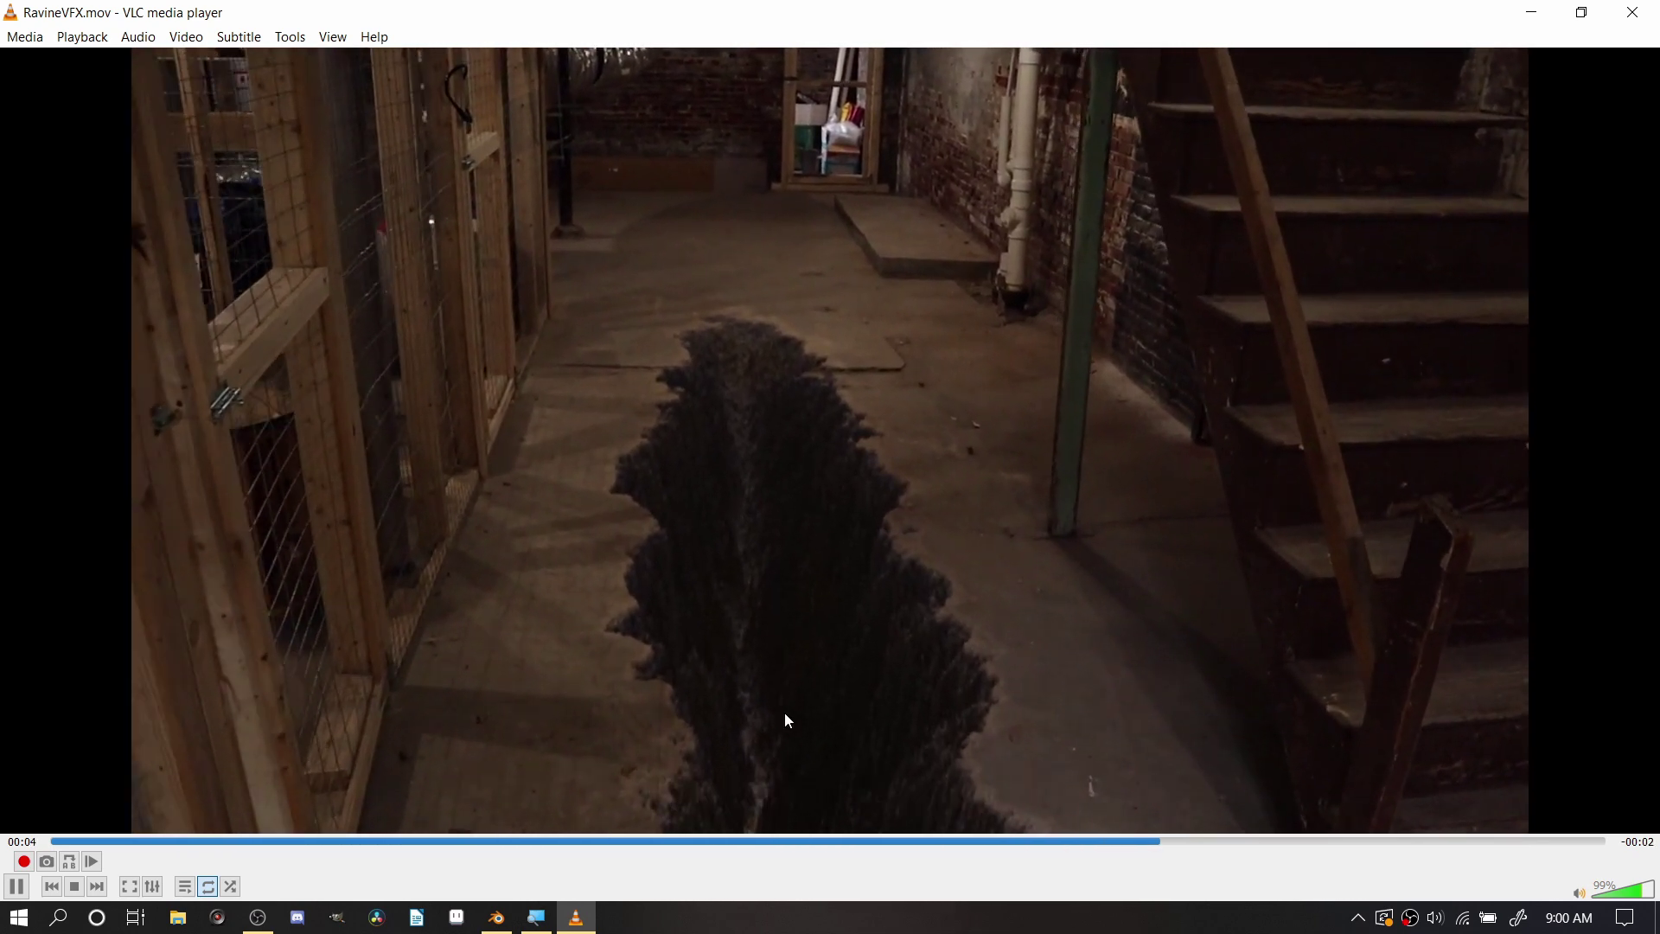
Review the finished ravine effect in RavineVFX.mov by scrubbing, pausing and playing through the clip
drag(723, 843, 569, 846)
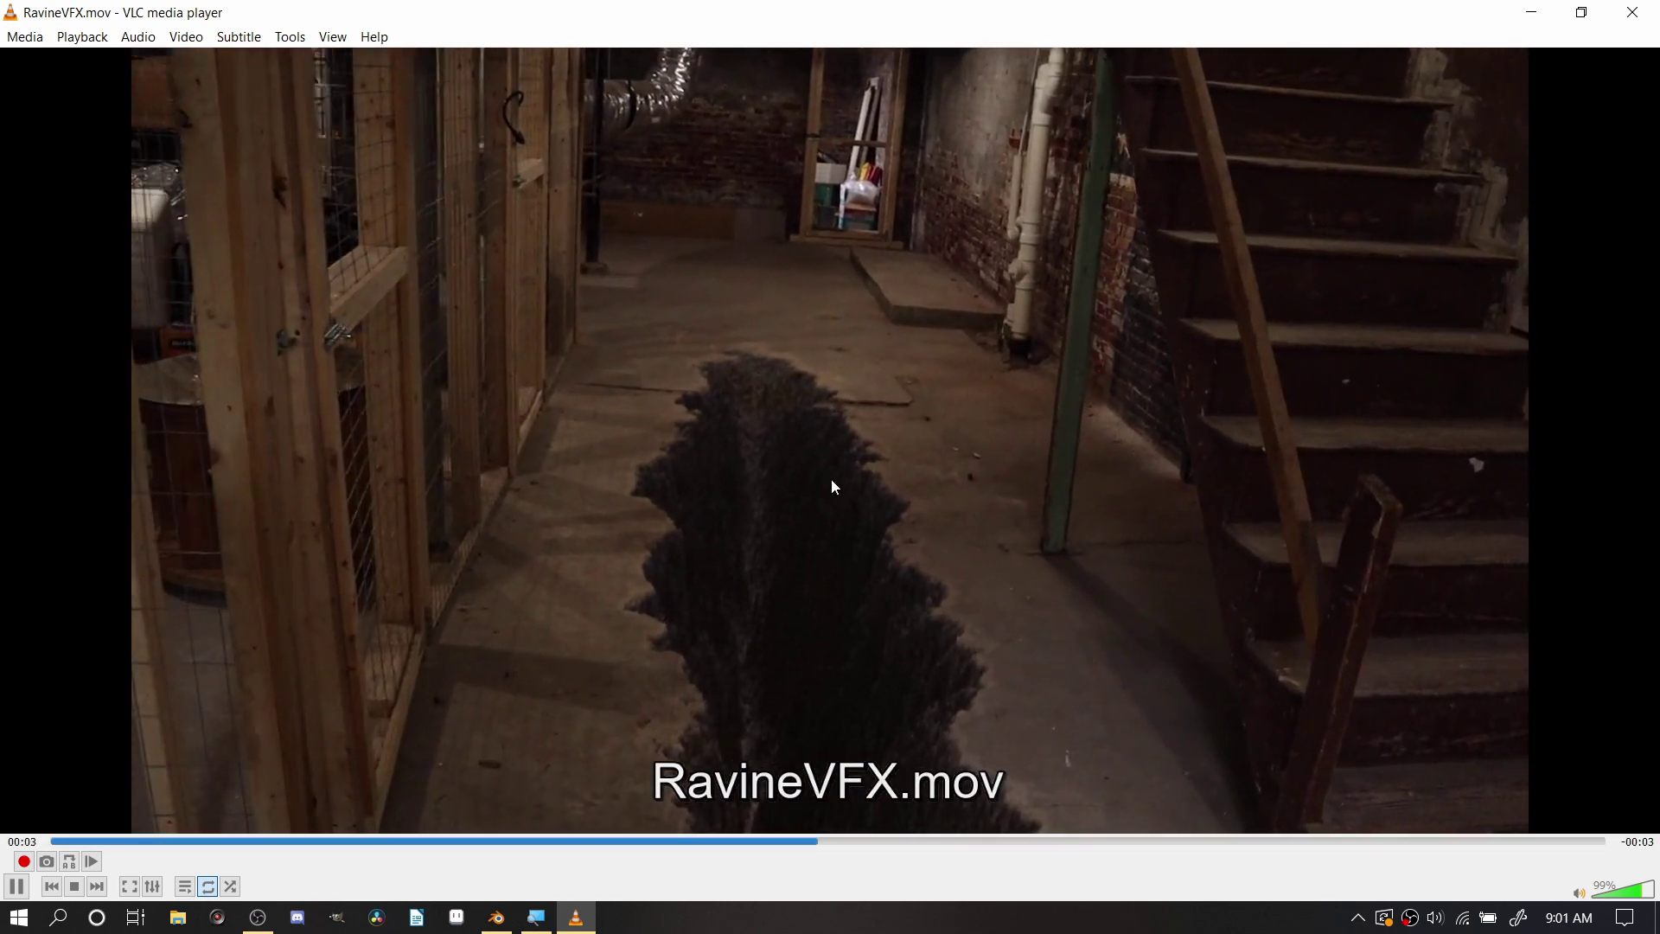
drag(575, 838, 386, 838)
click(16, 886)
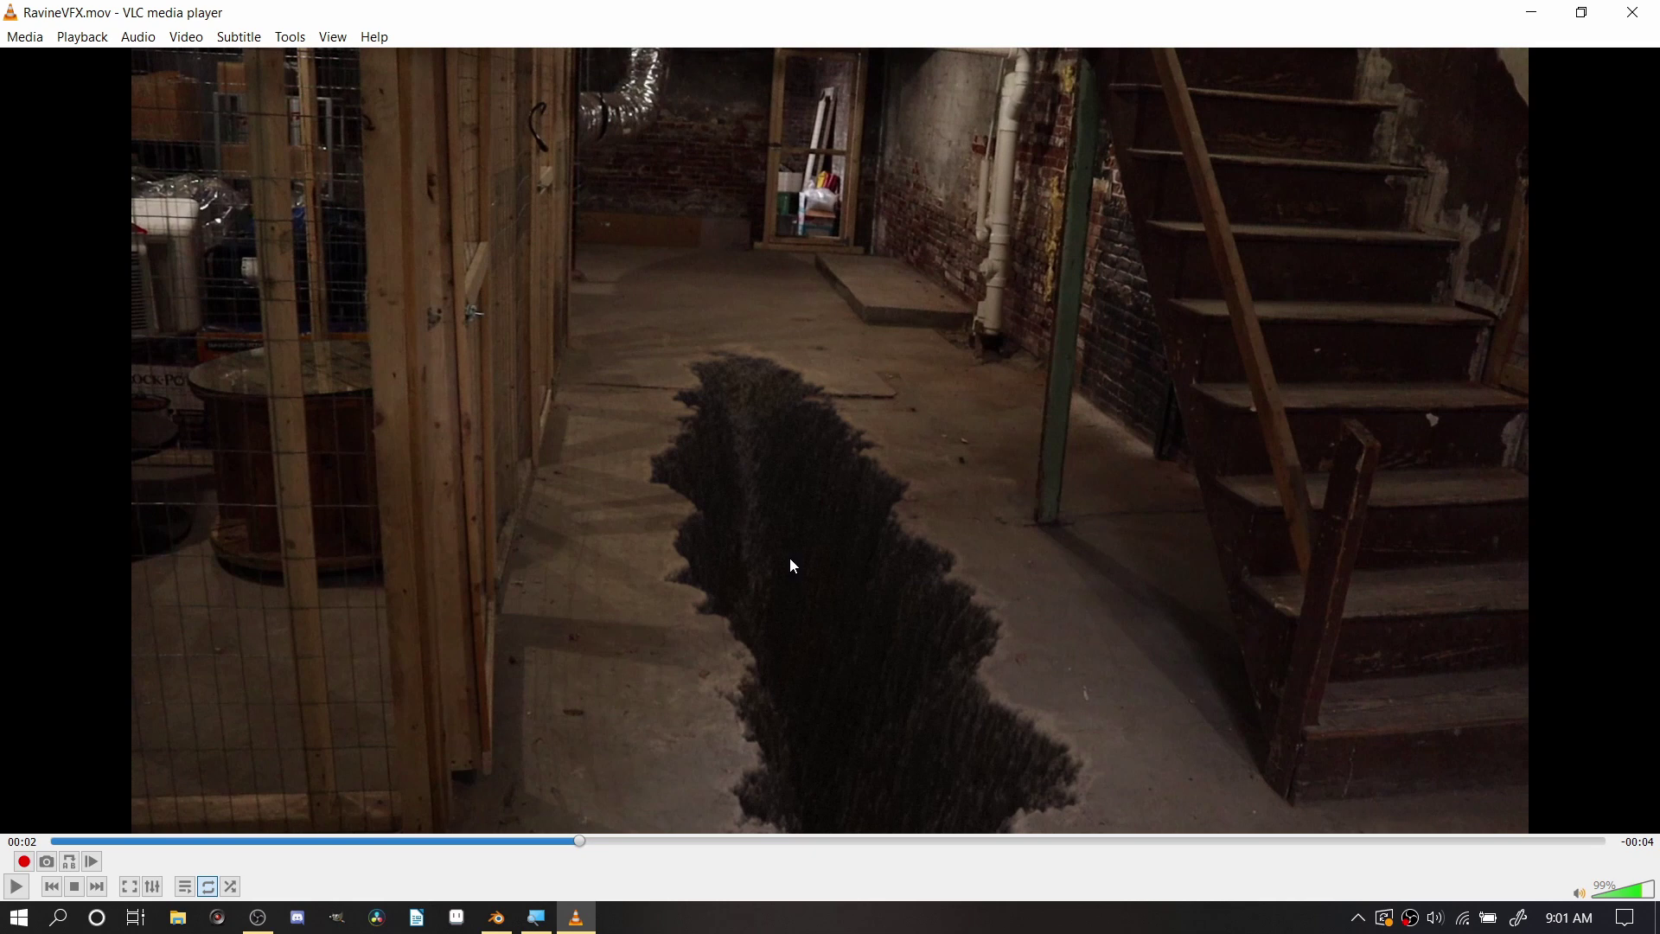
drag(268, 848, 424, 840)
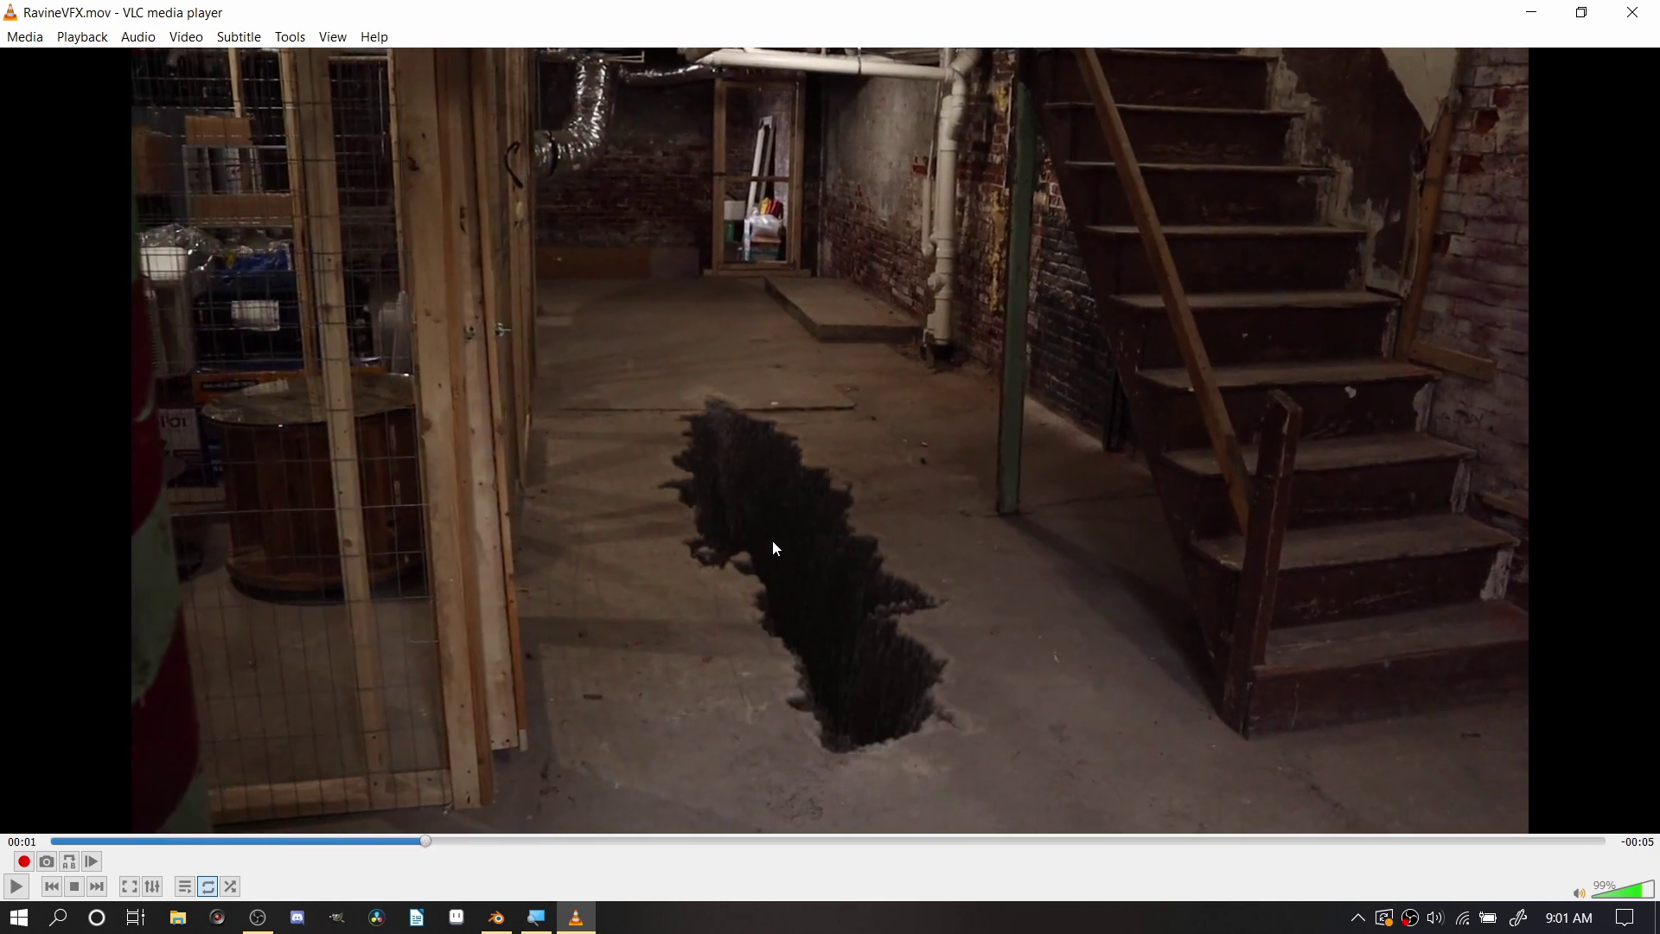
click(12, 888)
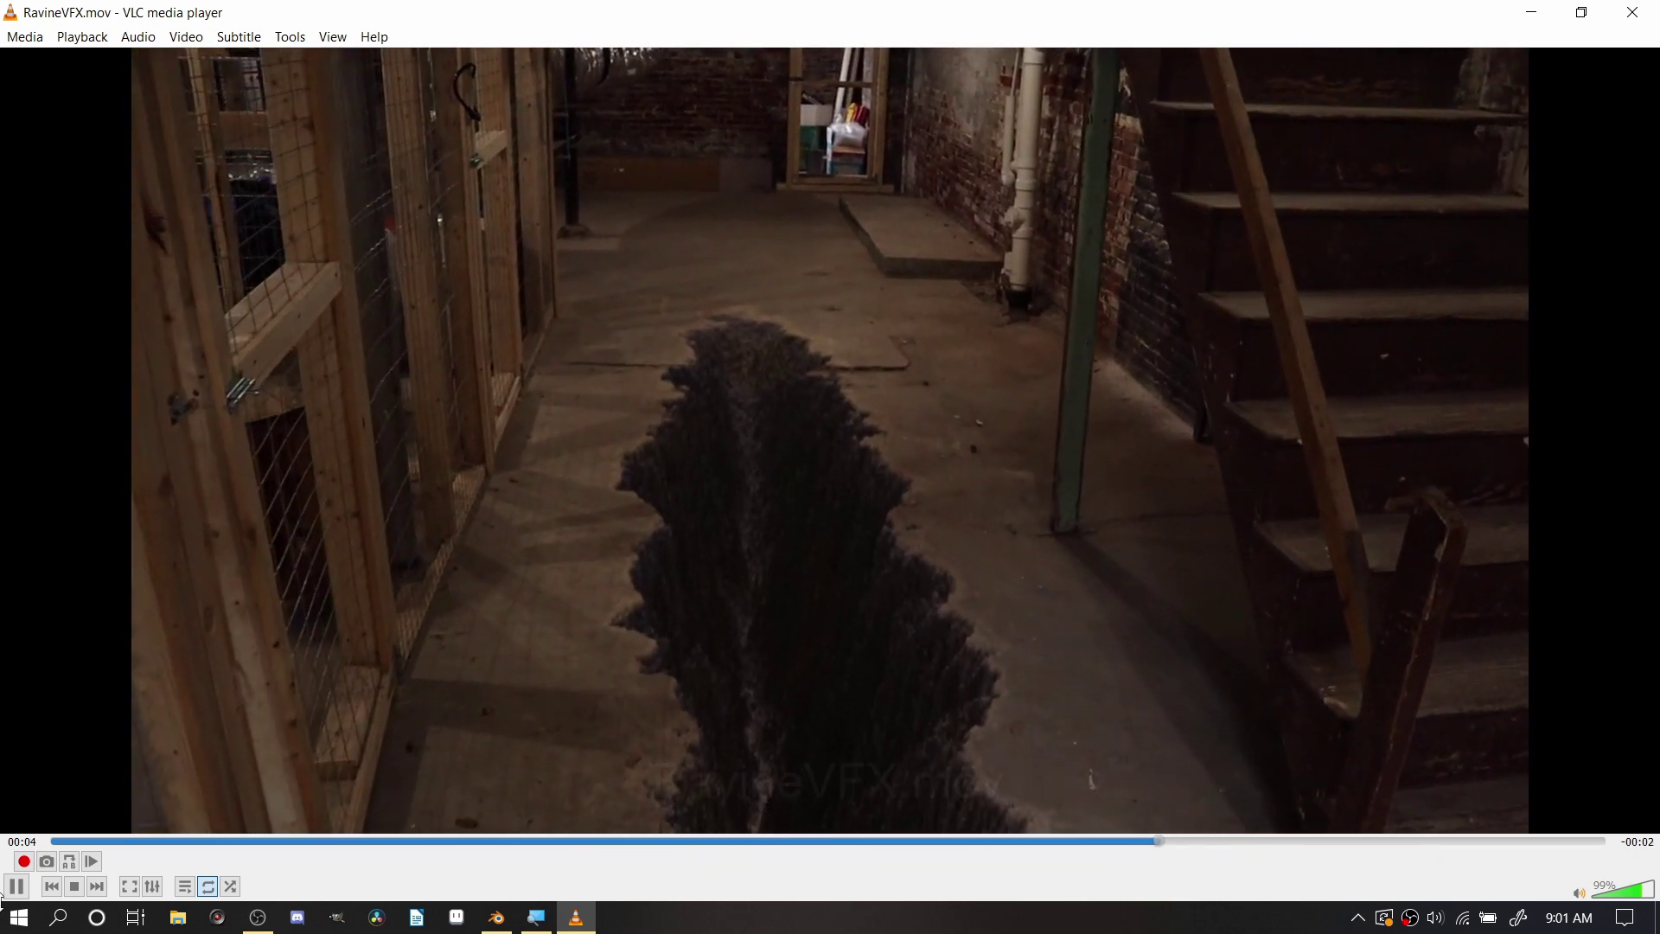
key(space)
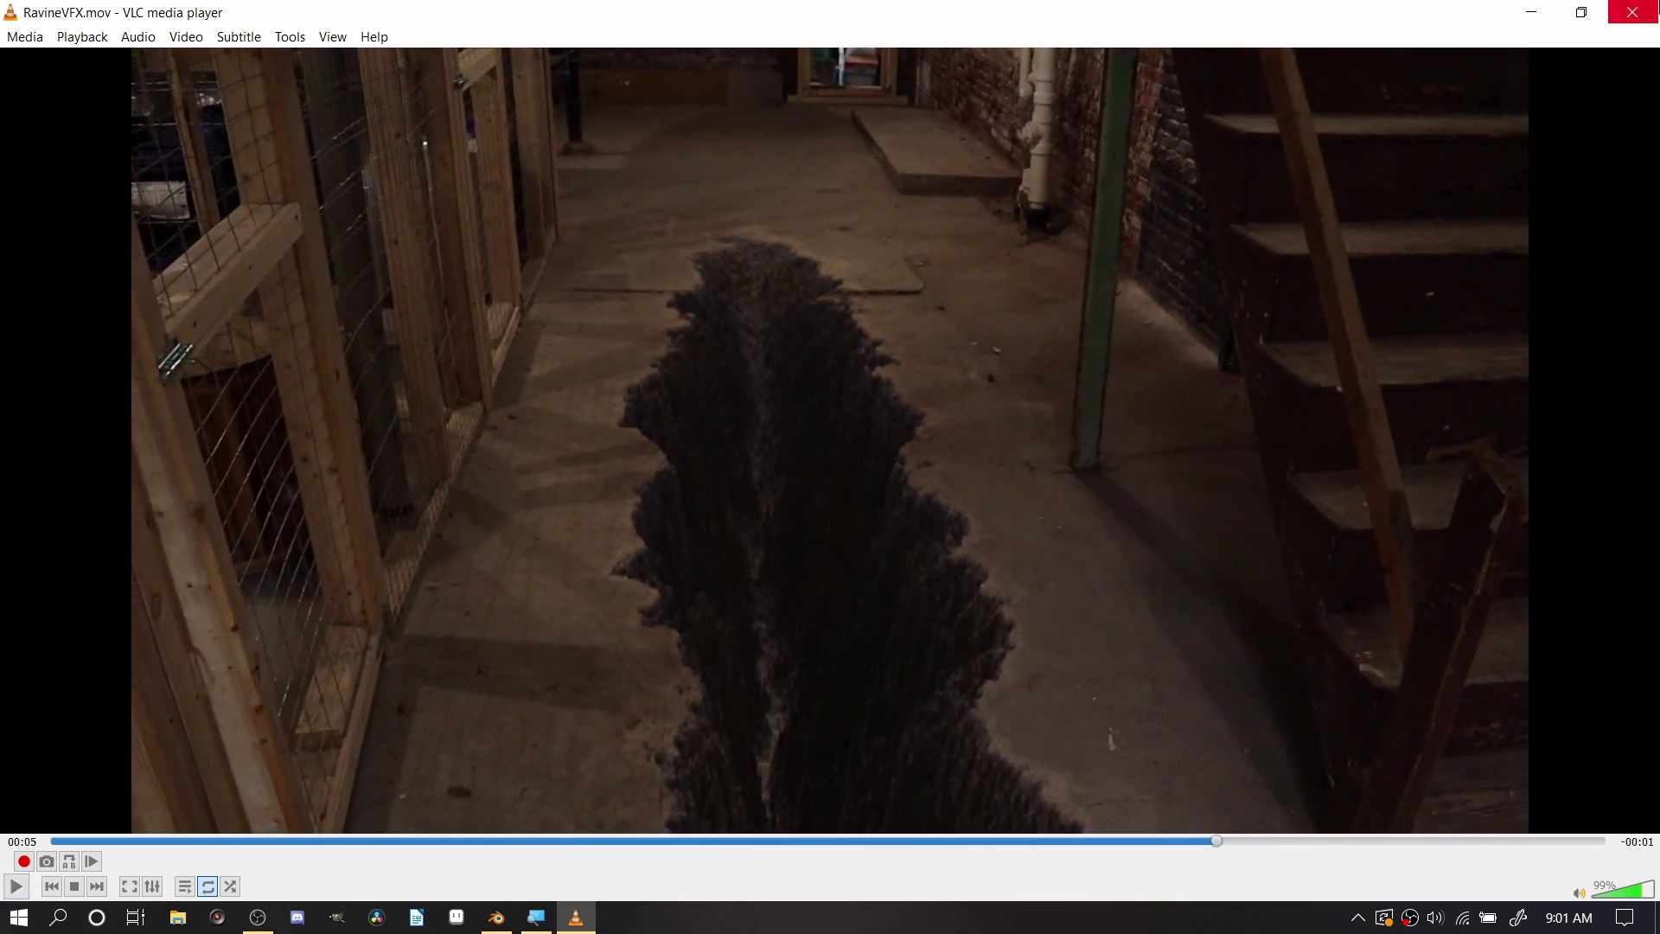
Close the RavineVFX.mov clip and switch to Blender with the RavineTutorial.blend project
click(1632, 12)
drag(1017, 367, 568, 763)
click(495, 919)
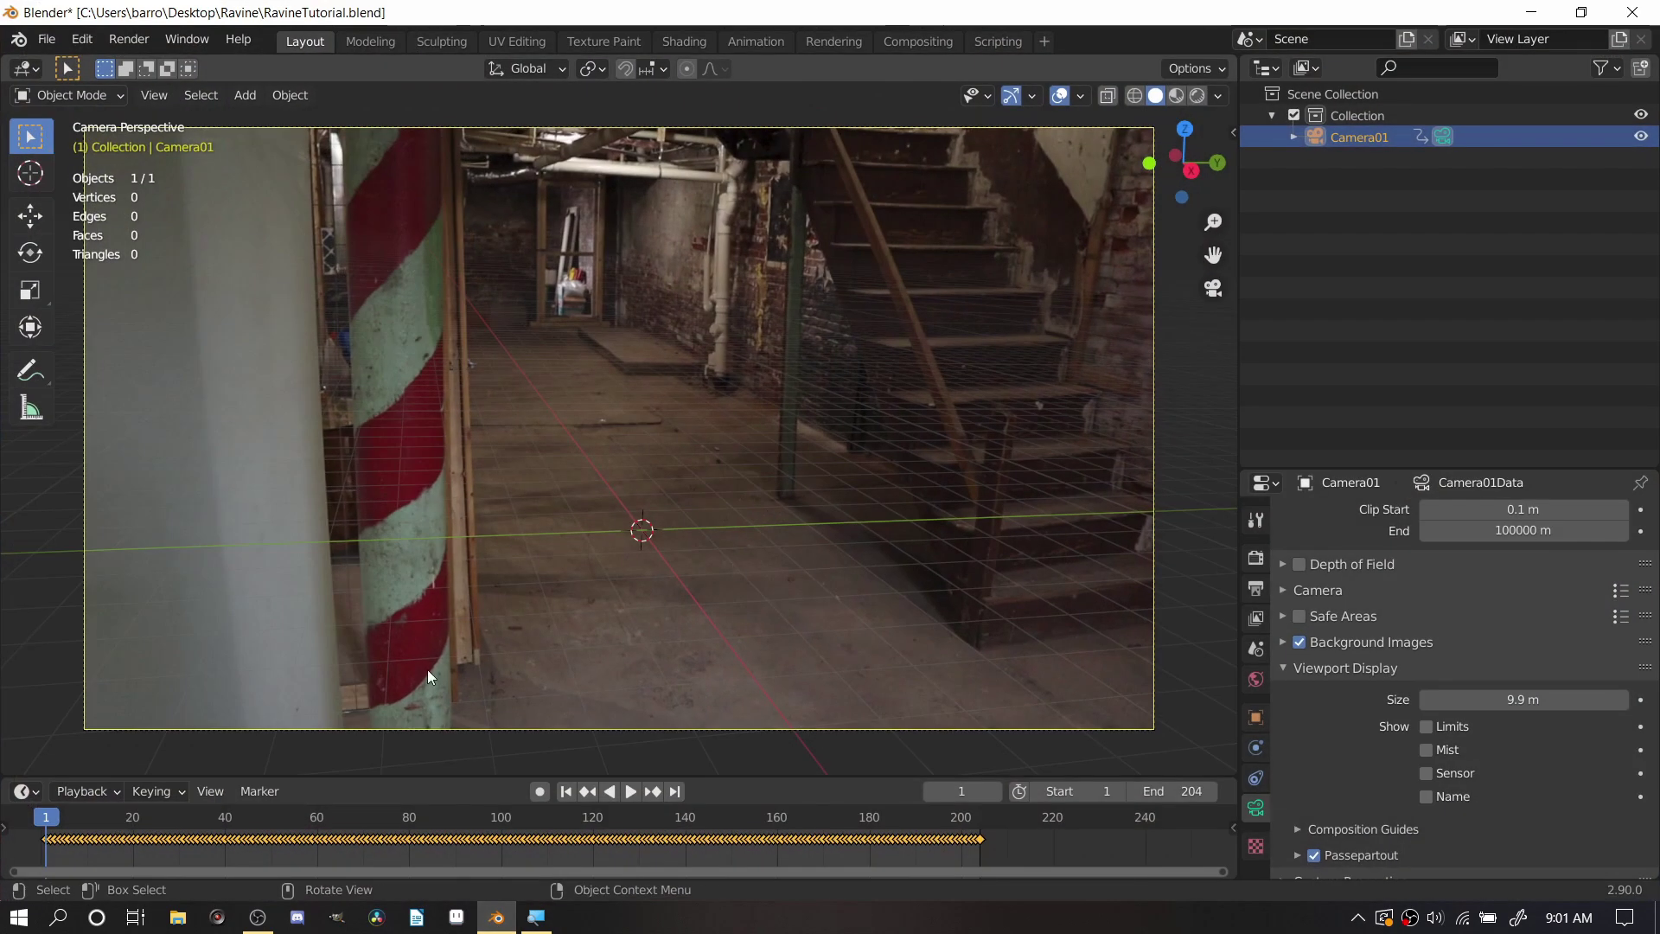
Play and scrub the tracked camera footage to check the camera motion, then return to frame 1
drag(201, 815, 323, 799)
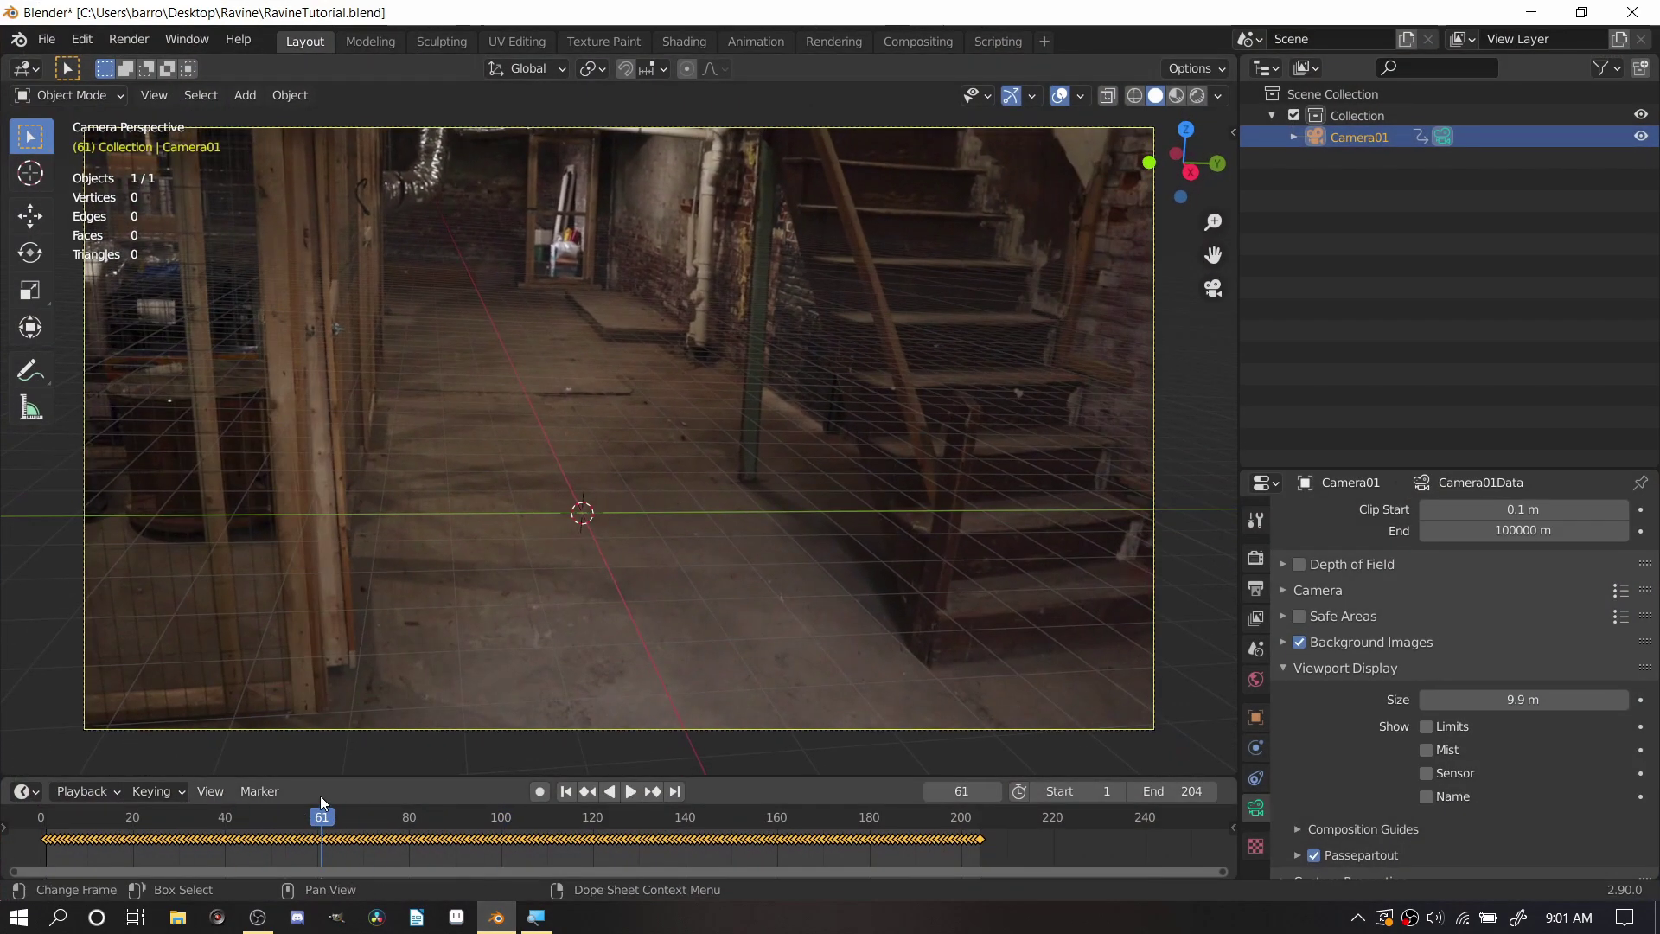
key(shift+Left)
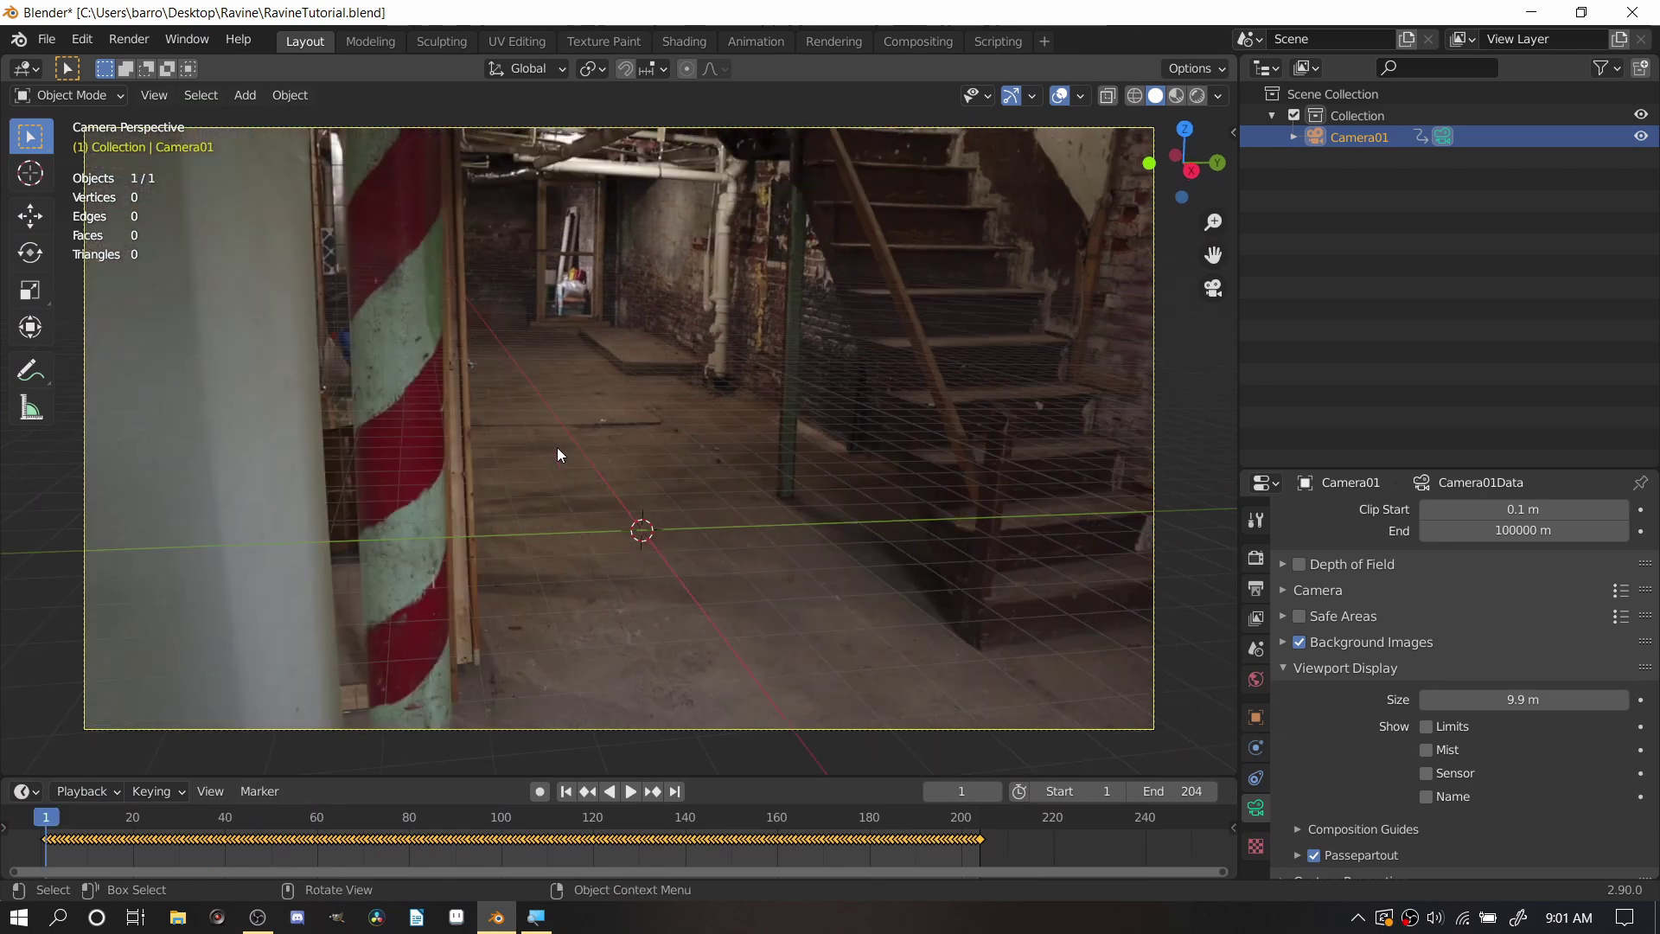
key(space)
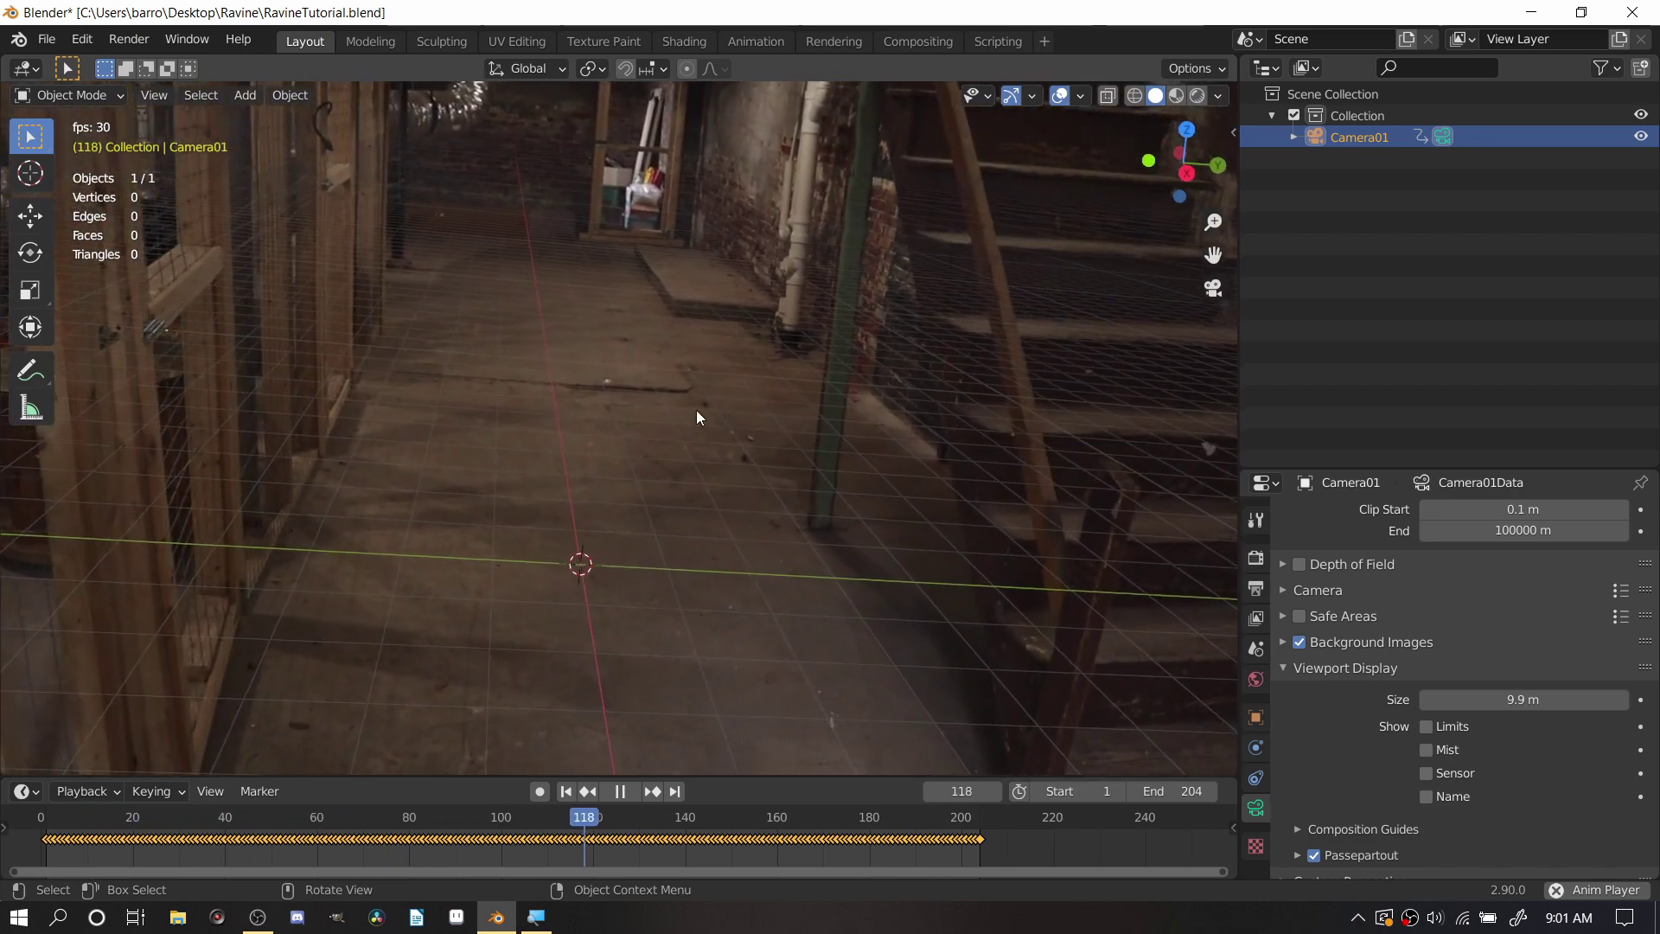
drag(724, 817, 238, 774)
key(space)
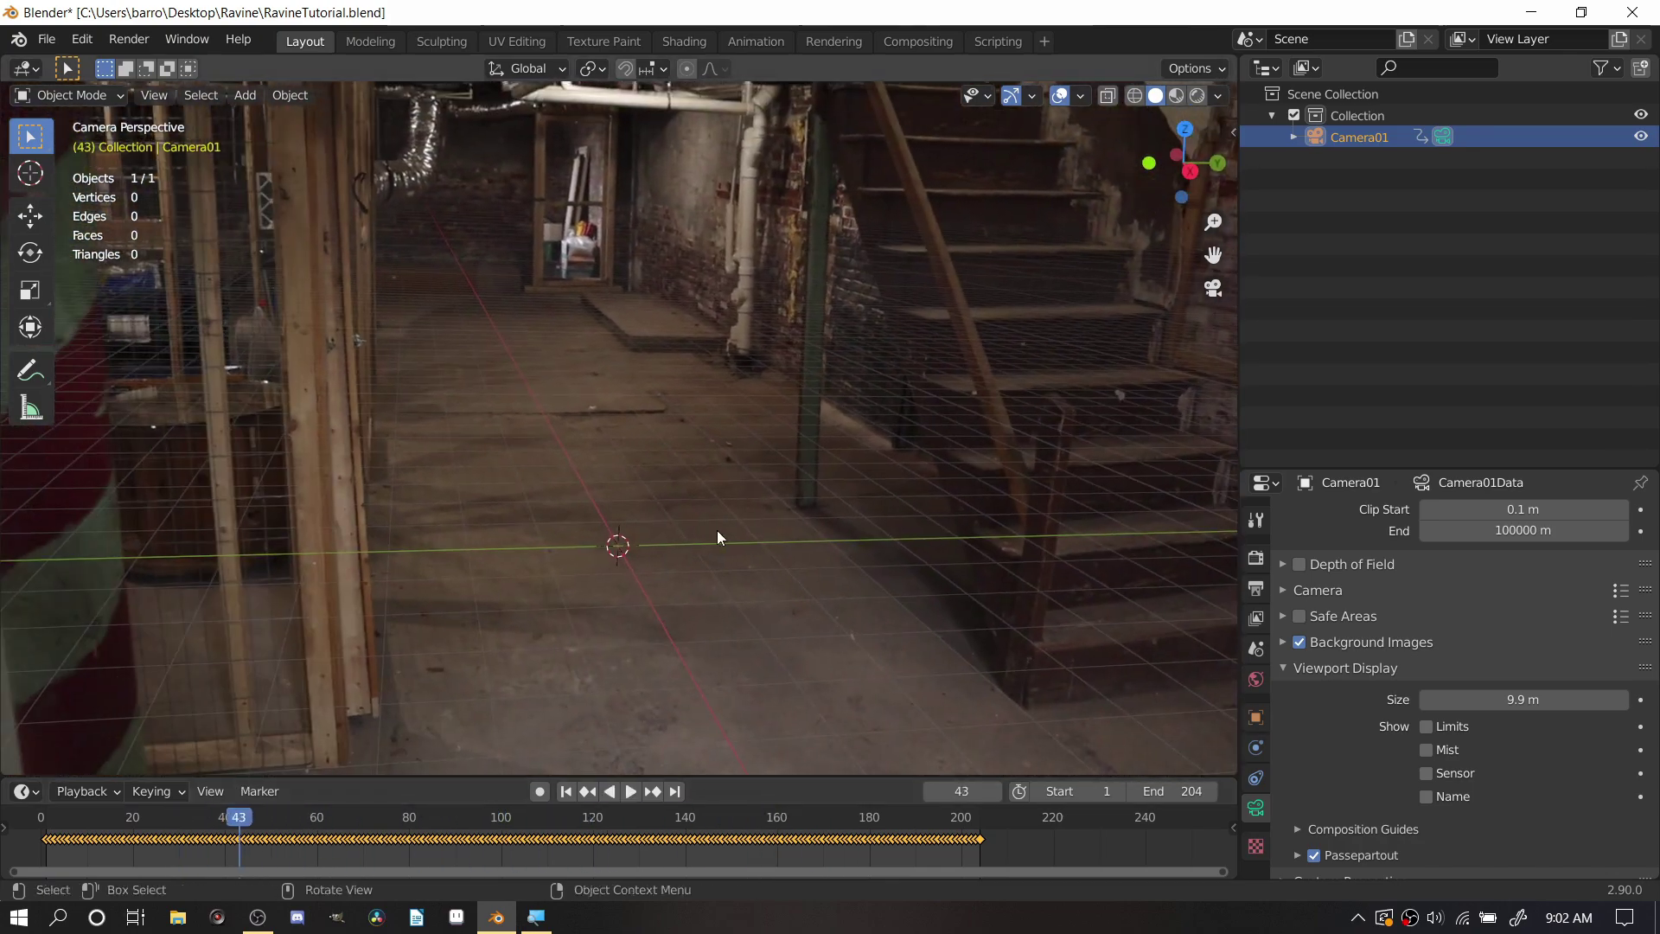
key(shift+Left)
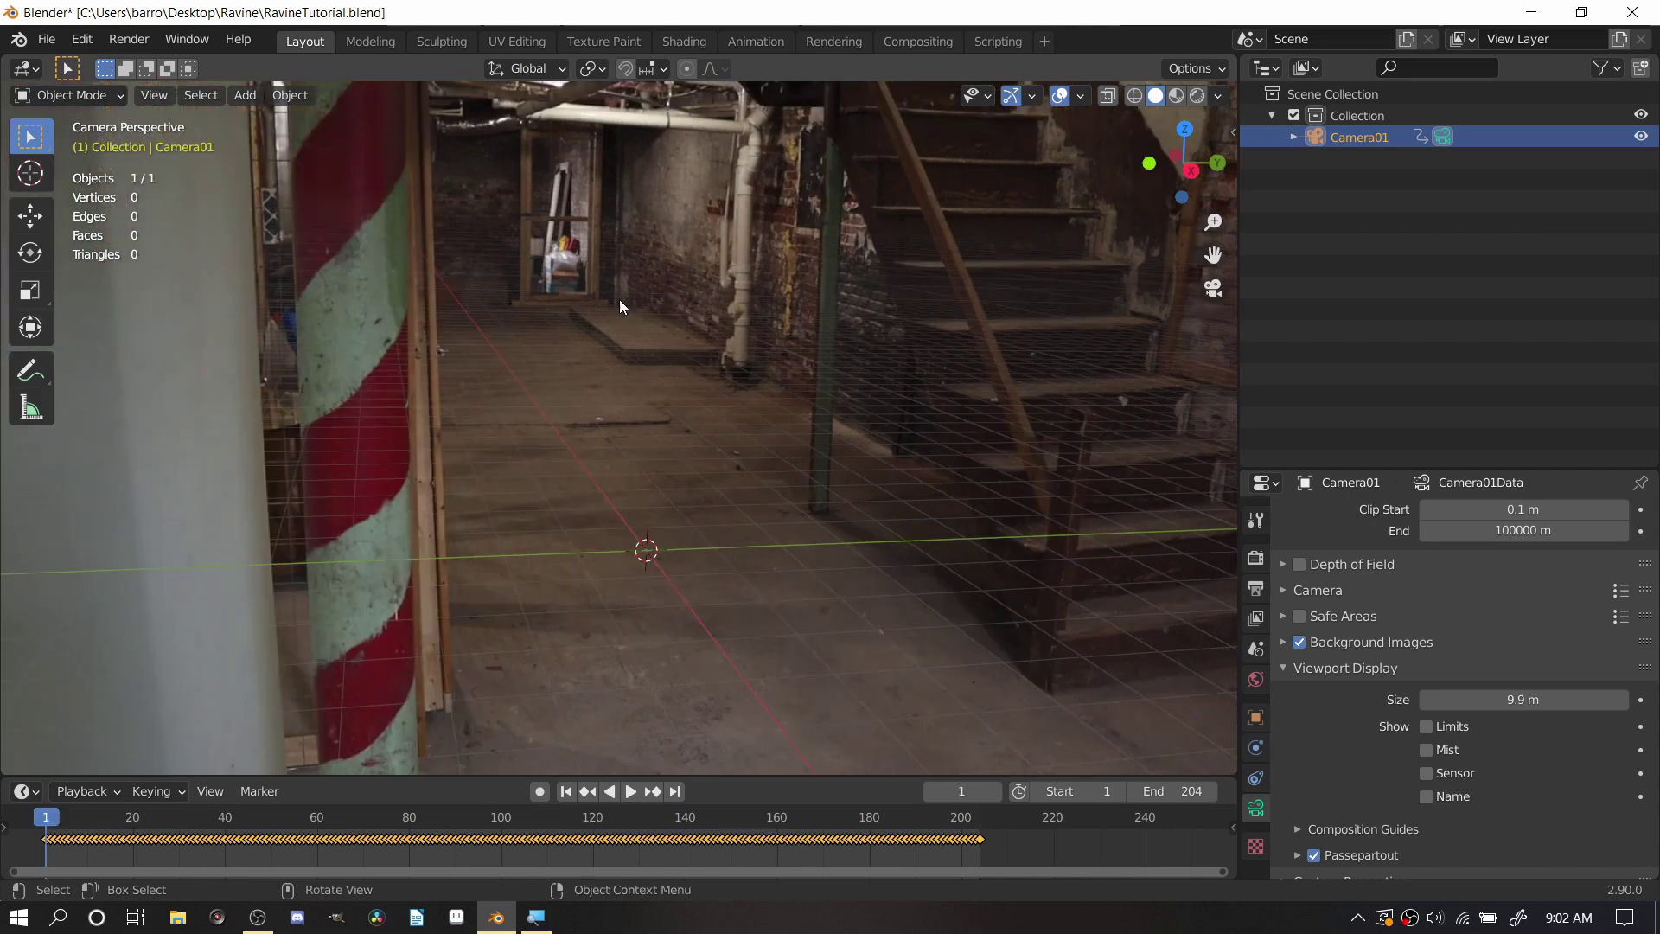
Add a plane on the basement floor and enlarge its mesh in Edit Mode, stretching it along the X axis
key(shift+a)
mouse_move(600, 79)
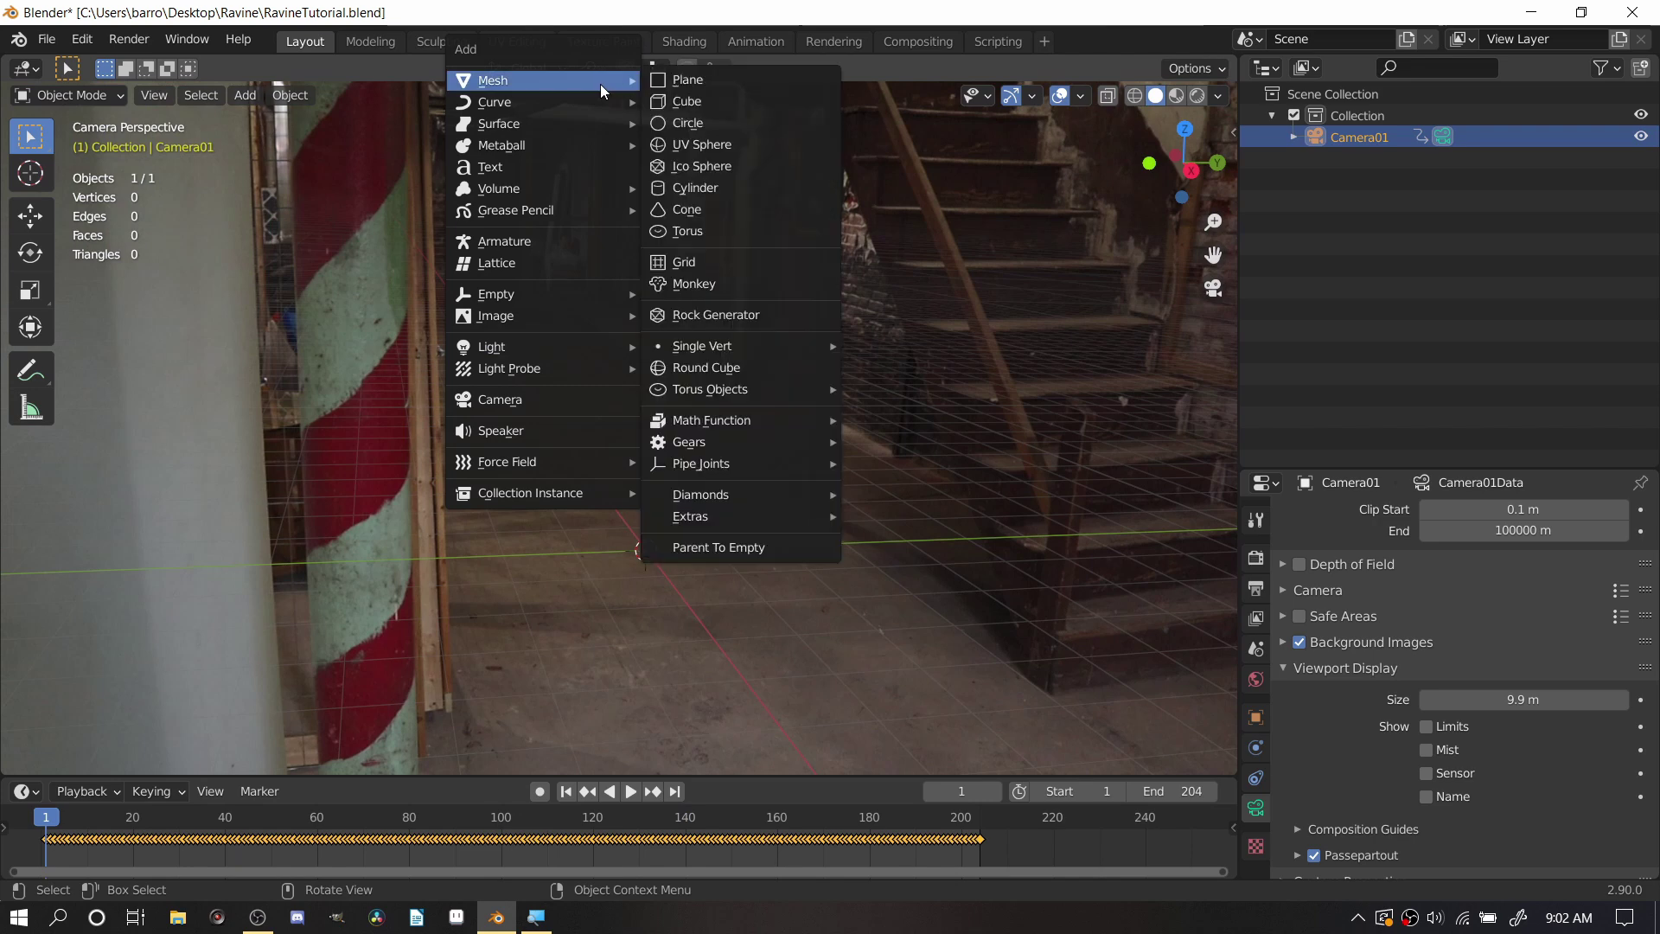
click(695, 80)
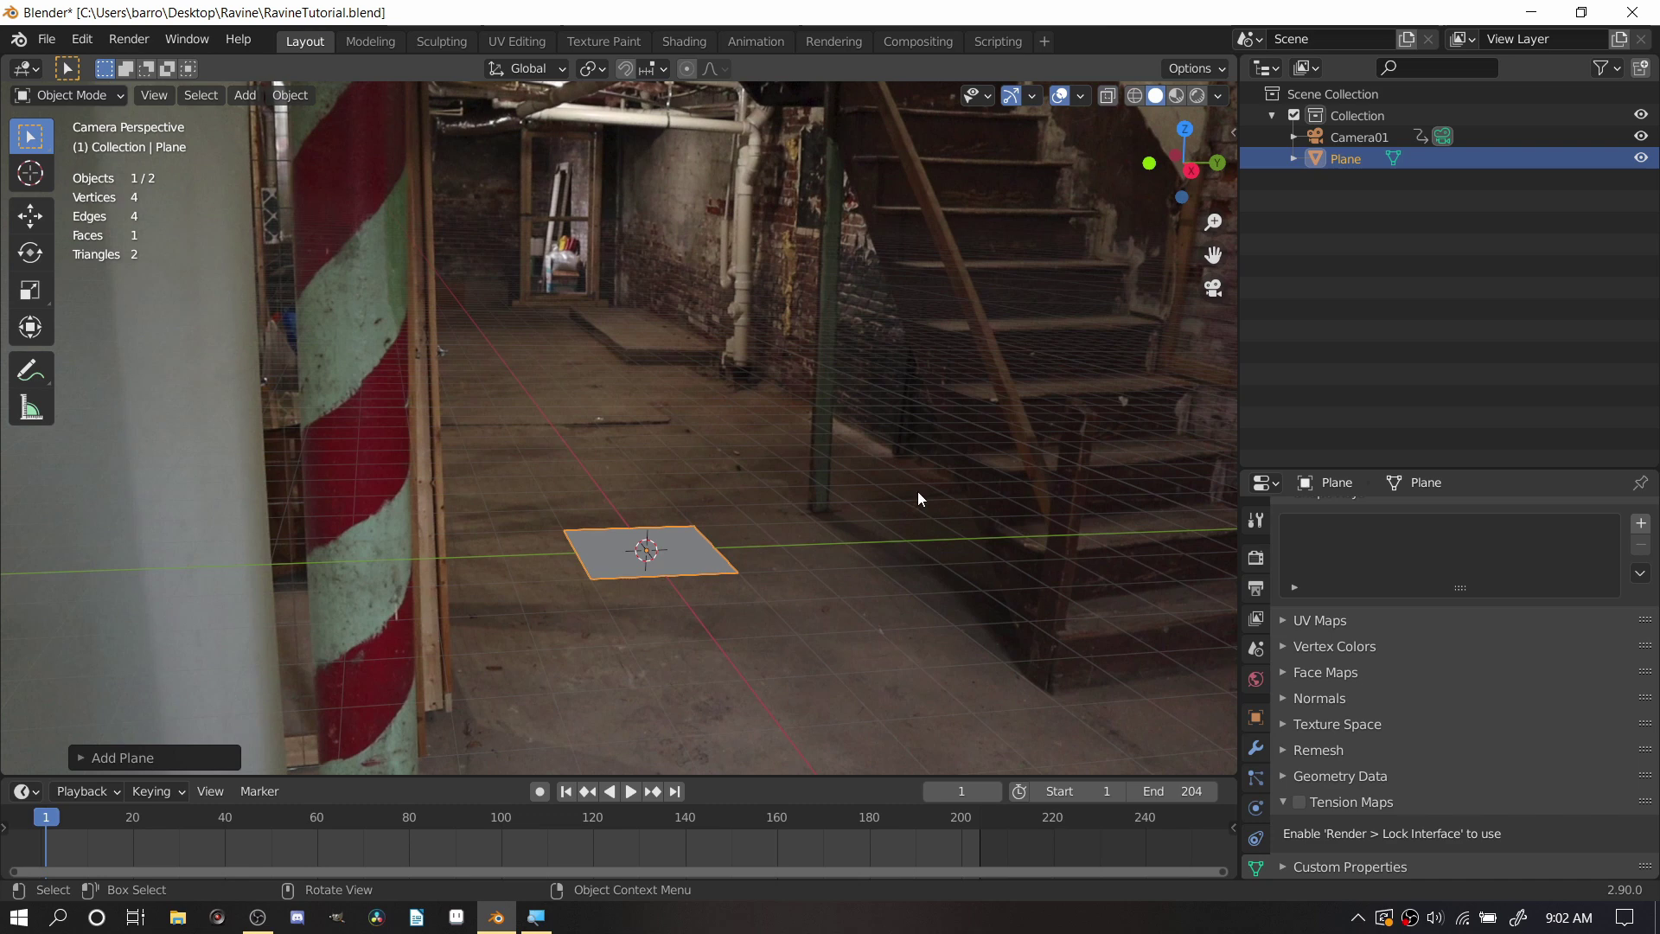
key(Tab)
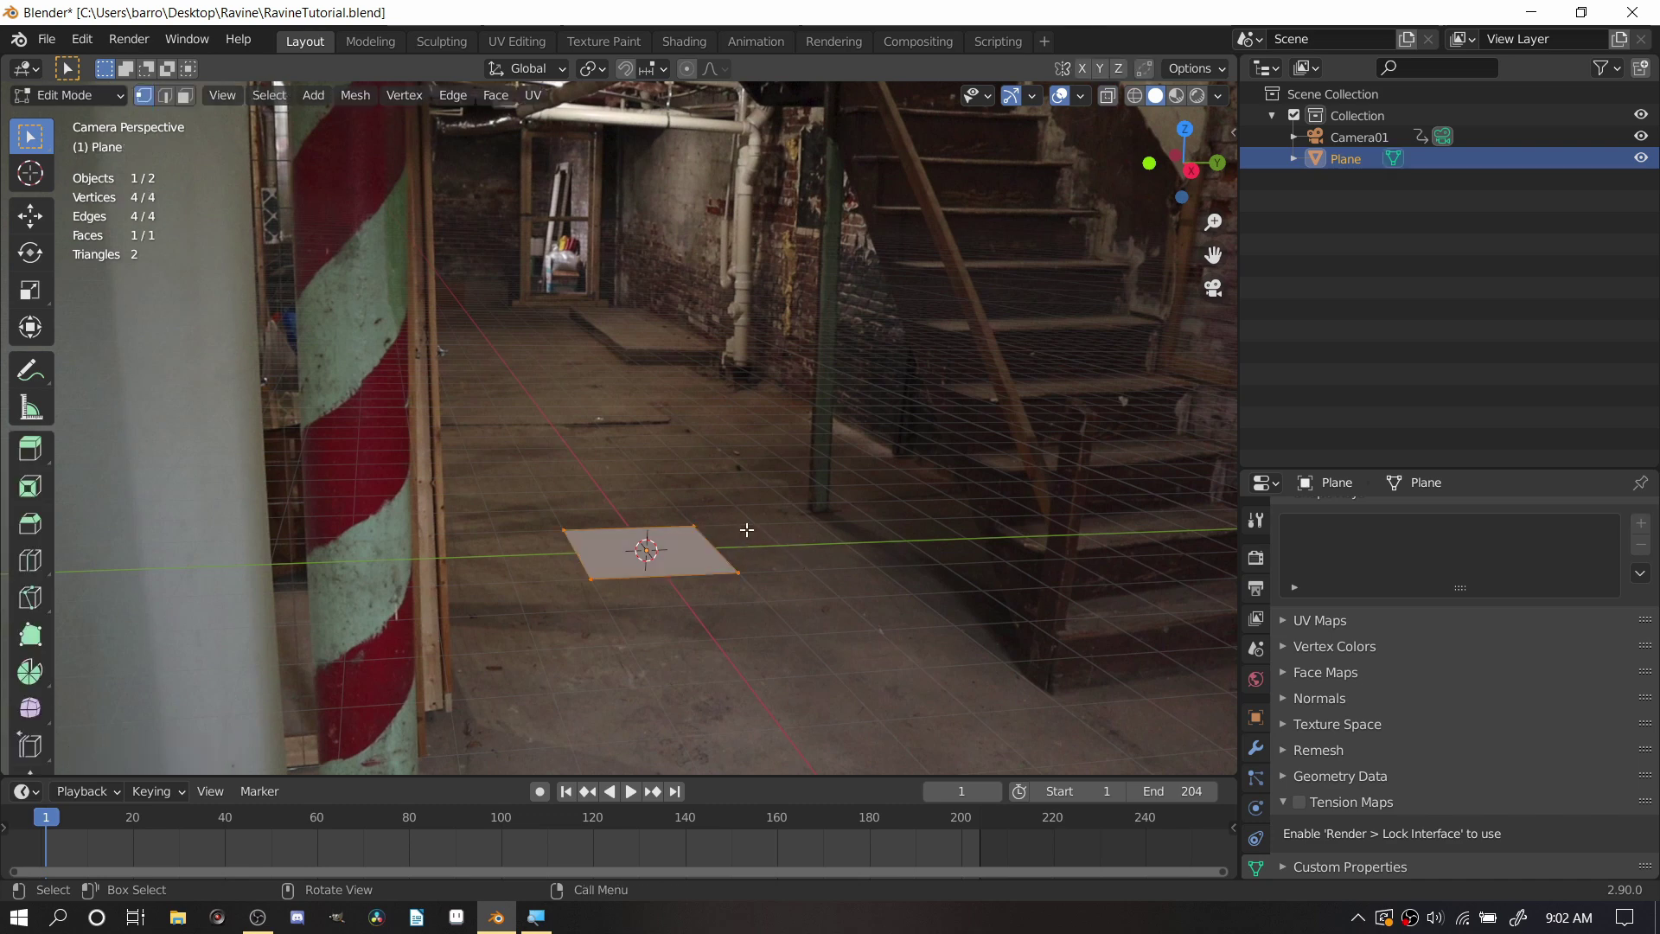
key(s)
click(994, 420)
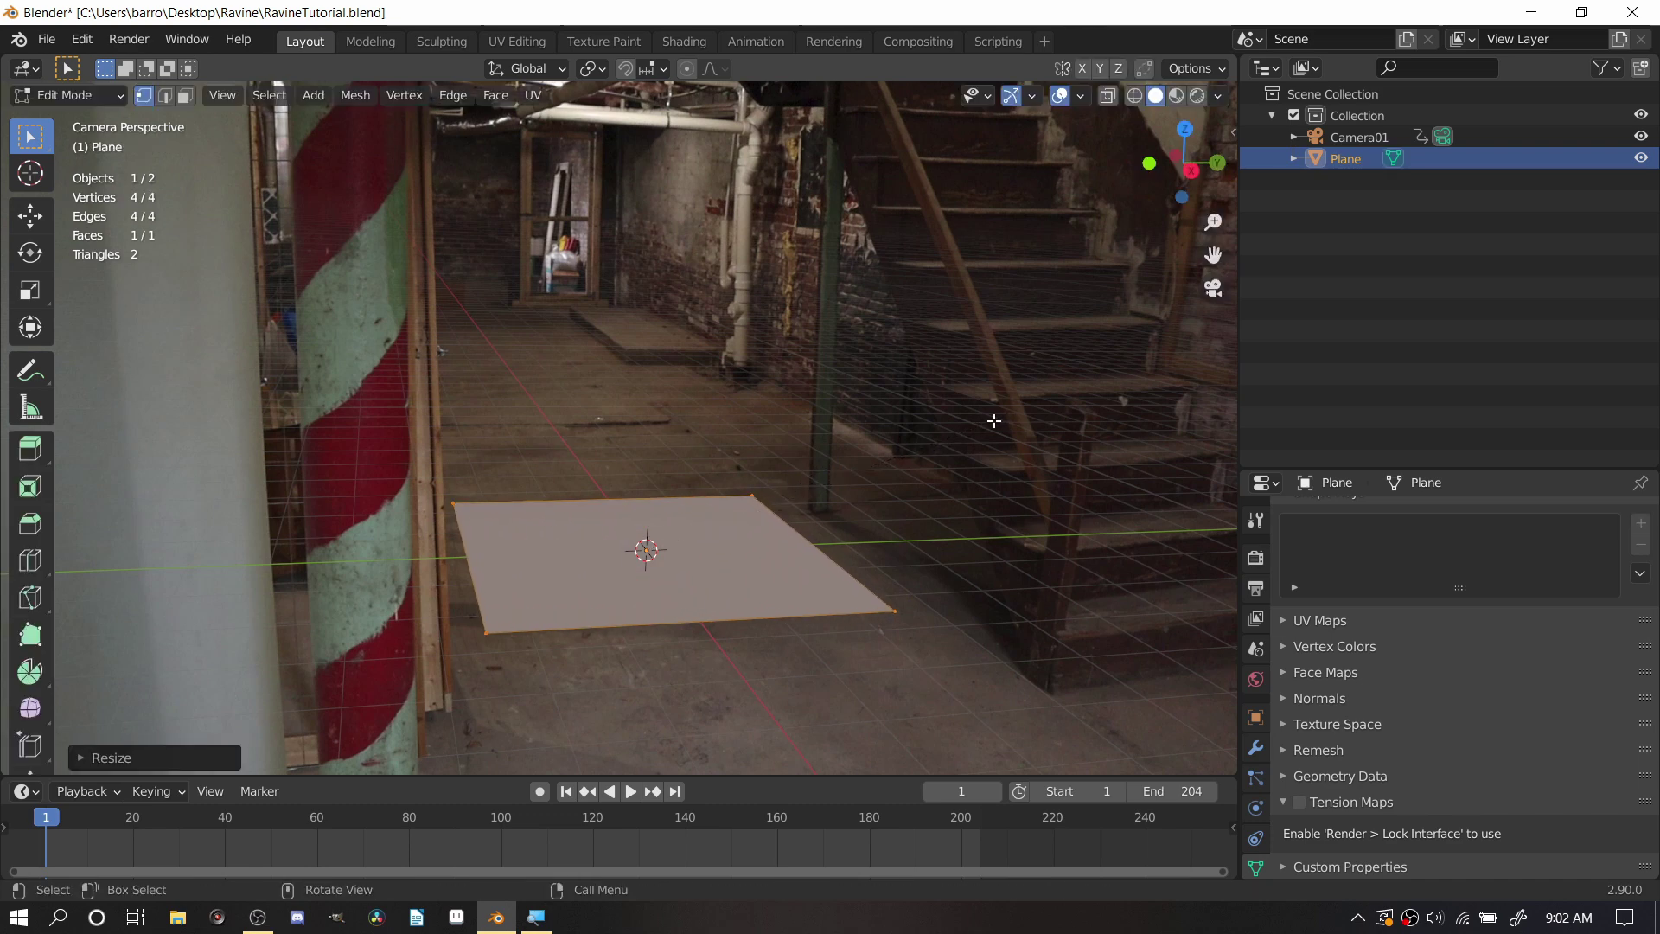
key(s)
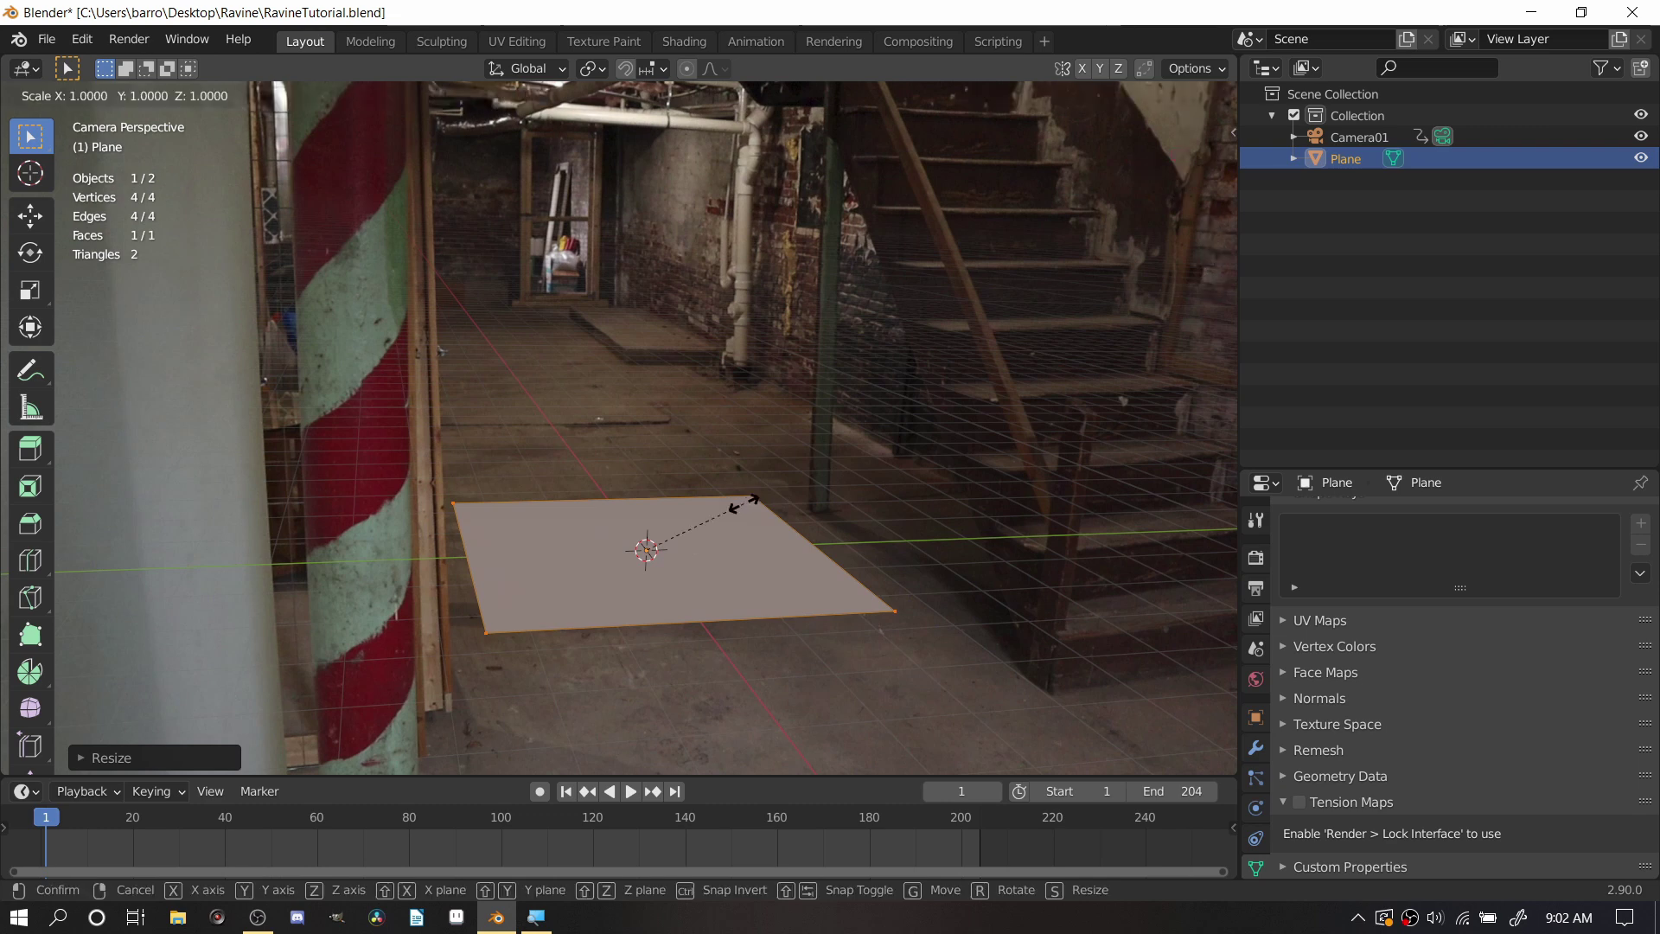
key(x)
click(630, 271)
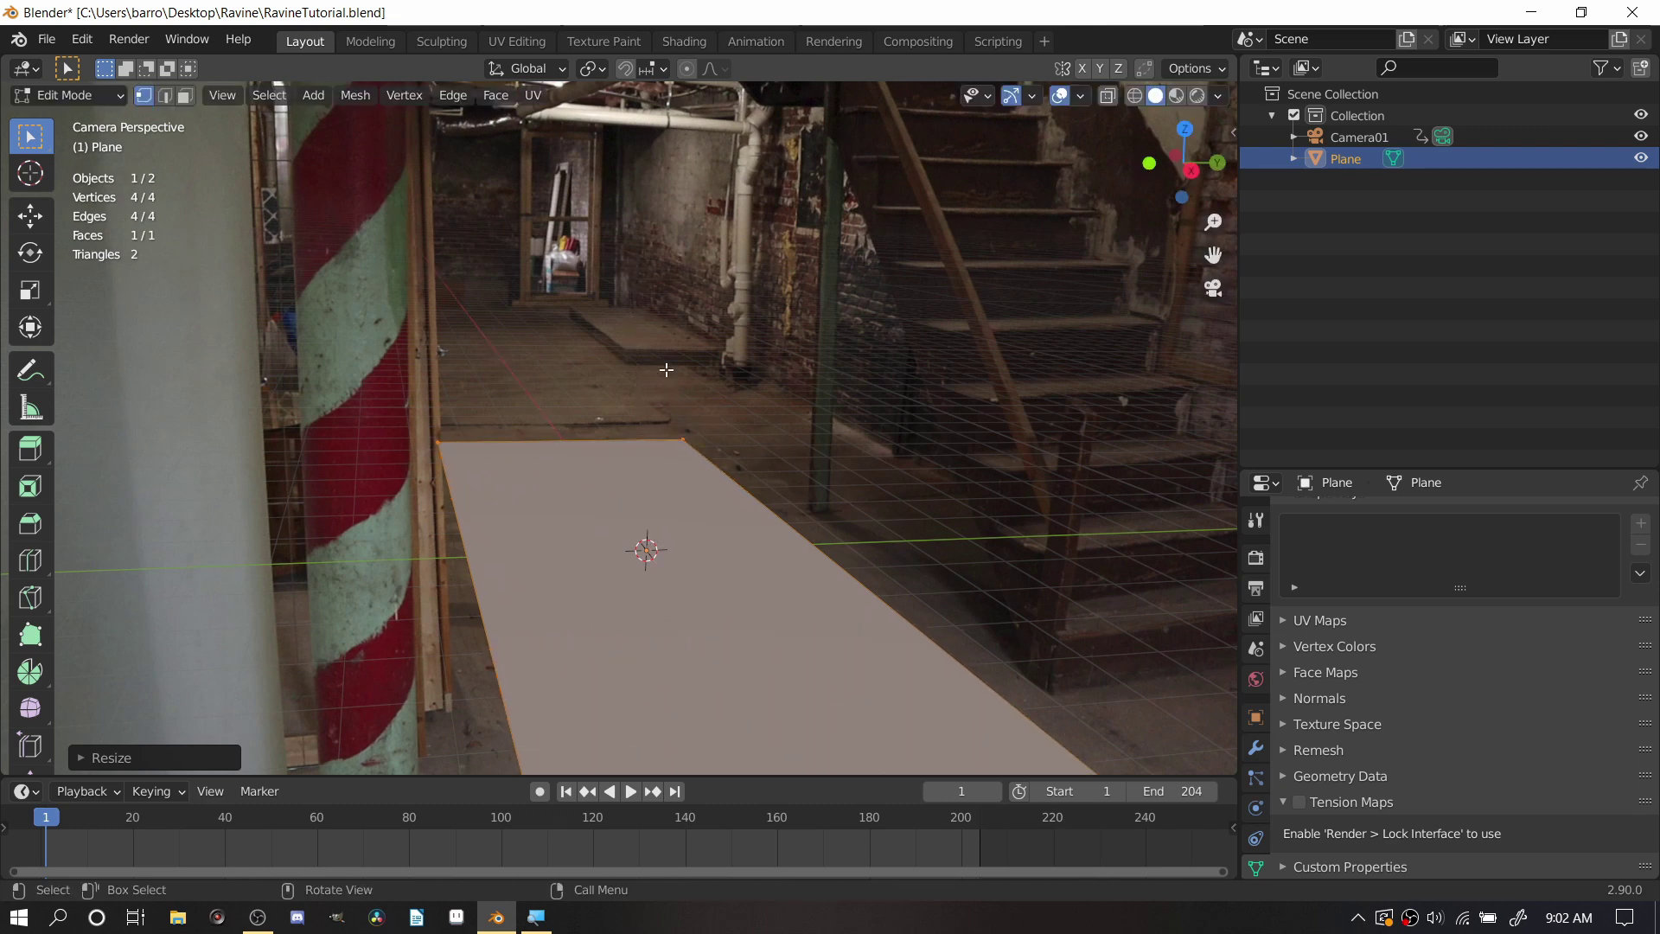
Move the plane object slightly farther back along the floor and play the footage to check its placement
key(Tab)
key(g)
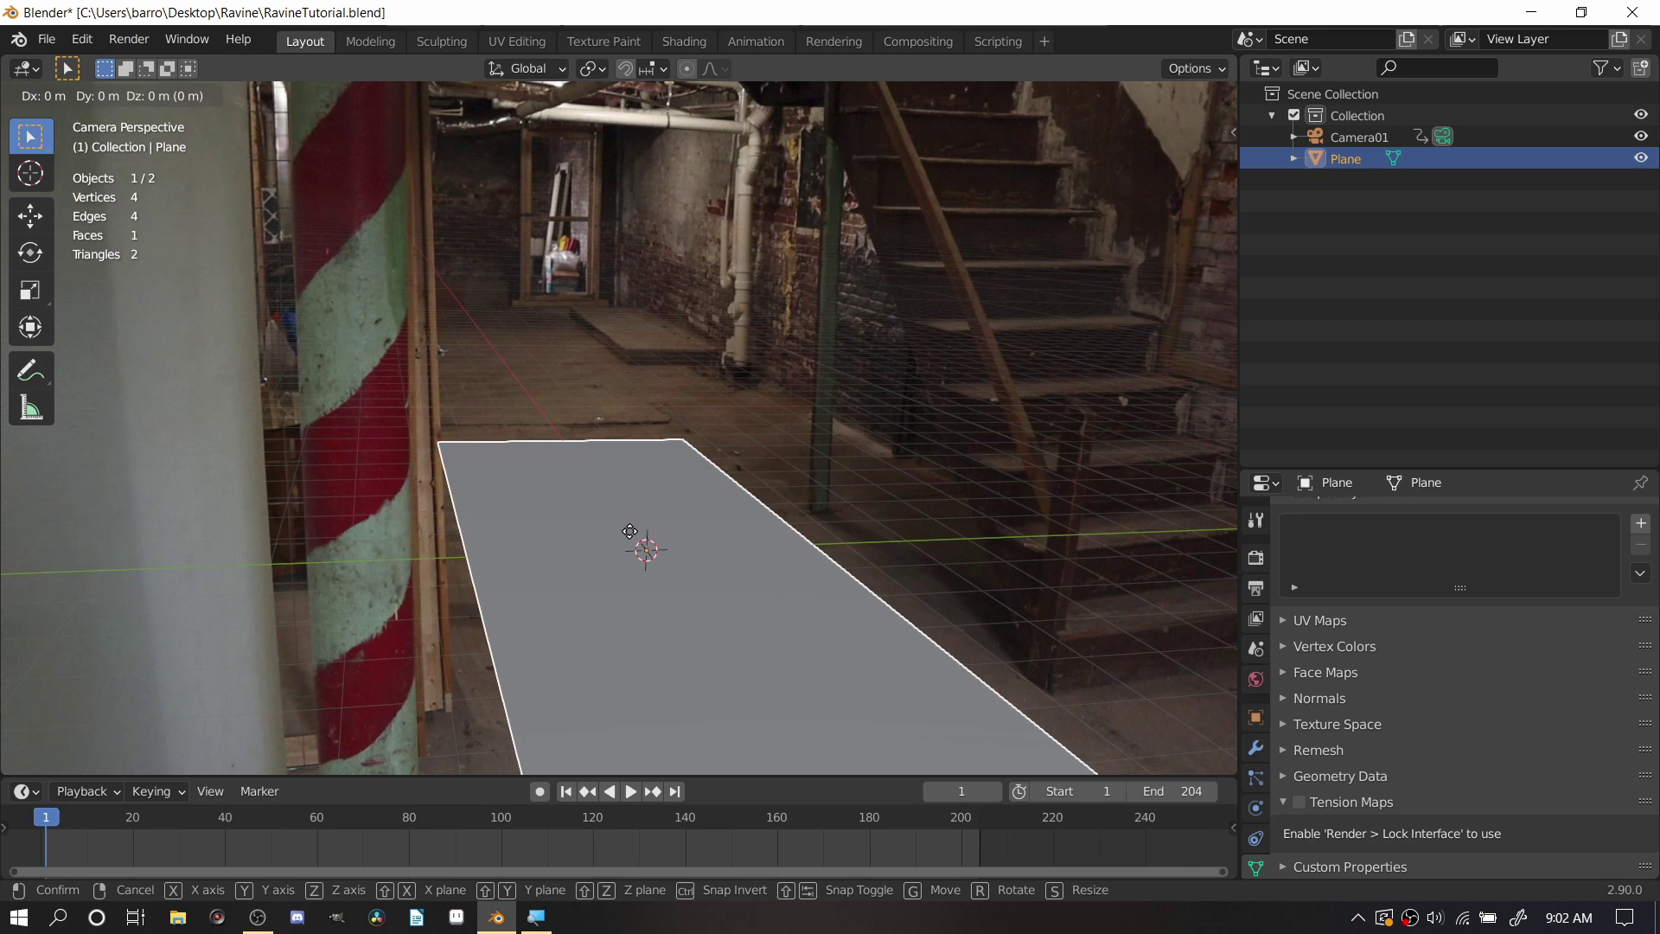
click(626, 508)
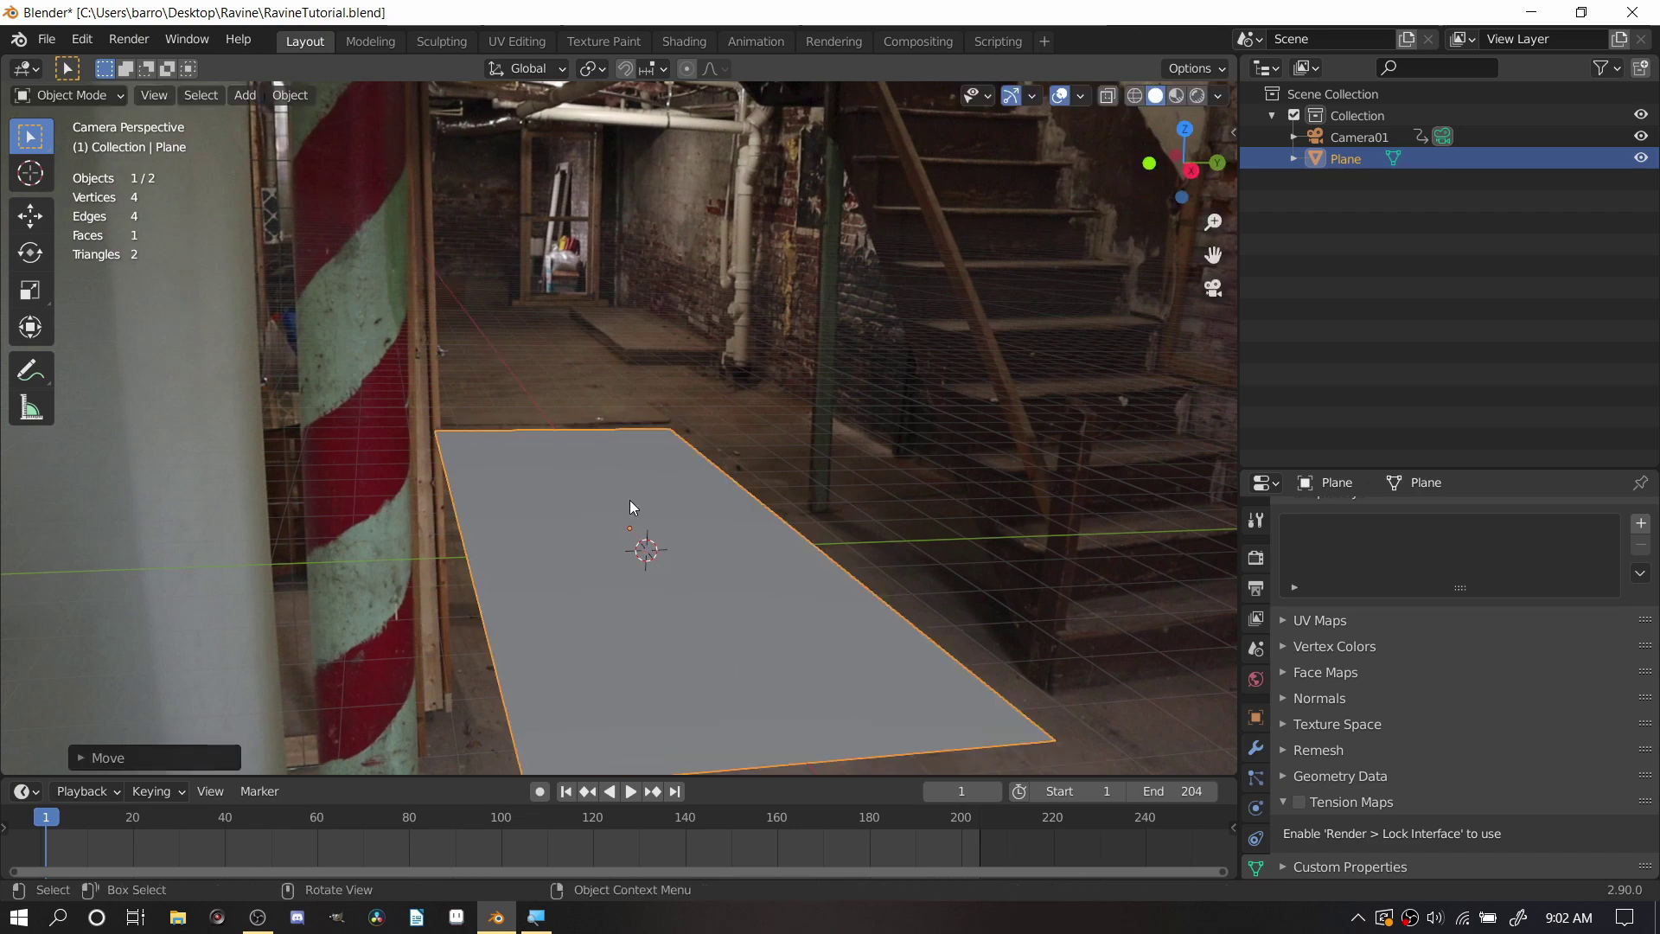
key(space)
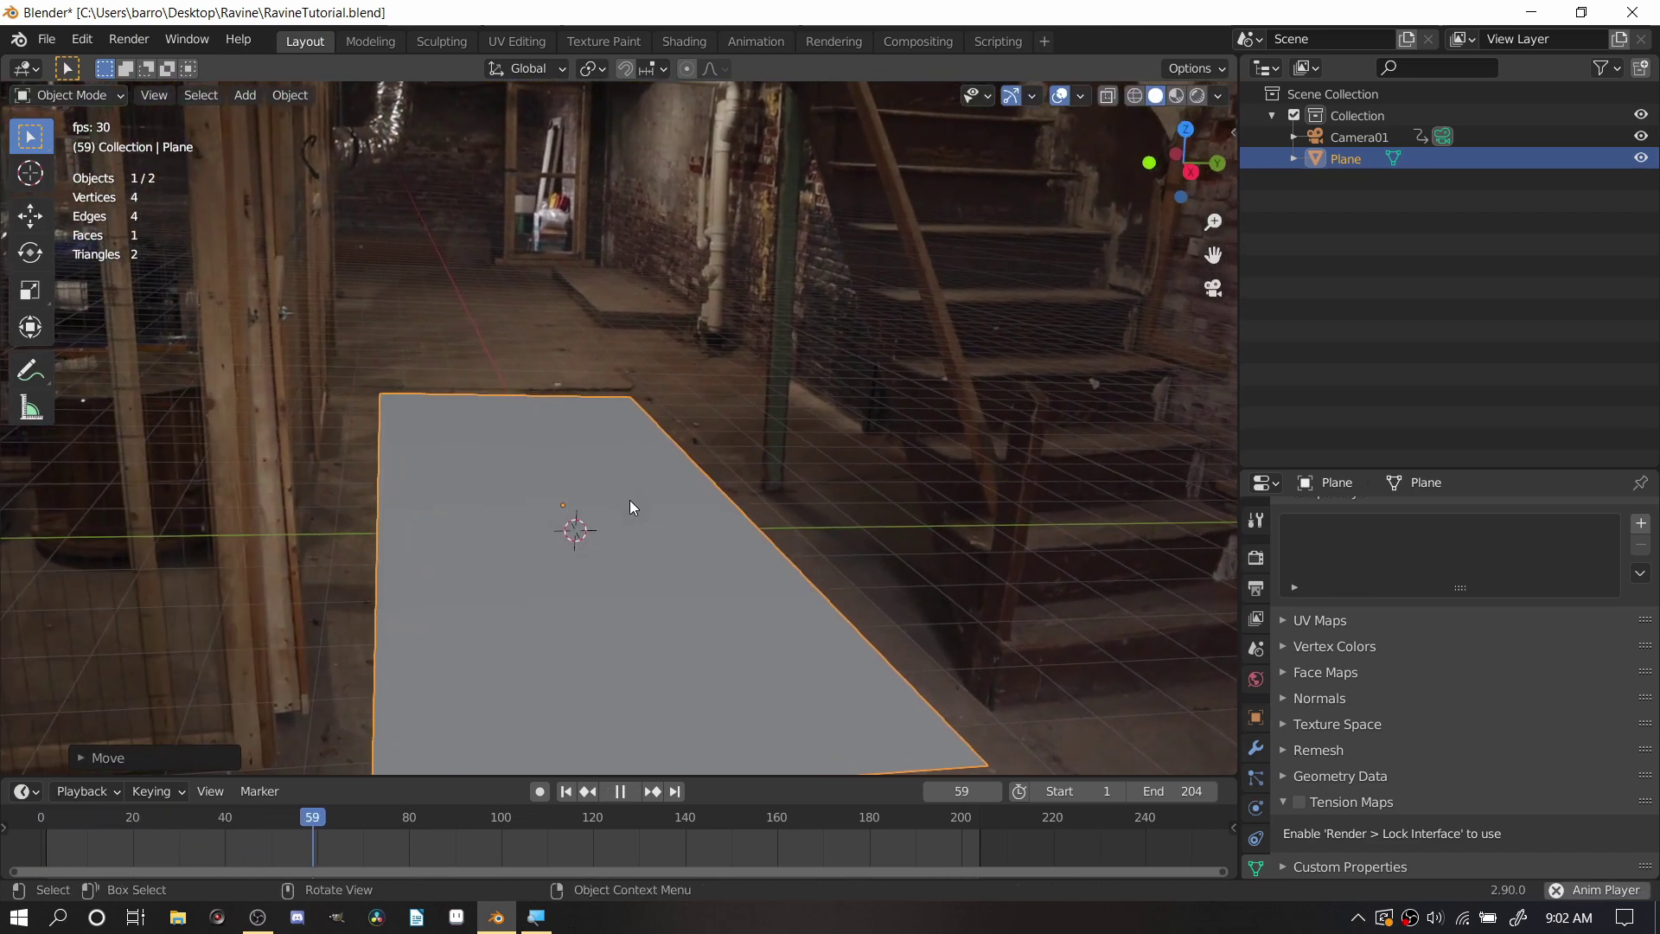
key(space)
Widen the plane by moving its long edge toward the wooden wall frame, and play the footage up to frame 100
key(Tab)
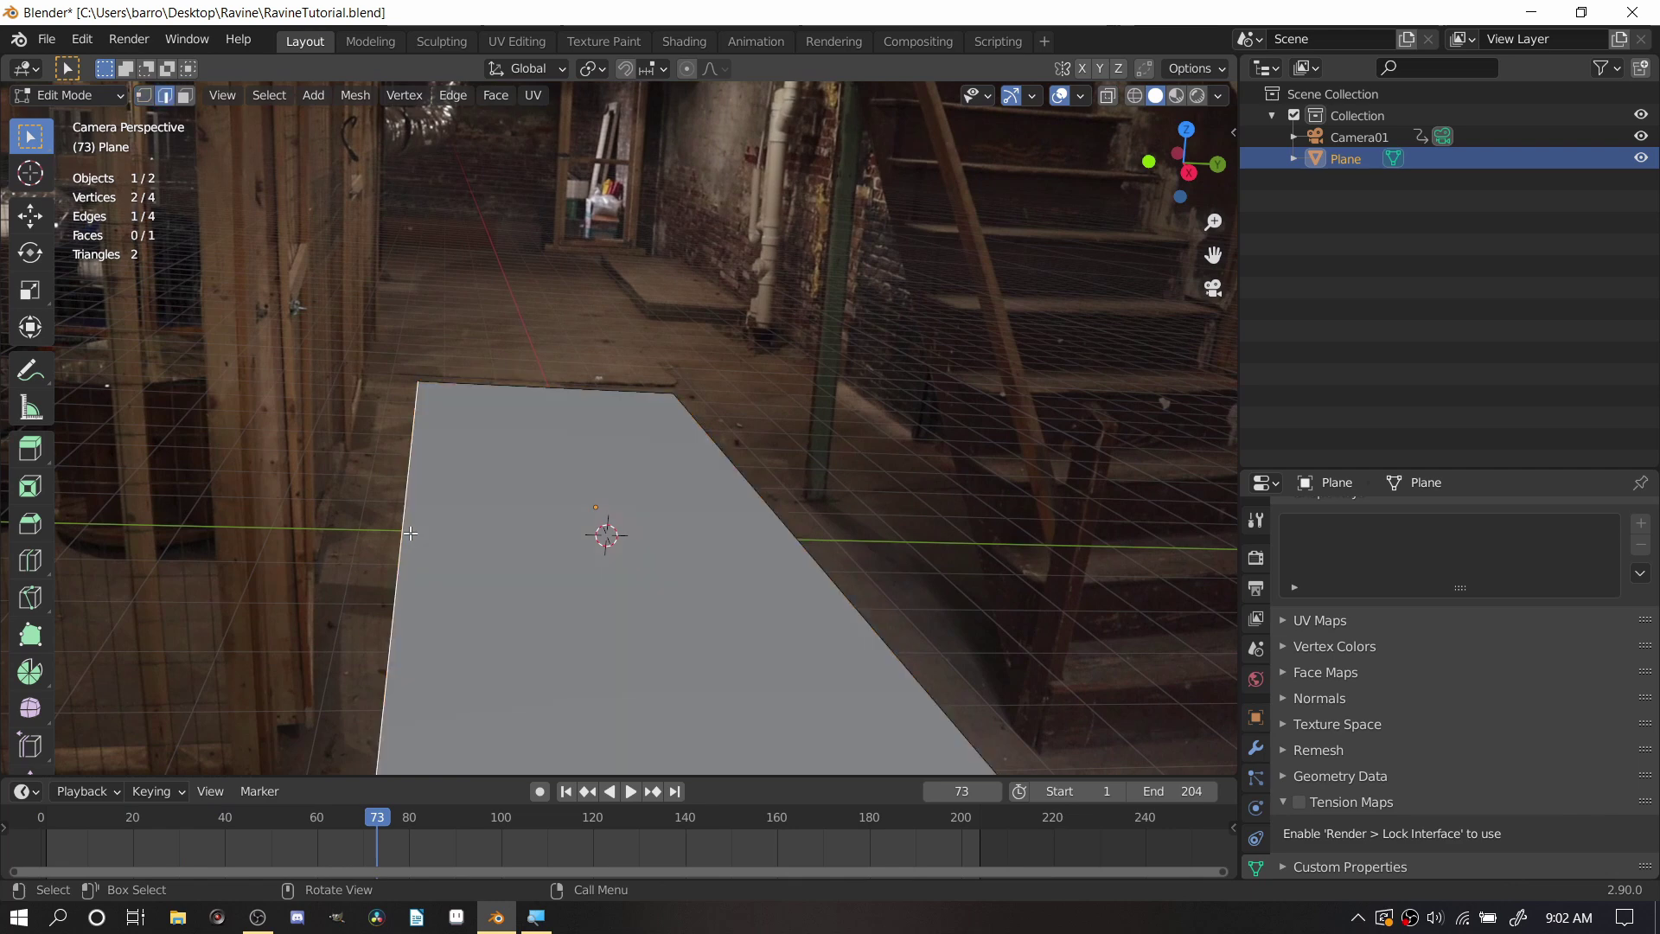
key(g)
click(388, 529)
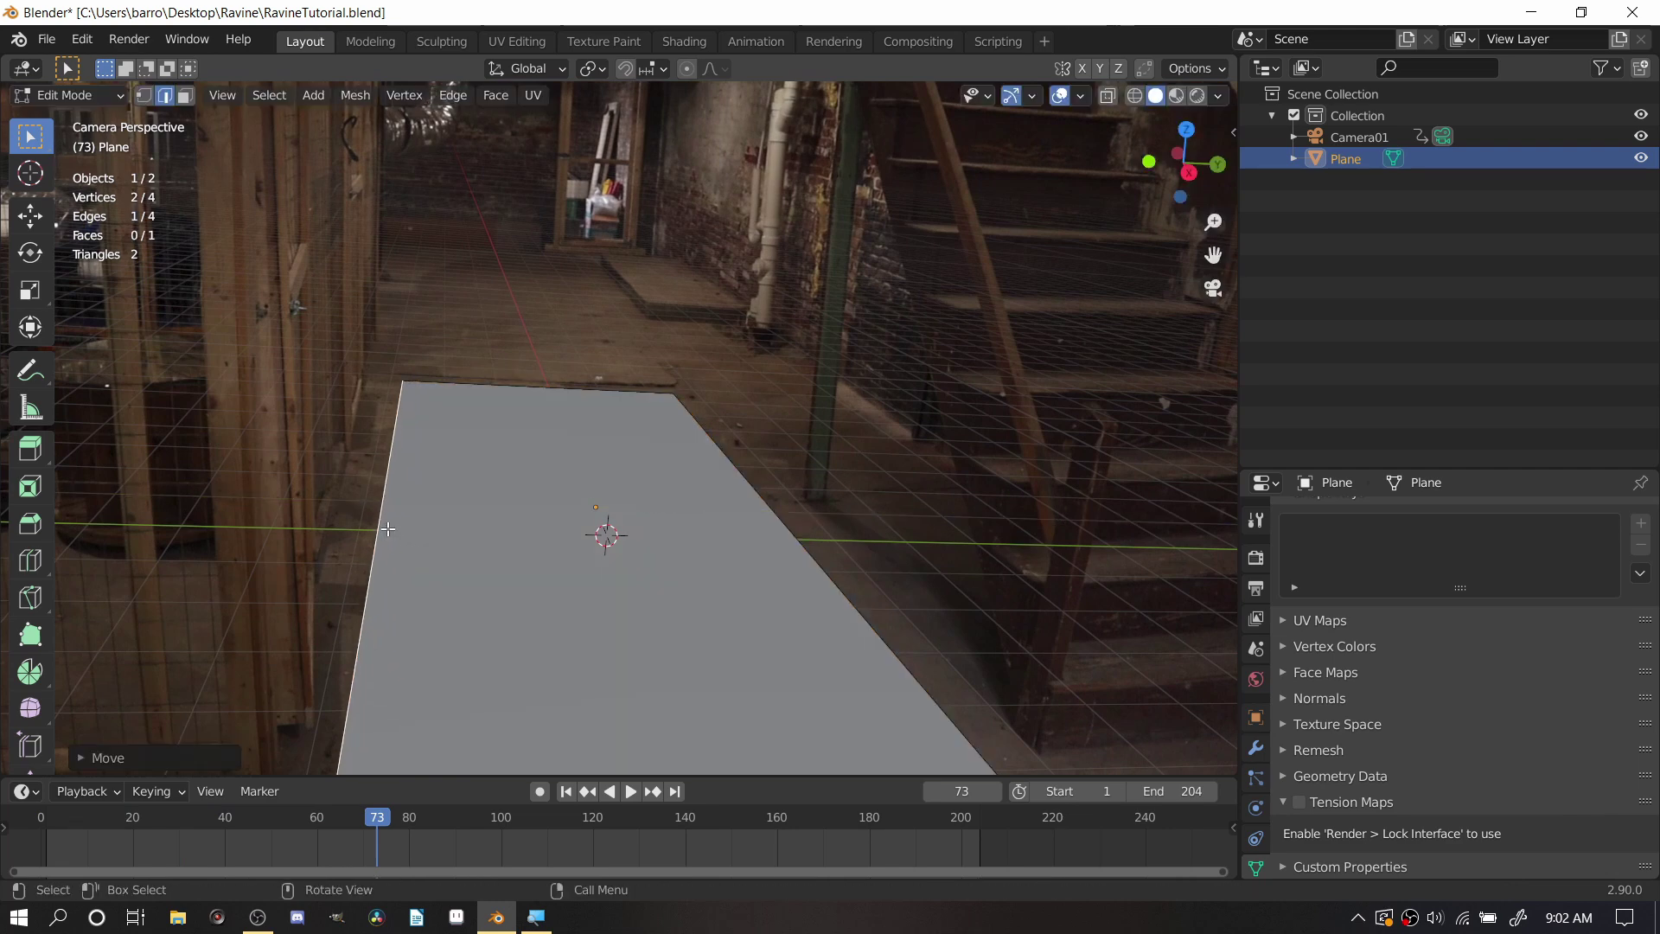
key(Tab)
key(space)
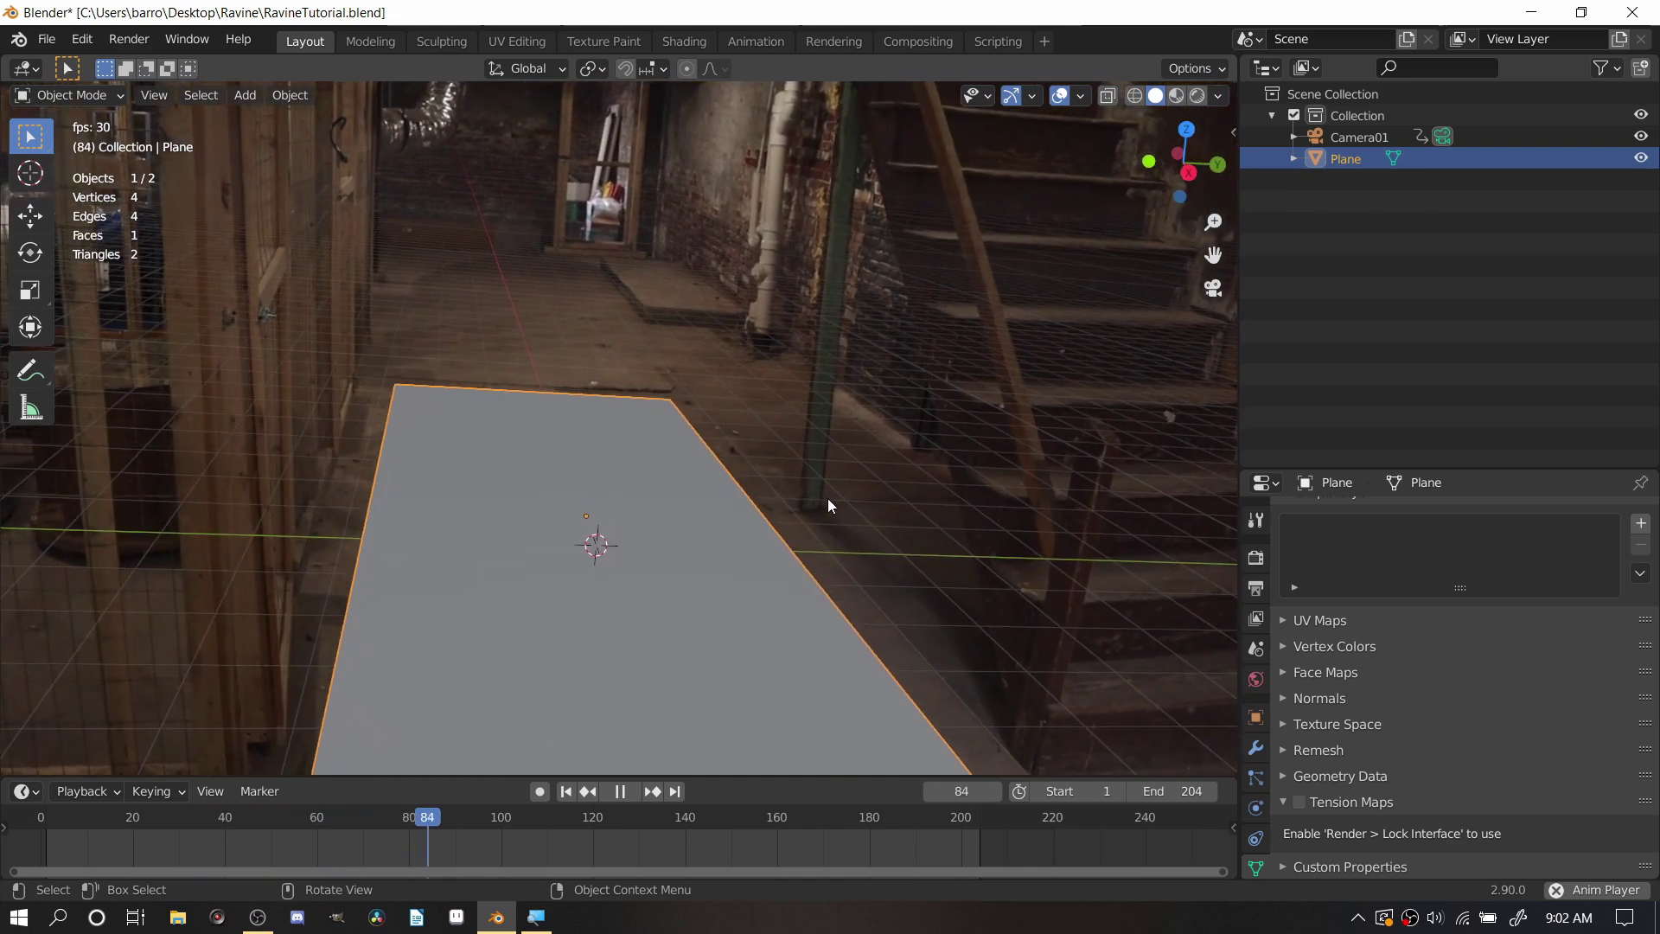
key(space)
Make the window fullscreen and set up the Shading workspace with a rendered top view of the plane
key(q)
click(561, 461)
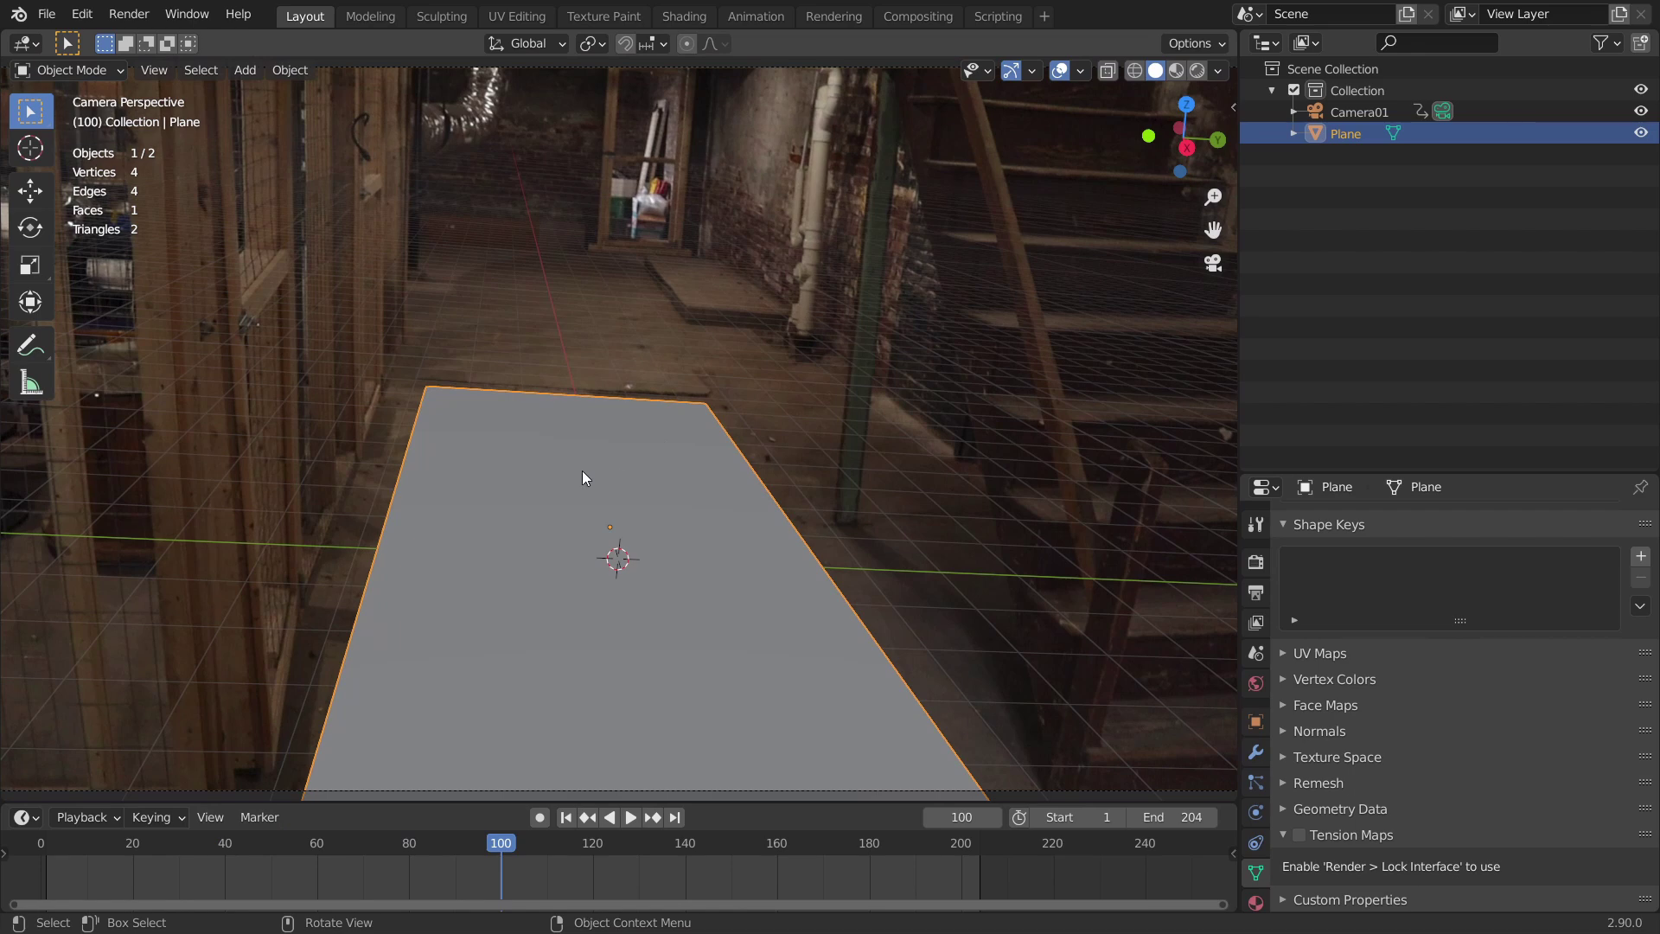
click(684, 17)
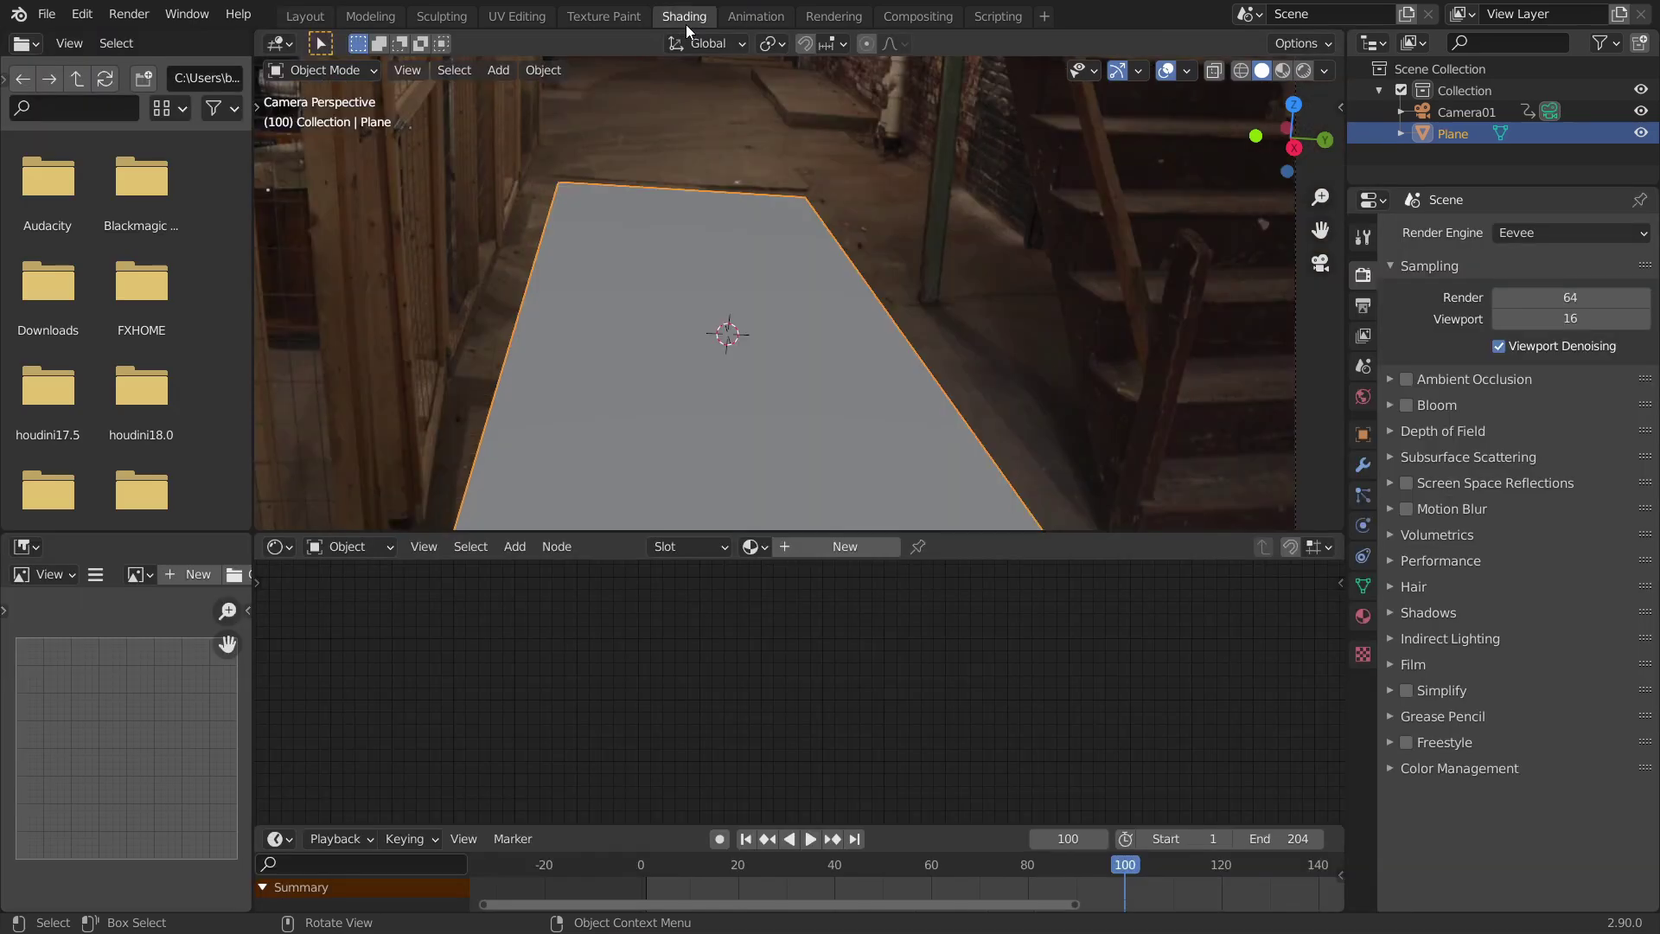
click(1304, 70)
click(1293, 103)
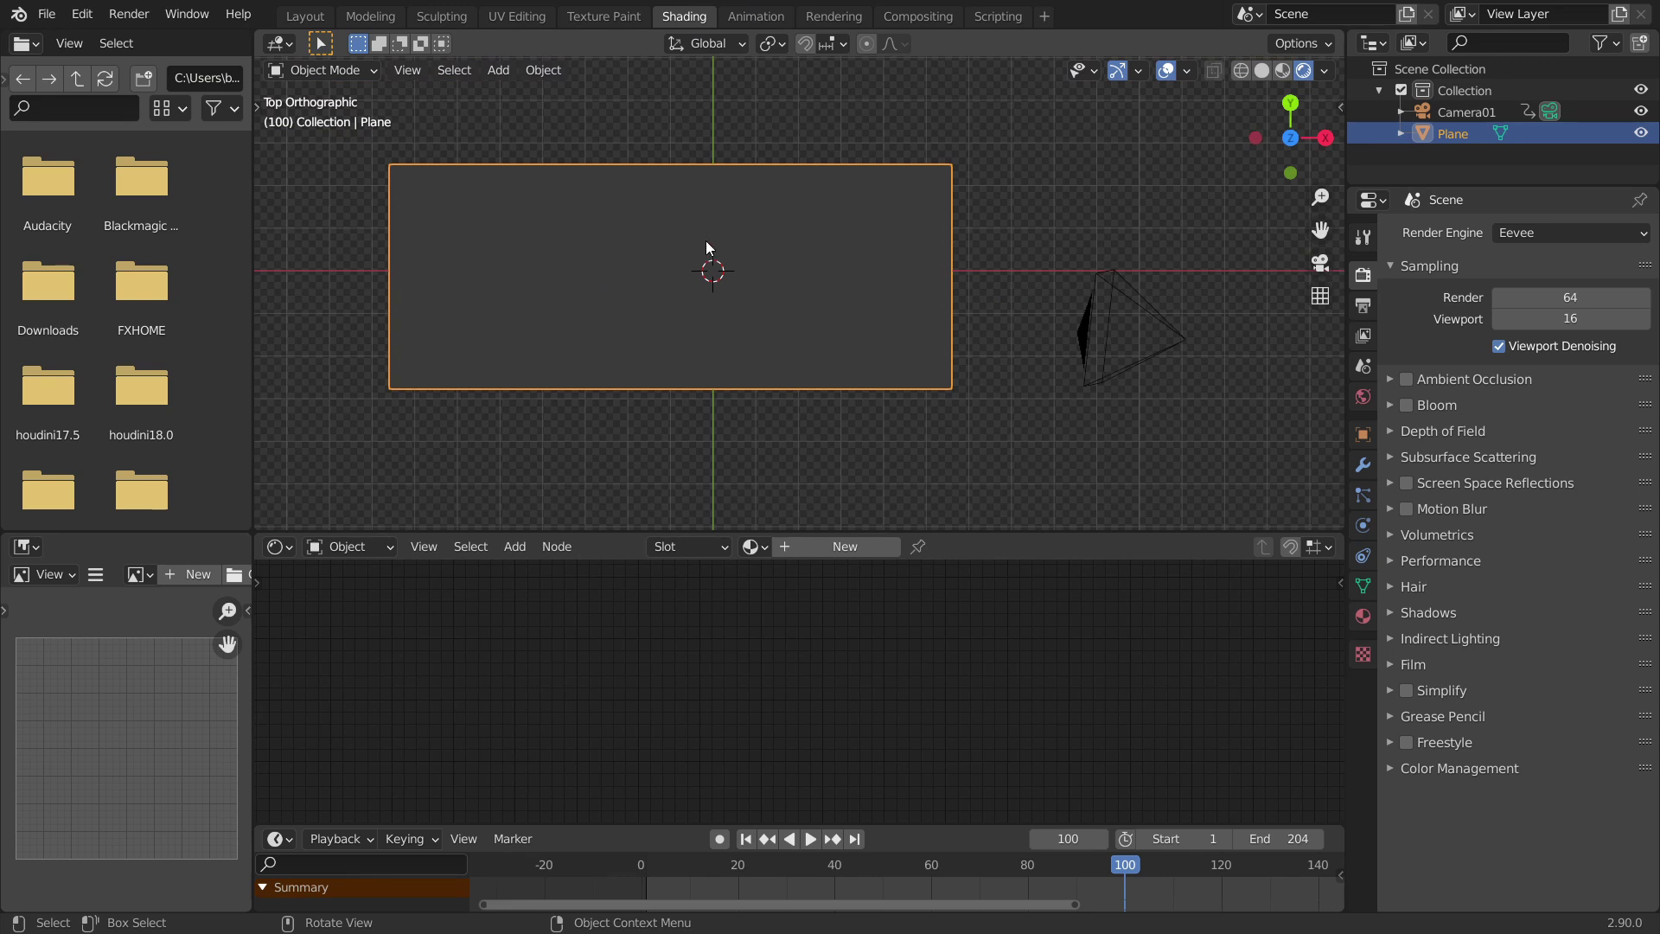
scroll(705, 241, up, 1)
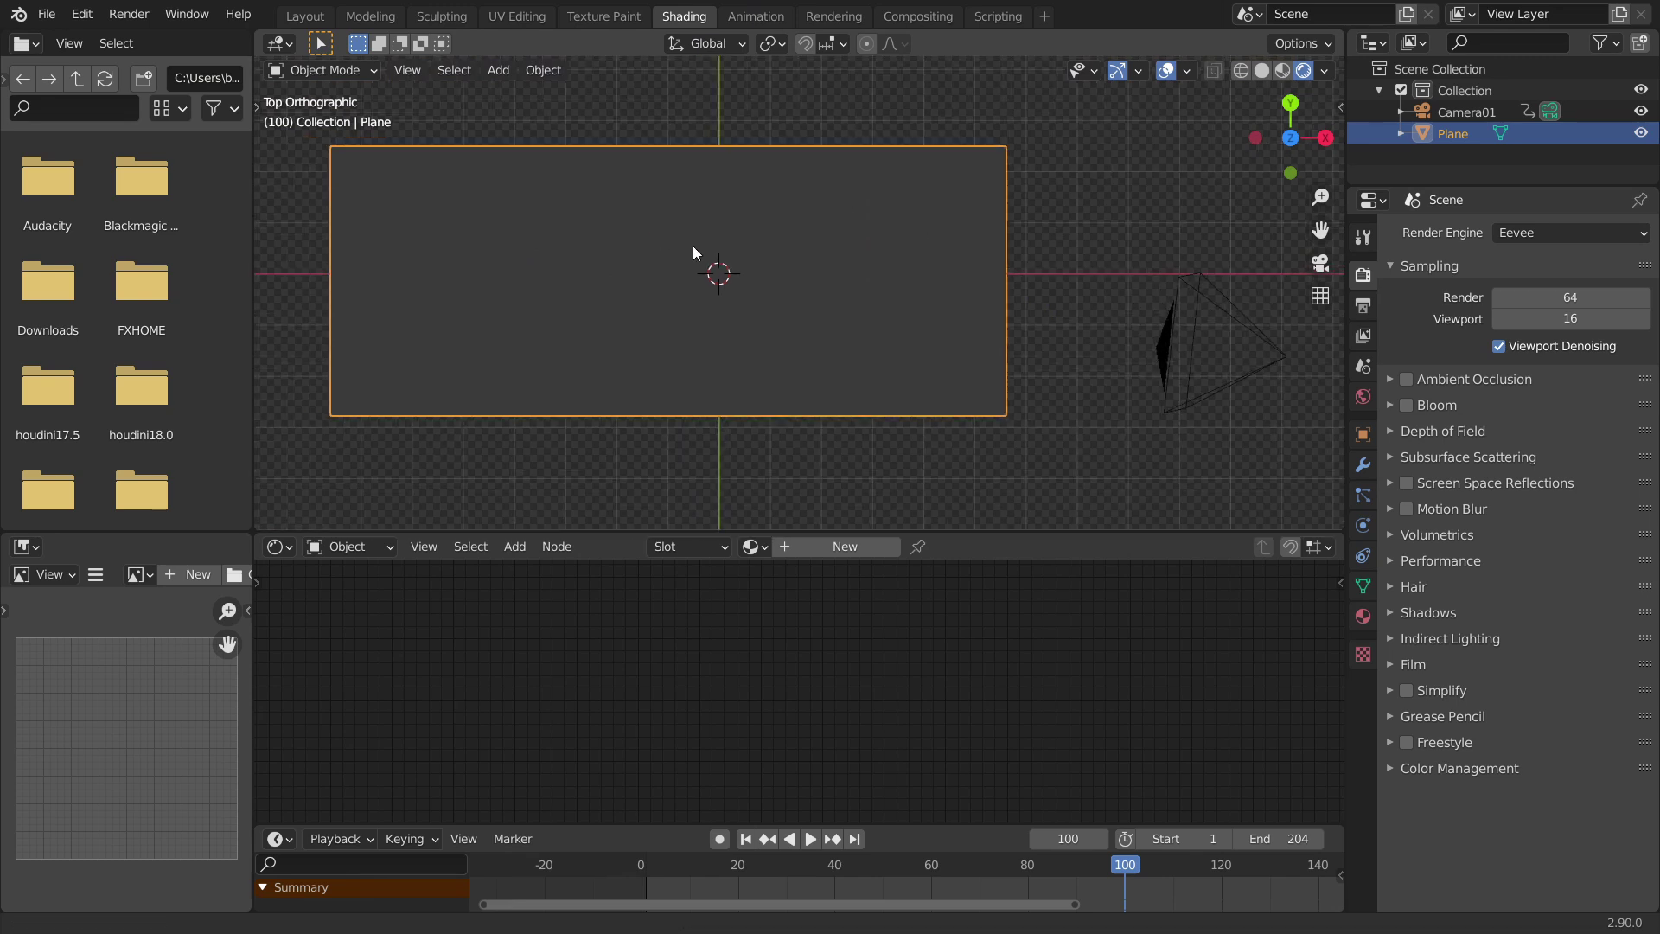
shift+middle_drag(683, 240, 751, 272)
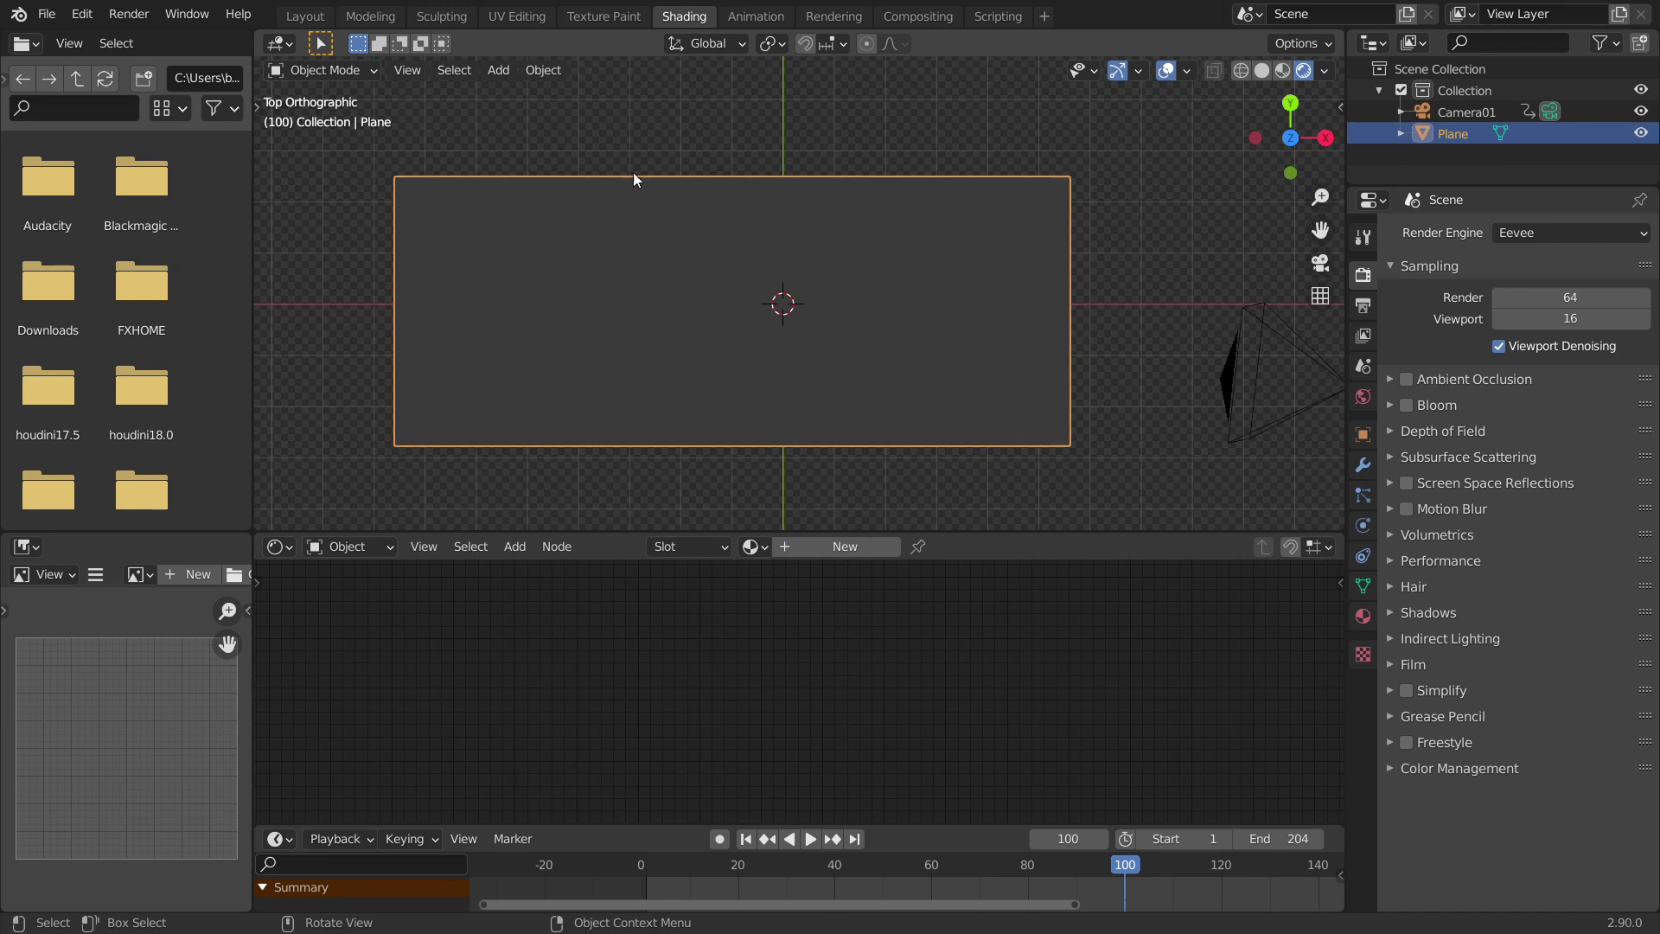
Create a new material for the plane and delete its Principled BSDF node
click(823, 543)
key(Home)
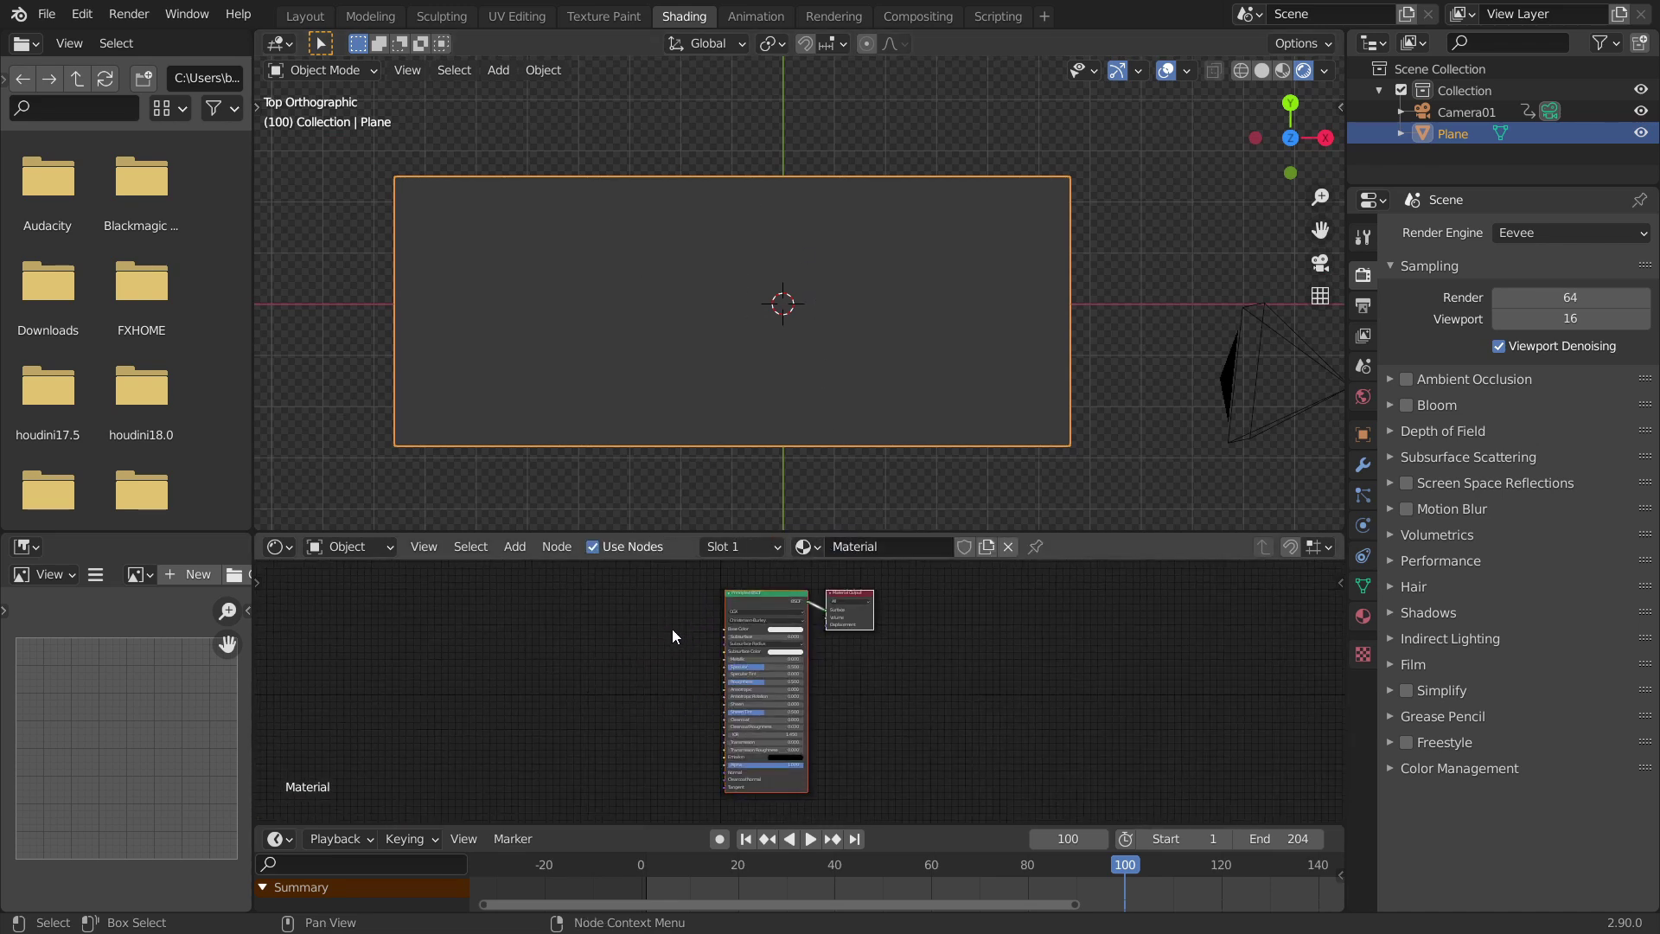
click(673, 661)
scroll(688, 676, up, 2)
middle_drag(540, 669, 765, 658)
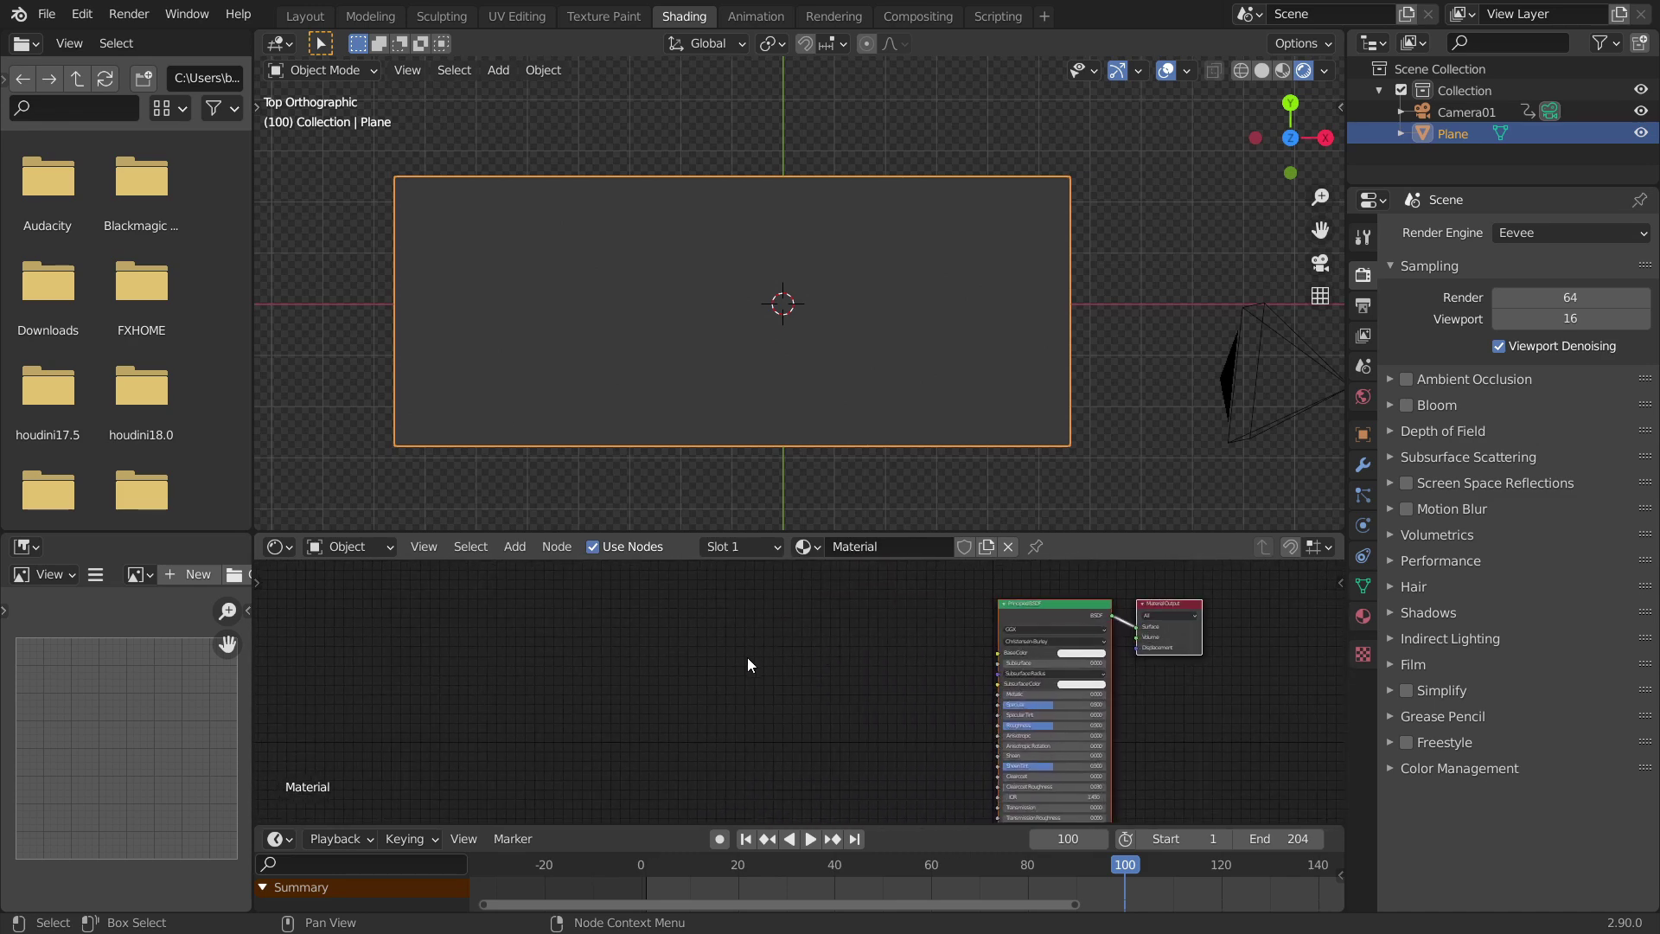
key(Home)
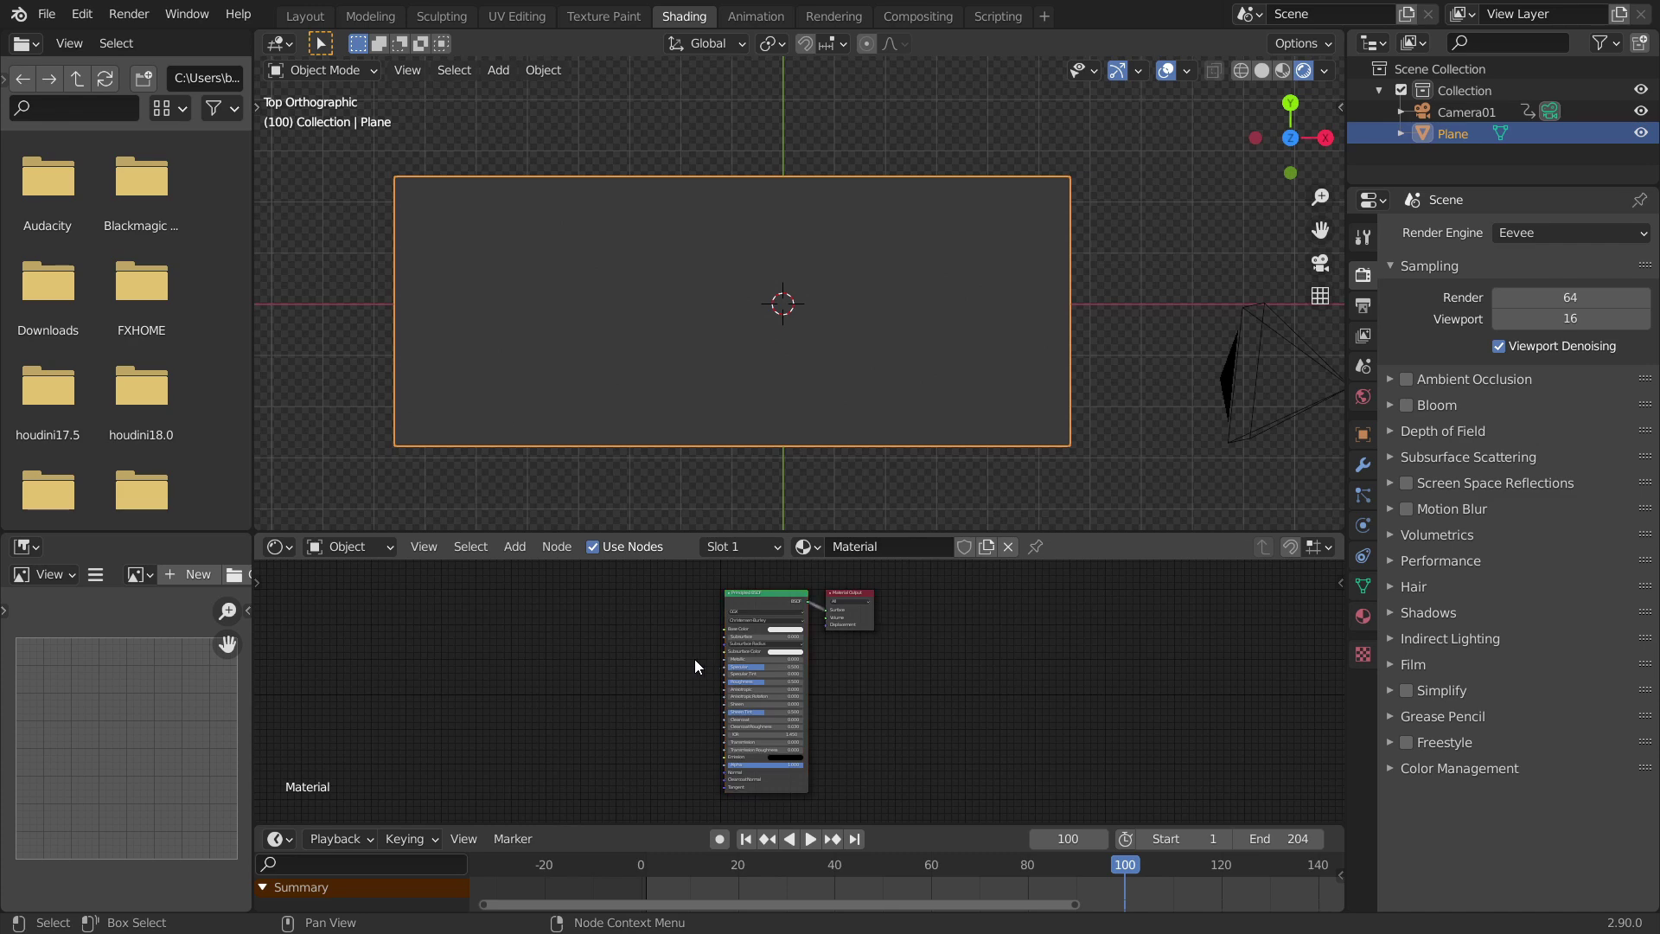
scroll(683, 660, up, 3)
middle_drag(583, 655, 591, 583)
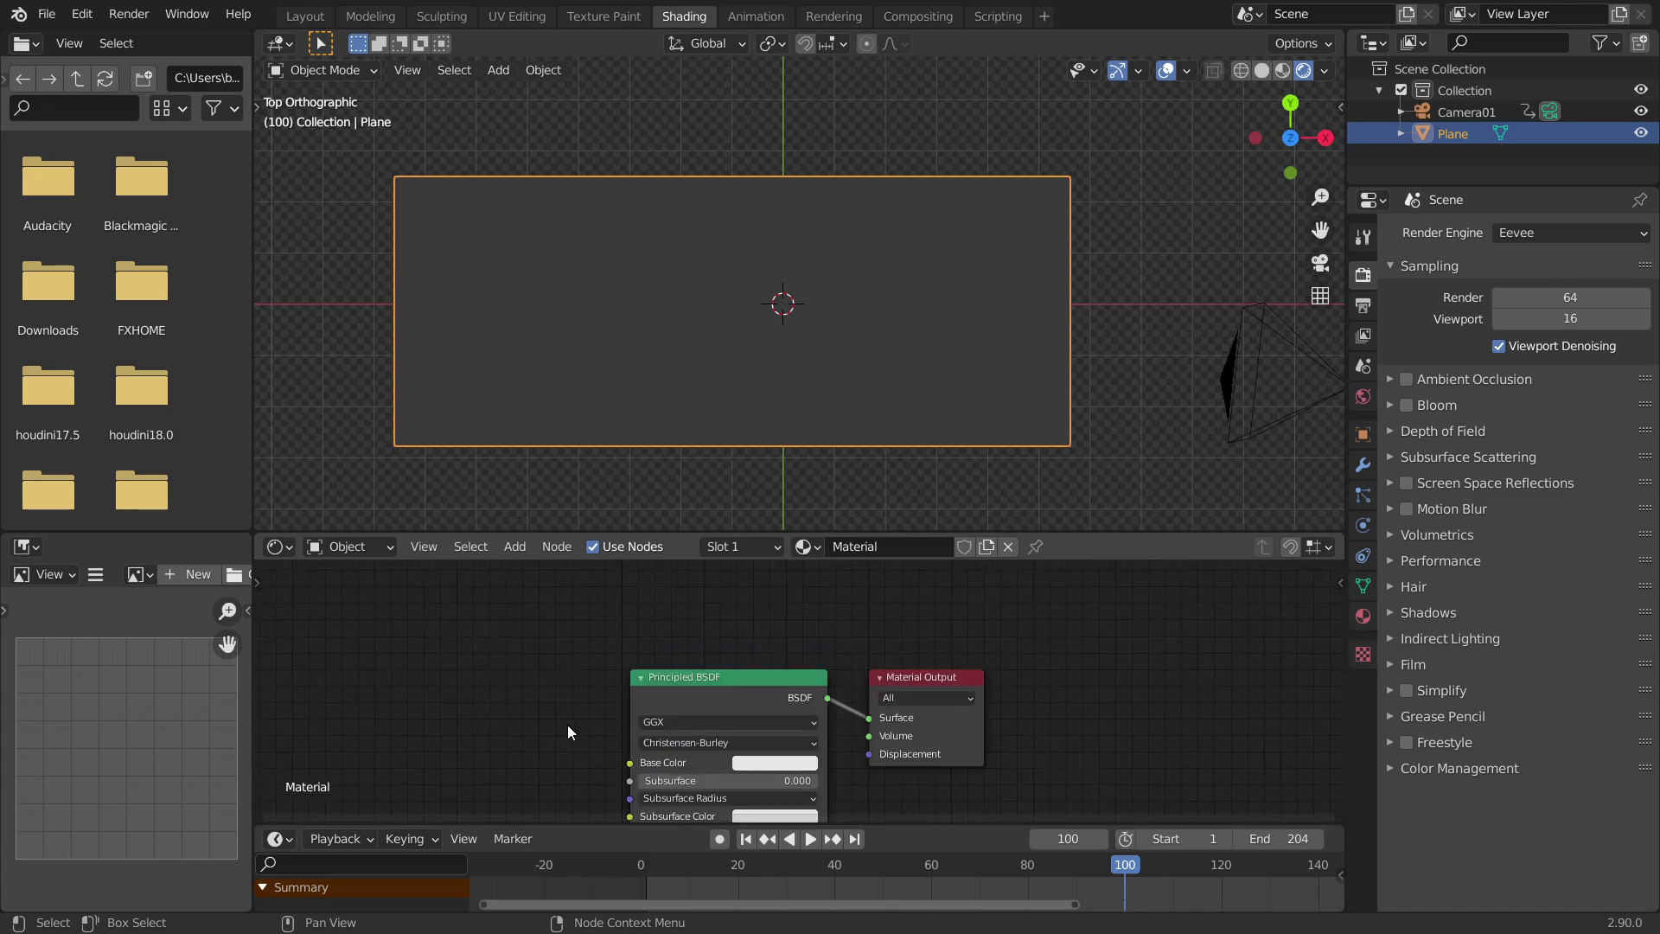
drag(500, 744, 702, 630)
key(x)
Add a Texture Coordinate node and place it well before the Material Output node
key(shift+a)
click(474, 618)
text(tex)
click(541, 657)
click(404, 658)
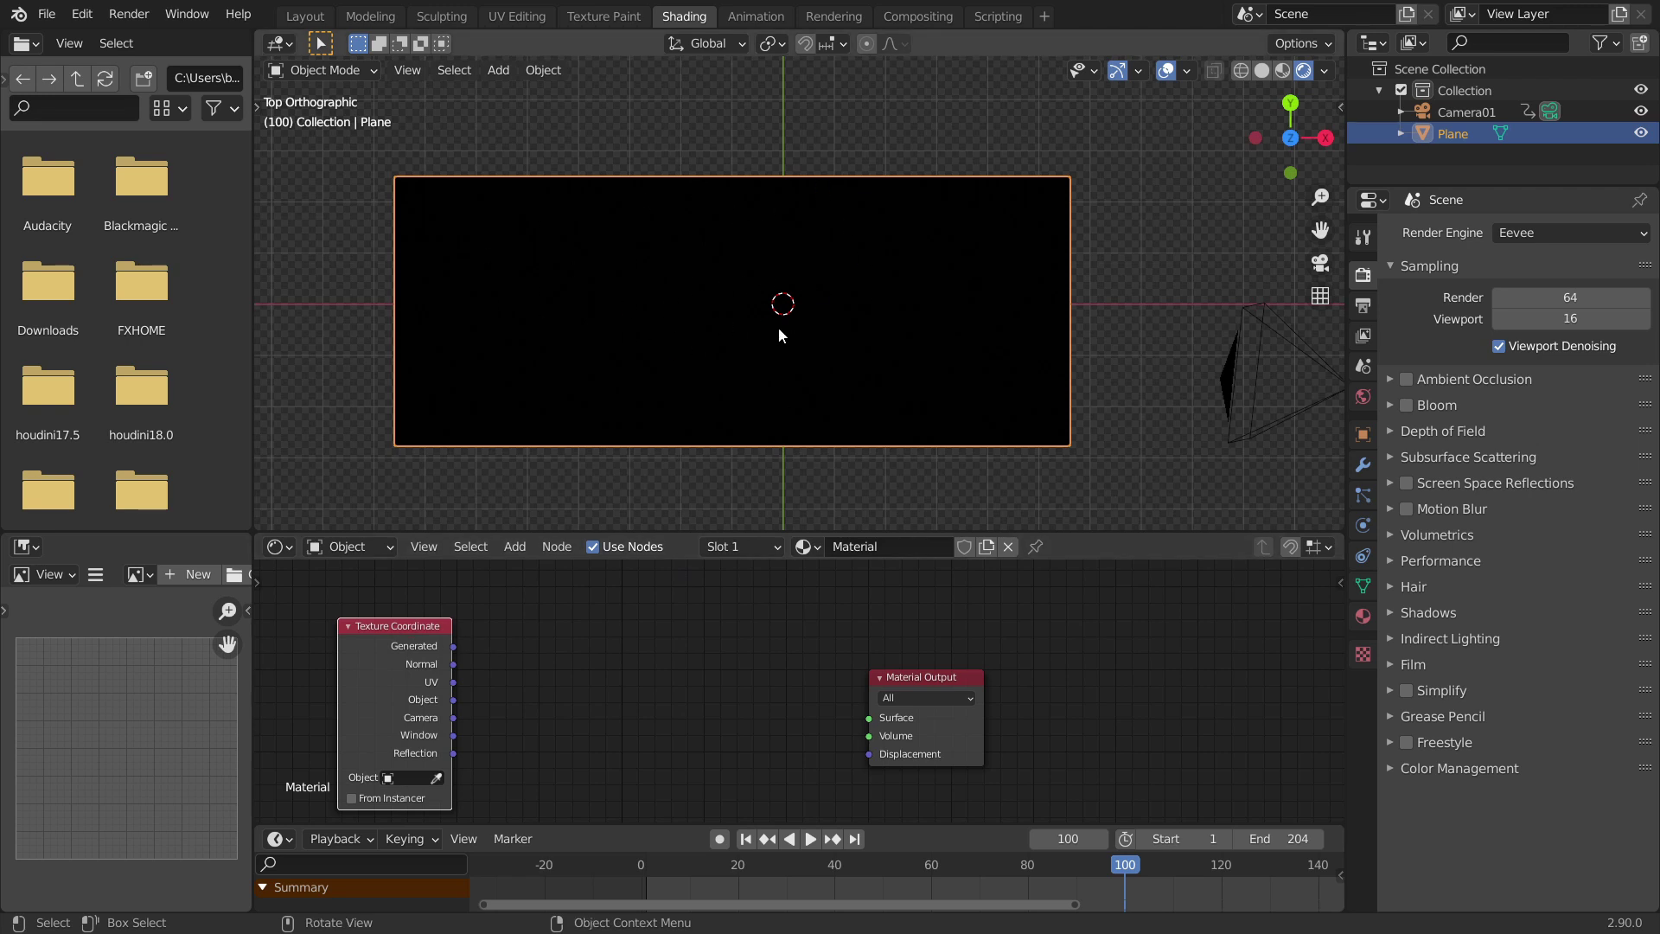
Preview the Texture Coordinate node's Object output on the plane through a Viewer node
ctrl+shift+click(407, 625)
ctrl+shift+click(407, 625)
ctrl+shift+click(407, 625)
ctrl+shift+click(408, 625)
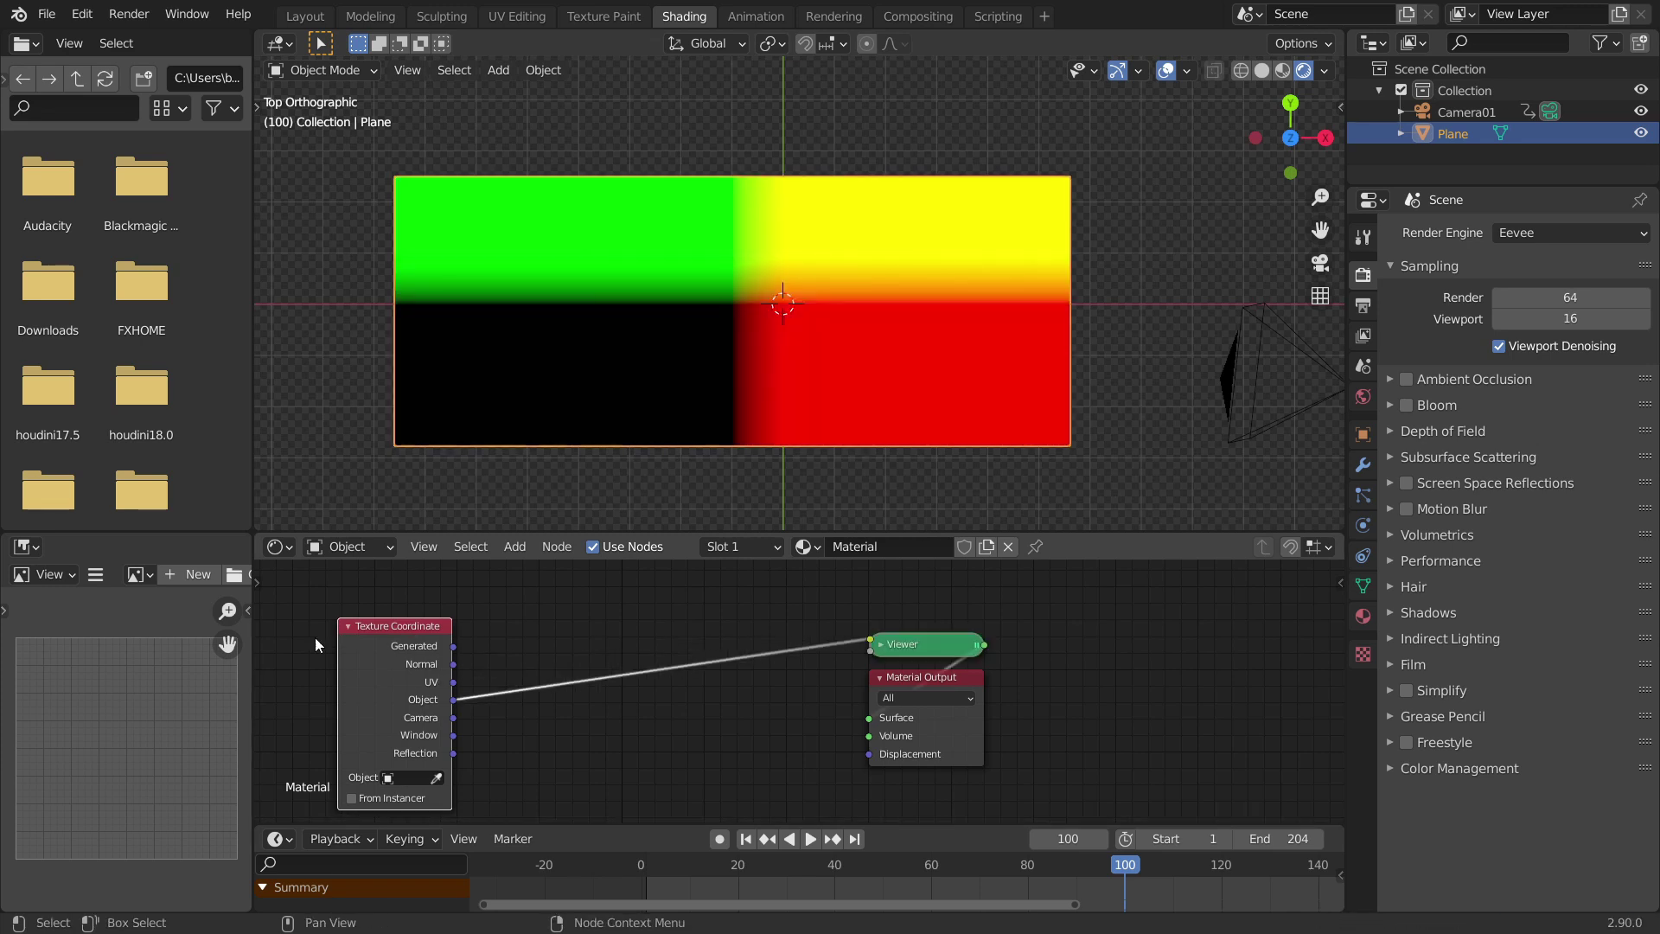
Insert a Vector Math node set to Length between the Texture Coordinate's Object output and the Viewer, and compare both nodes' previews
drag(357, 640, 254, 636)
key(shift+a)
text(vec)
key(Down)
key(Down)
key(Down)
key(Down)
key(Return)
click(475, 717)
click(478, 653)
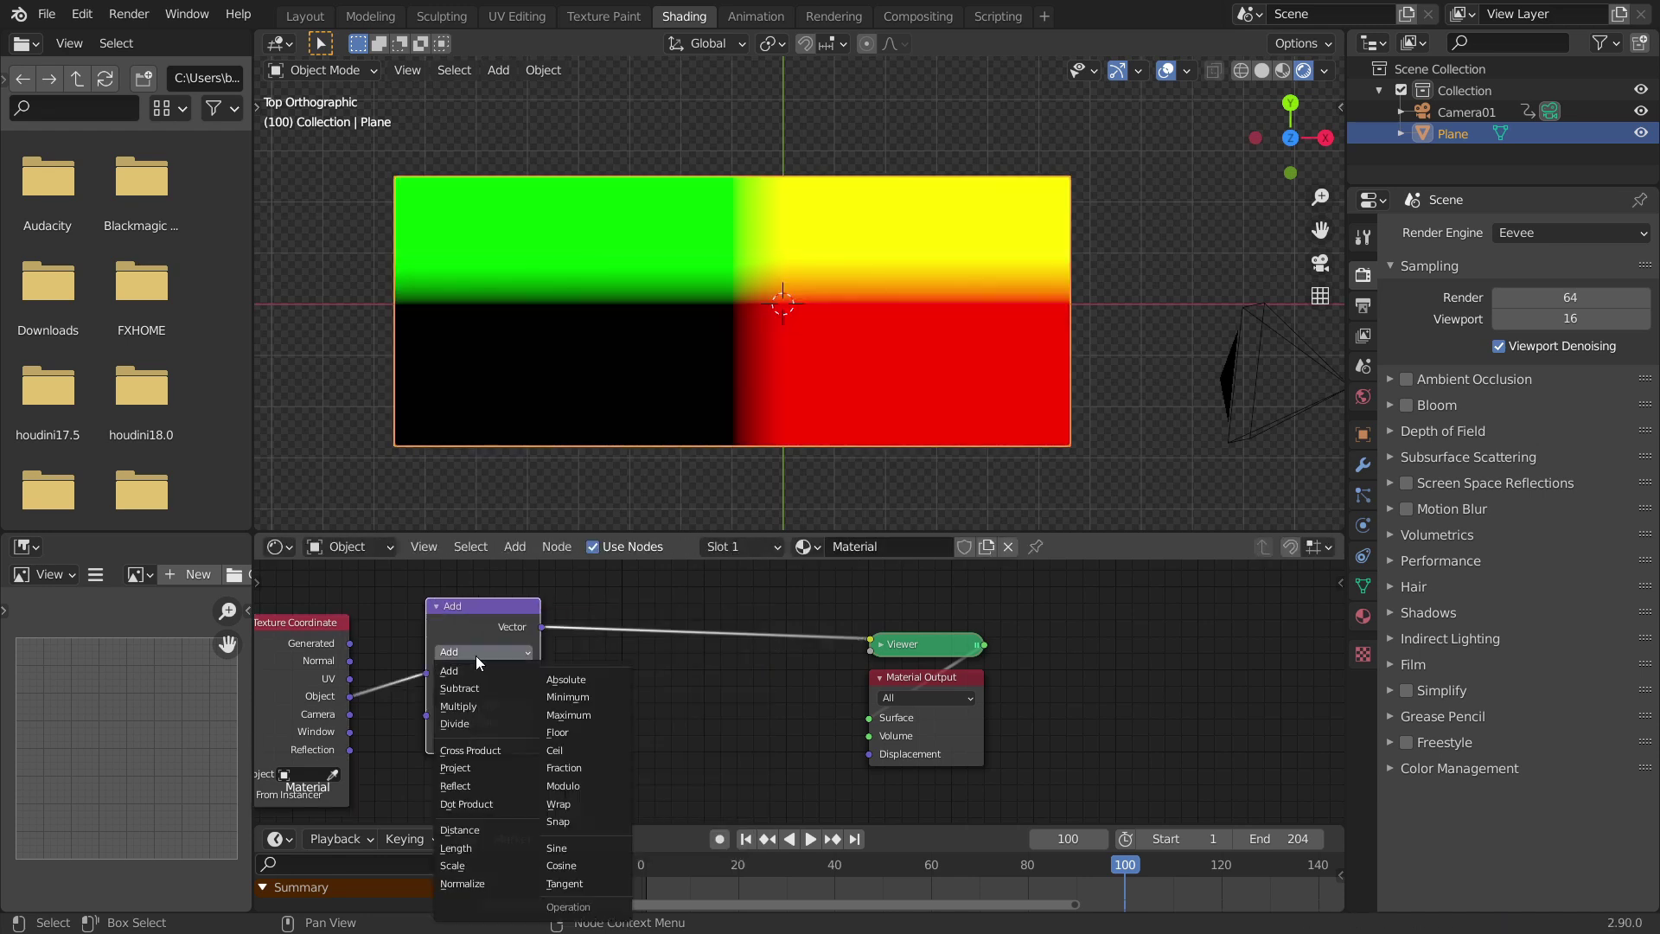
click(474, 848)
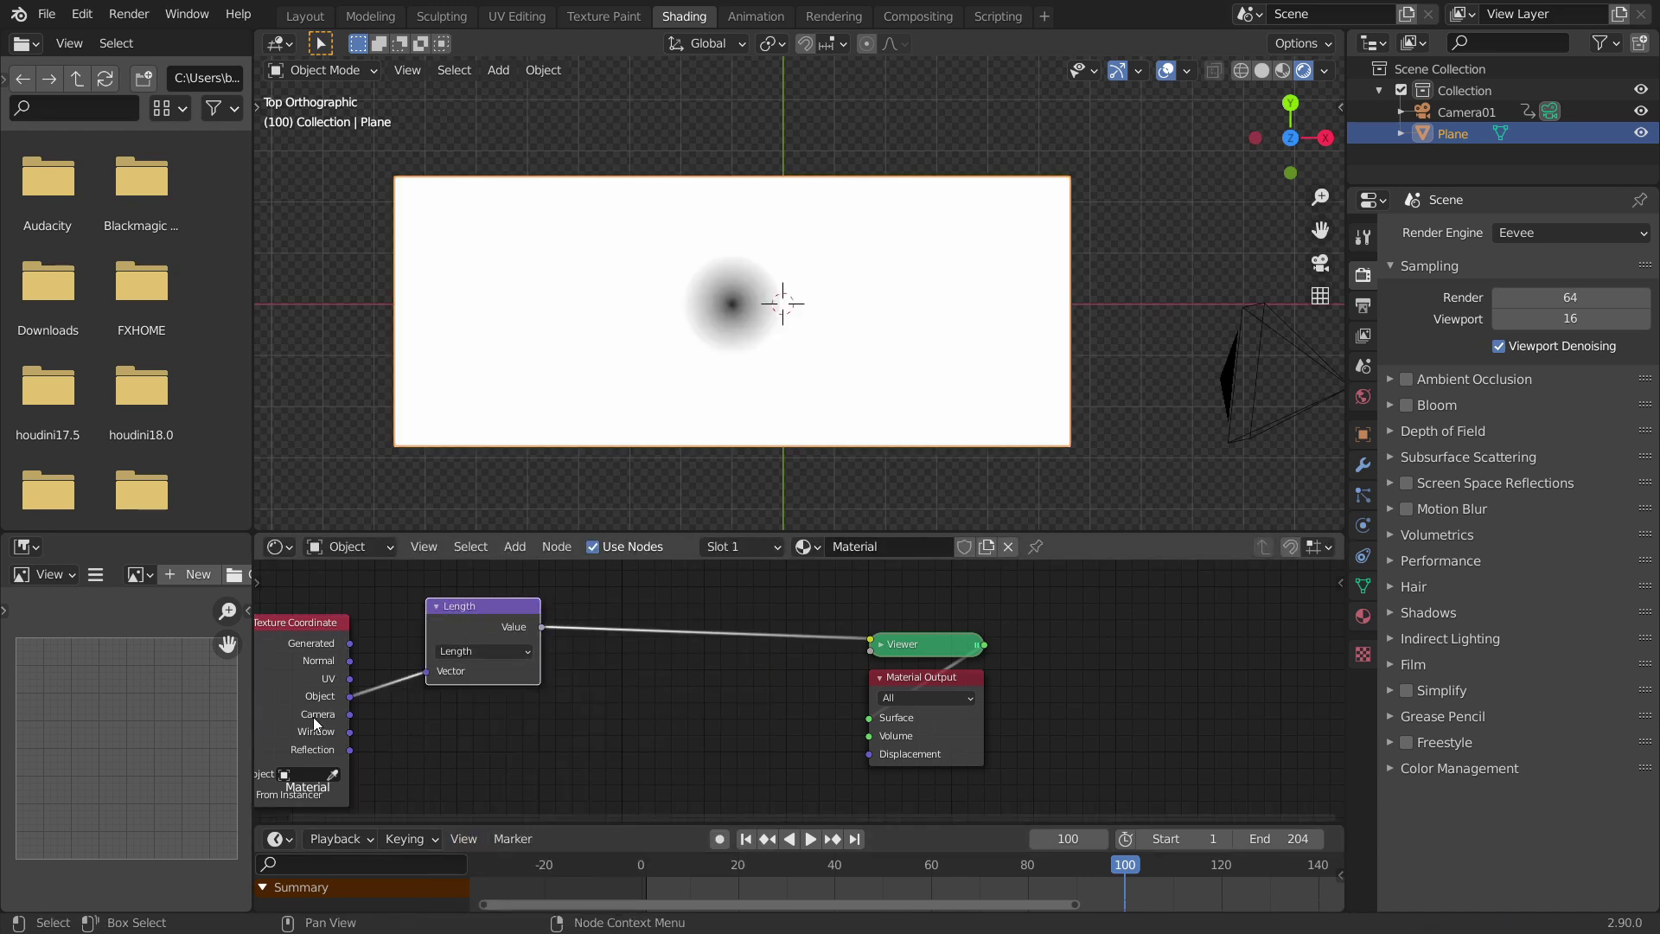
ctrl+shift+click(308, 633)
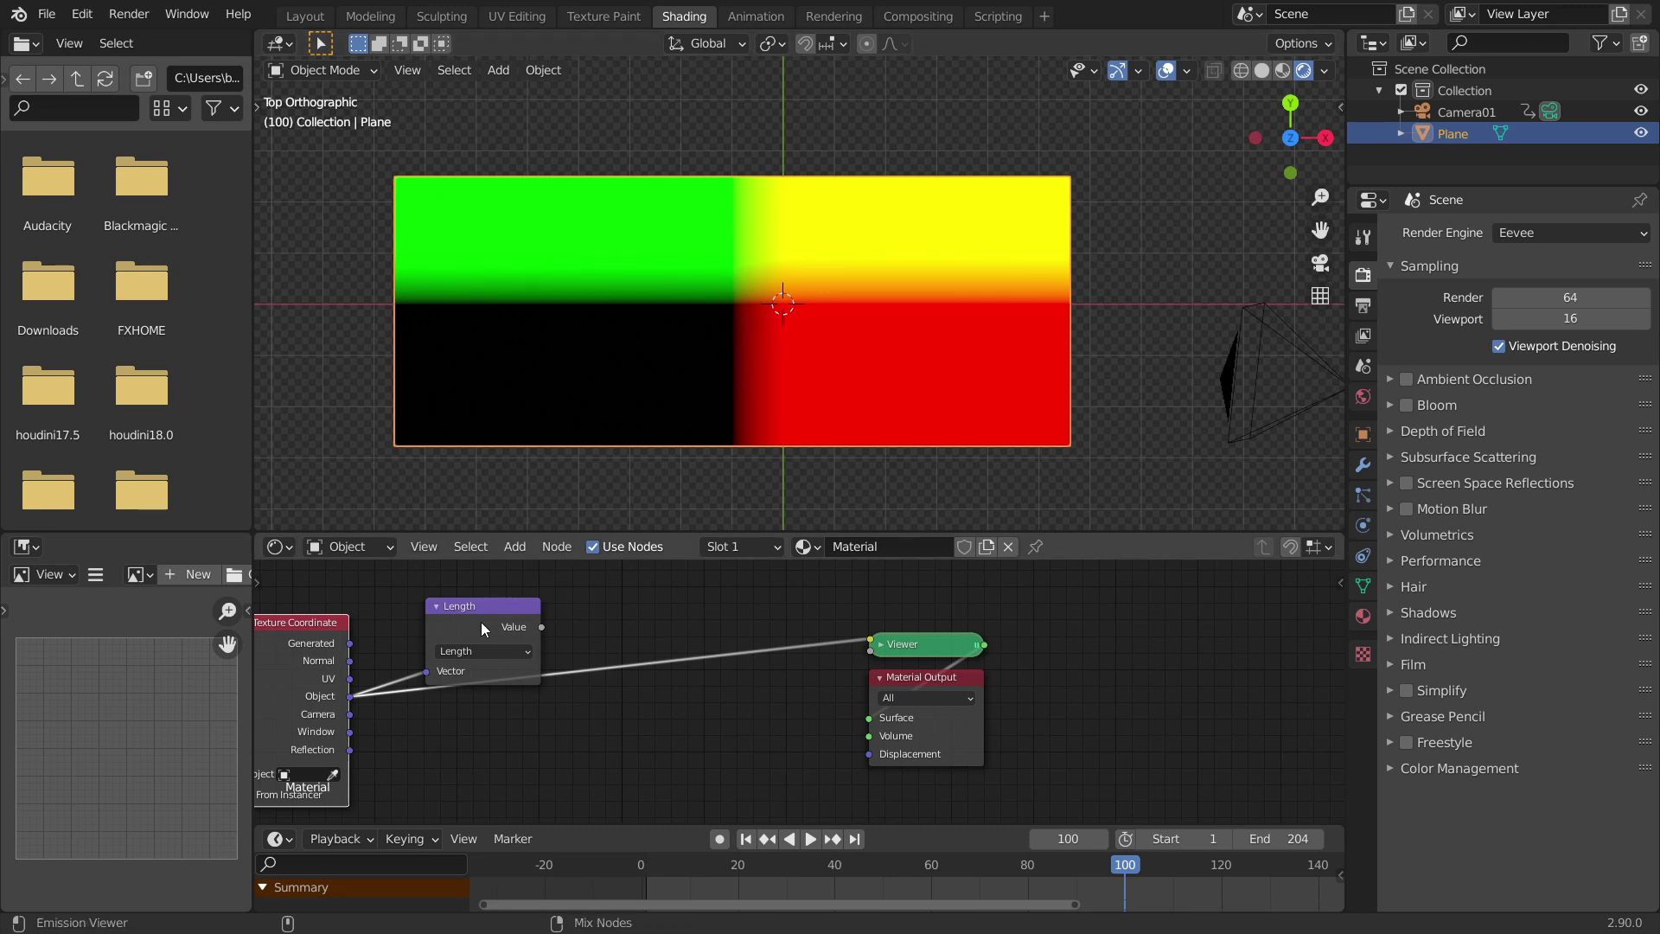
ctrl+shift+click(438, 610)
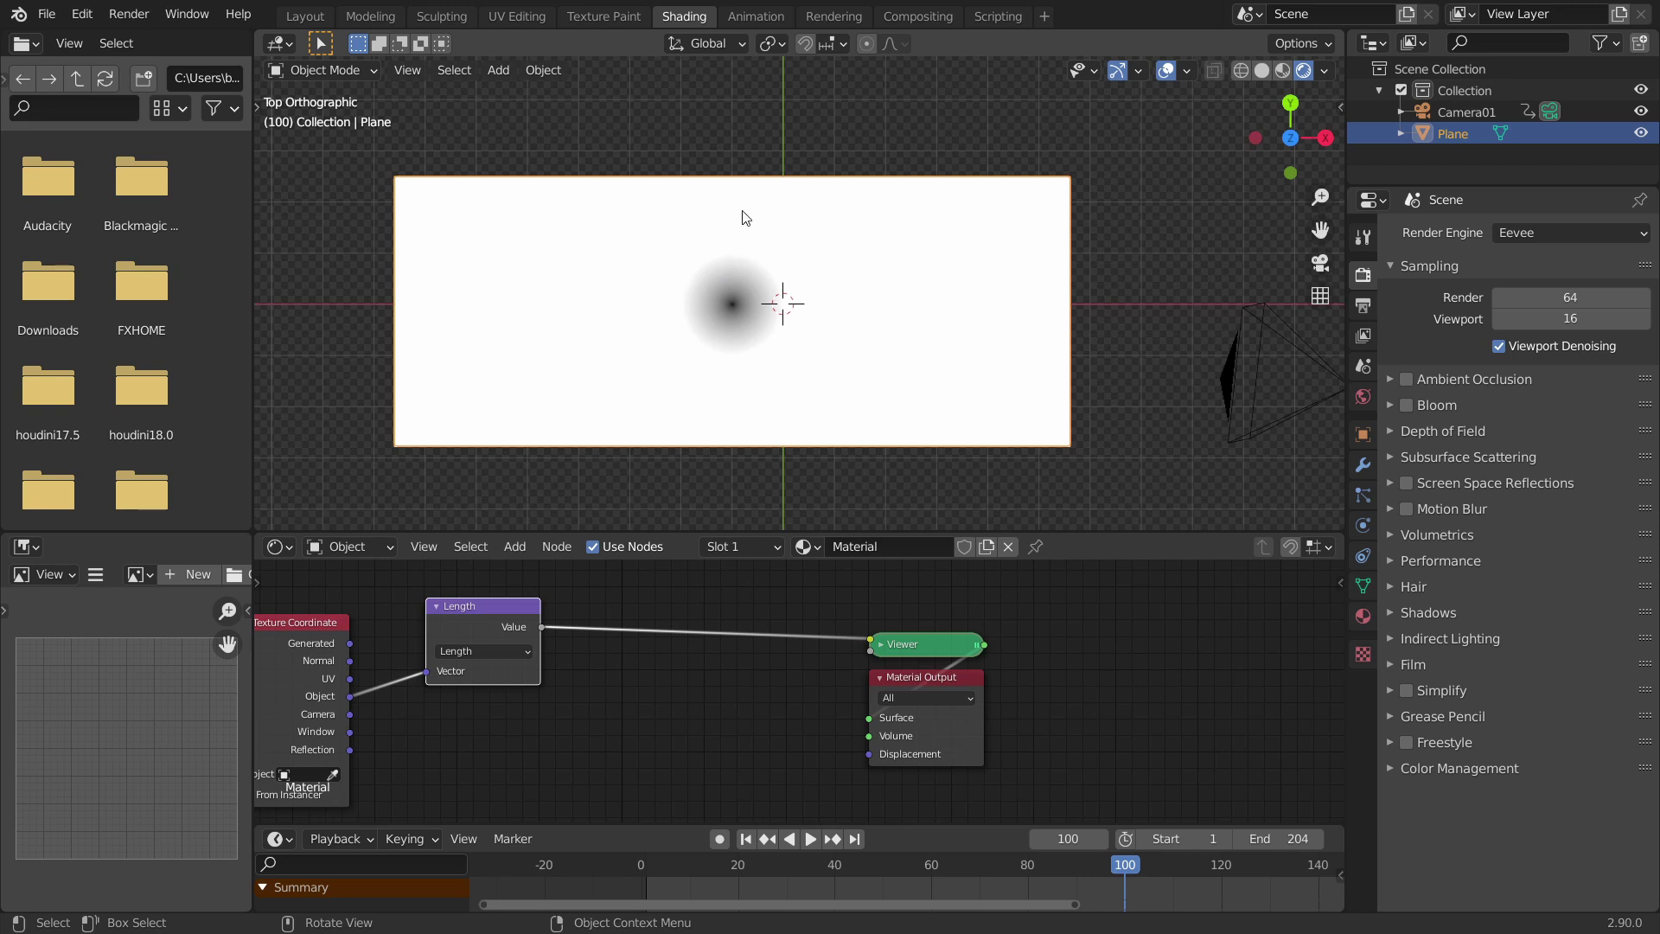
Insert a Map Range node between the Length node and the Viewer
key(shift+a)
click(599, 590)
text(map)
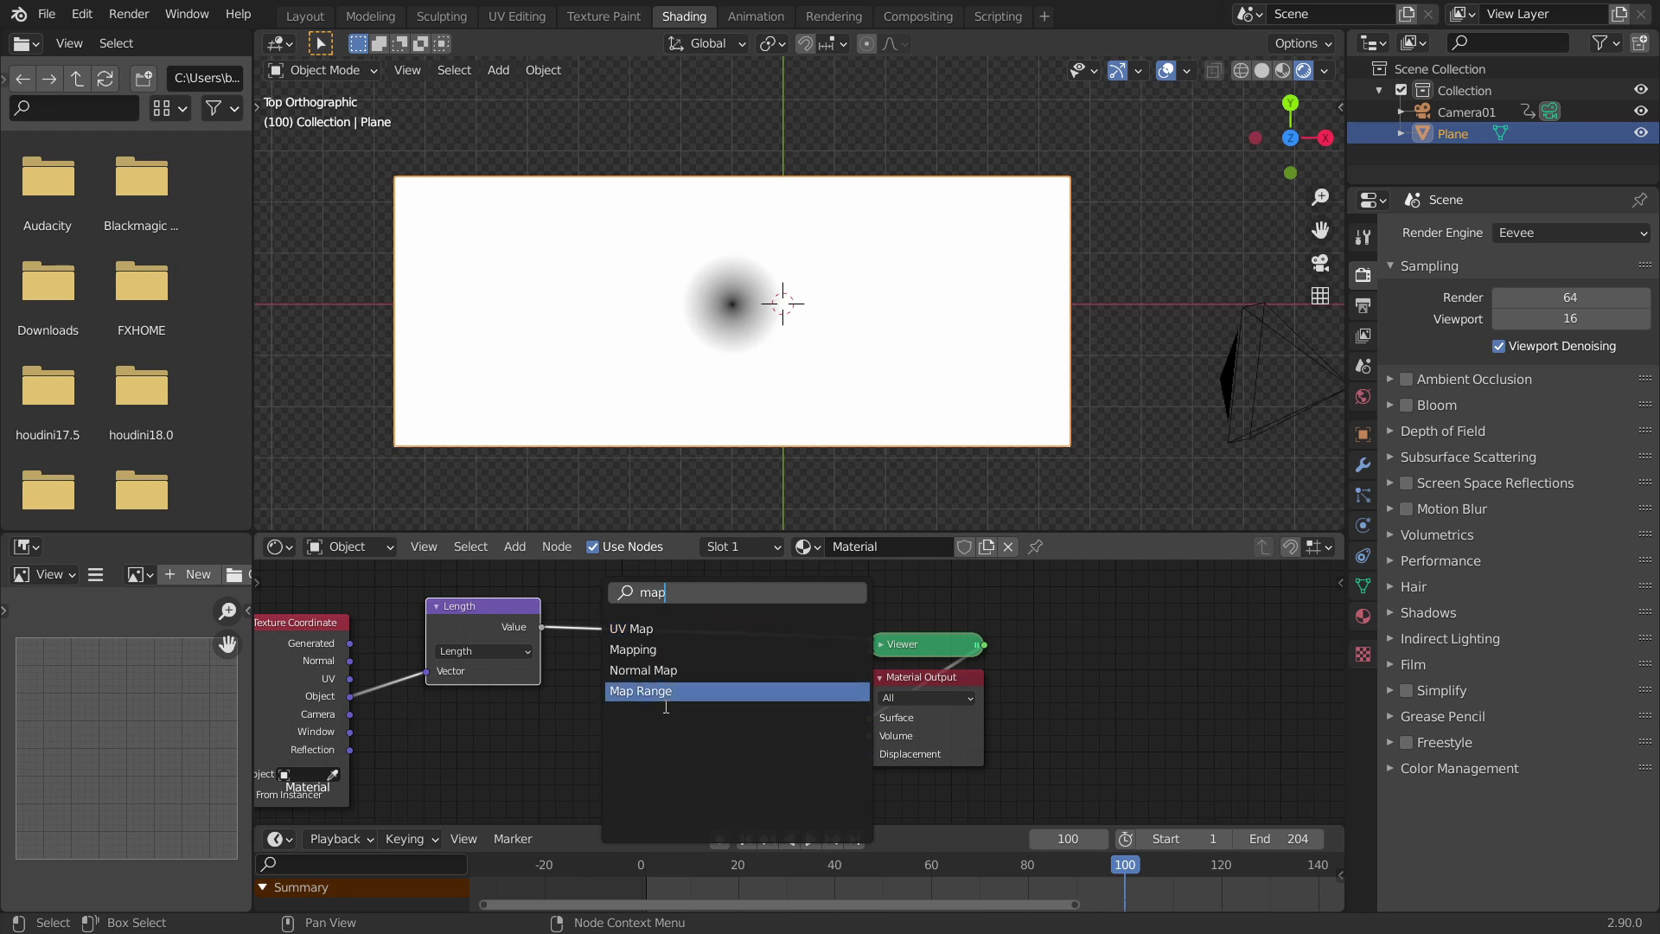
click(666, 696)
click(647, 673)
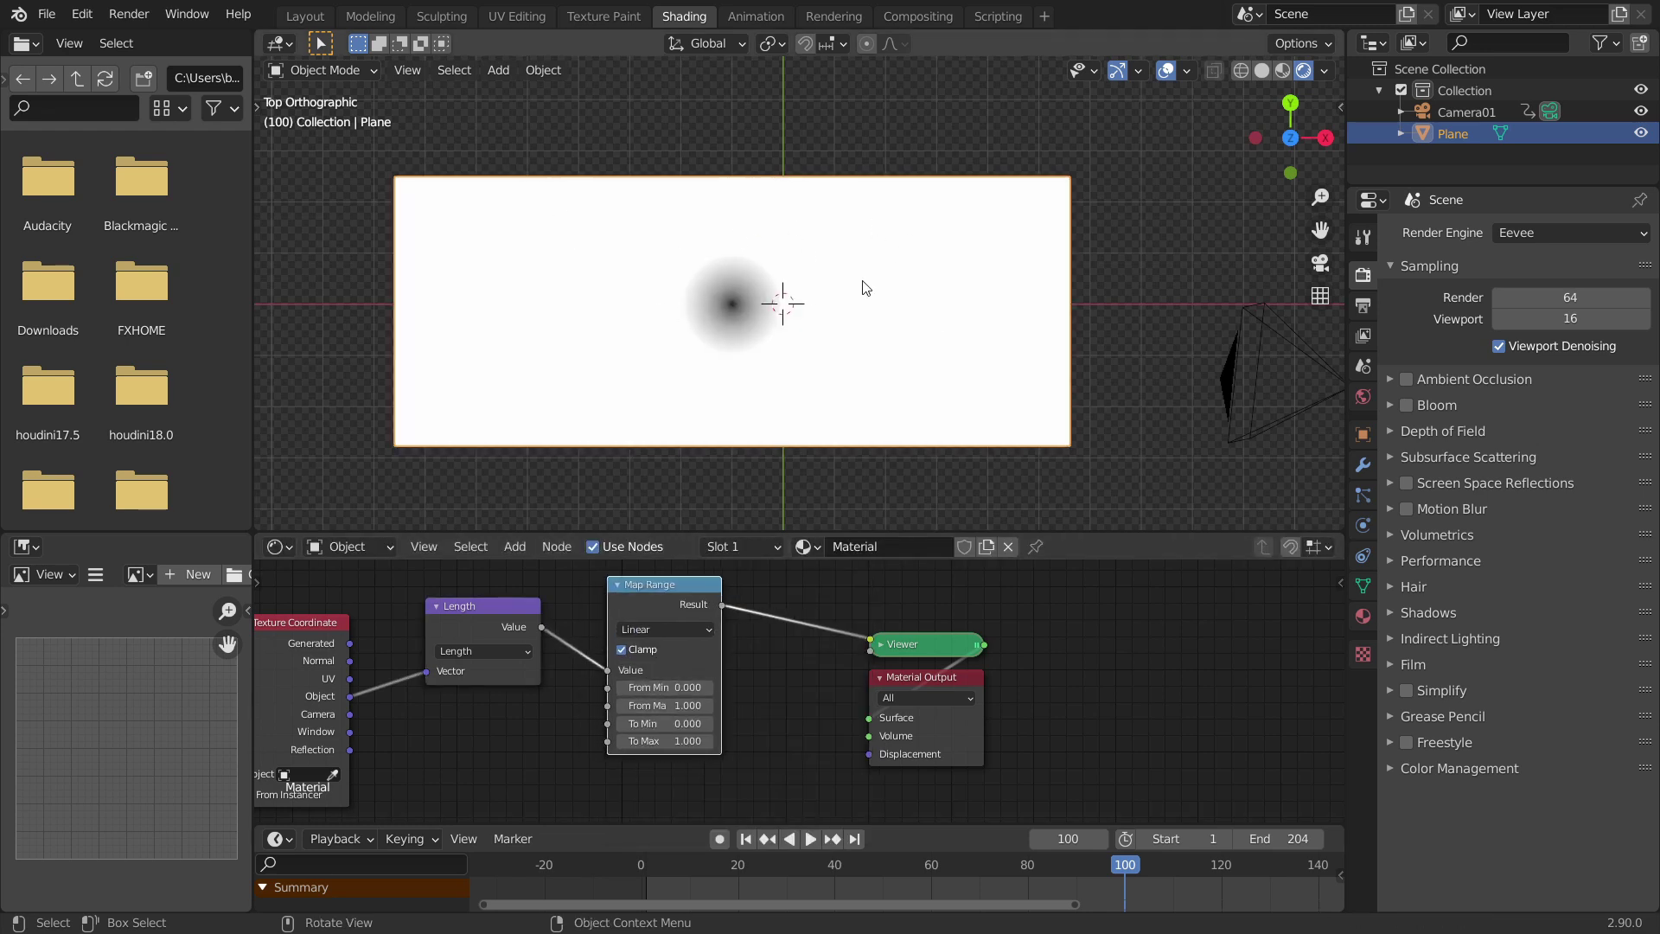
Invert the Map Range output with To Min 1 and To Max 0, and raise From Max to 2.260
click(666, 723)
text(1)
key(Return)
click(670, 742)
text(0)
key(Return)
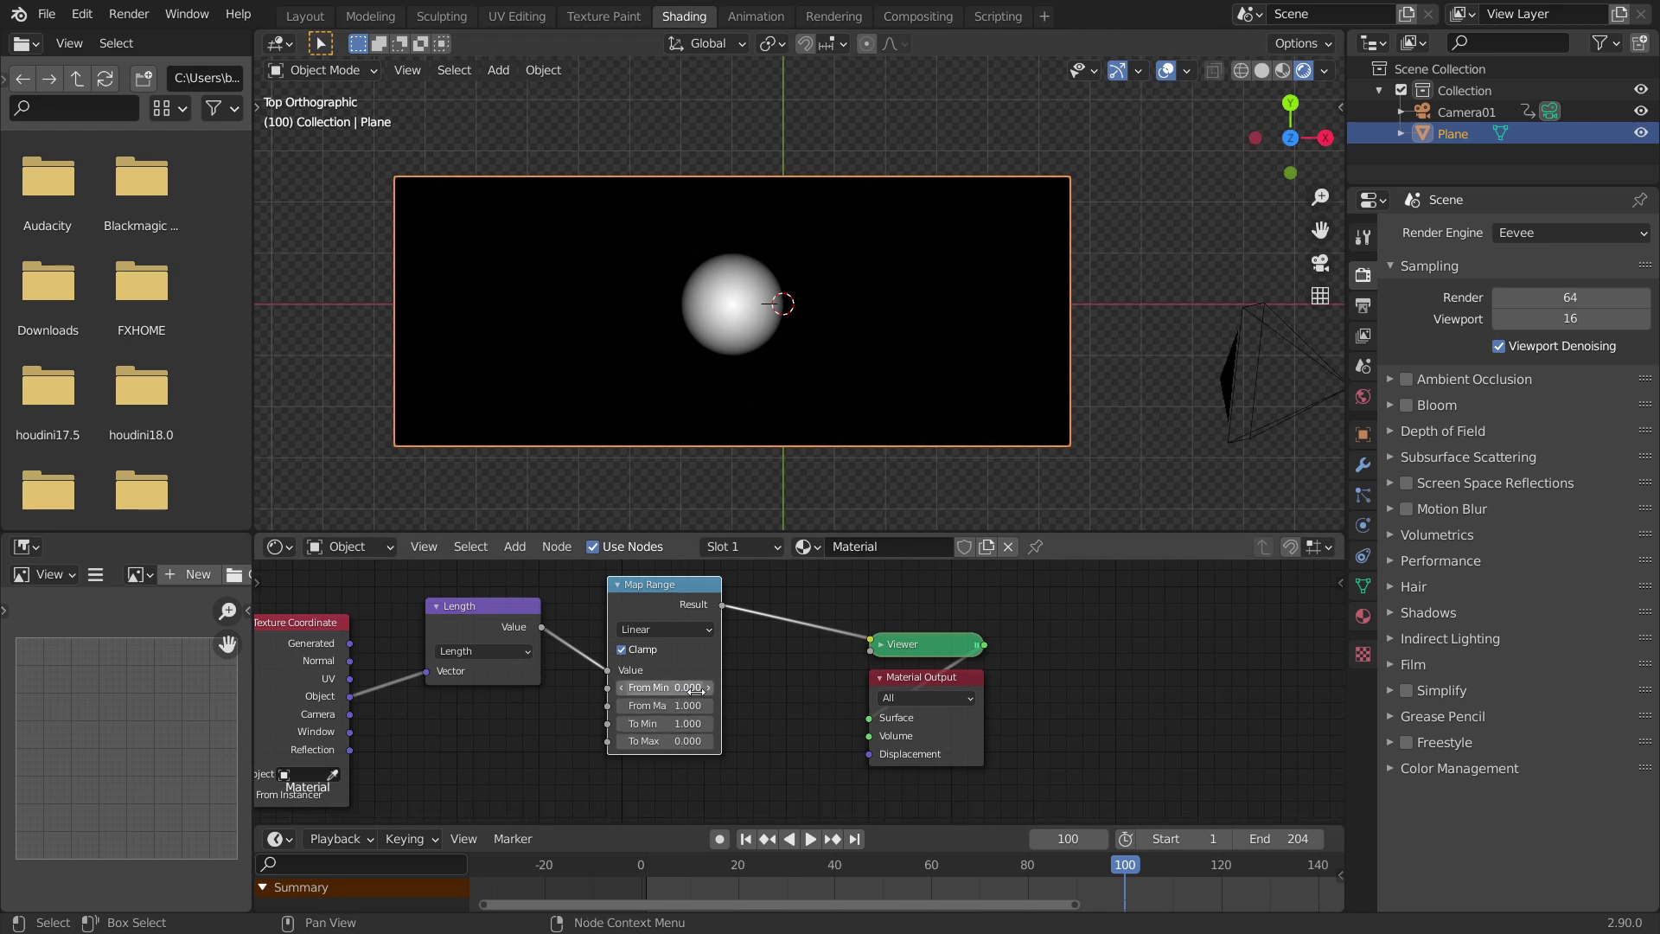
drag(683, 706, 783, 705)
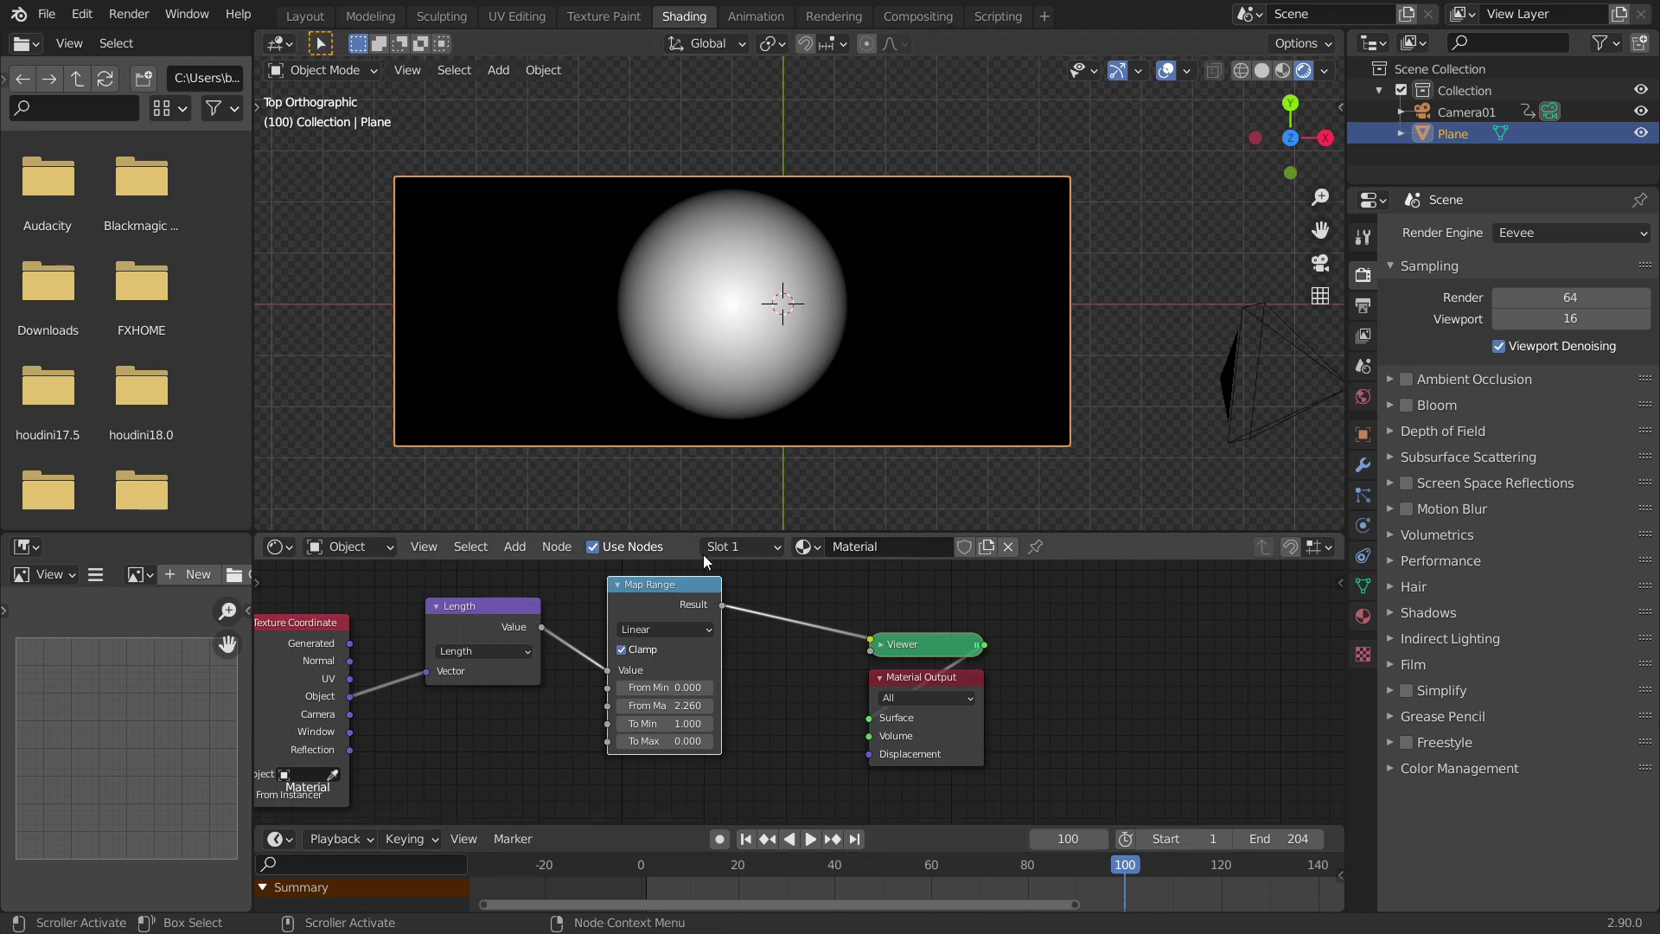
shift+drag(682, 688, 698, 724)
key(ctrl+z)
key(ctrl+z)
key(ctrl+z)
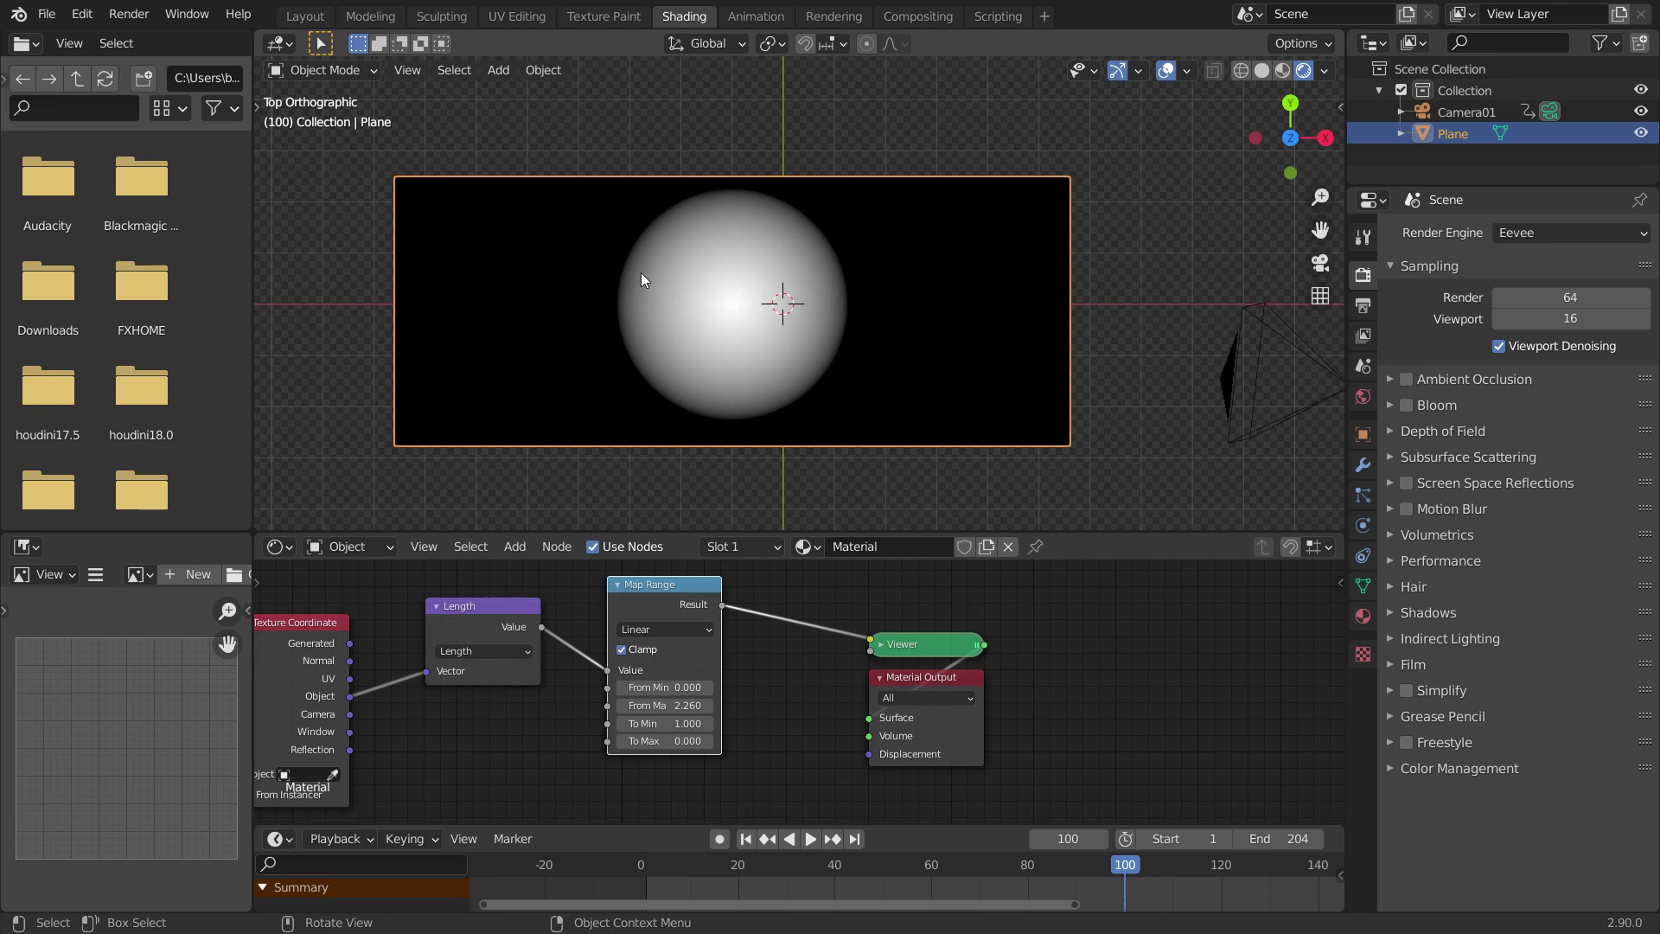
Insert a copy of the Length node set to Multiply between the Texture Coordinate and Length nodes, with its Vector output feeding Length
middle_drag(465, 634, 880, 631)
drag(690, 626, 373, 610)
click(898, 615)
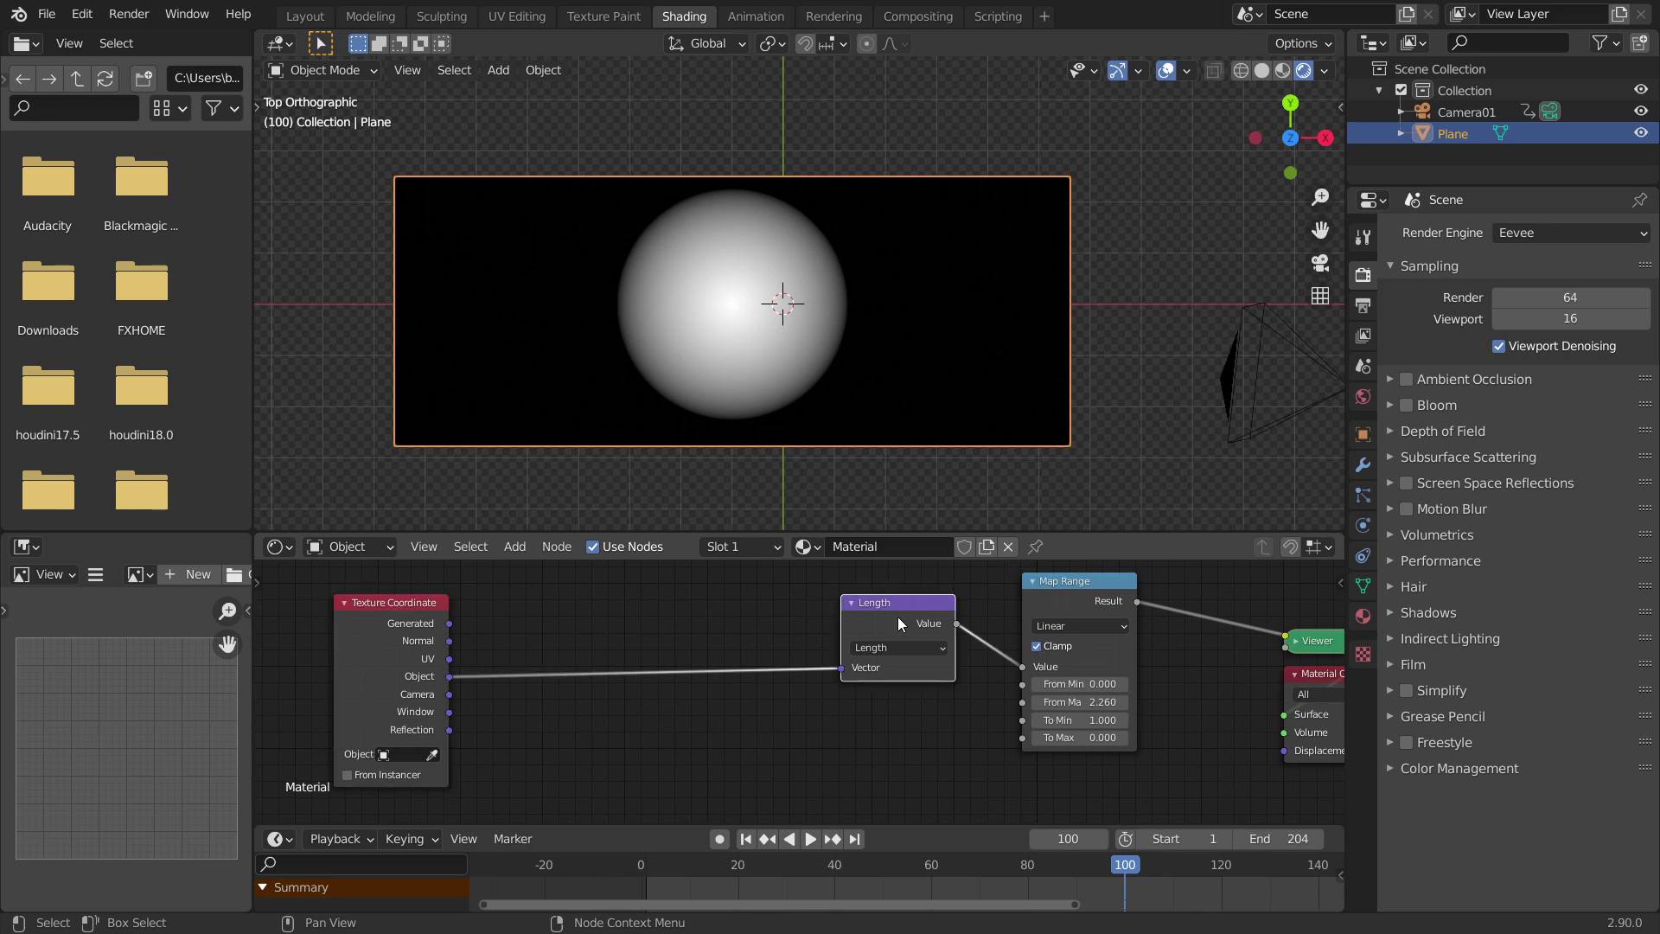
key(shift+d)
click(597, 618)
click(602, 651)
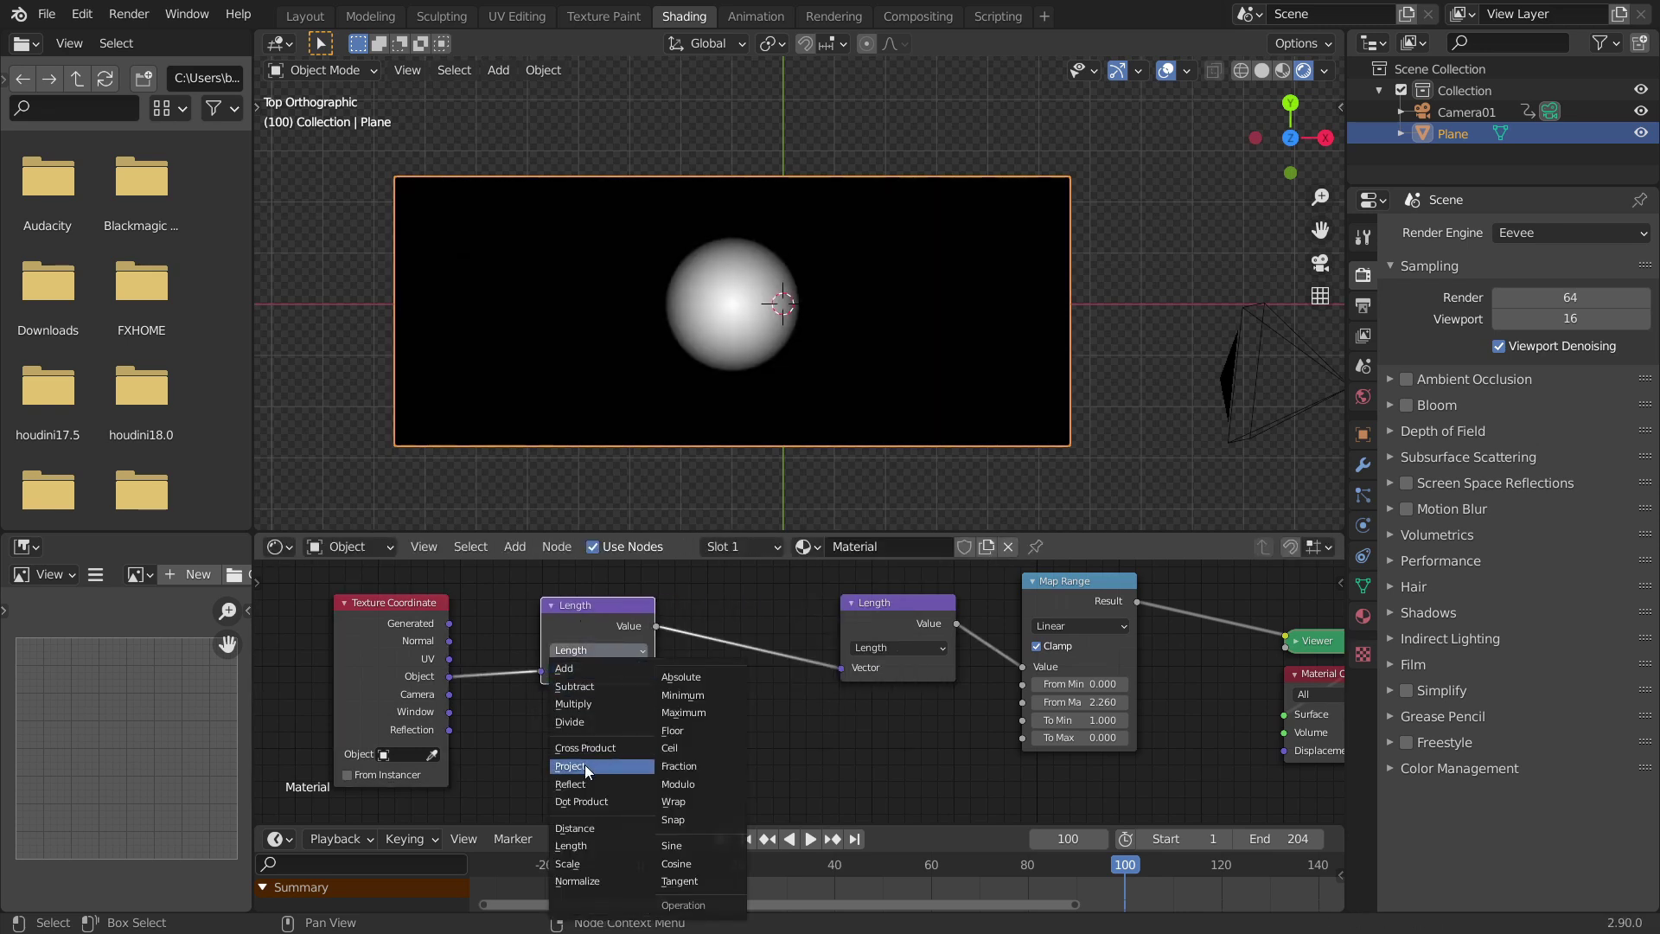
click(573, 703)
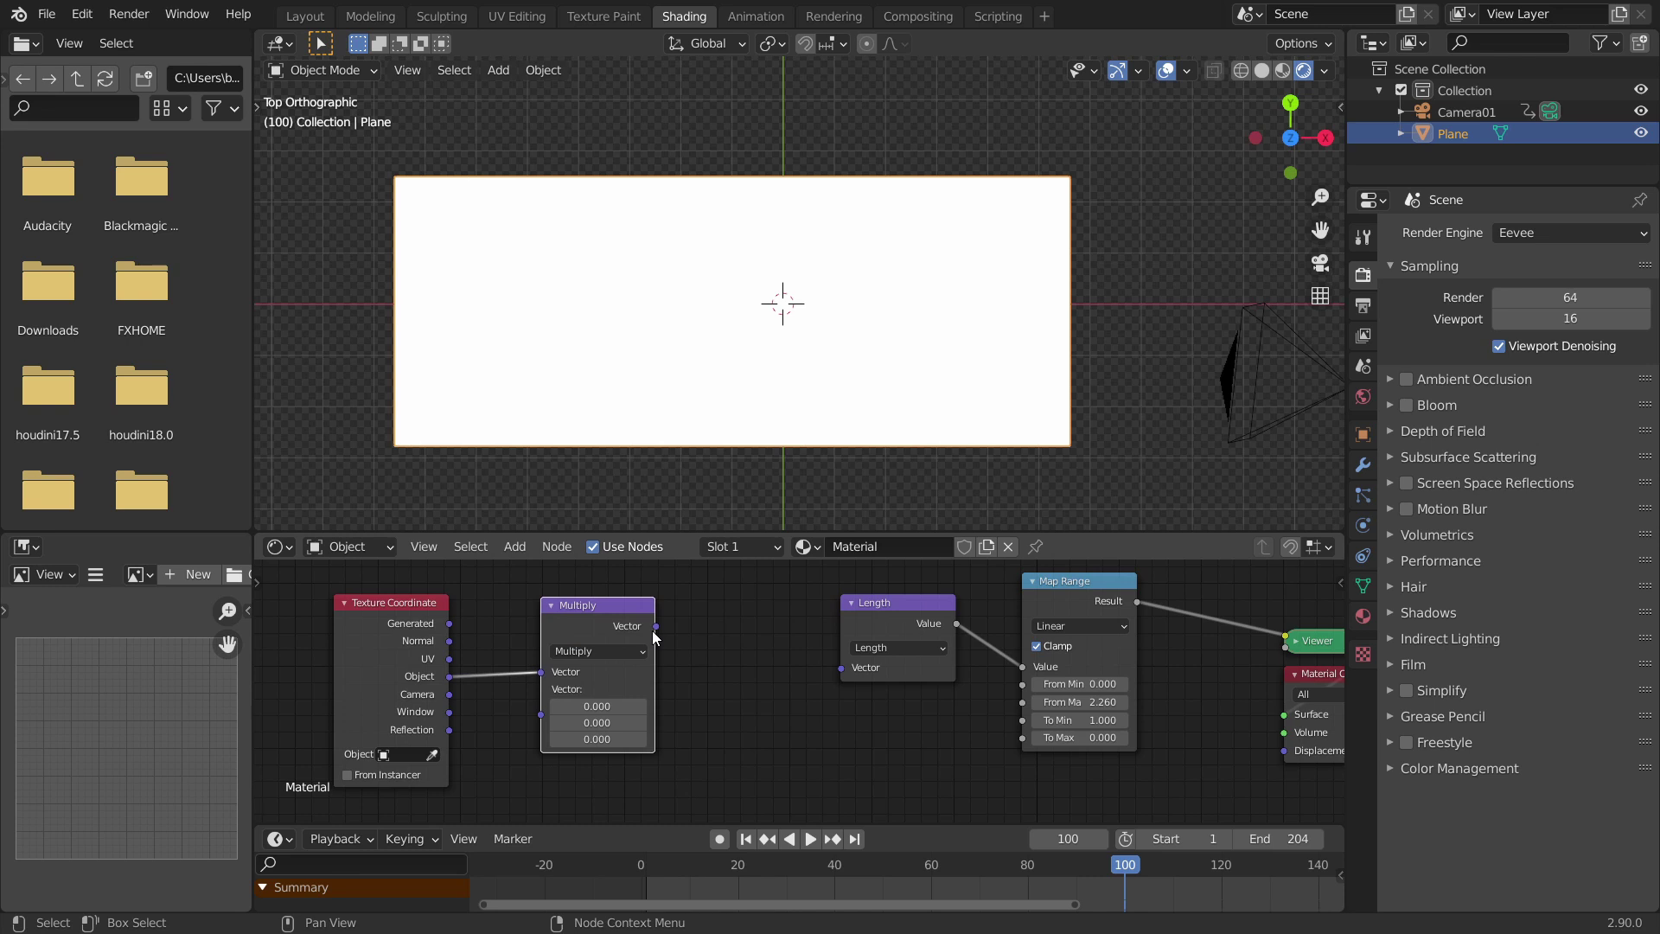
drag(656, 626, 843, 670)
Set the Multiply node's vector to 0.390, 1.110 and 1.000 to stretch the gradient into a wide ellipse
drag(591, 707, 593, 740)
text(1)
key(Return)
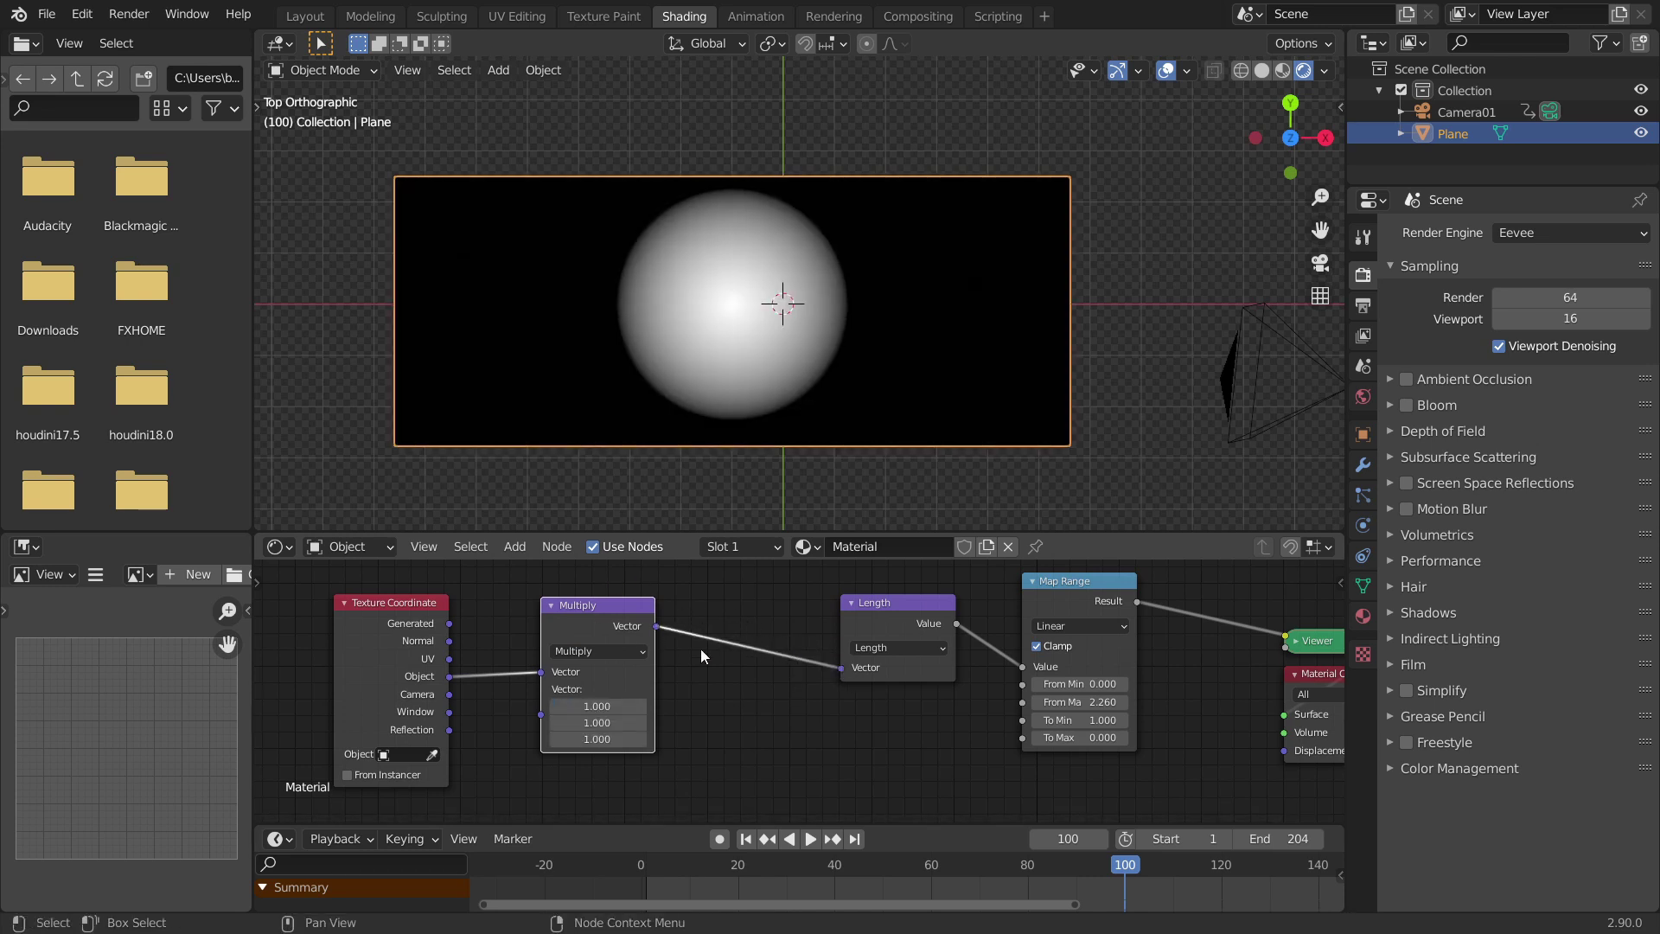
drag(592, 699, 645, 719)
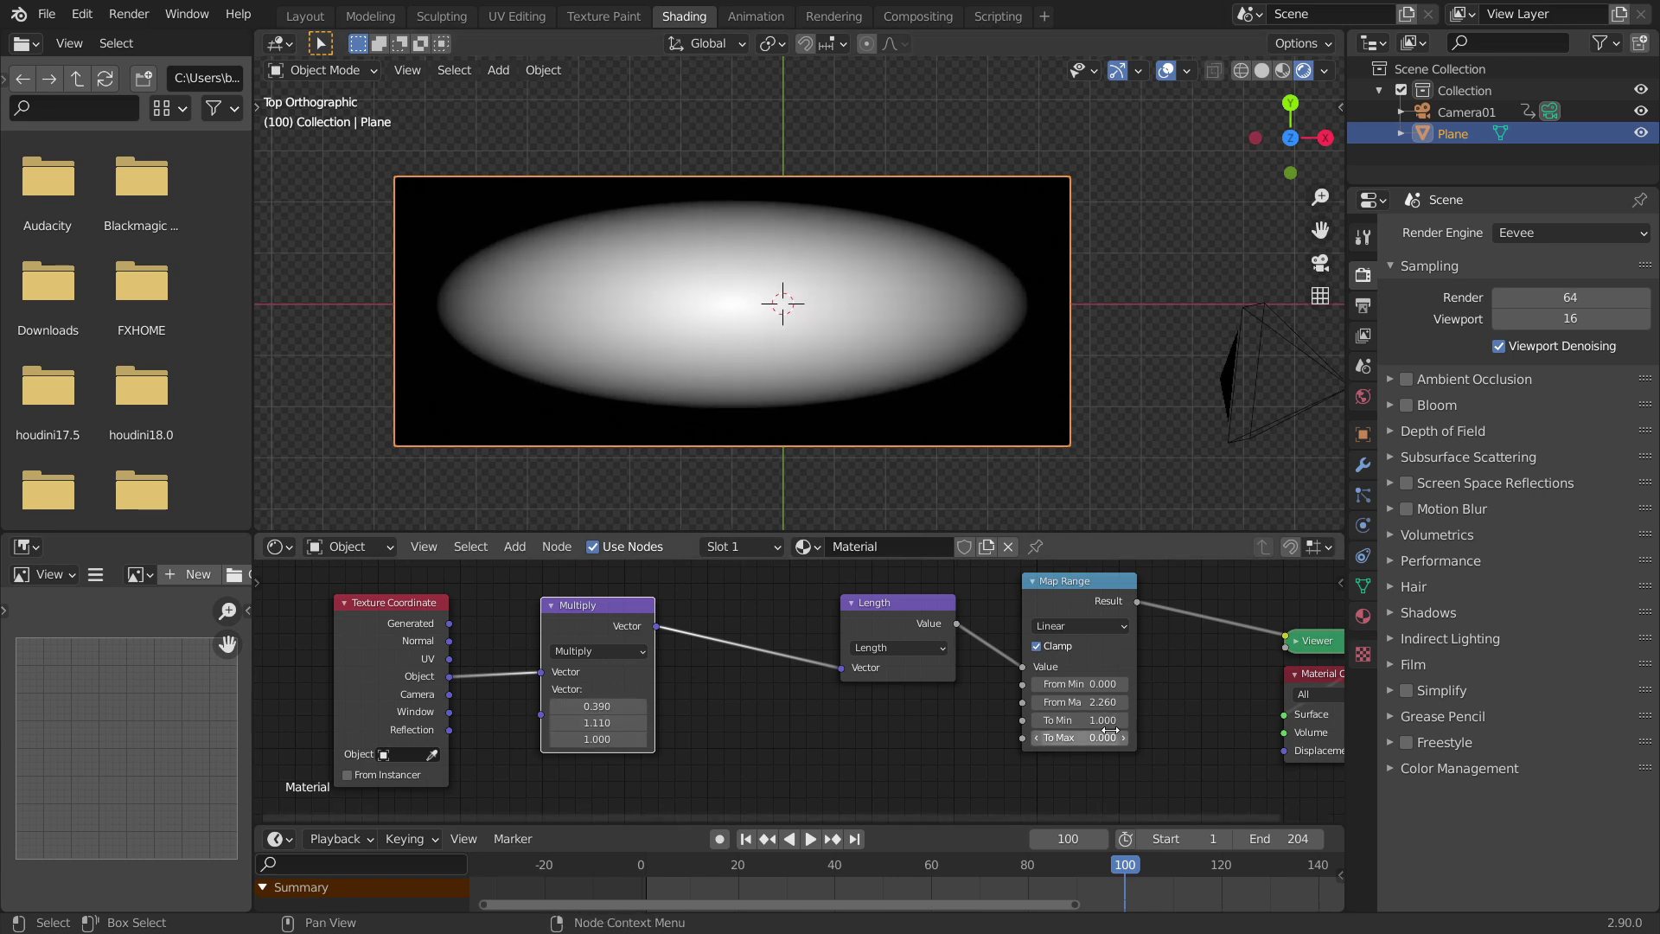
mouse_move(1094, 703)
mouse_down()
mouse_move(1128, 720)
mouse_move(1085, 720)
mouse_up()
key(ctrl+z)
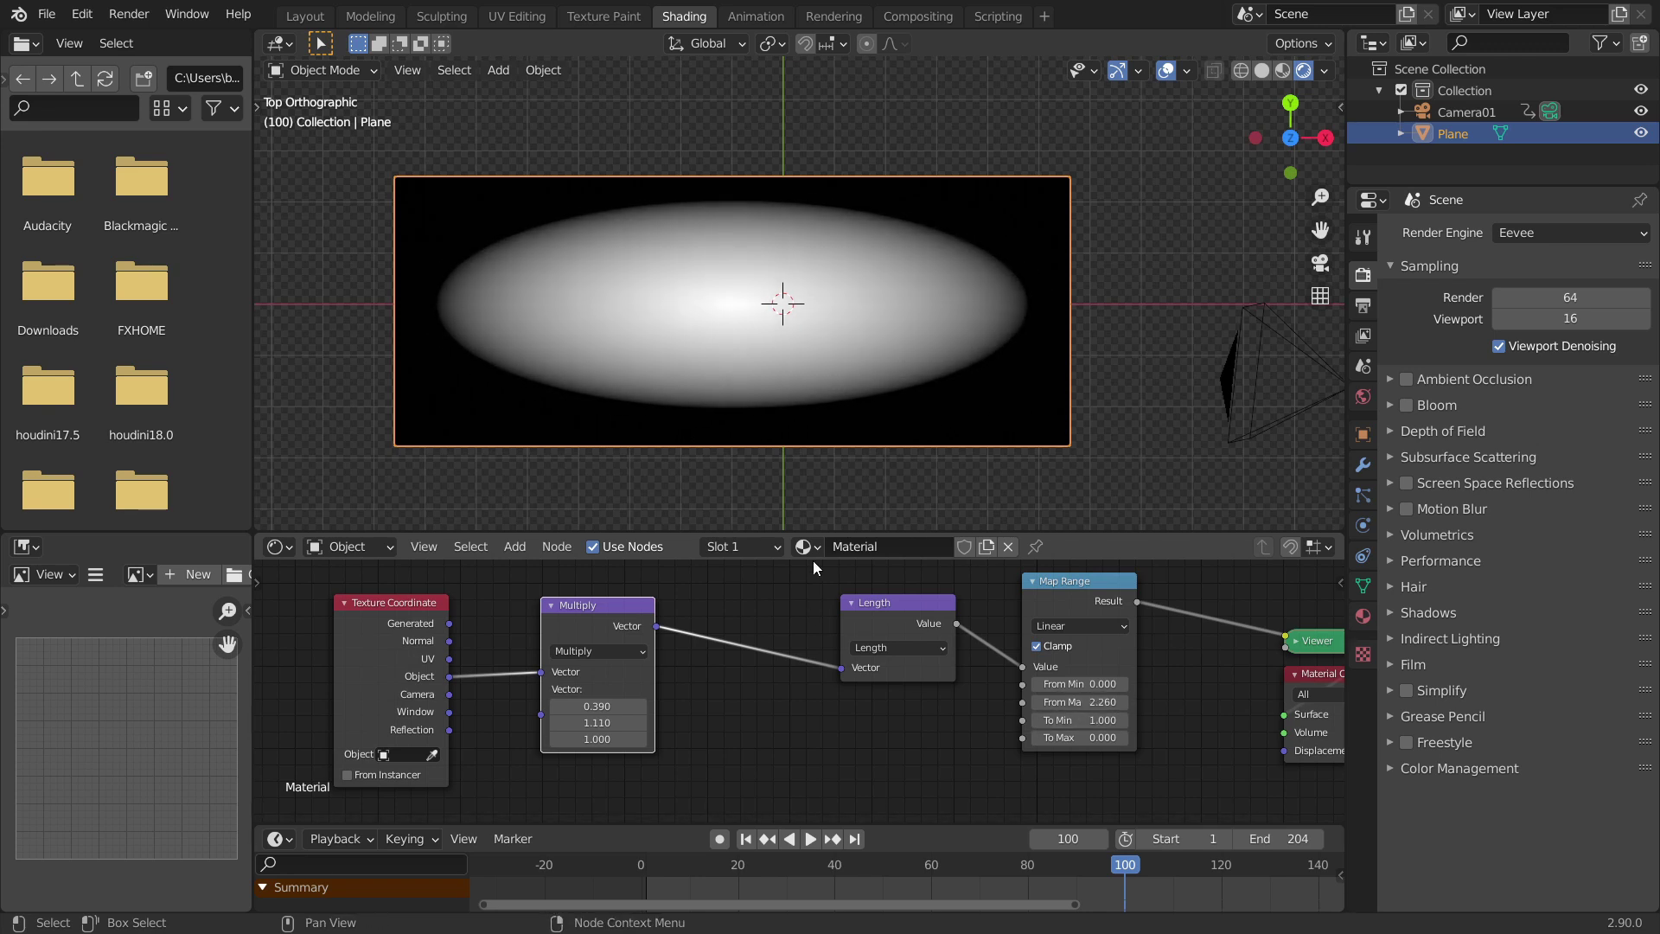
Make room between the Texture Coordinate and Multiply nodes, and add a Noise Texture node below Texture Coordinate
drag(617, 608, 750, 607)
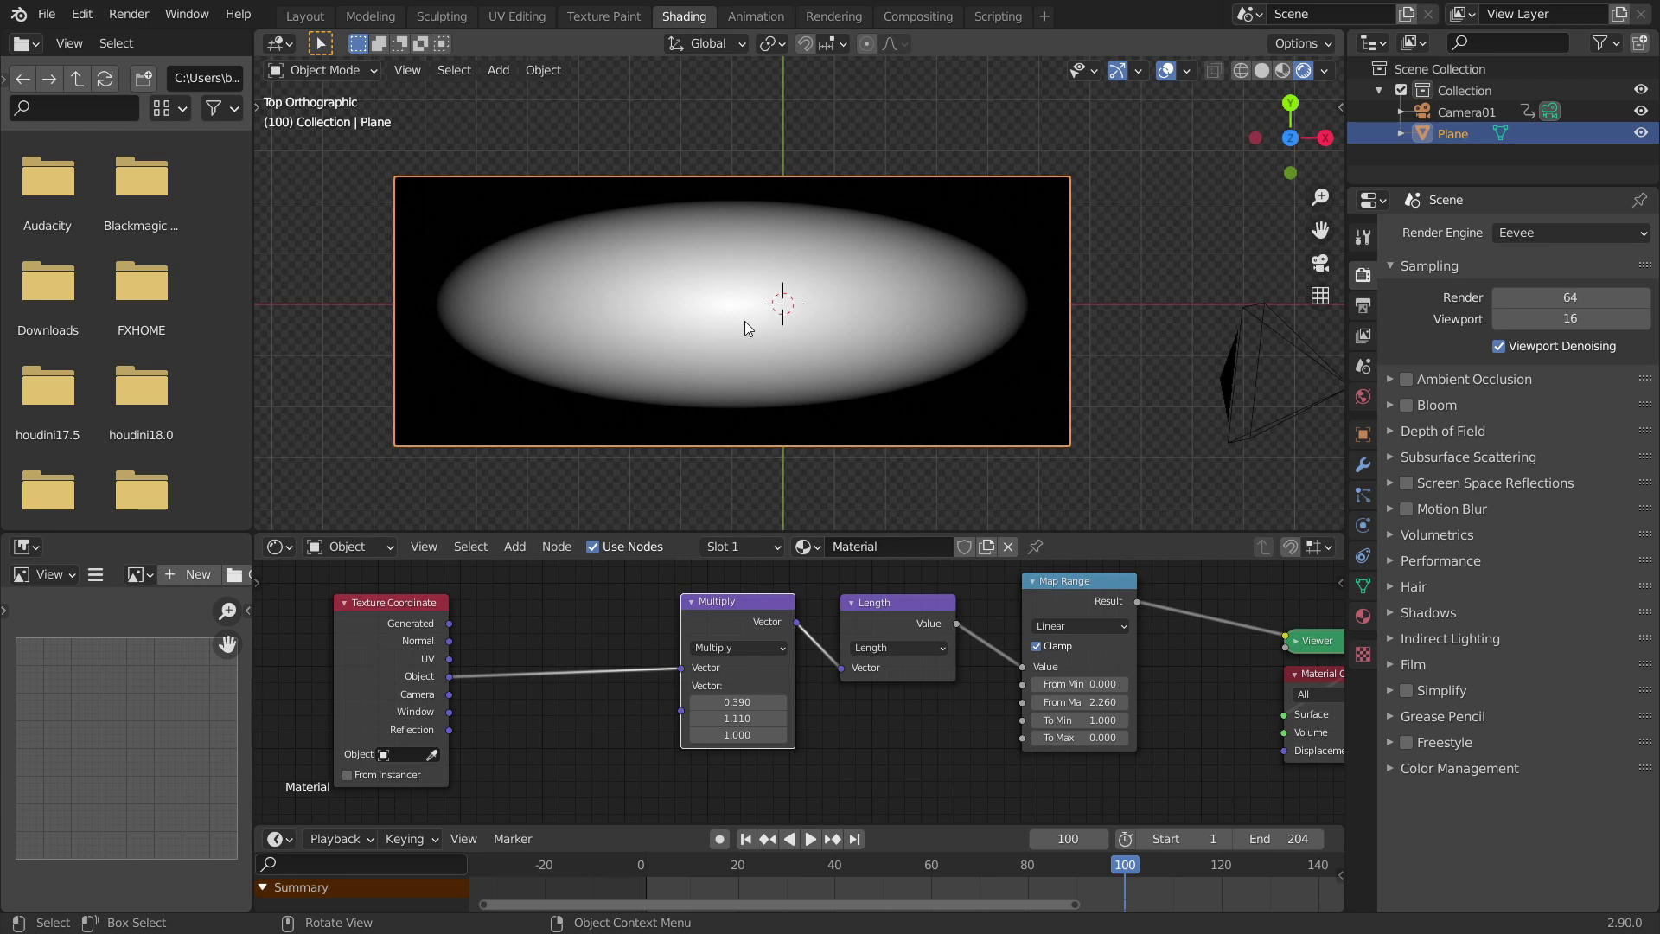
middle_drag(554, 674, 843, 687)
drag(707, 620, 484, 605)
middle_drag(830, 644, 767, 619)
key(shift+a)
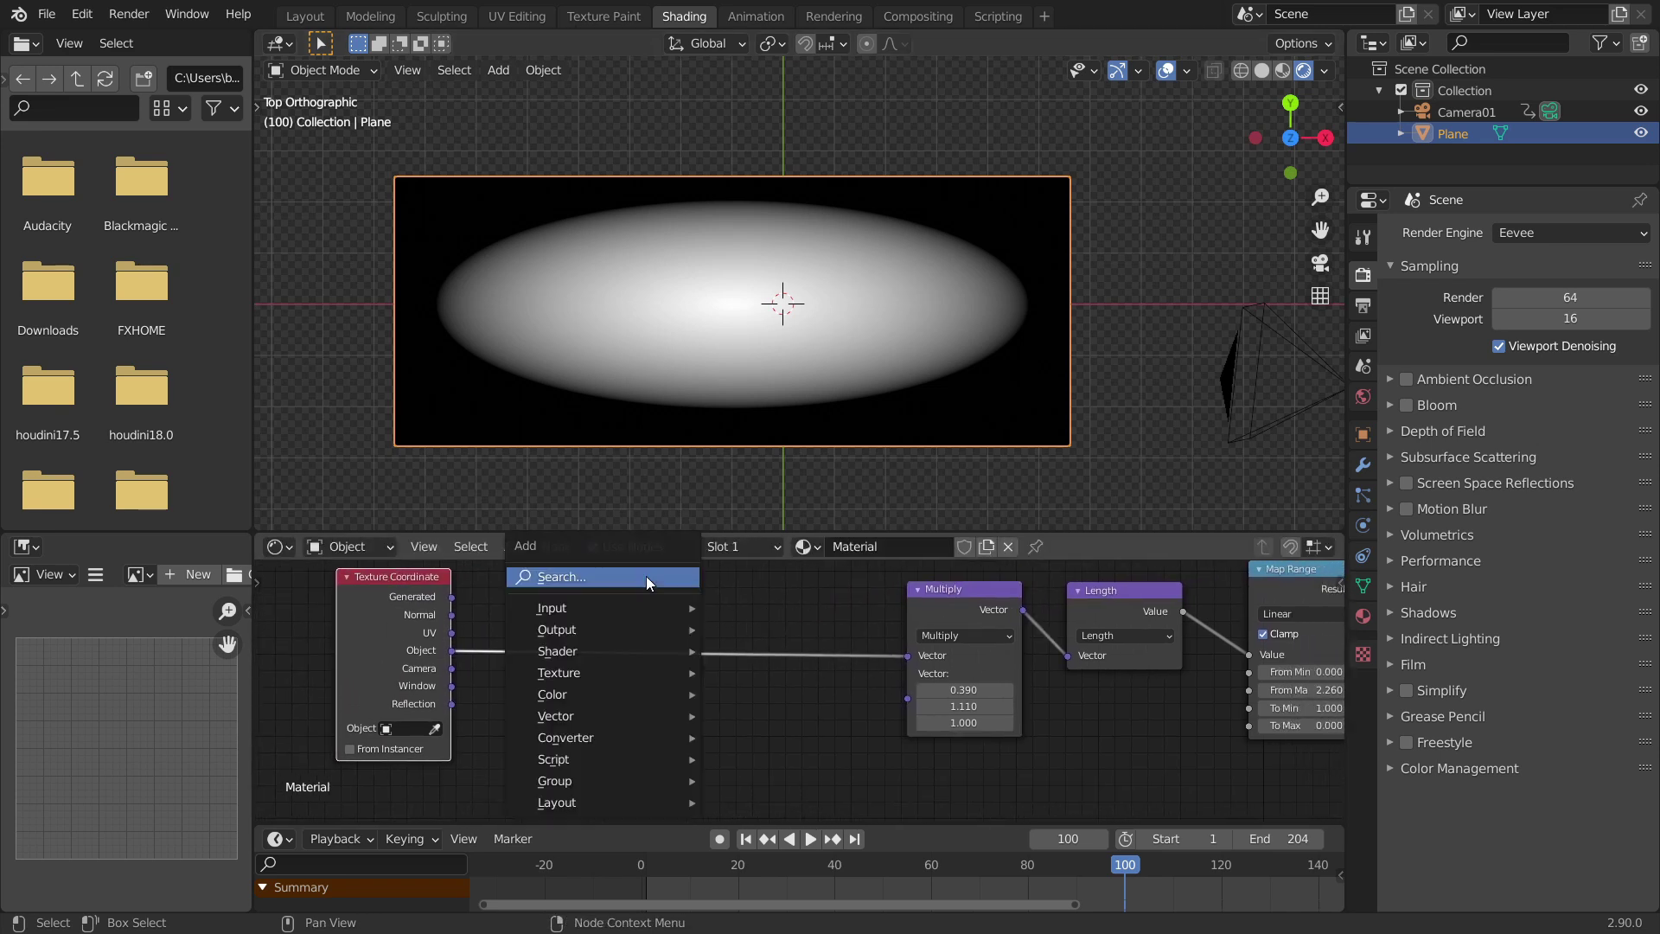
click(646, 576)
text(noi)
key(Return)
click(377, 798)
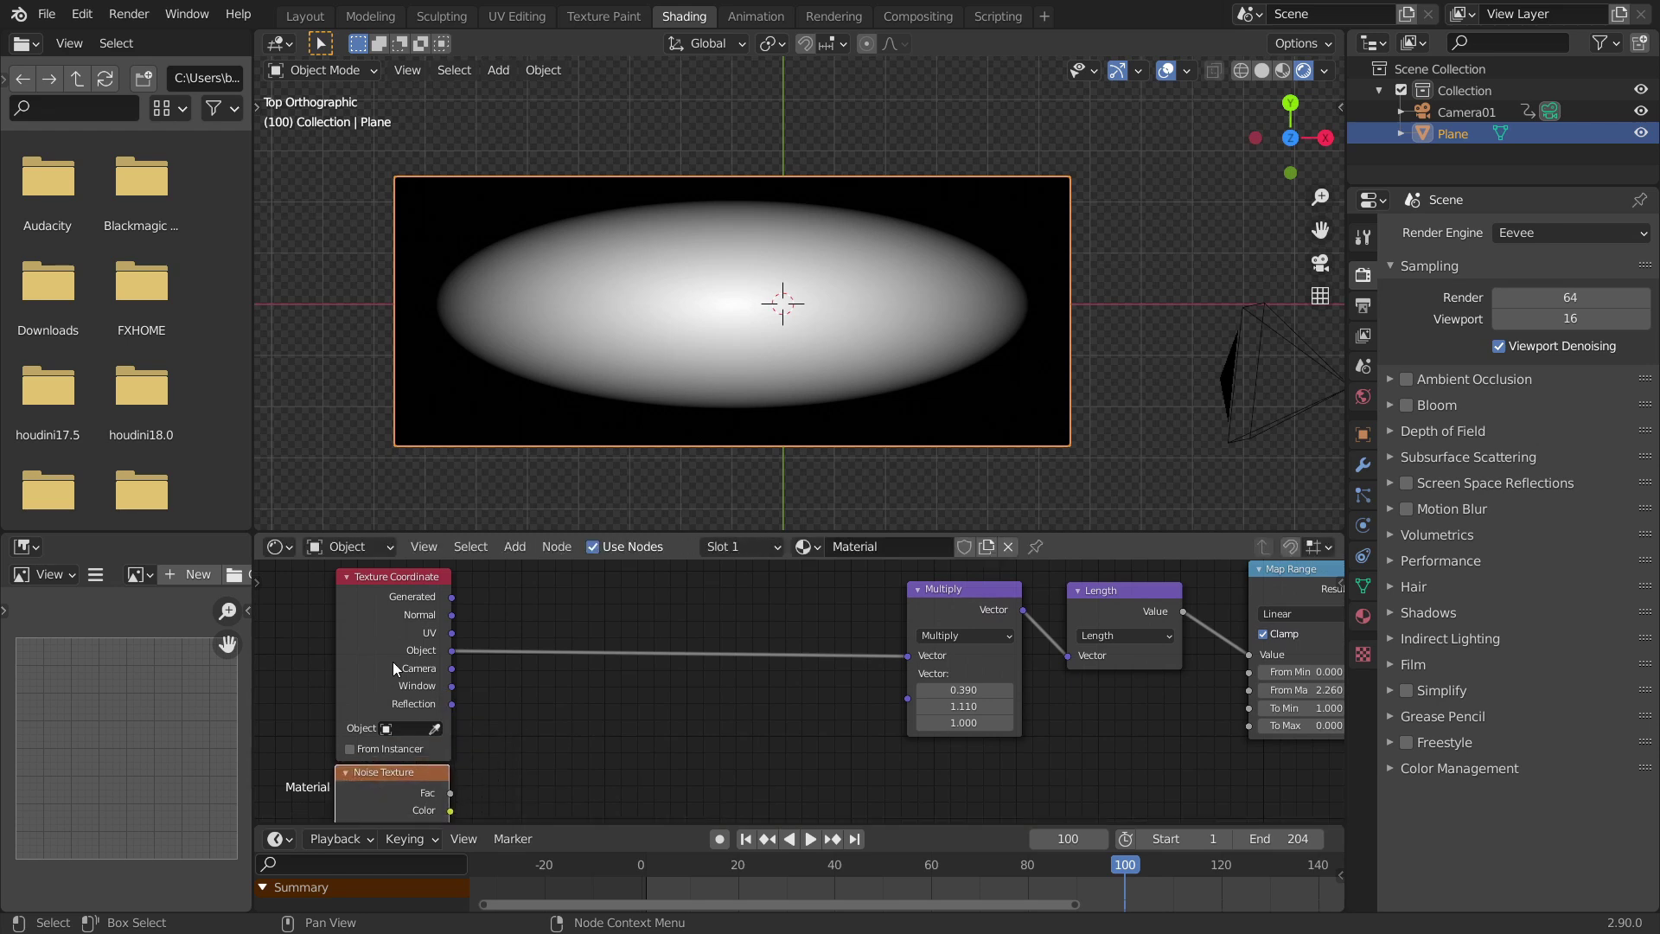
shift+scroll(370, 624, down, 3)
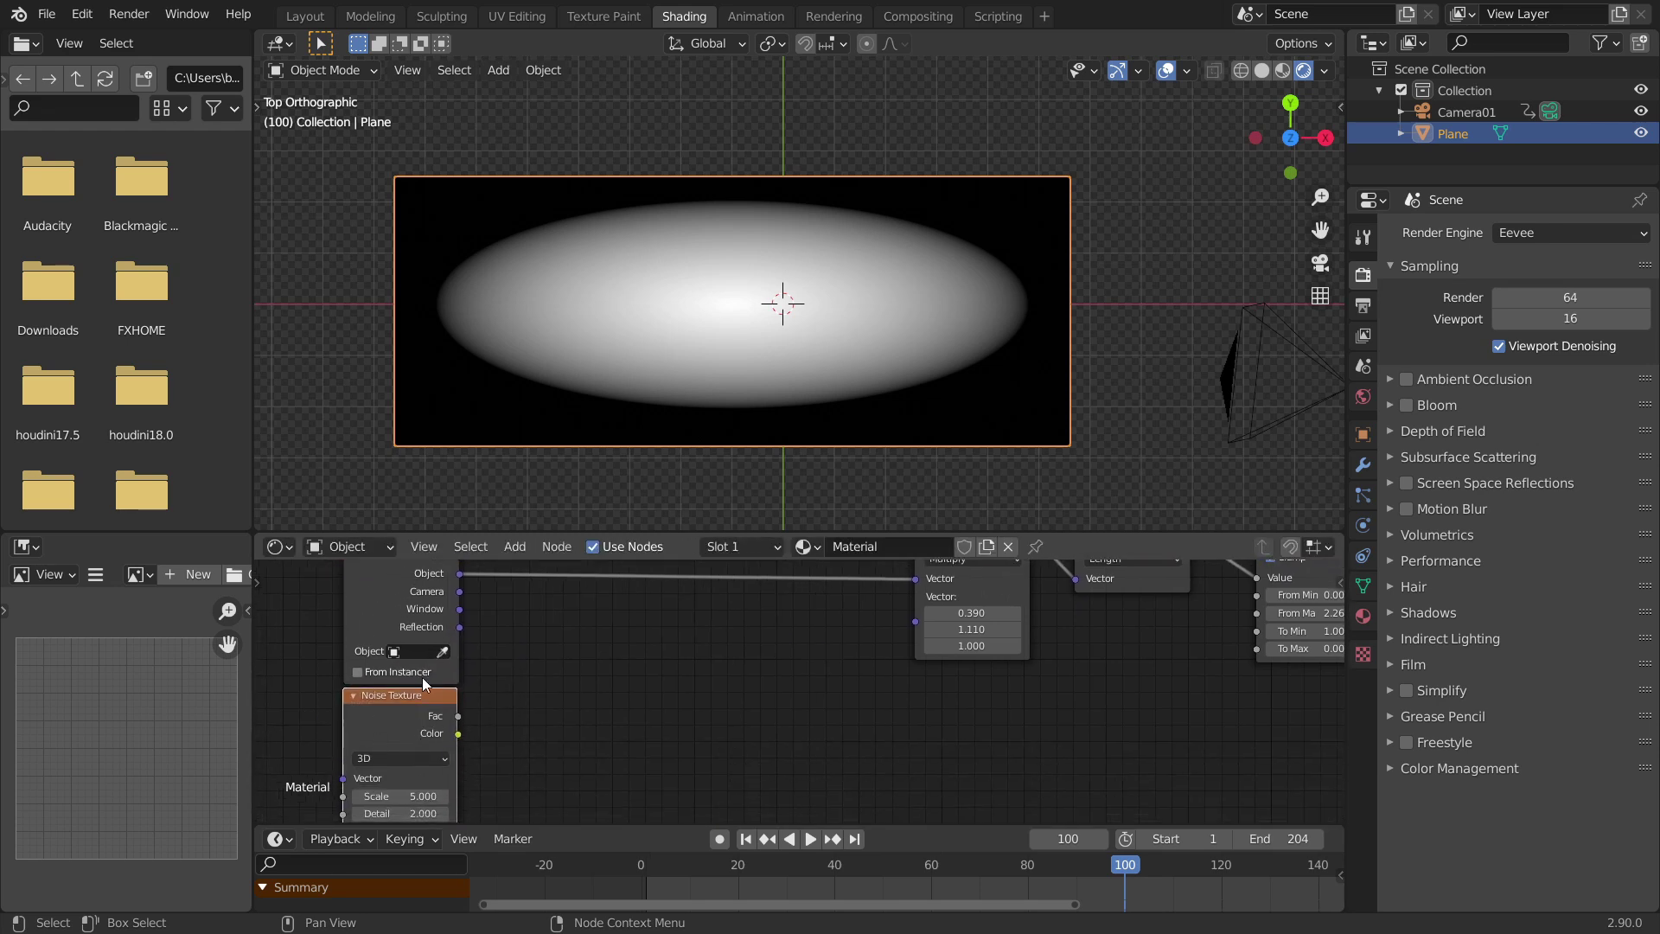
middle_drag(422, 677, 402, 738)
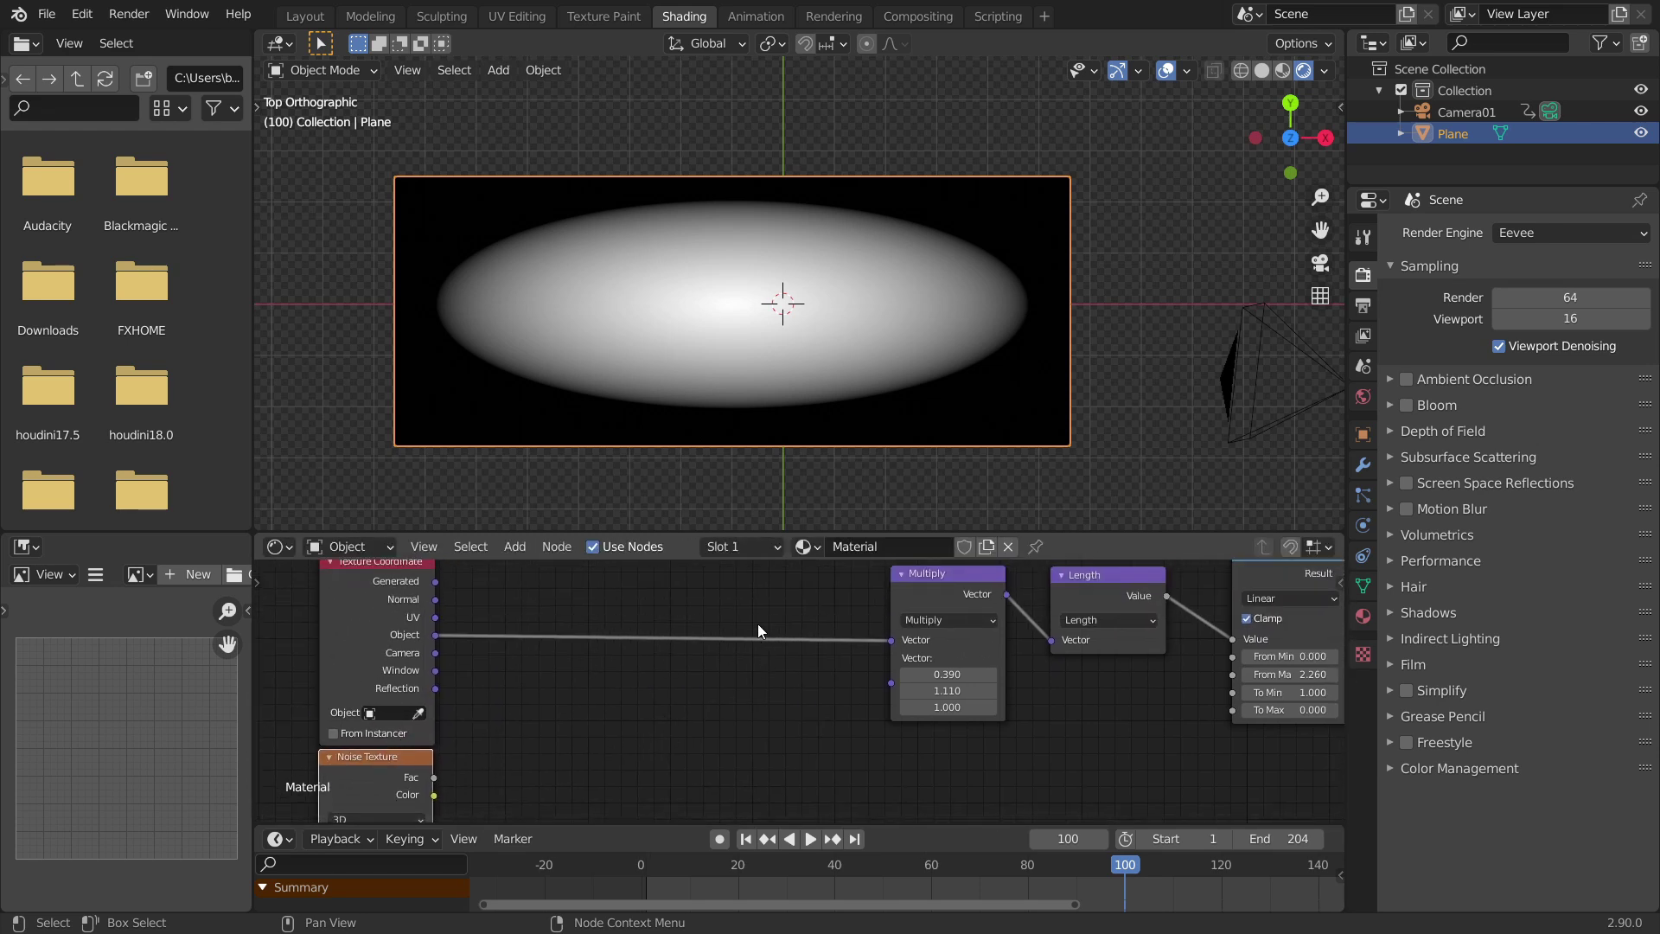
Insert a copy of Multiply set to Add after Texture Coordinate, and connect the Noise Texture's Color to its second vector
click(963, 584)
key(shift+d)
click(619, 641)
click(612, 633)
click(610, 651)
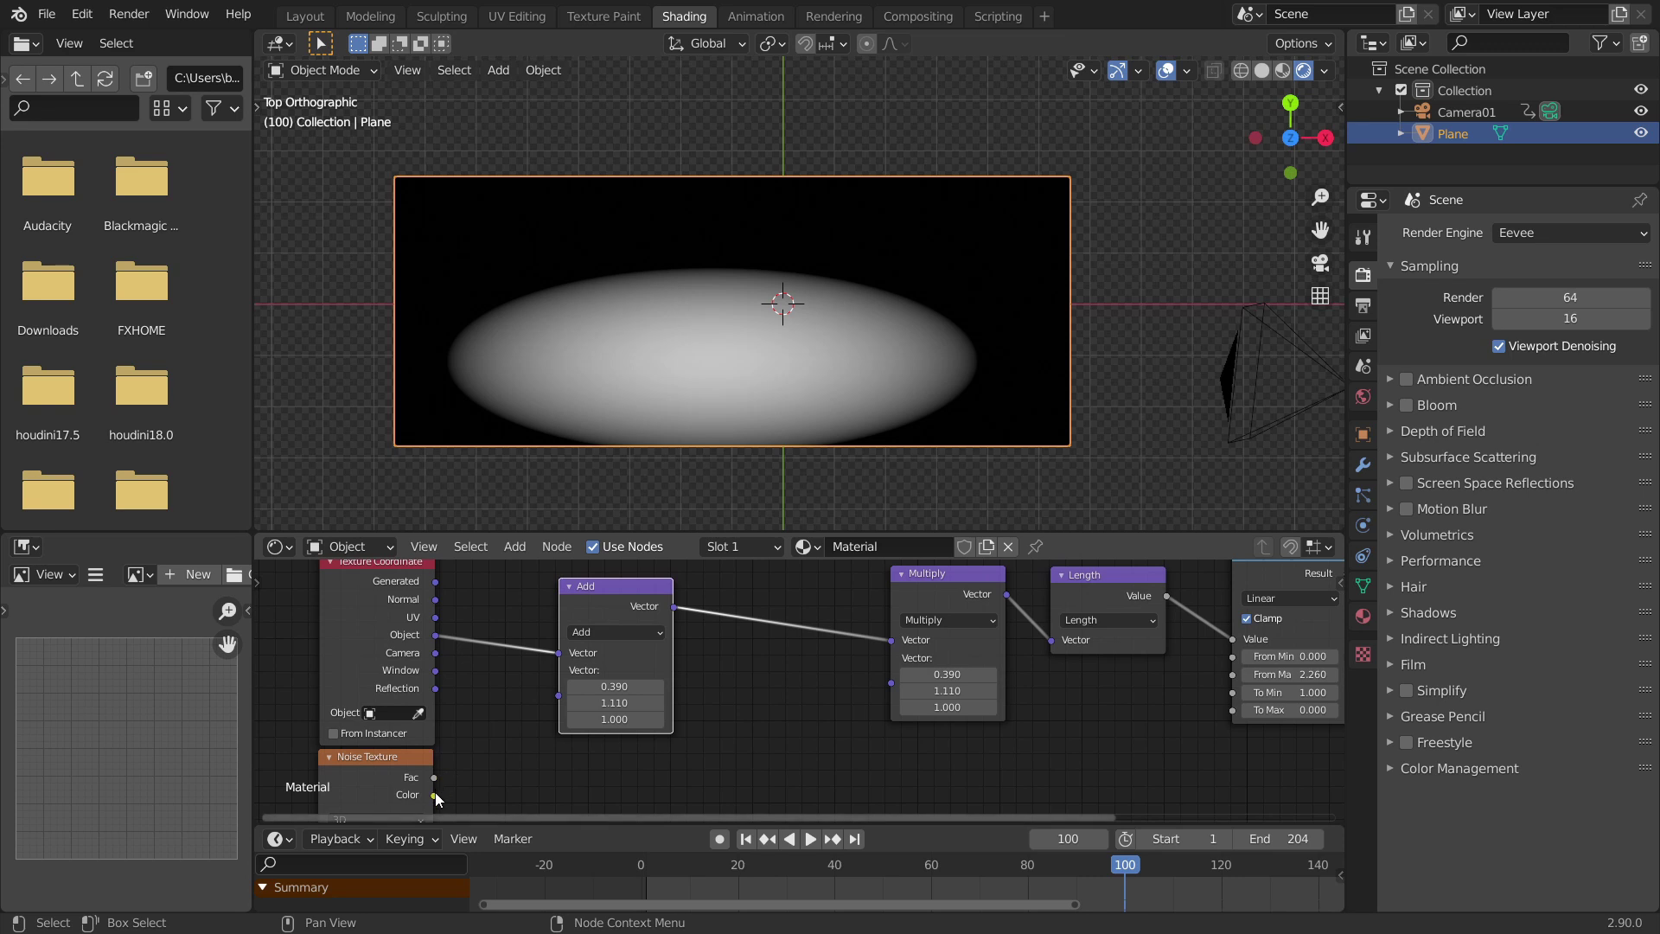
drag(433, 799, 558, 697)
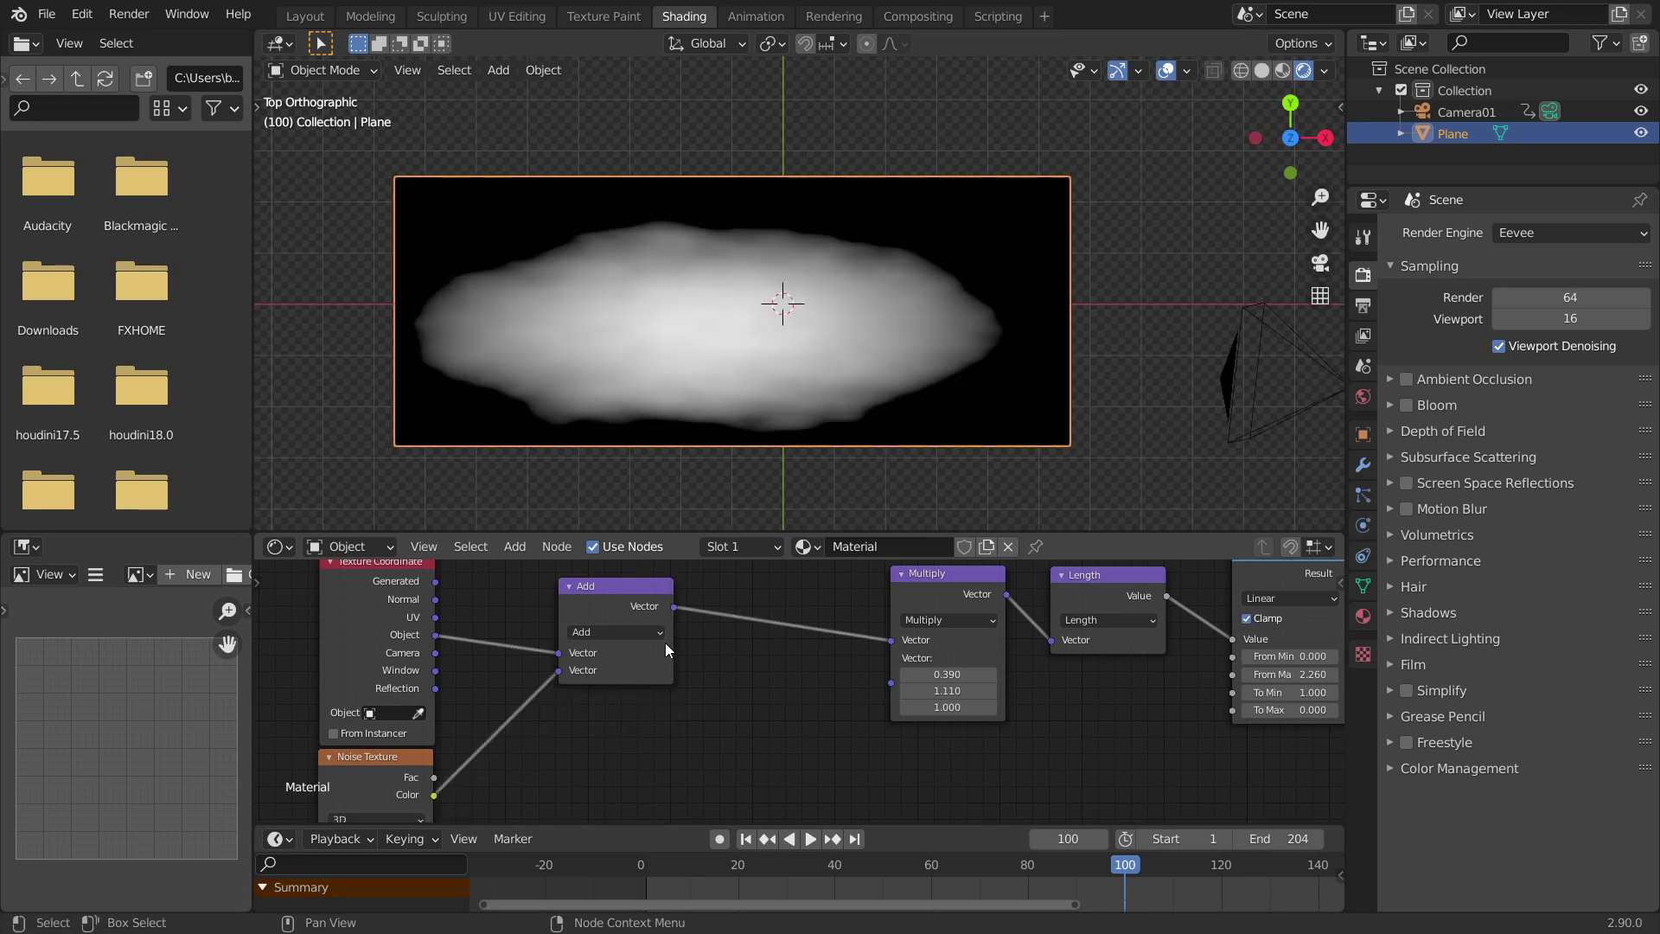
Try a Noise Texture scale of 162.5 and undo the change
key(Home)
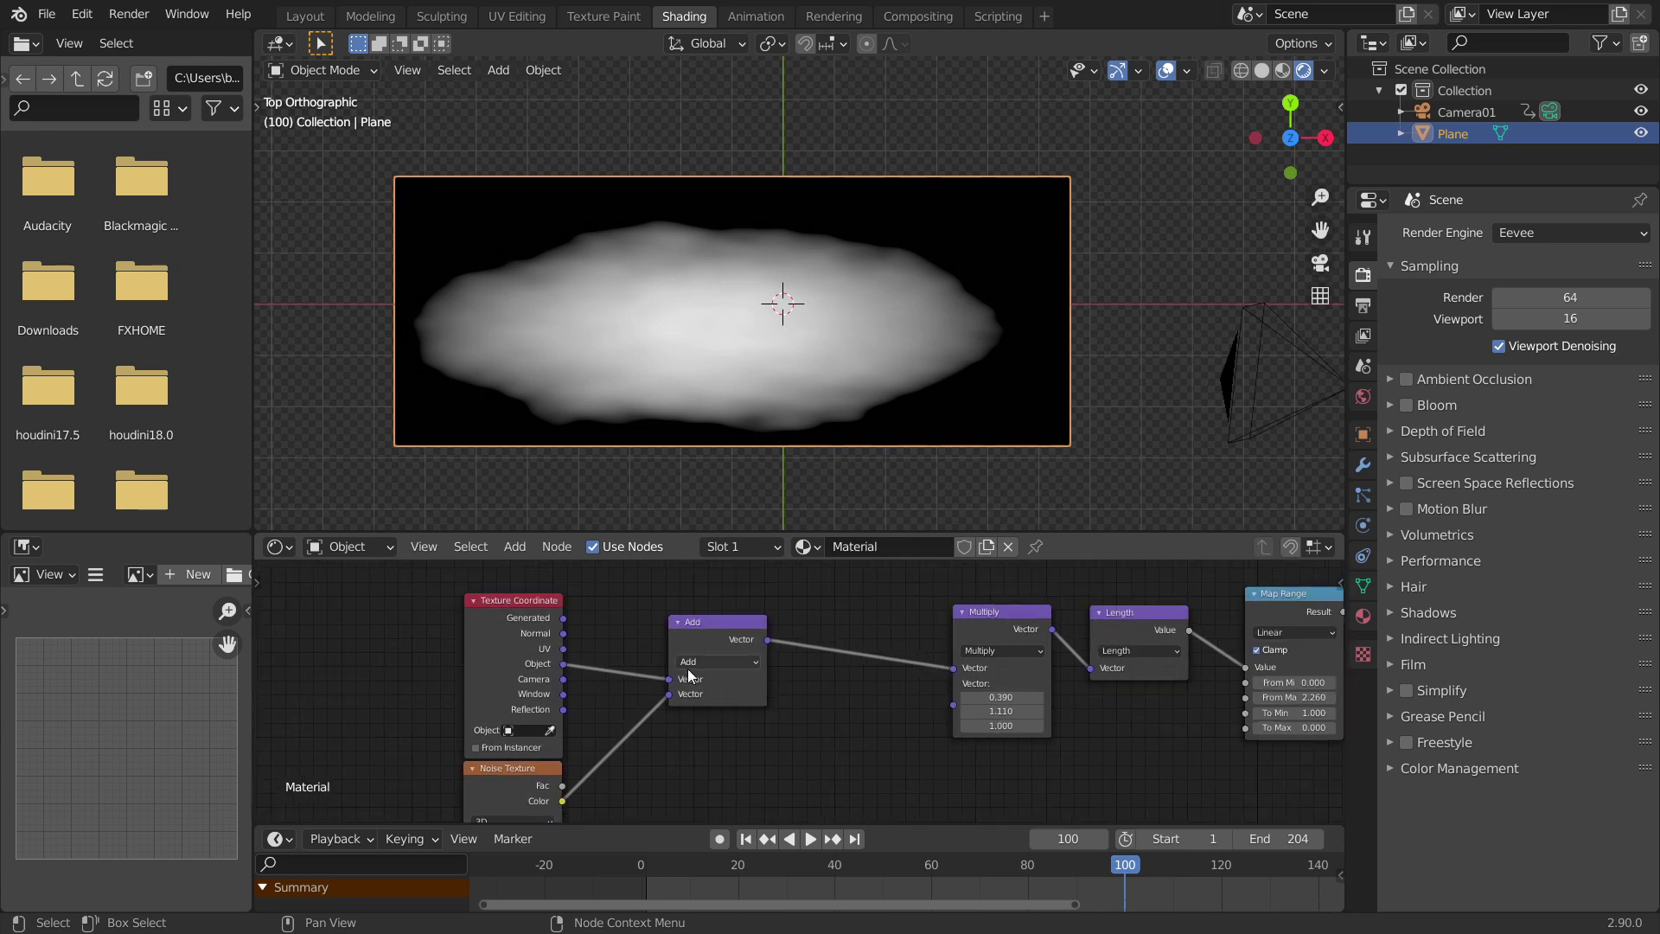
middle_drag(655, 651, 703, 580)
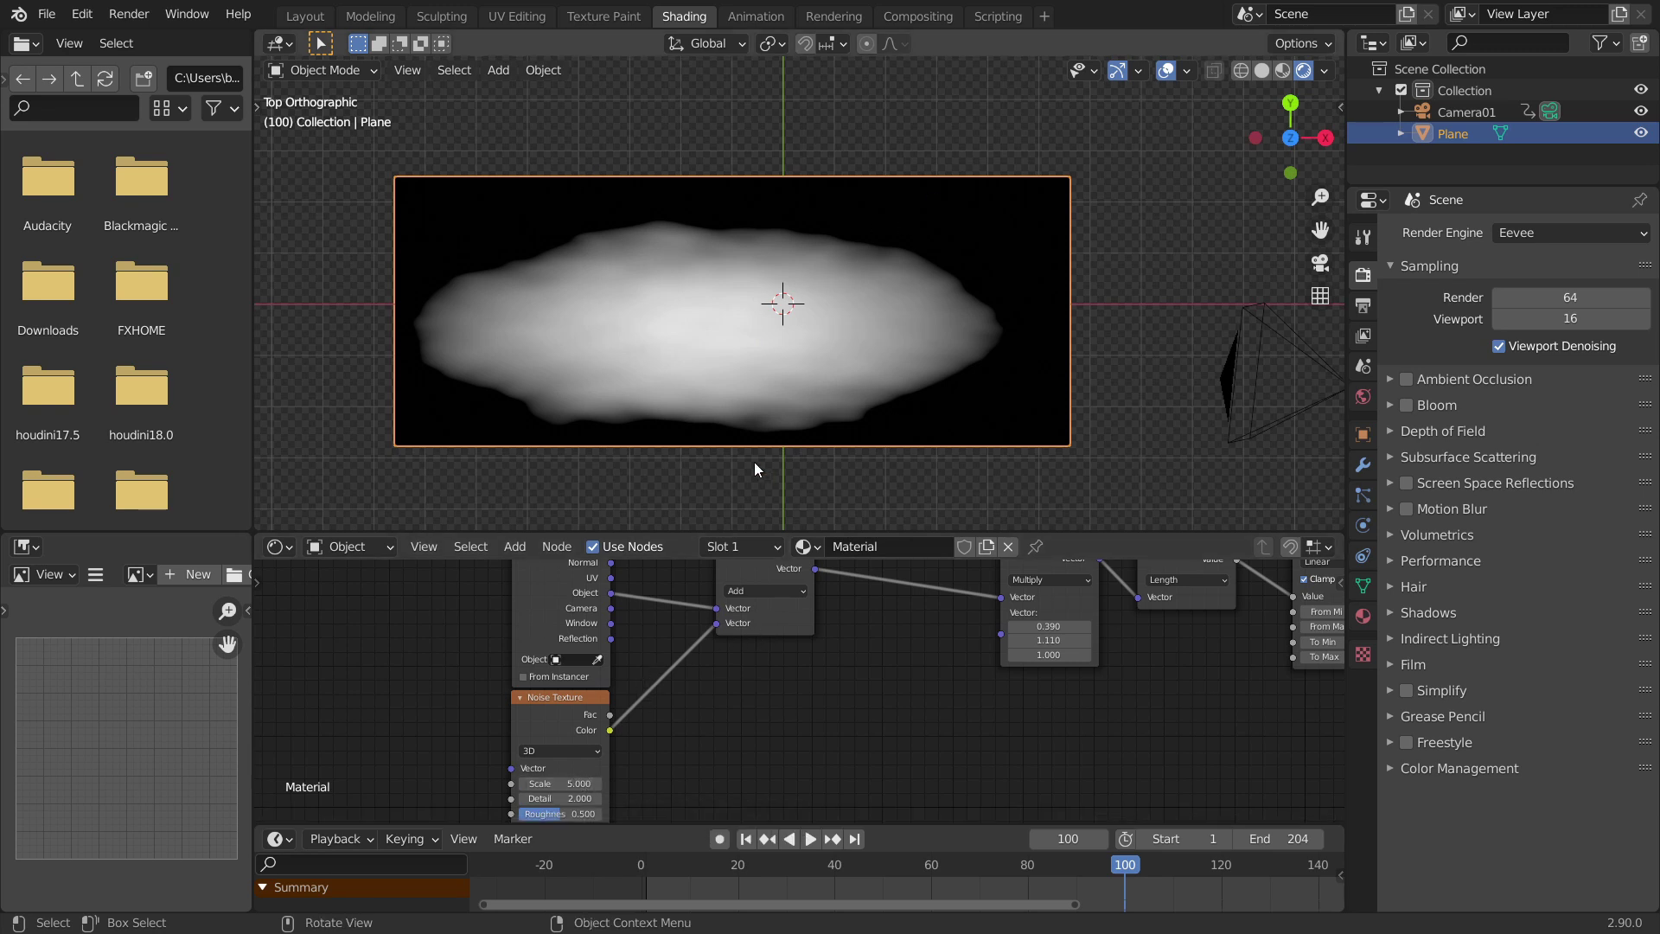
drag(560, 784, 813, 783)
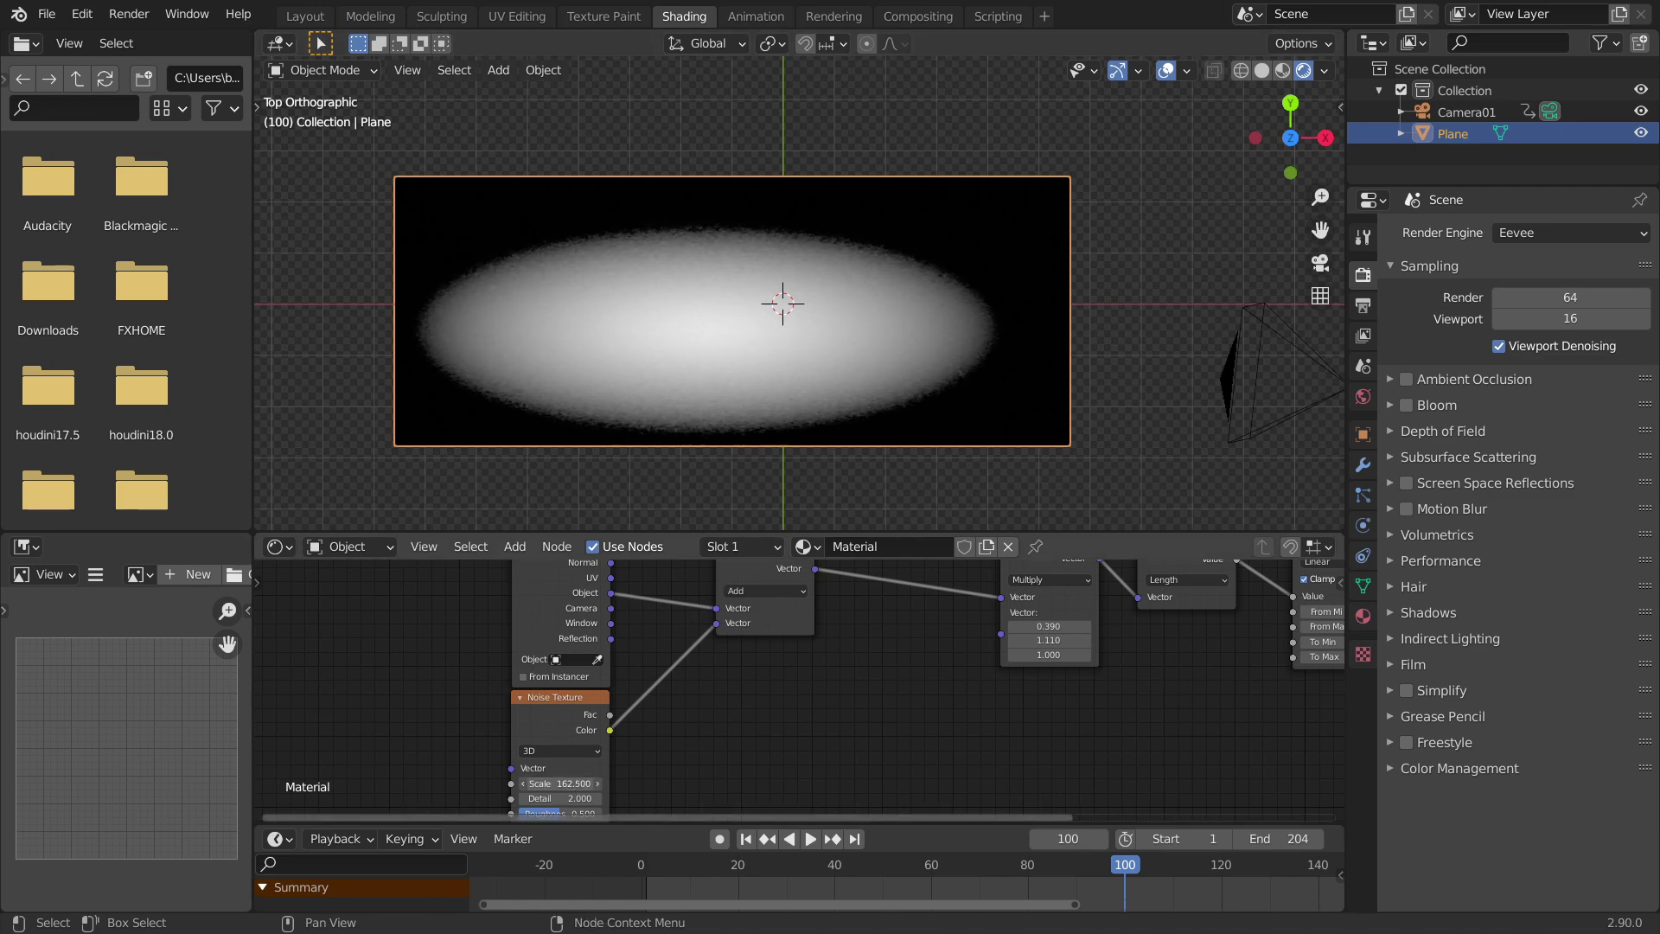
key(ctrl+z)
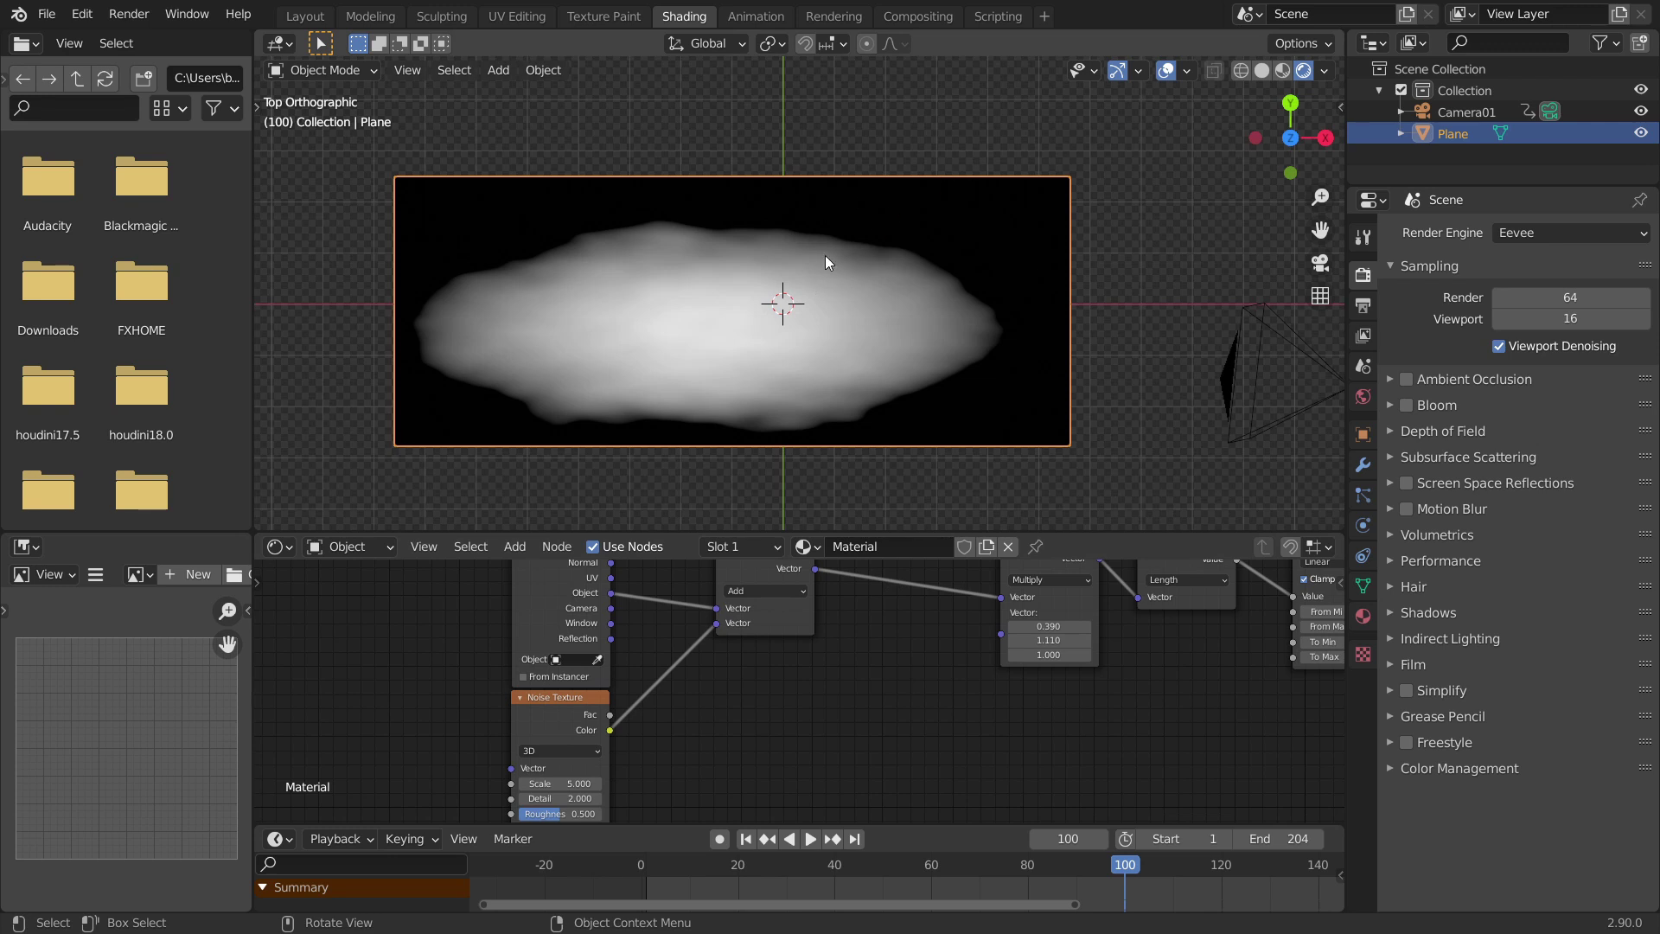
Insert a copy of the Add node set to Subtract before Multiply, with all three vector values at 0.5
middle_drag(826, 656, 791, 696)
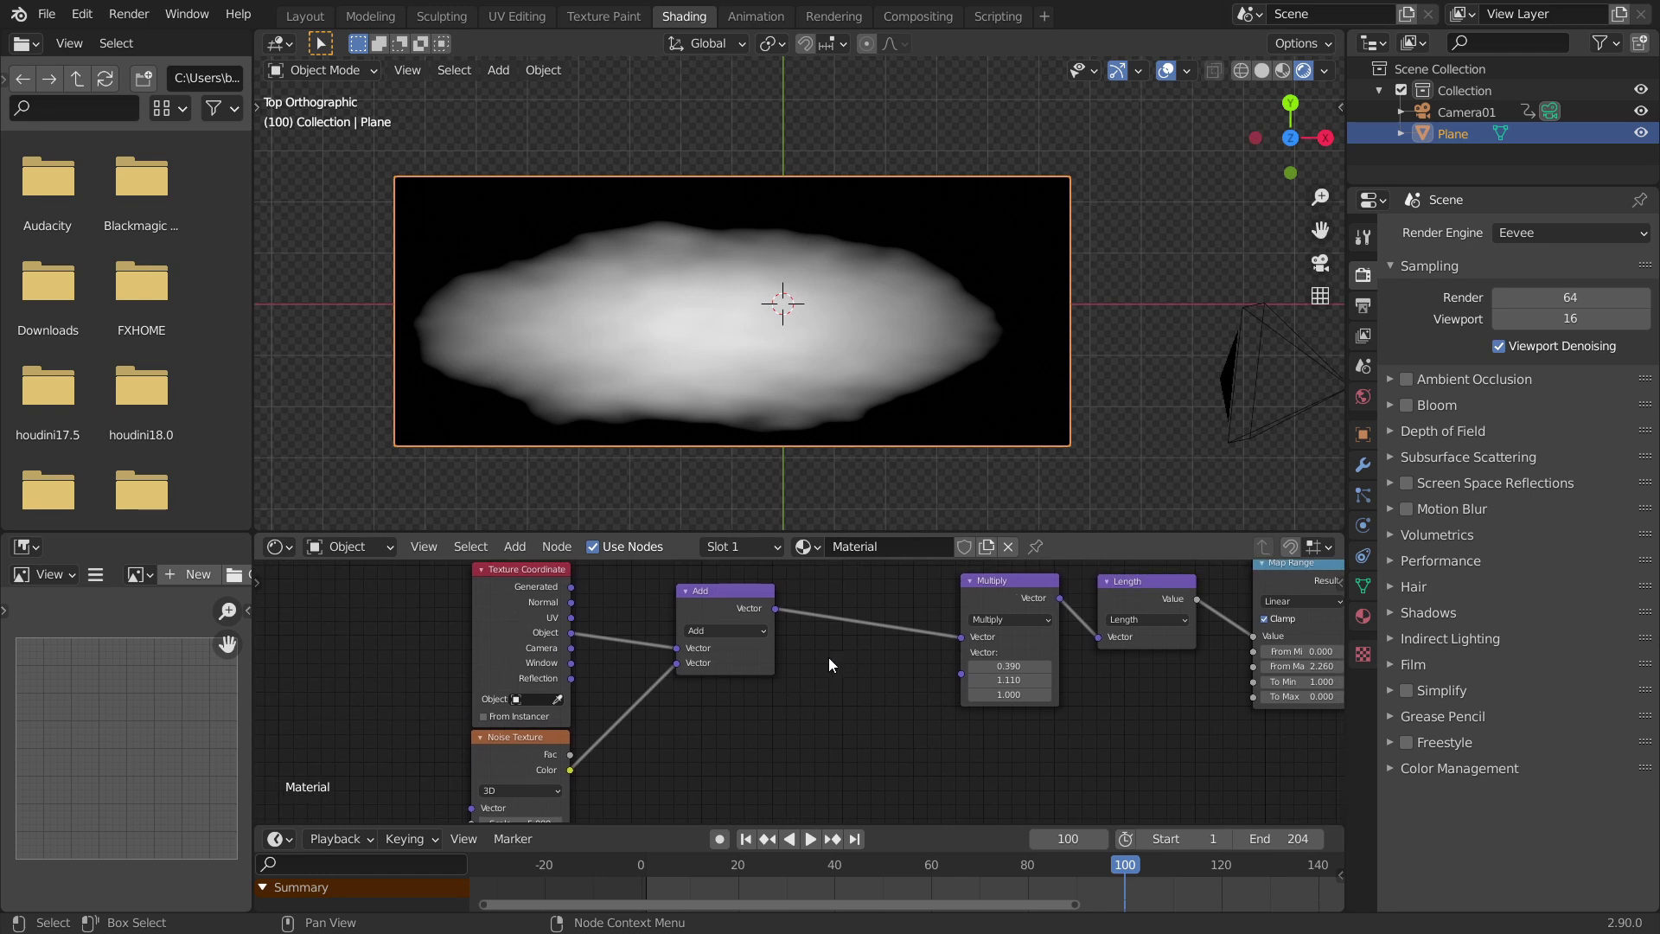
middle_drag(634, 680, 656, 599)
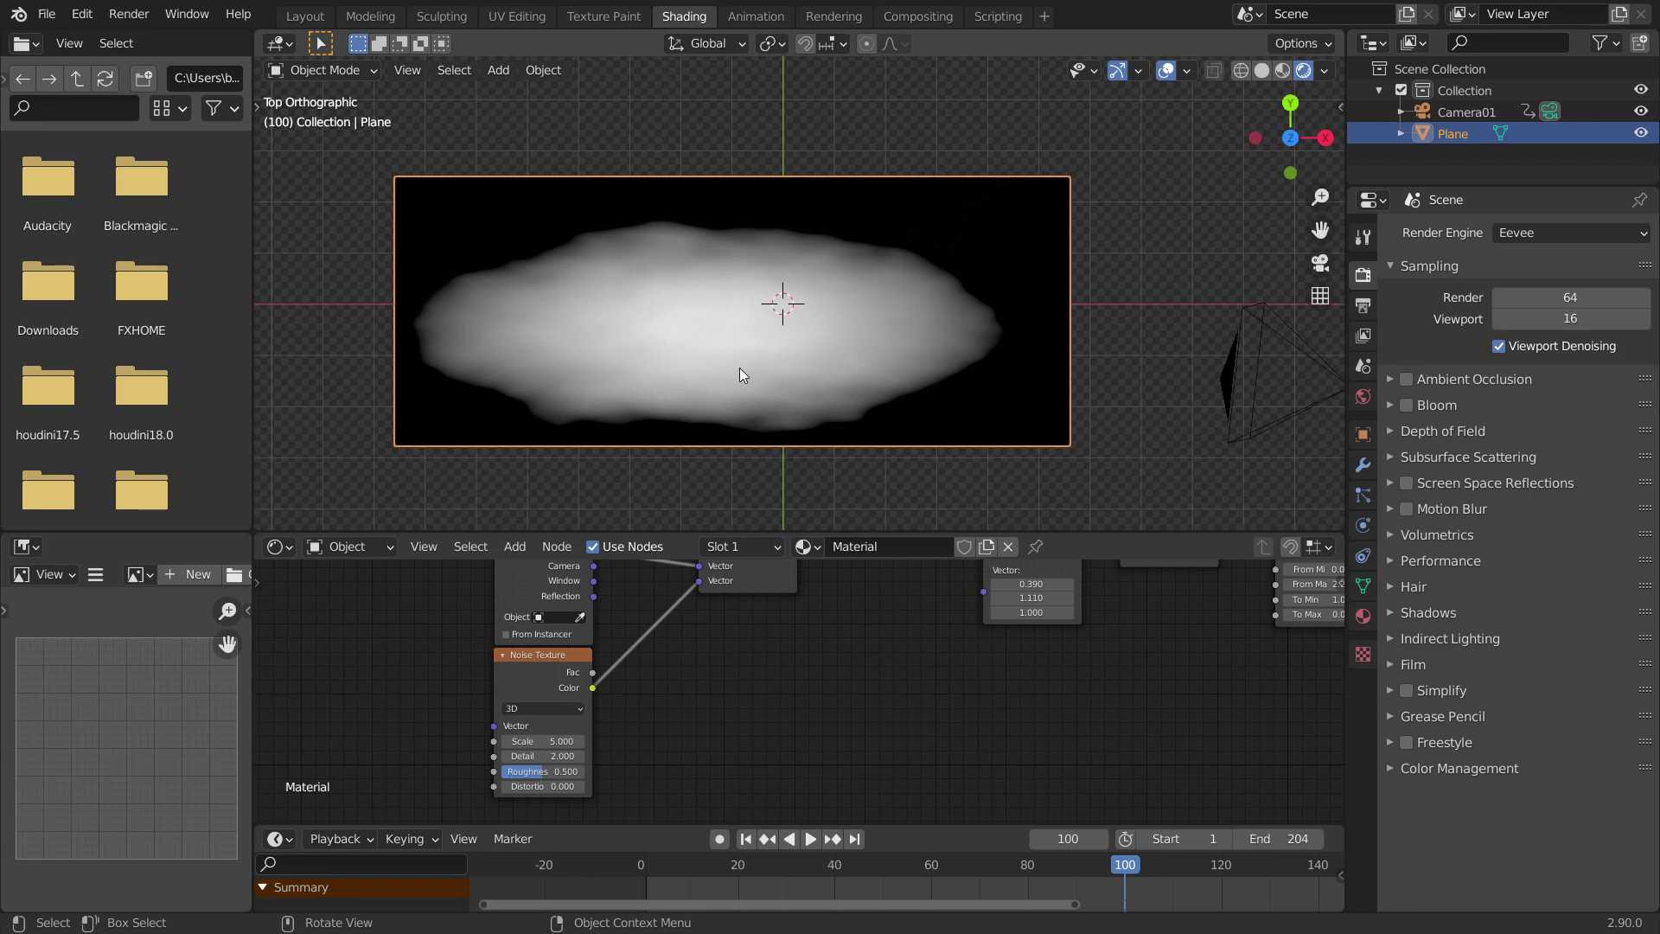
middle_drag(744, 575, 643, 679)
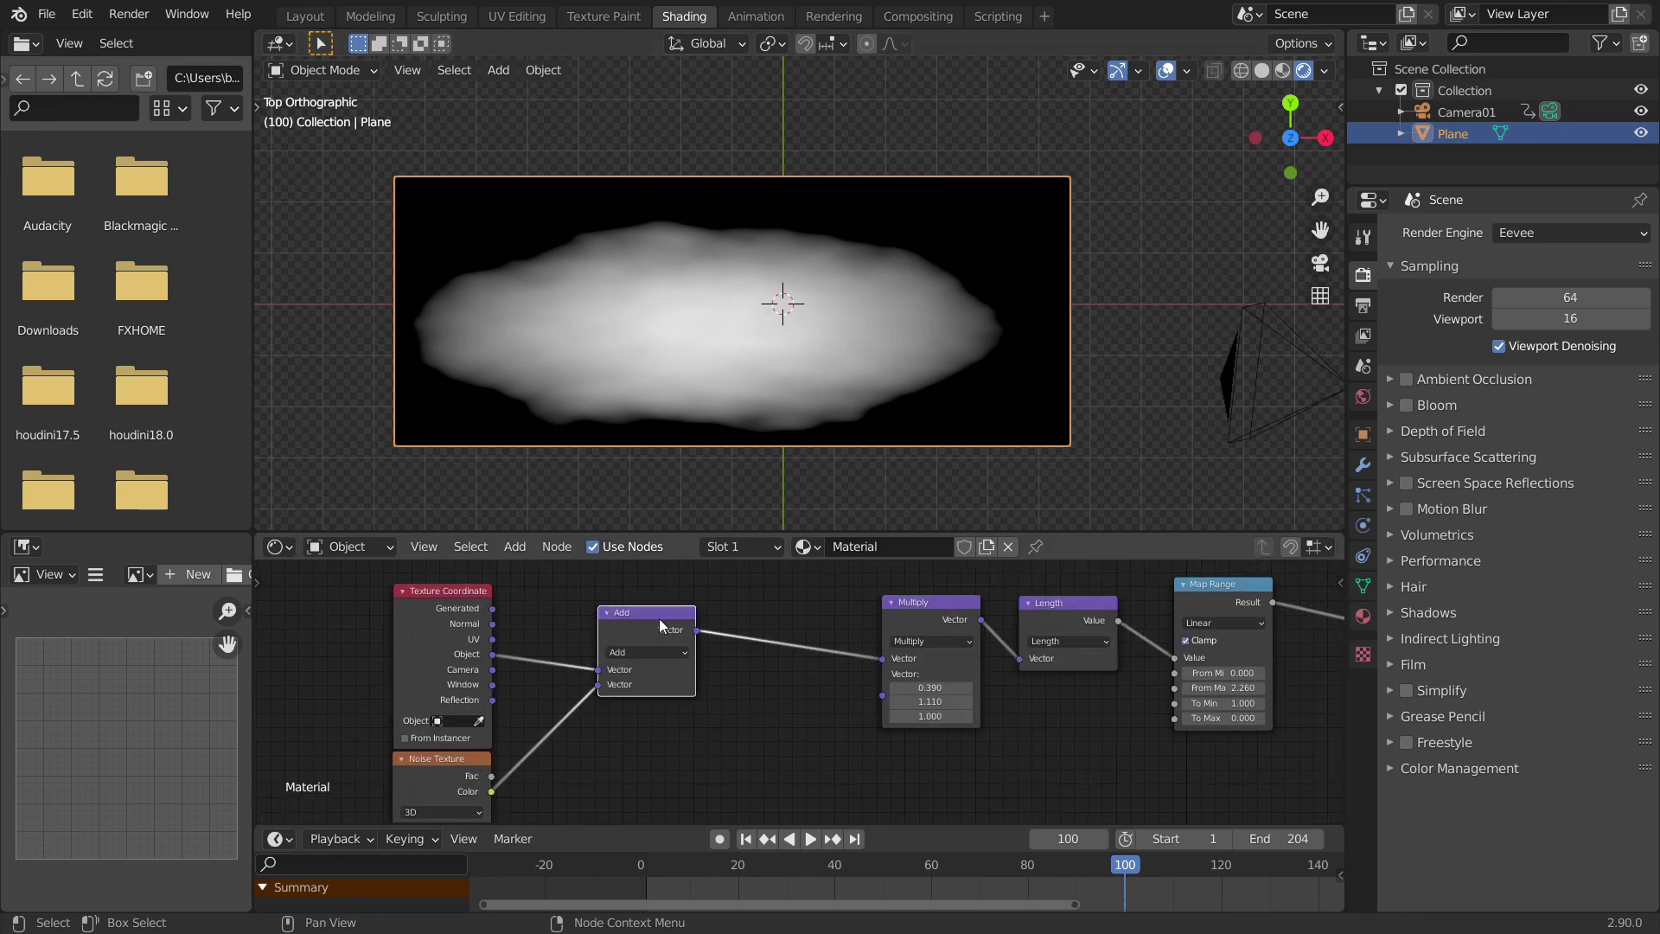
key(shift+d)
click(815, 621)
click(808, 654)
click(810, 691)
drag(813, 701, 812, 729)
text(.5)
key(Return)
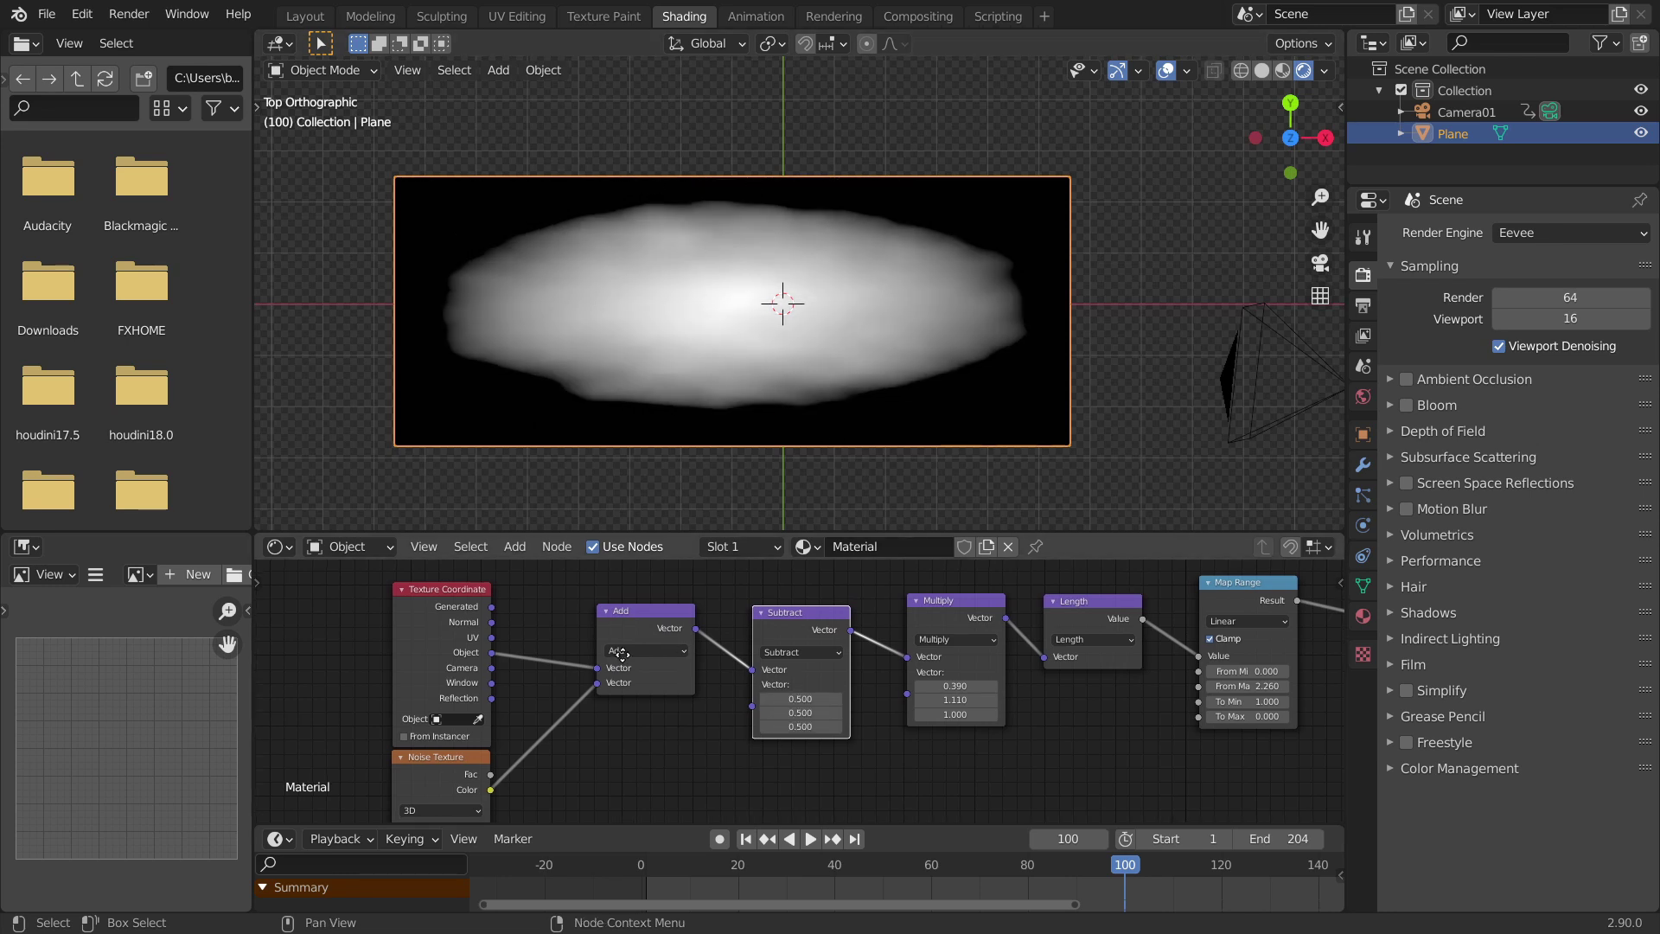
Set the Noise Texture's scale to 5.6 and its detail to 14.8
middle_drag(445, 737, 534, 687)
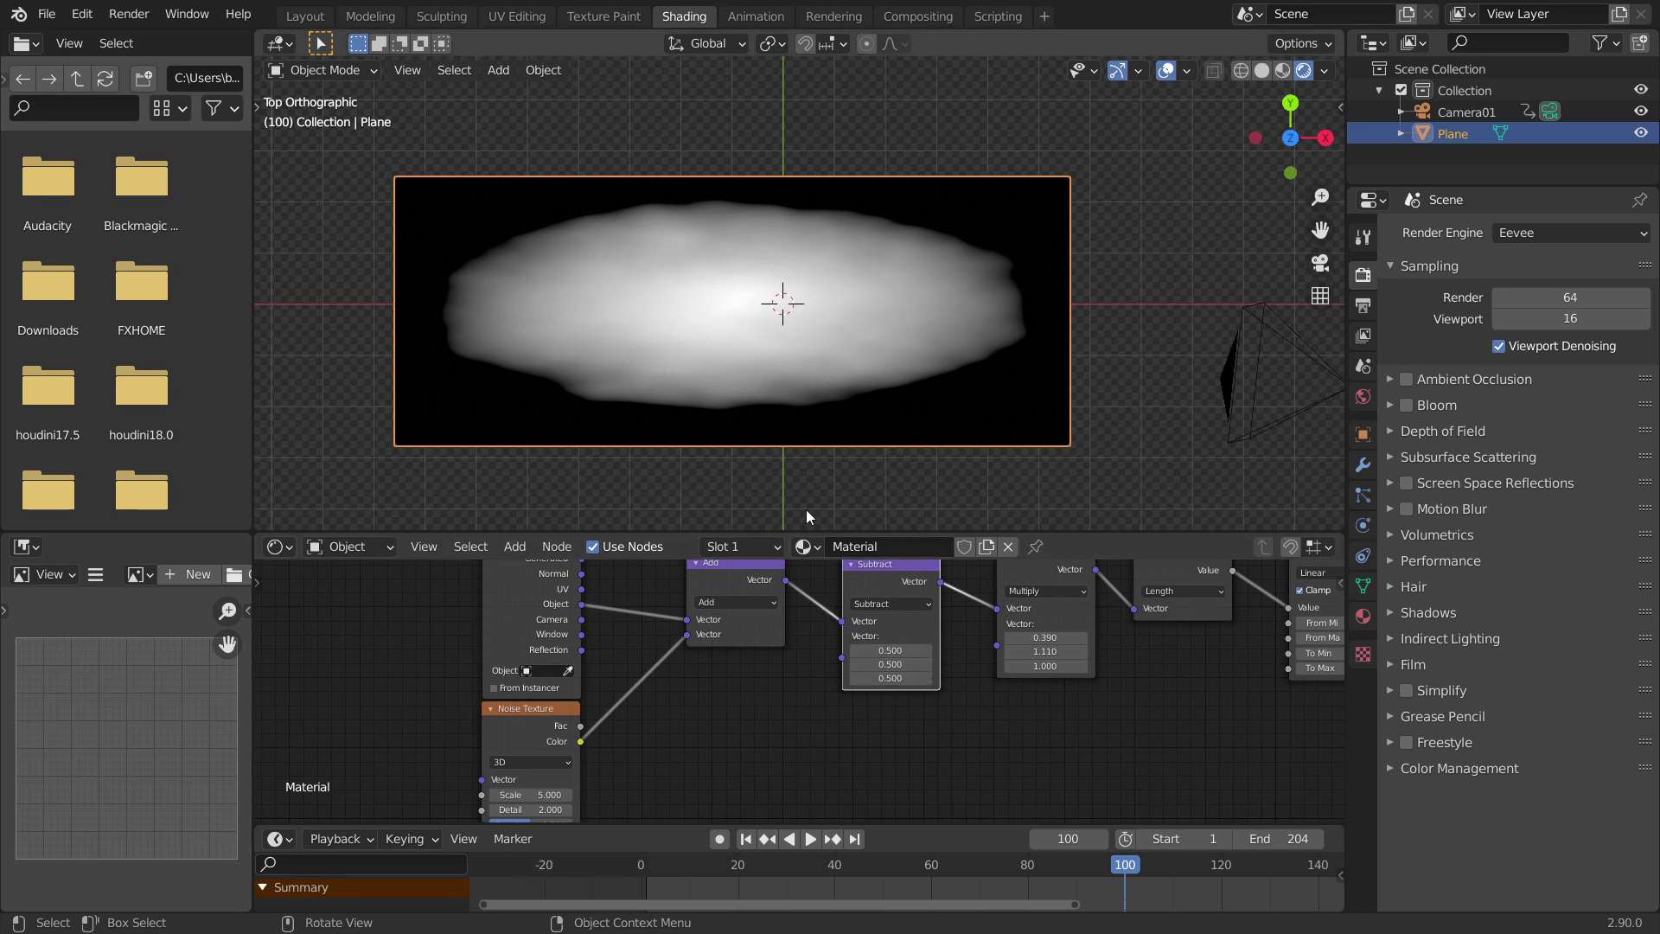
mouse_move(536, 794)
mouse_down()
mouse_move(606, 794)
mouse_move(567, 795)
mouse_up()
middle_drag(592, 804, 610, 707)
drag(554, 713, 605, 728)
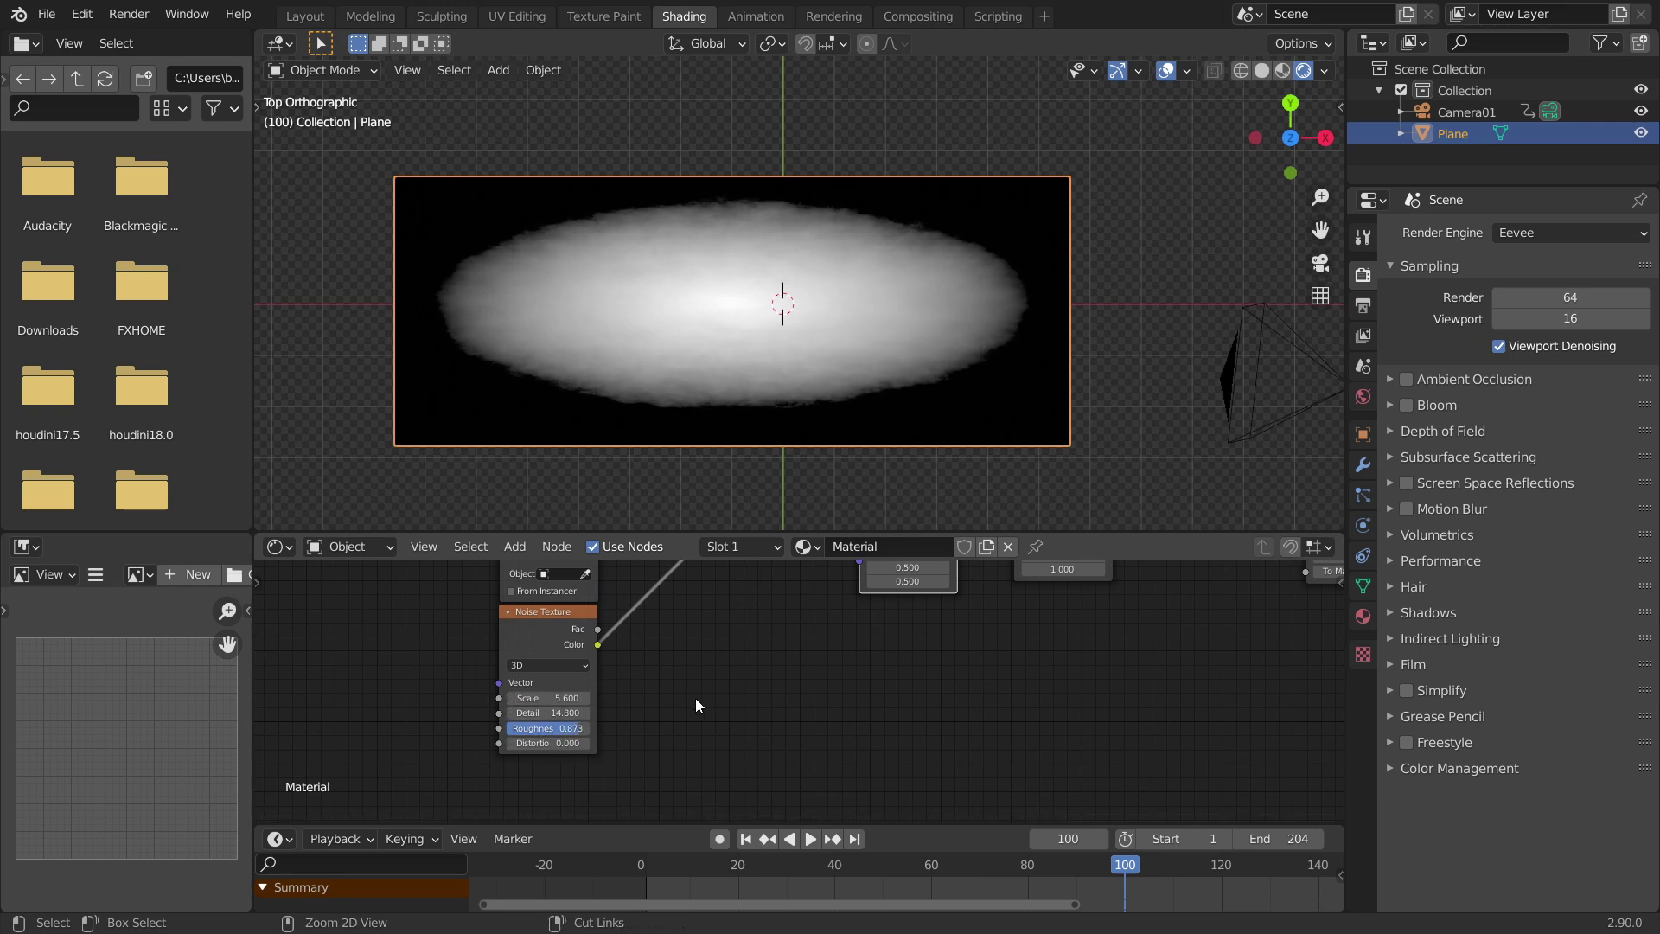
middle_drag(704, 715, 663, 810)
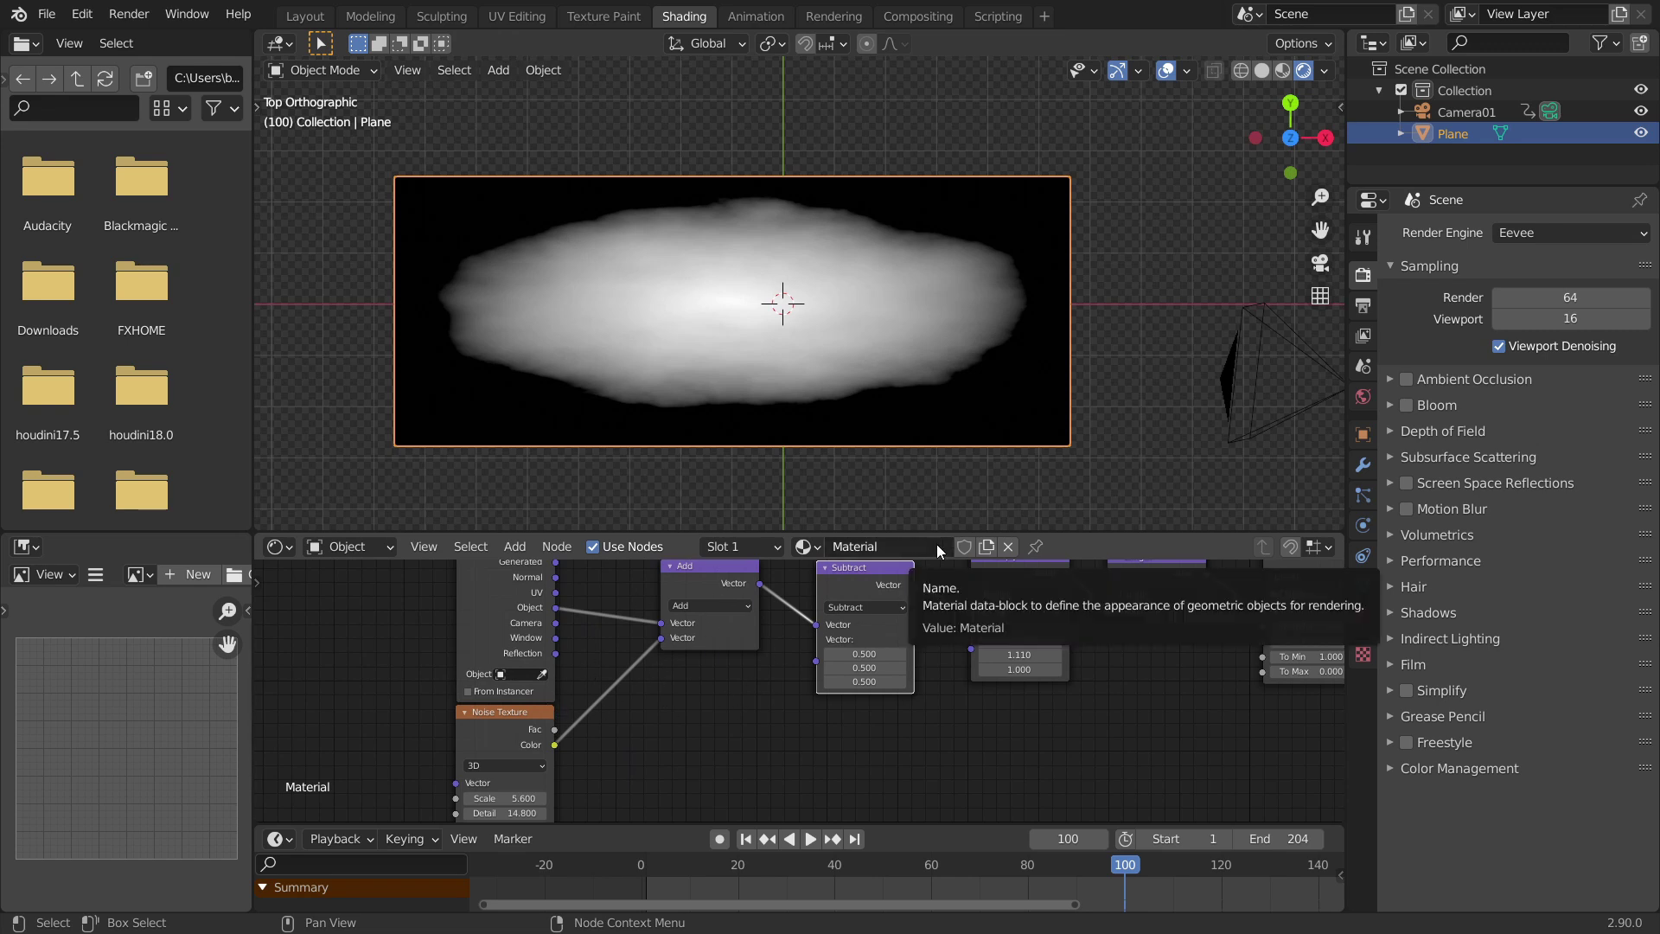
middle_drag(532, 750, 538, 702)
Insert a copy of the Add node set to Scale between the Noise Texture's Color and Add, keeping its scale at 1.0
middle_drag(635, 735, 616, 786)
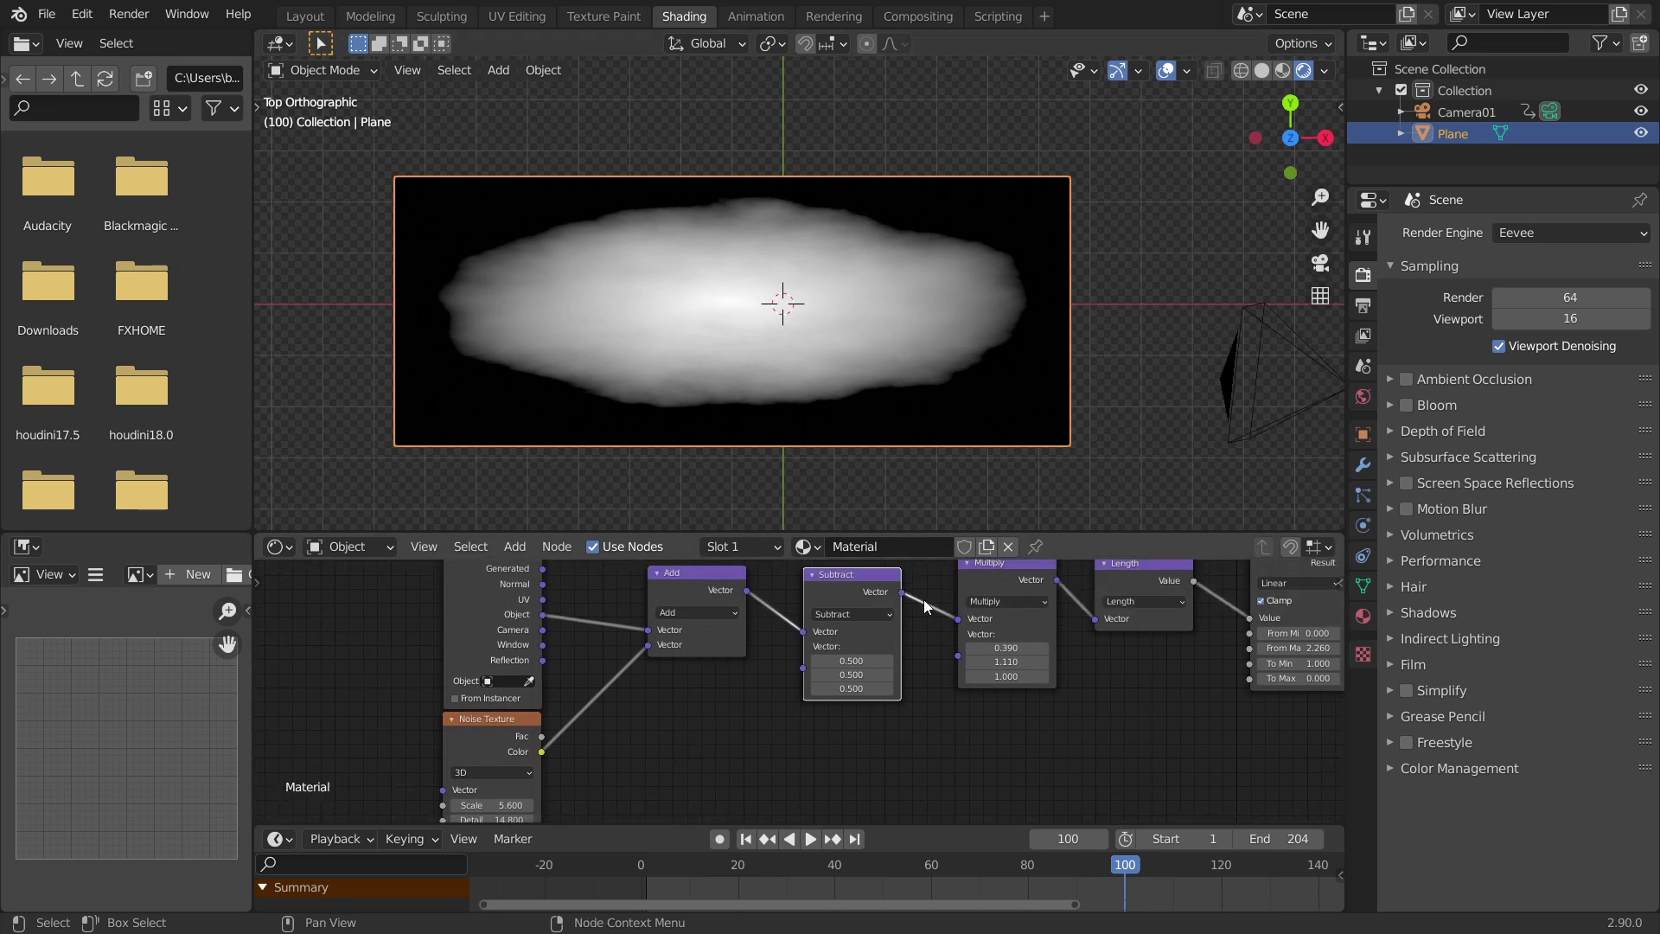
click(702, 586)
key(shift+d)
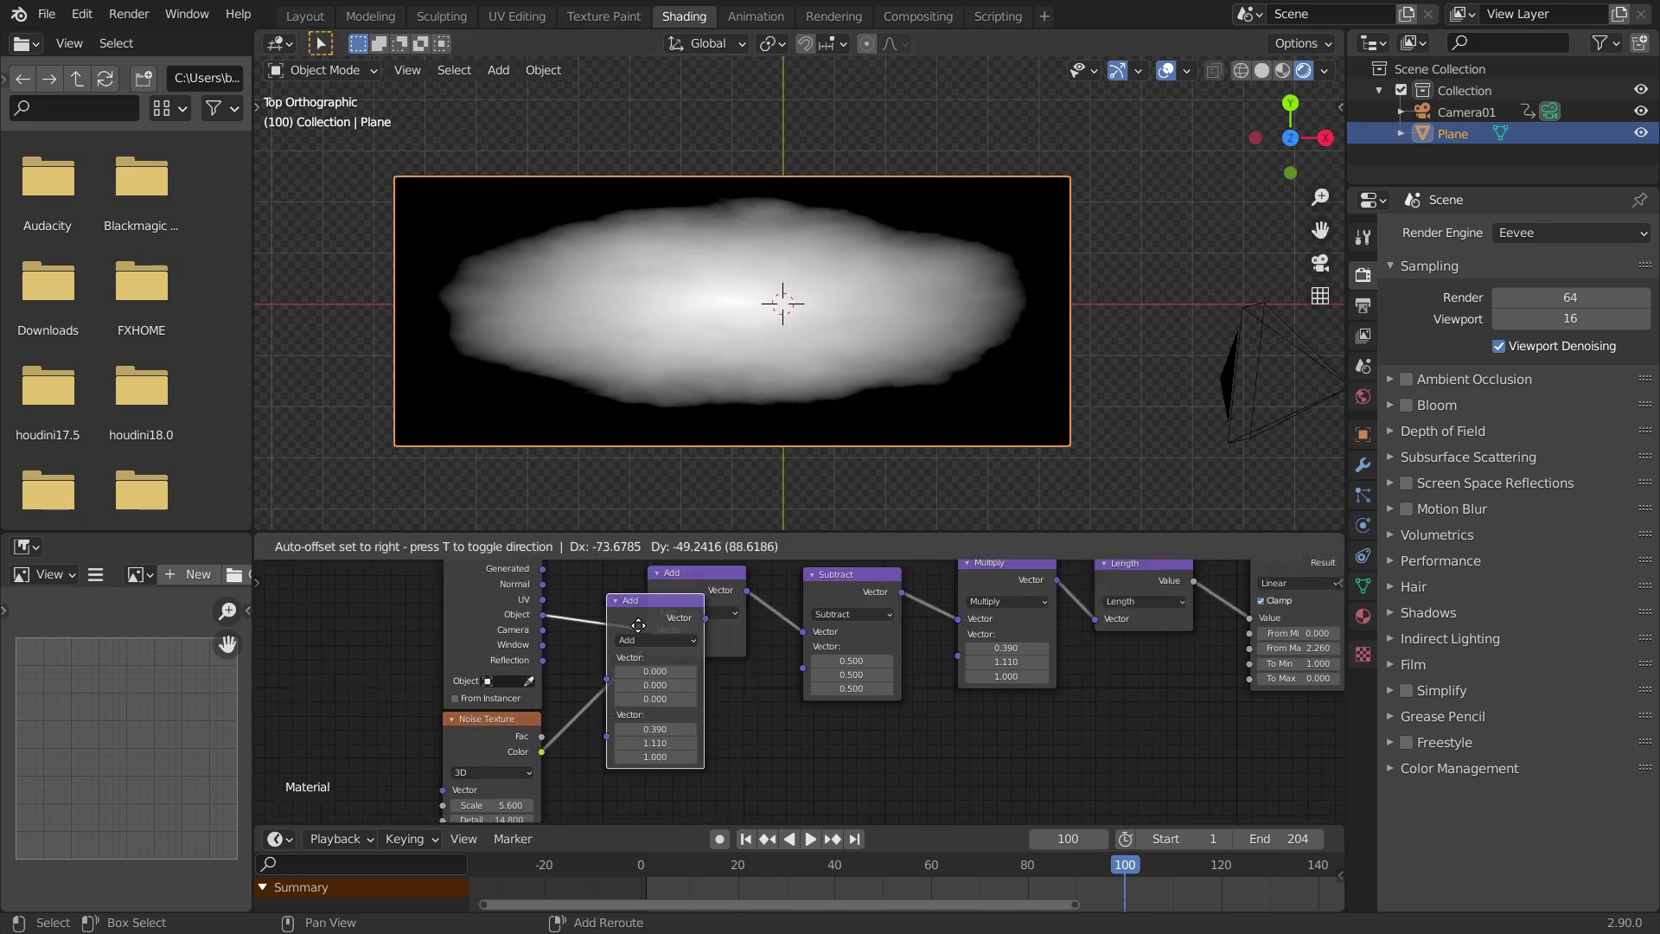
click(630, 681)
click(642, 689)
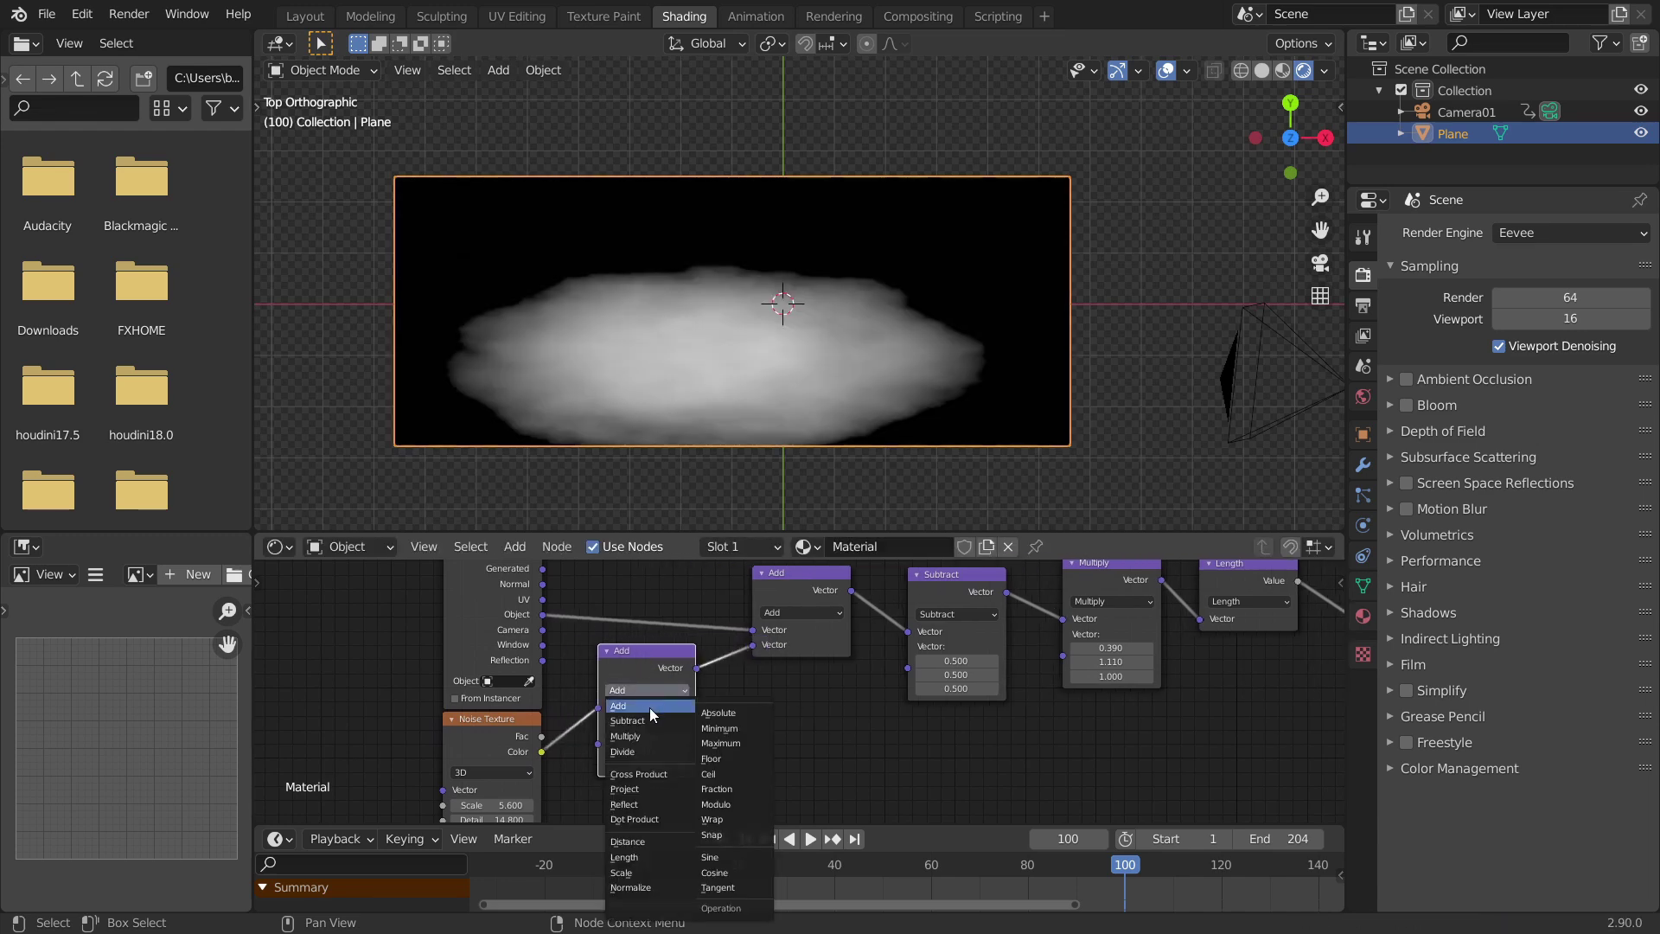
click(642, 873)
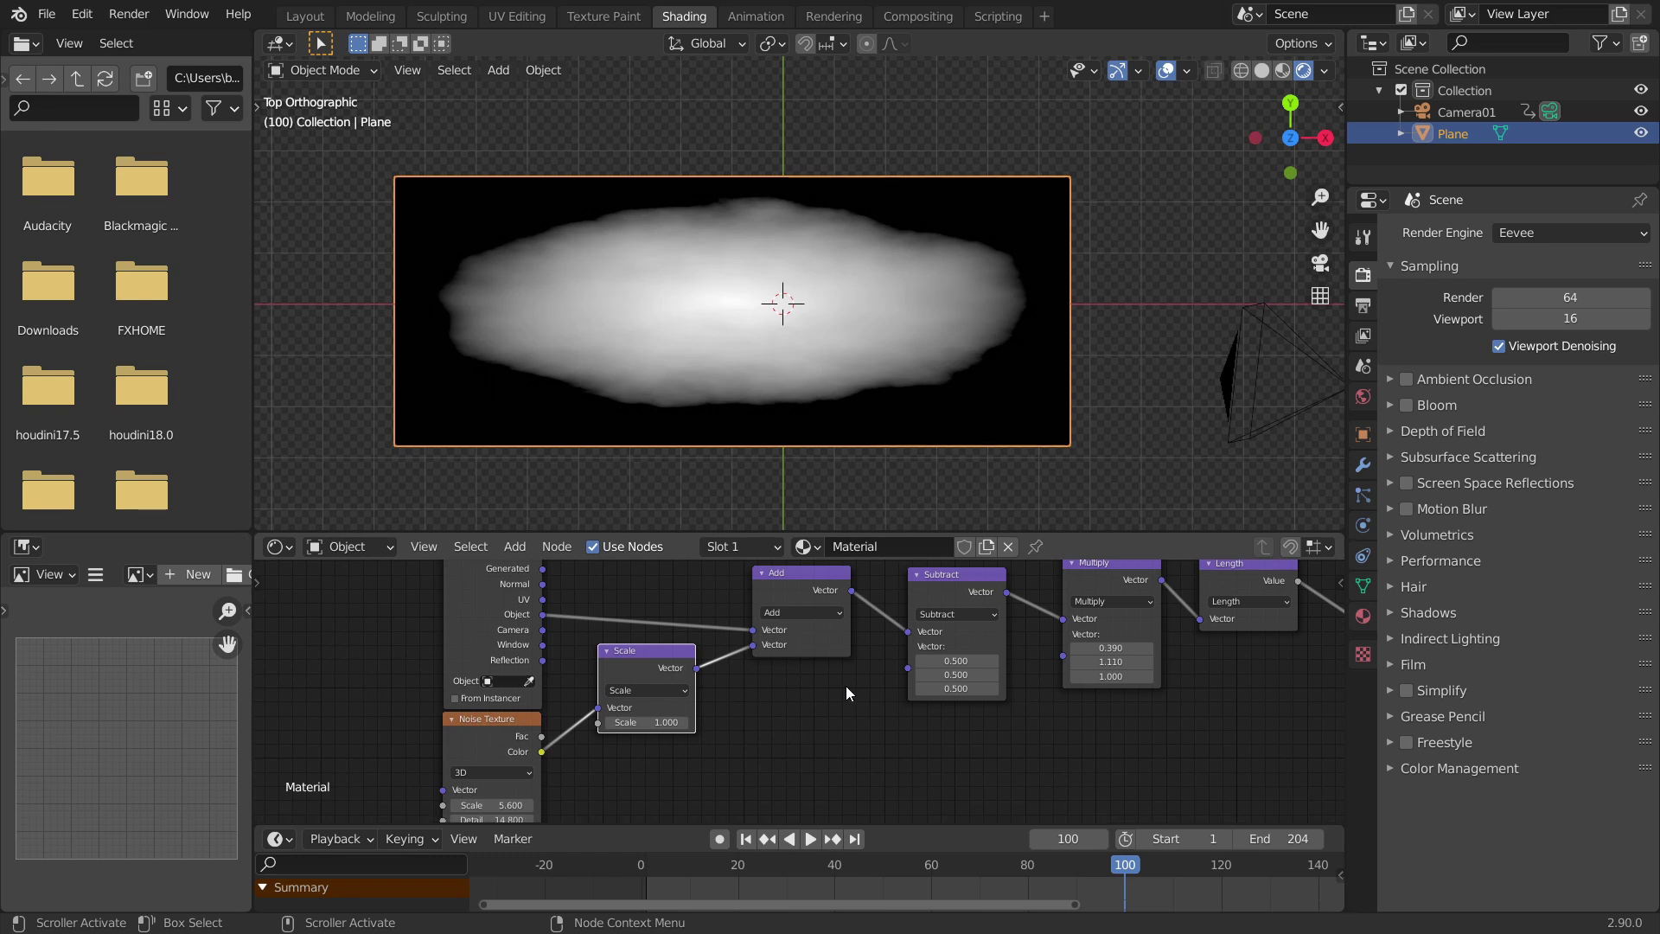
drag(645, 722, 696, 722)
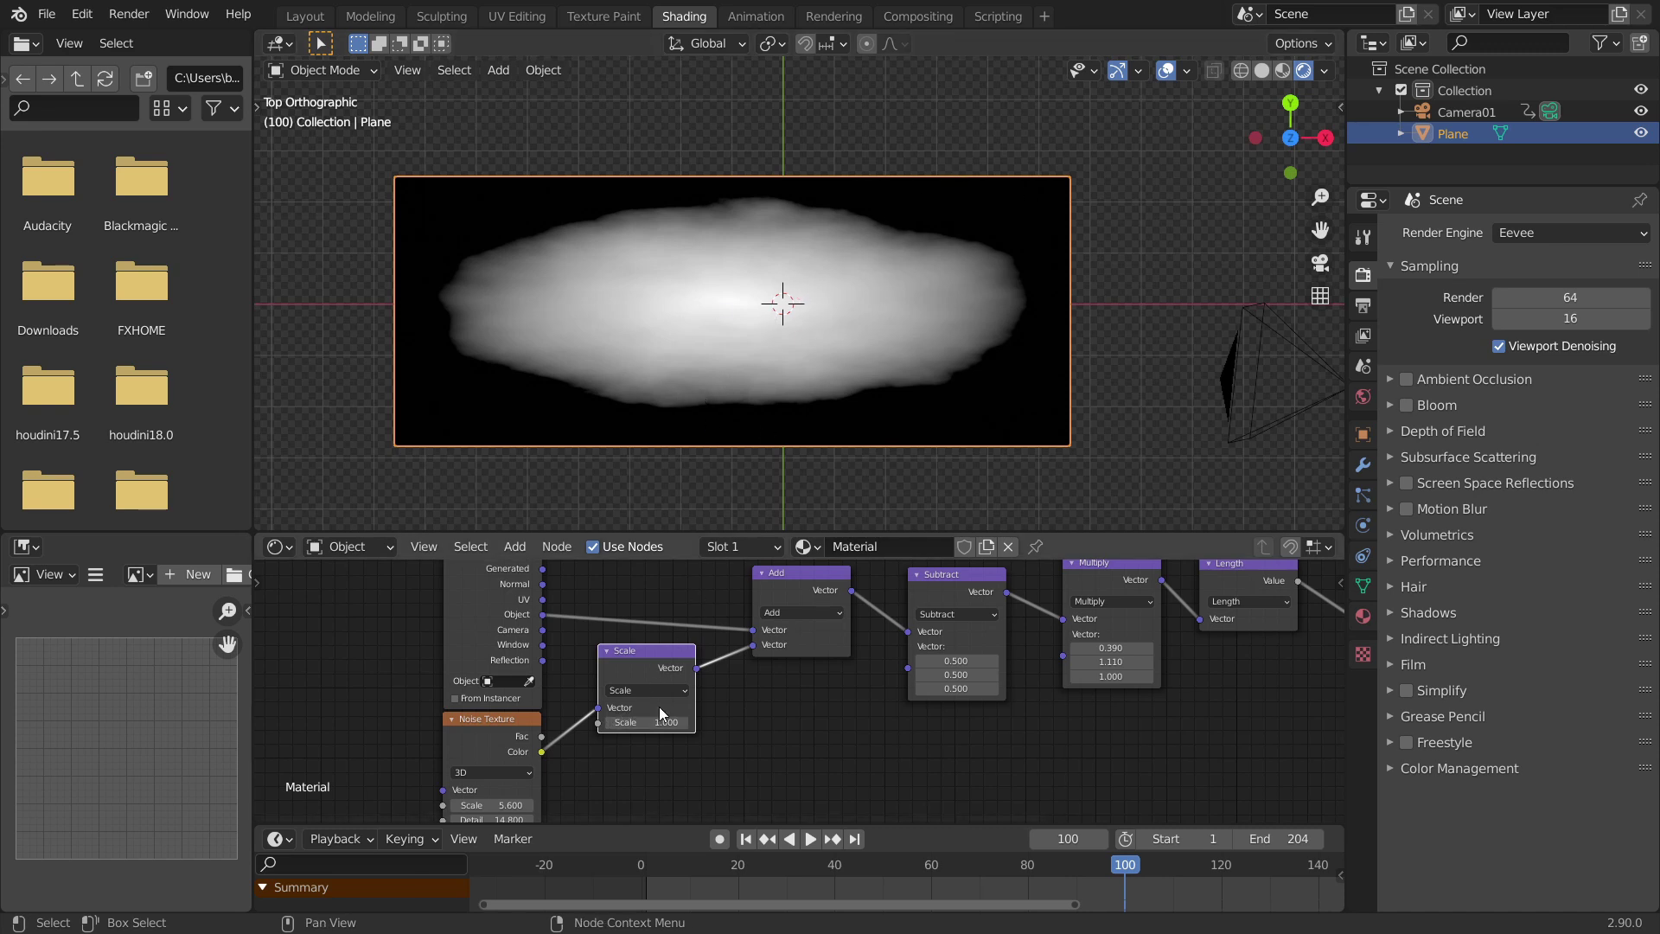
Duplicate the Scale node, set all three vector values to 0.5, and connect it to Subtract's second vector
click(977, 578)
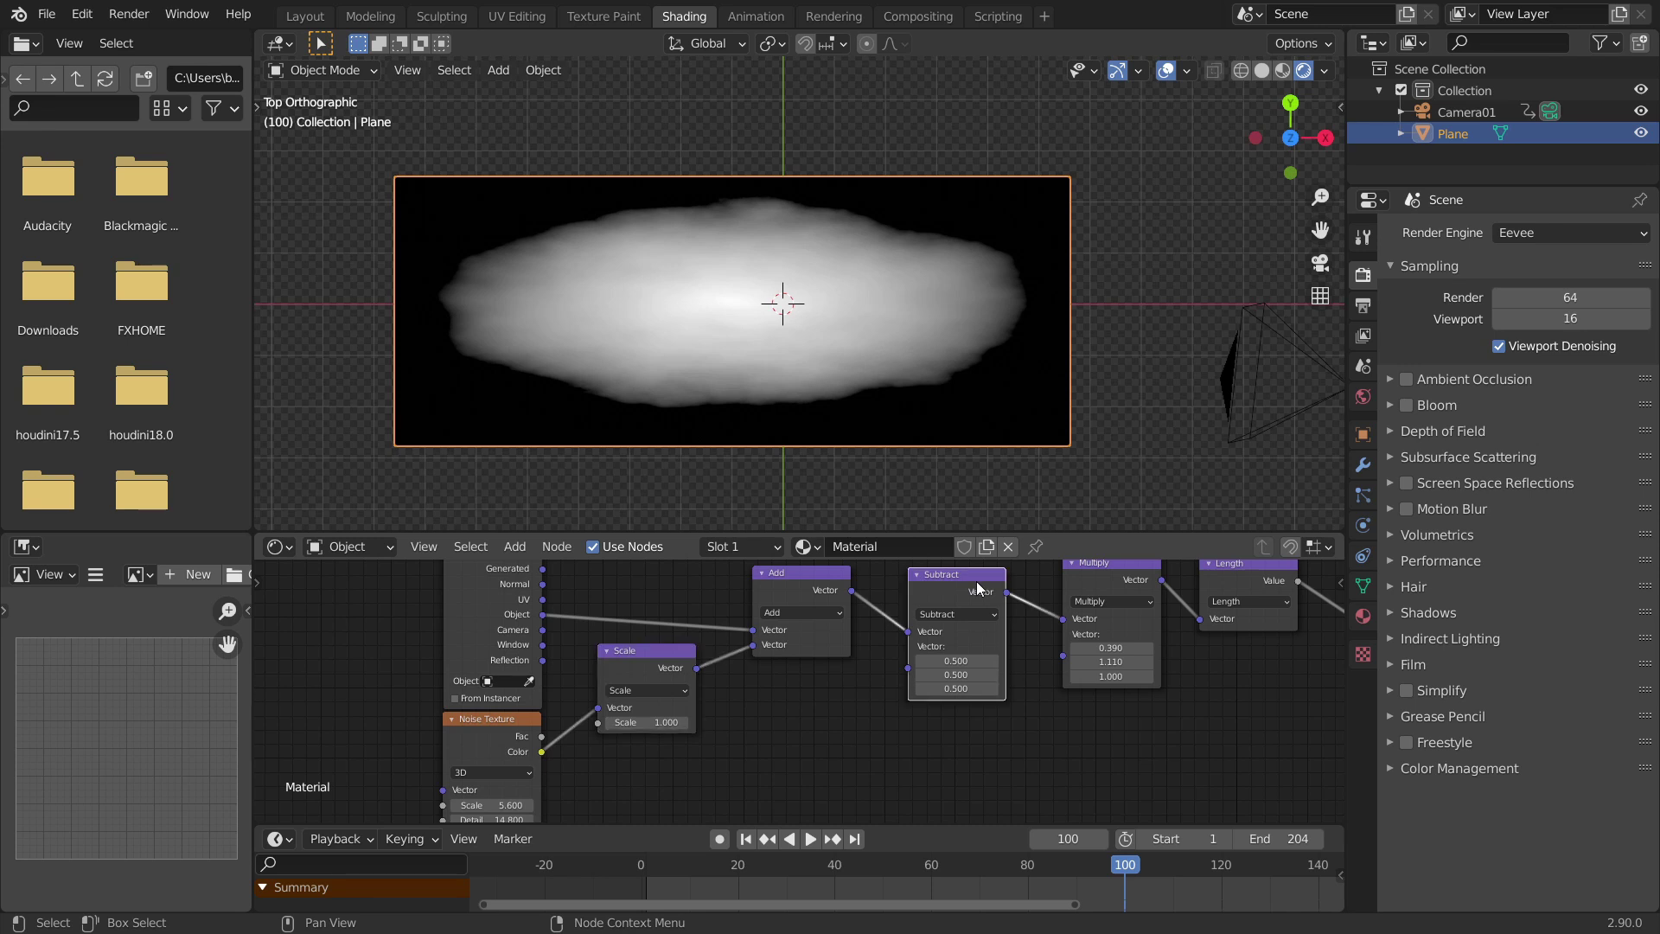
click(627, 657)
key(shift+d)
click(820, 712)
click(822, 748)
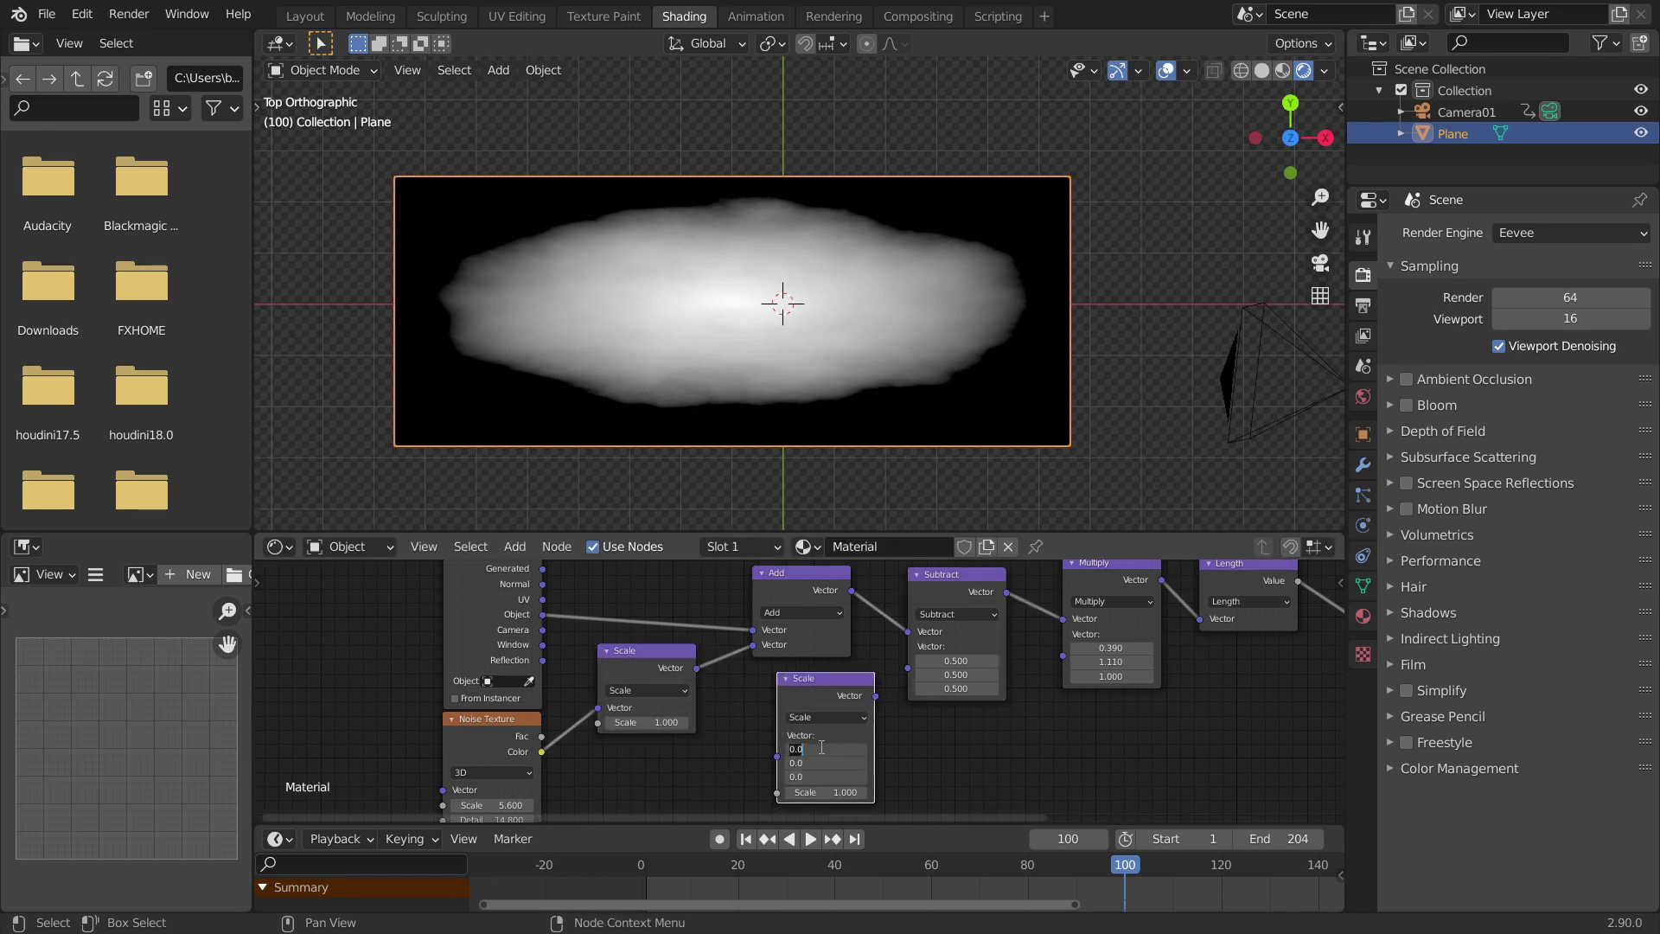
key(Return)
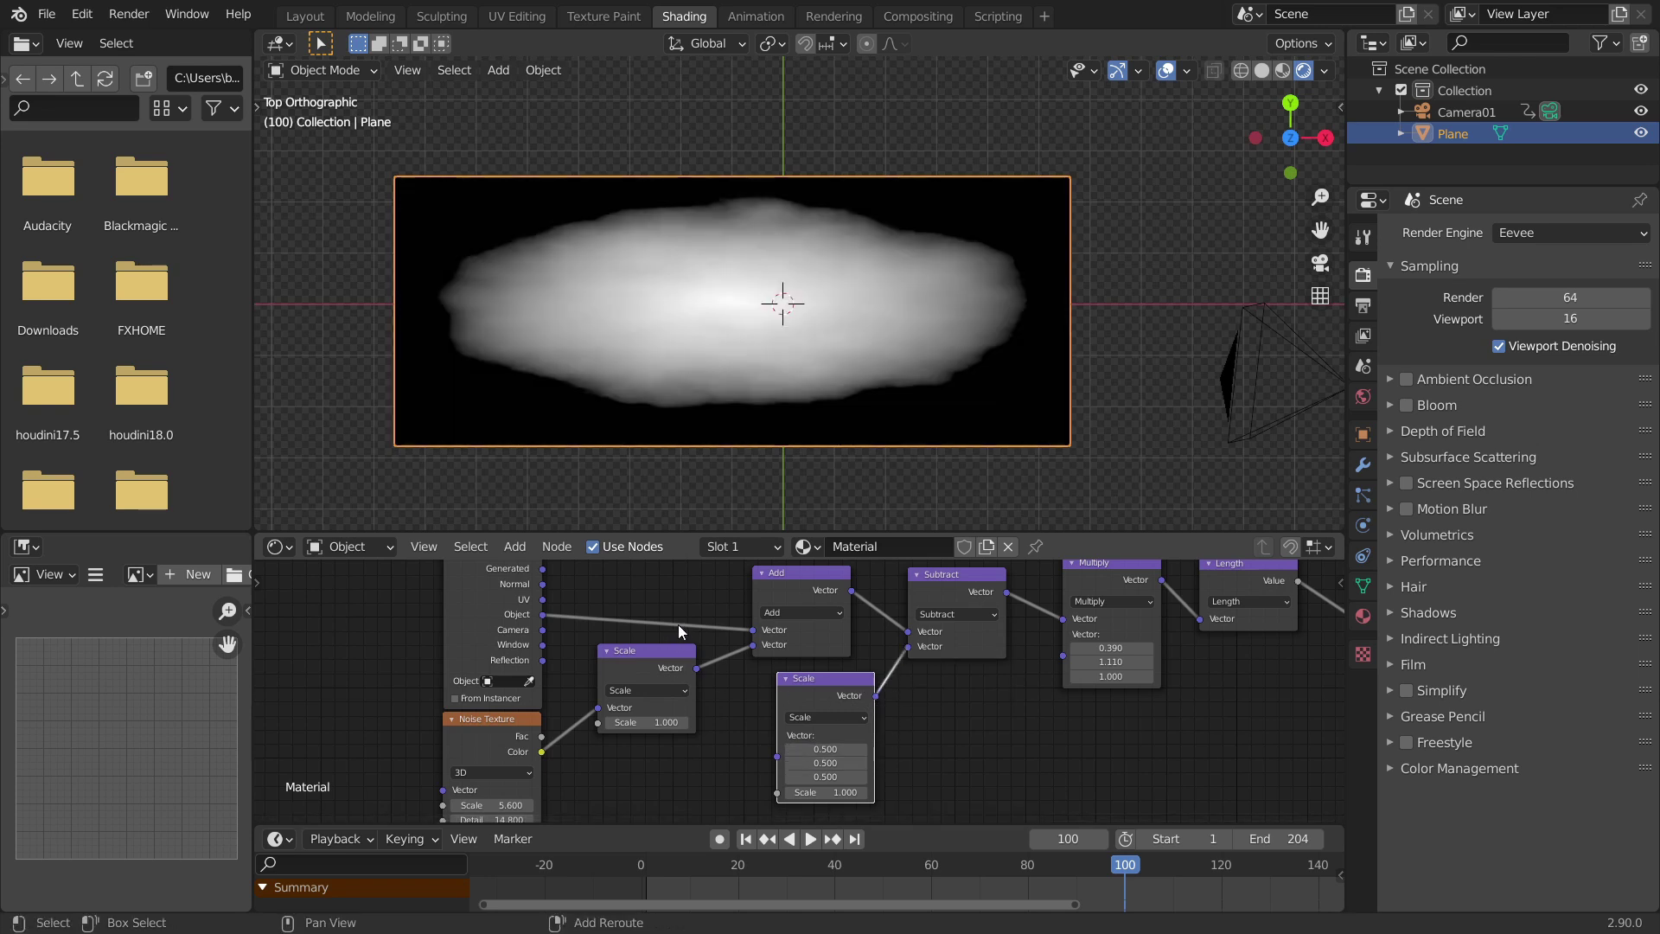
Add a Value node with its output connected to the Scale inputs of both Scale nodes
key(shift+a)
text(va)
click(728, 639)
click(674, 808)
drag(727, 802, 776, 793)
middle_drag(748, 764, 742, 740)
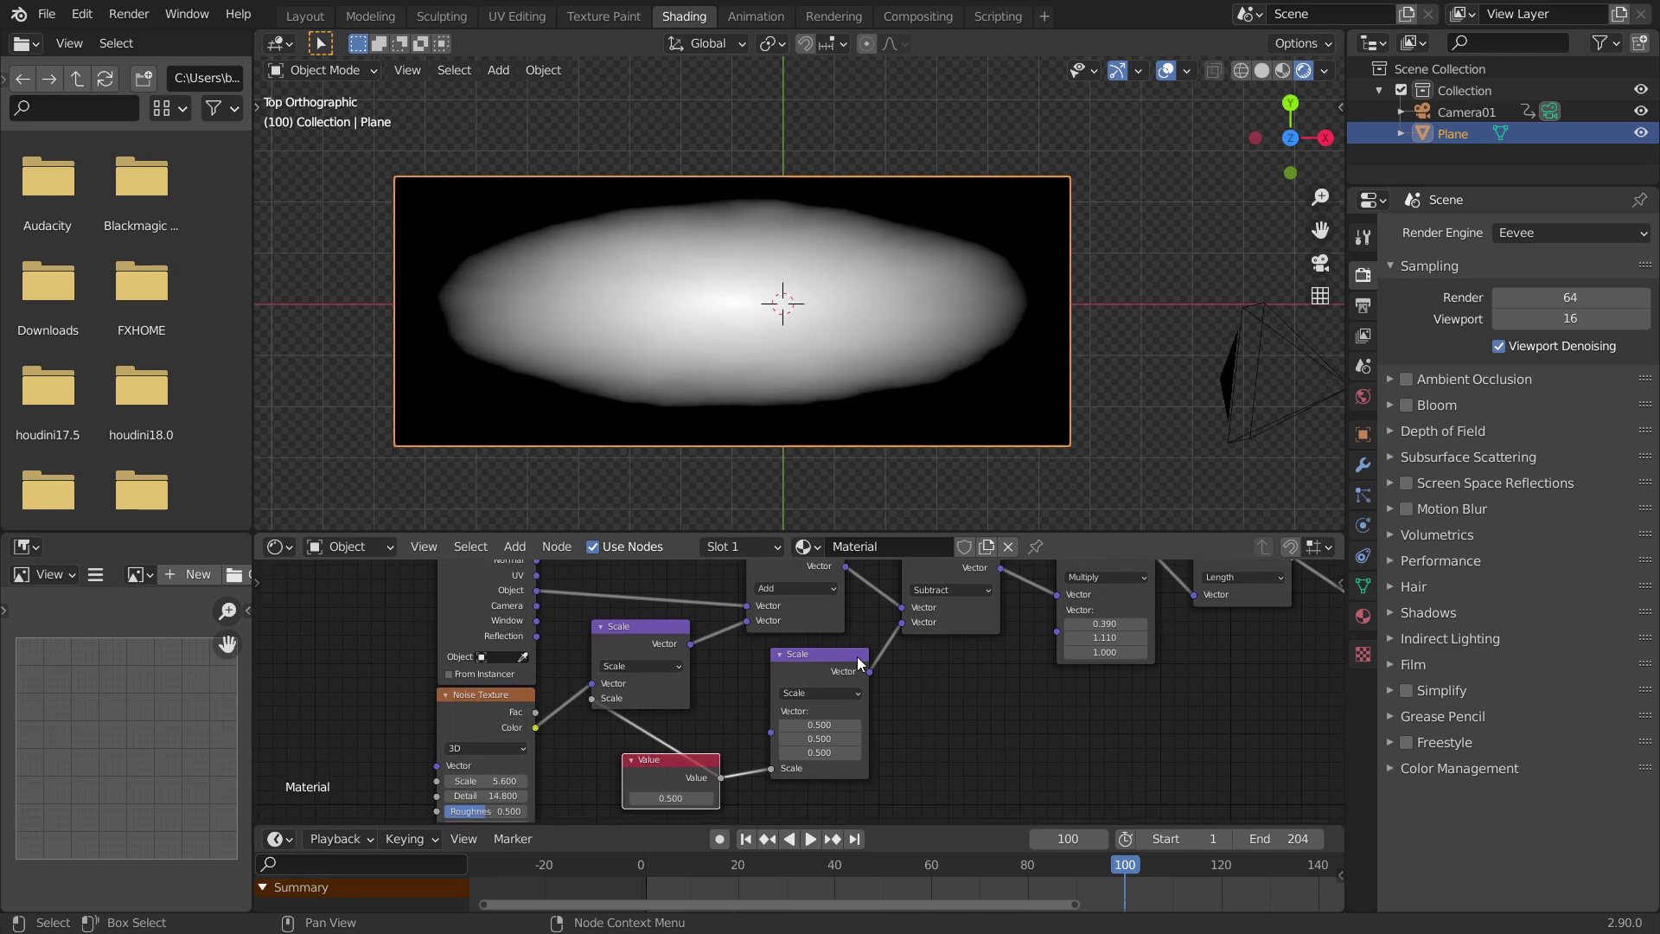
Set the Value node driving both Scale nodes to 1.6
middle_drag(981, 656, 944, 672)
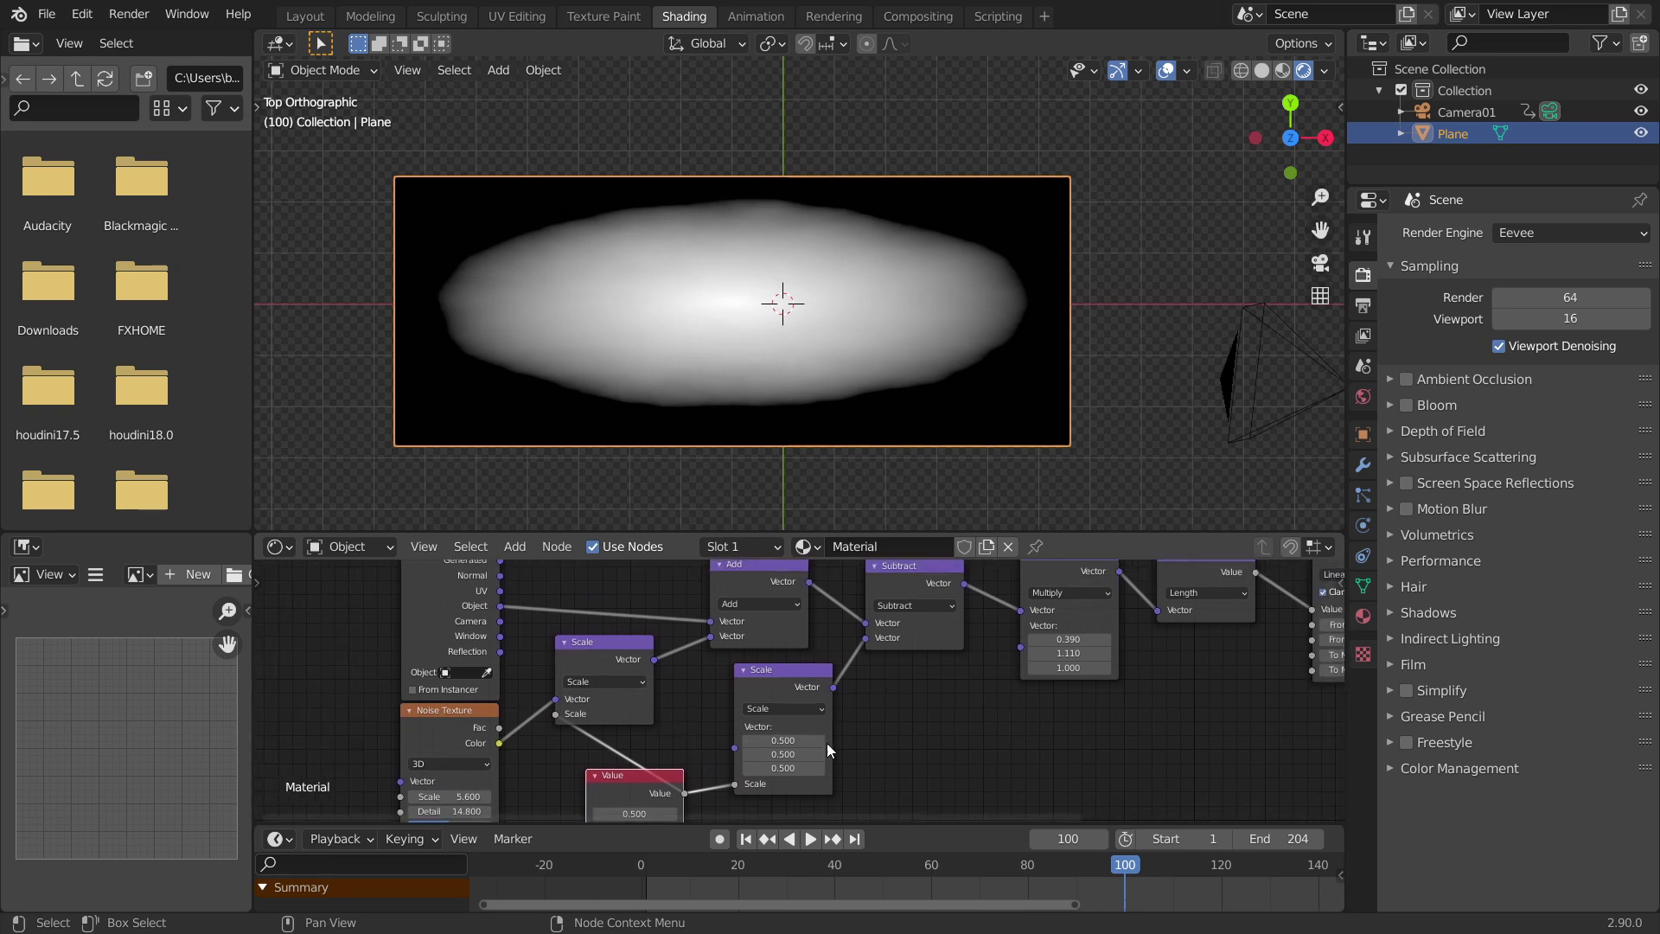
middle_drag(699, 795, 721, 742)
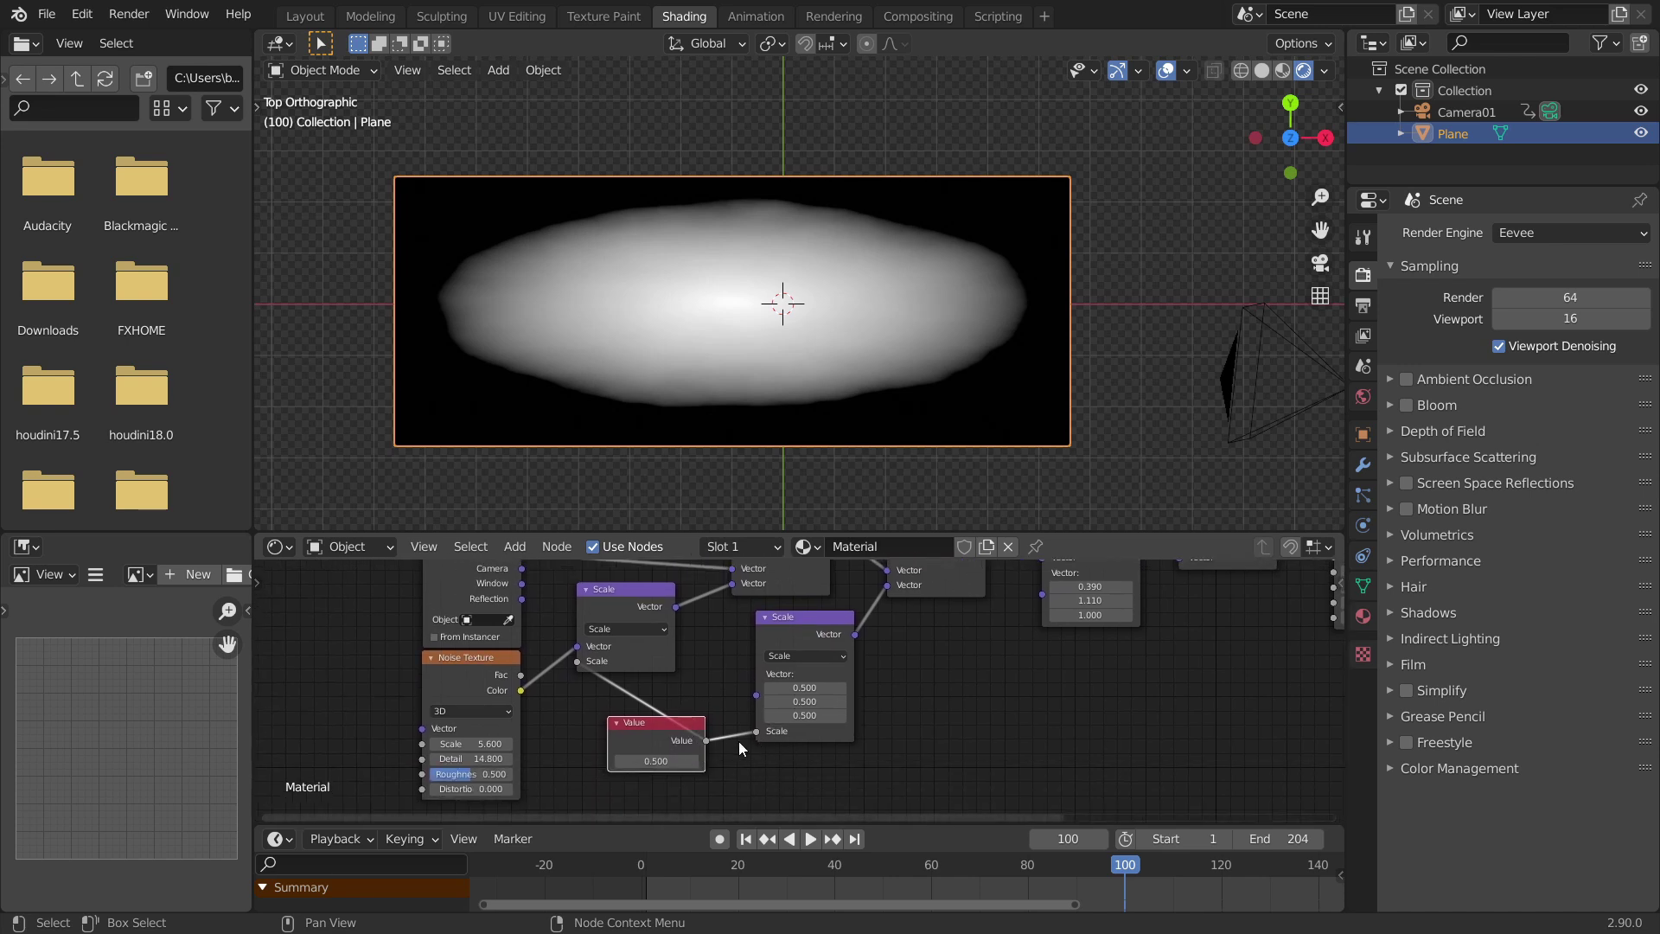
drag(656, 761, 701, 761)
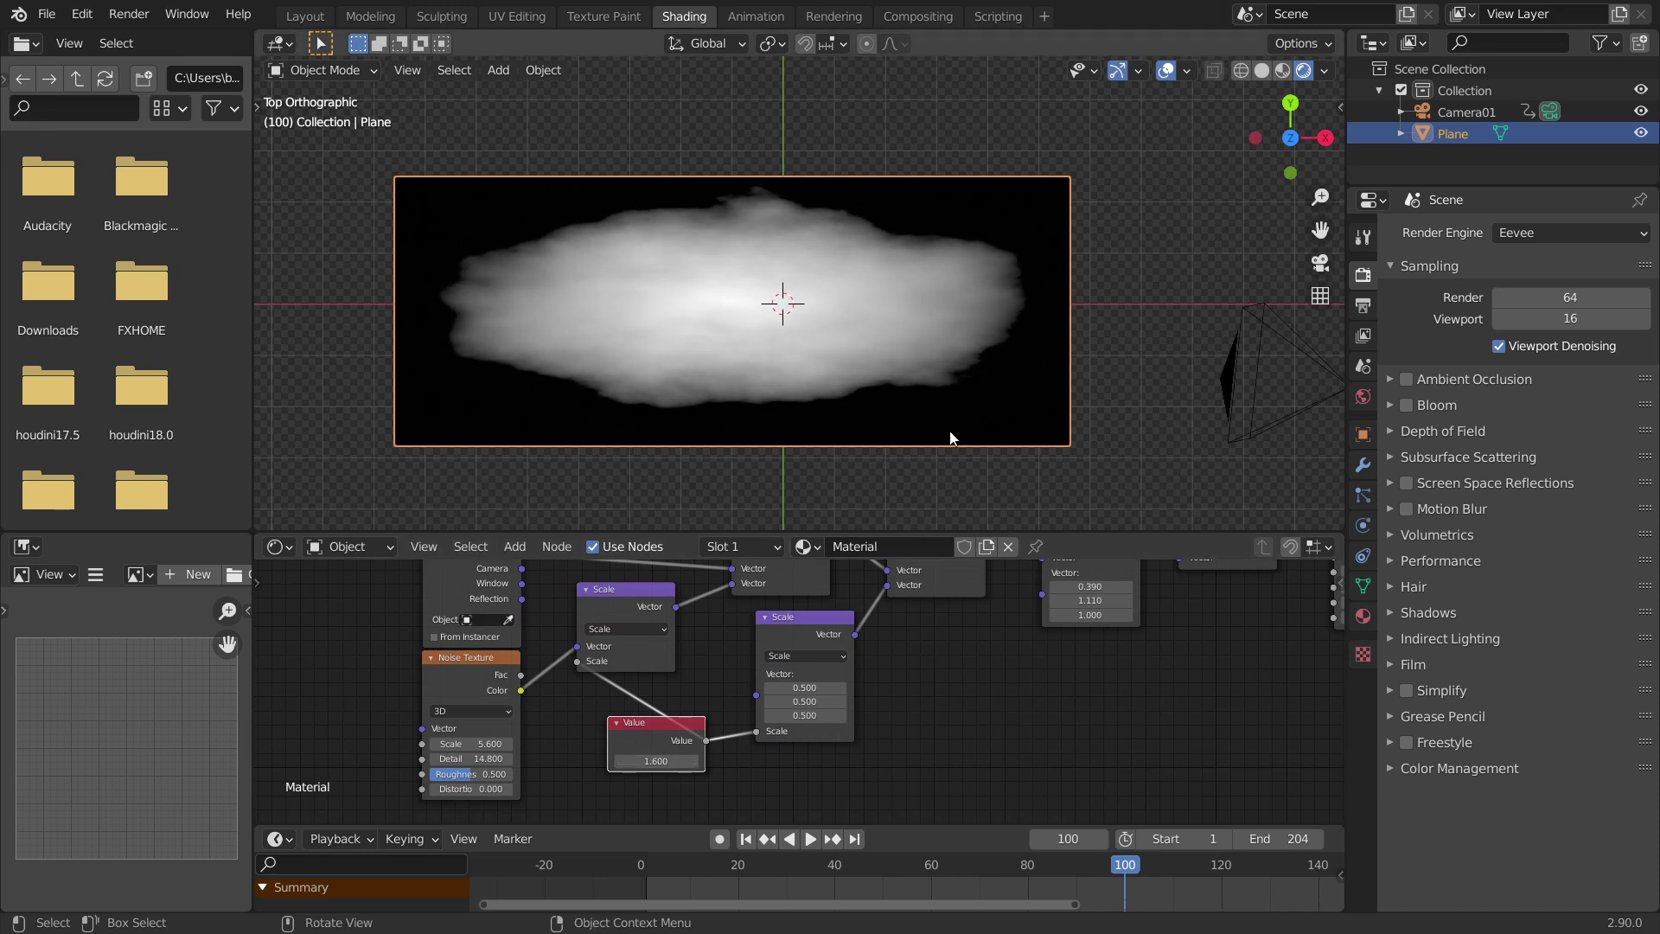
Set the Noise Texture's detail to 16 and its scale to 8
mouse_move(471, 758)
mouse_down()
mouse_move(498, 759)
mouse_move(463, 774)
mouse_up()
click(477, 741)
text(8)
key(Return)
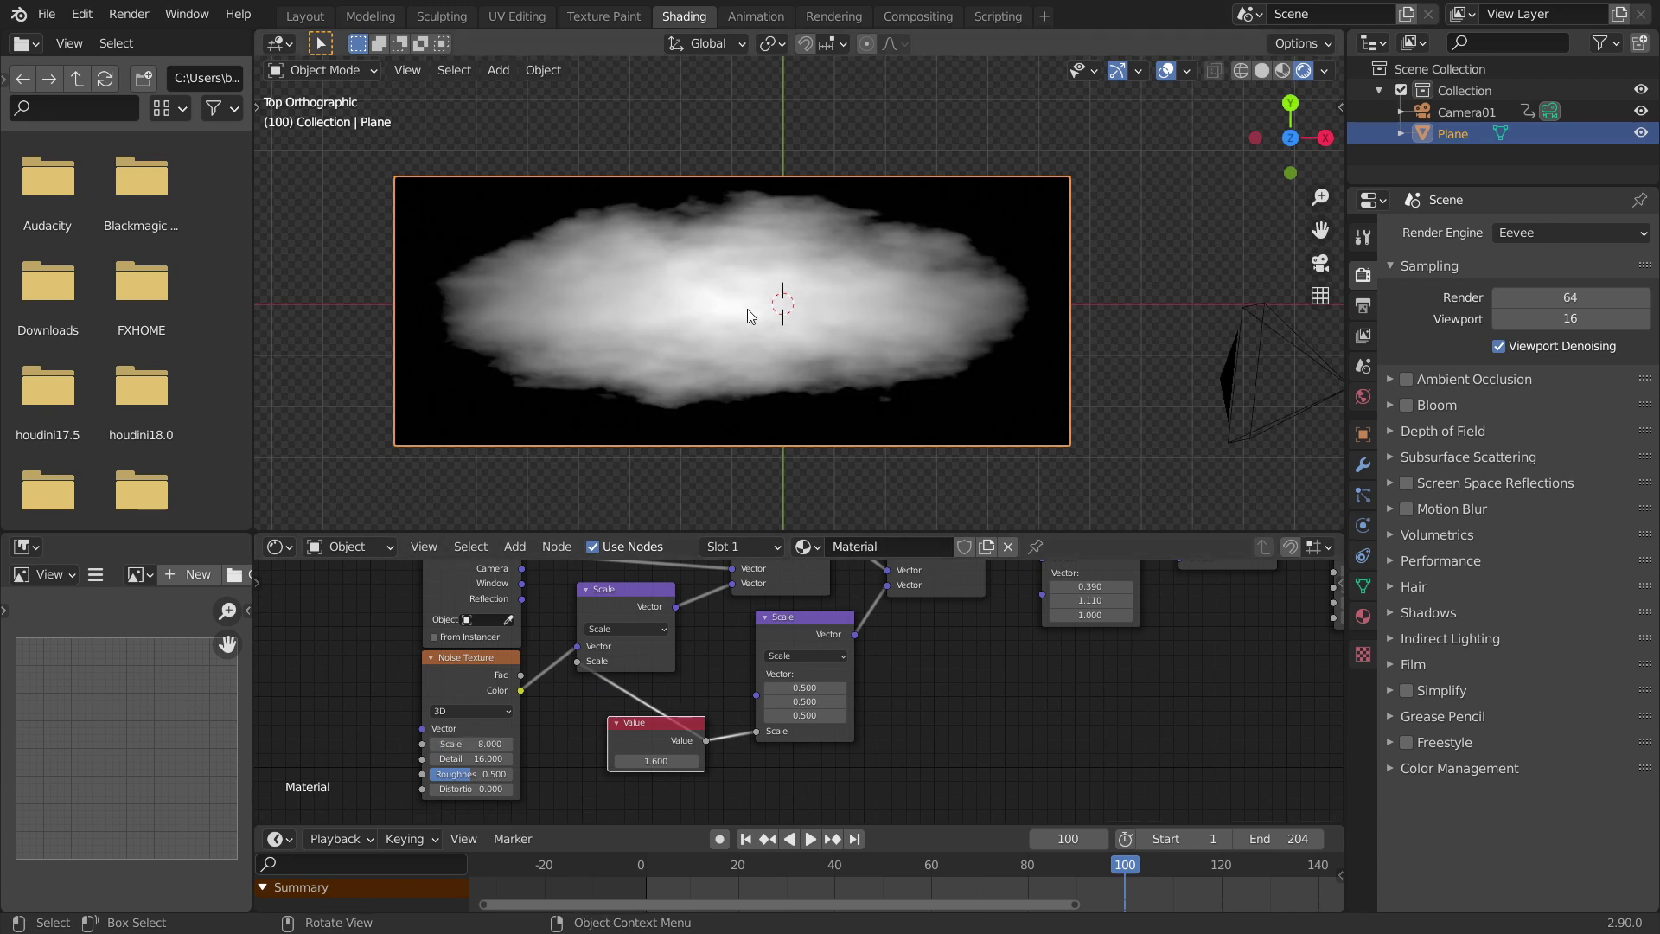
Try a Multiply X value of 0.61 and a different From Max in Map Range, restoring both
middle_drag(1006, 691, 906, 749)
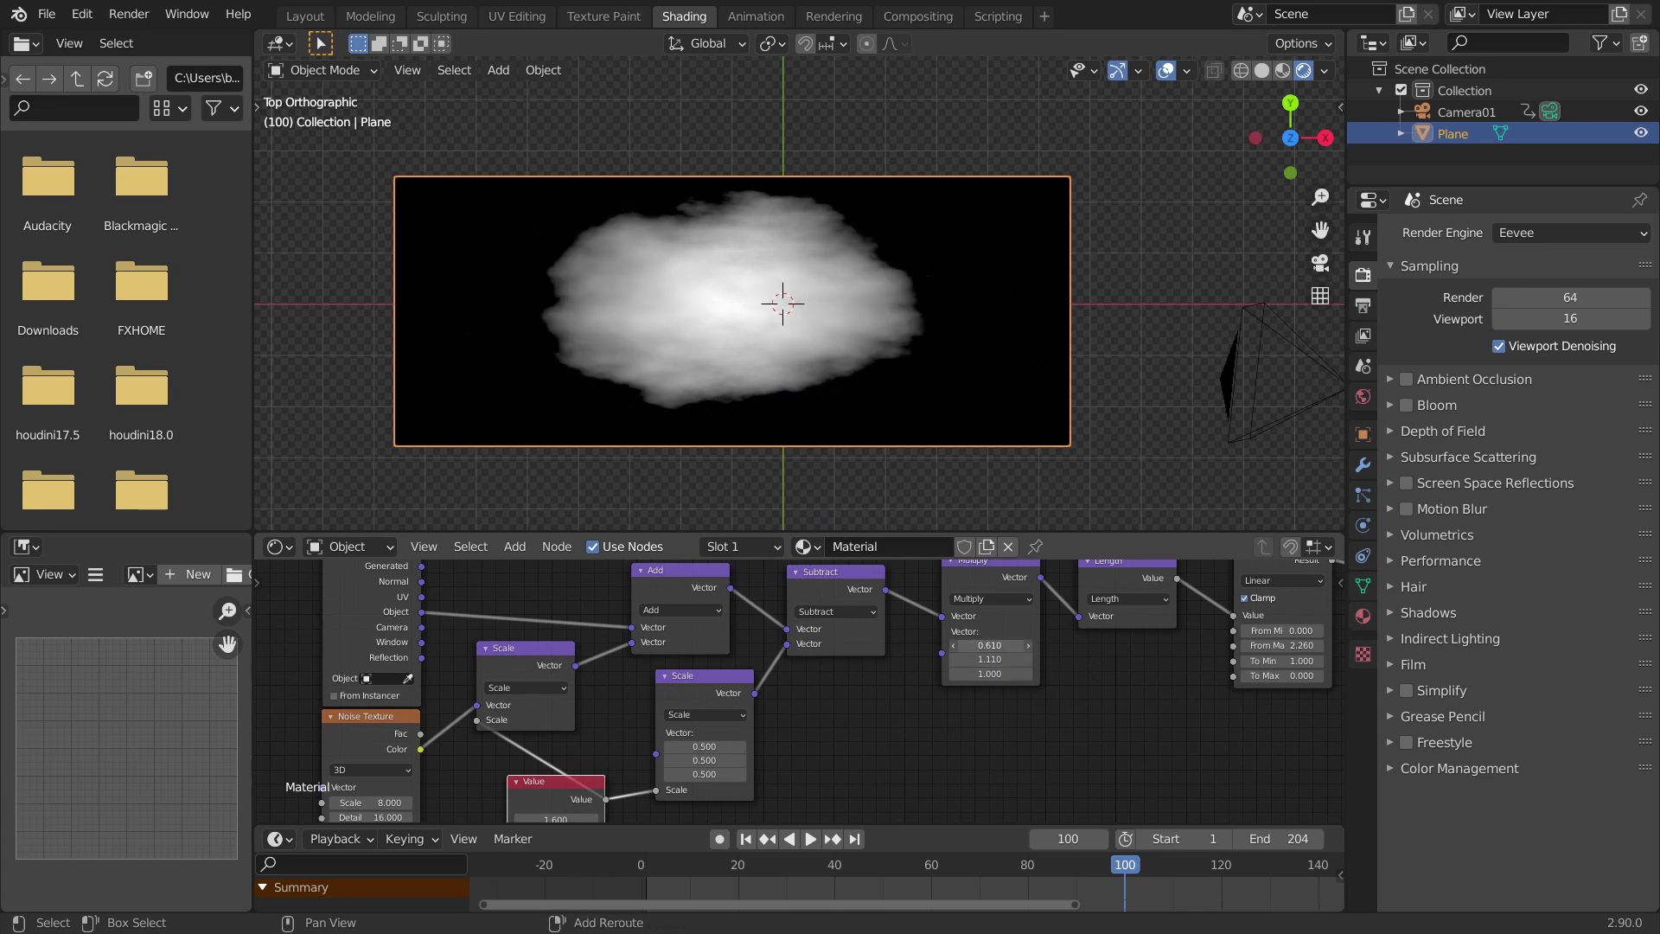
middle_drag(1190, 654, 833, 704)
mouse_move(939, 705)
mouse_down()
mouse_move(869, 705)
mouse_move(1072, 705)
mouse_move(908, 704)
mouse_up()
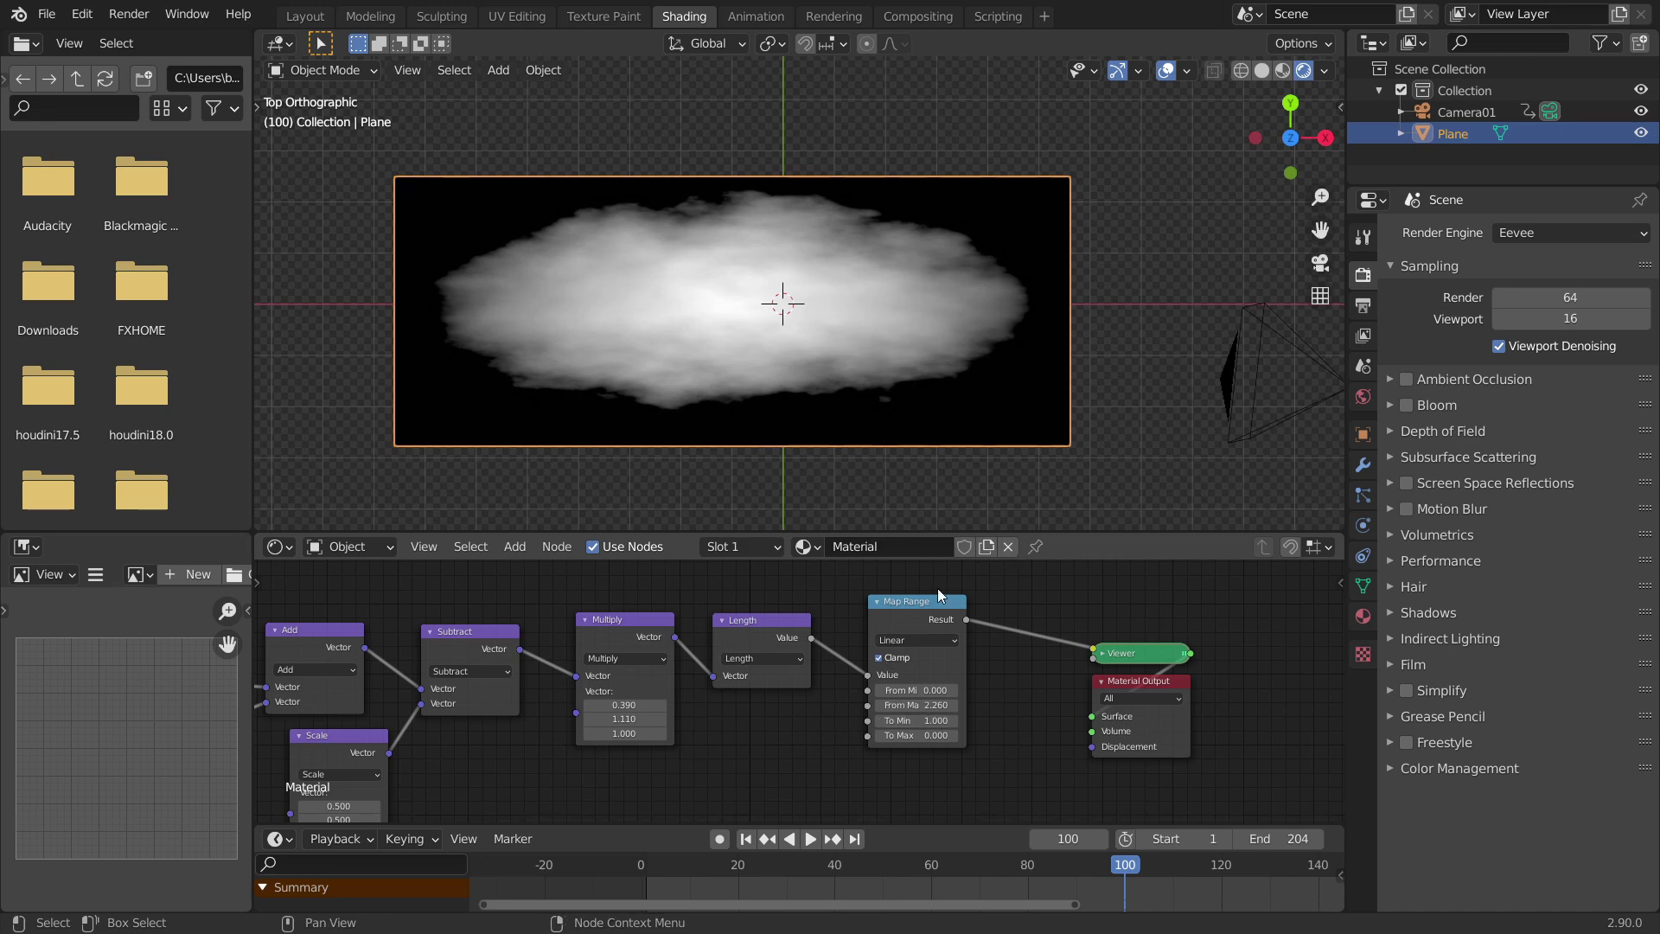
View the noisy mask through the tracked camera at frame 28 and save the file
middle_drag(486, 657, 887, 598)
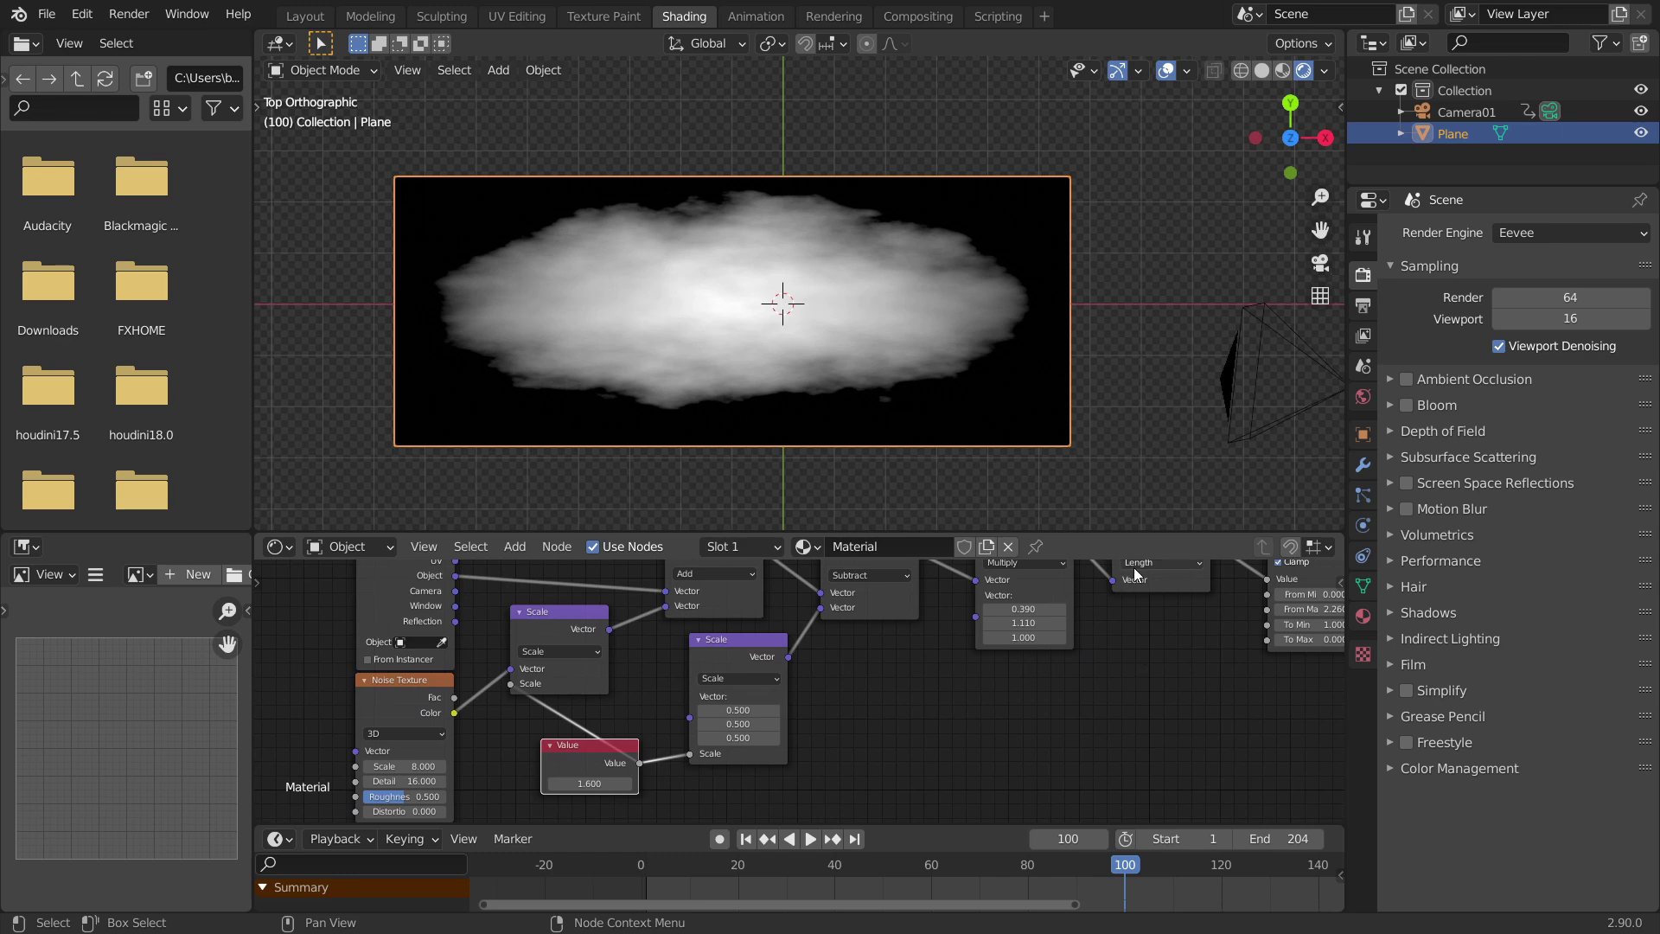
middle_drag(1304, 267, 1321, 270)
click(1320, 264)
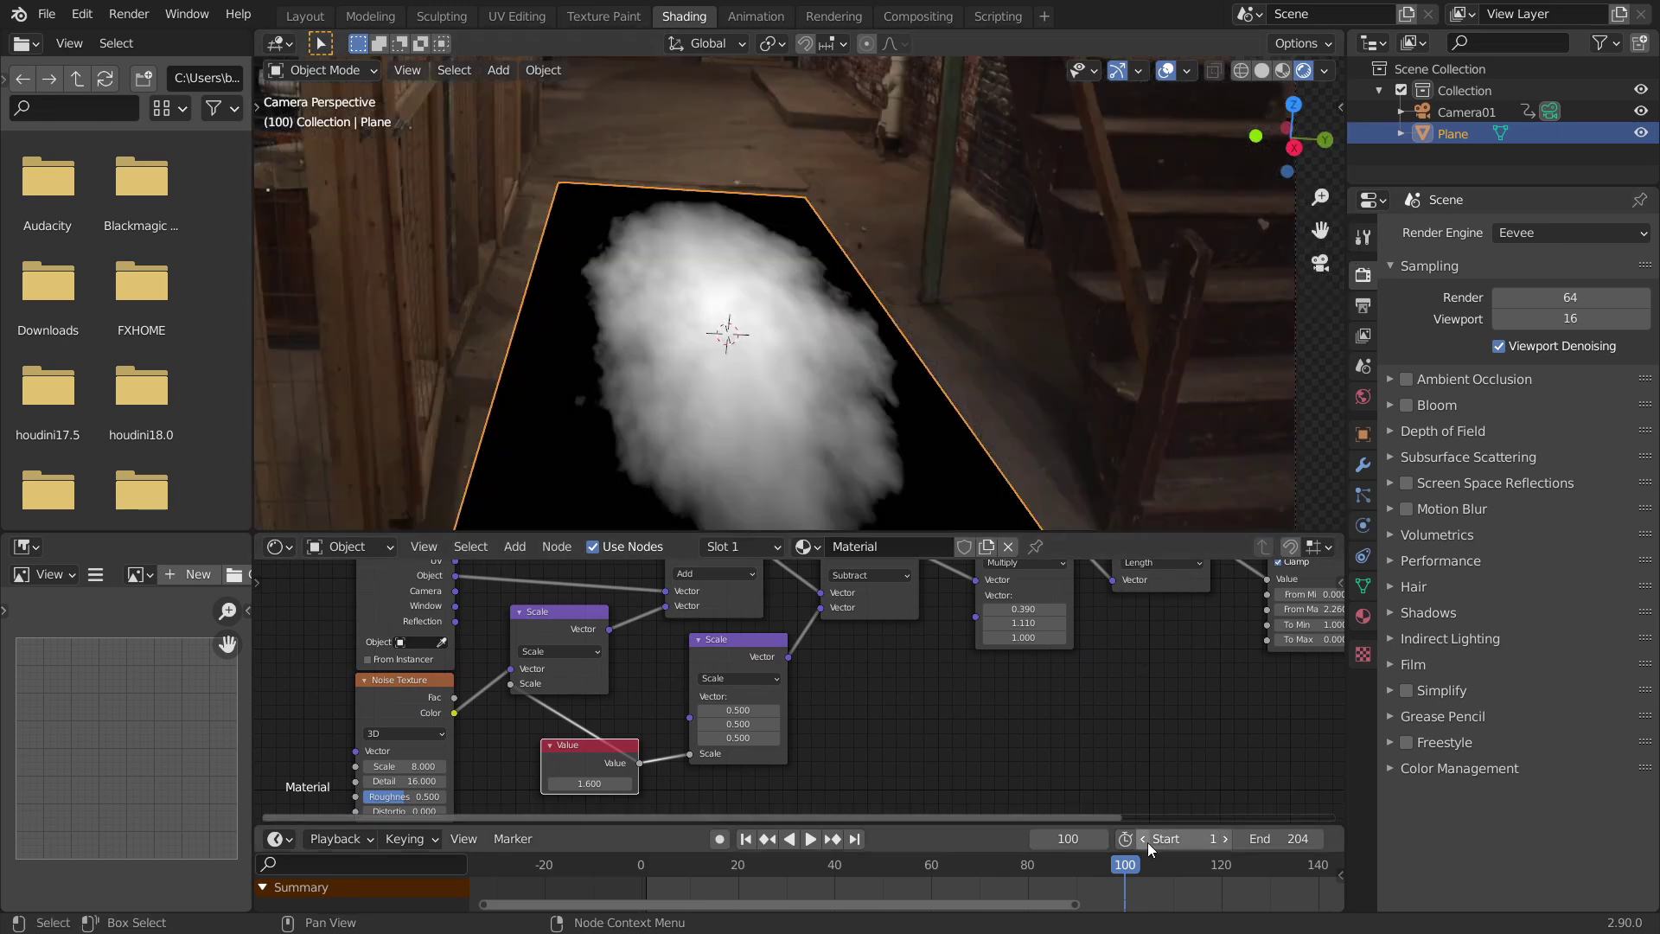
drag(1111, 863, 776, 867)
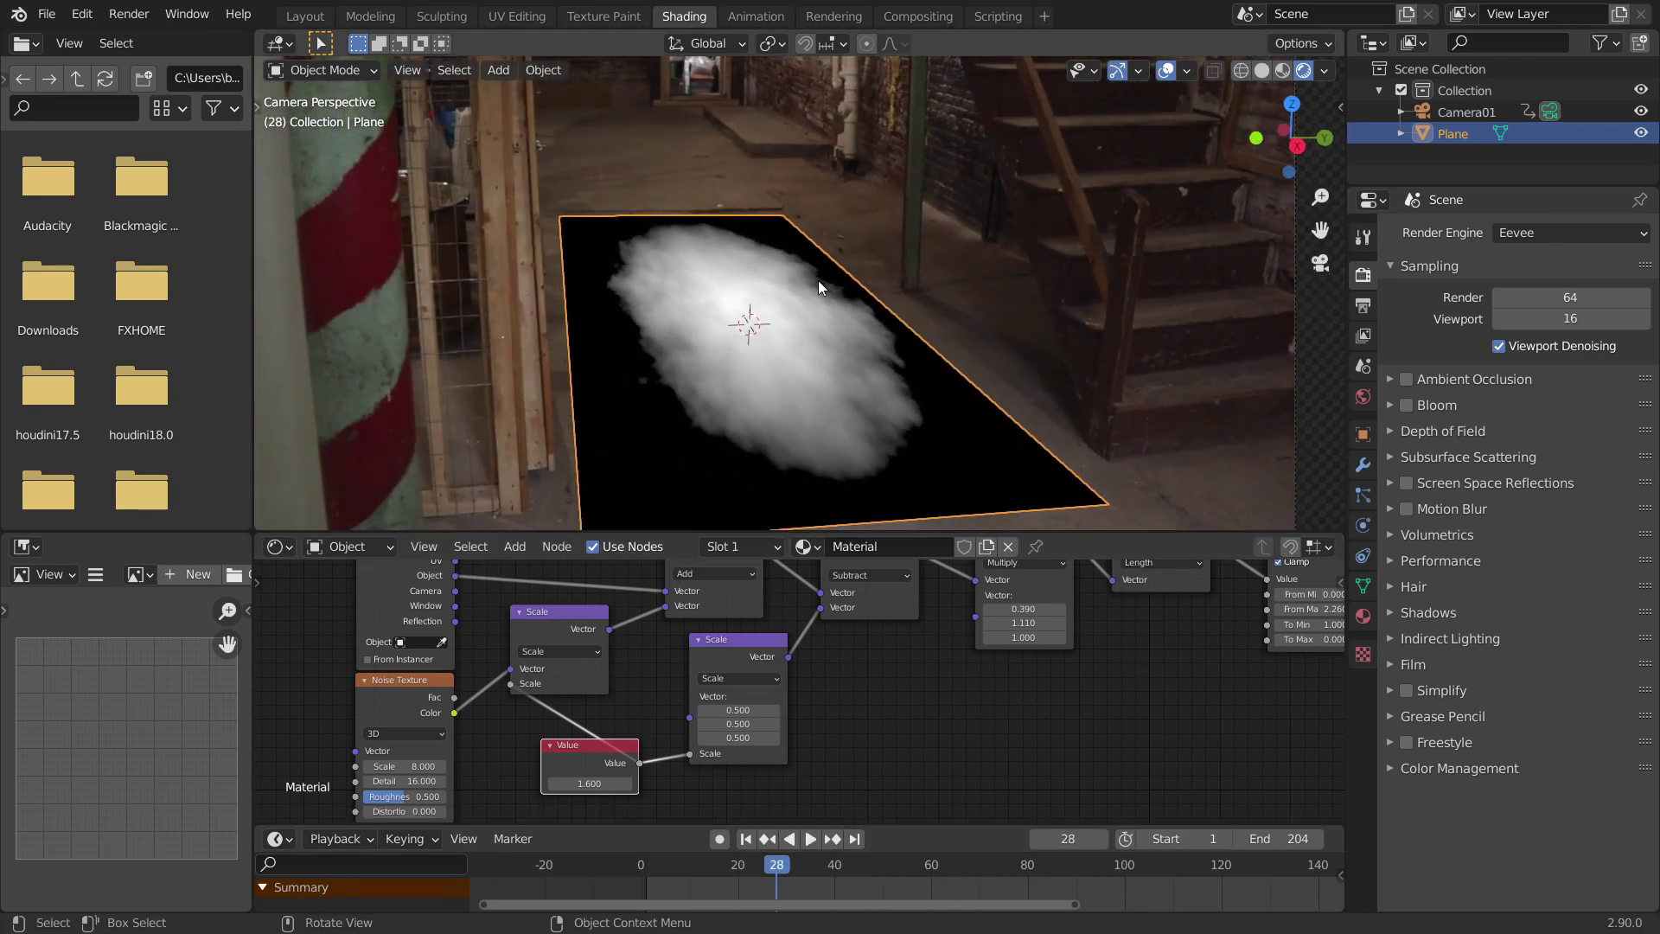
key(ctrl+s)
Switch the render engine to Cycles, leaving the feature set at Supported
click(1572, 231)
click(1504, 304)
click(1536, 263)
click(1529, 253)
click(1537, 257)
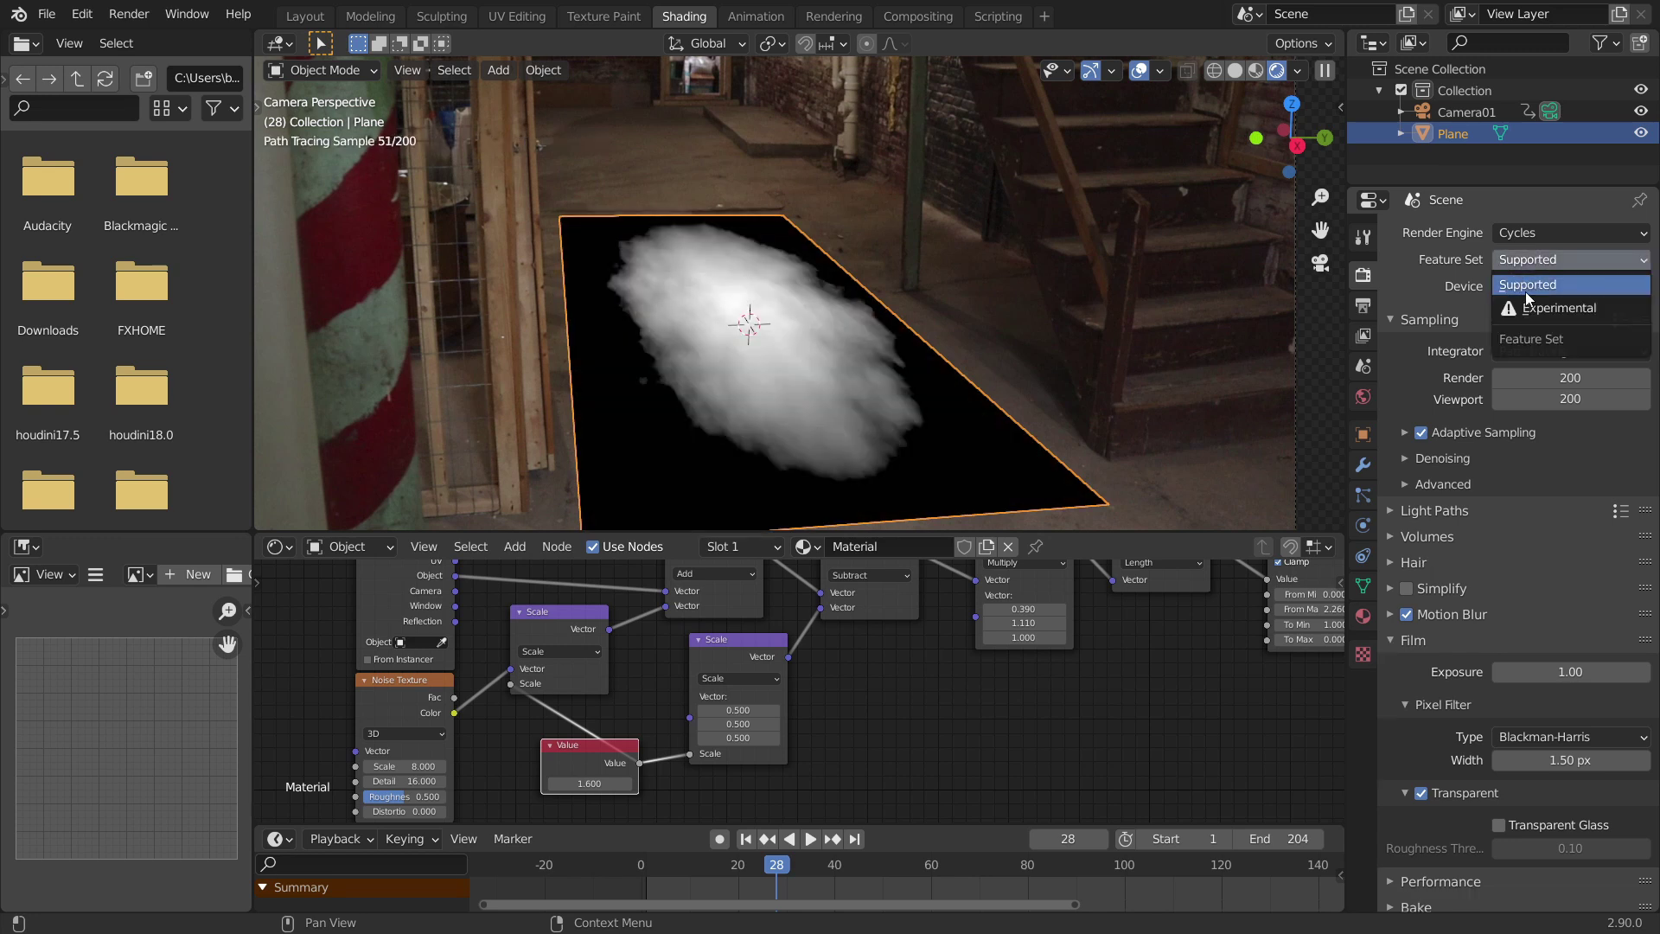
click(1587, 257)
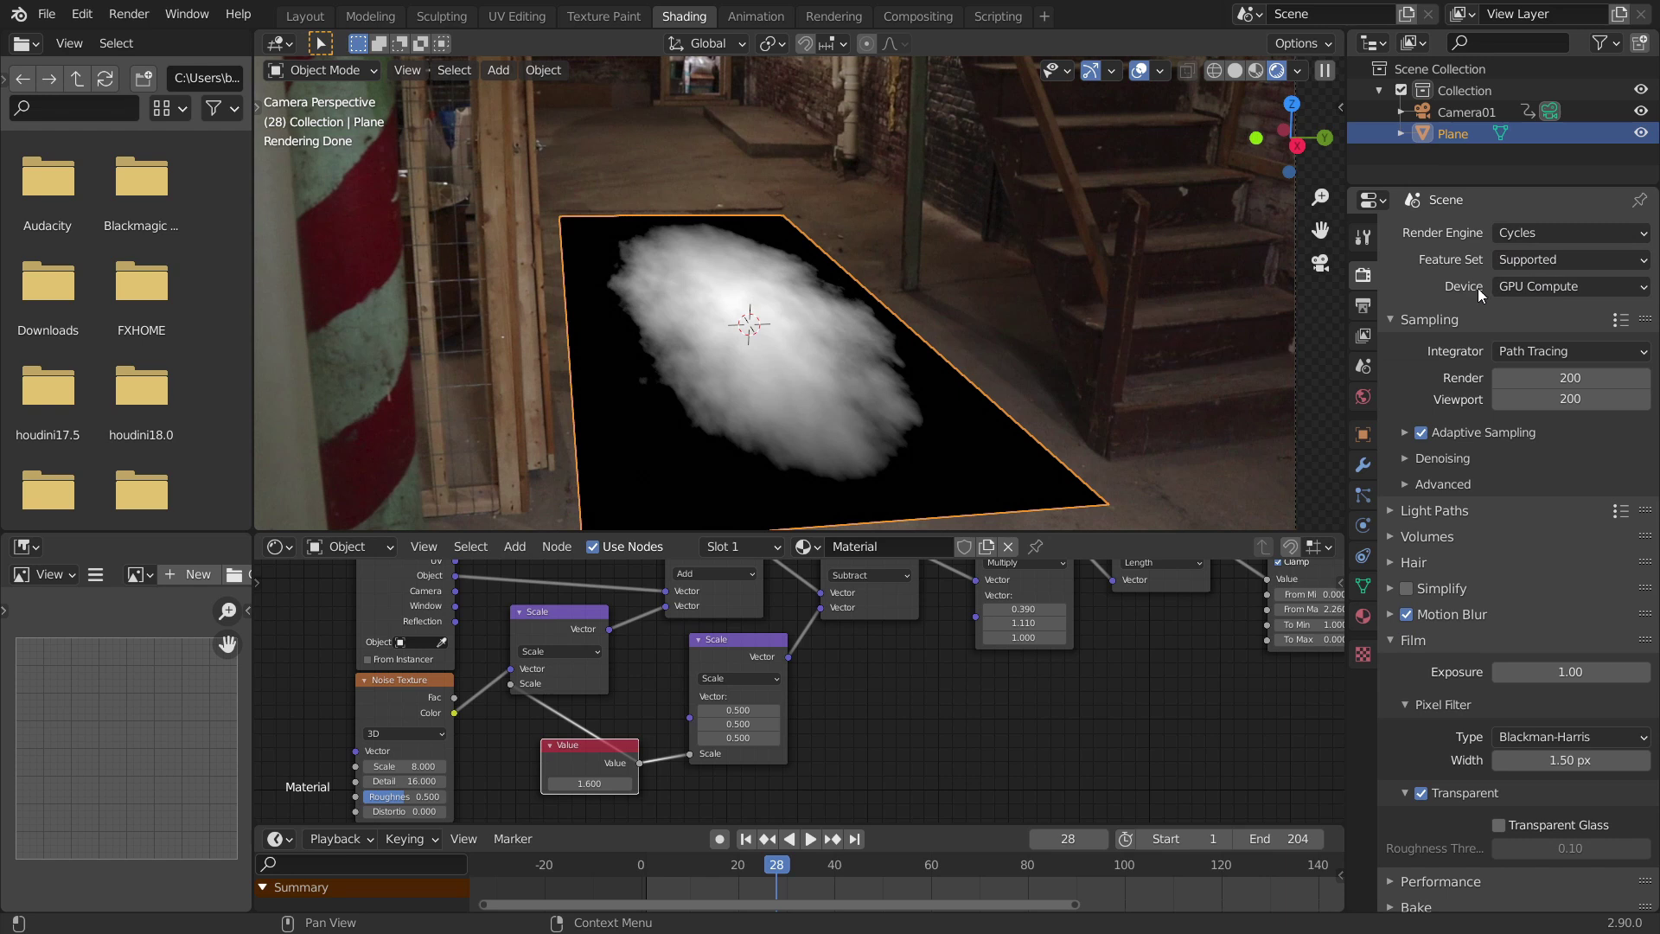
Move the Viewer and Material Output nodes farther from Map Range and add a Displacement node between them
middle_drag(1170, 675, 623, 749)
drag(1140, 723, 974, 624)
key(g)
click(1206, 619)
key(shift+a)
click(1007, 594)
text(disp)
key(Return)
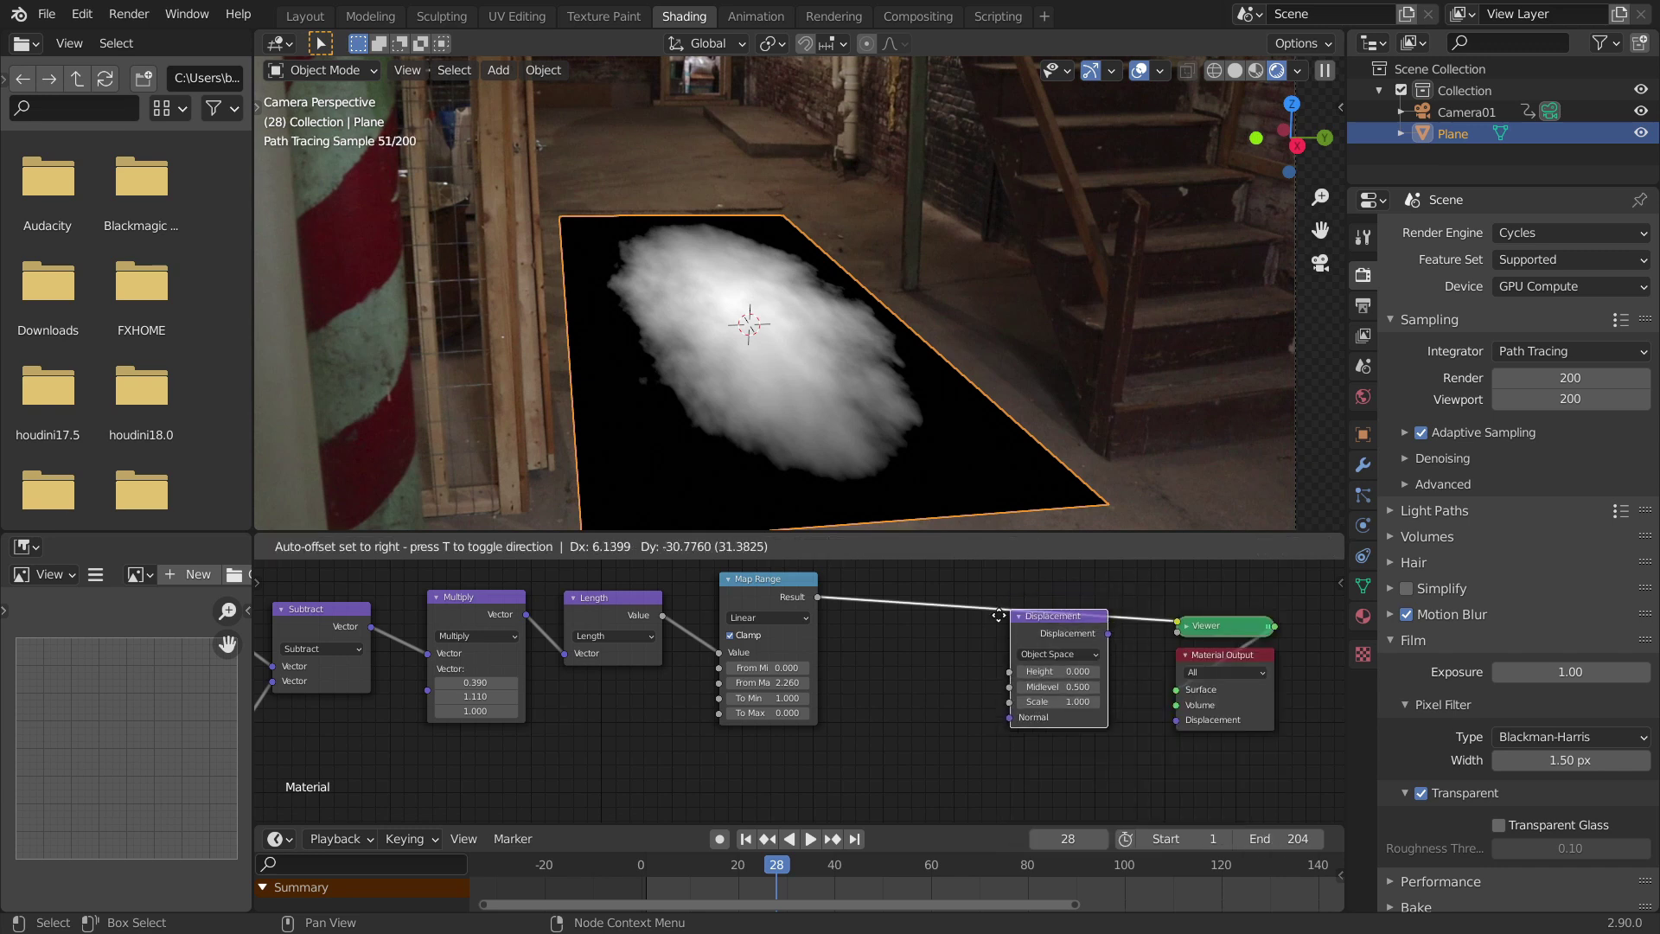
click(958, 684)
Connect Map Range's Result to the Displacement node's Height, and its output to Material Output's Displacement
click(770, 592)
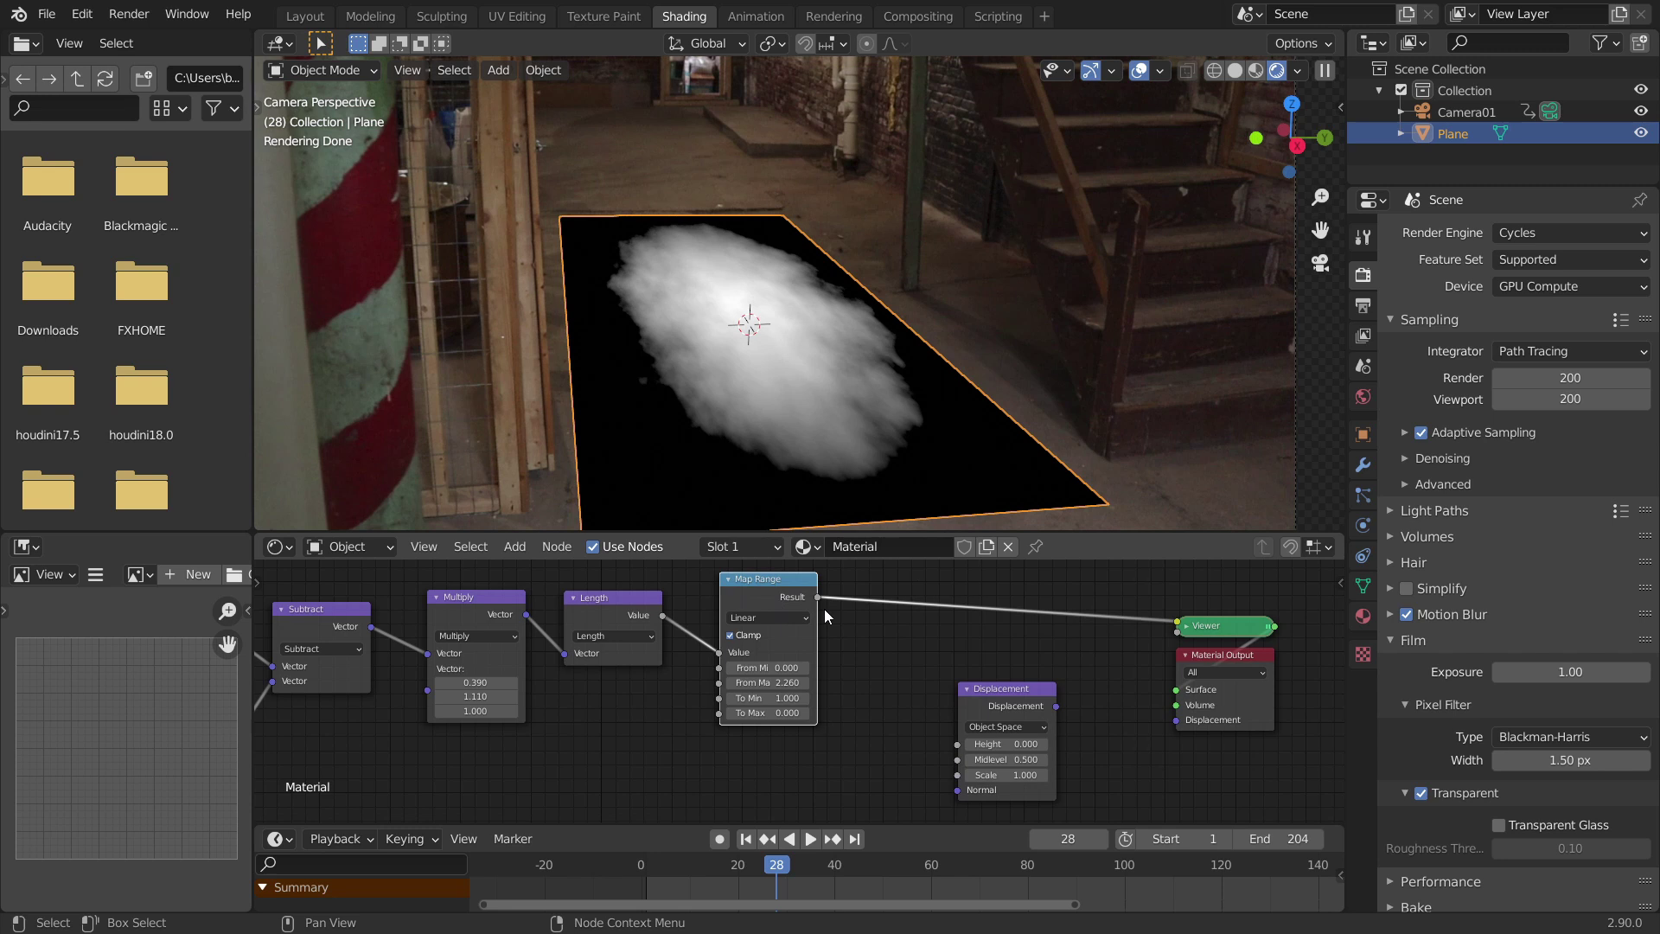
drag(818, 595, 957, 744)
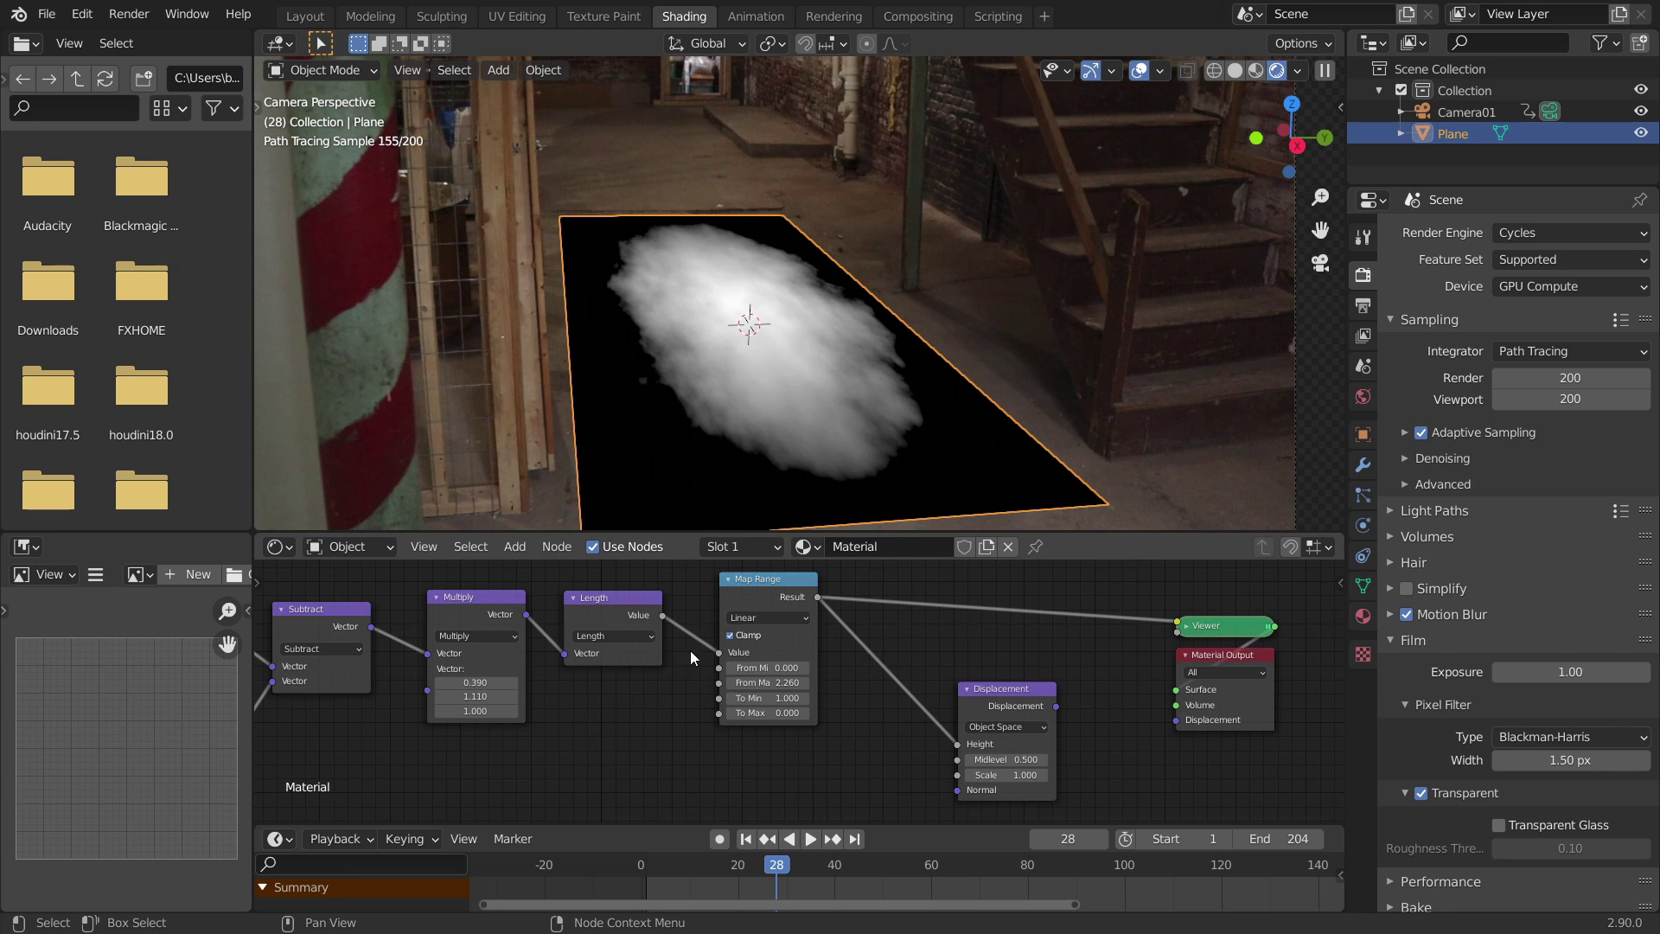
drag(1056, 706, 1180, 719)
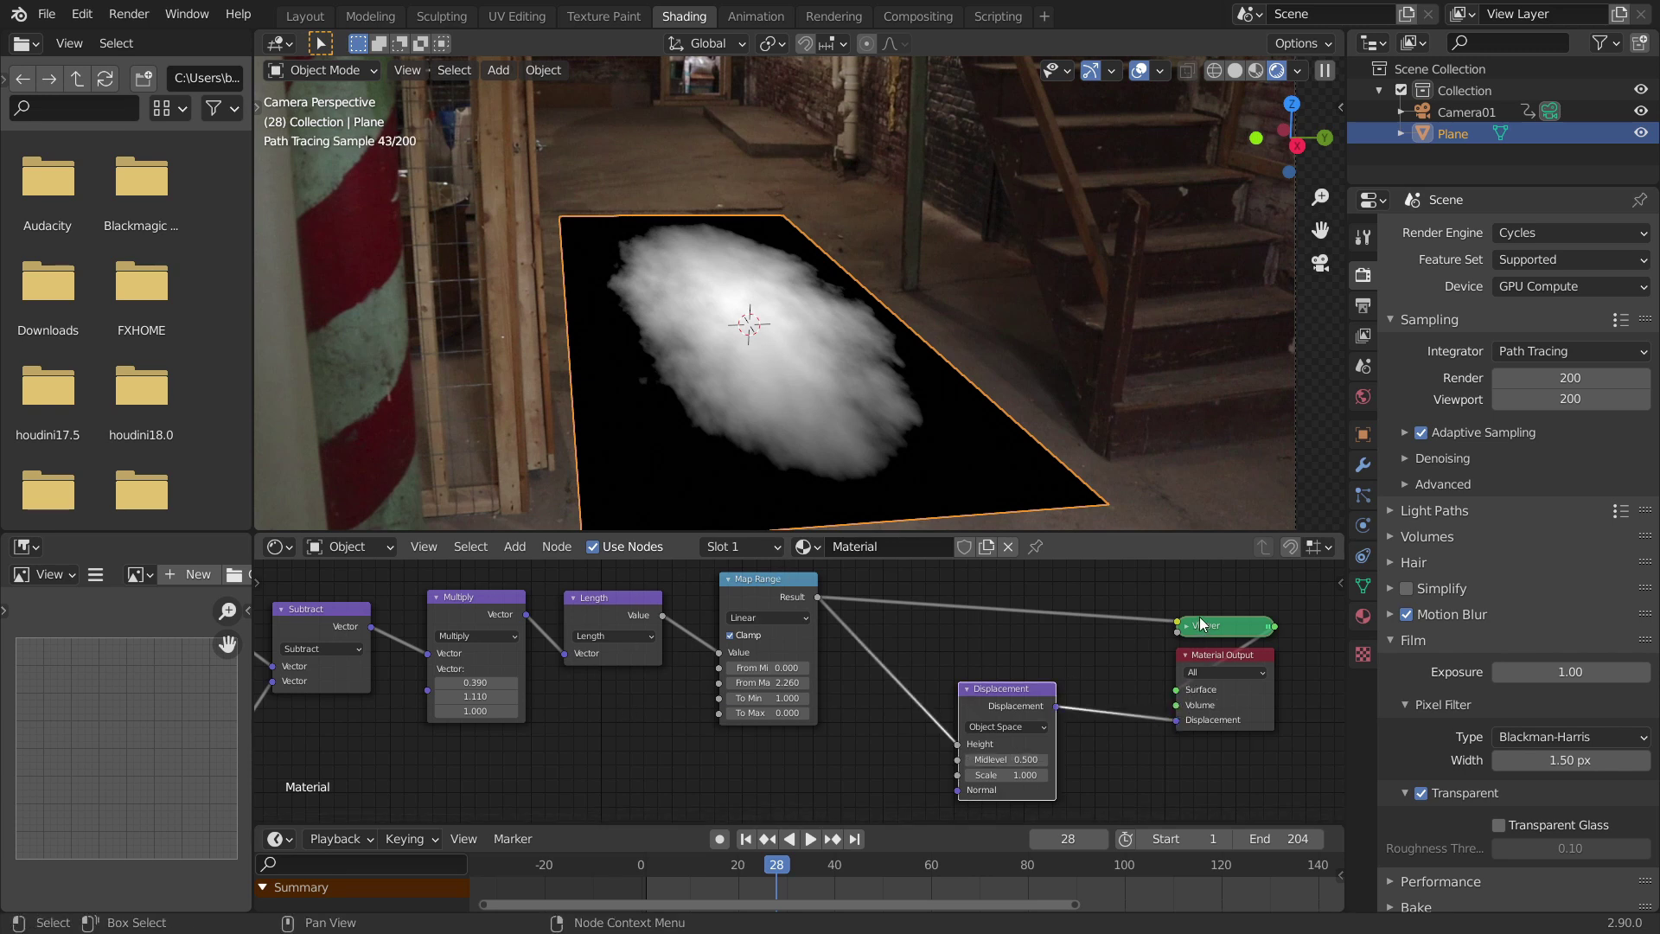
Delete the Viewer node and add a Diffuse BSDF connected to Material Output's Surface
key(x)
middle_drag(877, 616, 823, 735)
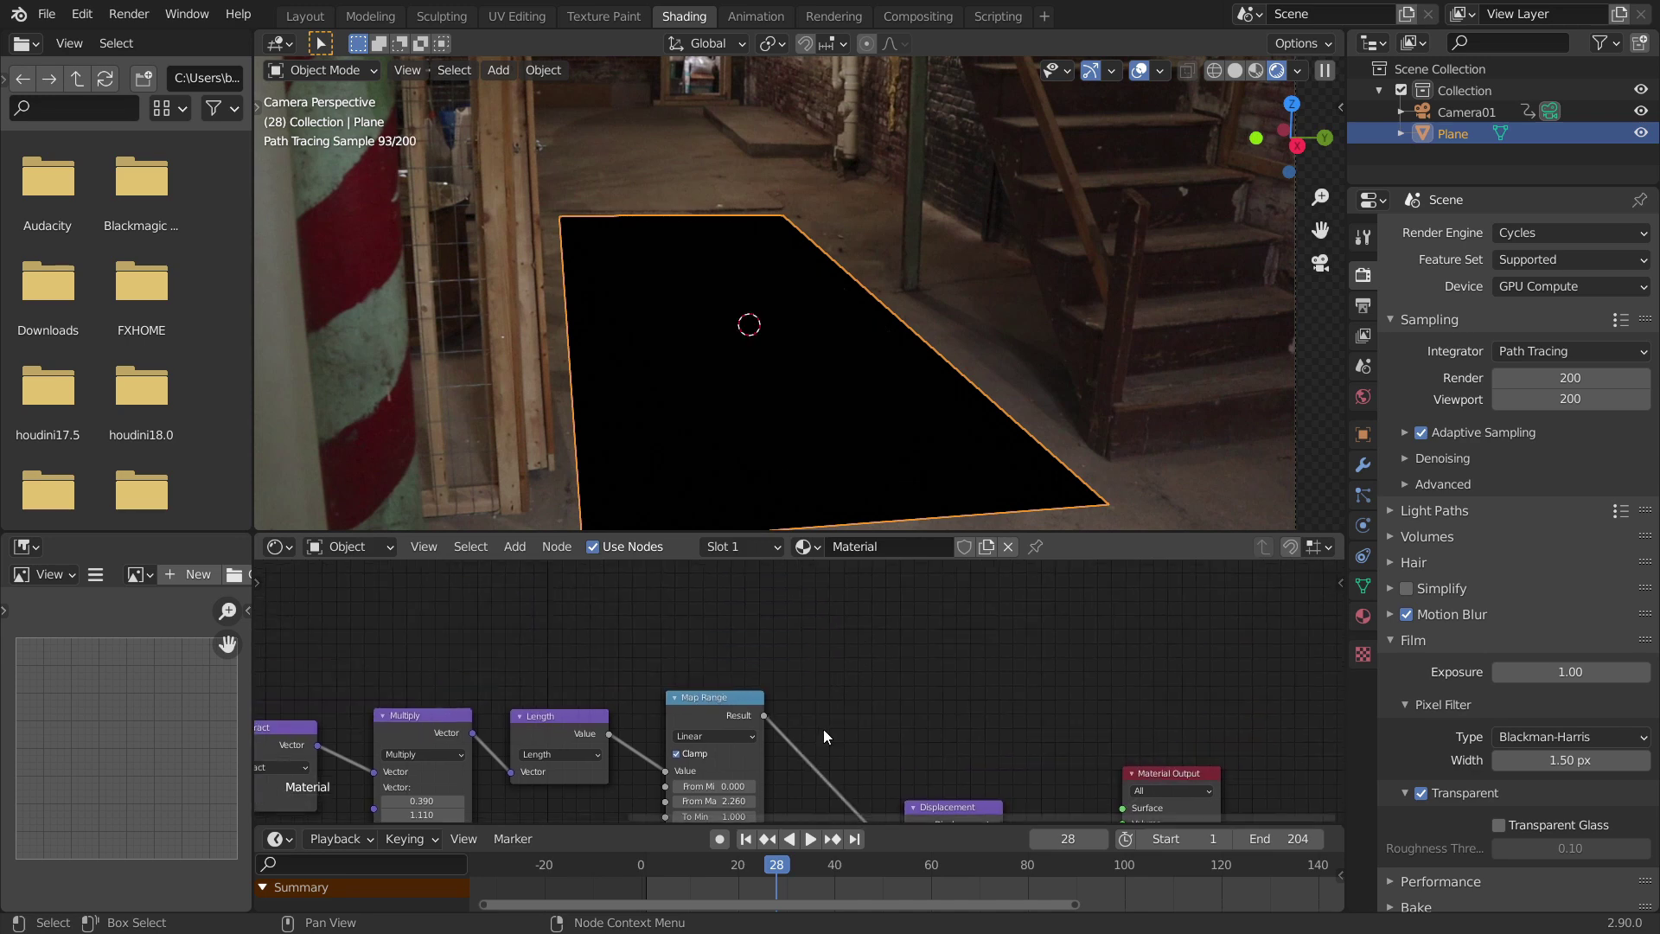
key(shift+a)
click(837, 649)
text(diff)
key(Return)
click(851, 642)
ctrl+shift+click(851, 647)
Try lighting the displaced plane with a point light raised above it, and delete the light
middle_drag(825, 397, 681, 434)
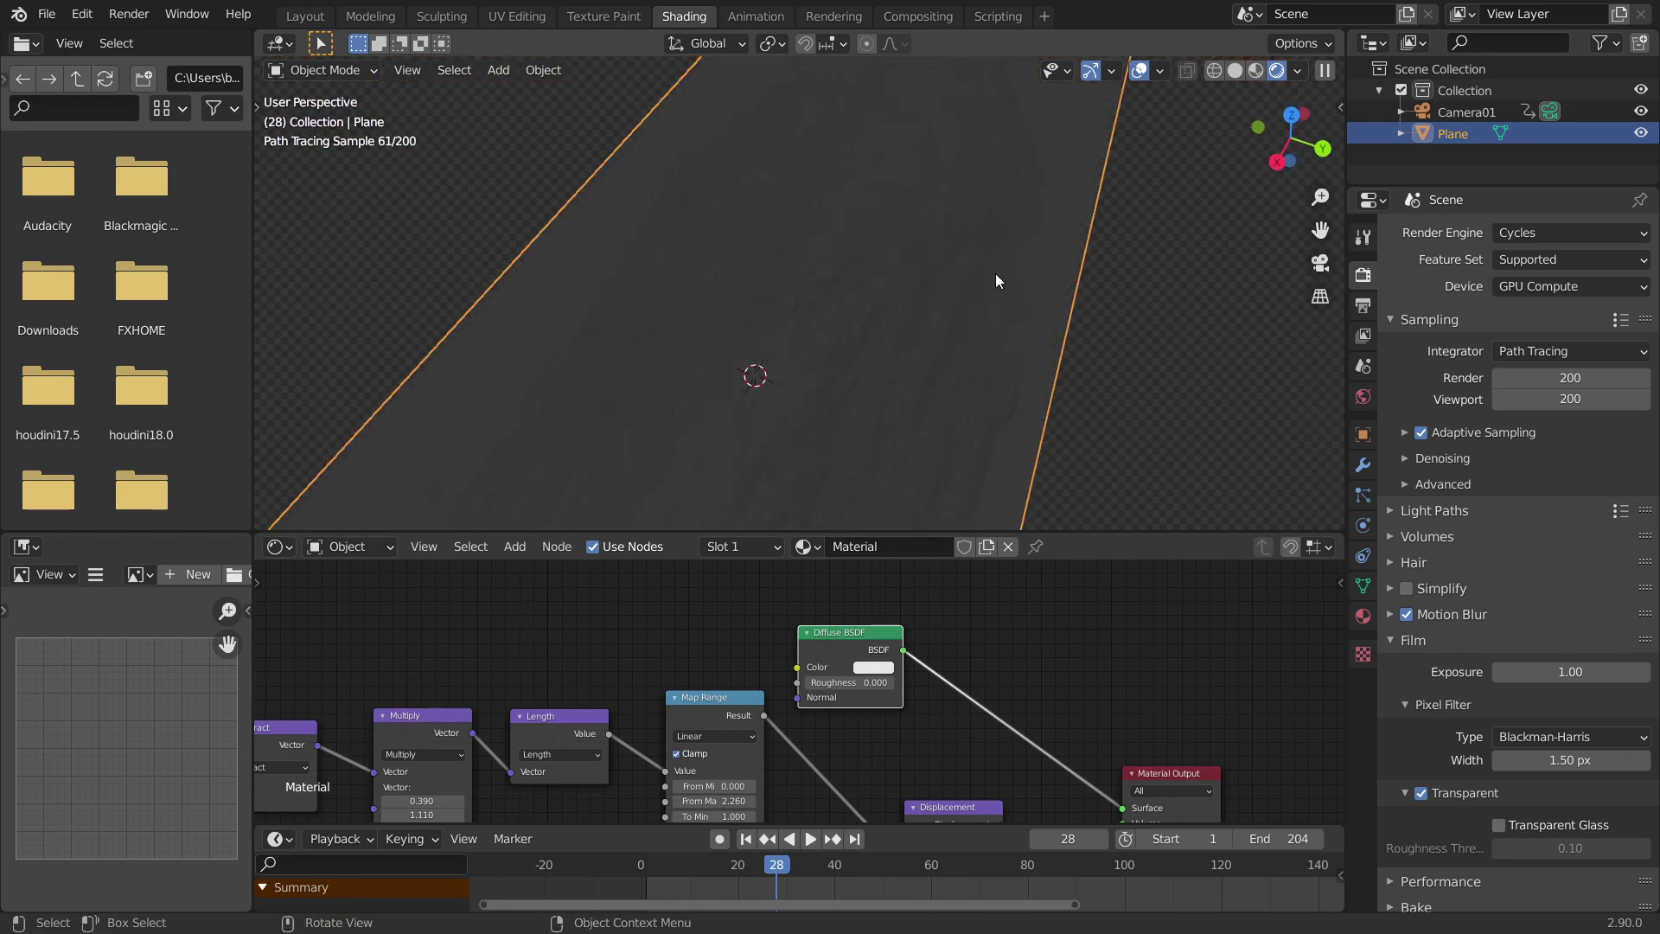
click(1323, 263)
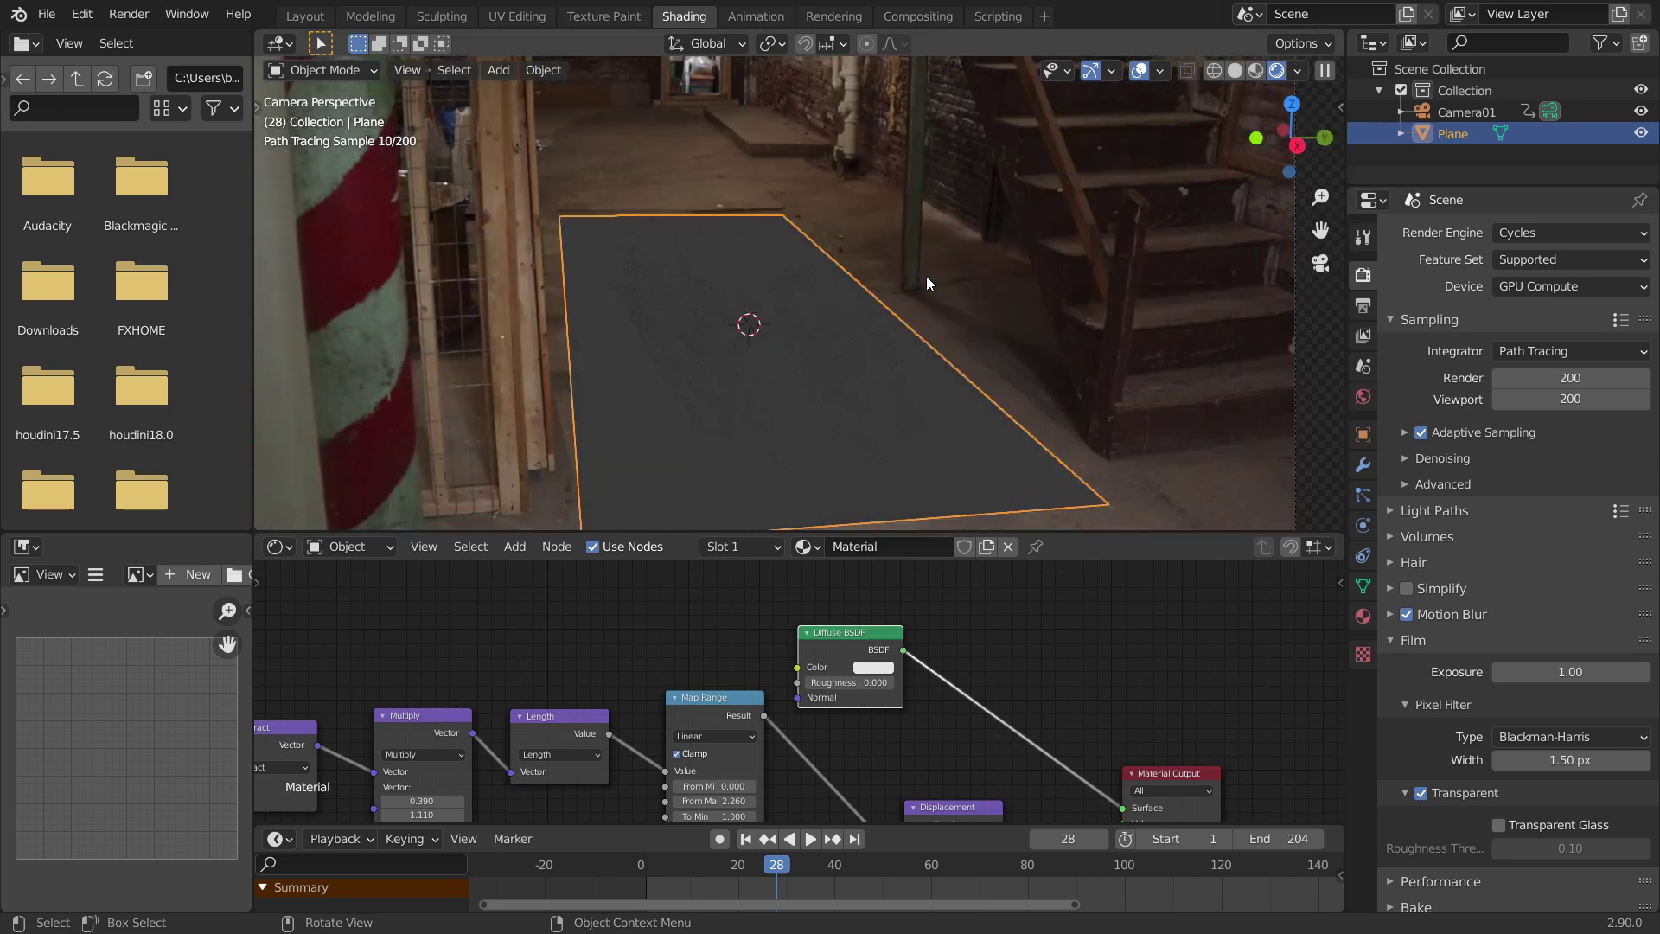
scroll(854, 303, down, 1)
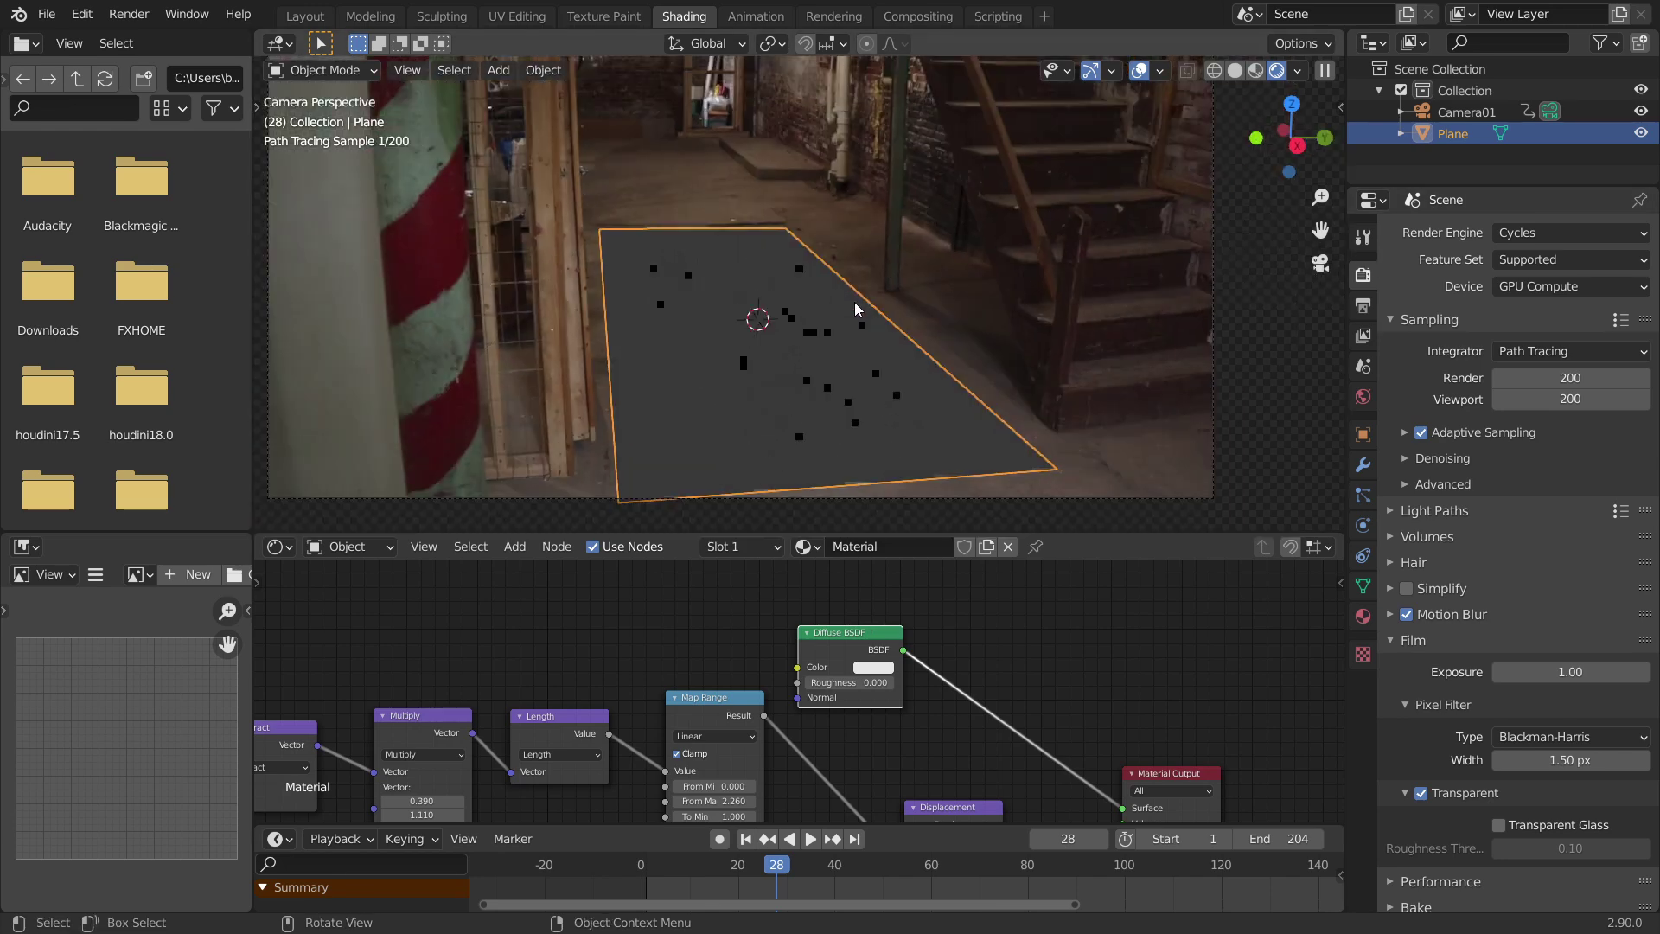
key(shift+a)
mouse_move(775, 568)
click(886, 564)
key(g)
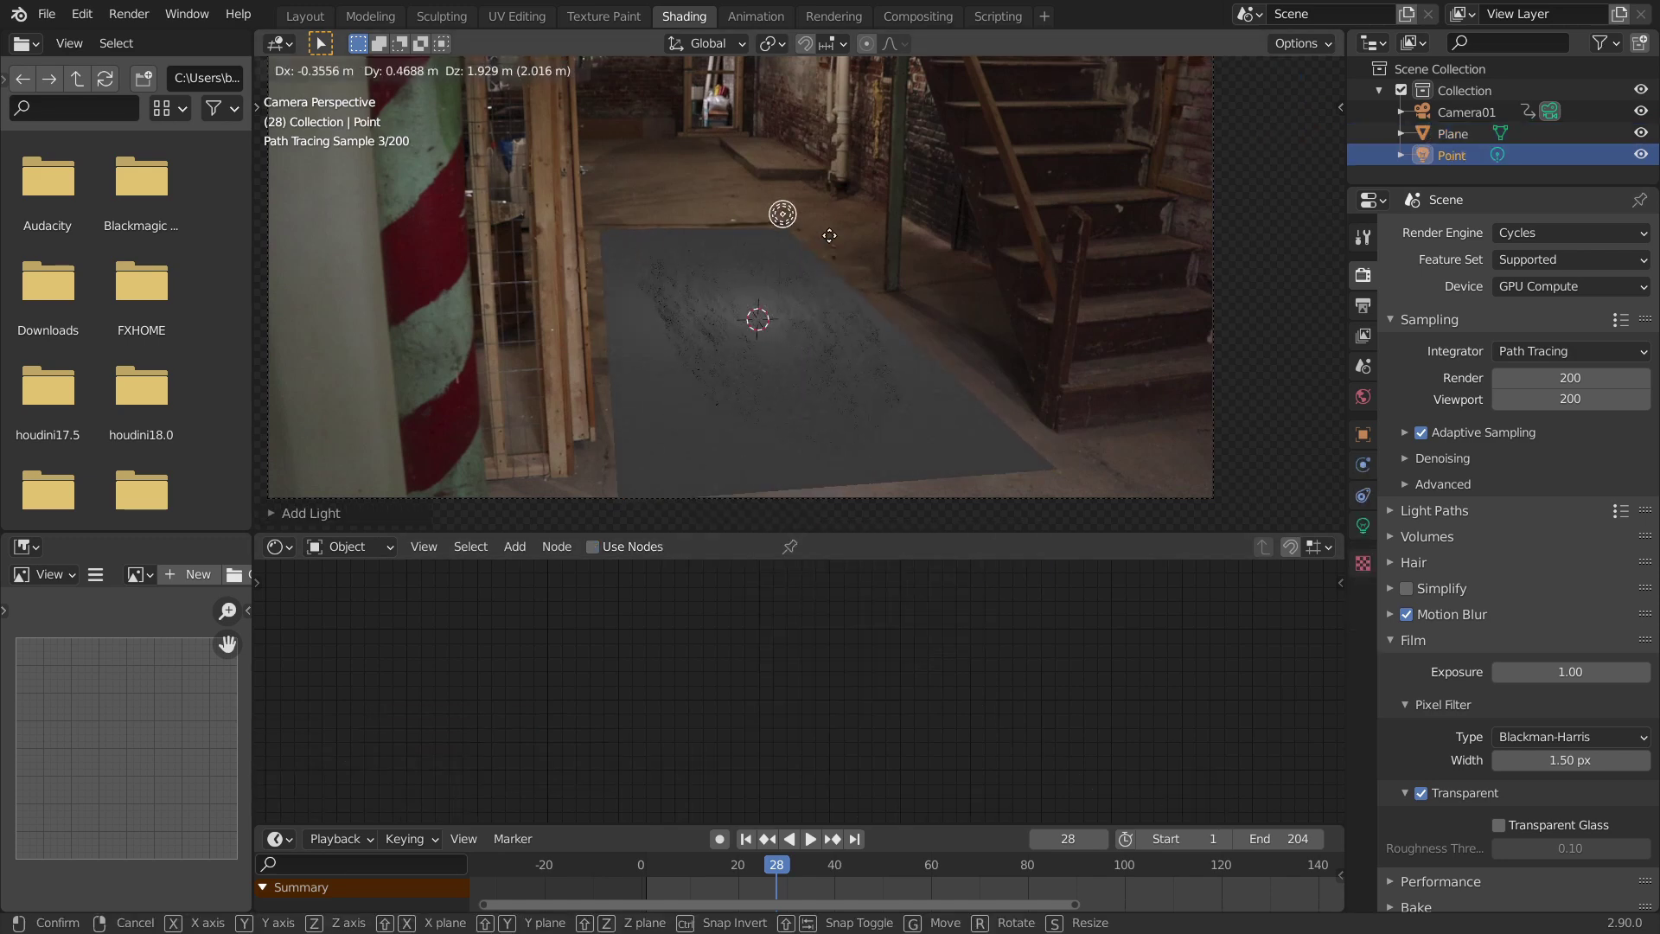
click(830, 210)
key(x)
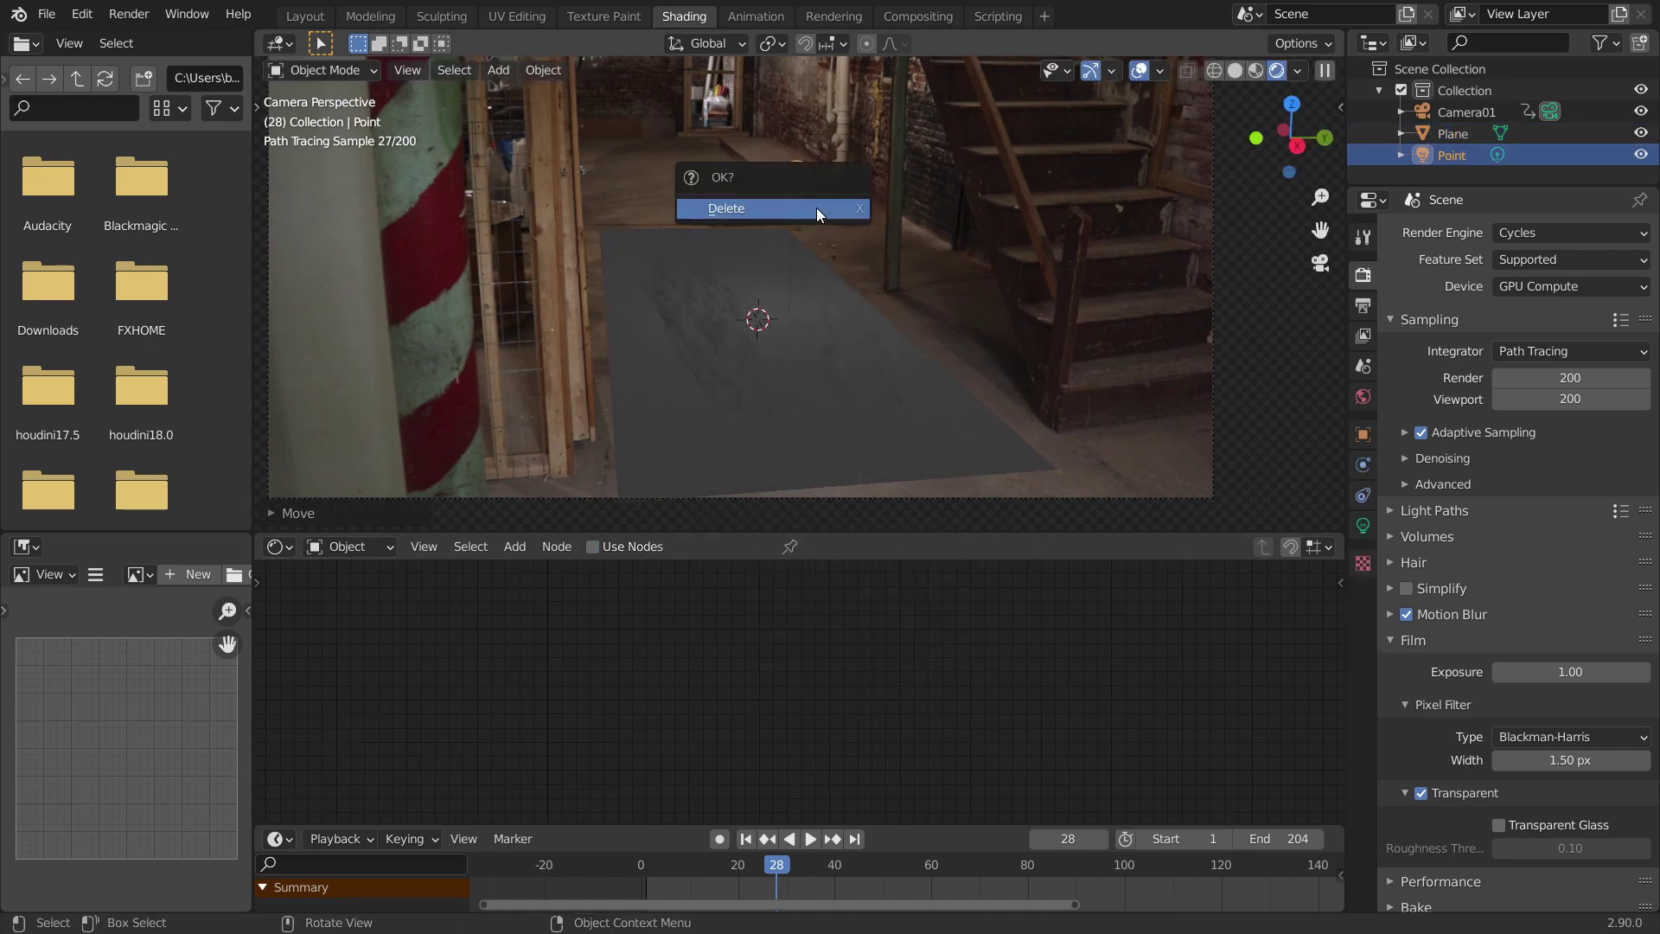
click(816, 208)
Set the surface displacement method in the plane's material settings to Displacement and Bump
click(821, 310)
middle_drag(1035, 718, 886, 614)
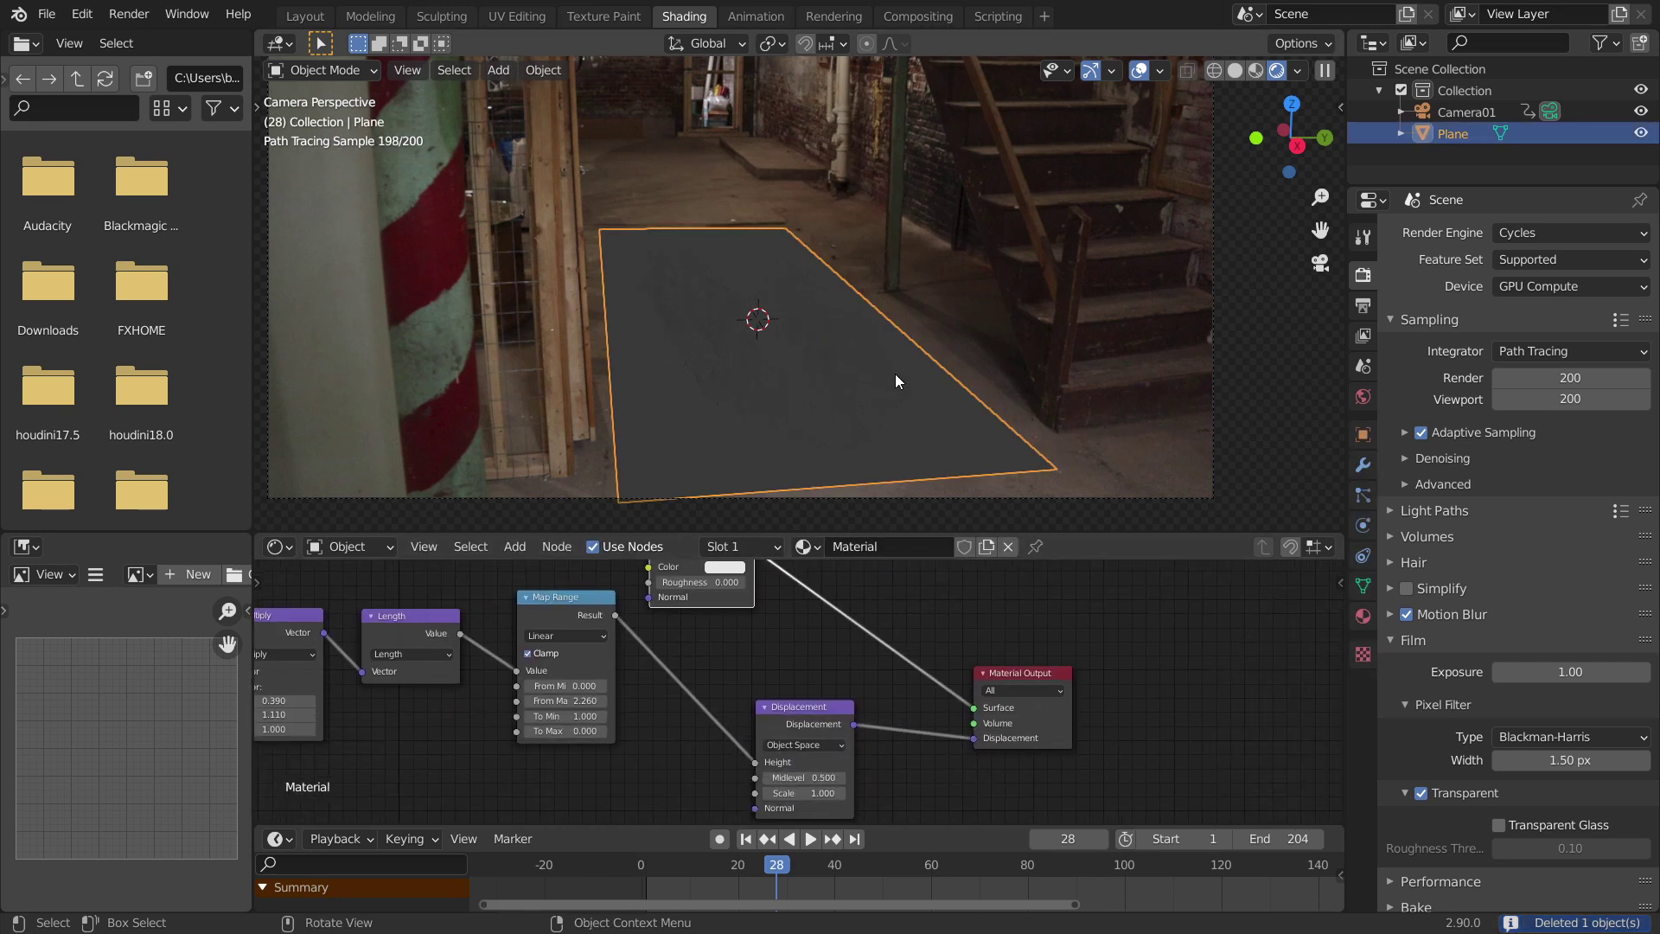
click(1363, 618)
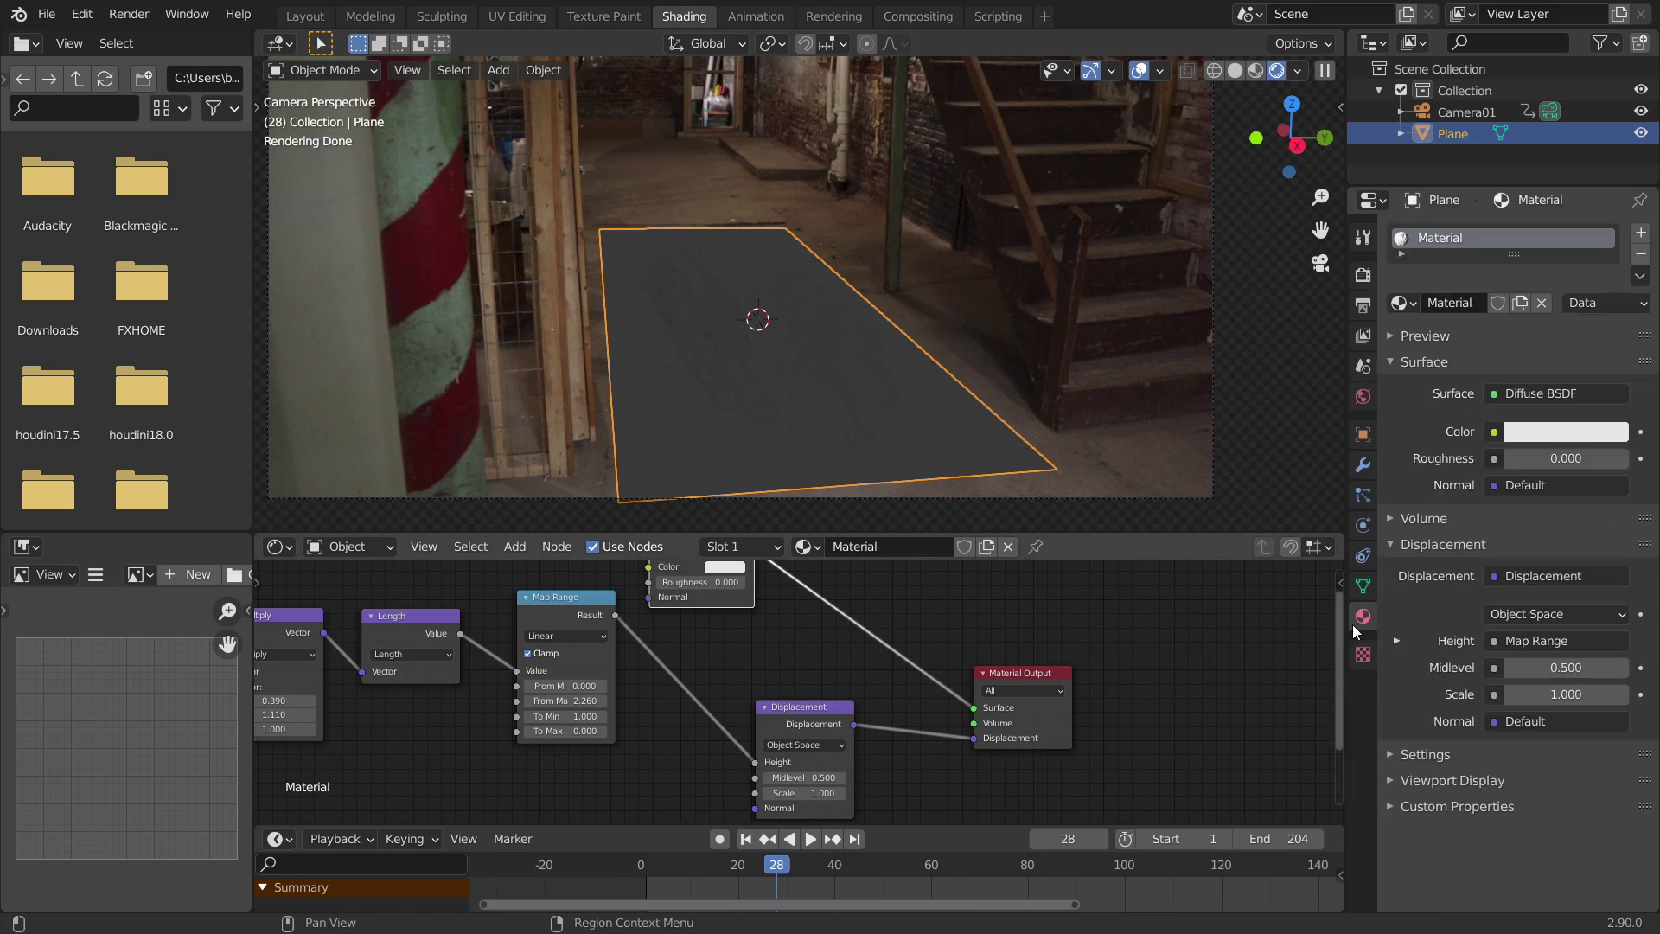
click(1430, 756)
scroll(1460, 757, down, 5)
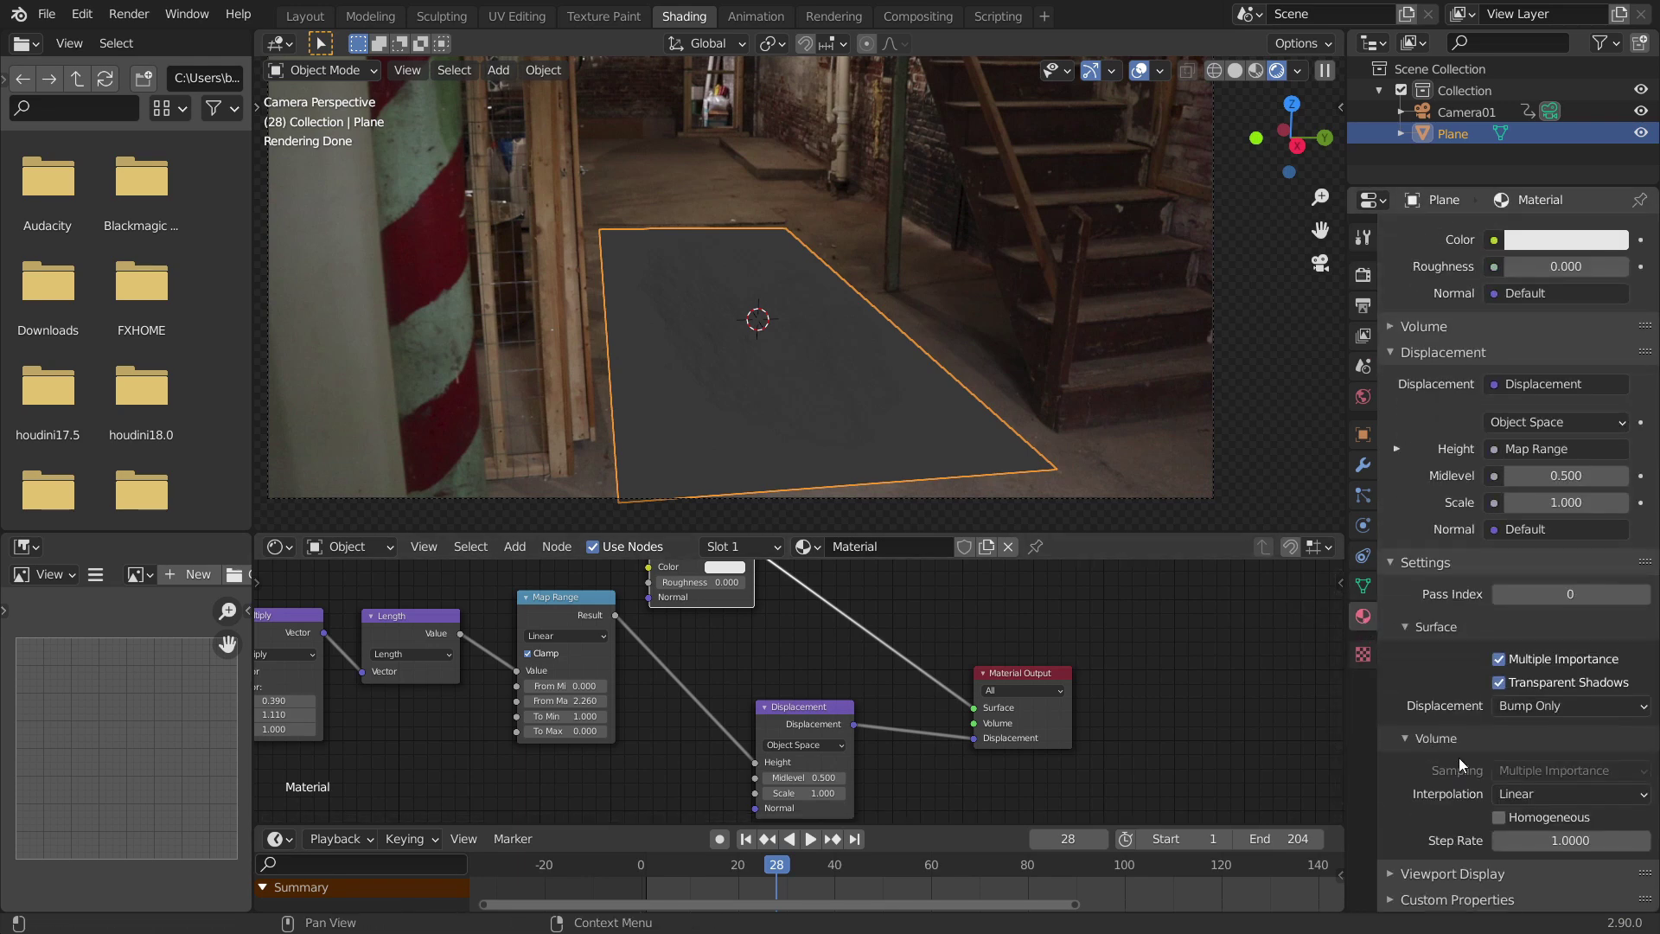
click(1533, 707)
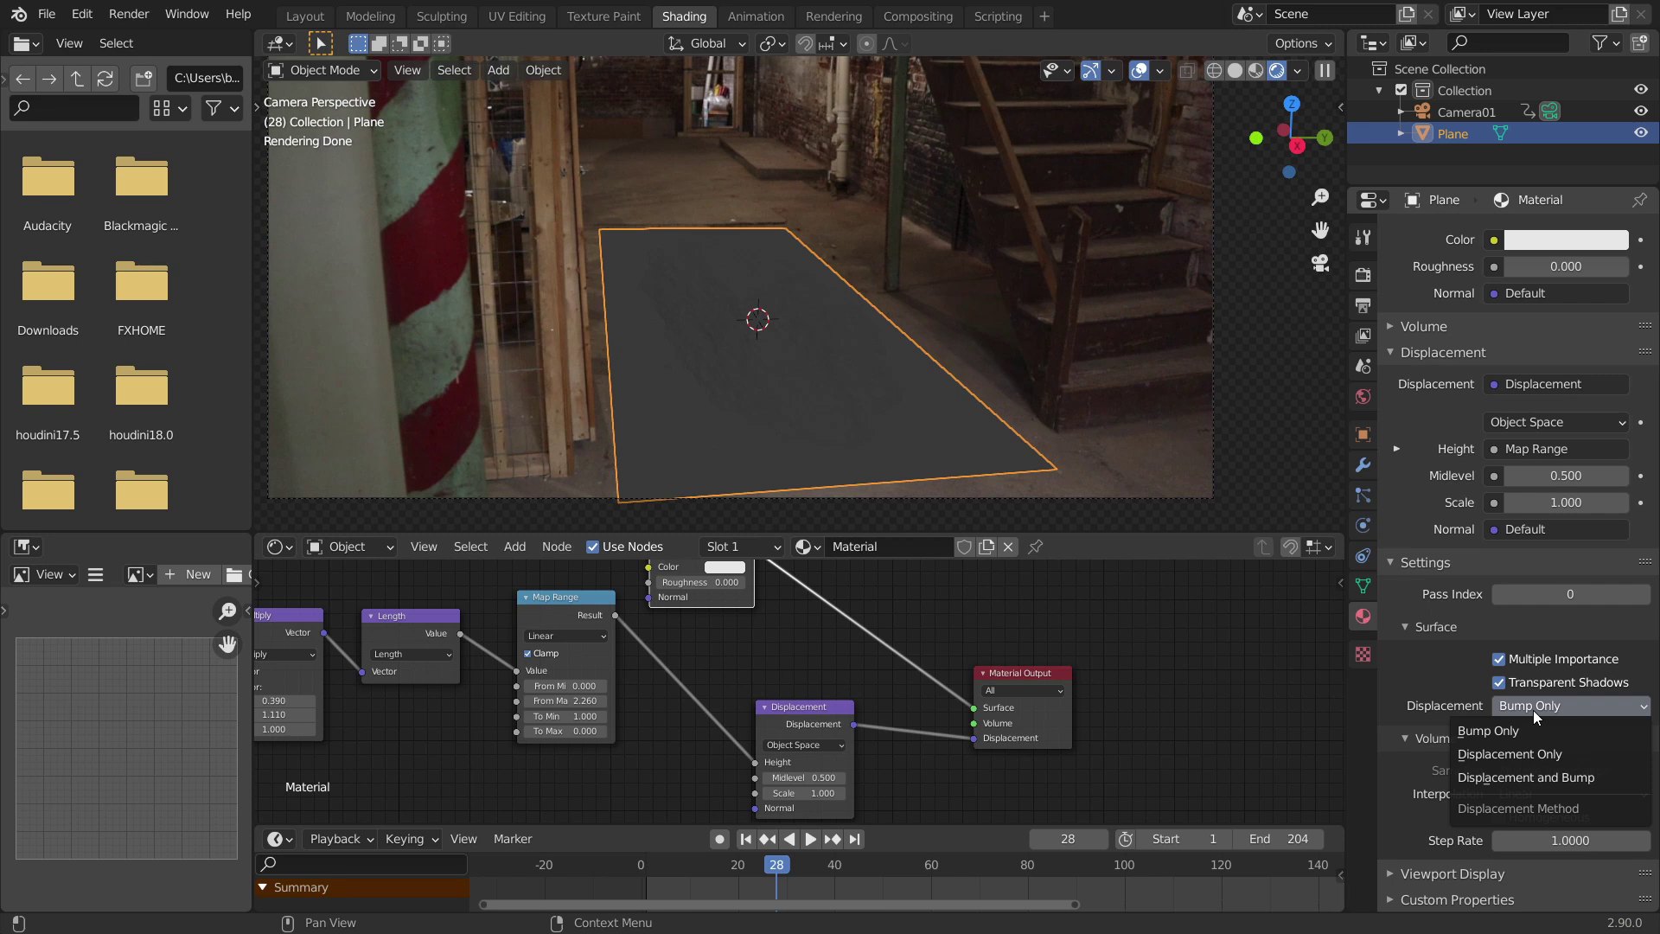
click(1508, 776)
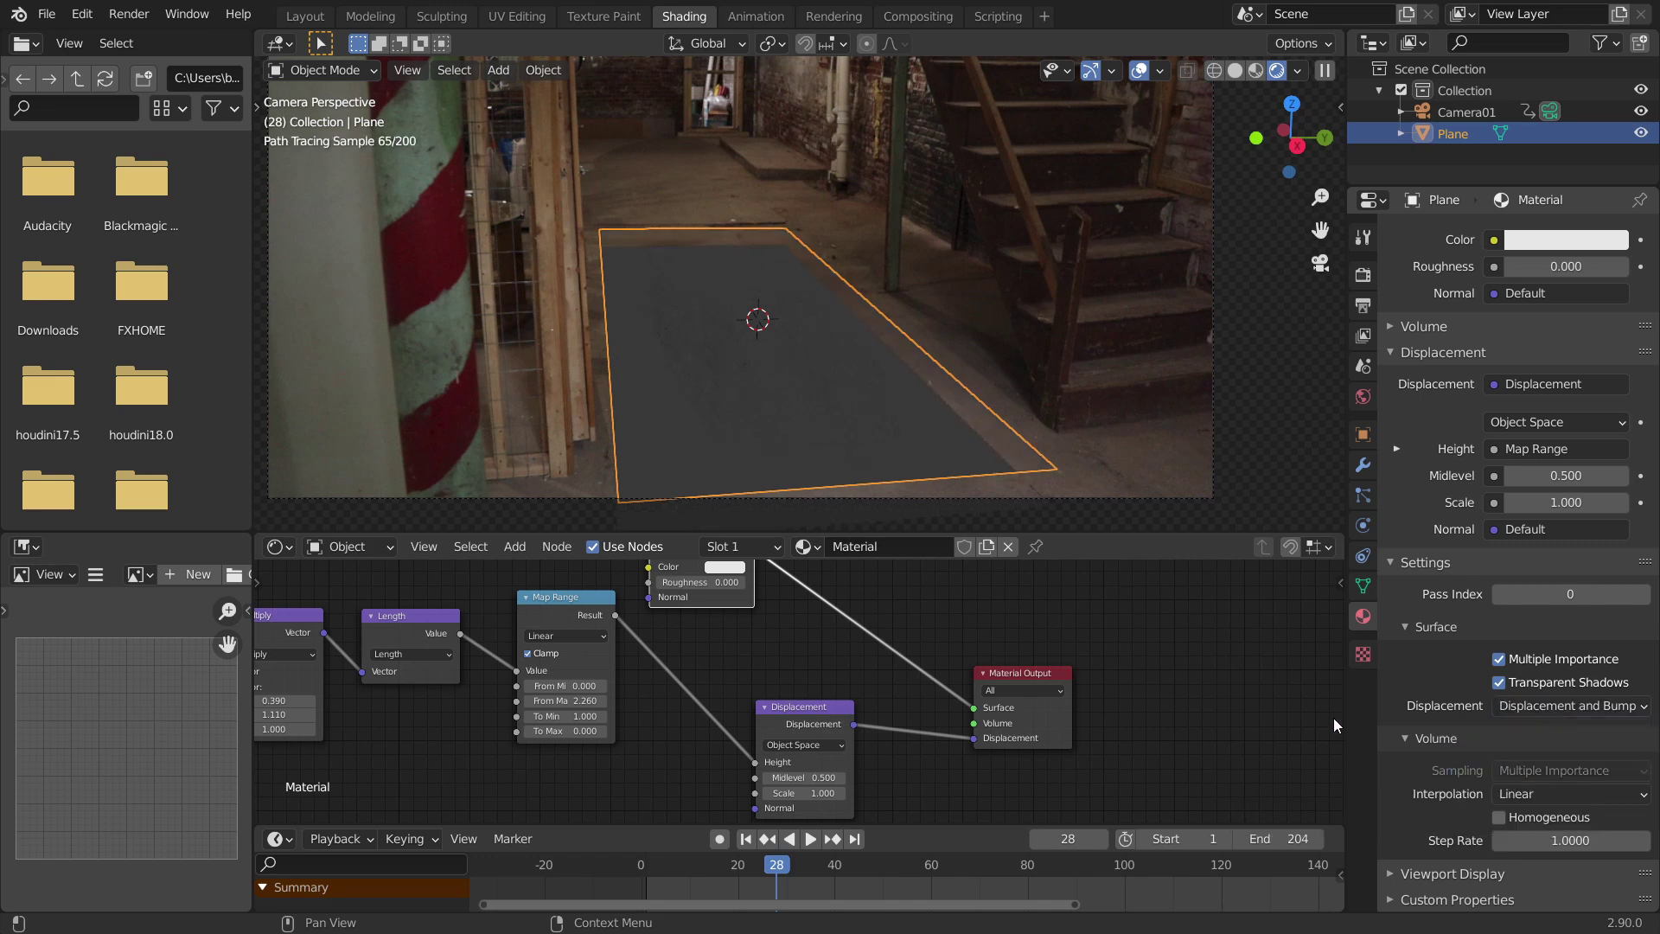
Set the Displacement node's Midlevel to 0
middle_drag(863, 377, 983, 391)
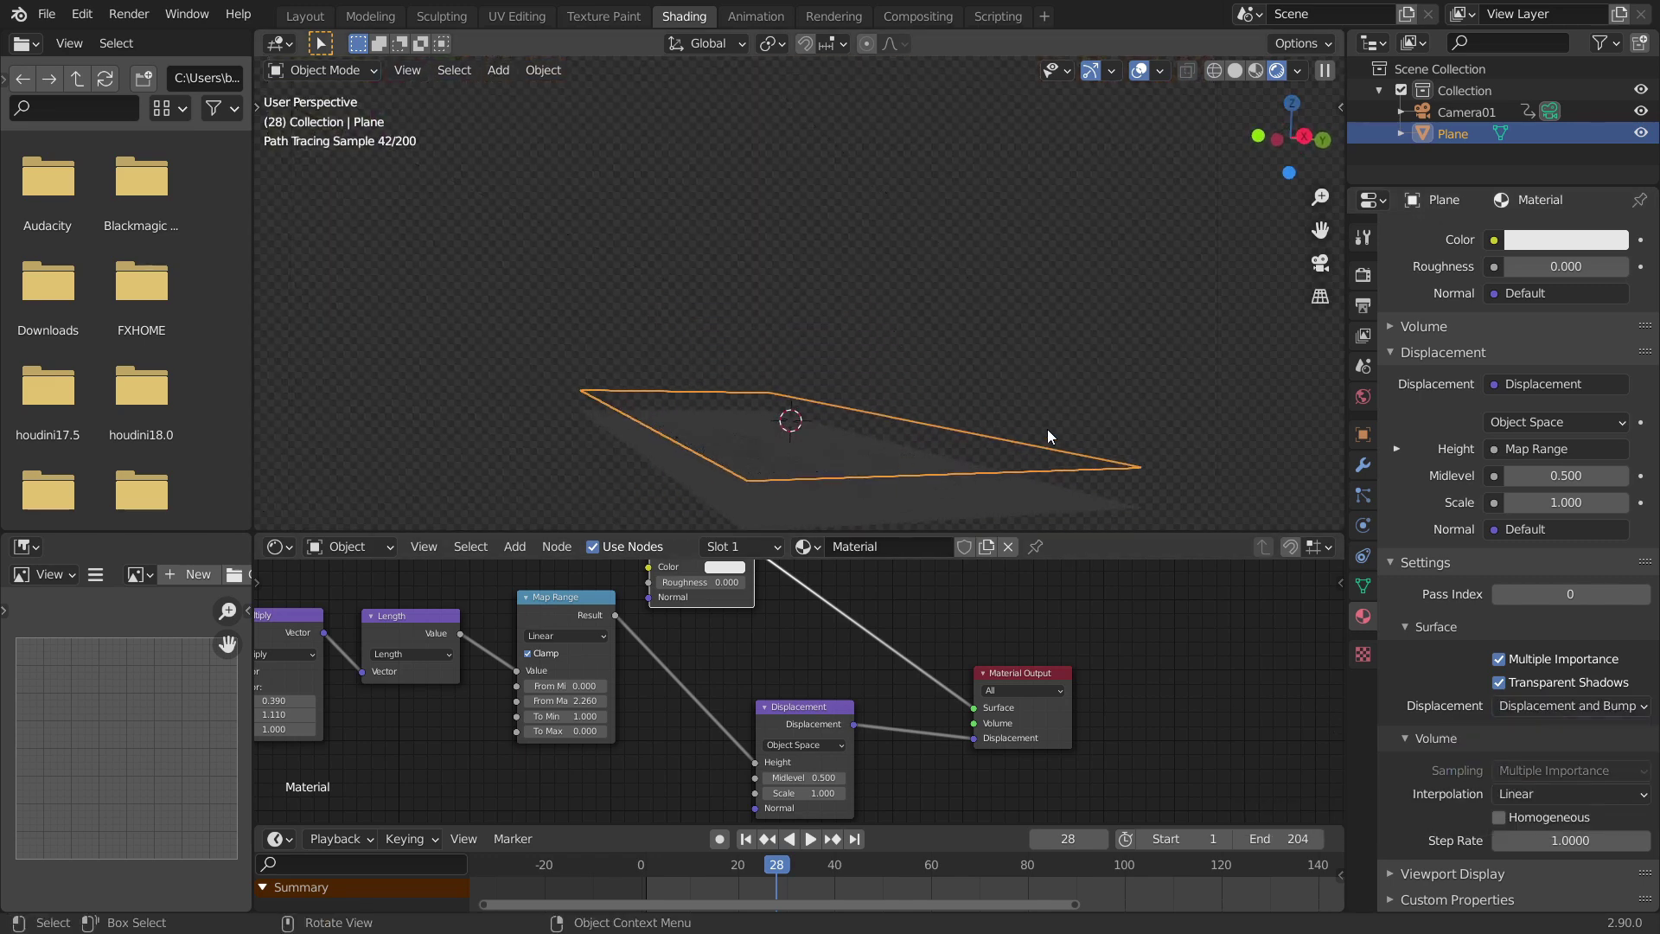
click(1320, 263)
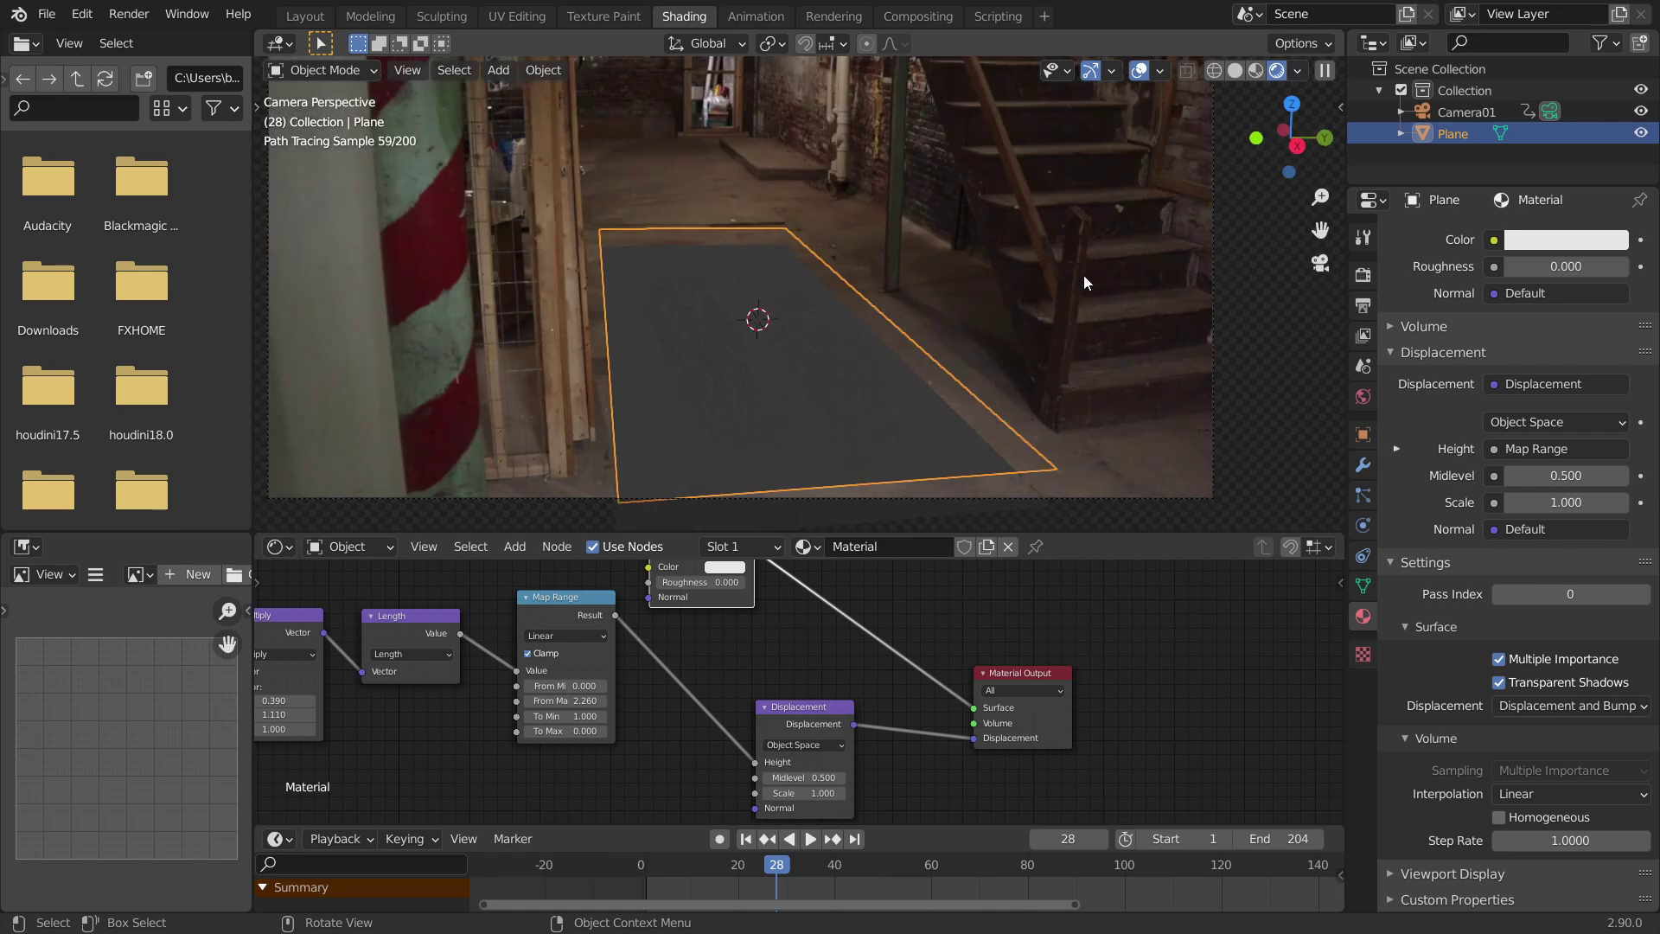
click(809, 777)
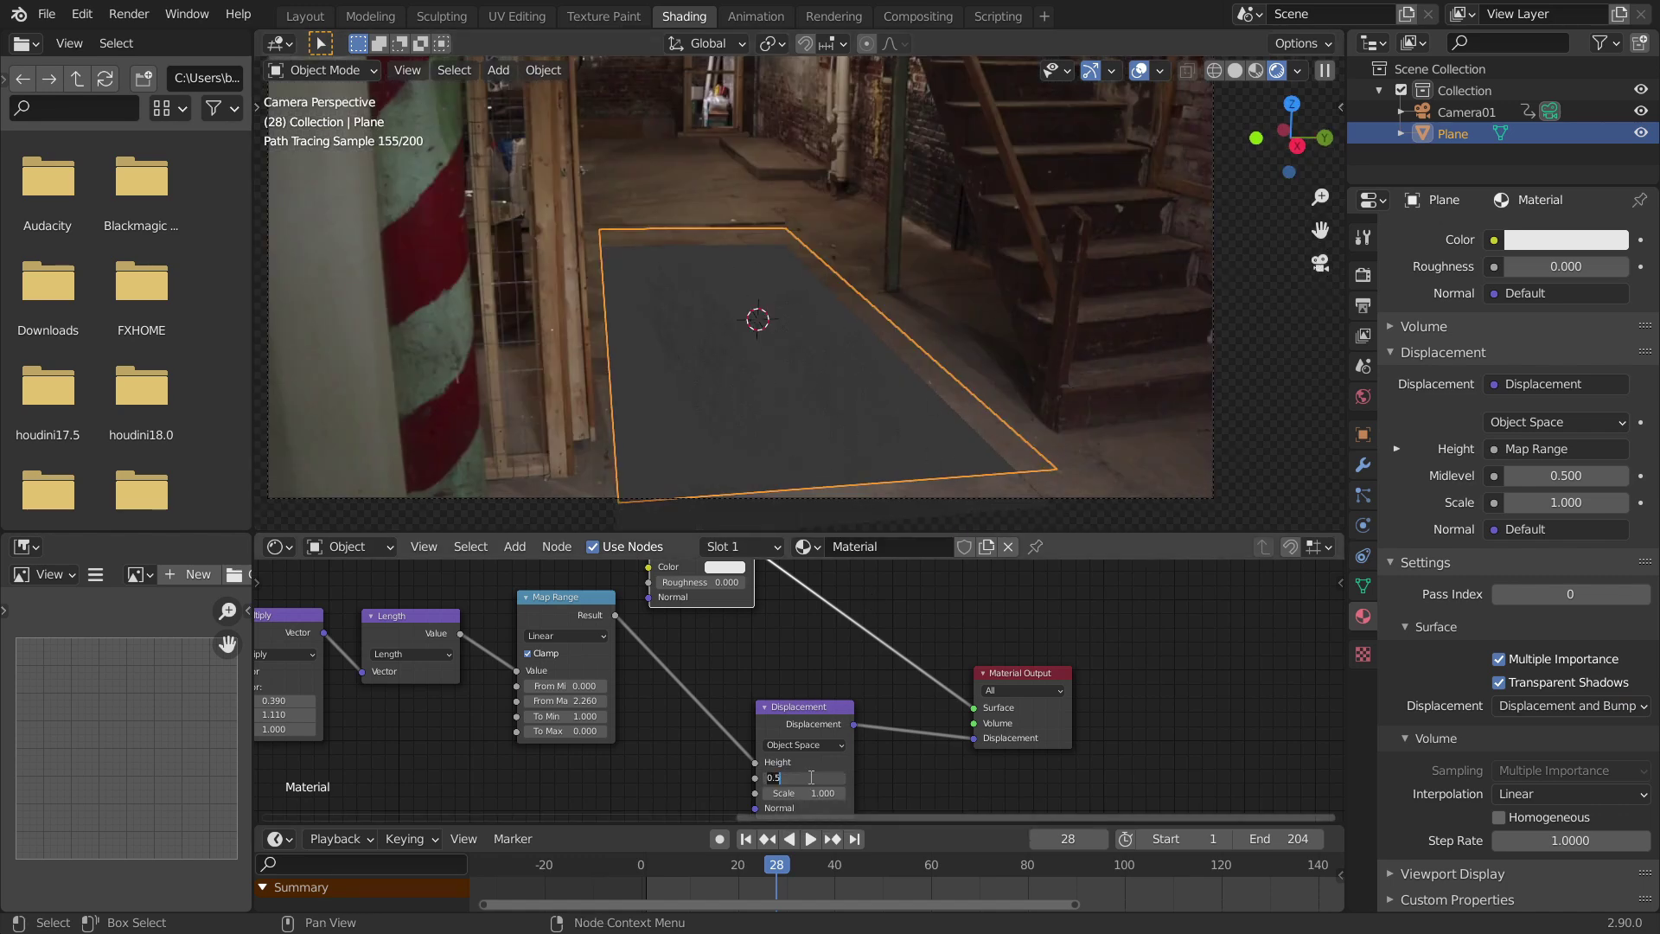
key(BackSpace)
key(BackSpace)
key(Return)
Try subdividing the plane's mesh in Edit Mode with 2 cuts
mouse_move(729, 339)
middle_down()
mouse_move(618, 371)
mouse_move(884, 372)
mouse_move(843, 298)
mouse_move(900, 296)
mouse_move(807, 296)
mouse_move(975, 300)
middle_up()
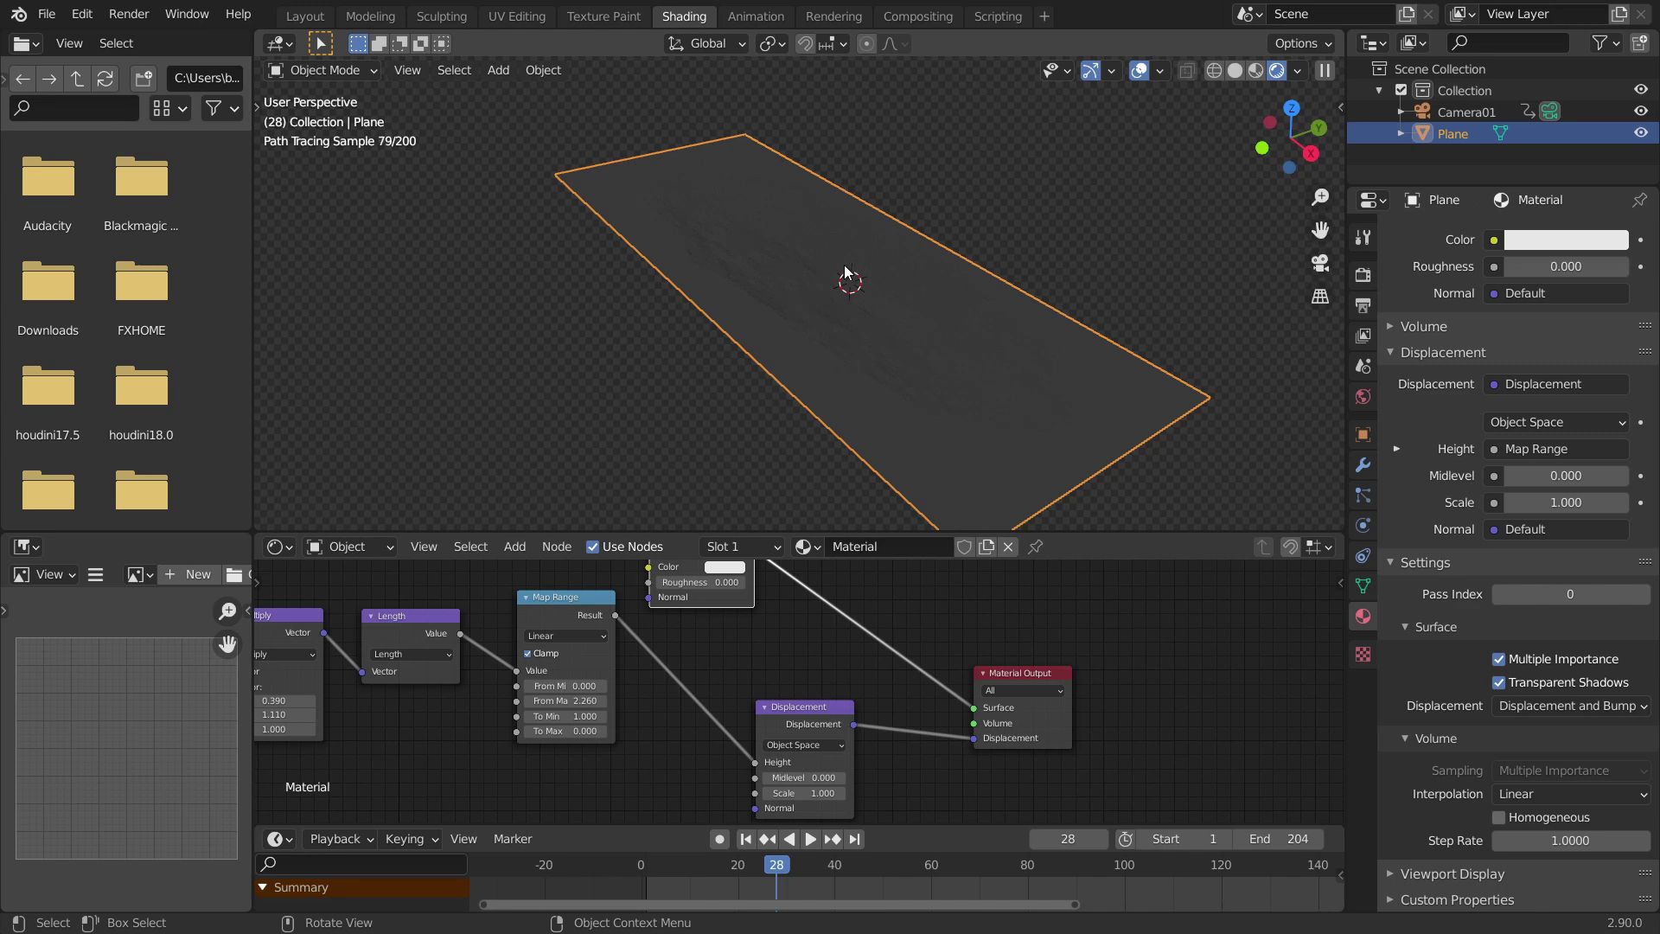
key(Tab)
key(a)
right_click(765, 265)
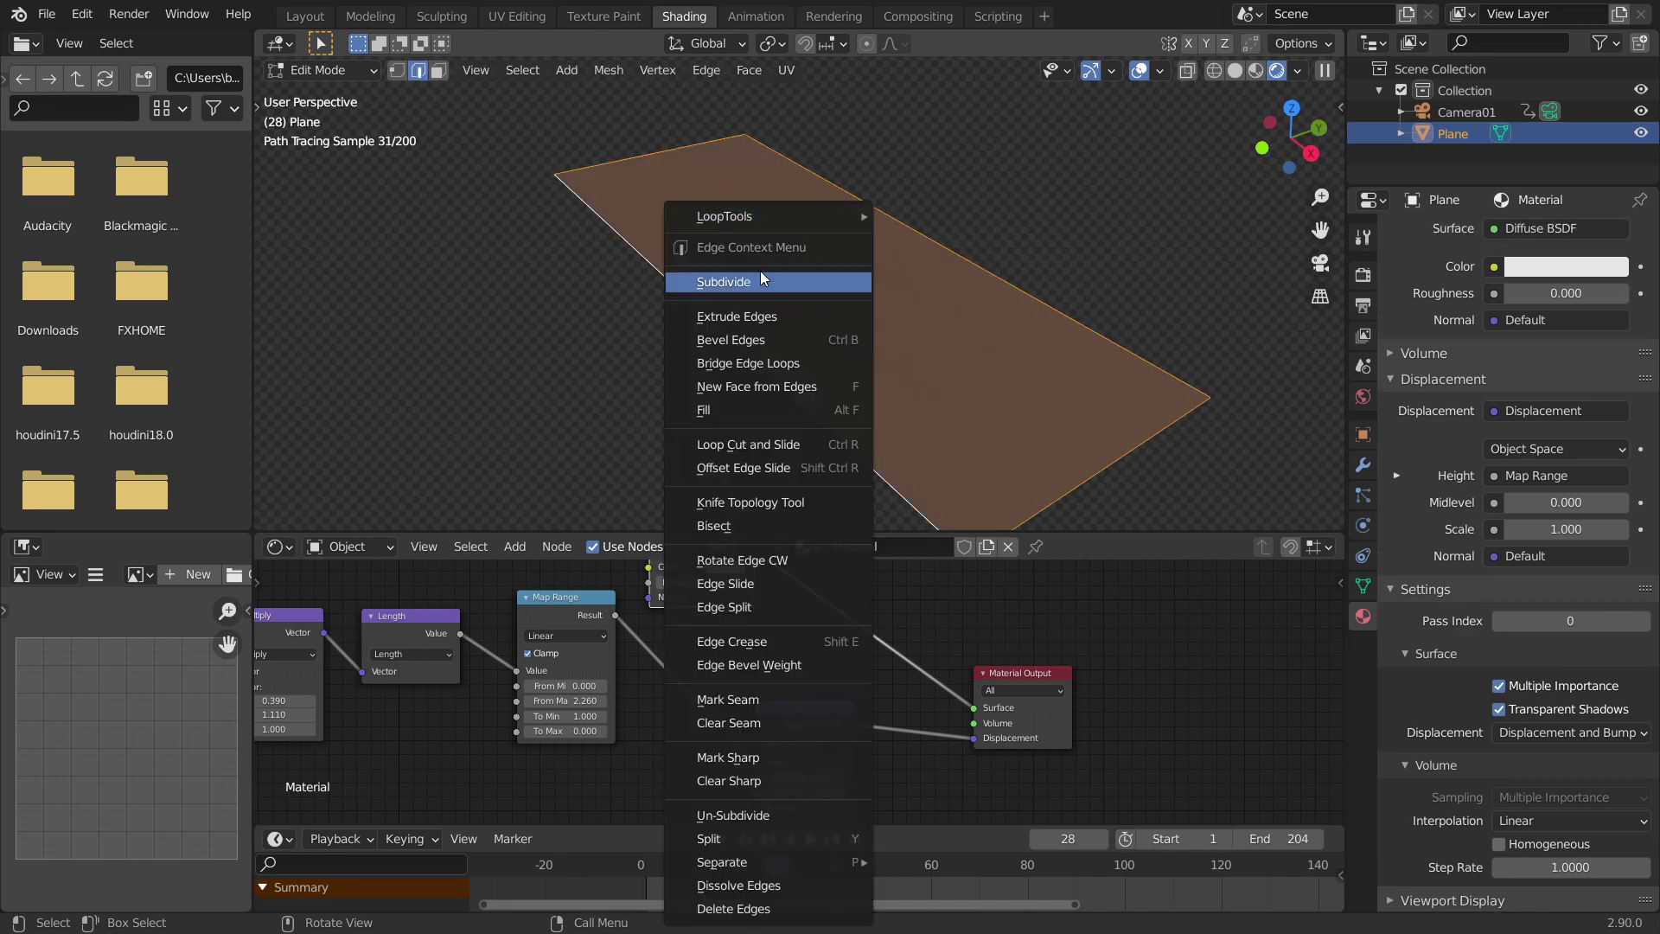
click(757, 284)
click(386, 514)
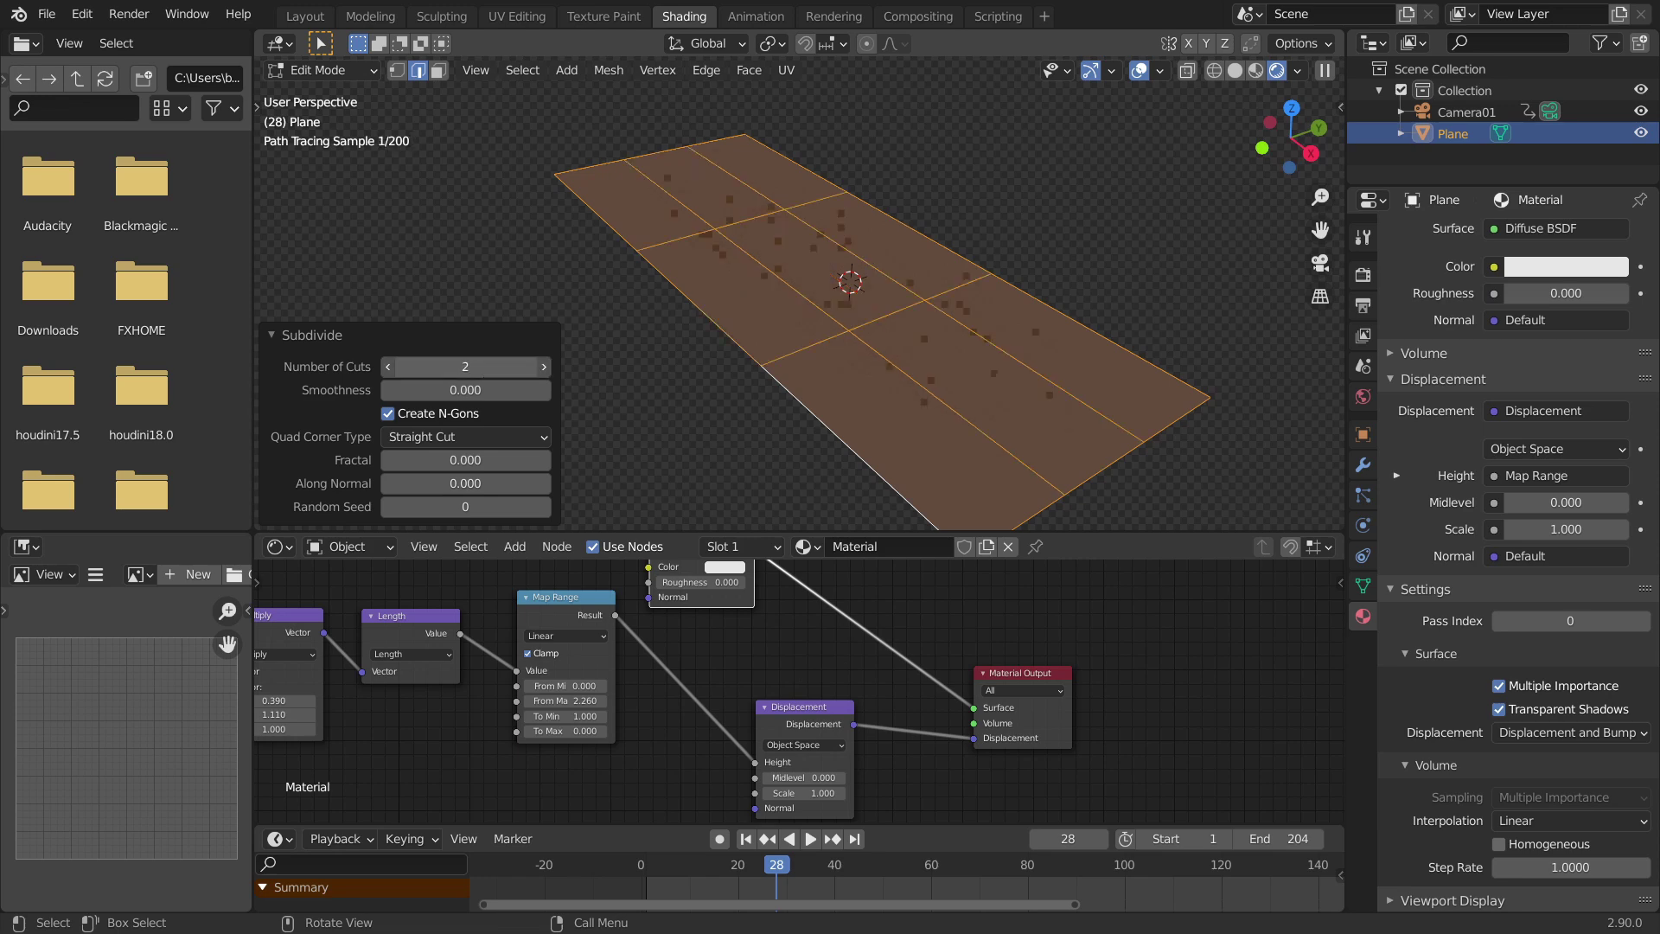
key(Tab)
mouse_move(849, 288)
middle_down()
mouse_move(916, 246)
mouse_move(687, 328)
middle_up()
click(874, 378)
click(767, 259)
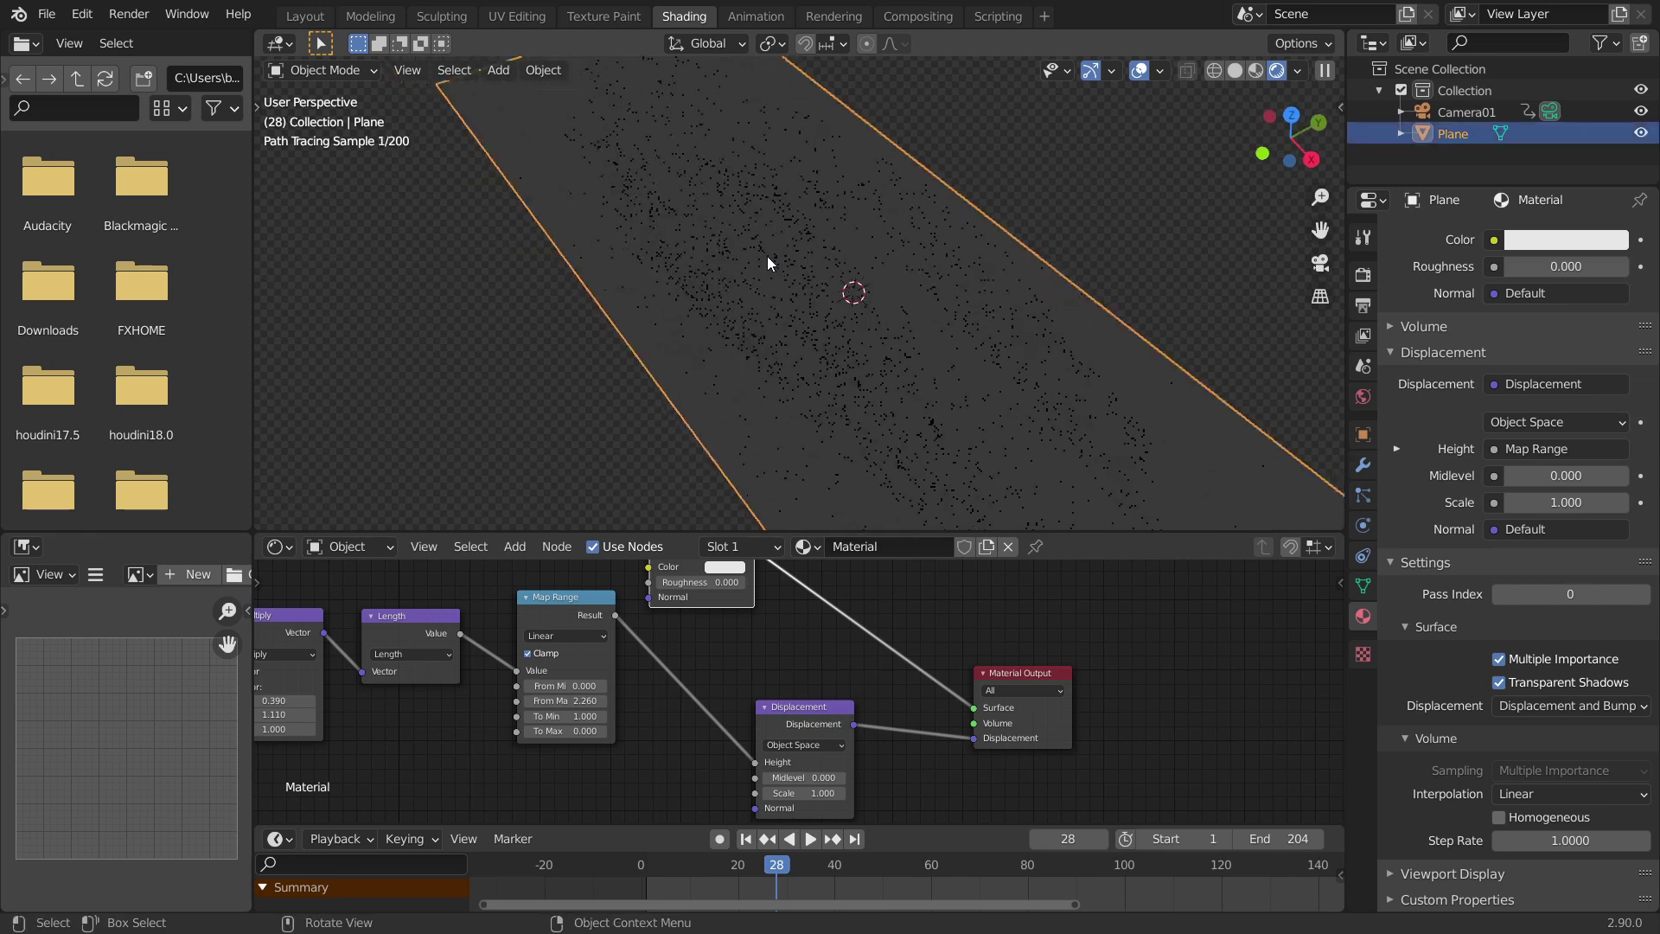
key(Tab)
key(Tab)
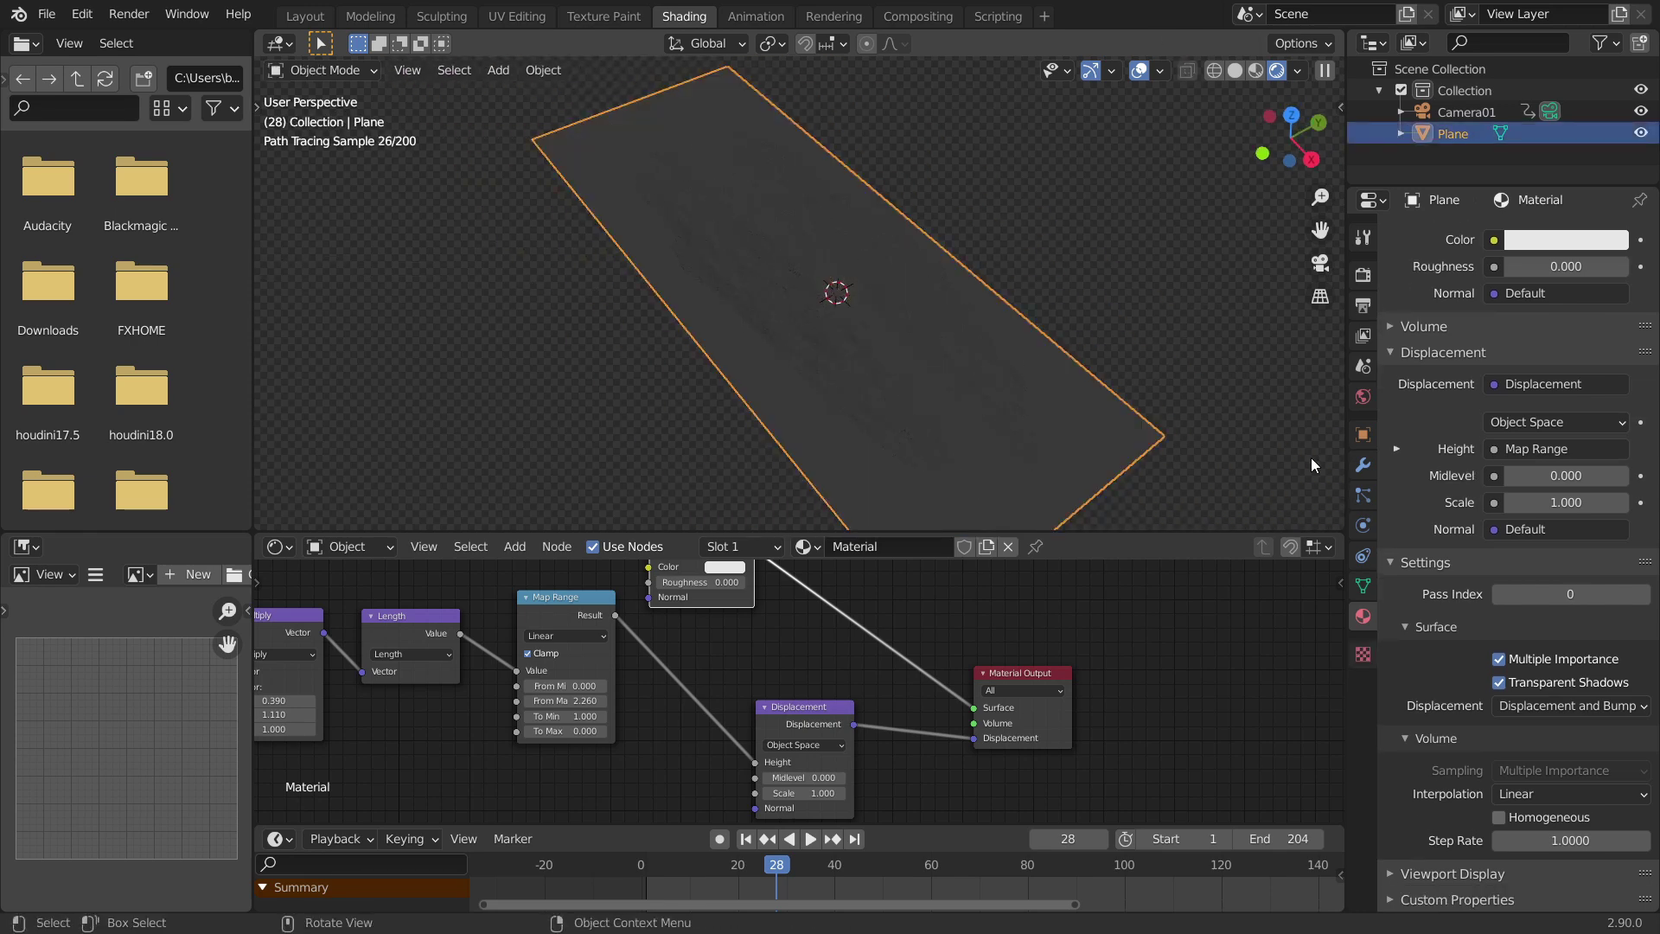
Add a Subdivision Surface modifier to the plane, using the Simple type with 6 viewport levels
click(1364, 464)
click(1451, 234)
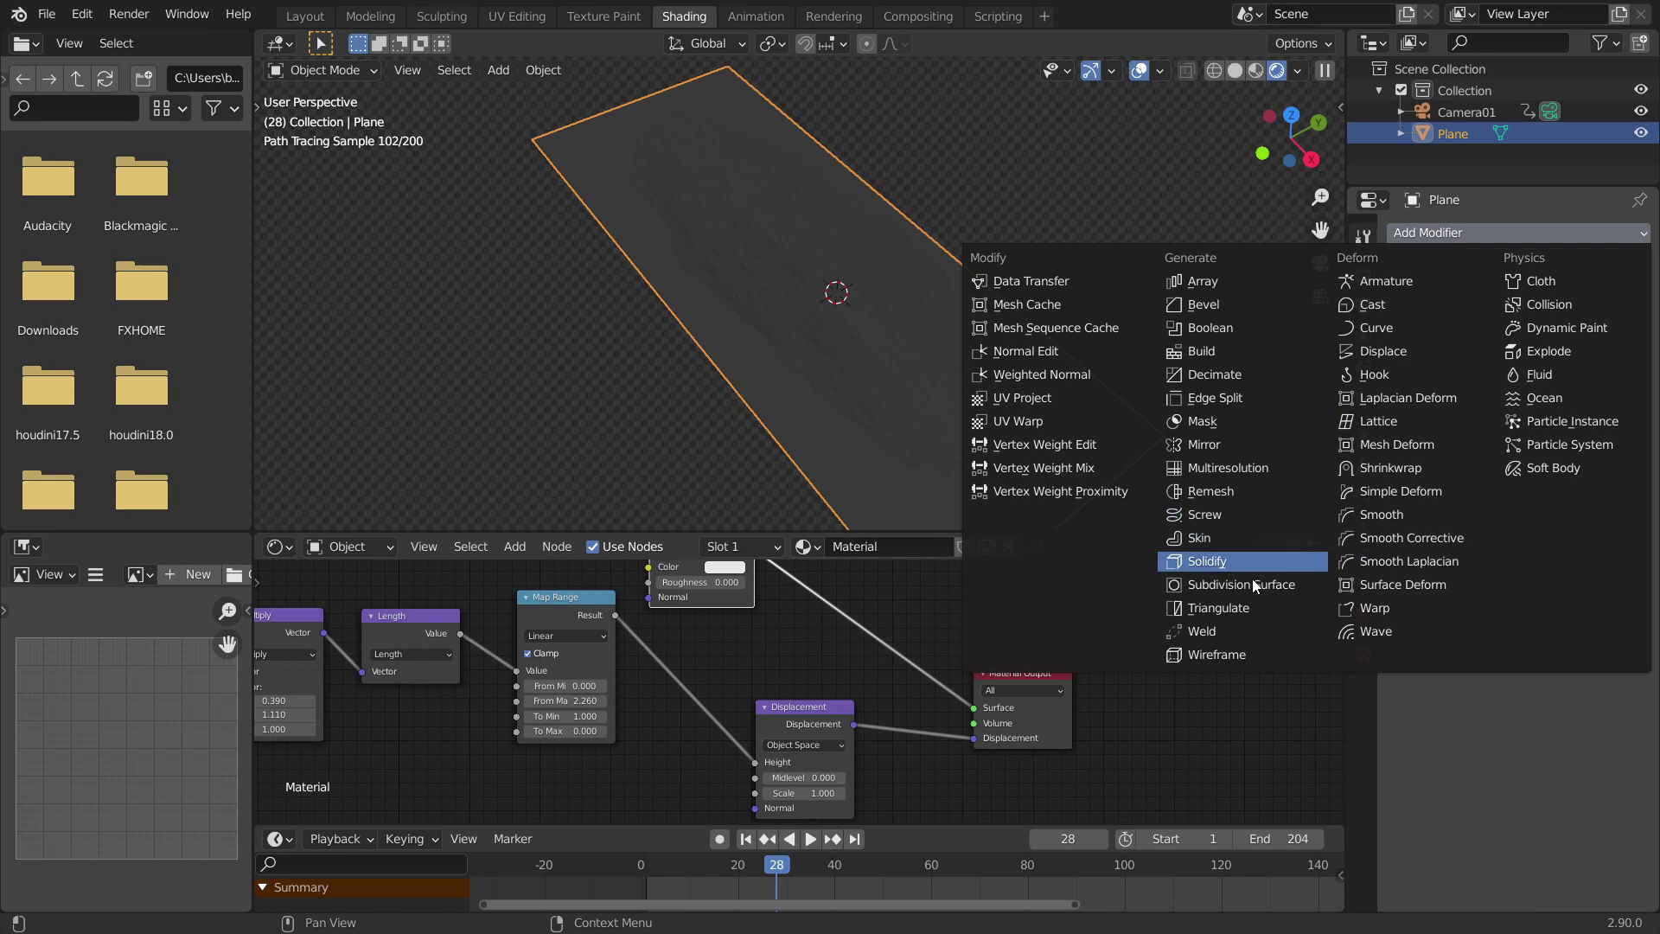
click(1251, 583)
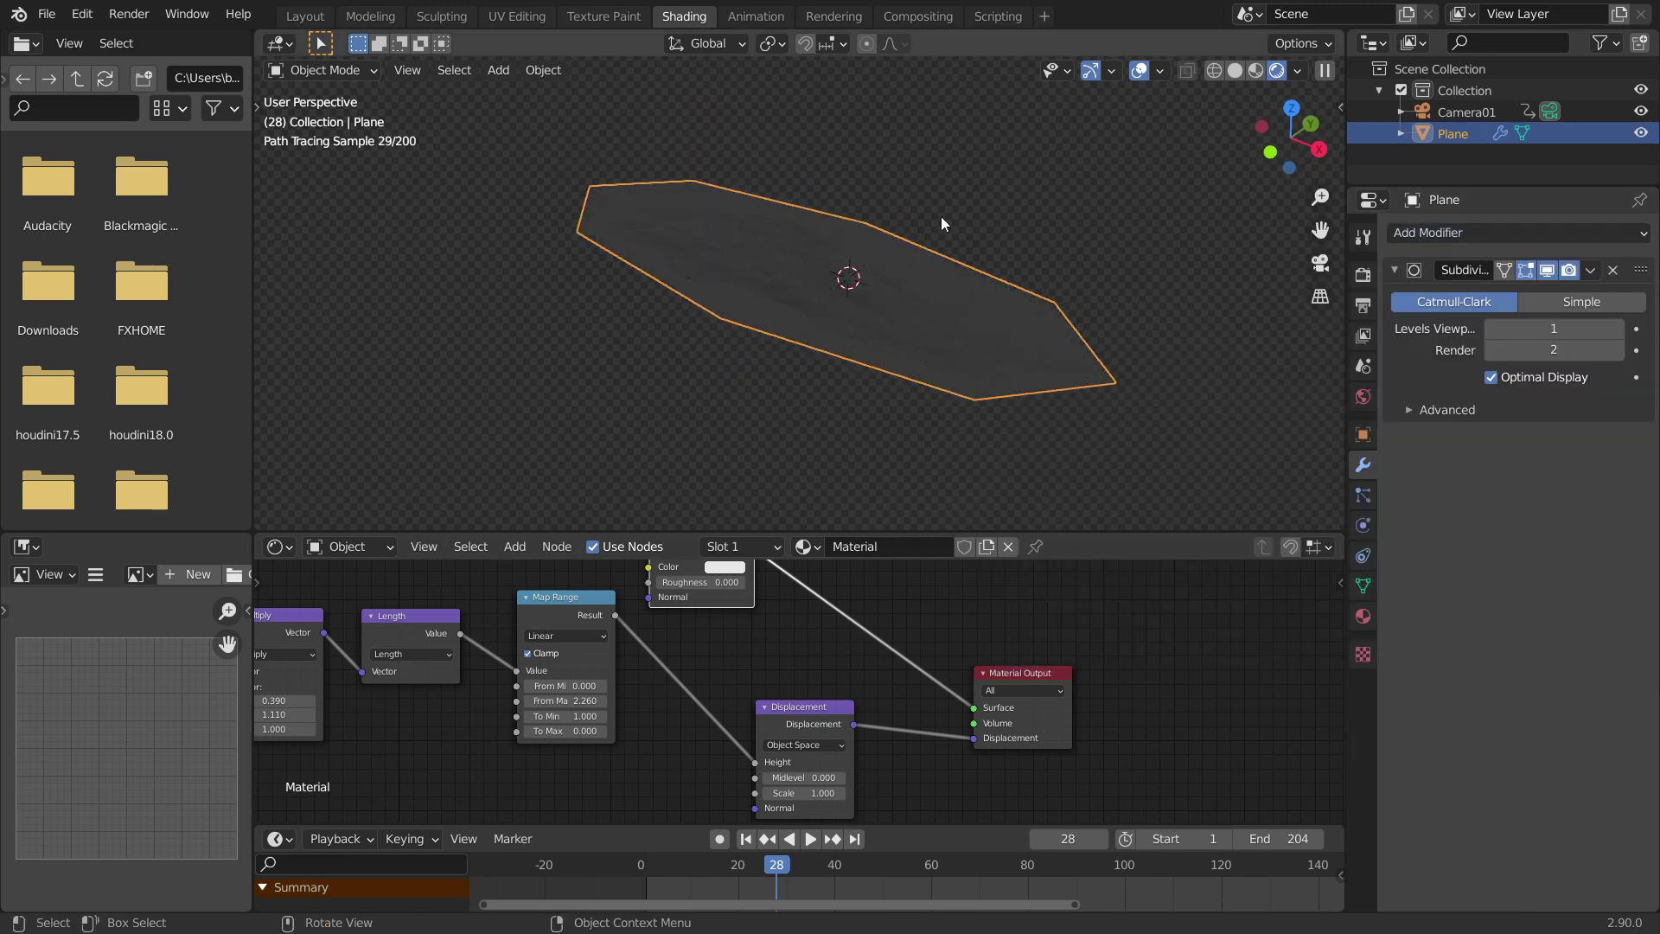
click(1603, 295)
drag(1554, 328, 1630, 328)
middle_drag(1034, 321, 1071, 257)
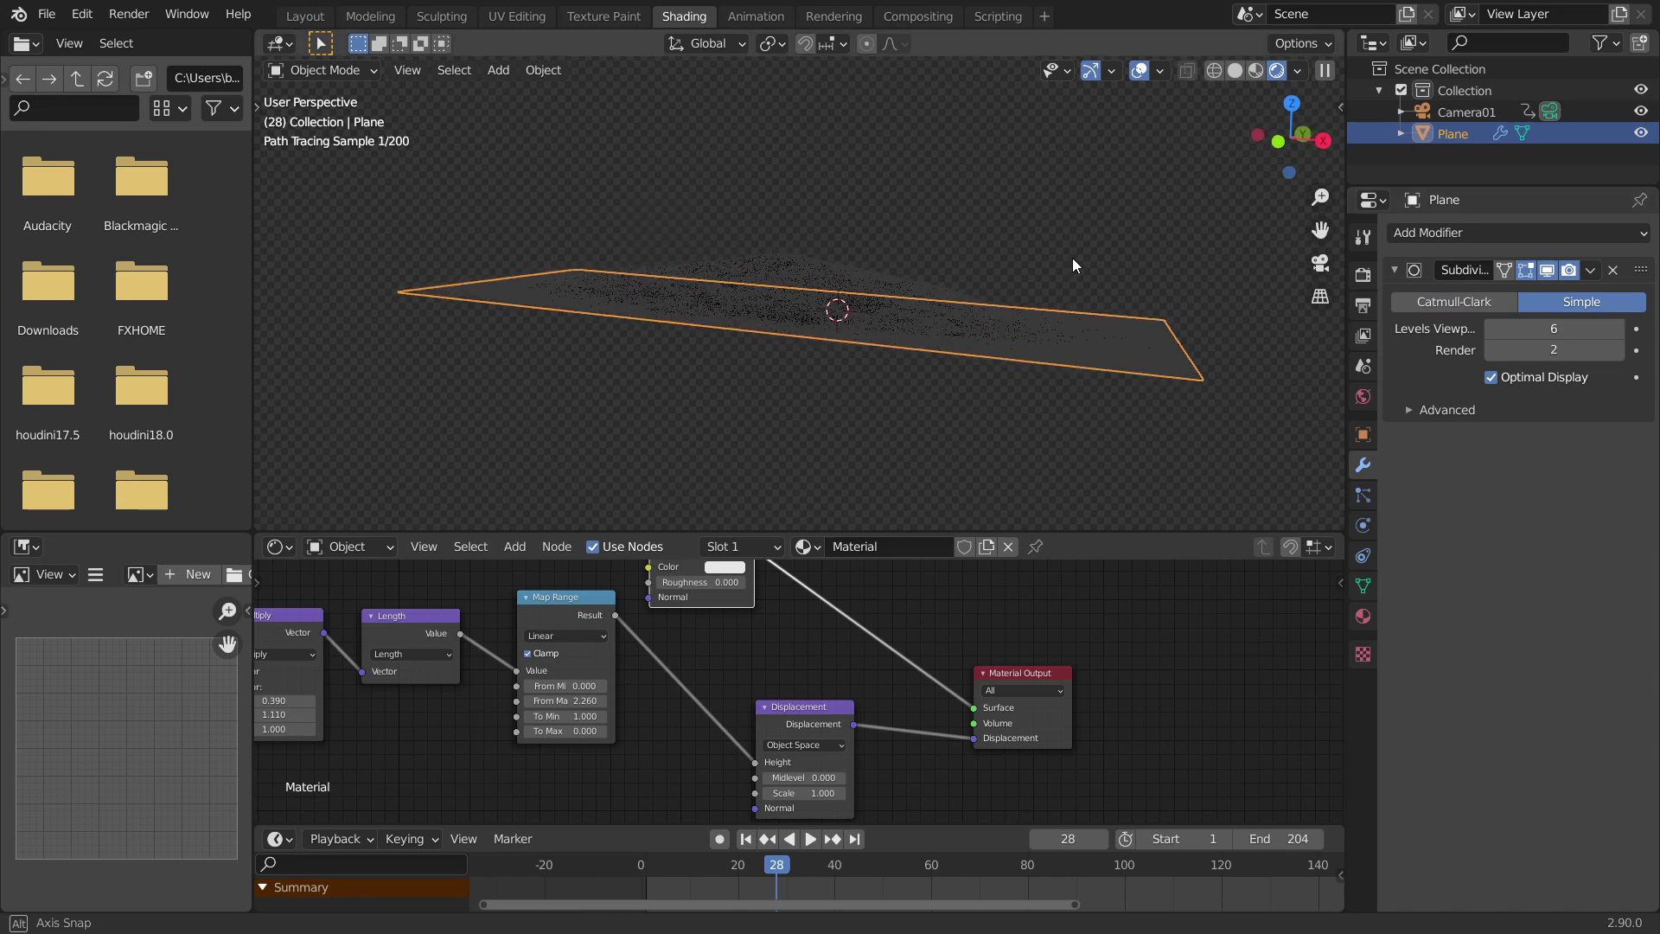
Set the Displacement node's Scale to 5
middle_drag(869, 714, 872, 609)
click(836, 689)
text(5)
key(Return)
click(811, 230)
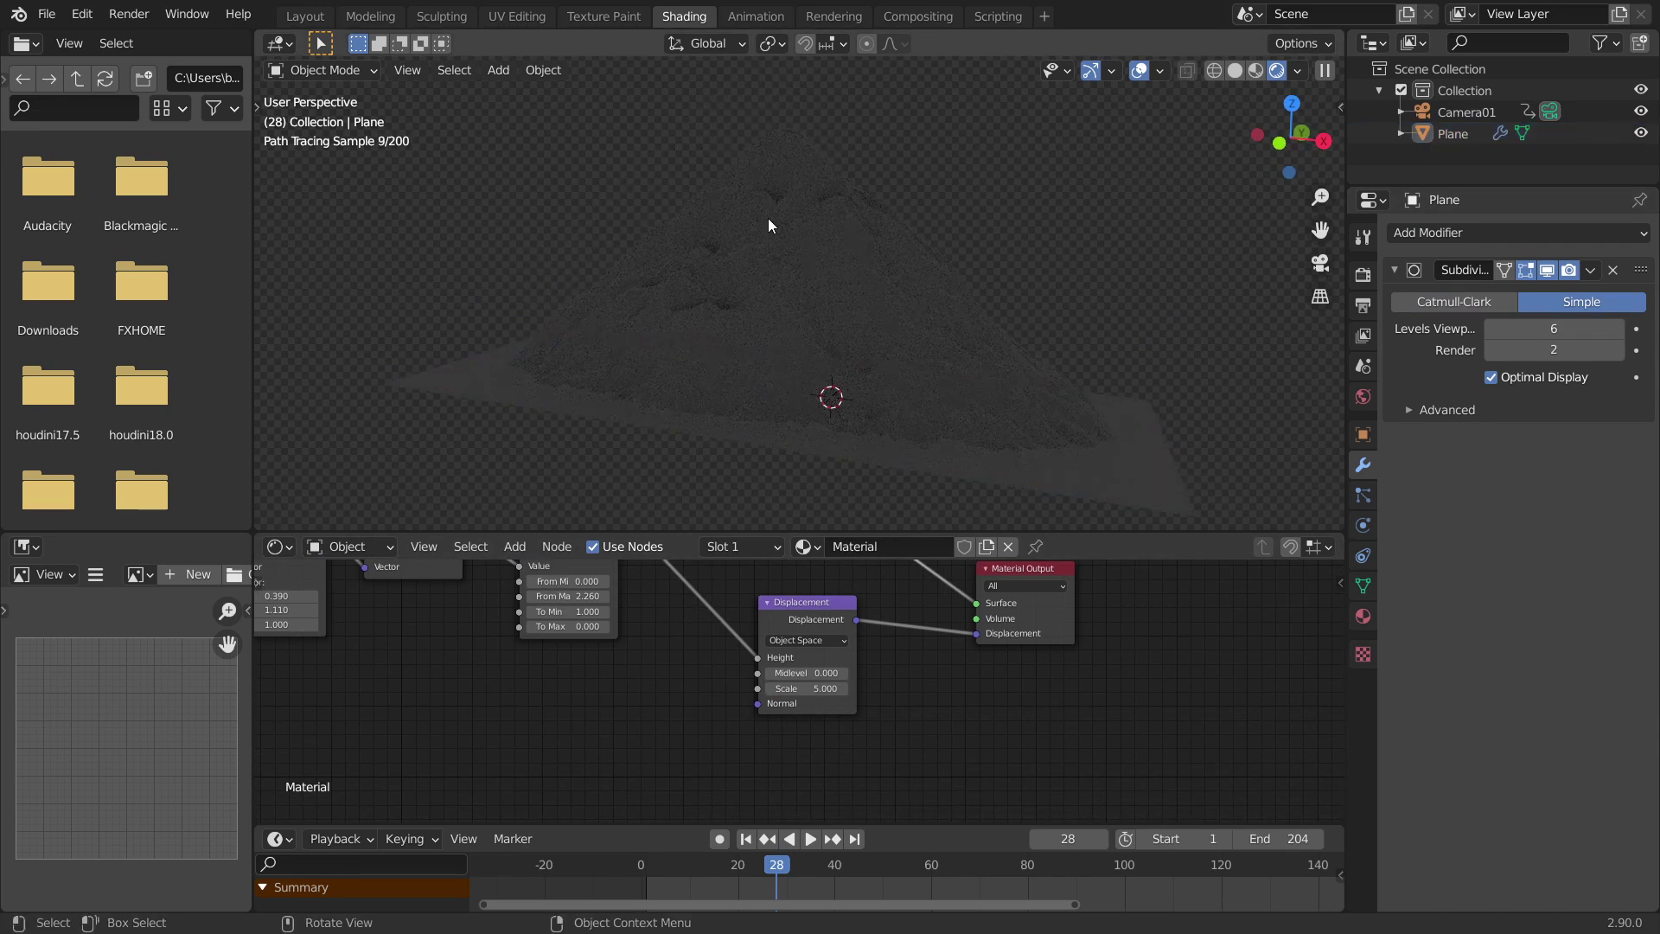
Raise the Subdivision modifier's viewport and render levels to 8
click(1564, 329)
text(8)
key(Return)
click(1556, 349)
text(8)
key(Return)
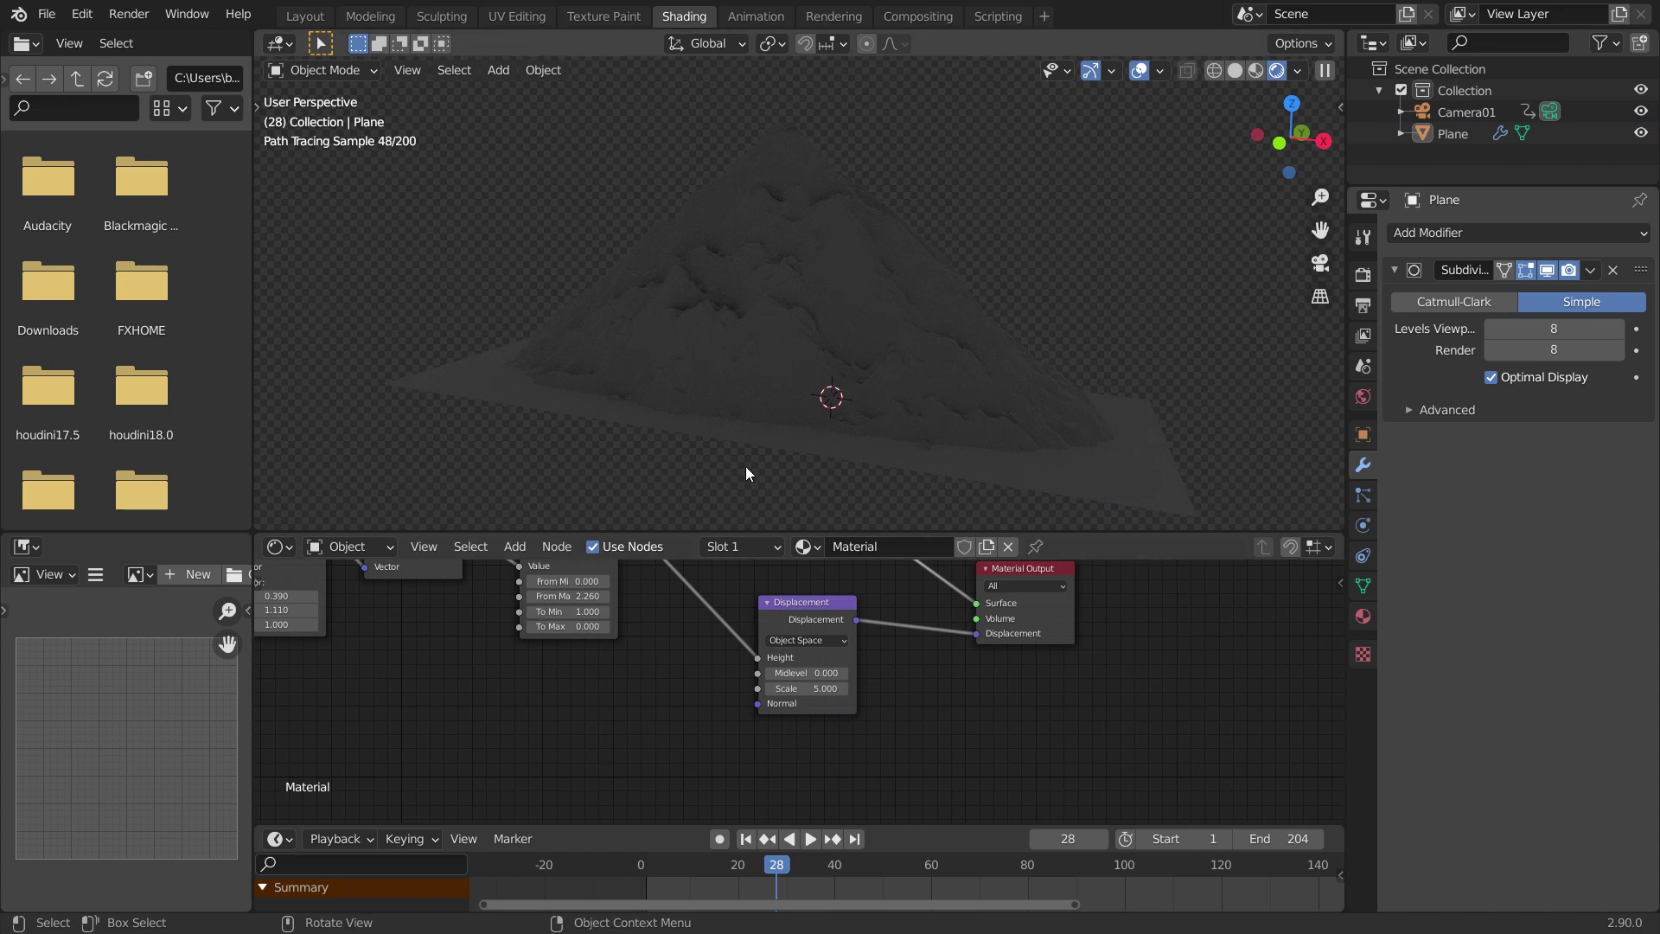
Look through the camera and set the Displacement node's Scale to -3 so the plane sinks below the floor
click(1321, 263)
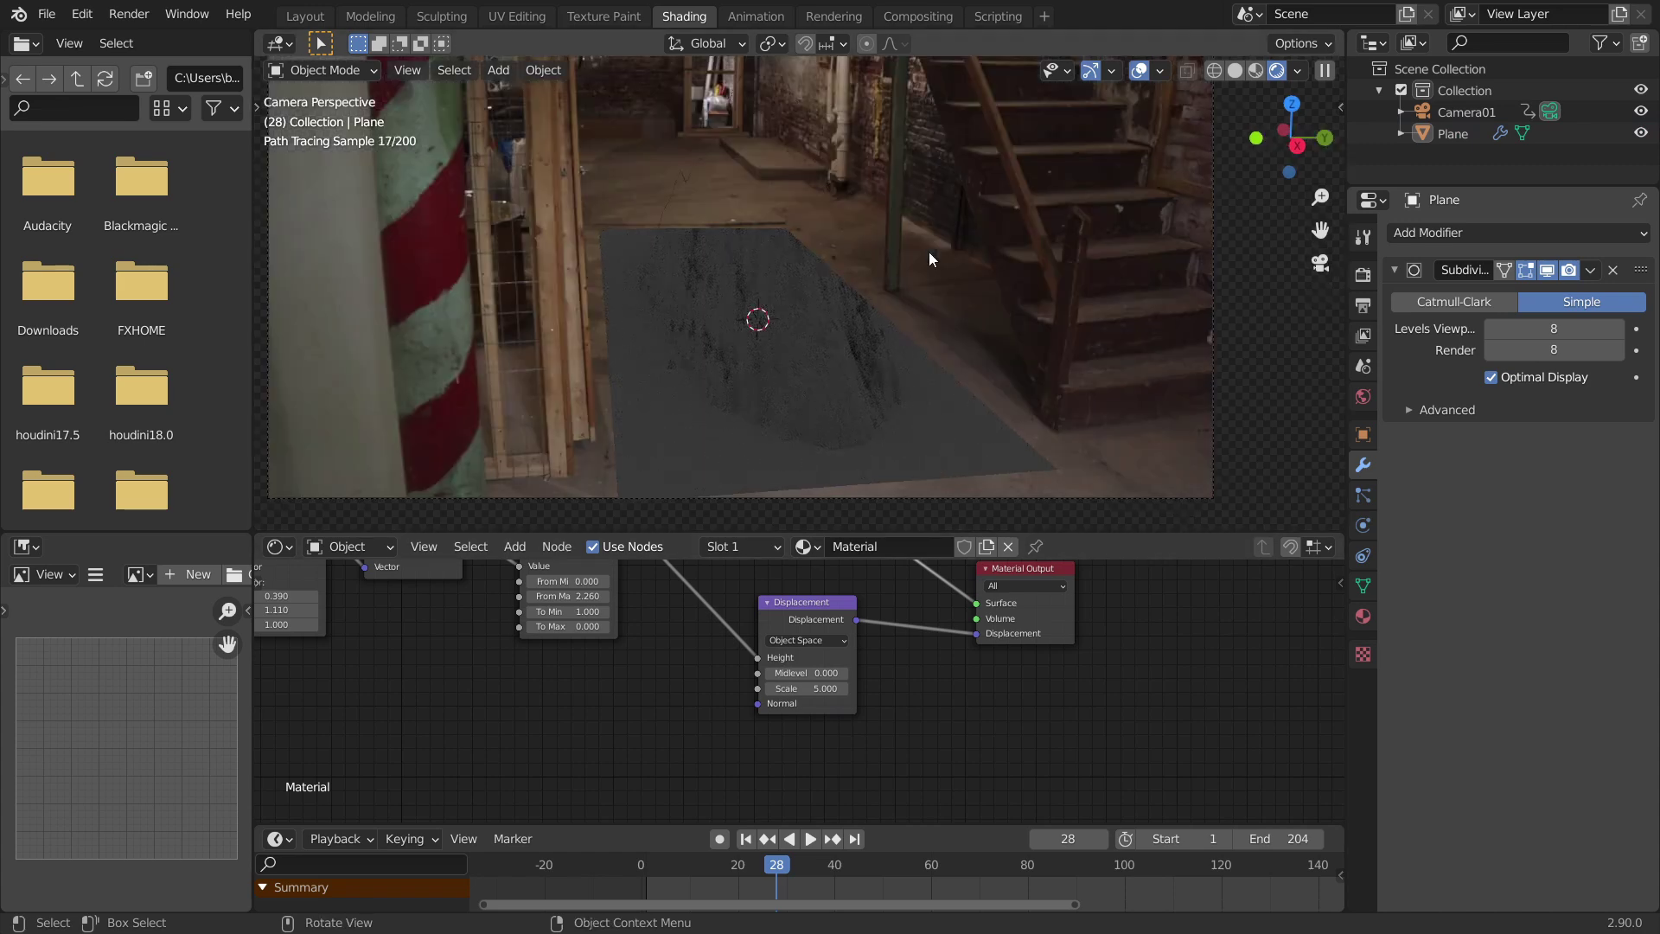
click(1141, 72)
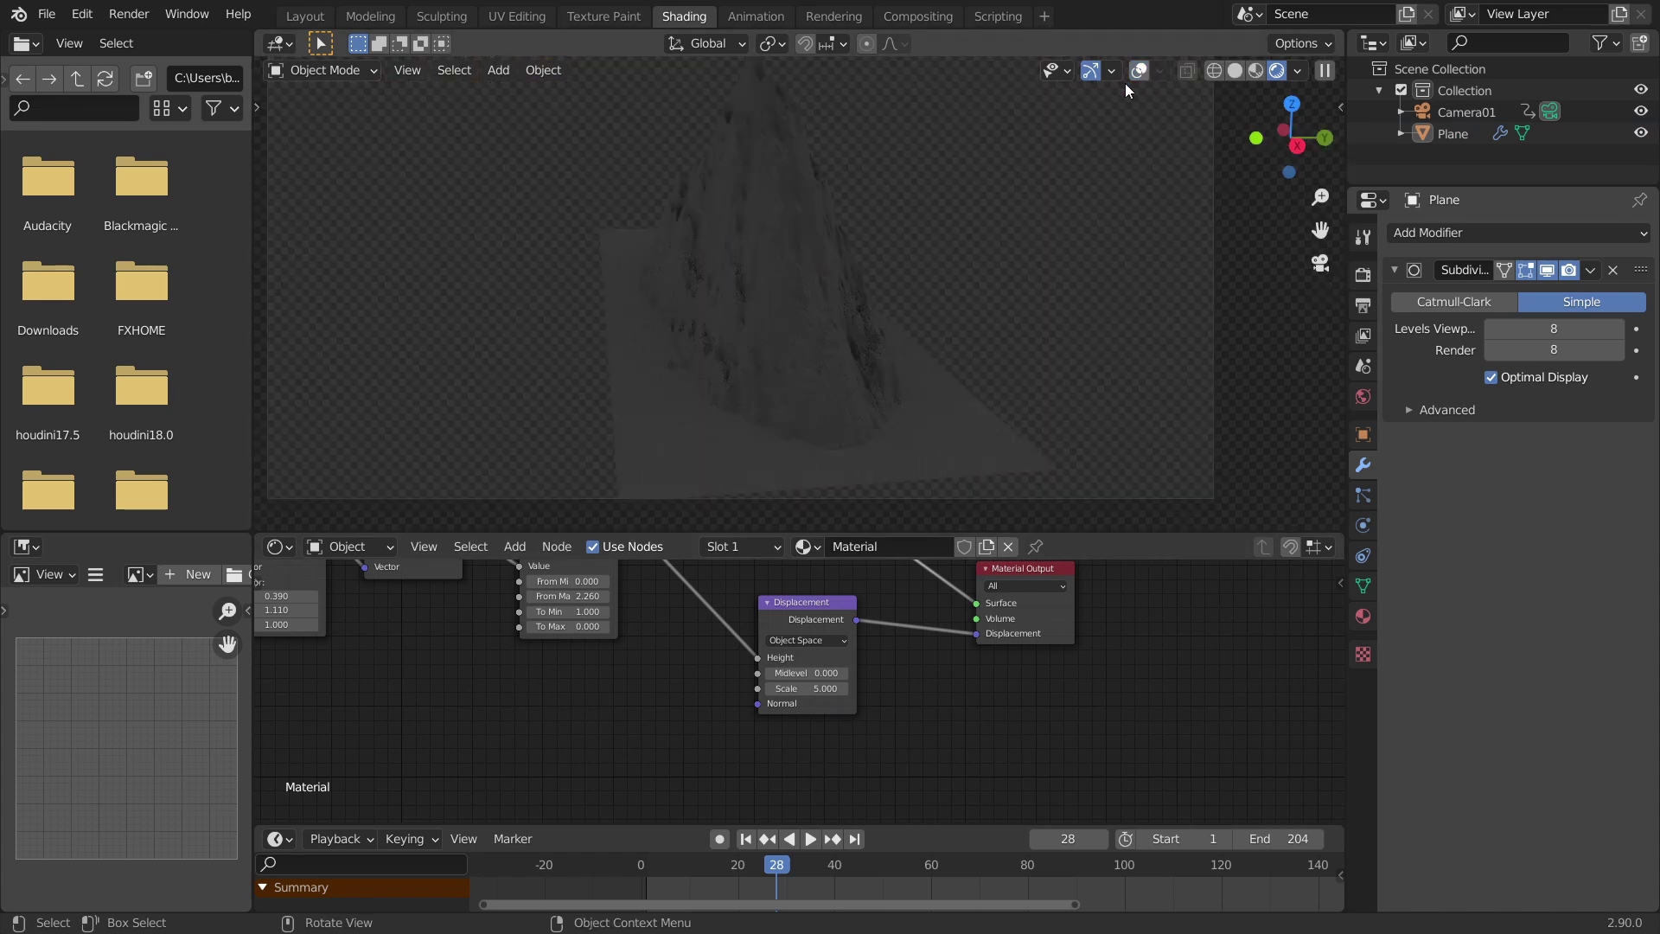
click(1141, 72)
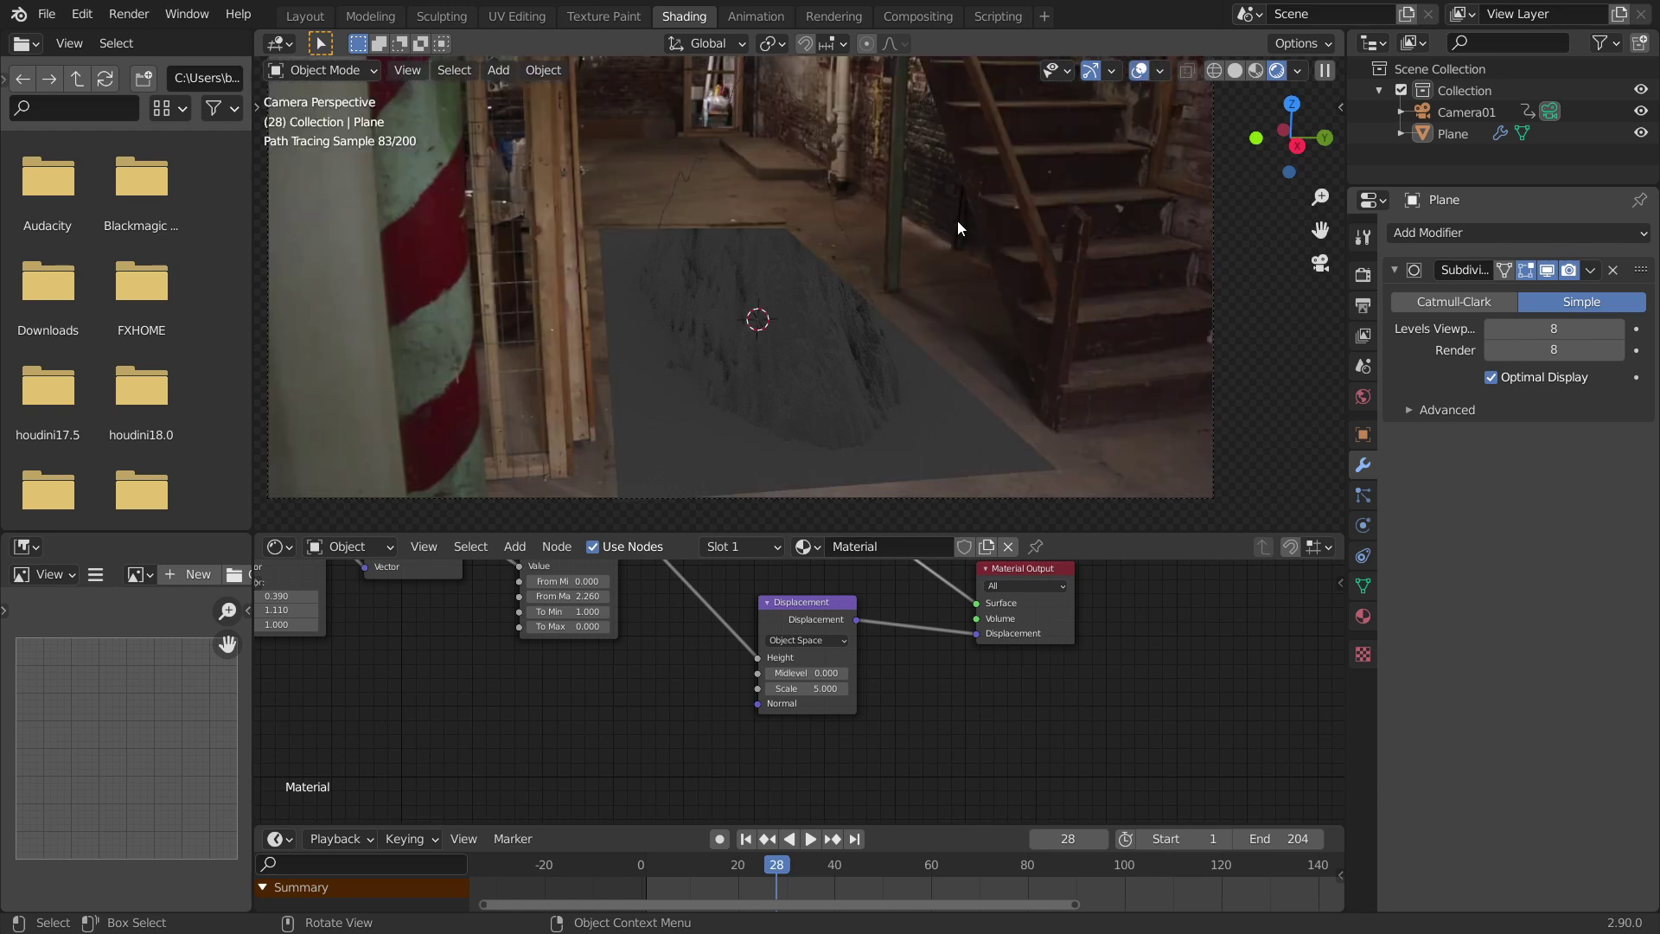
click(831, 690)
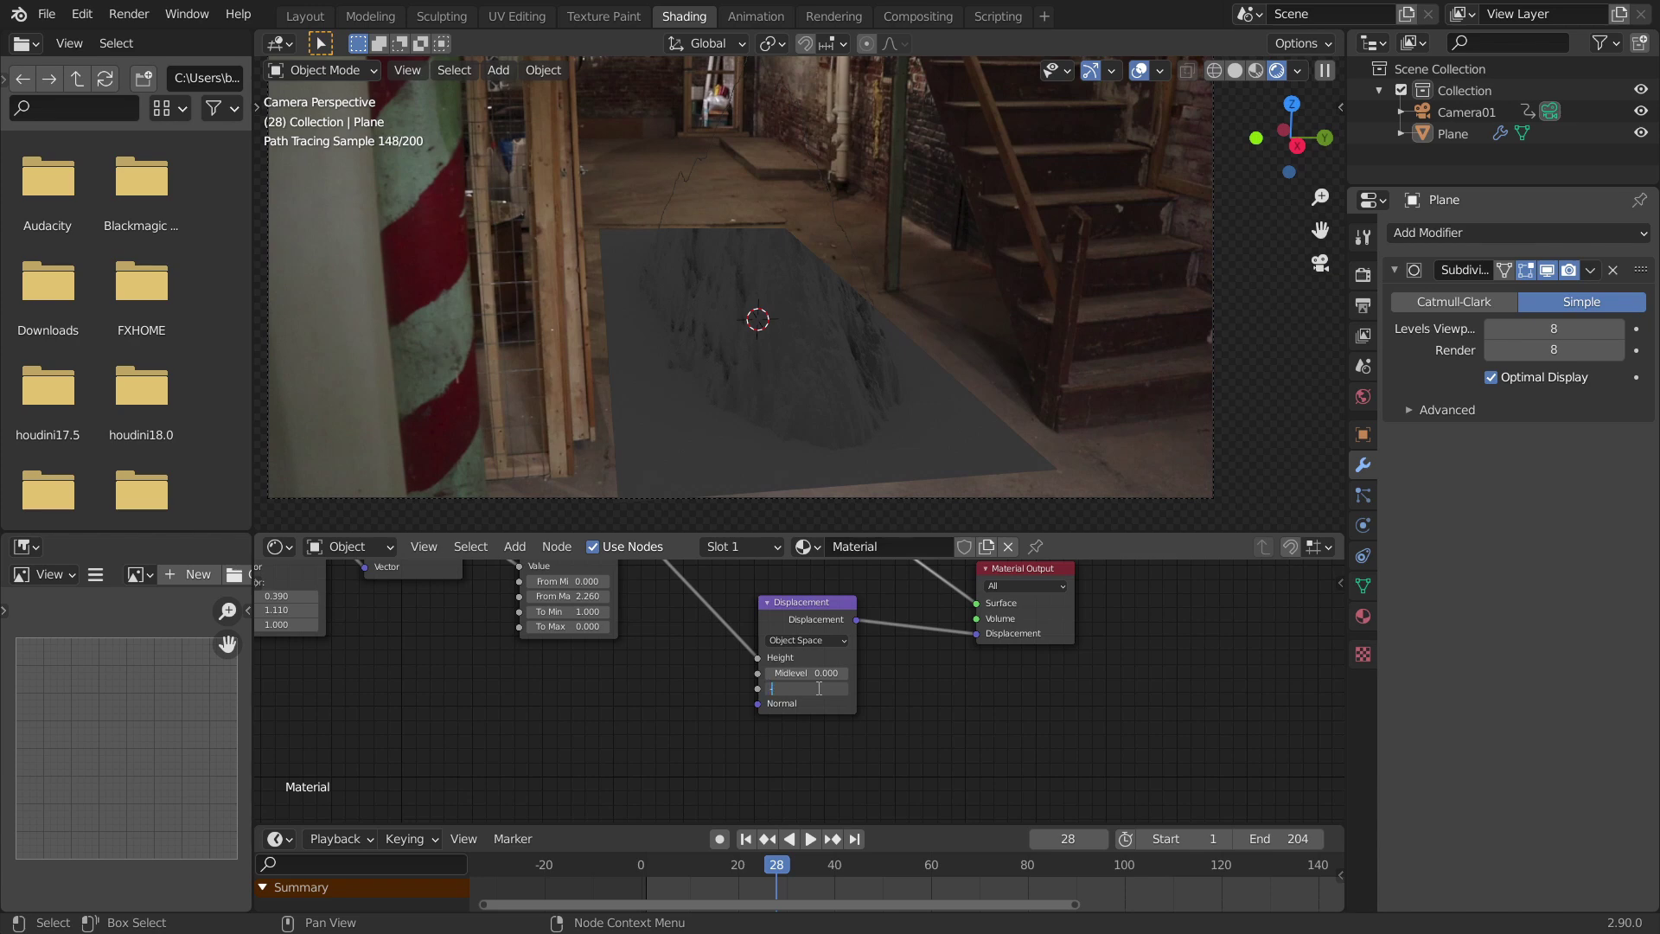
text(1)
key(Return)
click(819, 690)
key(Return)
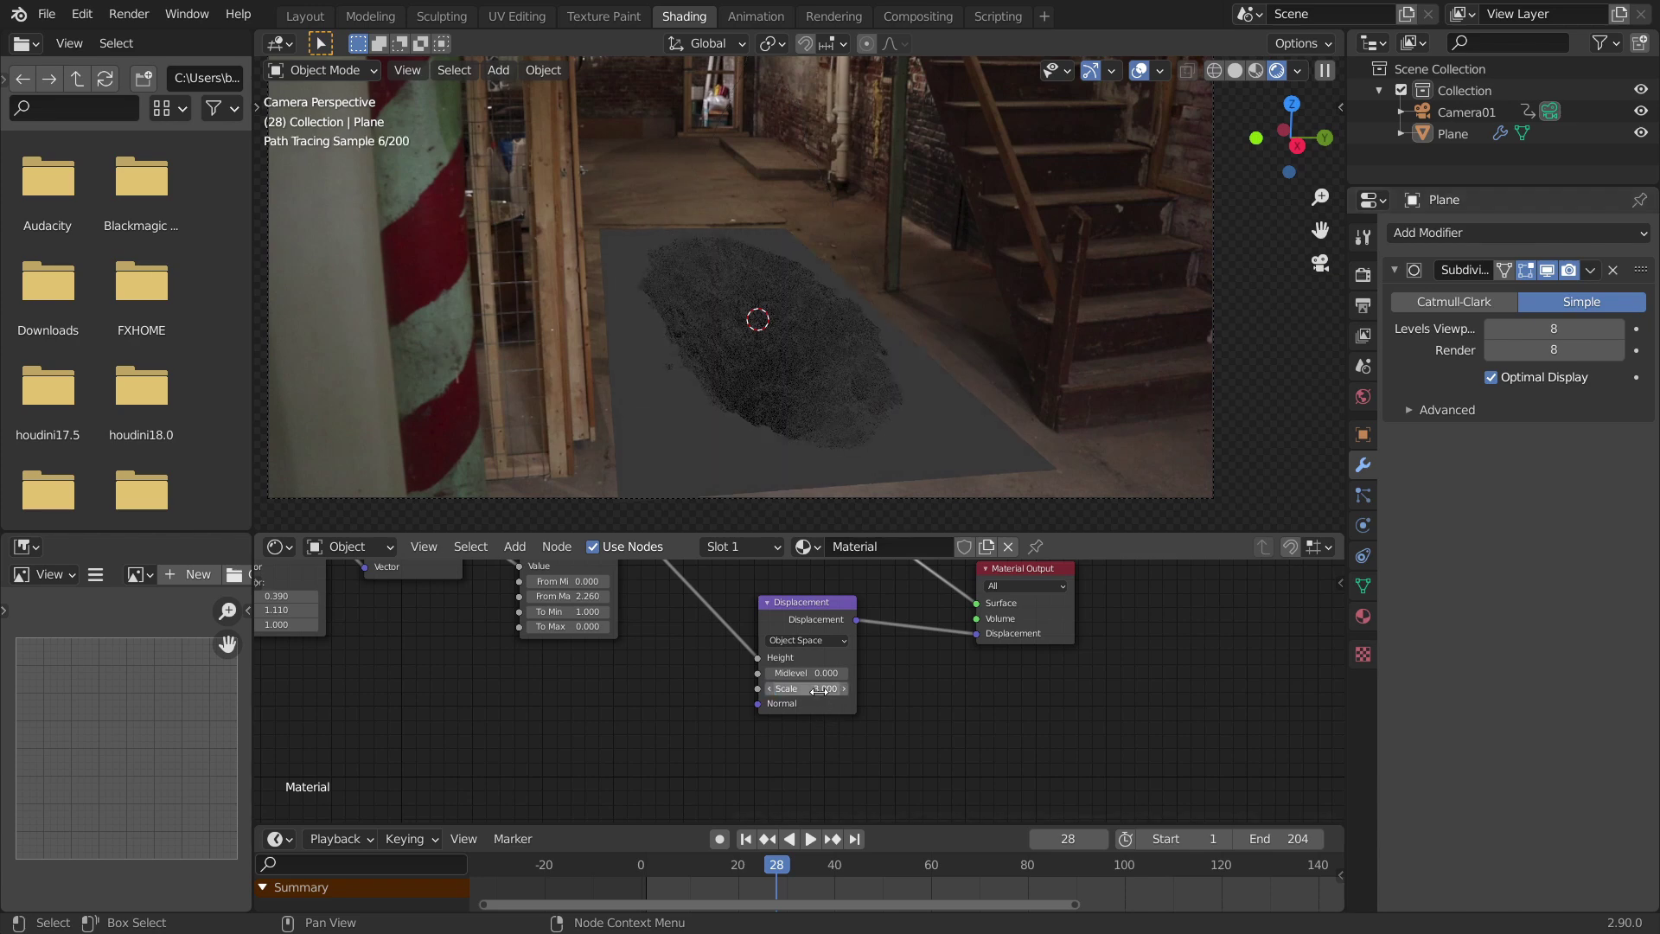
drag(819, 690, 806, 690)
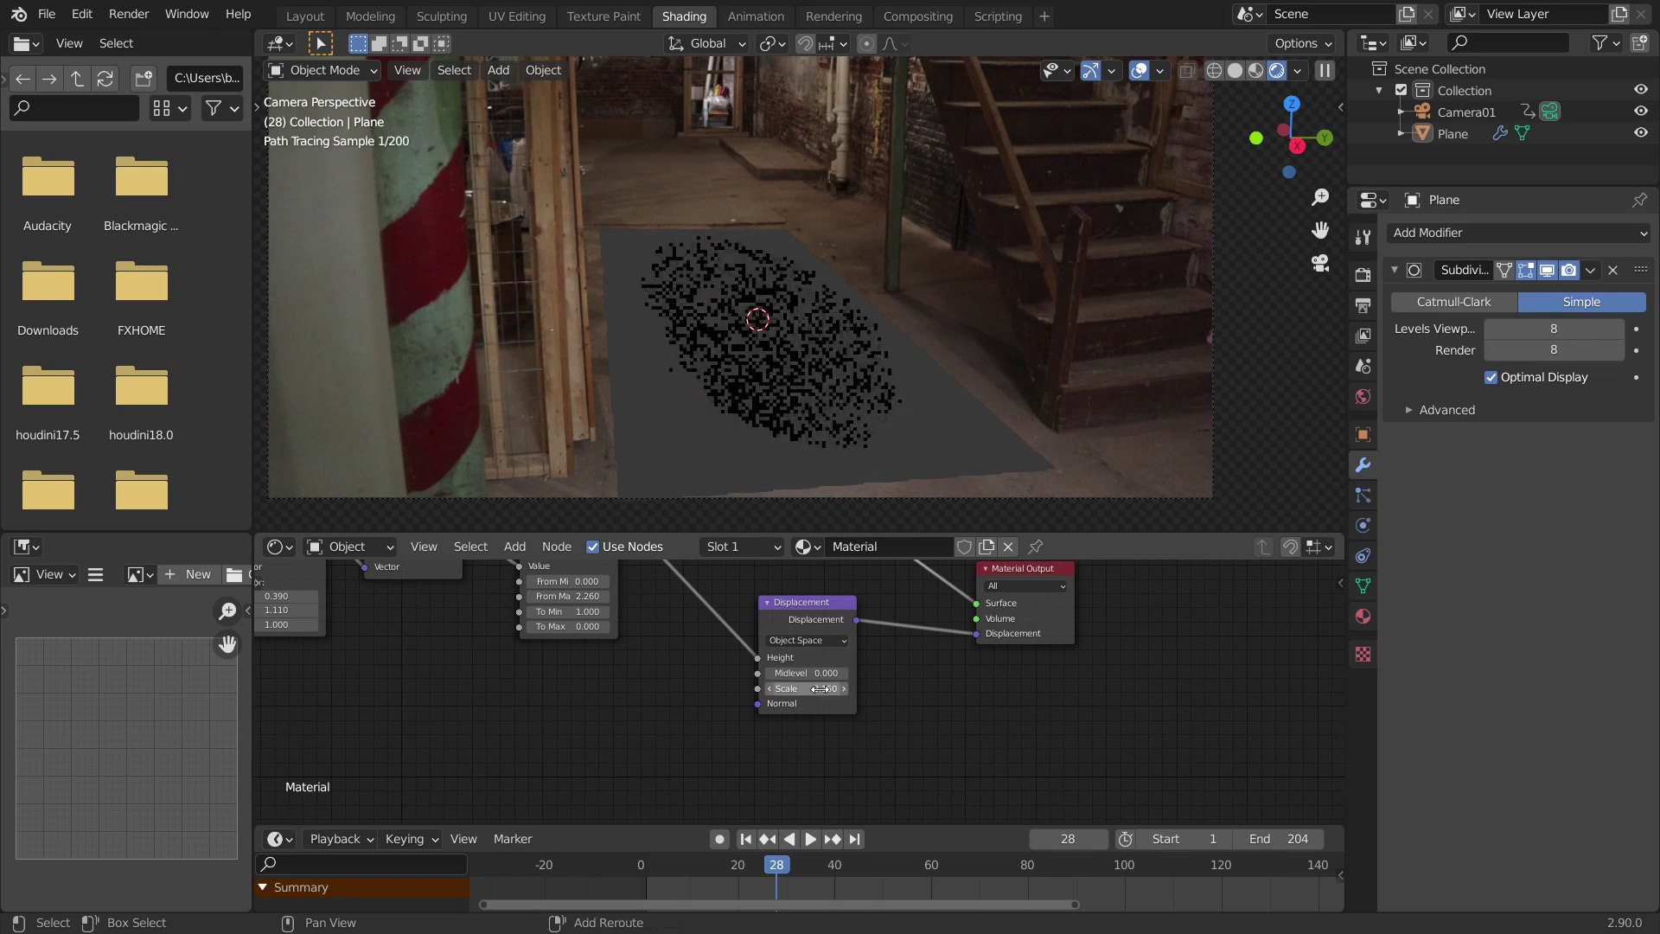
key(ctrl+z)
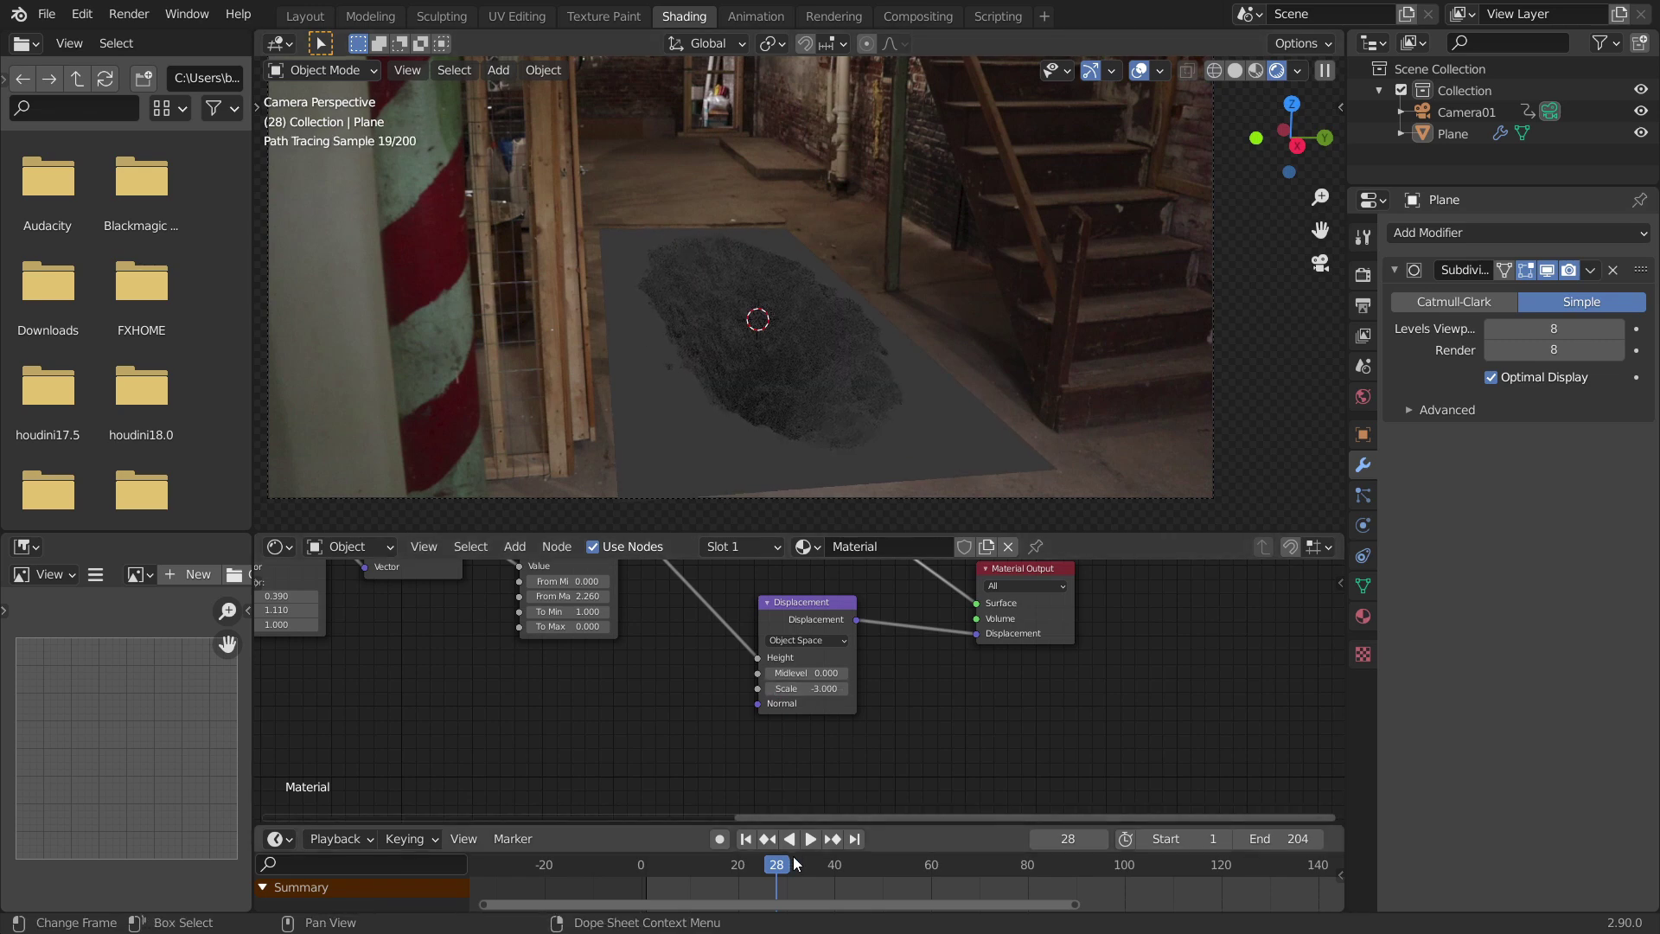
At frame 132, add a point light and raise it about 0.72 m along Z above the plane
key(space)
drag(854, 858, 1279, 865)
key(space)
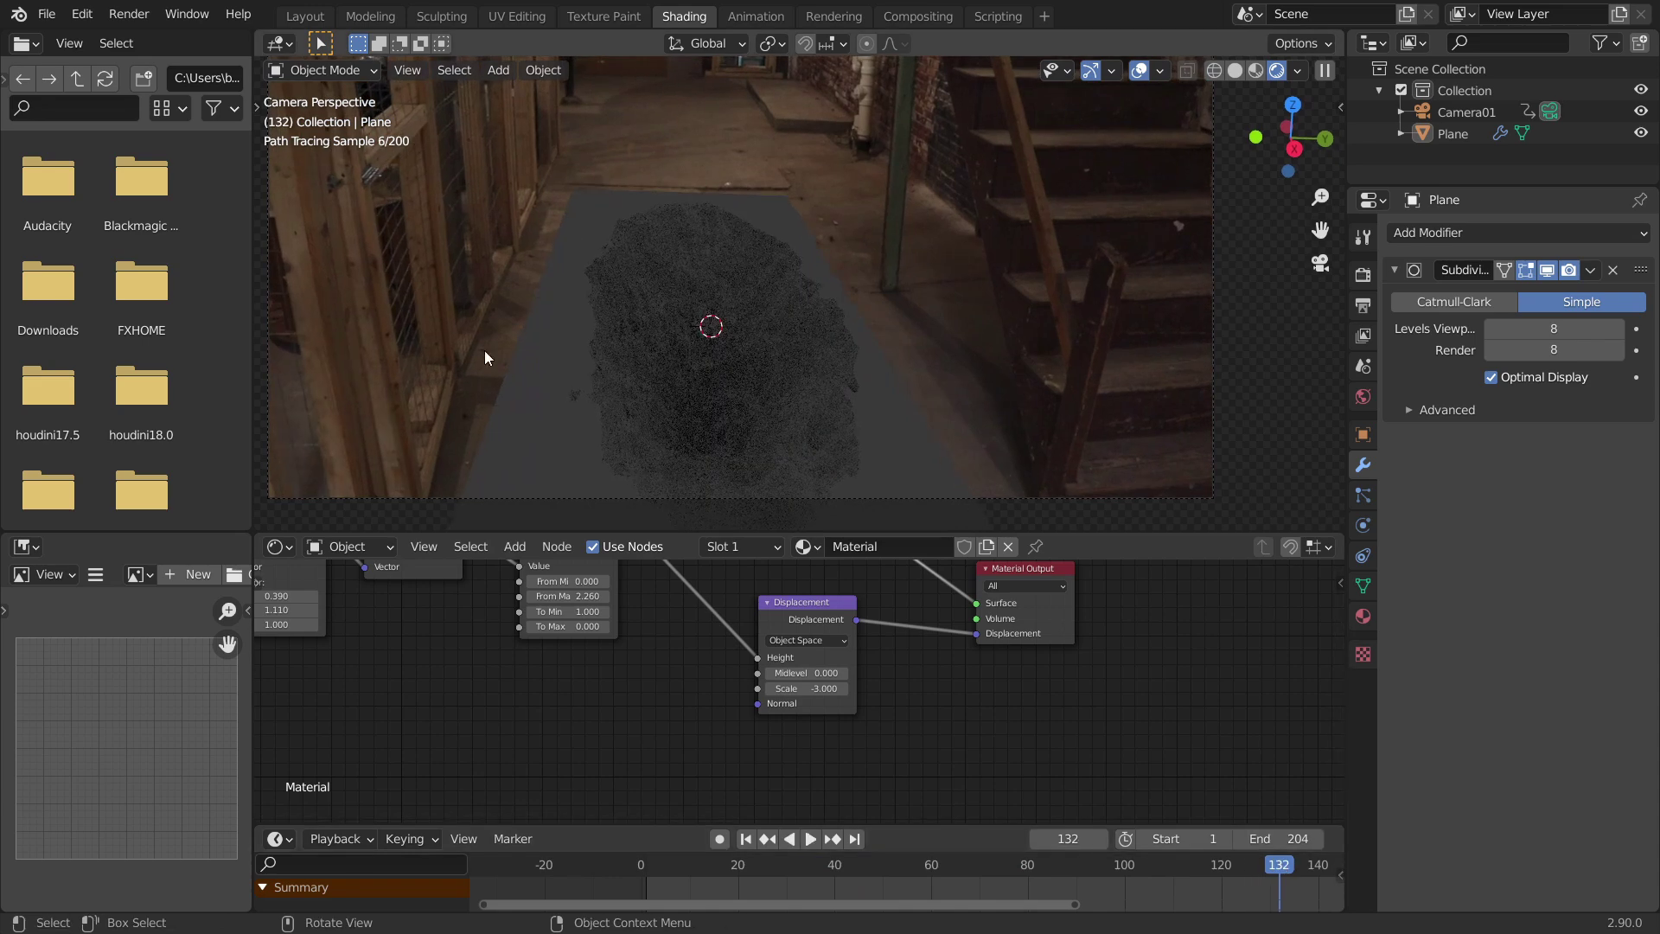
key(shift+a)
mouse_move(744, 322)
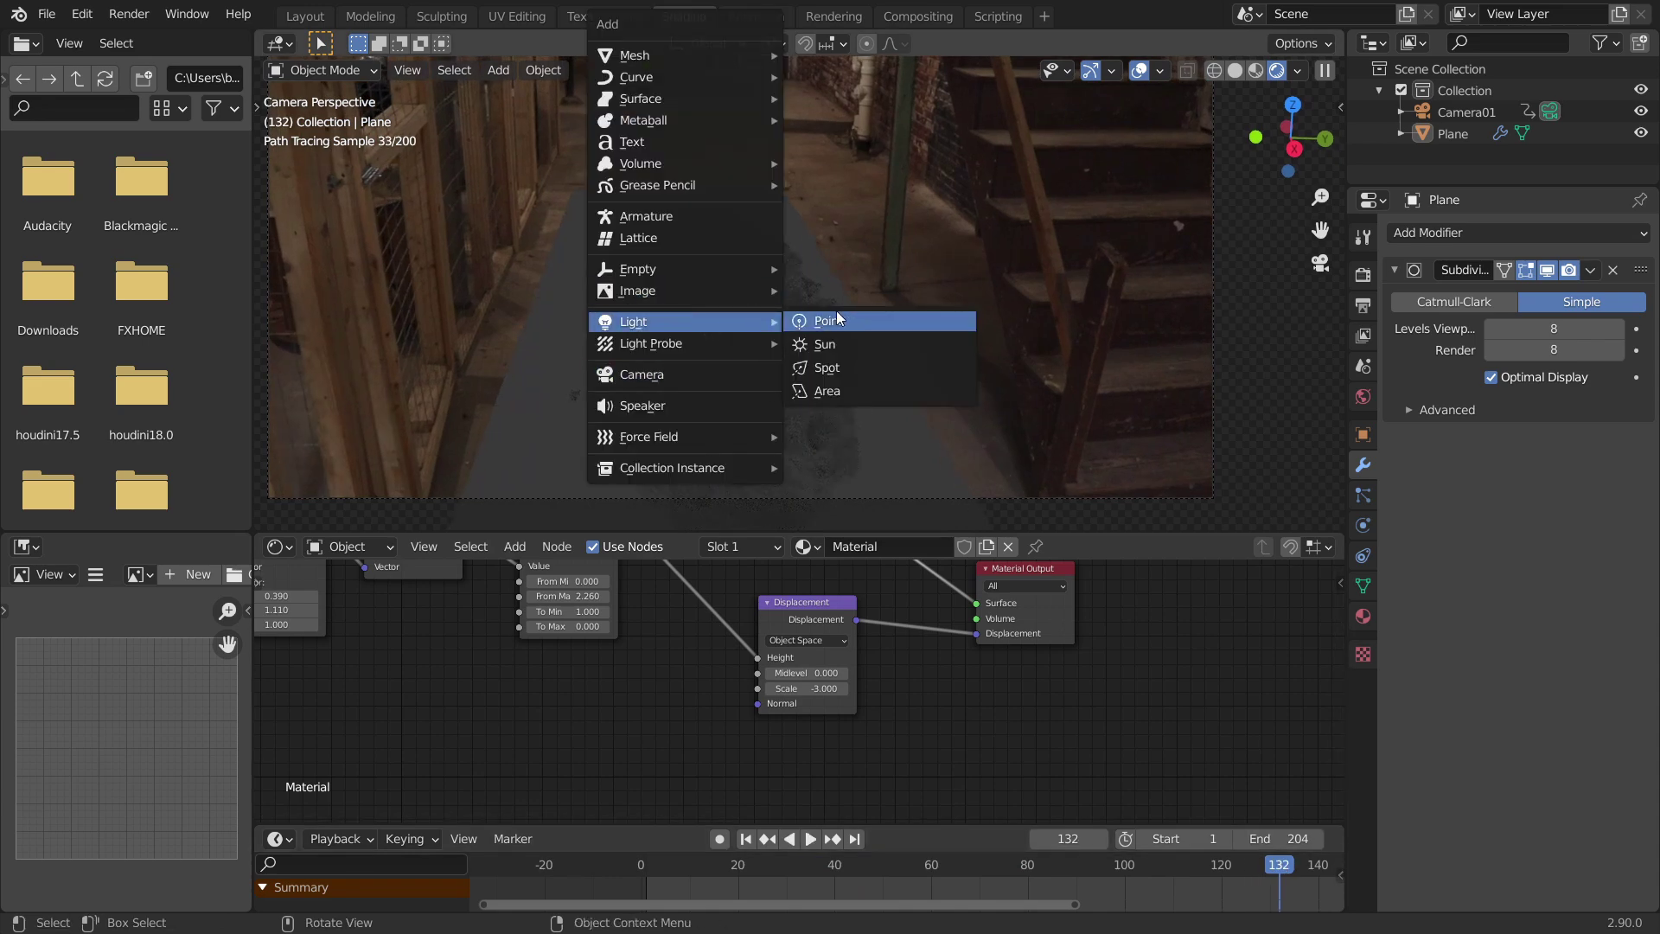
click(839, 319)
key(g)
key(z)
click(865, 407)
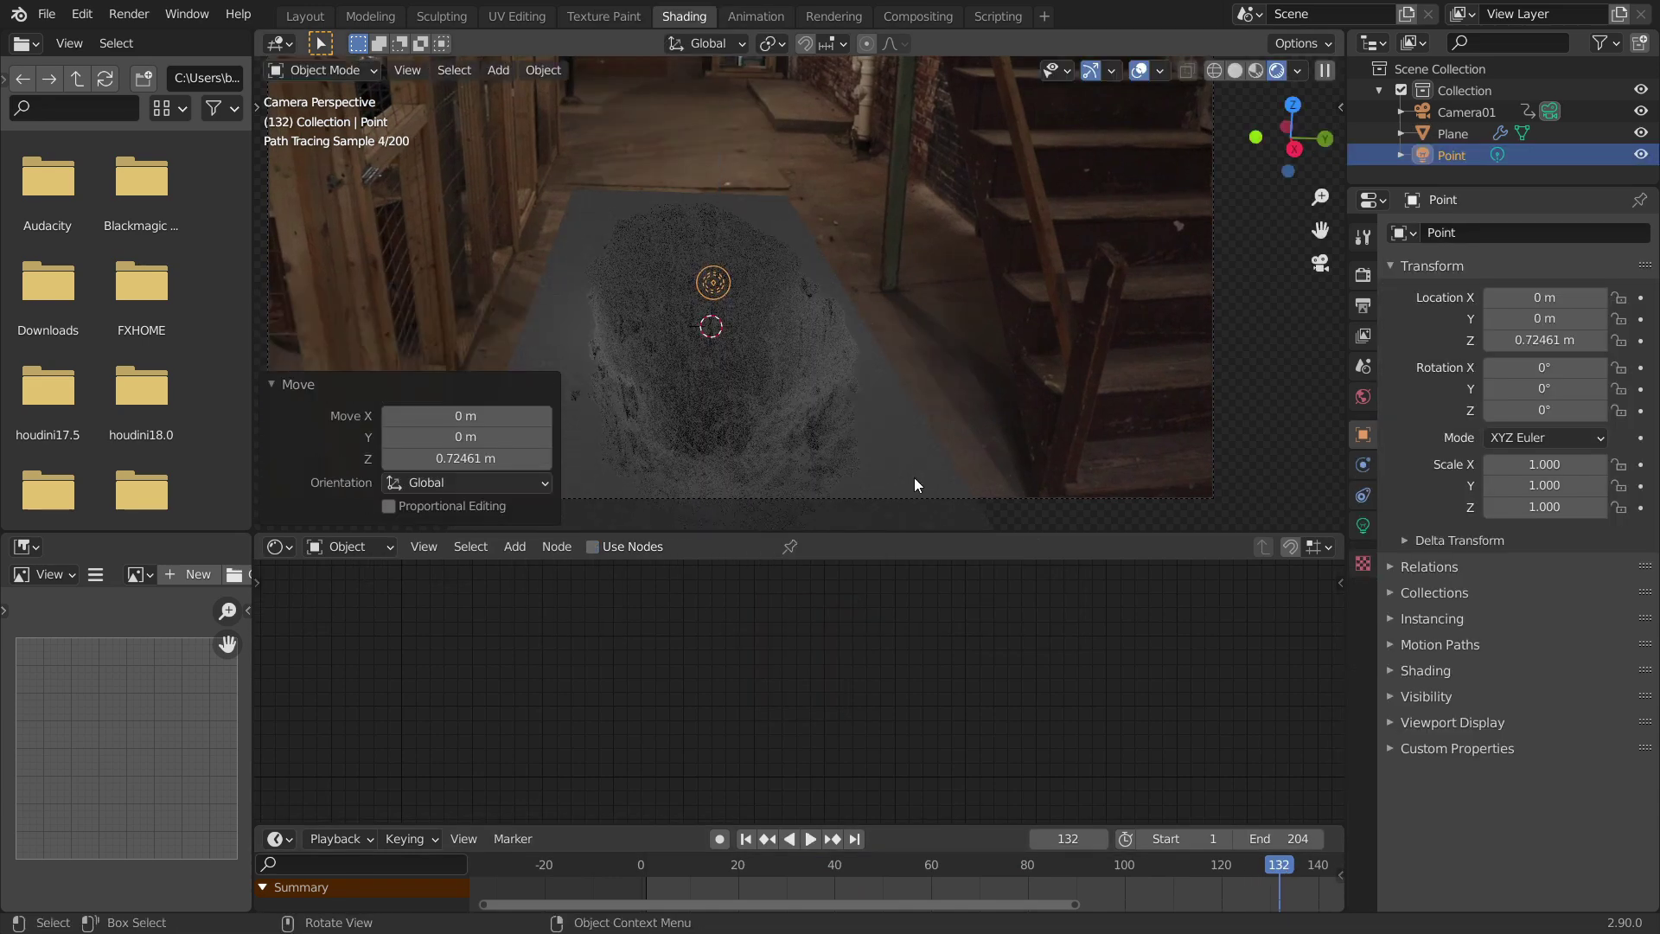
Review the lit displacement over the tracked footage, stop at frame 47 and select the floor plane
drag(1200, 865, 773, 860)
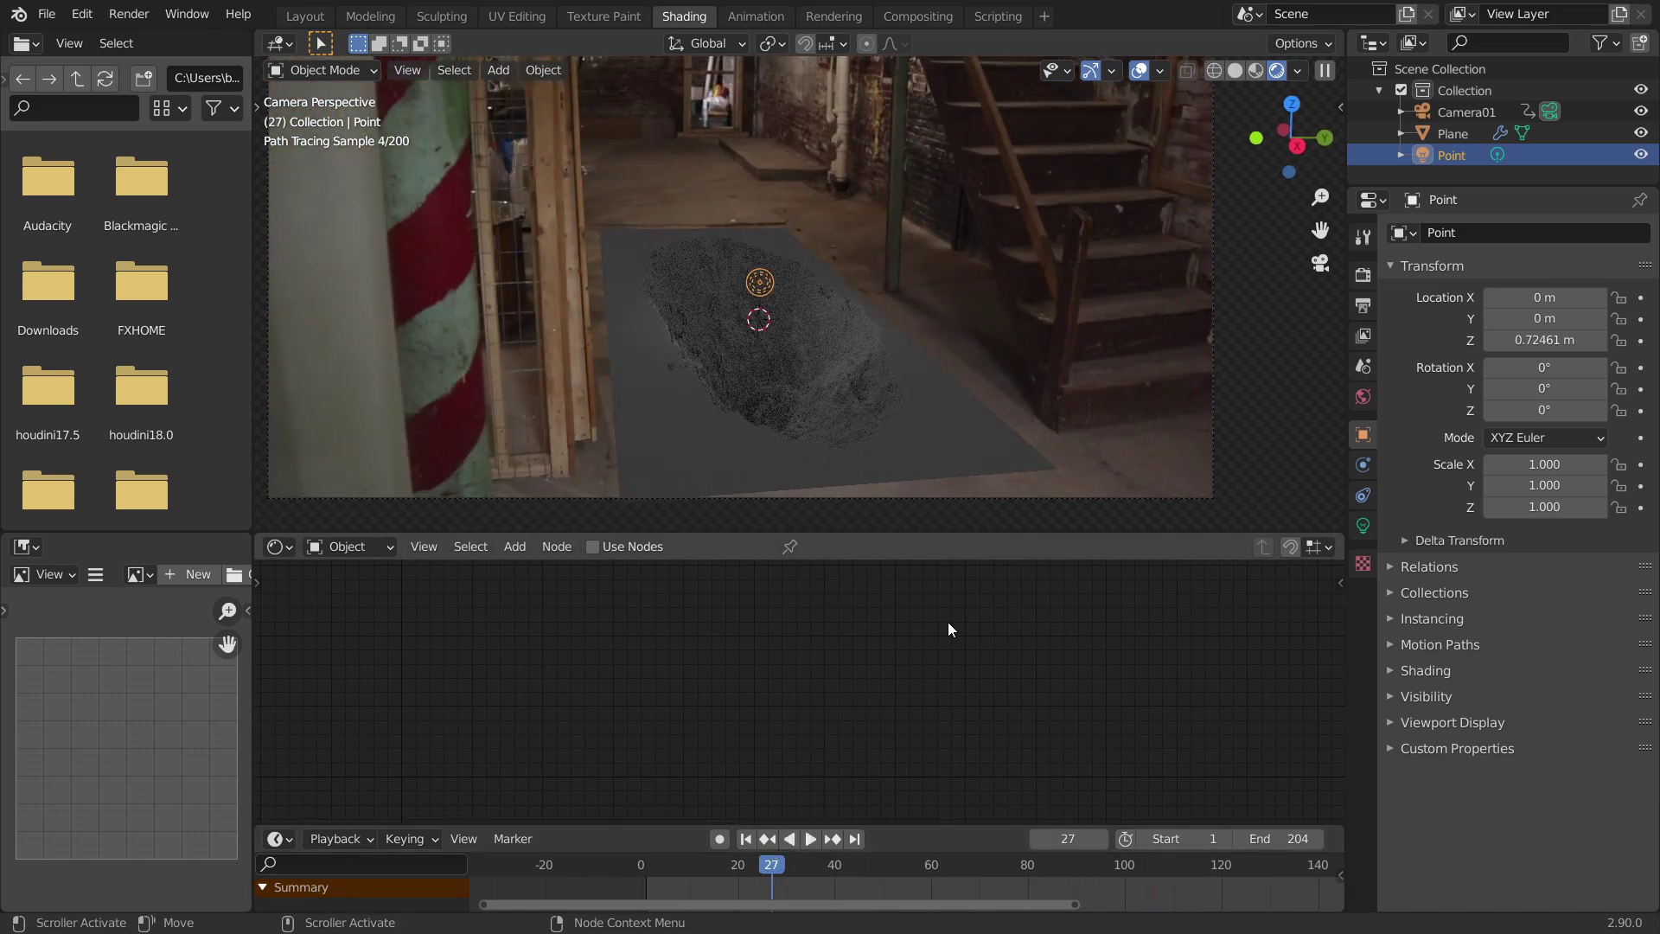
key(space)
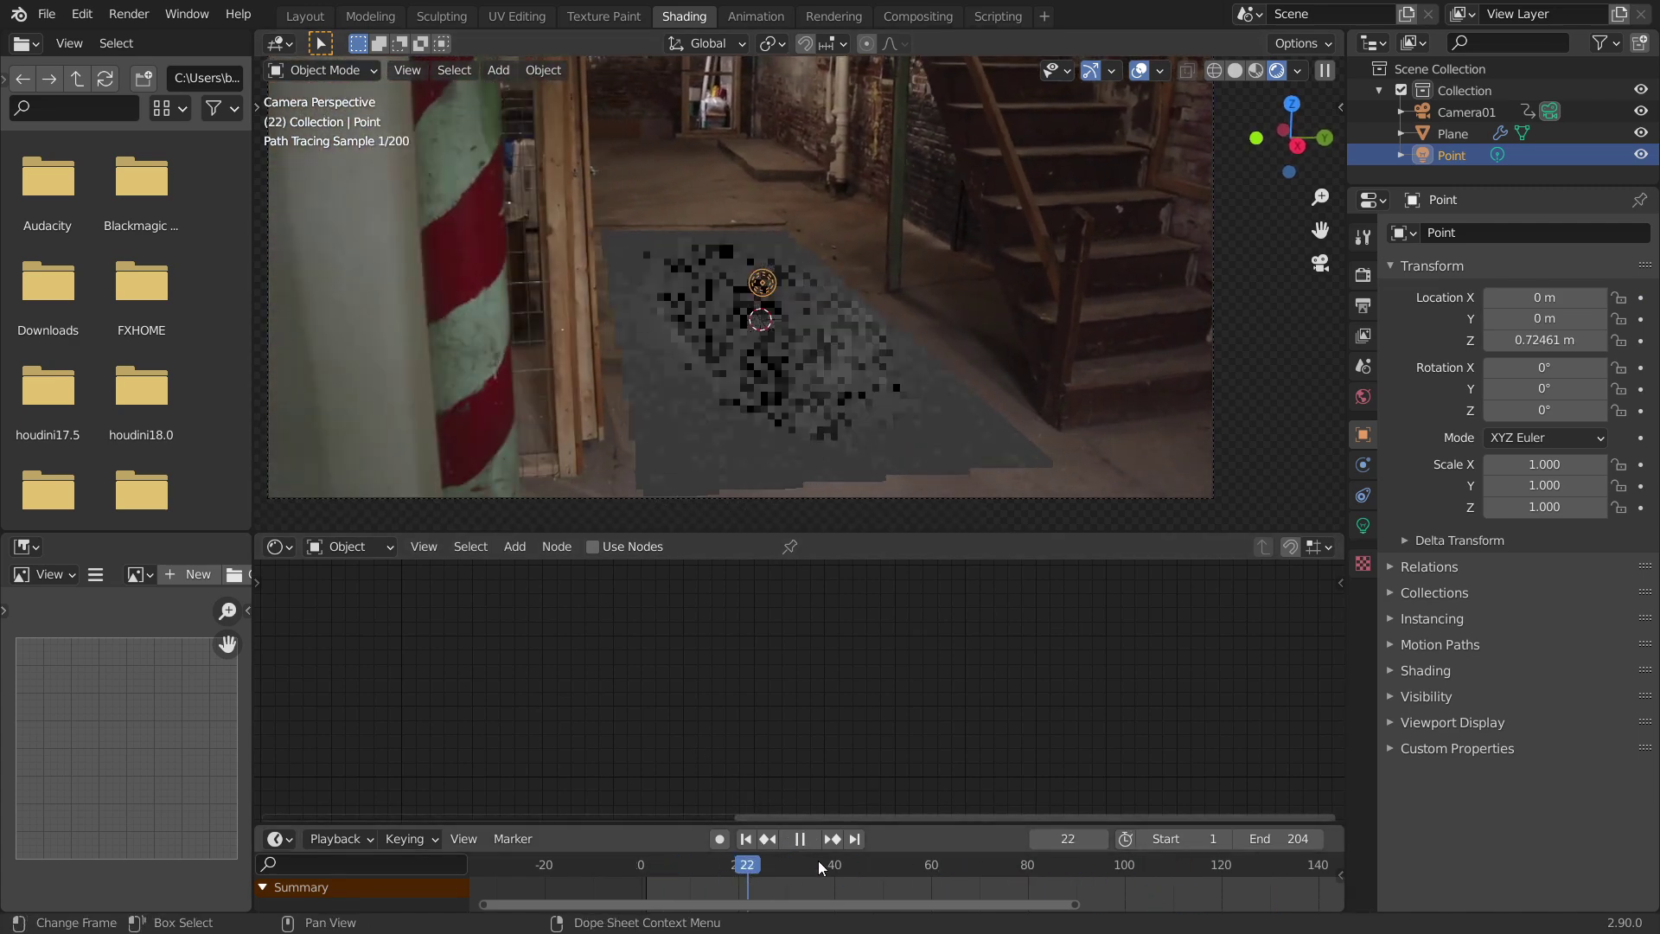
drag(1097, 845, 869, 804)
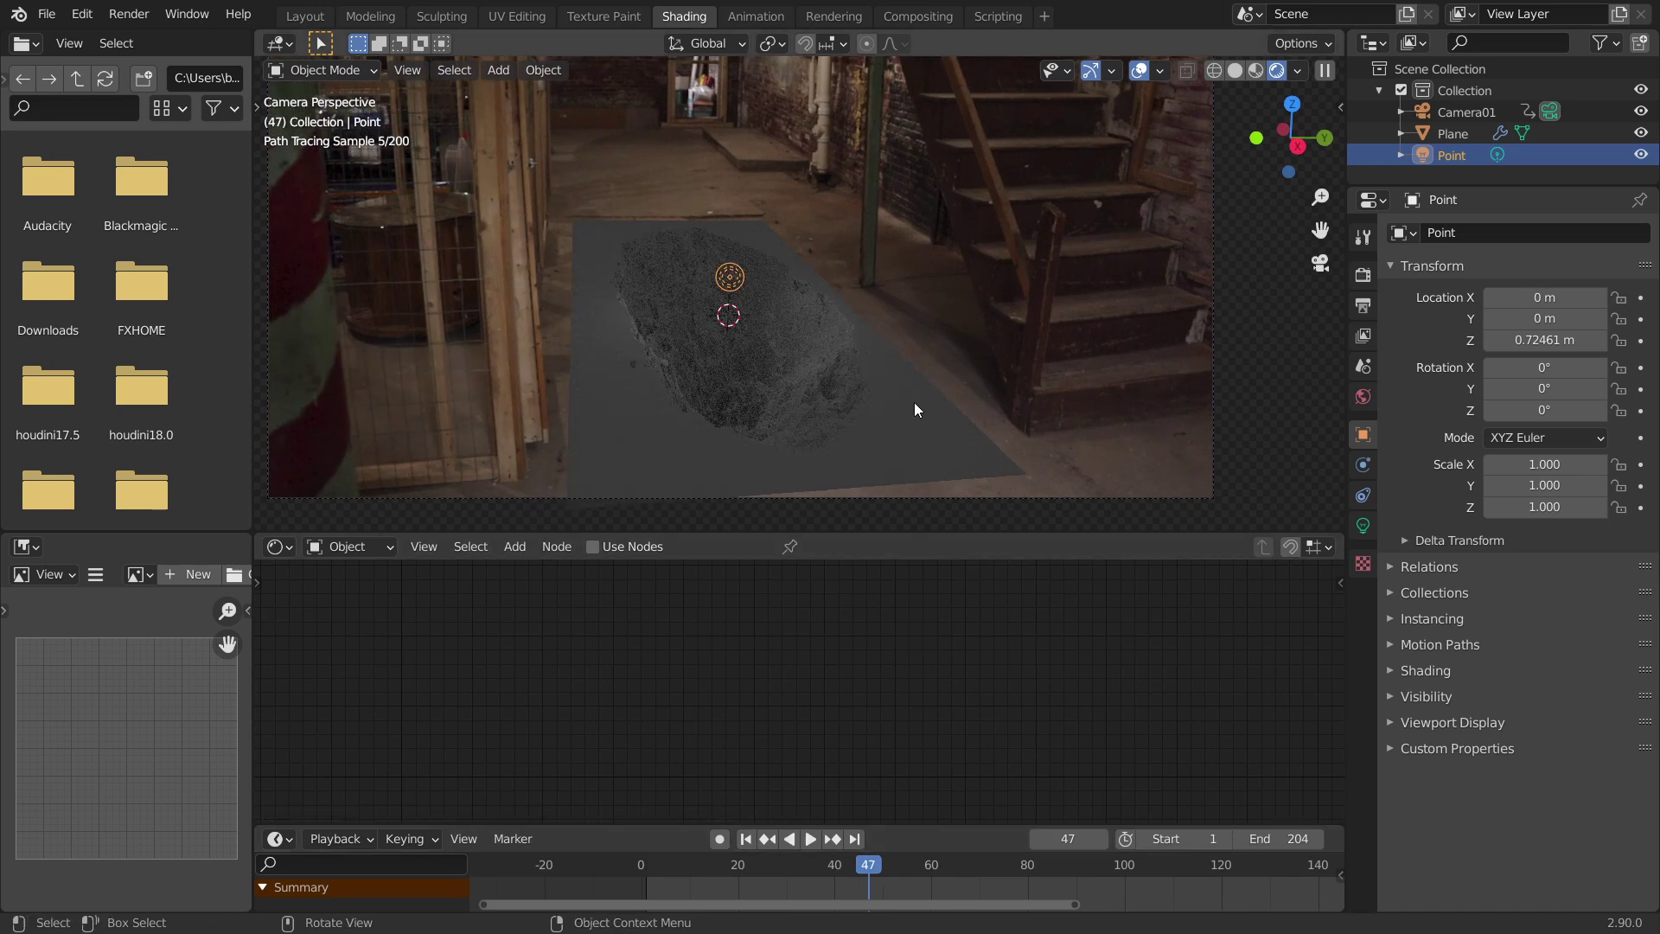
click(871, 444)
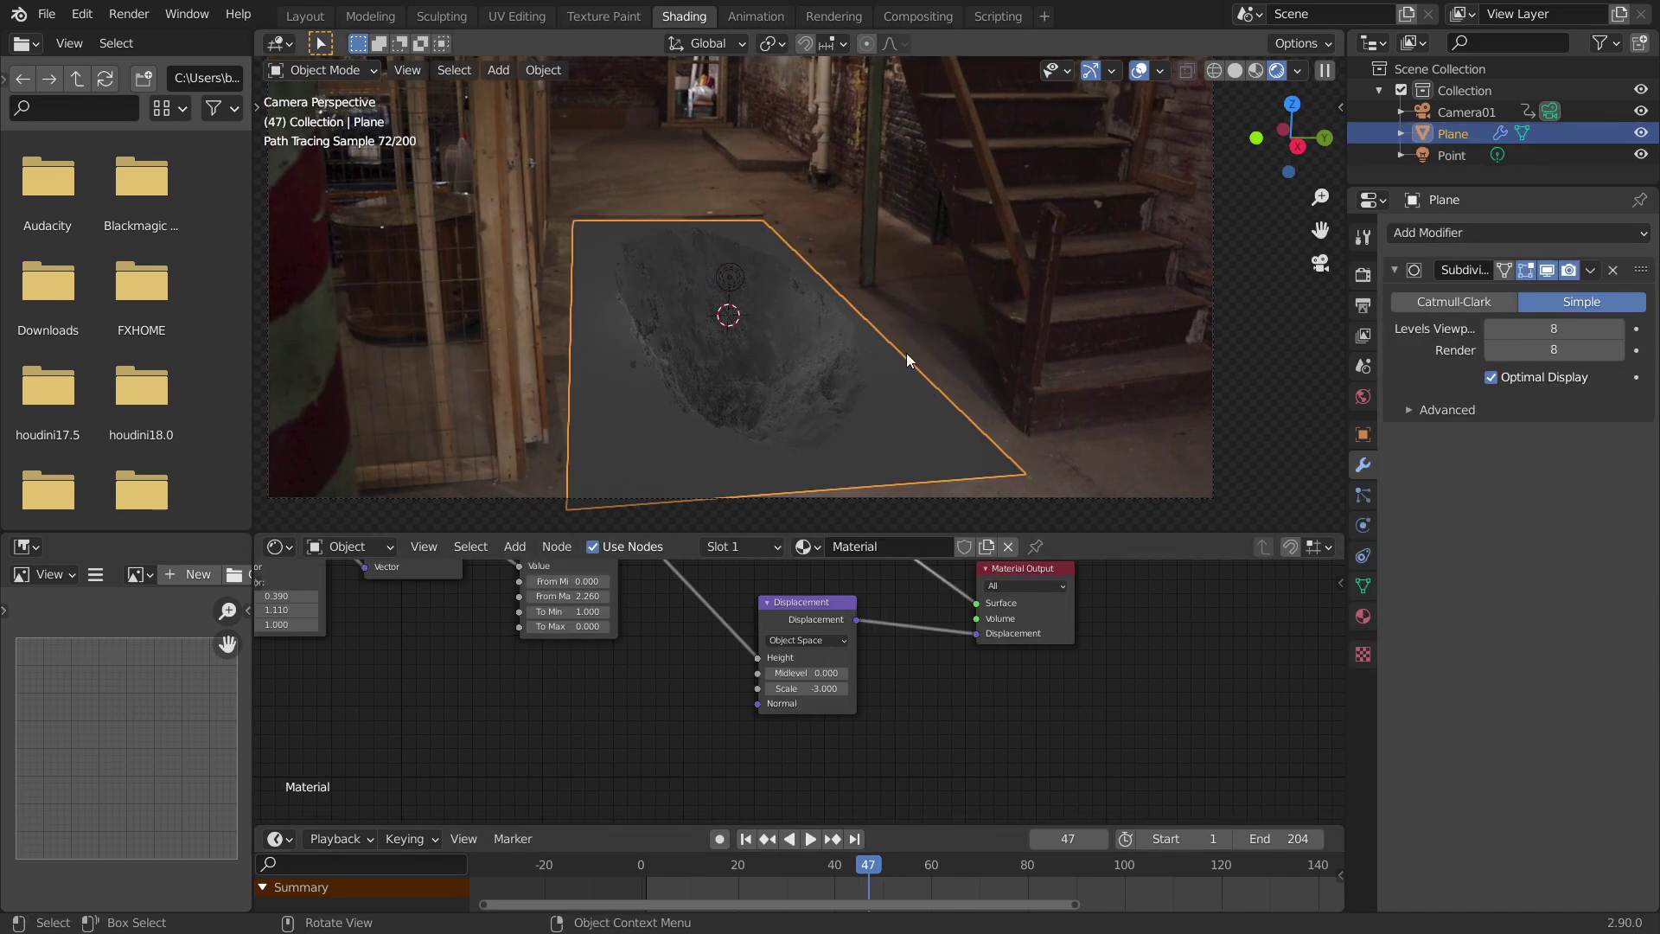
click(878, 17)
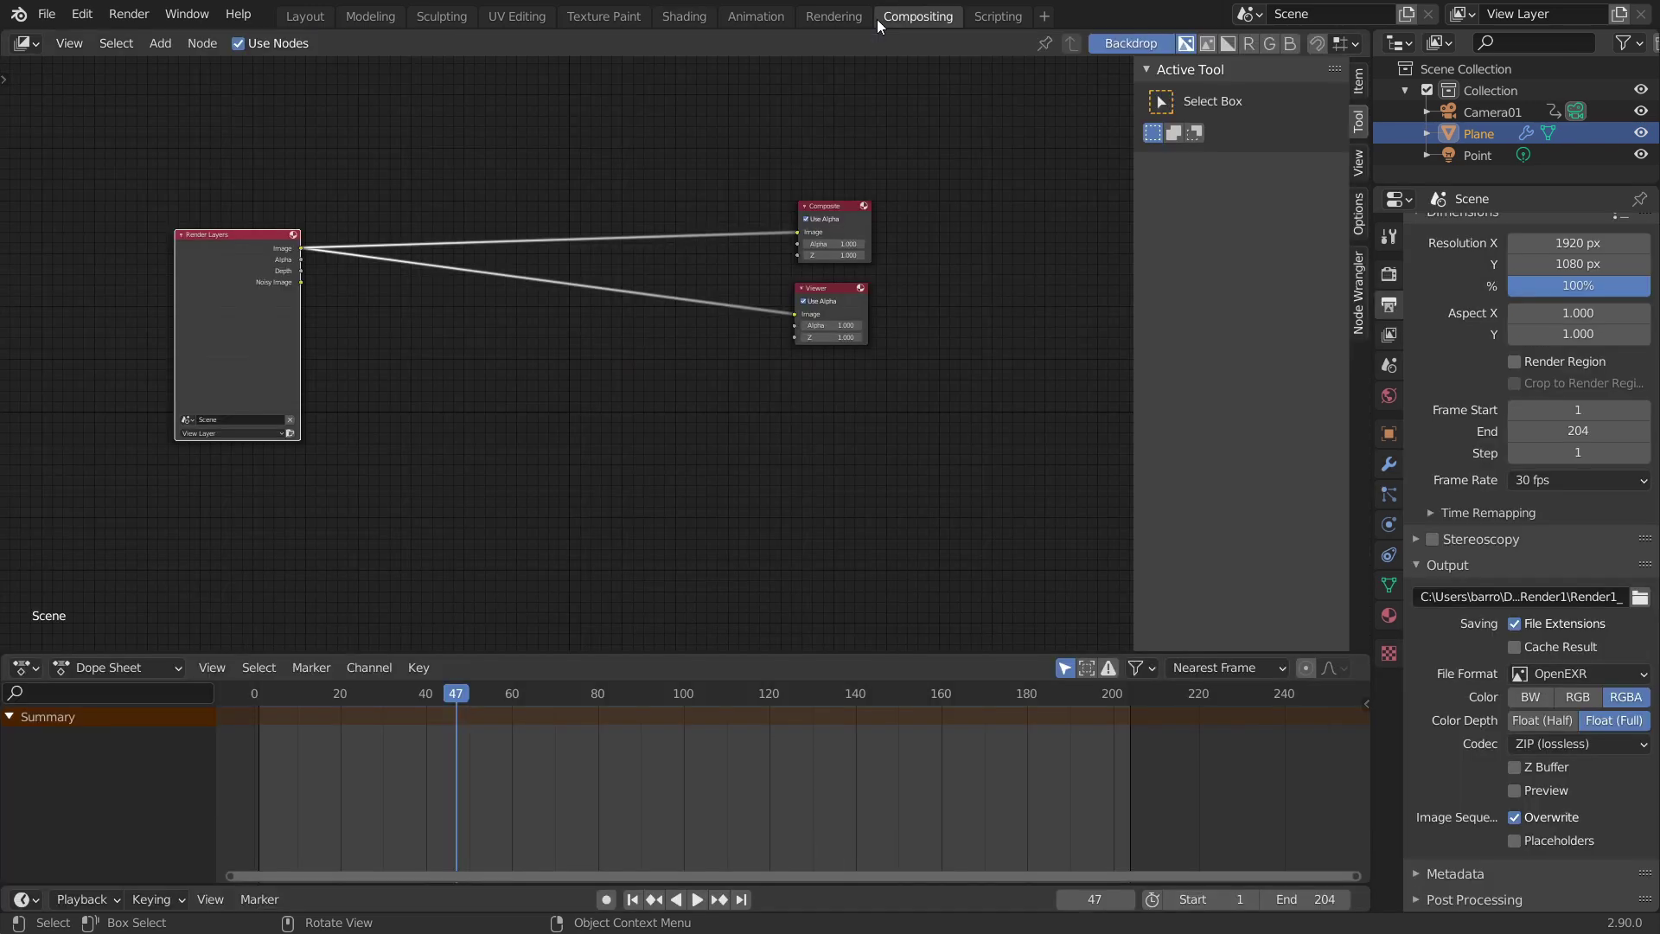
click(322, 16)
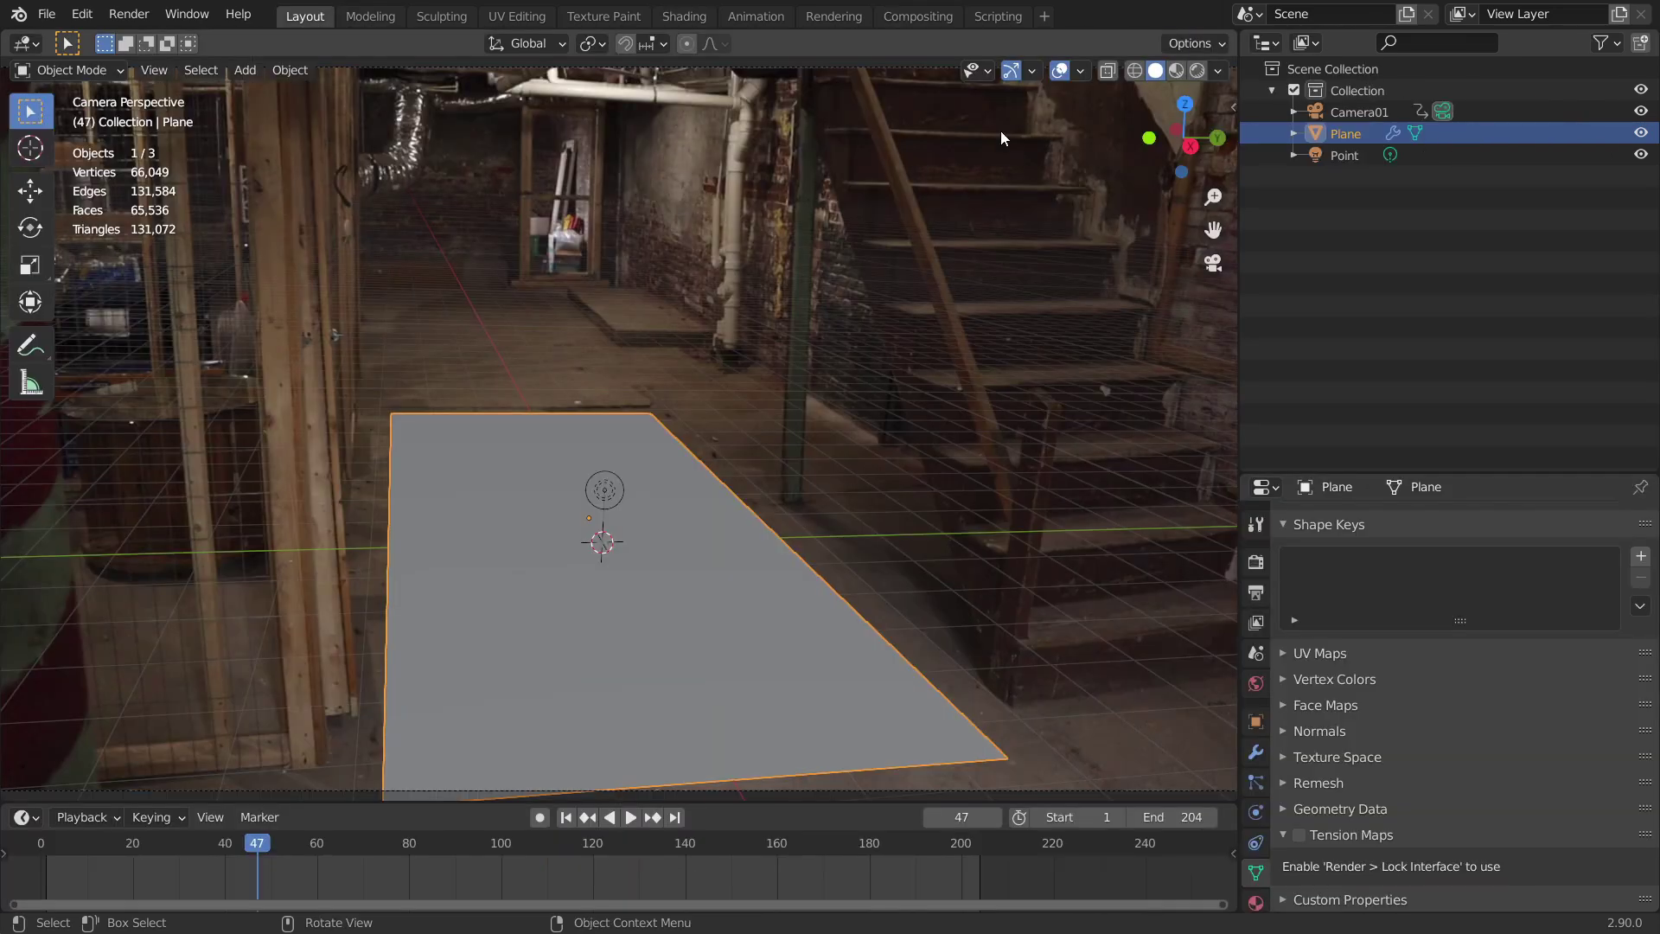
click(684, 16)
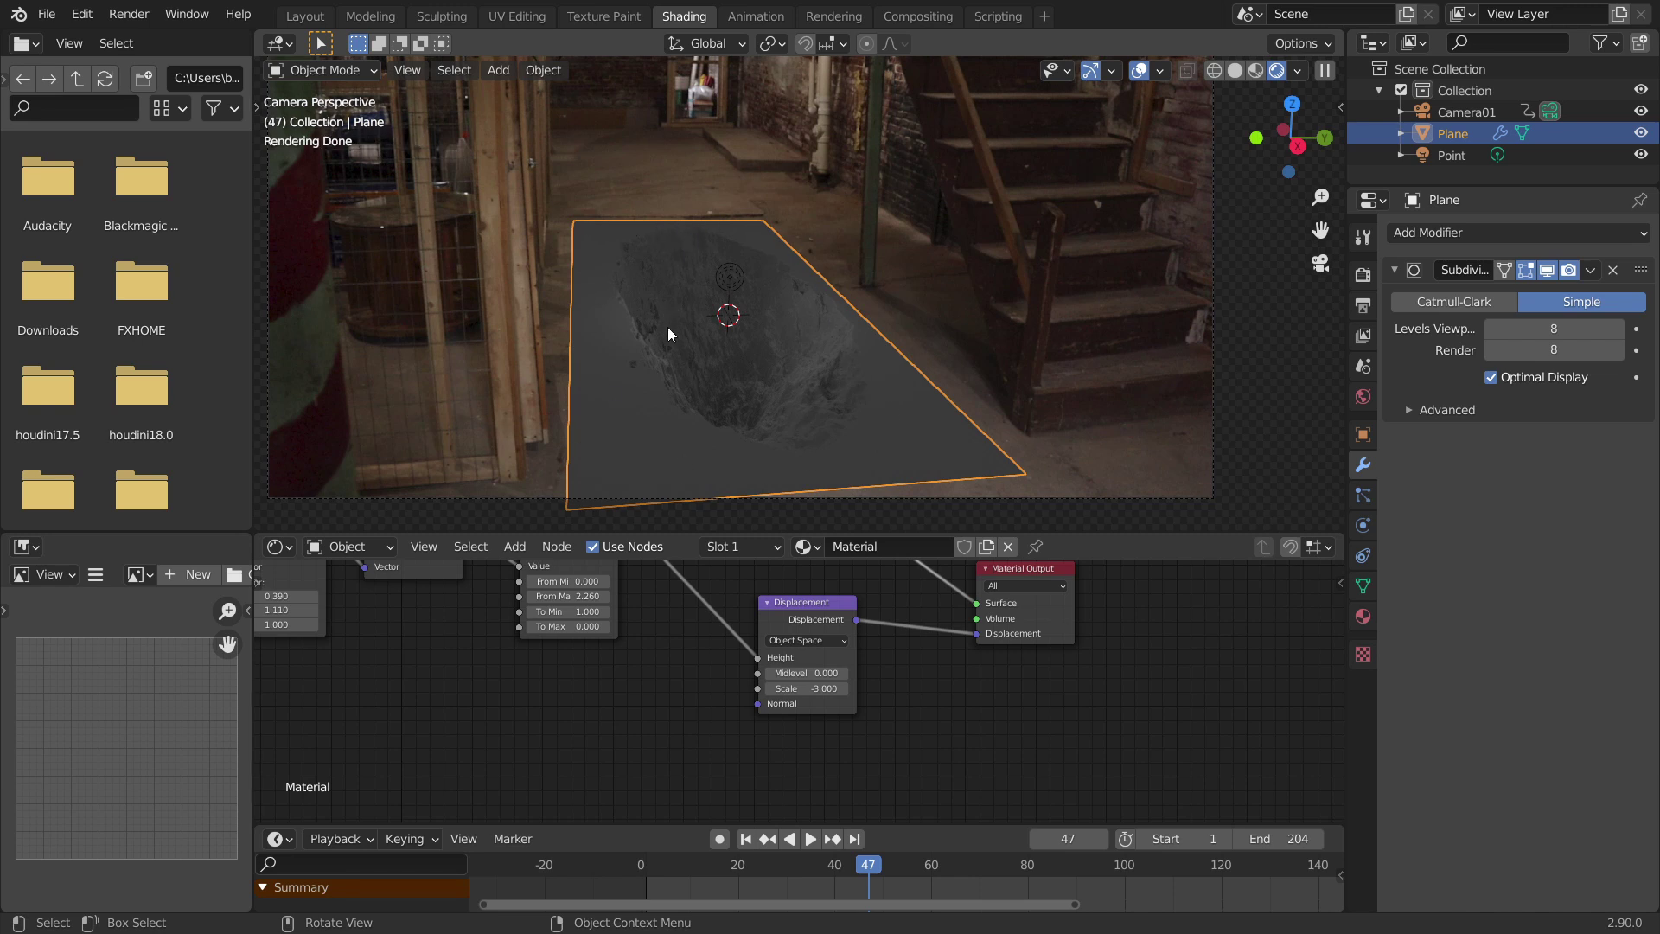
Add a Holdout shader above the Diffuse BSDF and connect it to Material Output's Surface
middle_drag(806, 620, 701, 731)
key(shift+a)
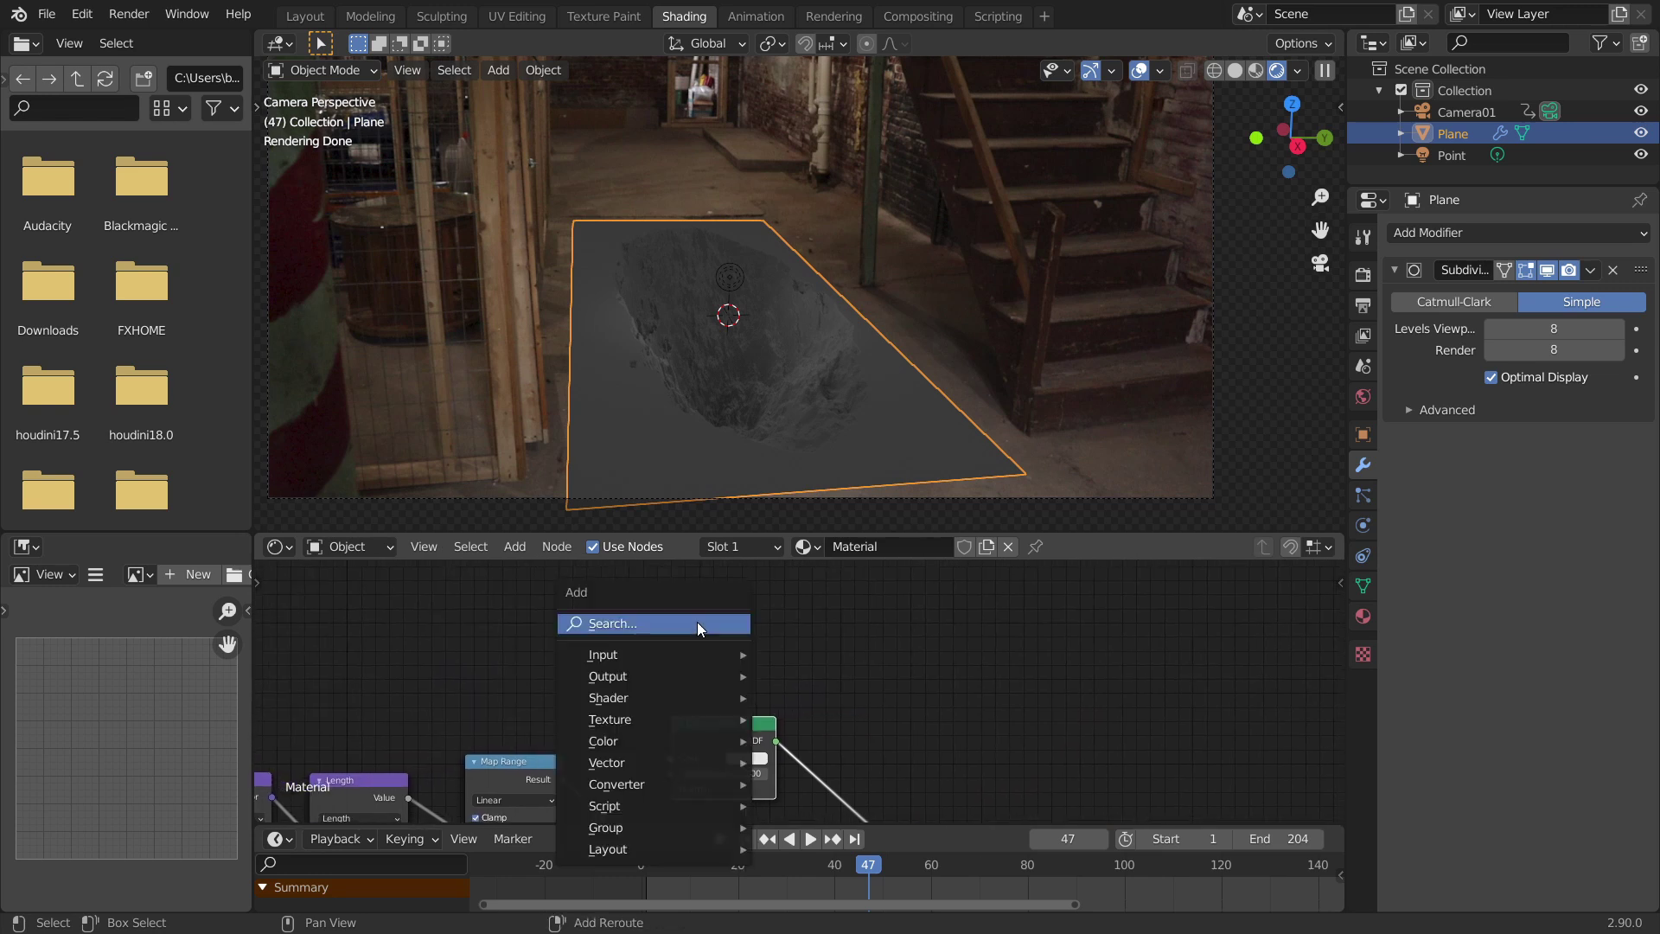
click(697, 621)
text(hol)
key(Return)
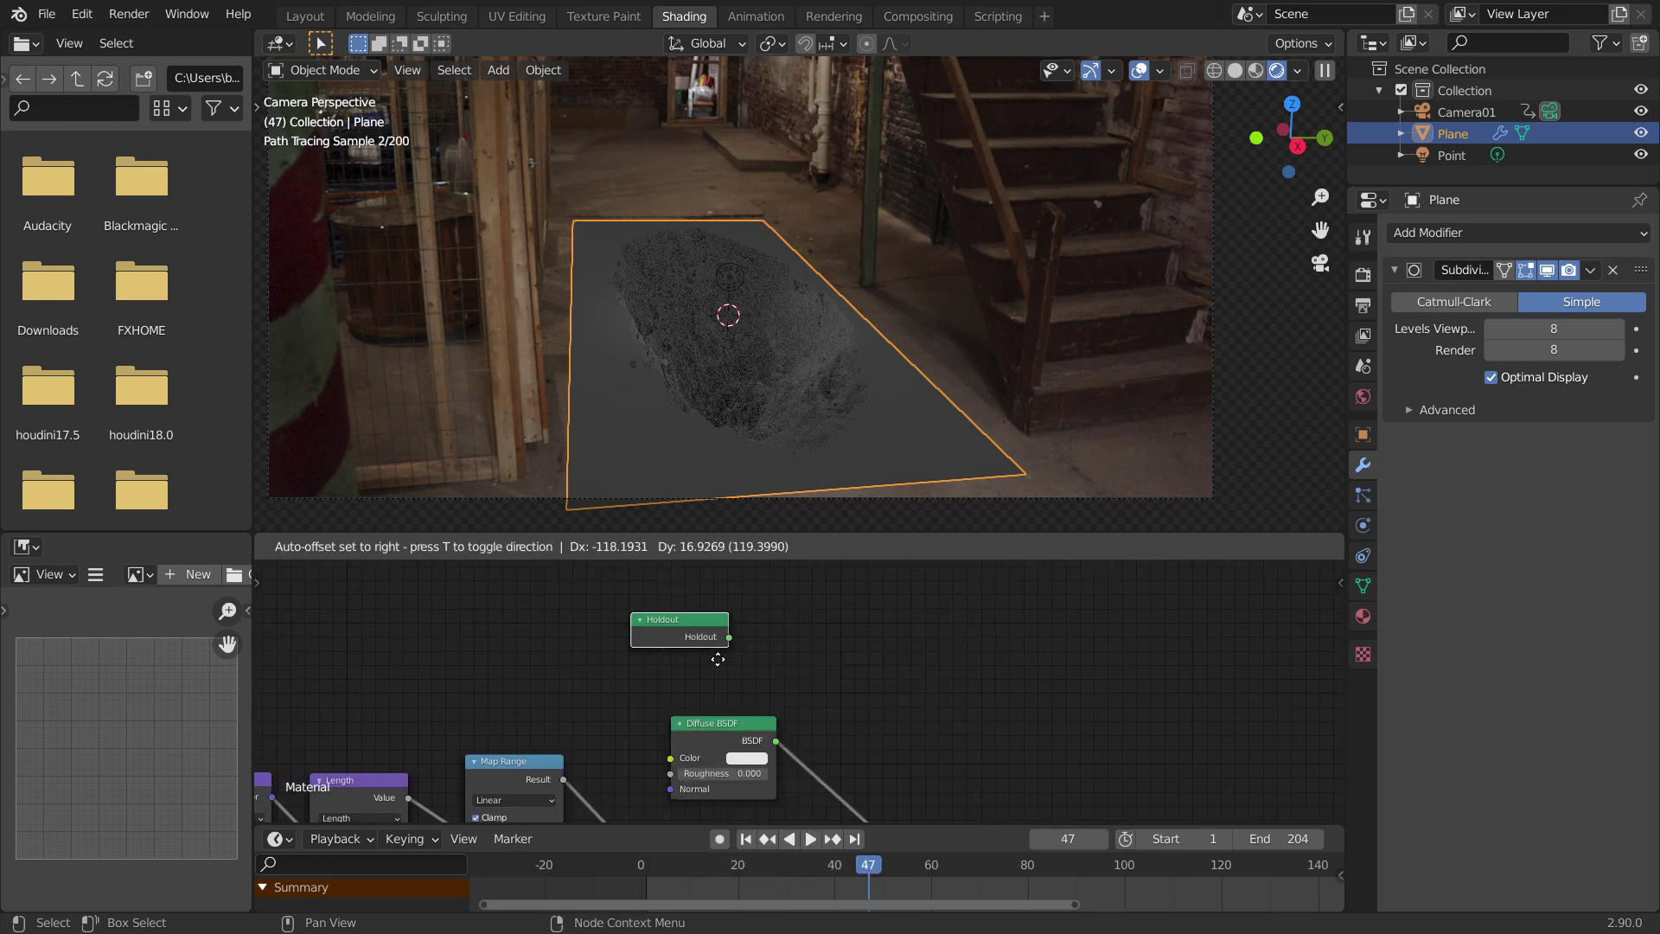
click(744, 683)
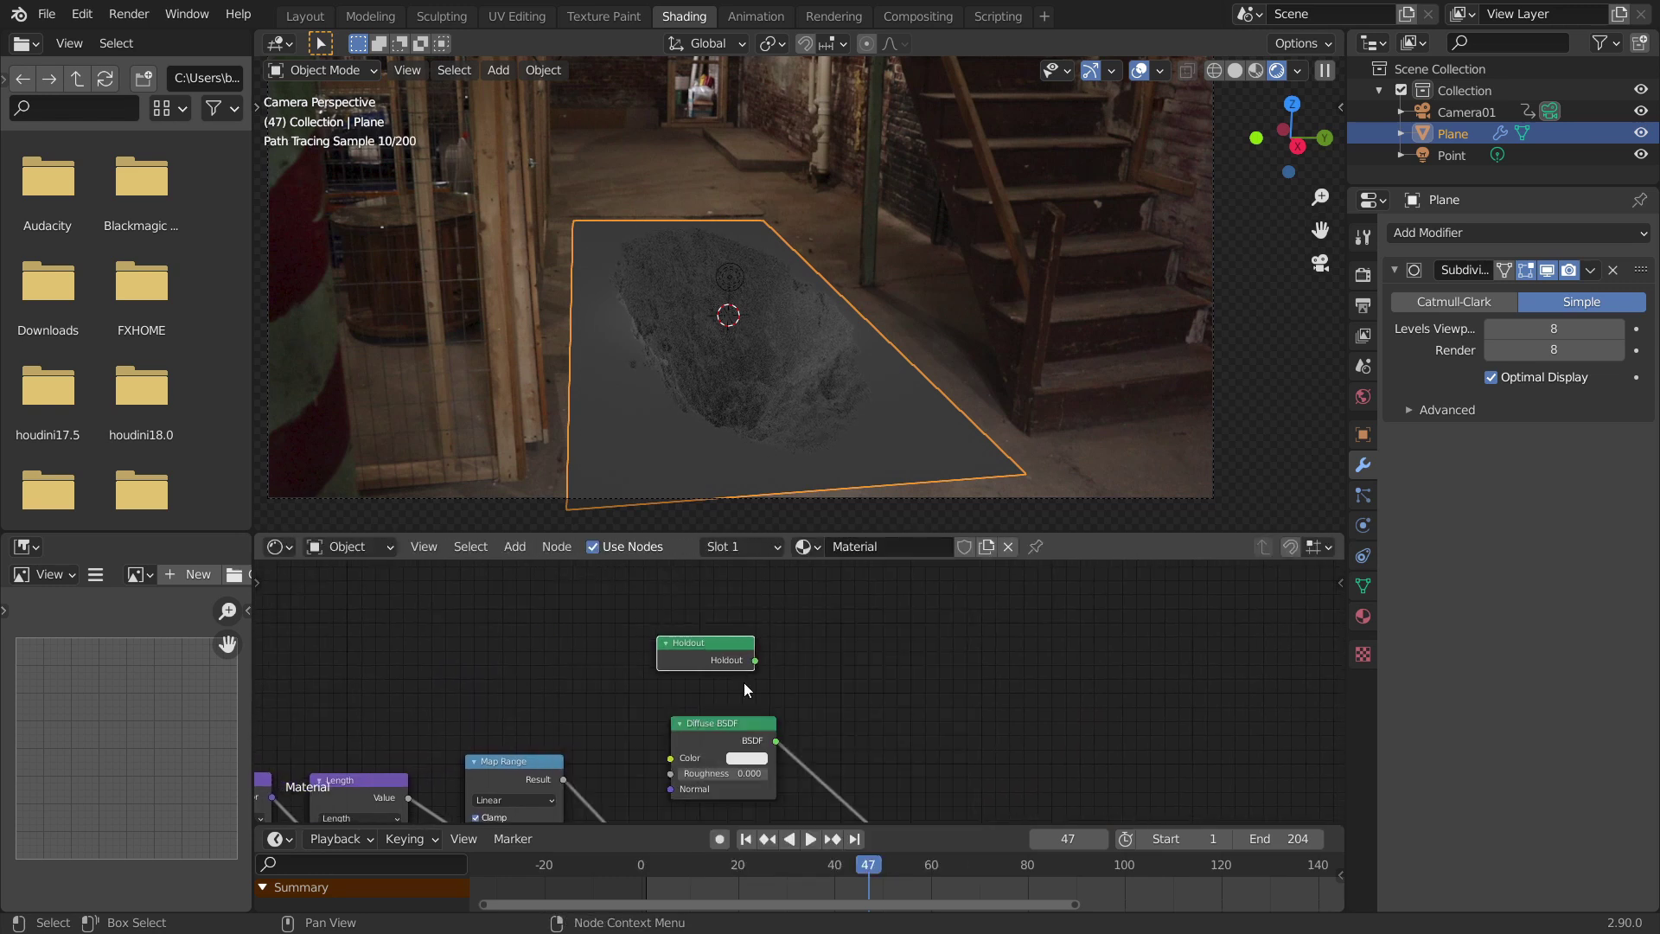
ctrl+shift+click(705, 647)
Add a Transparent BSDF above the Holdout node and connect it to Material Output's Surface in its place
key(shift+a)
click(741, 600)
text(tra)
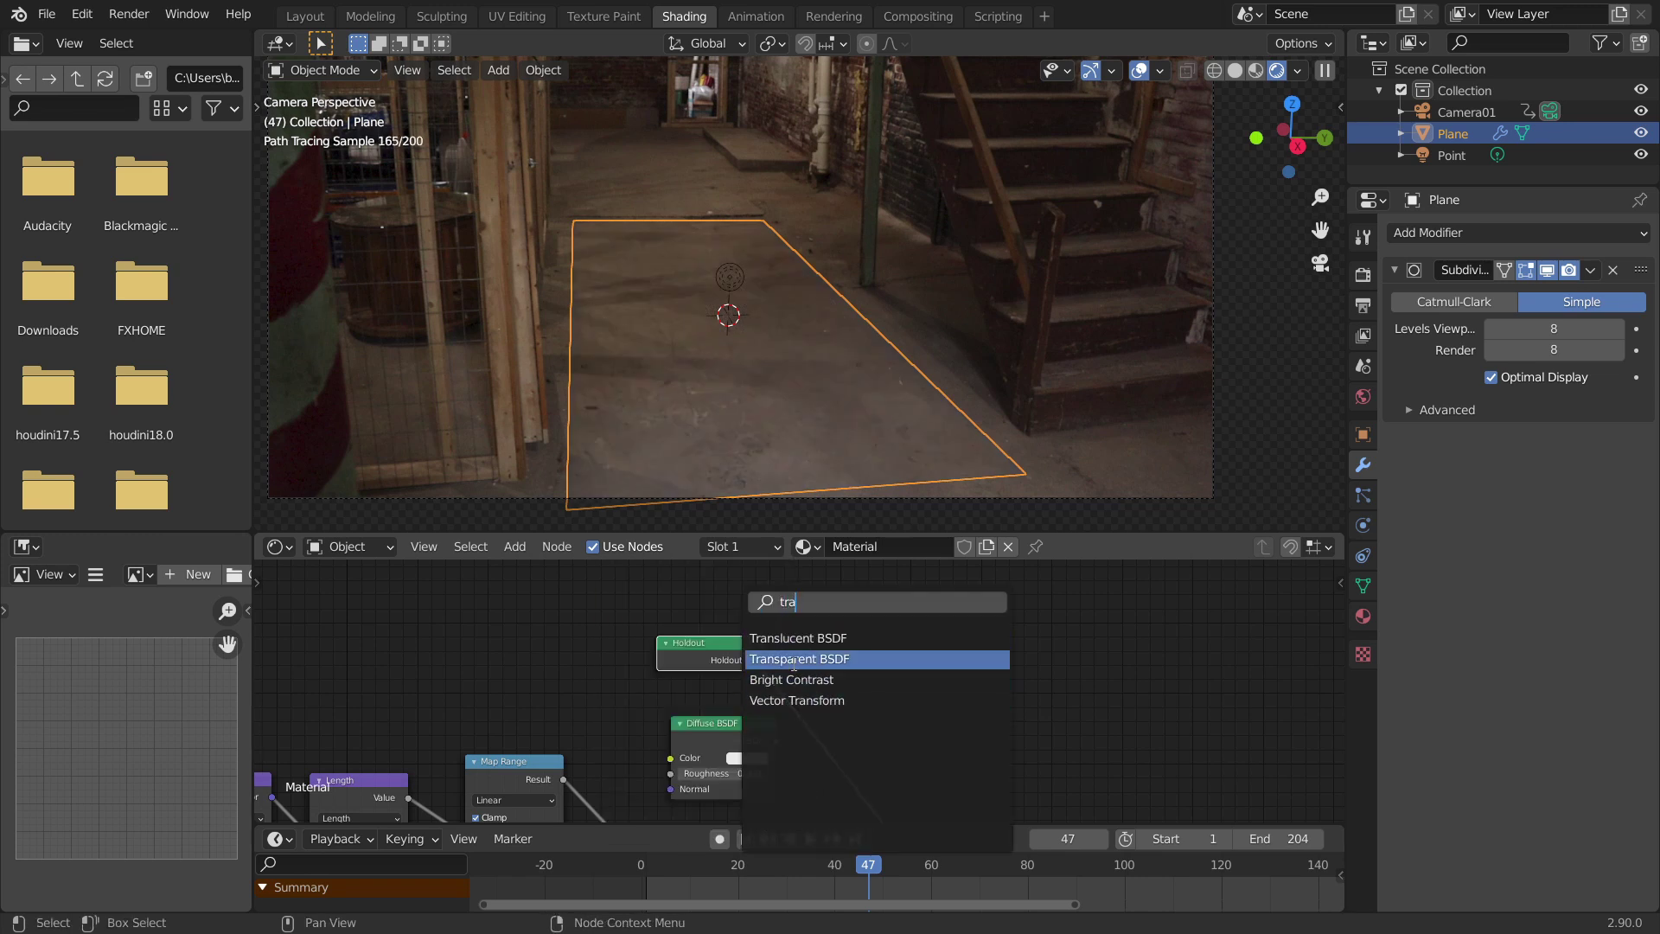
click(799, 659)
click(704, 577)
ctrl+shift+click(704, 577)
middle_drag(748, 397, 765, 427)
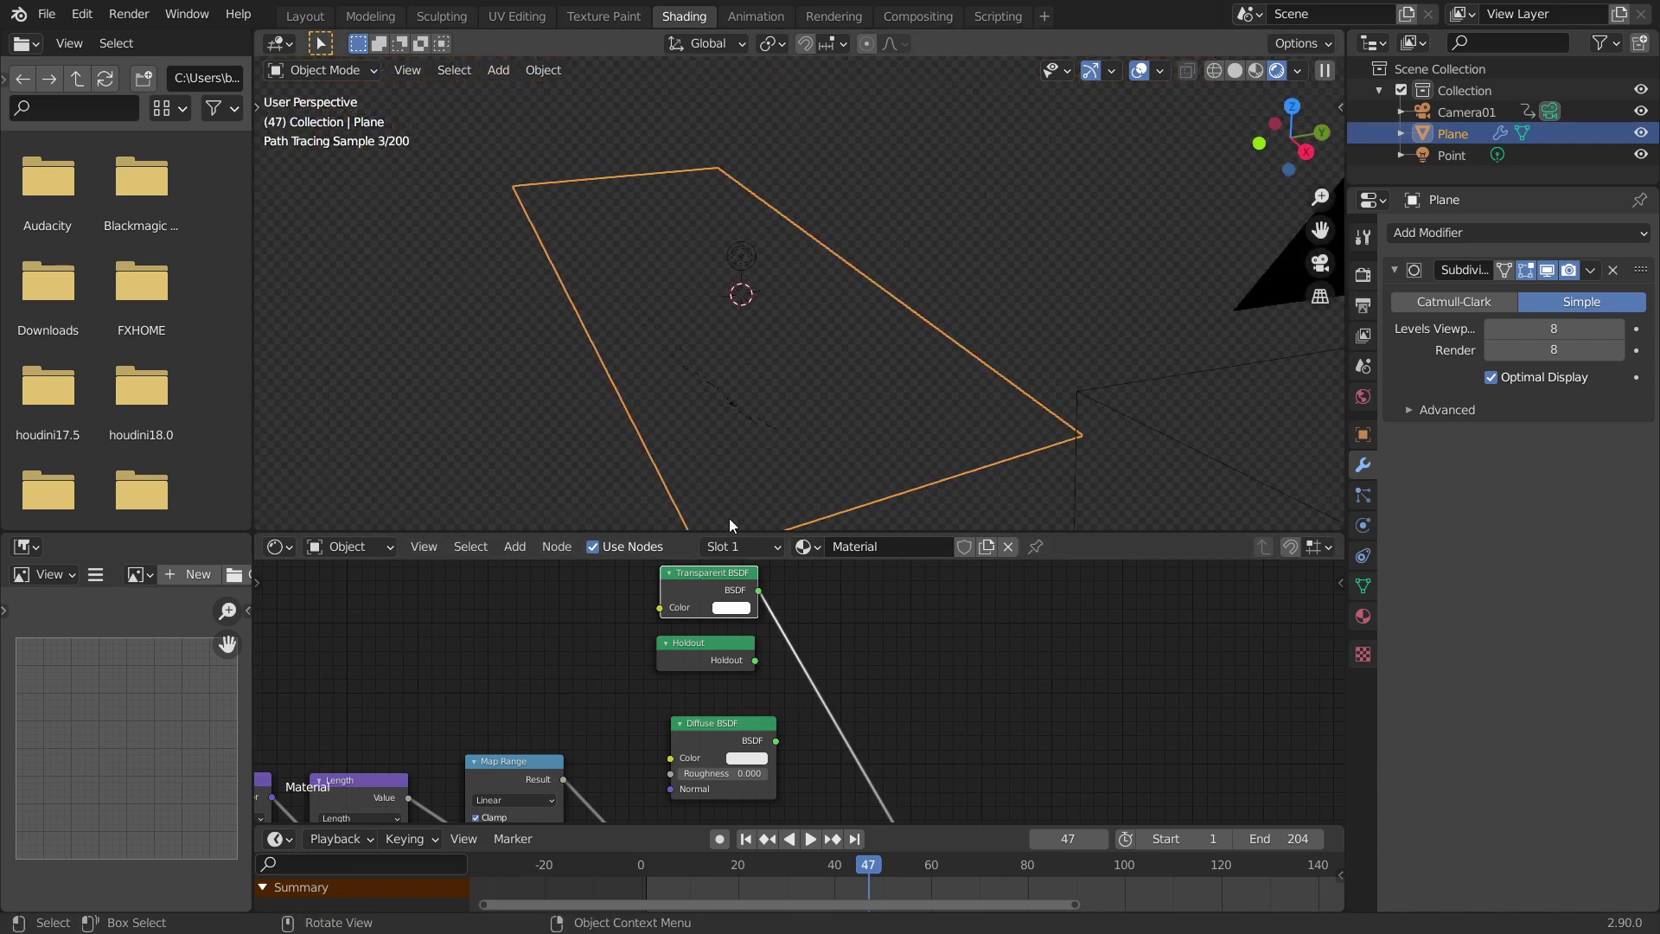
Reconnect the plane's Holdout shader to Material Output's Surface, add a 2 m cube and lower it along Z below the plane
ctrl+shift+click(720, 643)
mouse_move(755, 370)
middle_down()
mouse_move(776, 339)
mouse_move(762, 391)
middle_up()
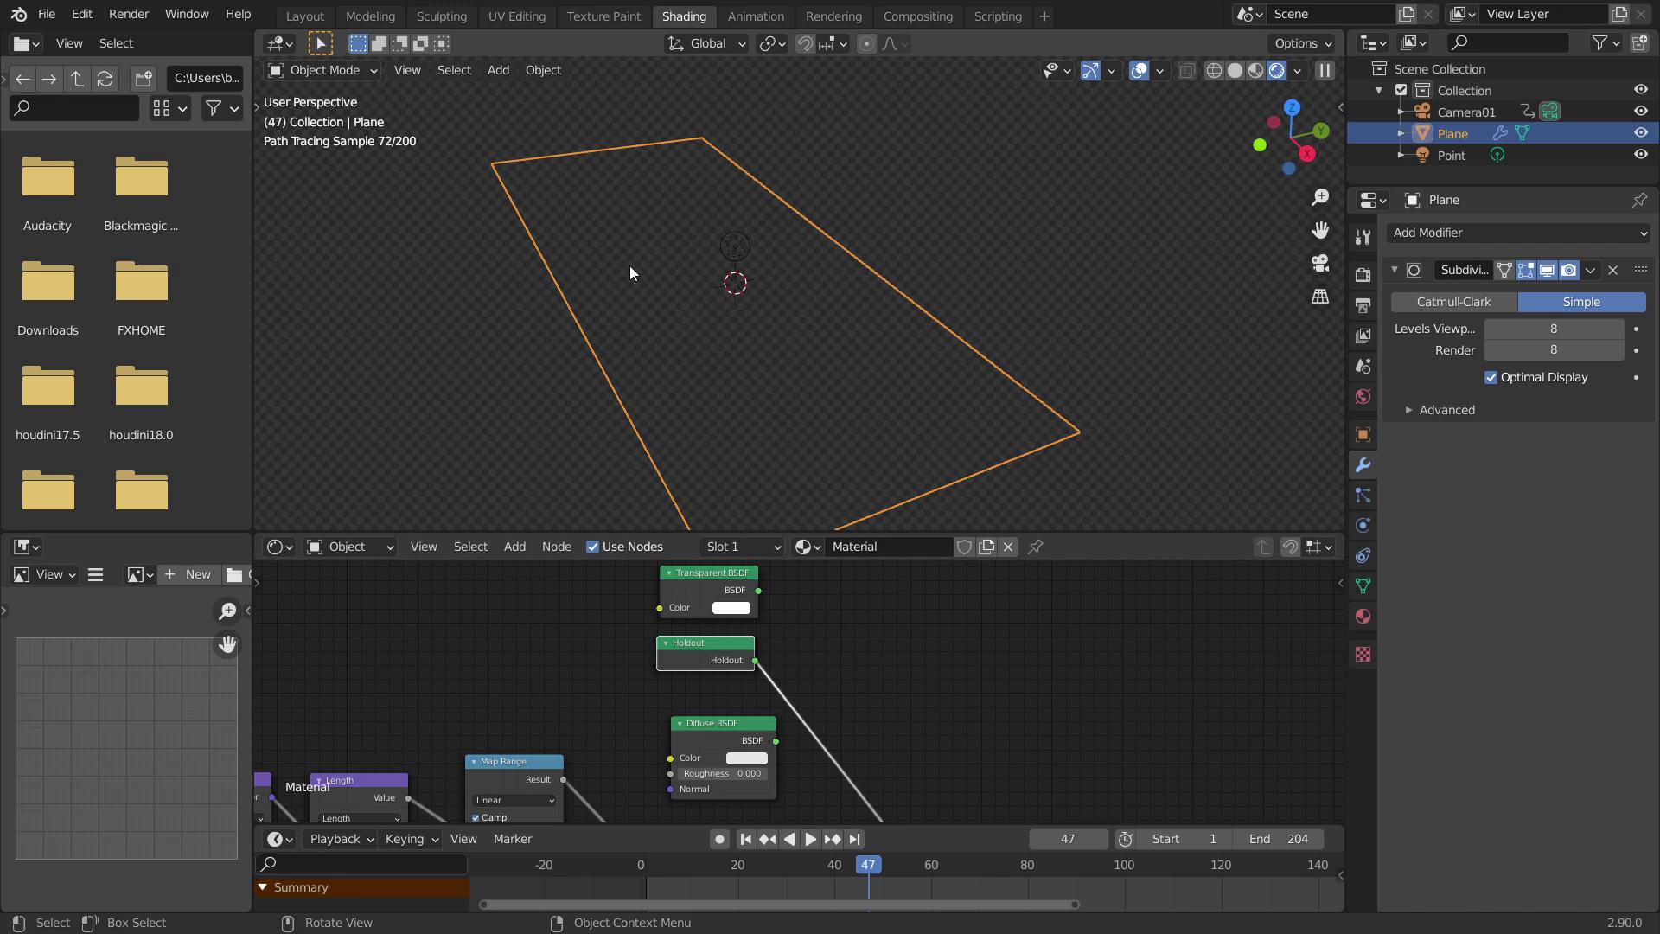
key(shift+a)
mouse_move(599, 240)
click(706, 268)
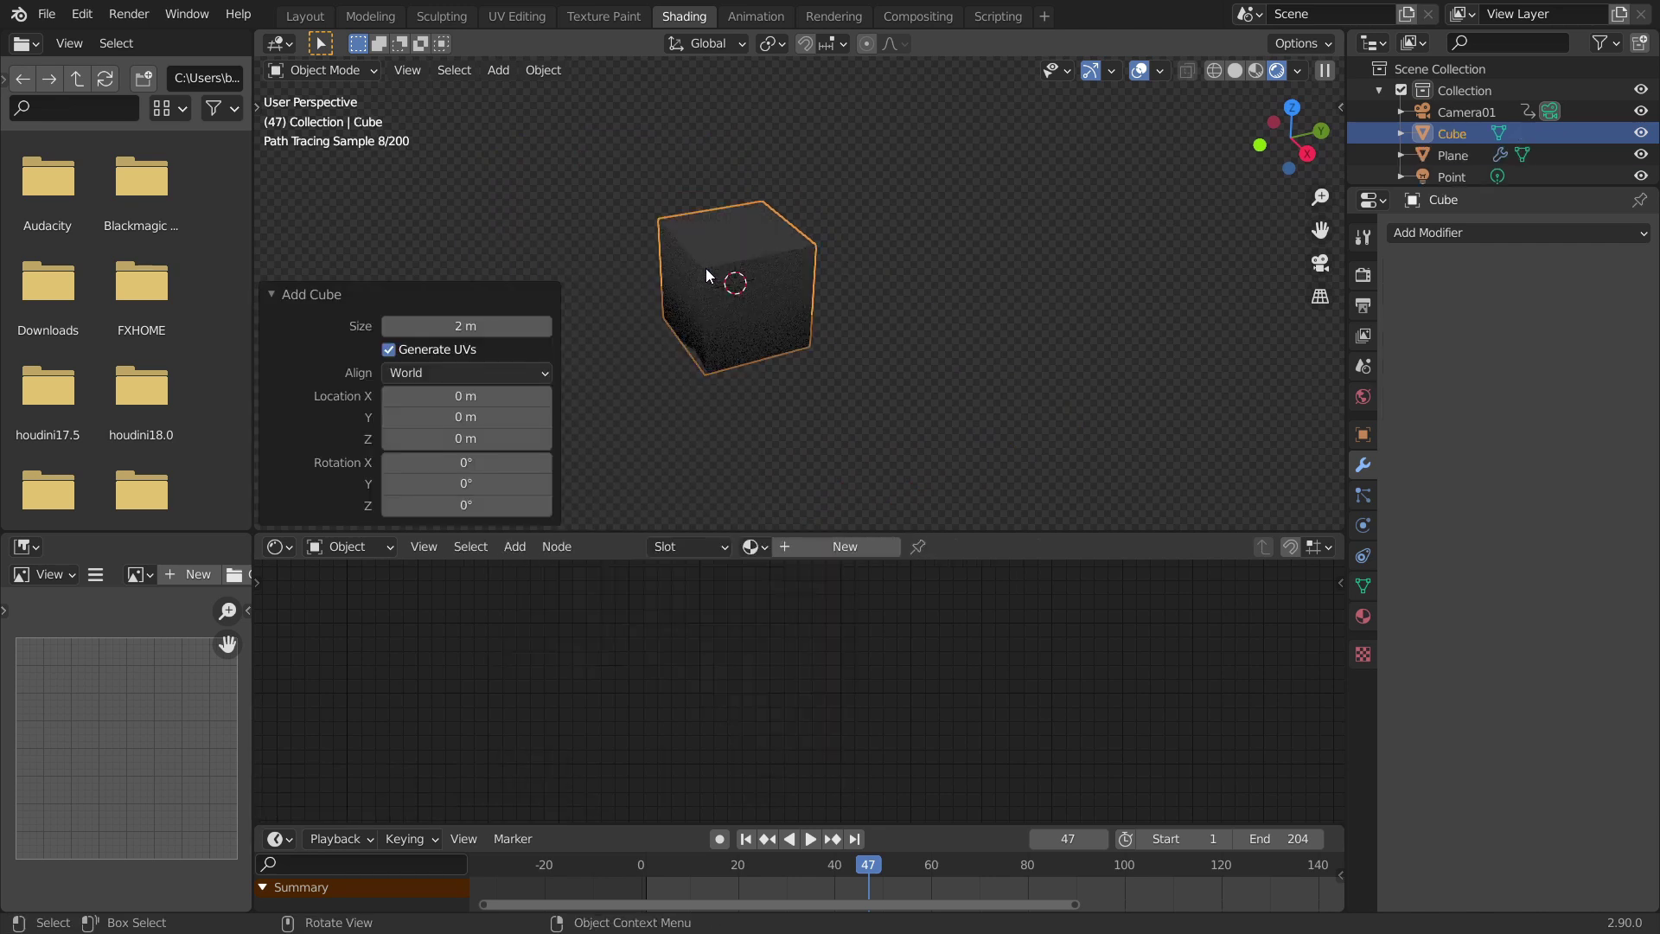
key(g)
key(z)
click(803, 334)
middle_drag(803, 338, 807, 616)
Compare Transparent BSDF and Holdout on the plane with the cube beneath, keep Holdout connected and delete the Transparent BSDF
click(845, 373)
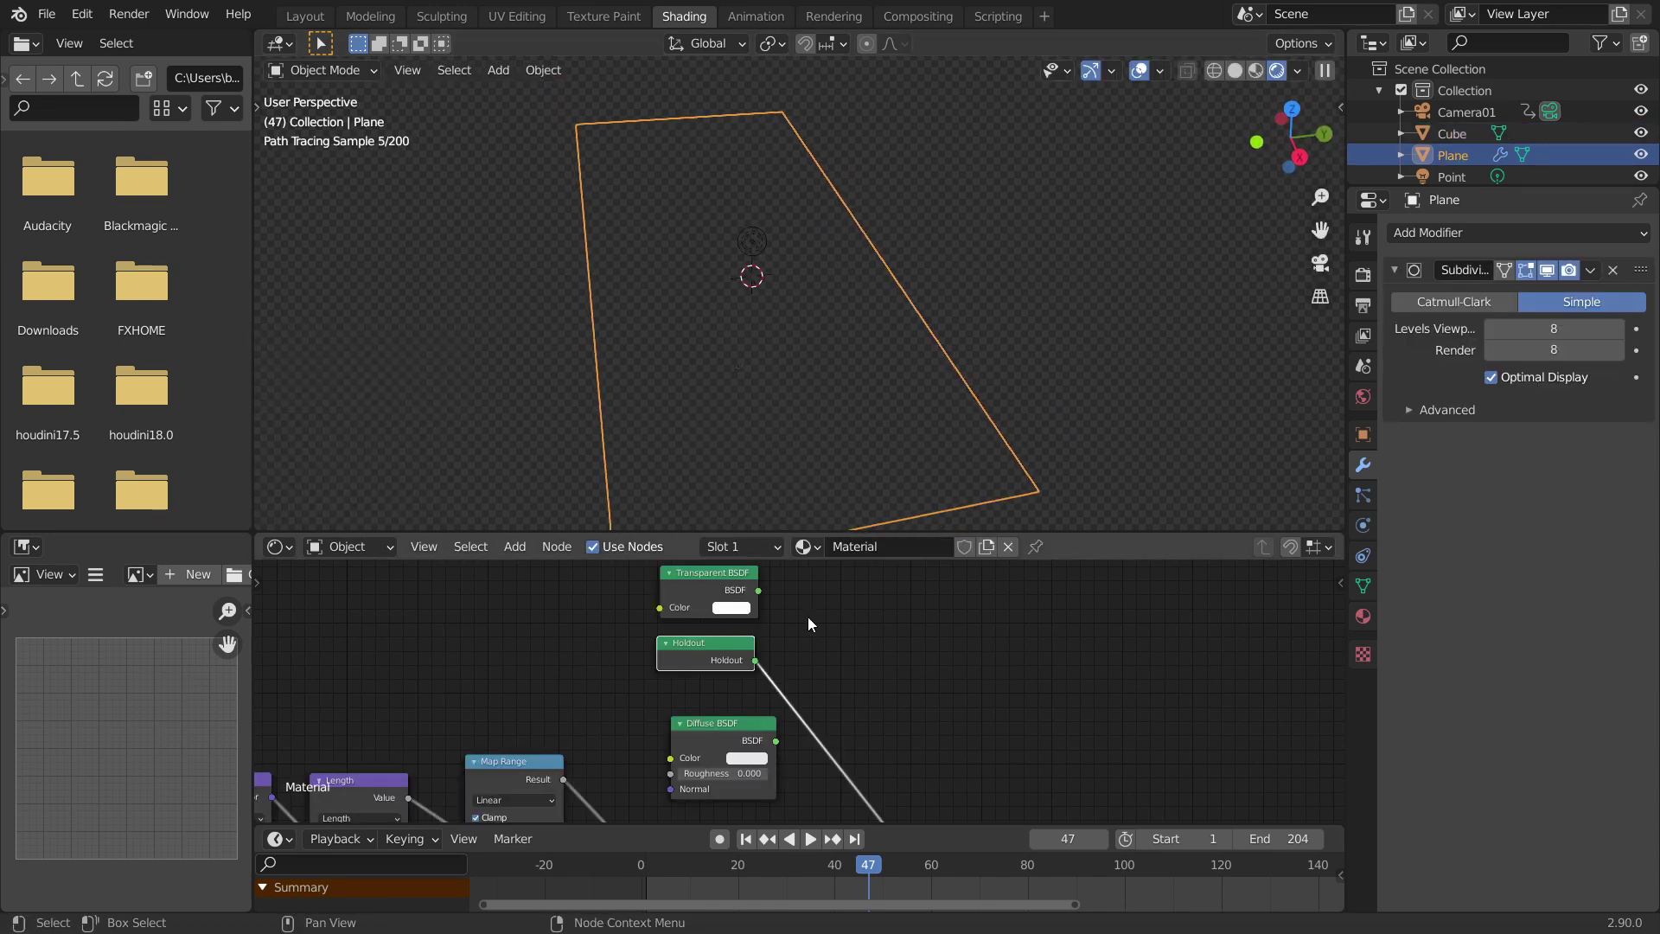
ctrl+shift+click(692, 584)
middle_drag(714, 484, 792, 336)
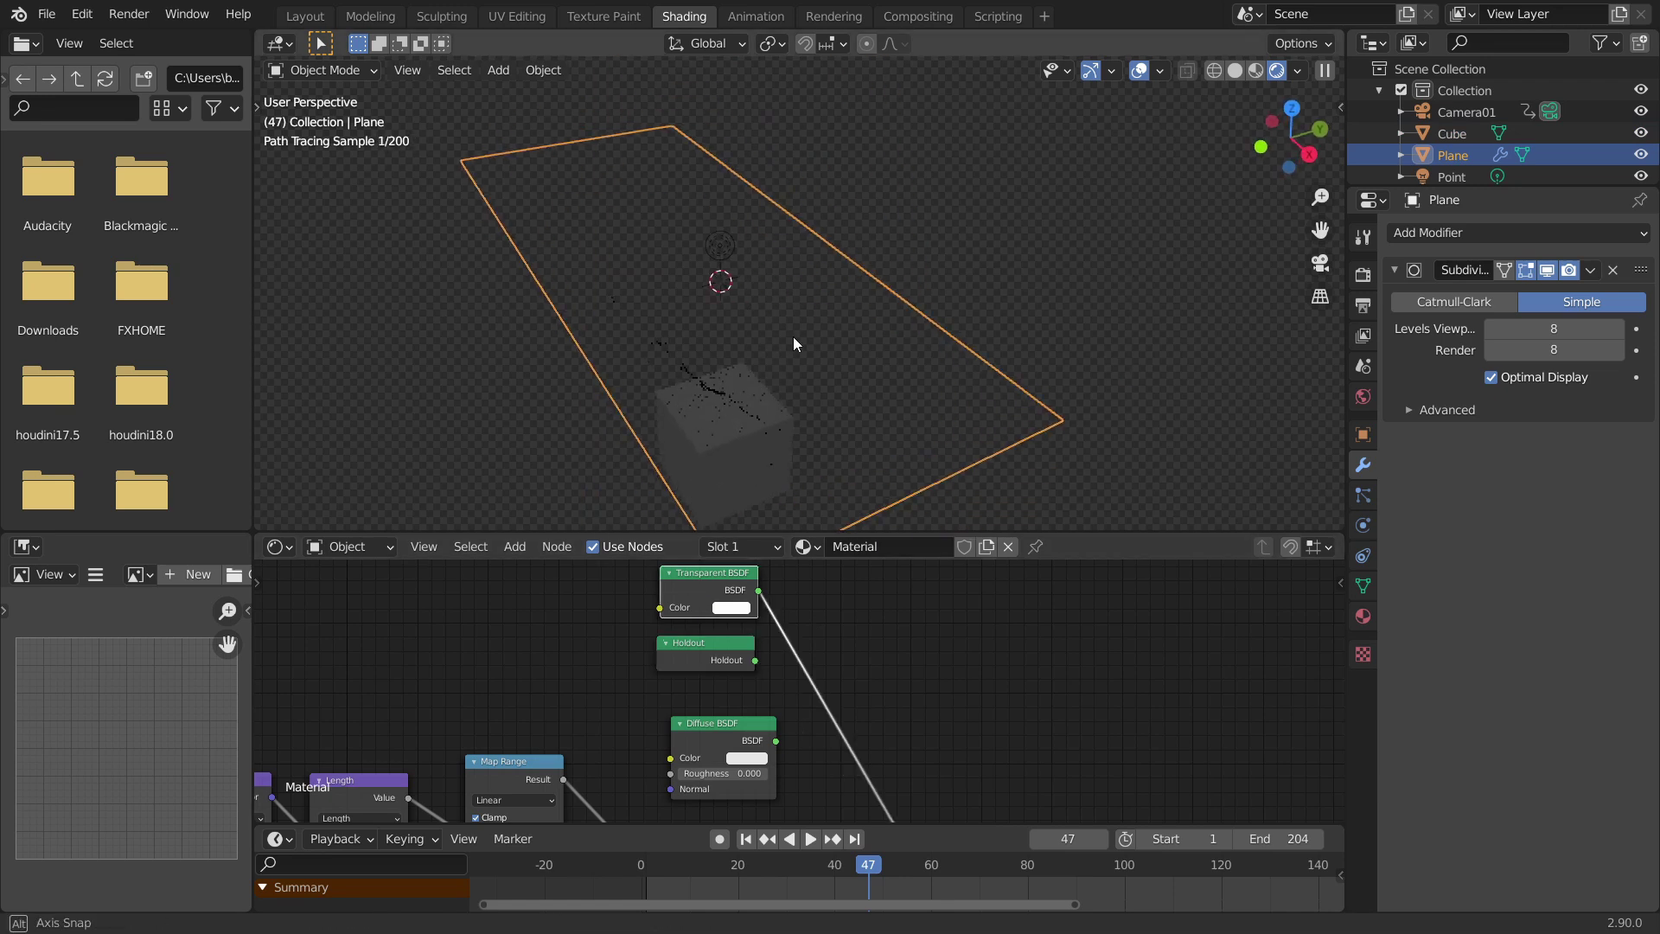
ctrl+shift+click(709, 643)
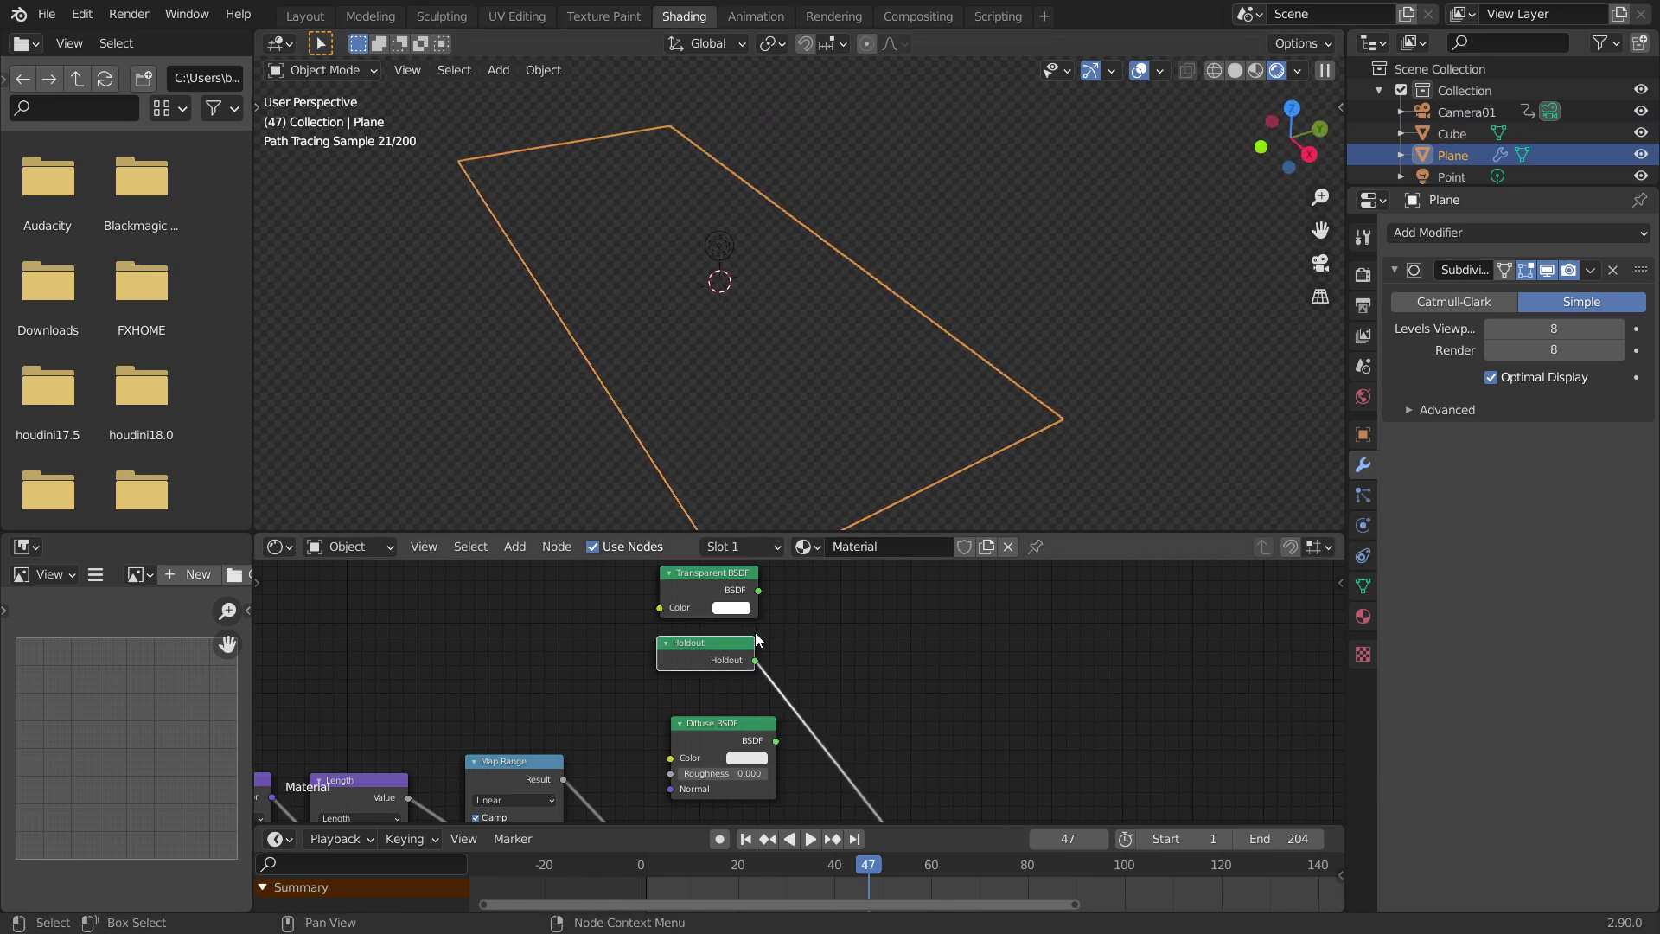
click(655, 584)
key(x)
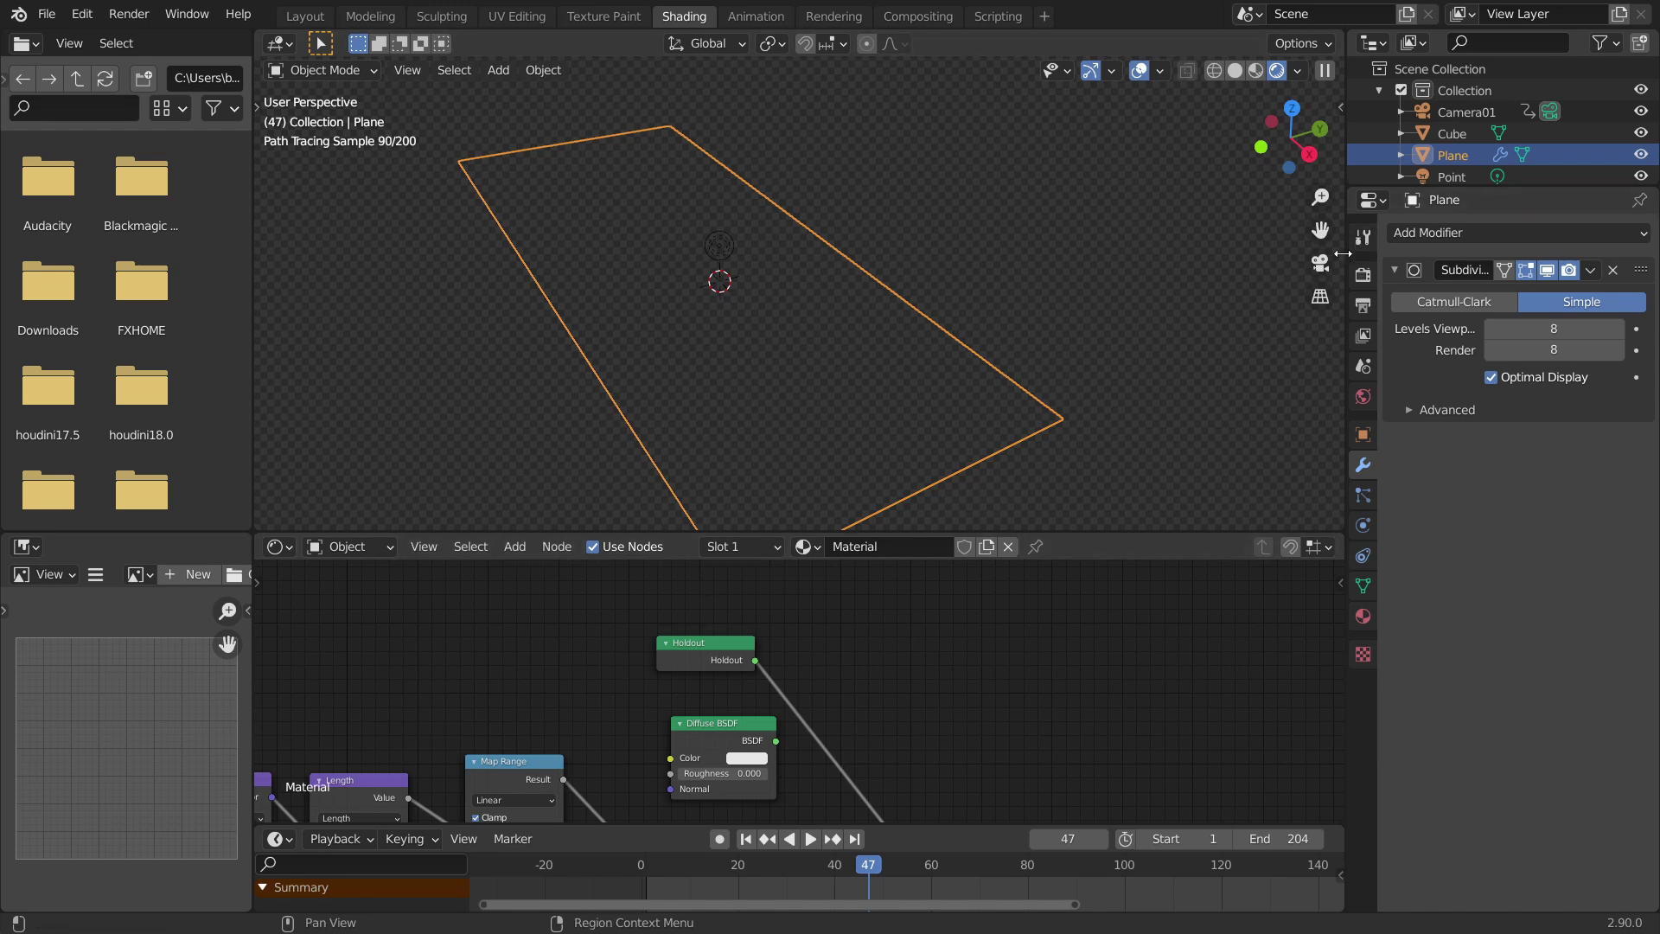
In camera view, combine the Holdout and Diffuse BSDF with a Mix Shader feeding Material Output's Surface
click(1320, 263)
mouse_move(719, 646)
mouse_down()
mouse_move(748, 645)
mouse_move(724, 660)
mouse_up()
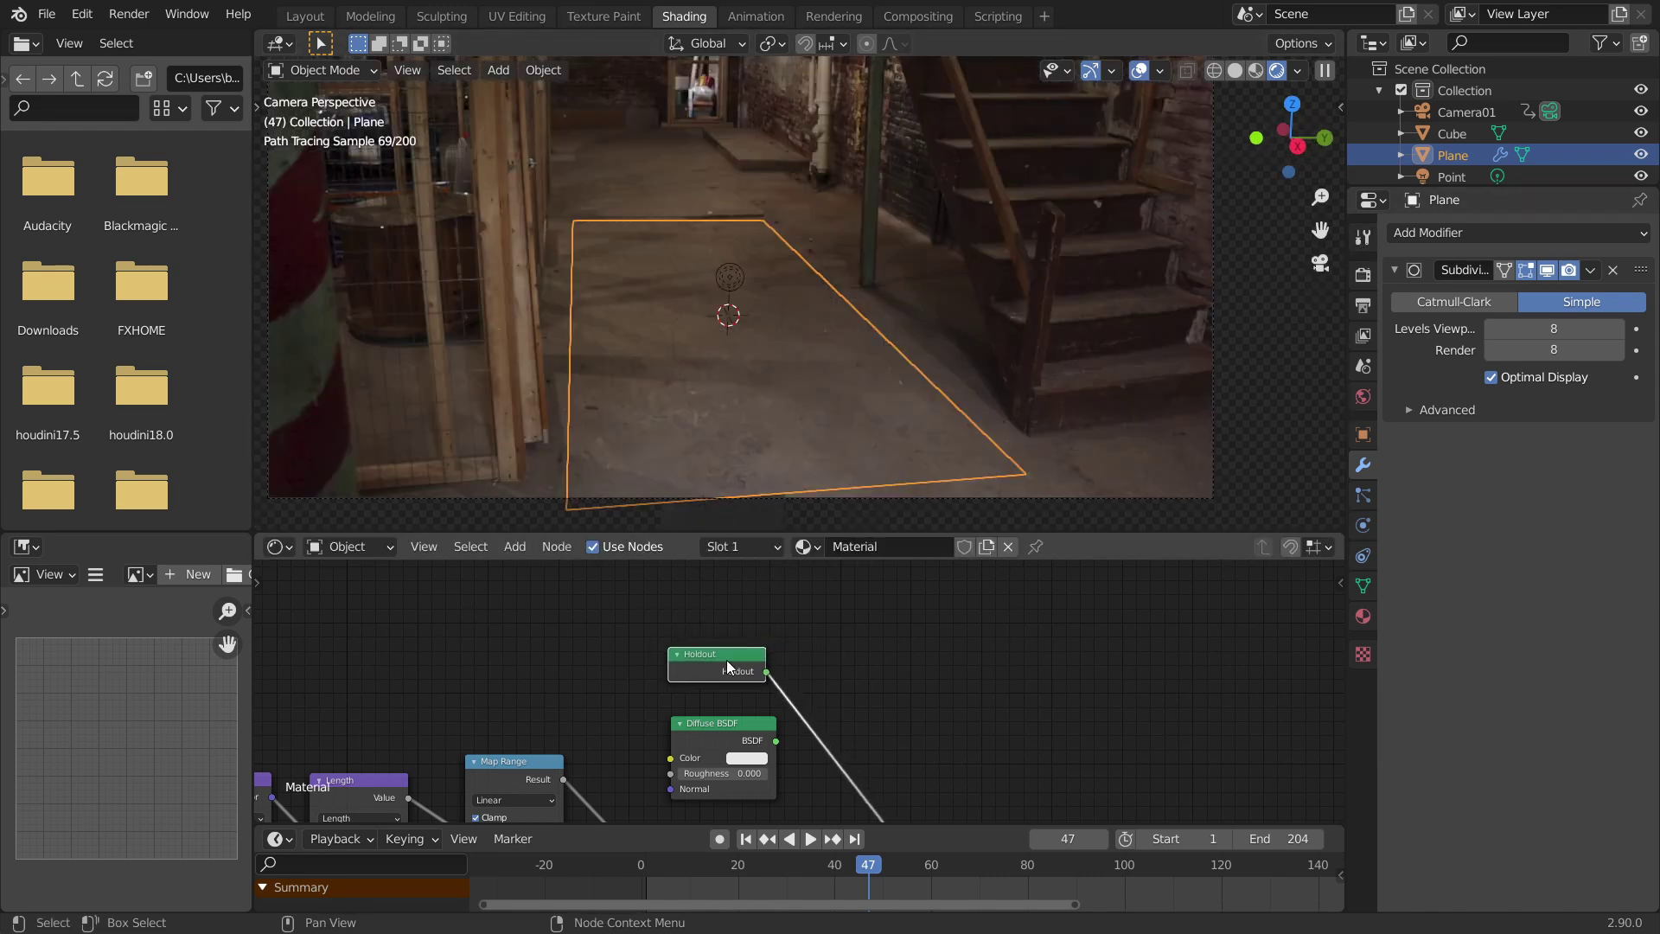
middle_drag(726, 661, 704, 611)
ctrl+shift+click(716, 681)
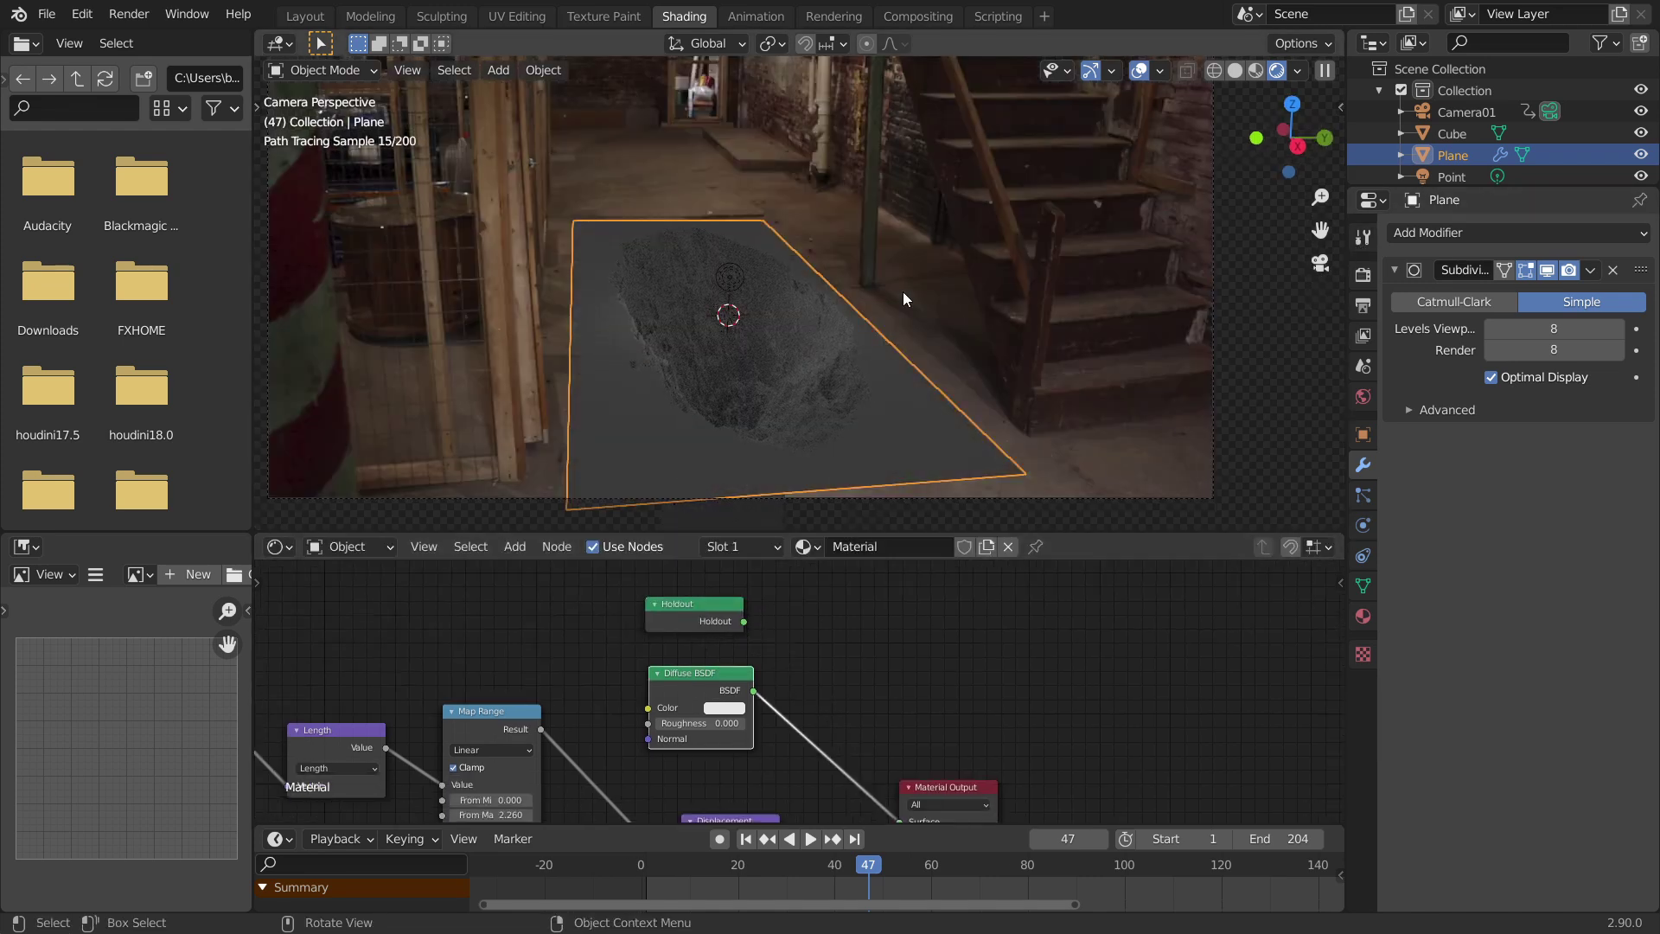
ctrl+shift+right_drag(674, 619, 678, 727)
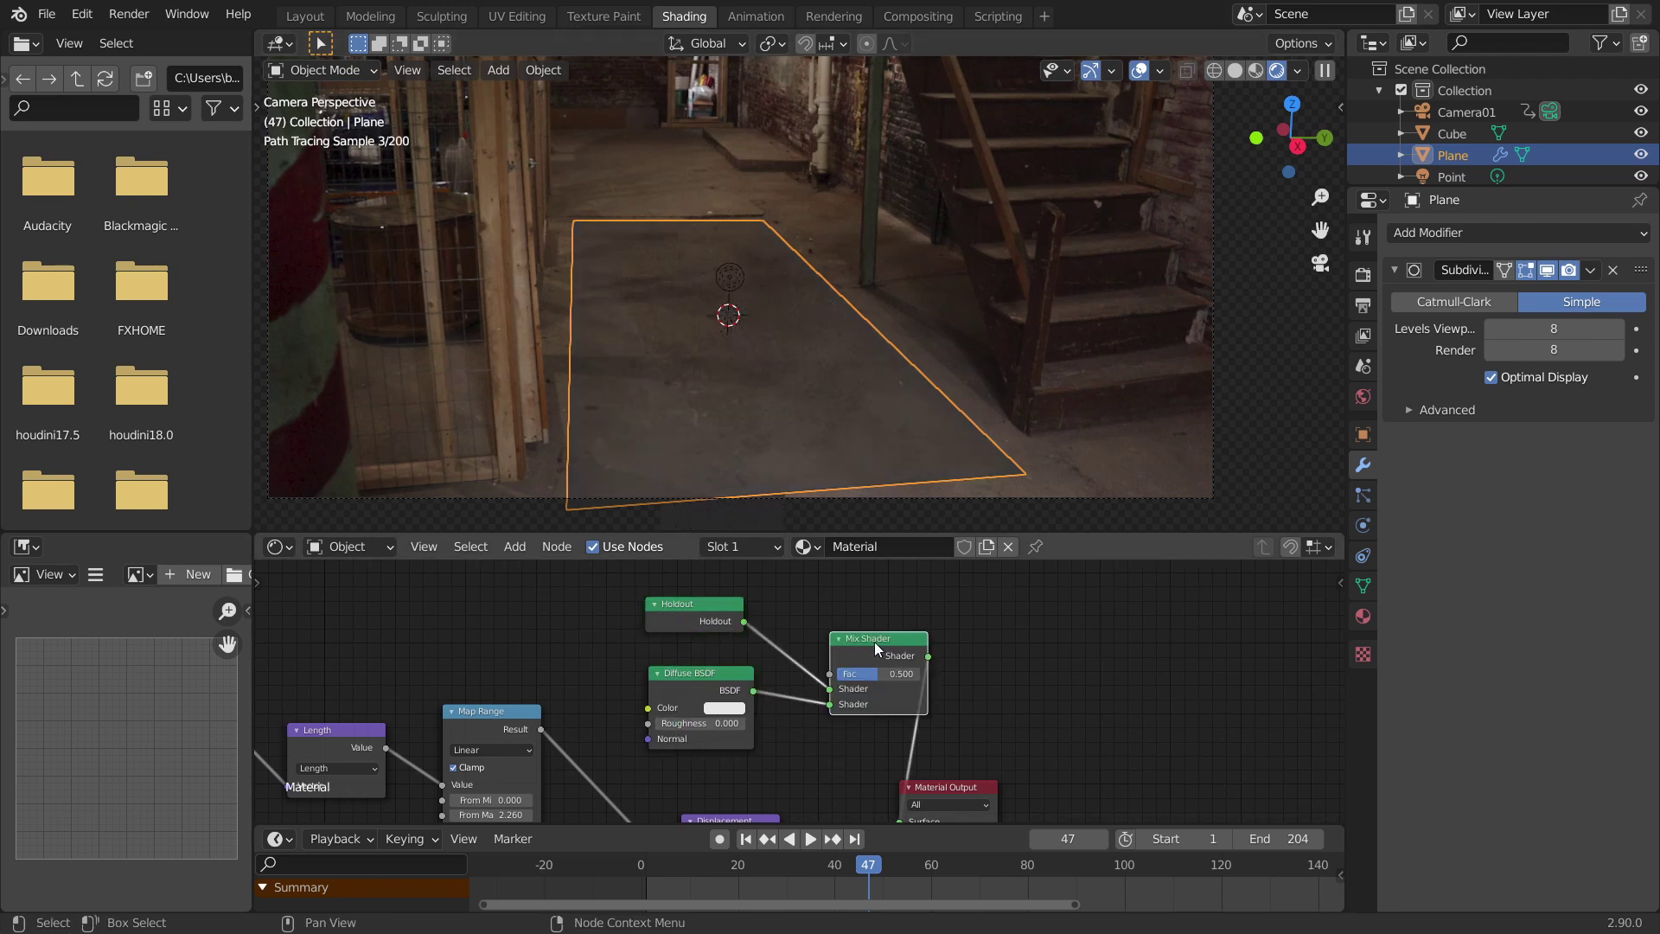
drag(881, 639, 835, 629)
middle_drag(692, 624, 660, 714)
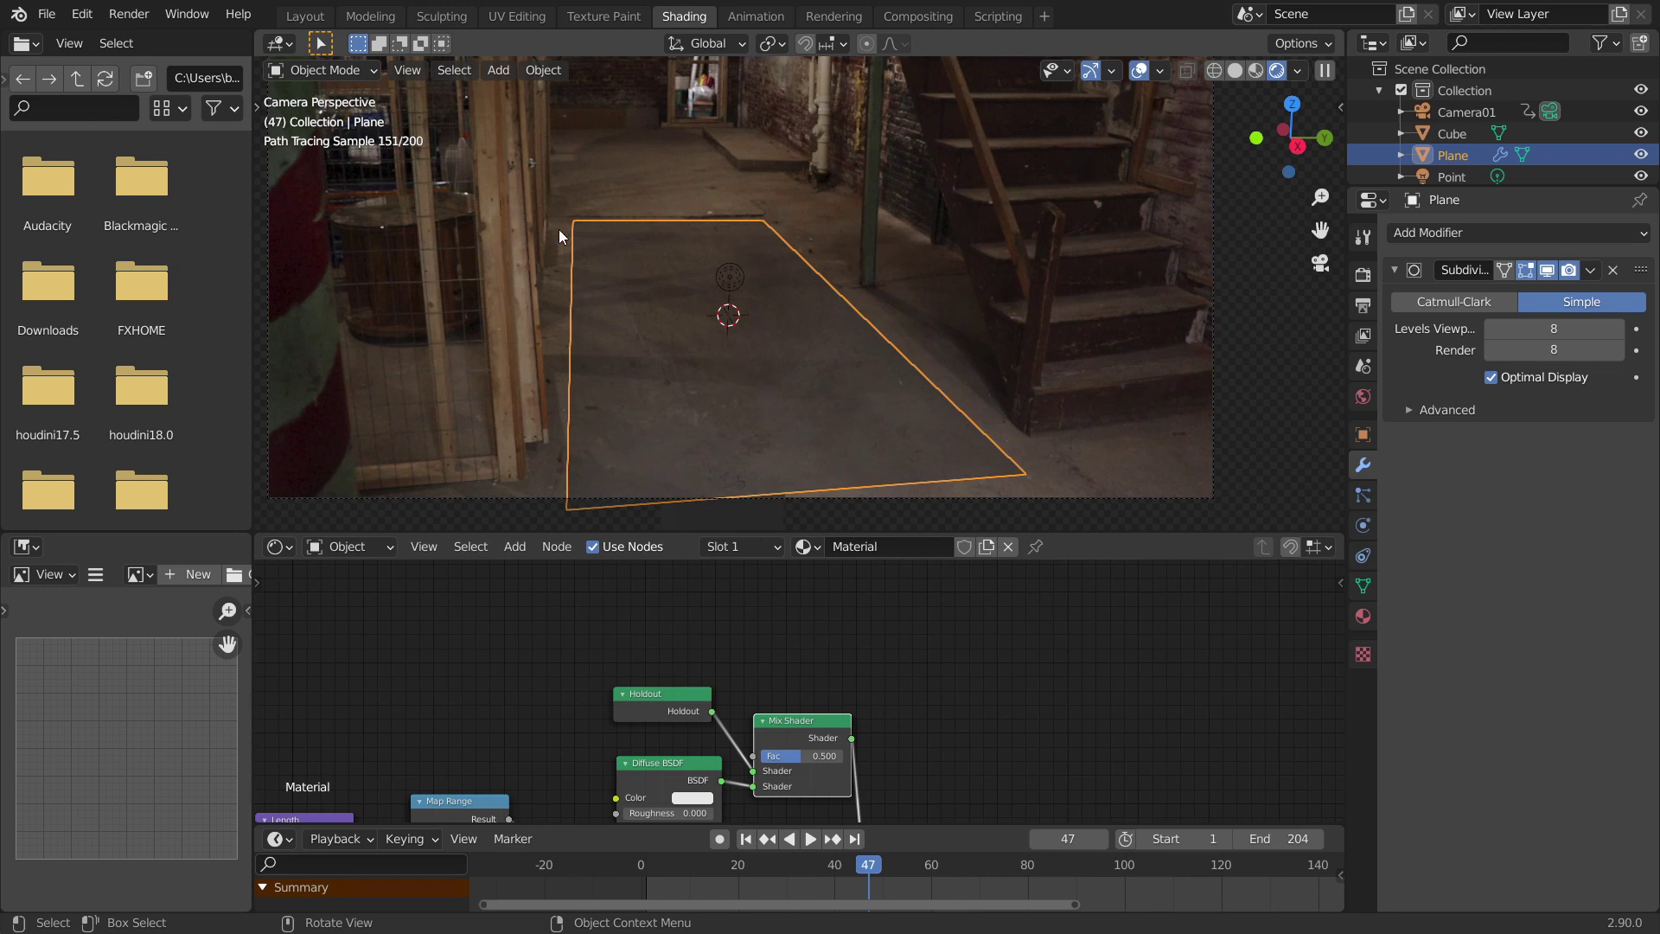
Add a Geometry node above the Mix Shader and preview its Position output on the plane in camera view
click(1253, 138)
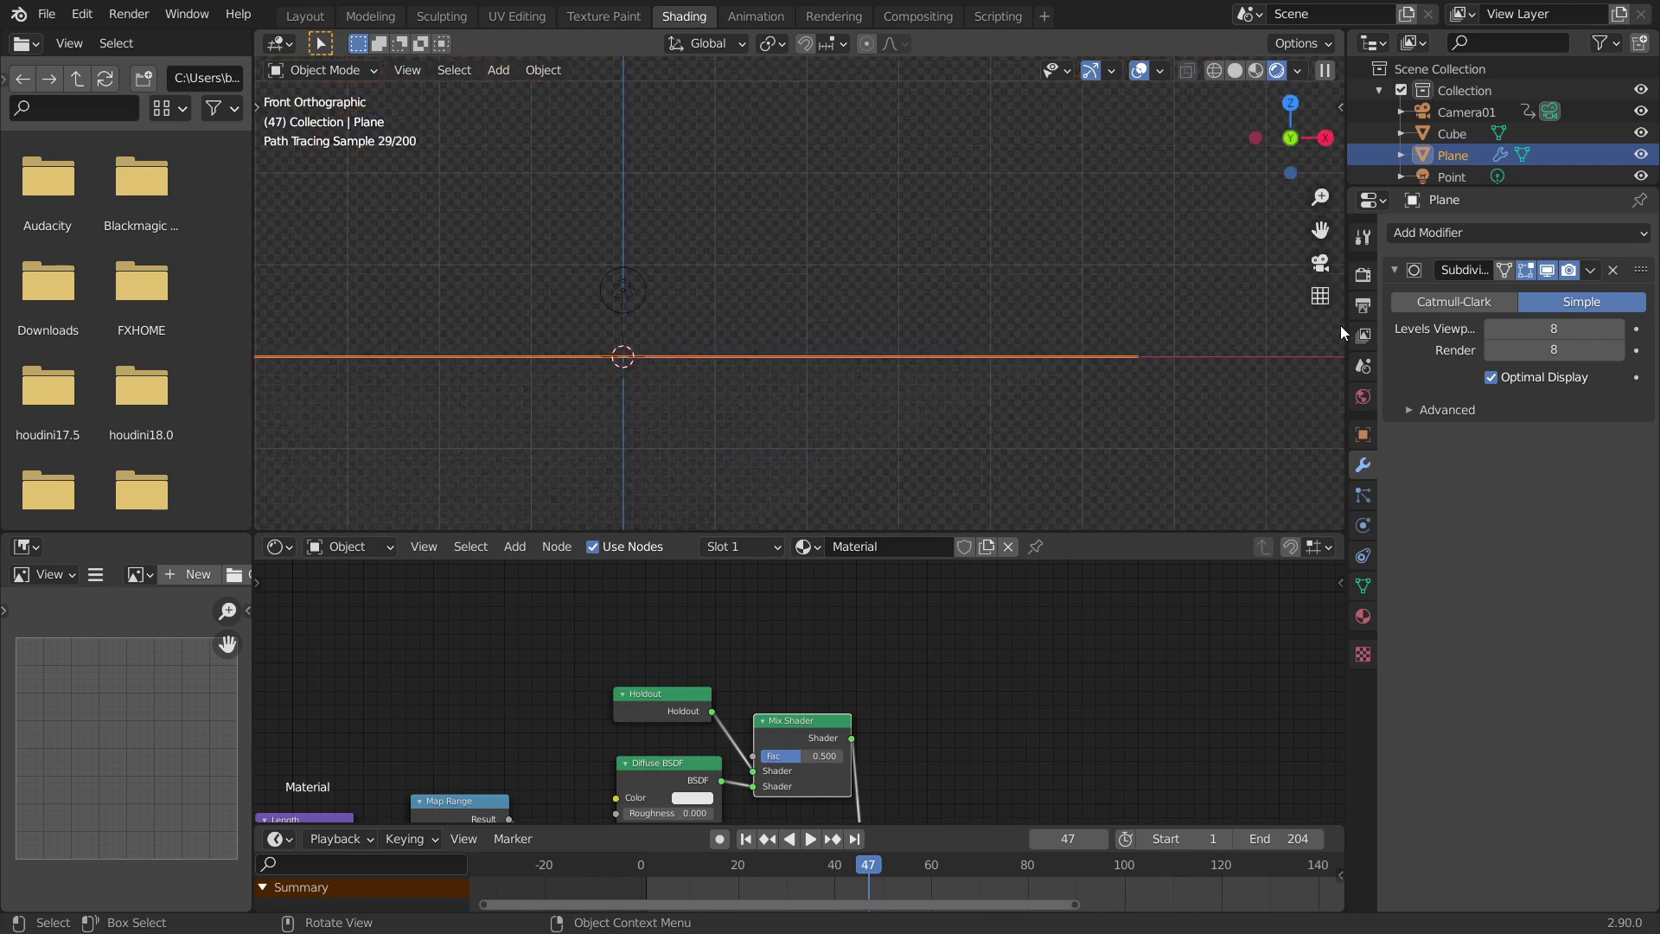
click(1320, 262)
key(shift+a)
click(606, 614)
text(ge)
key(Return)
click(511, 626)
ctrl+shift+click(511, 626)
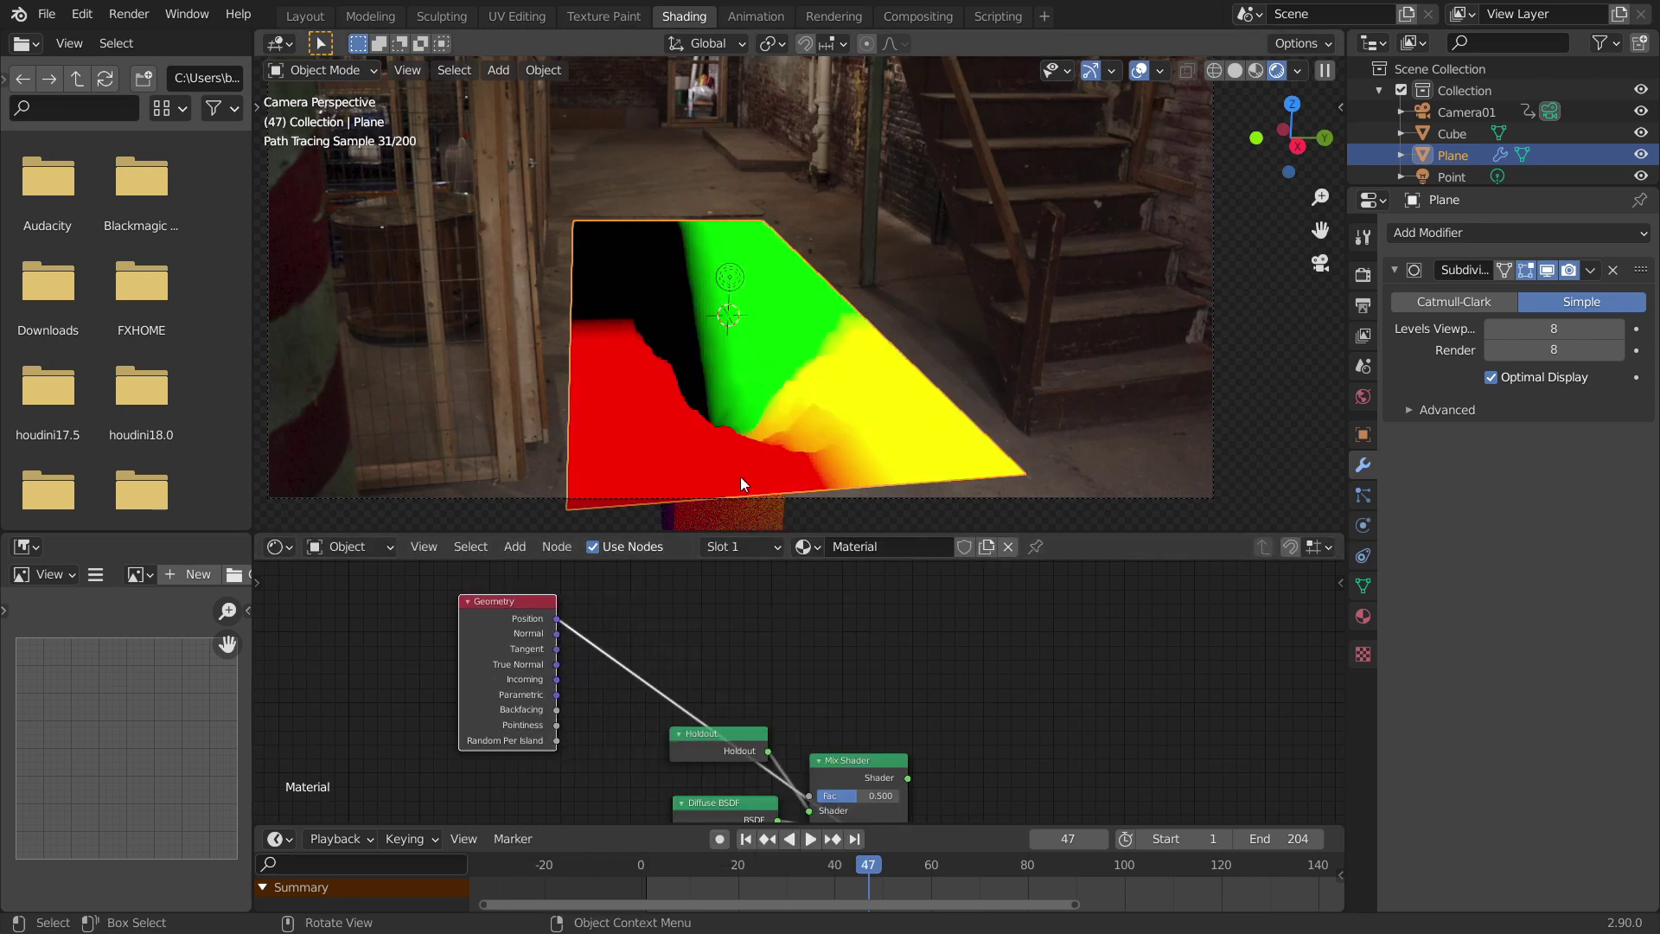
Add a Separate XYZ node fed by Geometry's Position and preview its Z output on the plane
key(shift+a)
click(602, 608)
text(se)
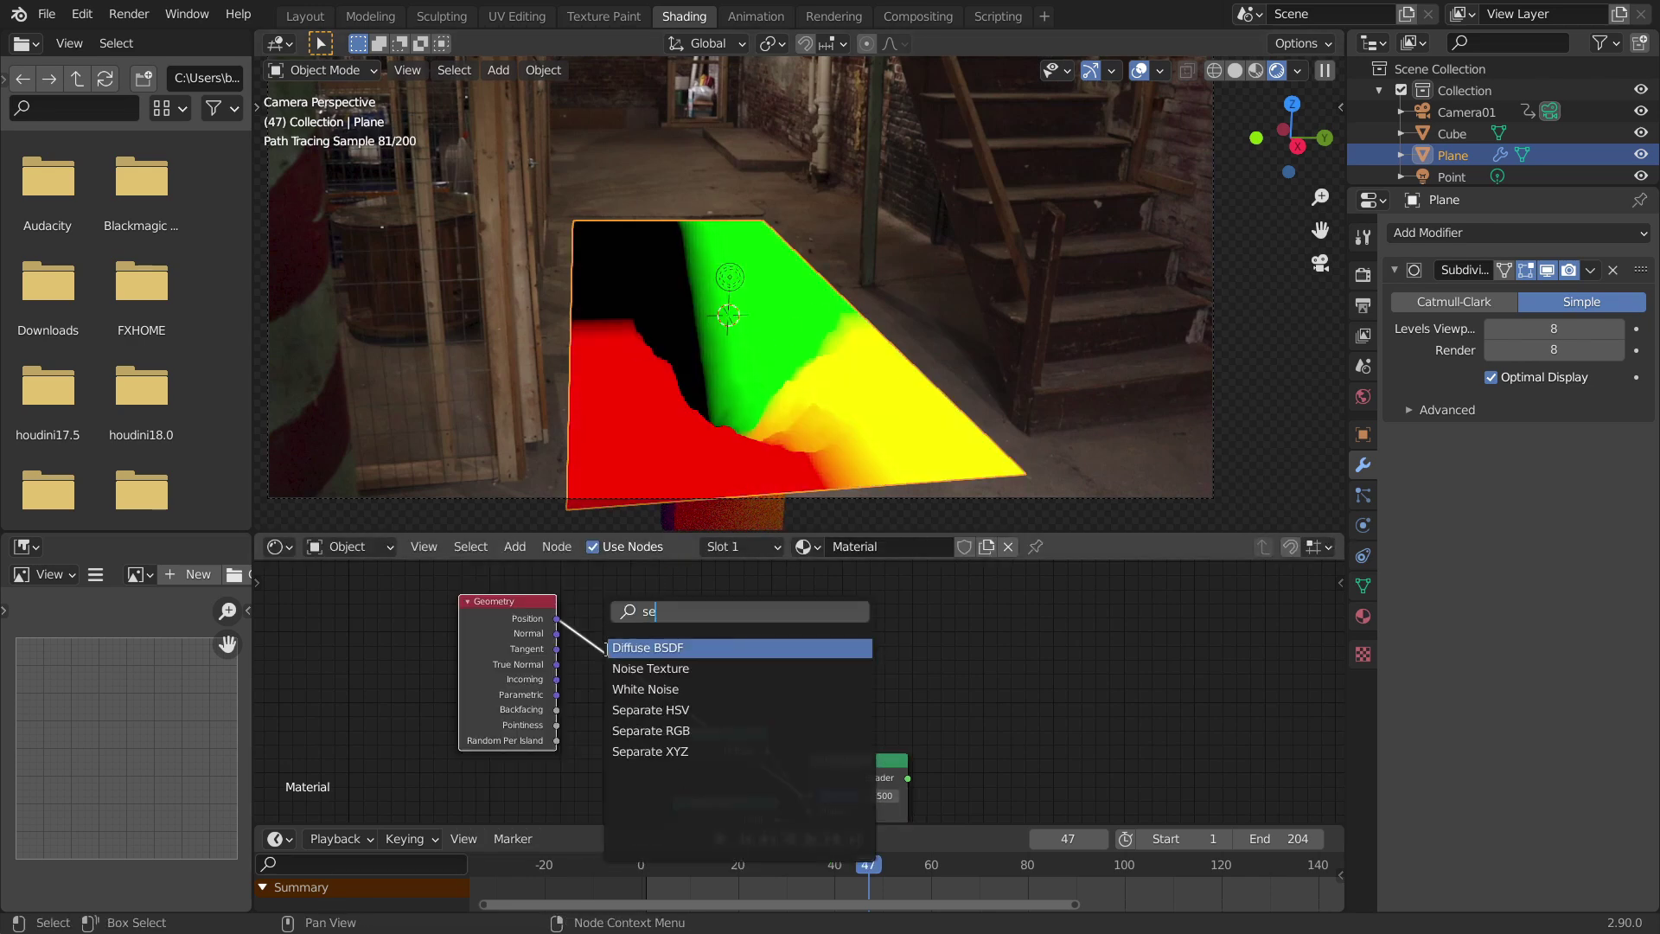
click(628, 759)
click(611, 720)
ctrl+shift+click(674, 594)
ctrl+shift+click(675, 593)
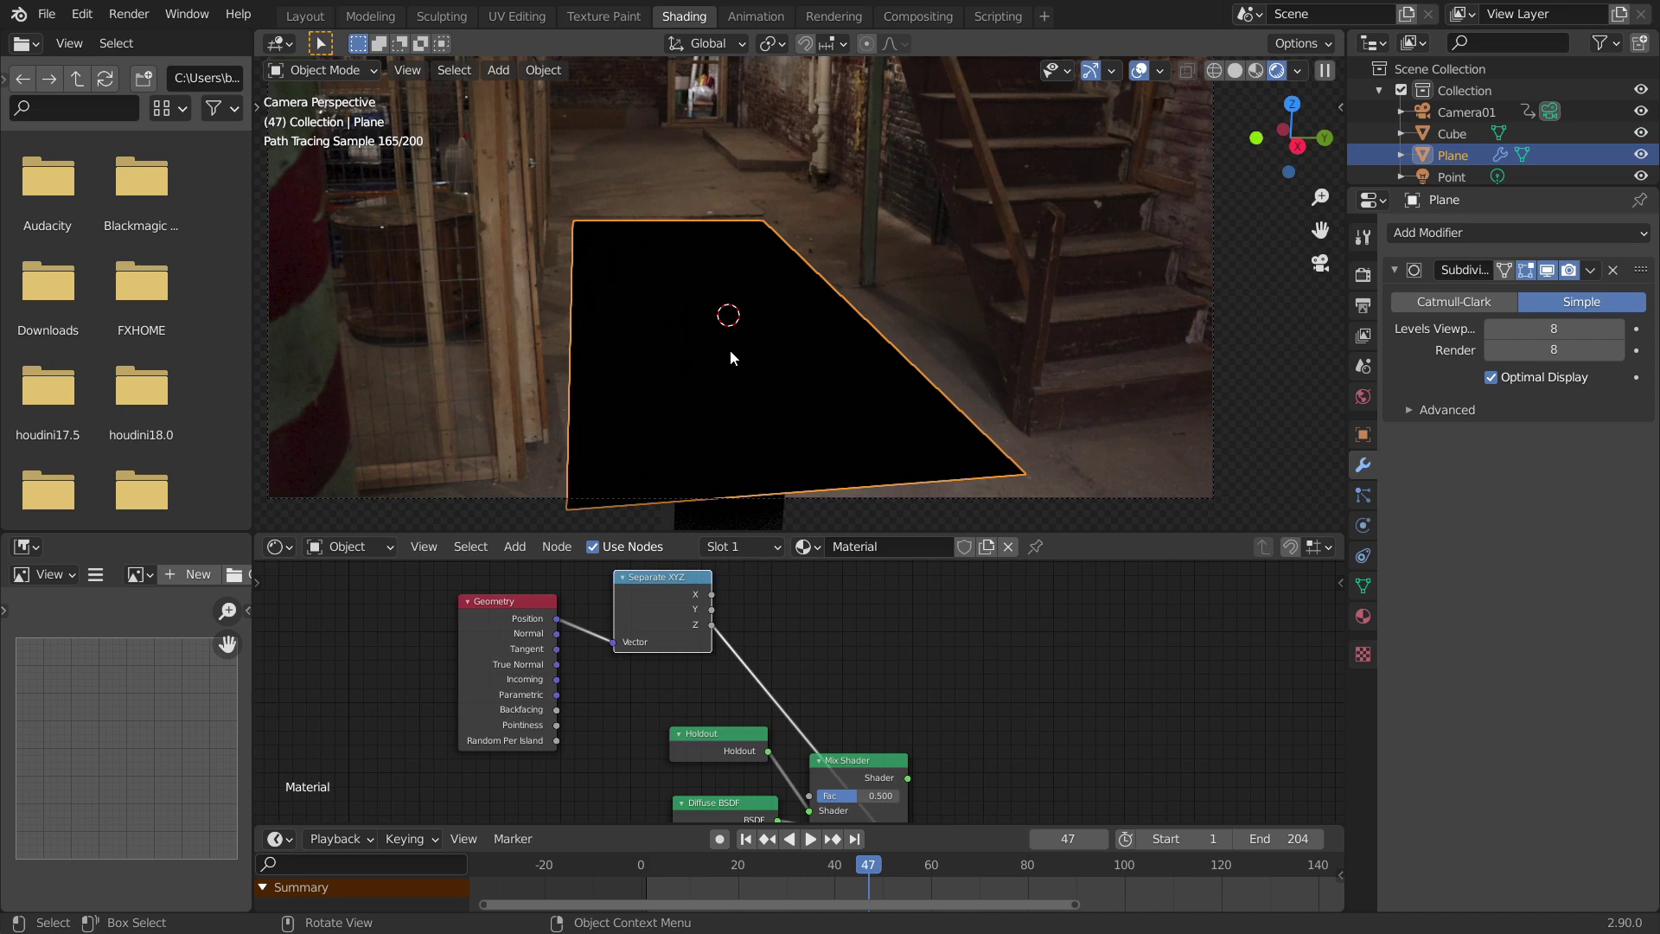
Try inverting the Z output with a Math node set to Multiply by -1, and remove that node again
middle_drag(794, 191, 836, 324)
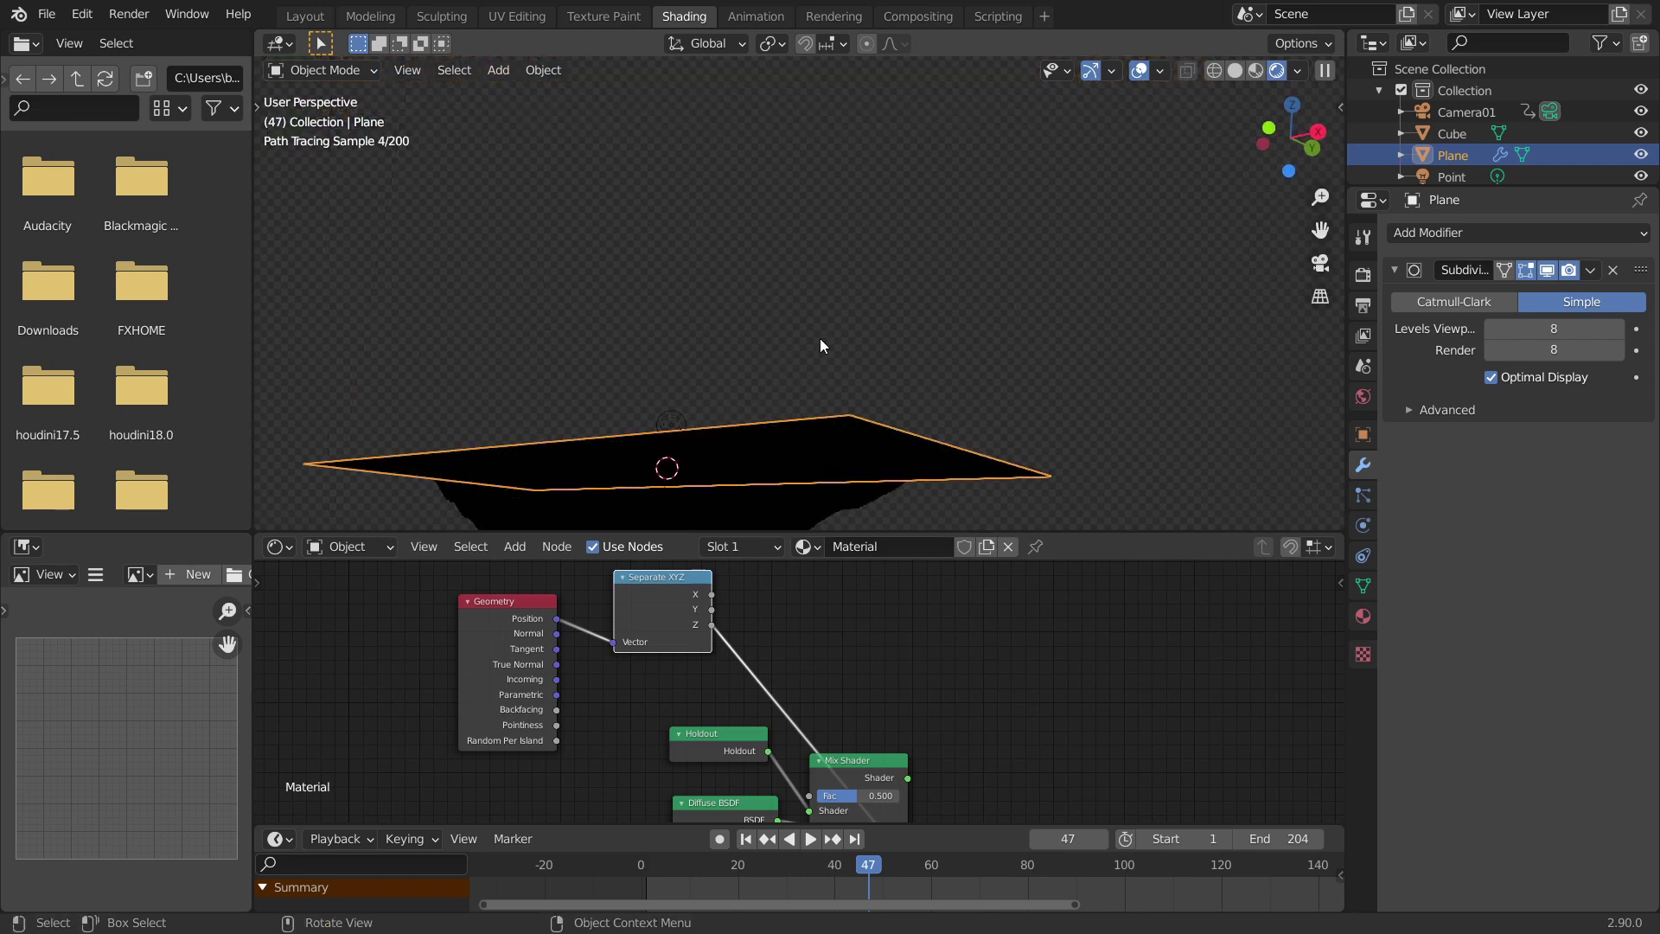
key(shift+a)
click(778, 571)
text(math)
click(825, 624)
click(797, 640)
click(797, 641)
click(796, 721)
click(819, 688)
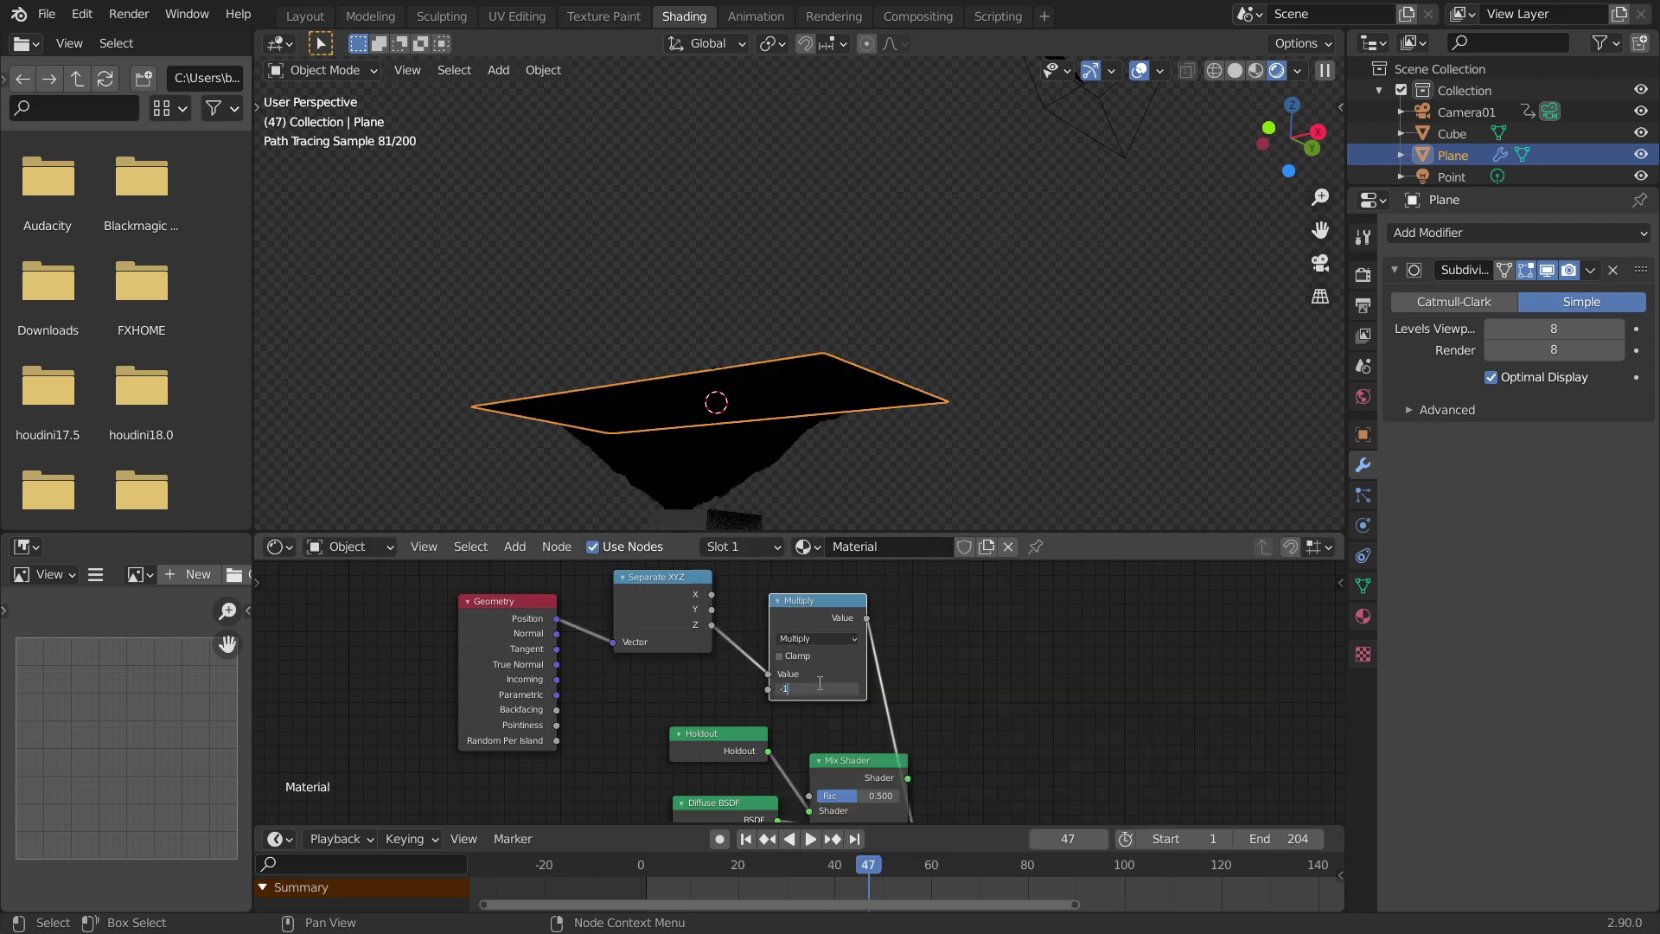
text(-1)
key(Return)
middle_drag(775, 377, 822, 415)
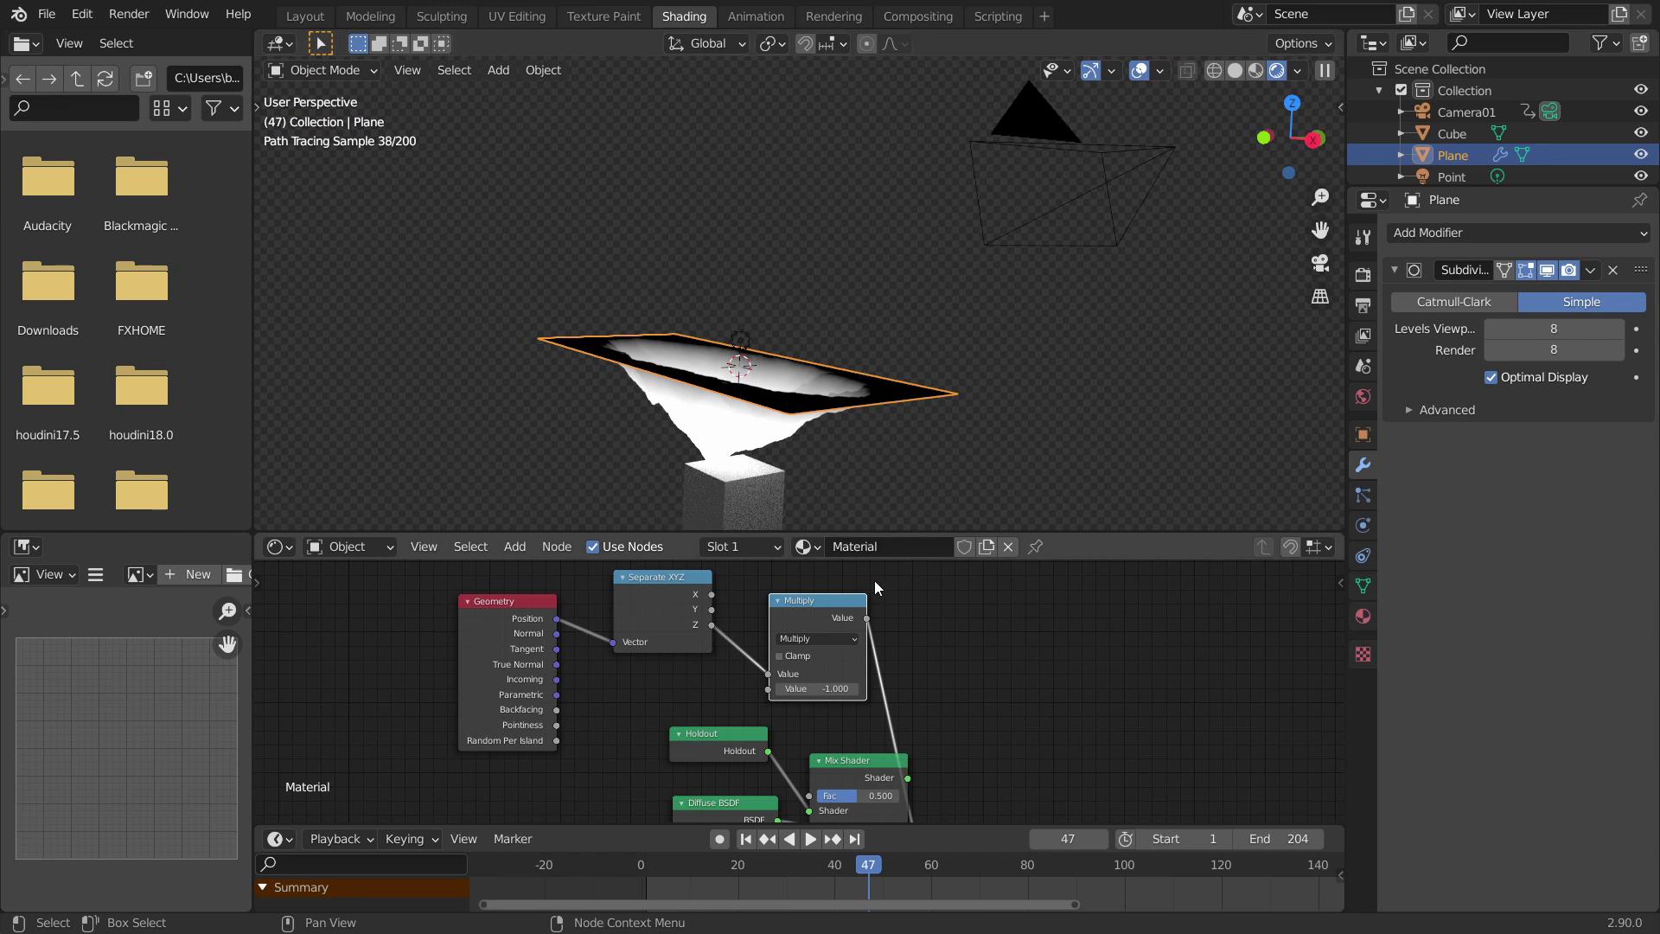
key(ctrl+x)
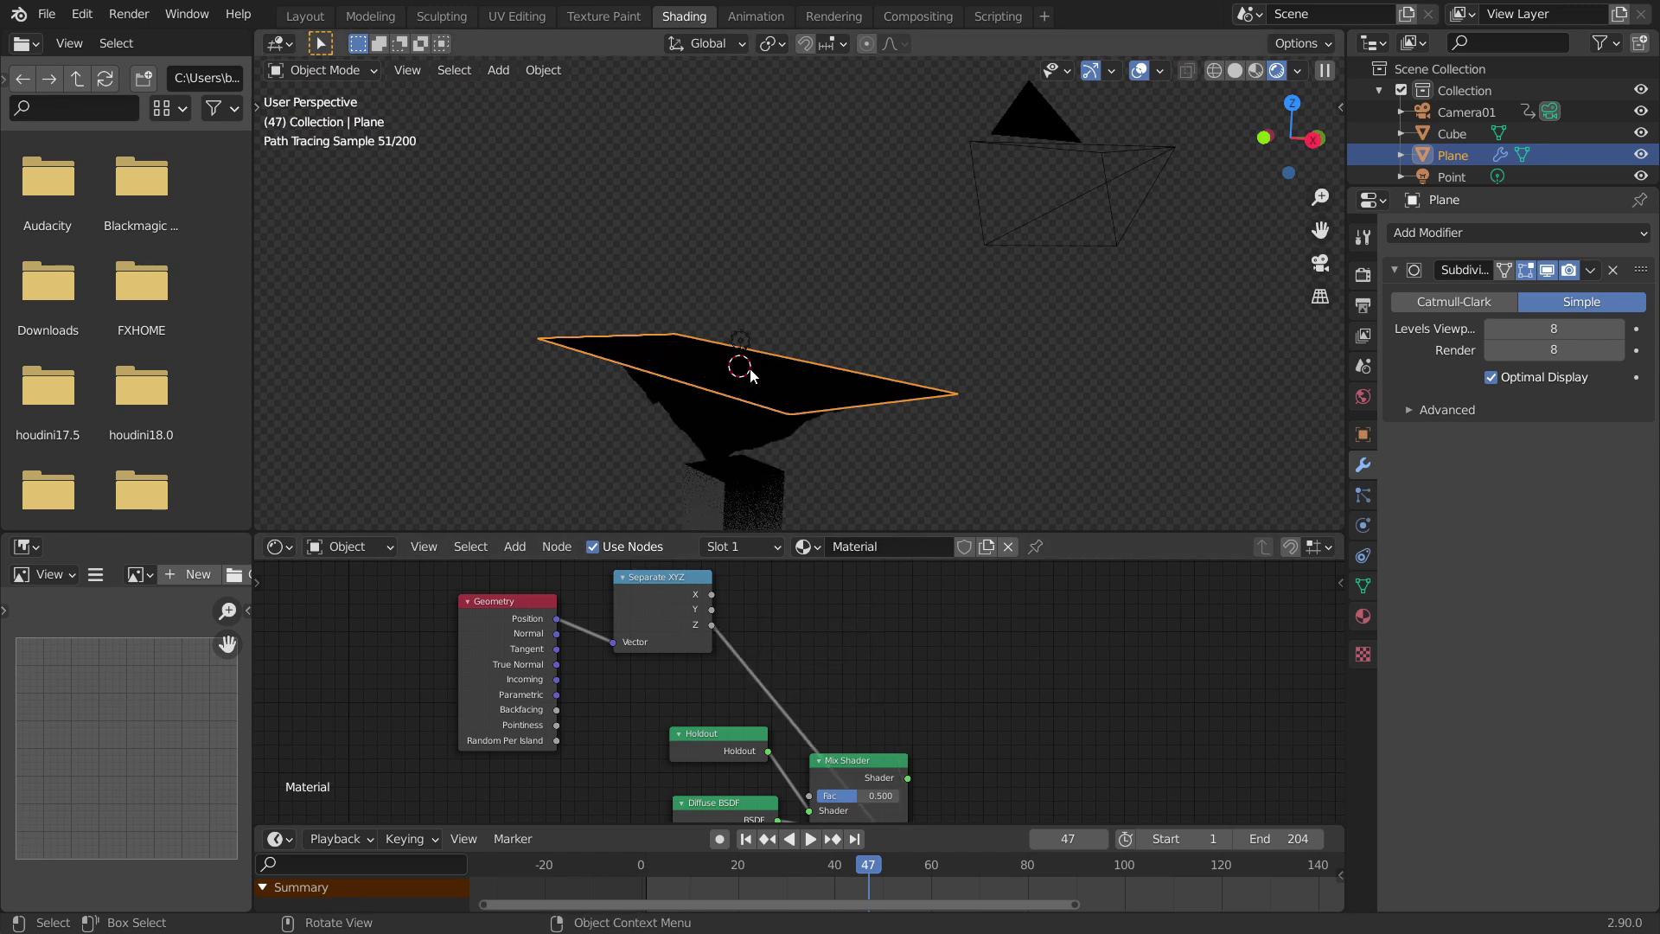
Insert a Map Range node between Separate XYZ's Z output and the material preview
scroll(764, 382, up, 4)
middle_drag(770, 402, 794, 351)
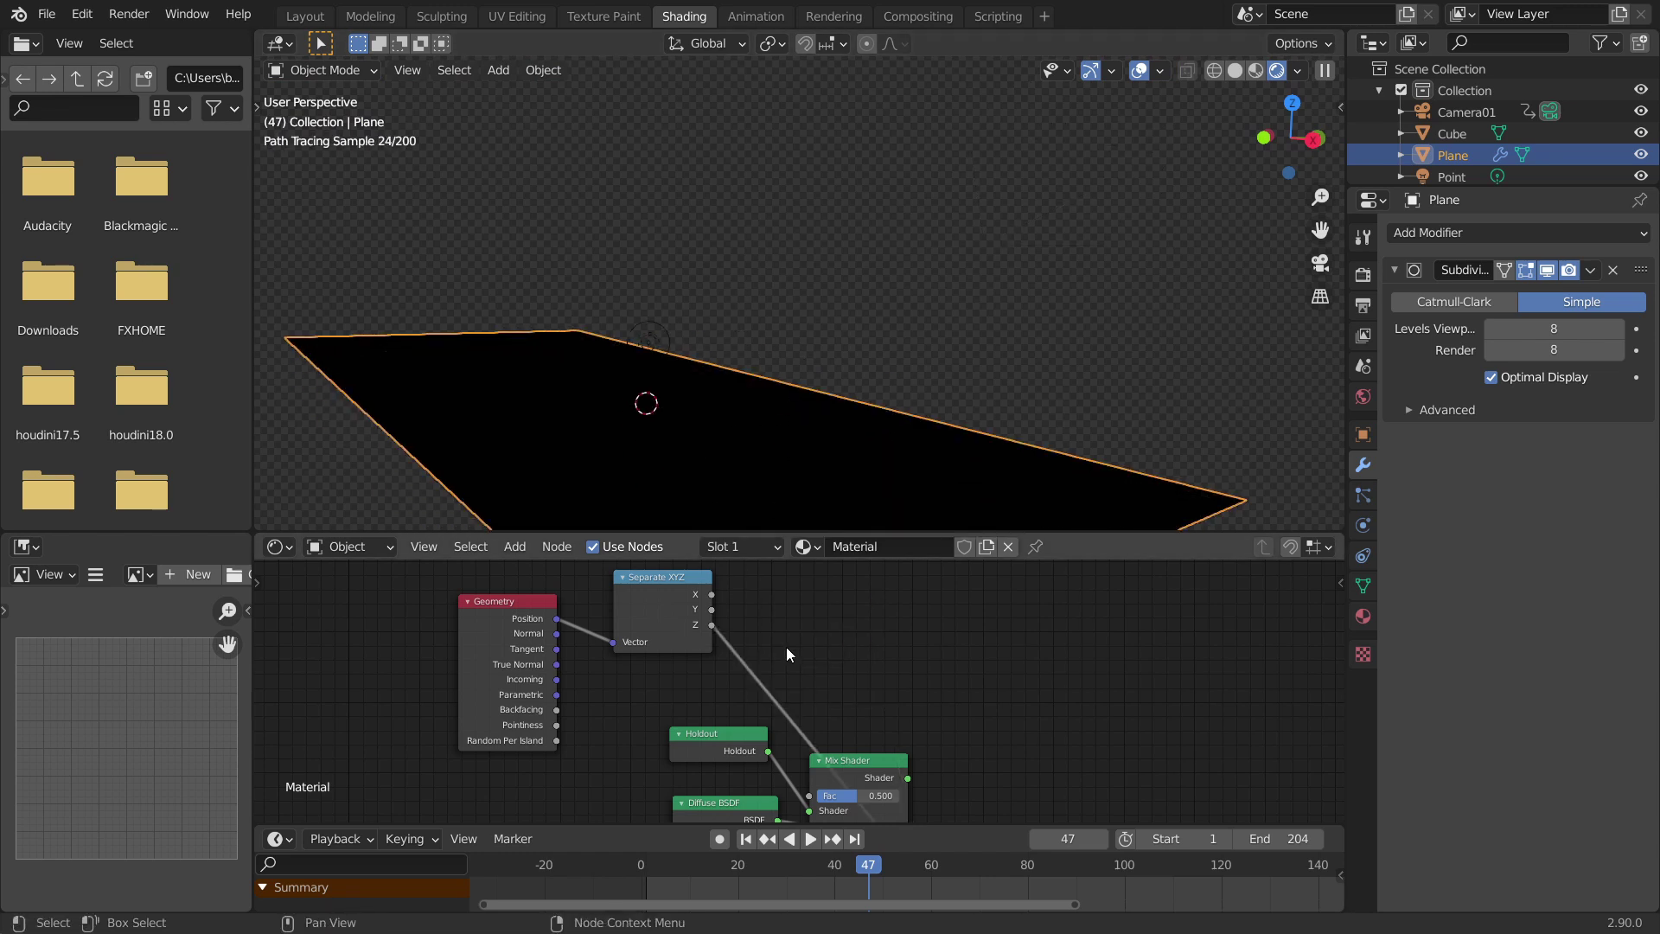
key(shift+a)
click(786, 605)
text(map)
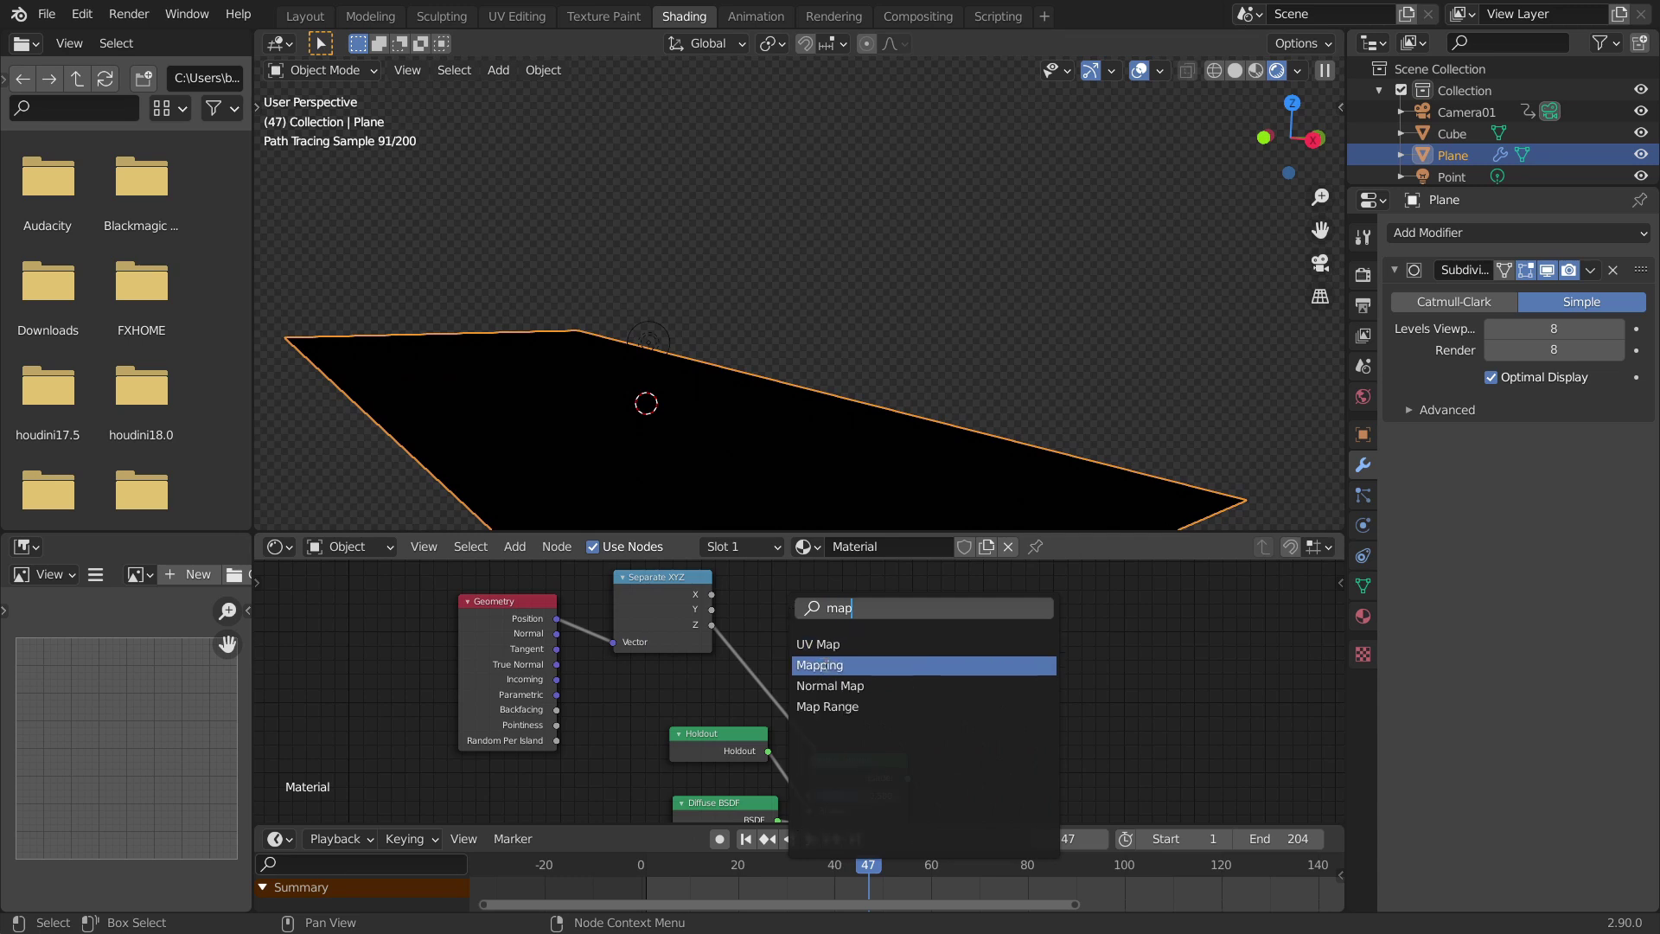
click(828, 707)
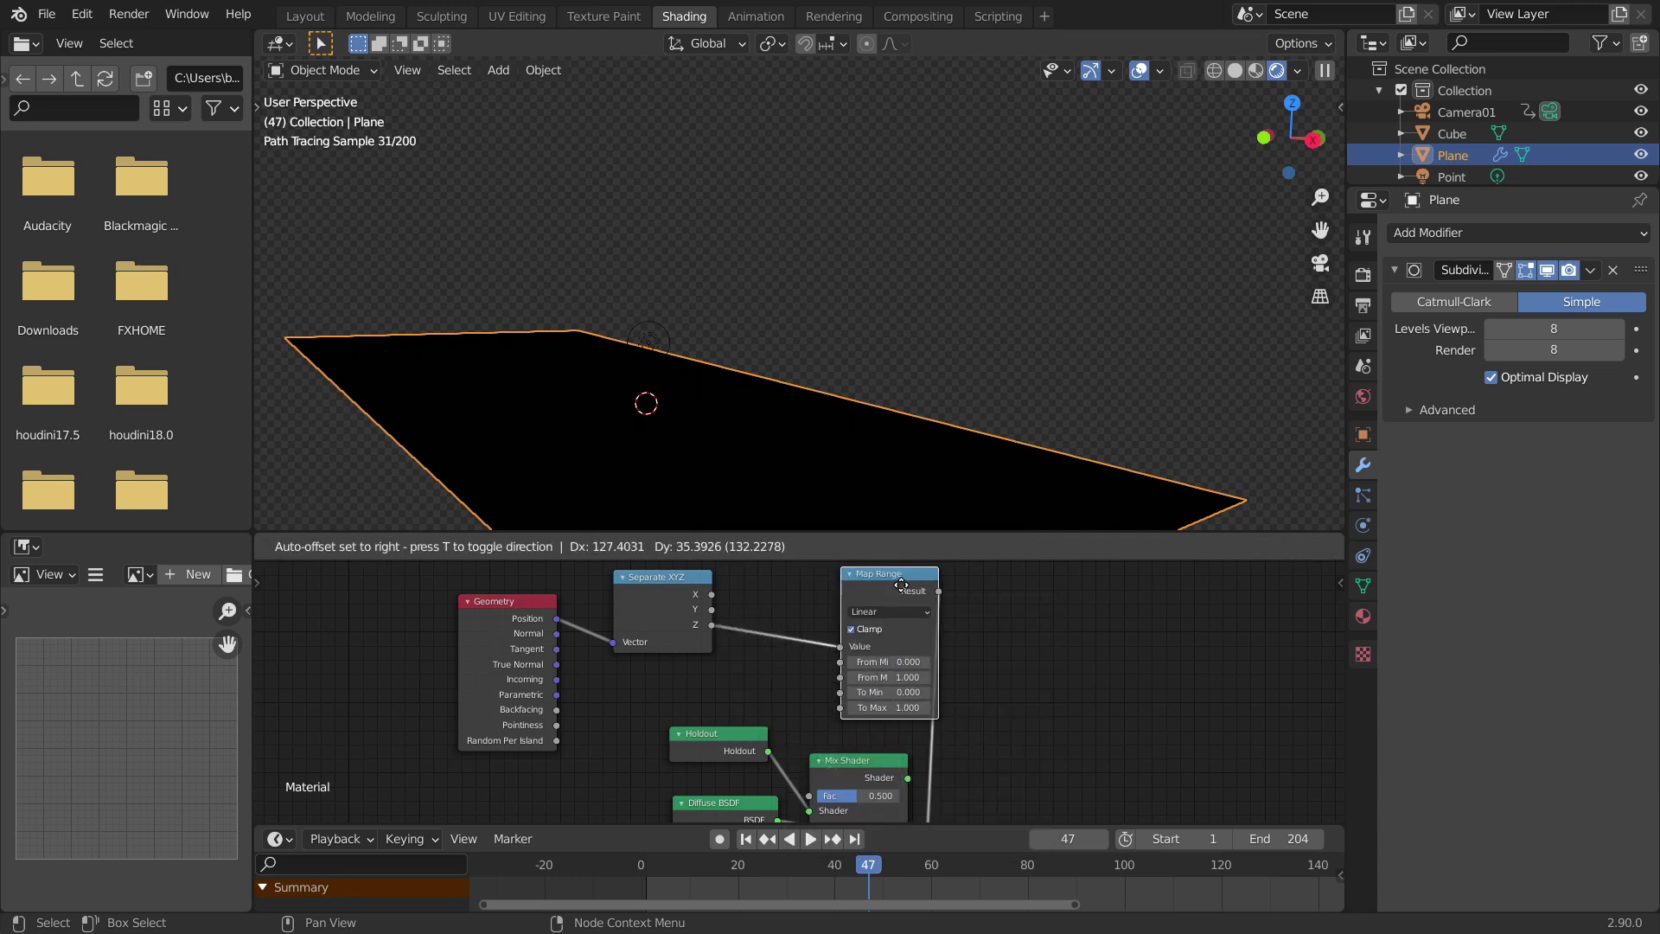
click(865, 640)
scroll(865, 640, up, 2)
mouse_move(865, 639)
middle_down()
mouse_move(839, 668)
mouse_move(864, 618)
middle_up()
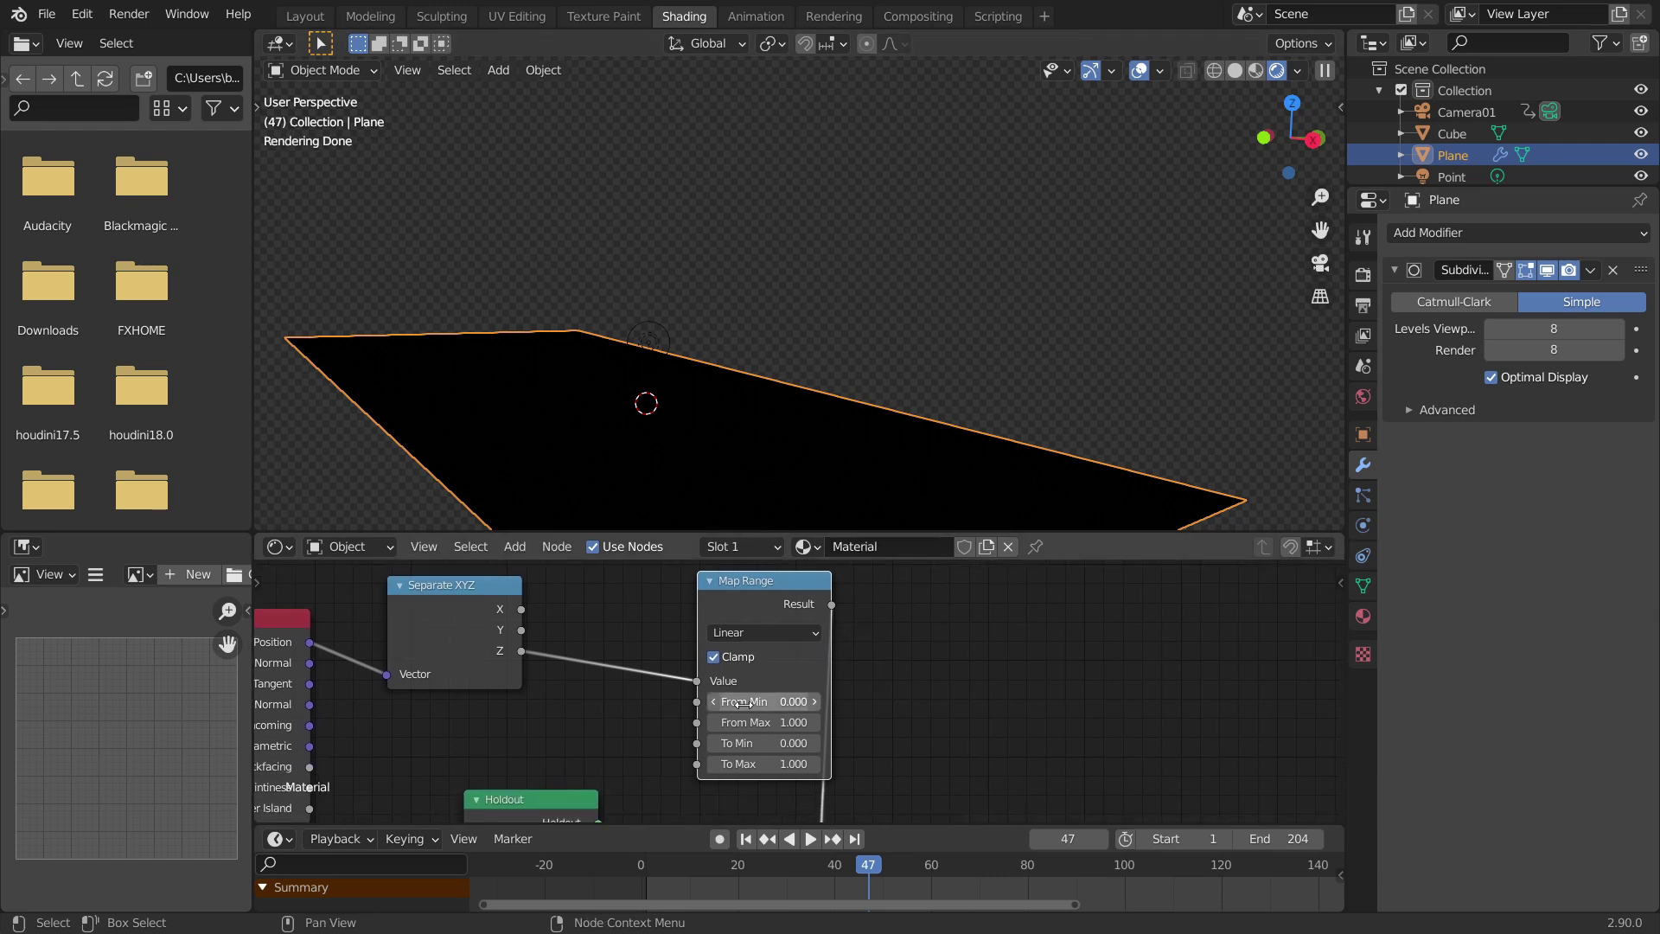
Set Map Range's From Max to -0.01, inspect the mask edge and soften it by changing From Max to -0.23
click(792, 722)
text(-.01)
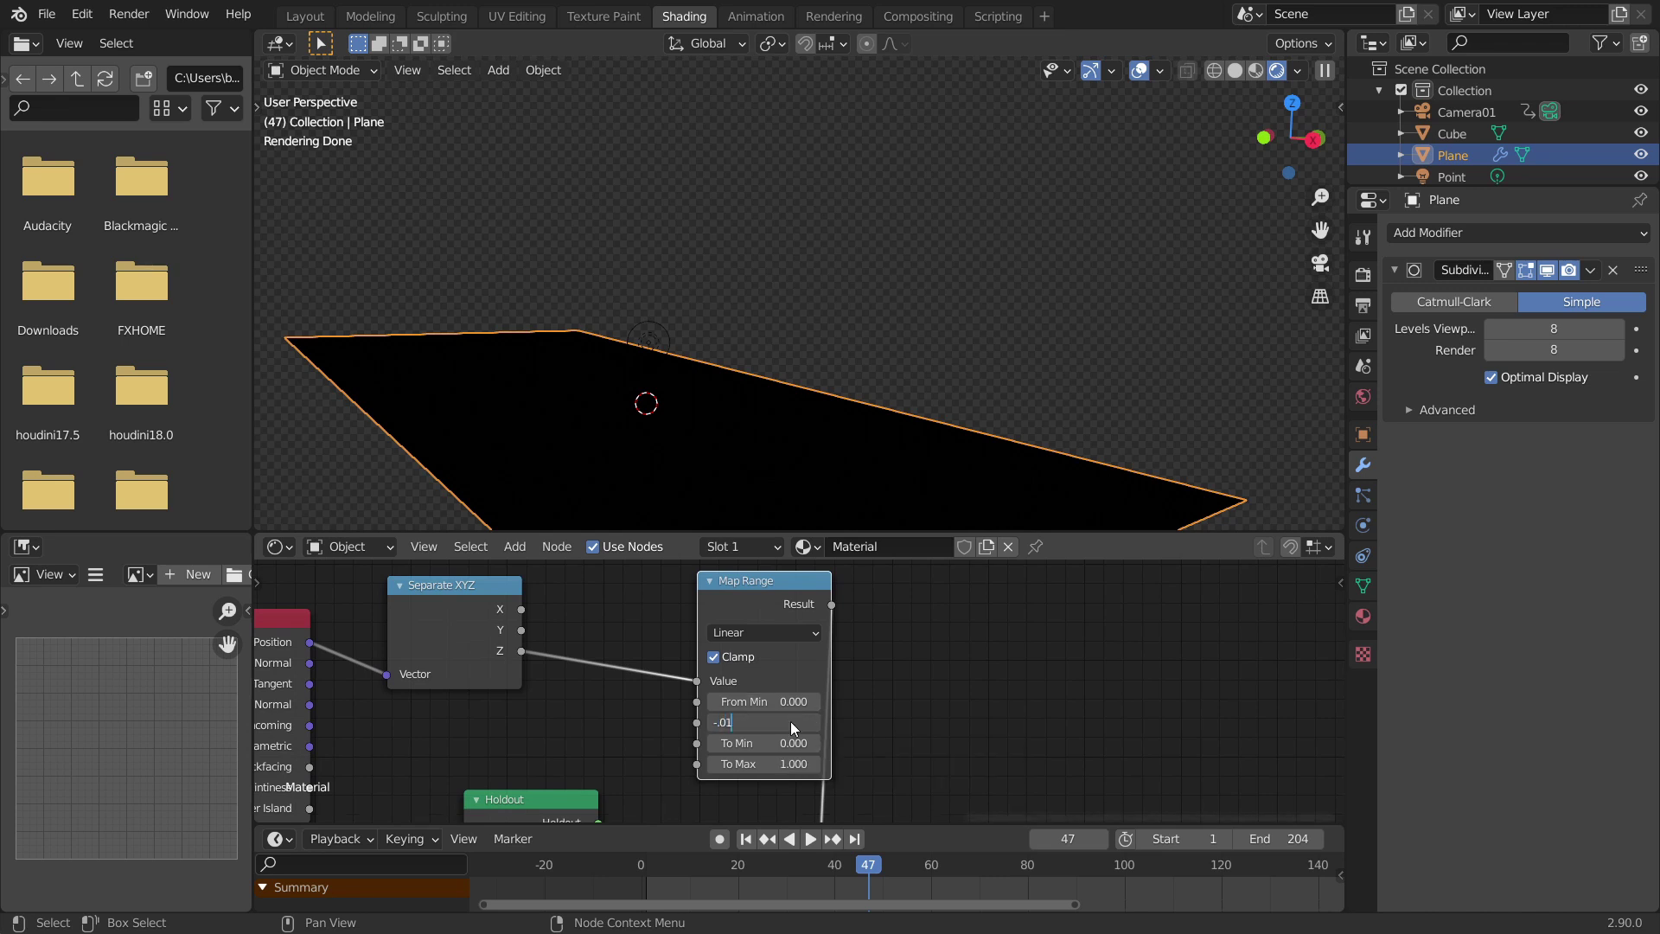
key(Return)
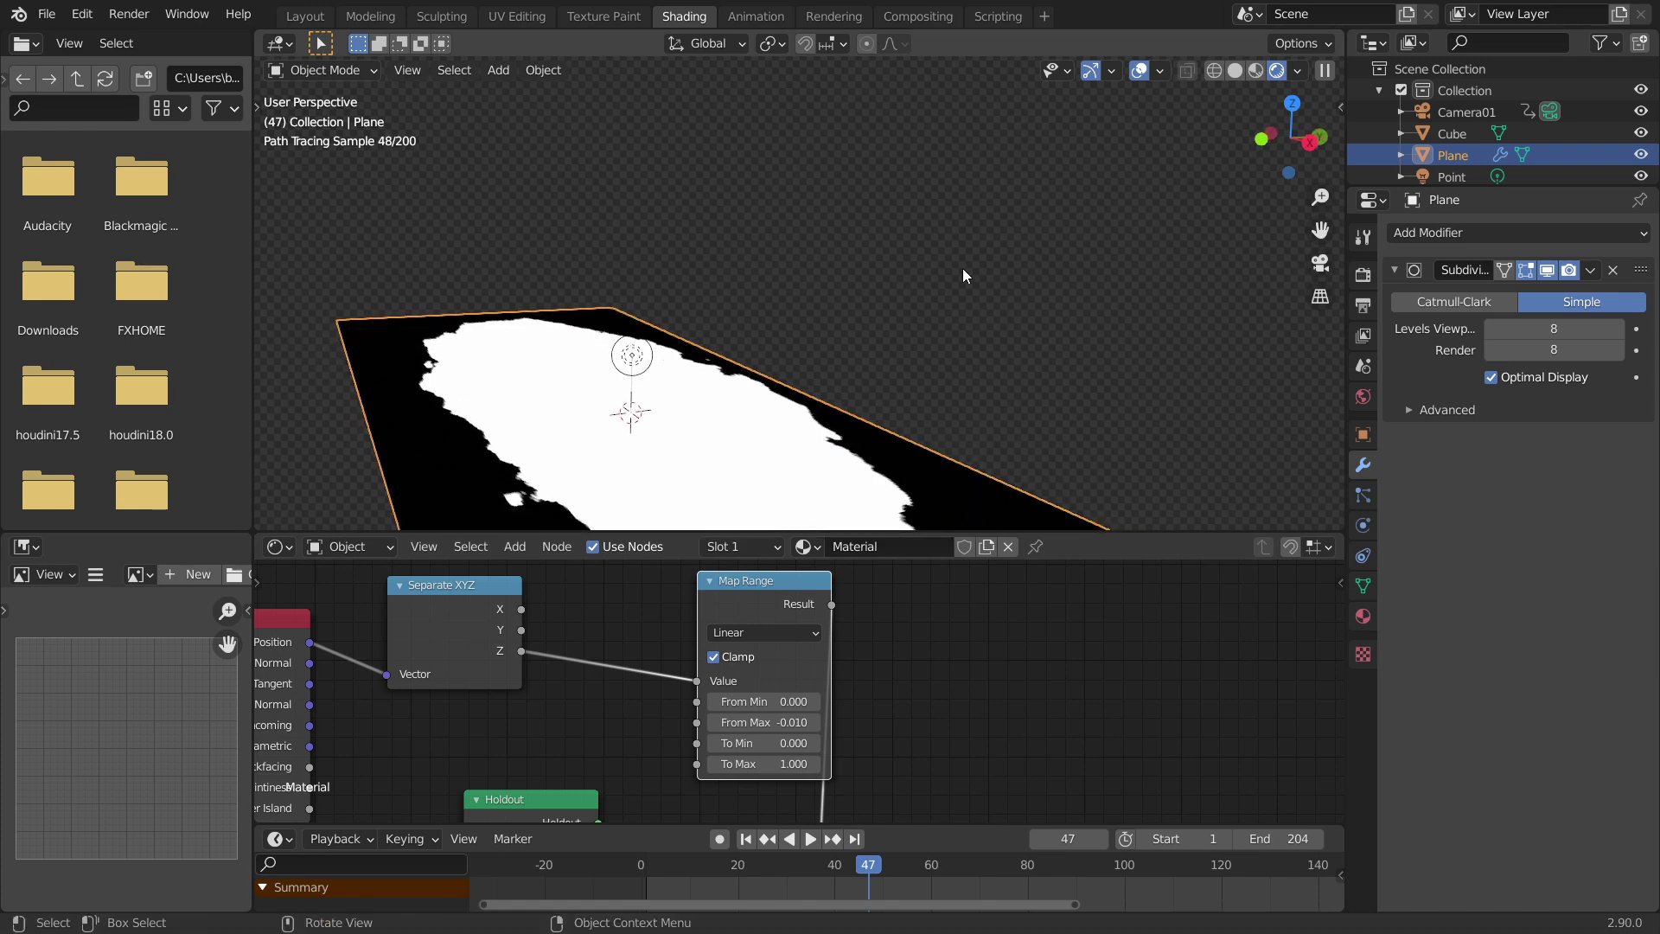
click(1262, 138)
middle_drag(872, 300, 858, 519)
mouse_move(761, 722)
mouse_down()
mouse_move(684, 722)
mouse_move(782, 722)
mouse_up()
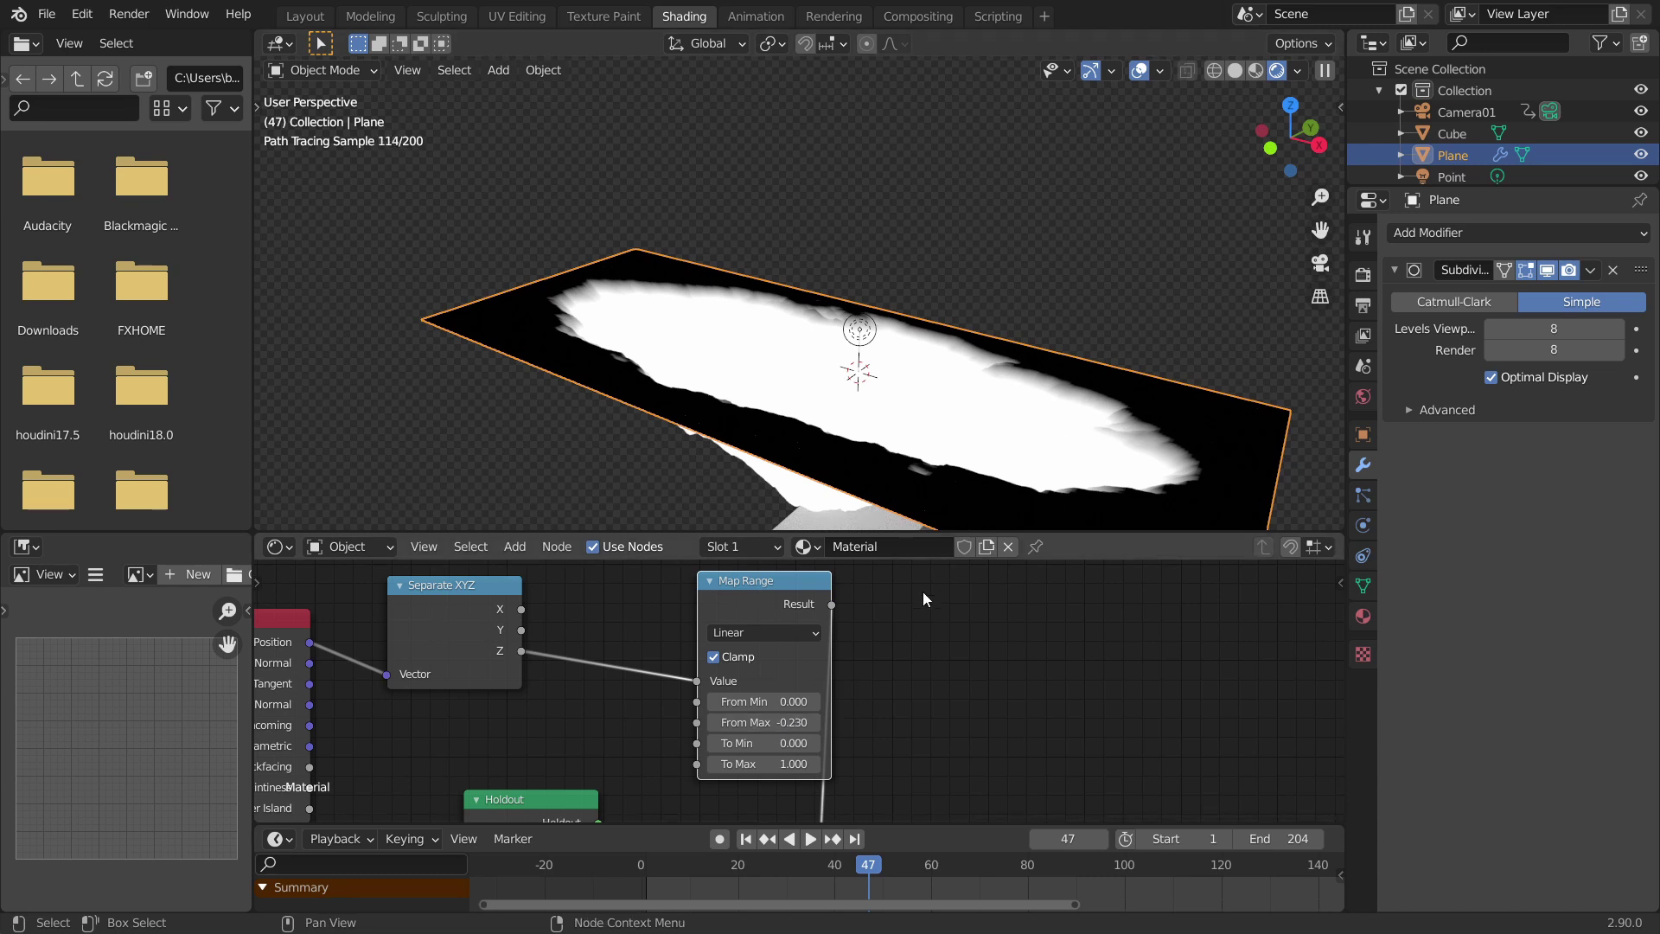
Invert the mask by setting Map Range's To Min to 1 and To Max to 0
middle_drag(944, 667, 861, 642)
click(688, 719)
text(1)
key(Return)
click(680, 740)
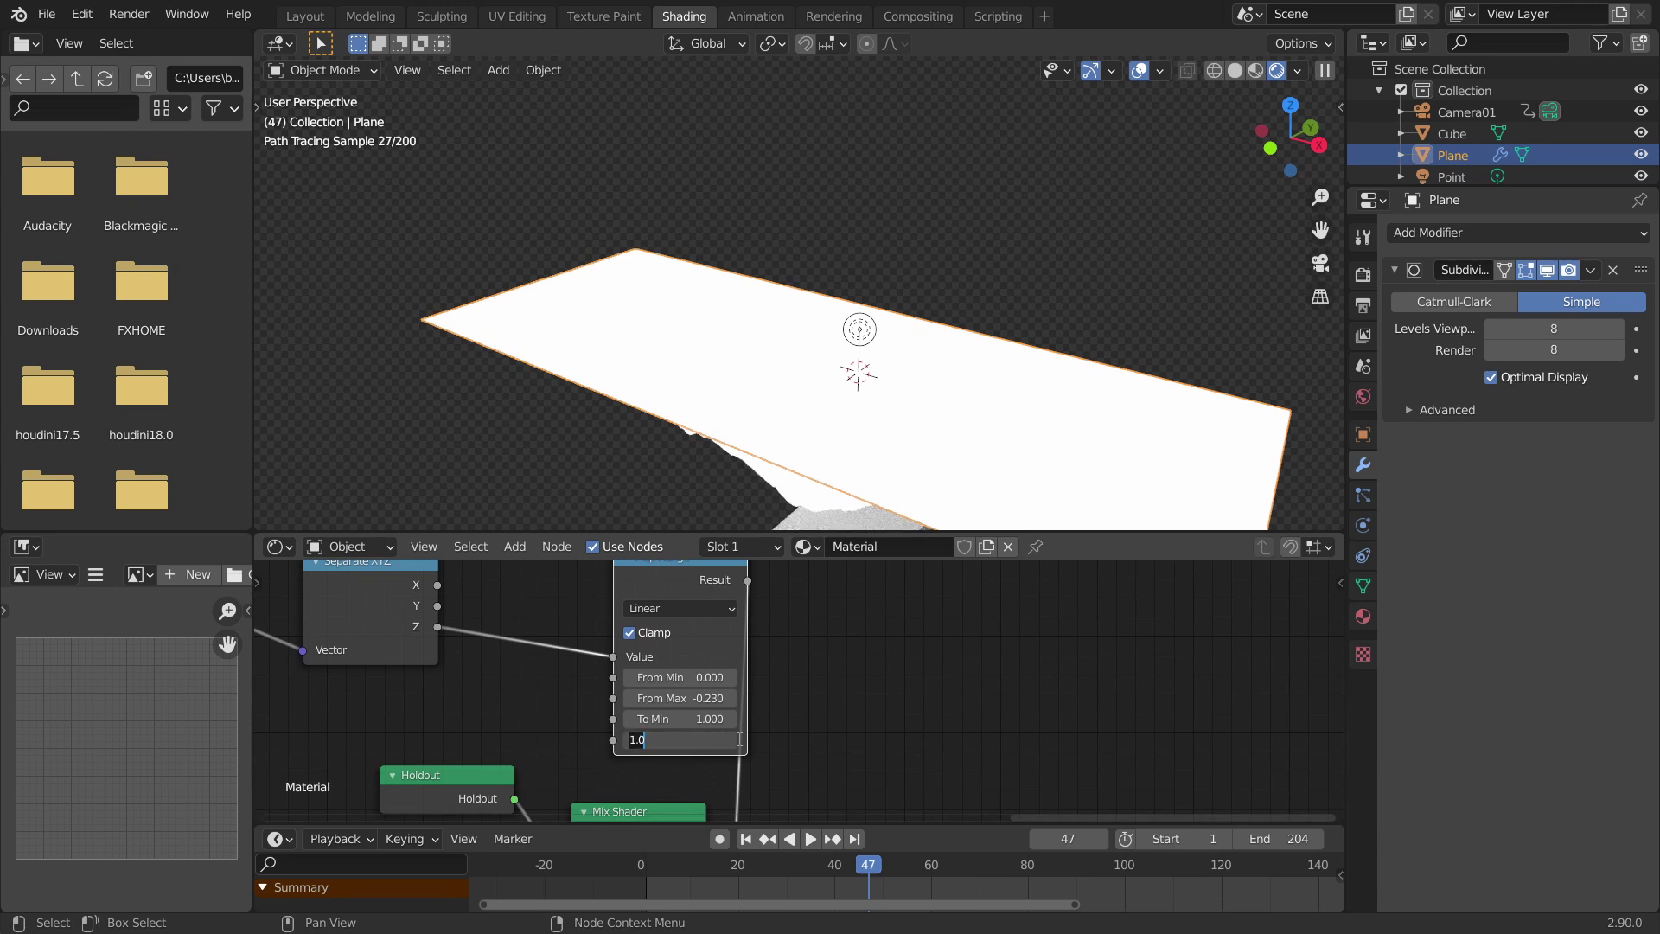
text(0)
key(Return)
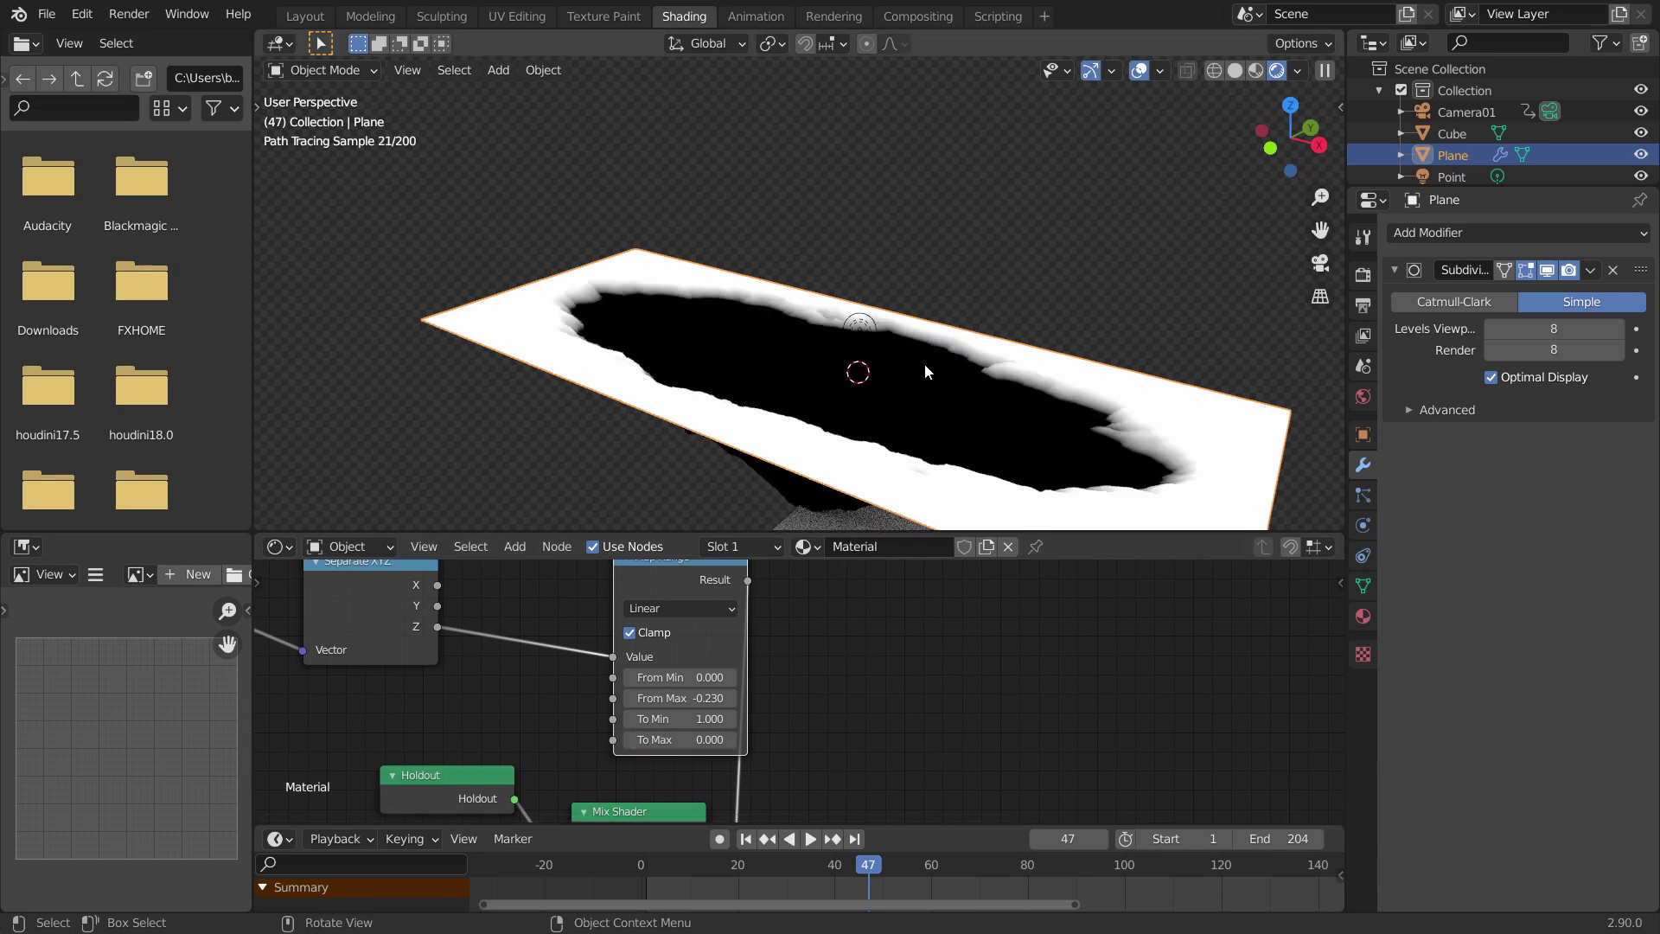
Drive the Mix Shader's Fac with Map Range's Result, ordering Diffuse BSDF first and Holdout second, and connect the mix to Surface
click(1321, 262)
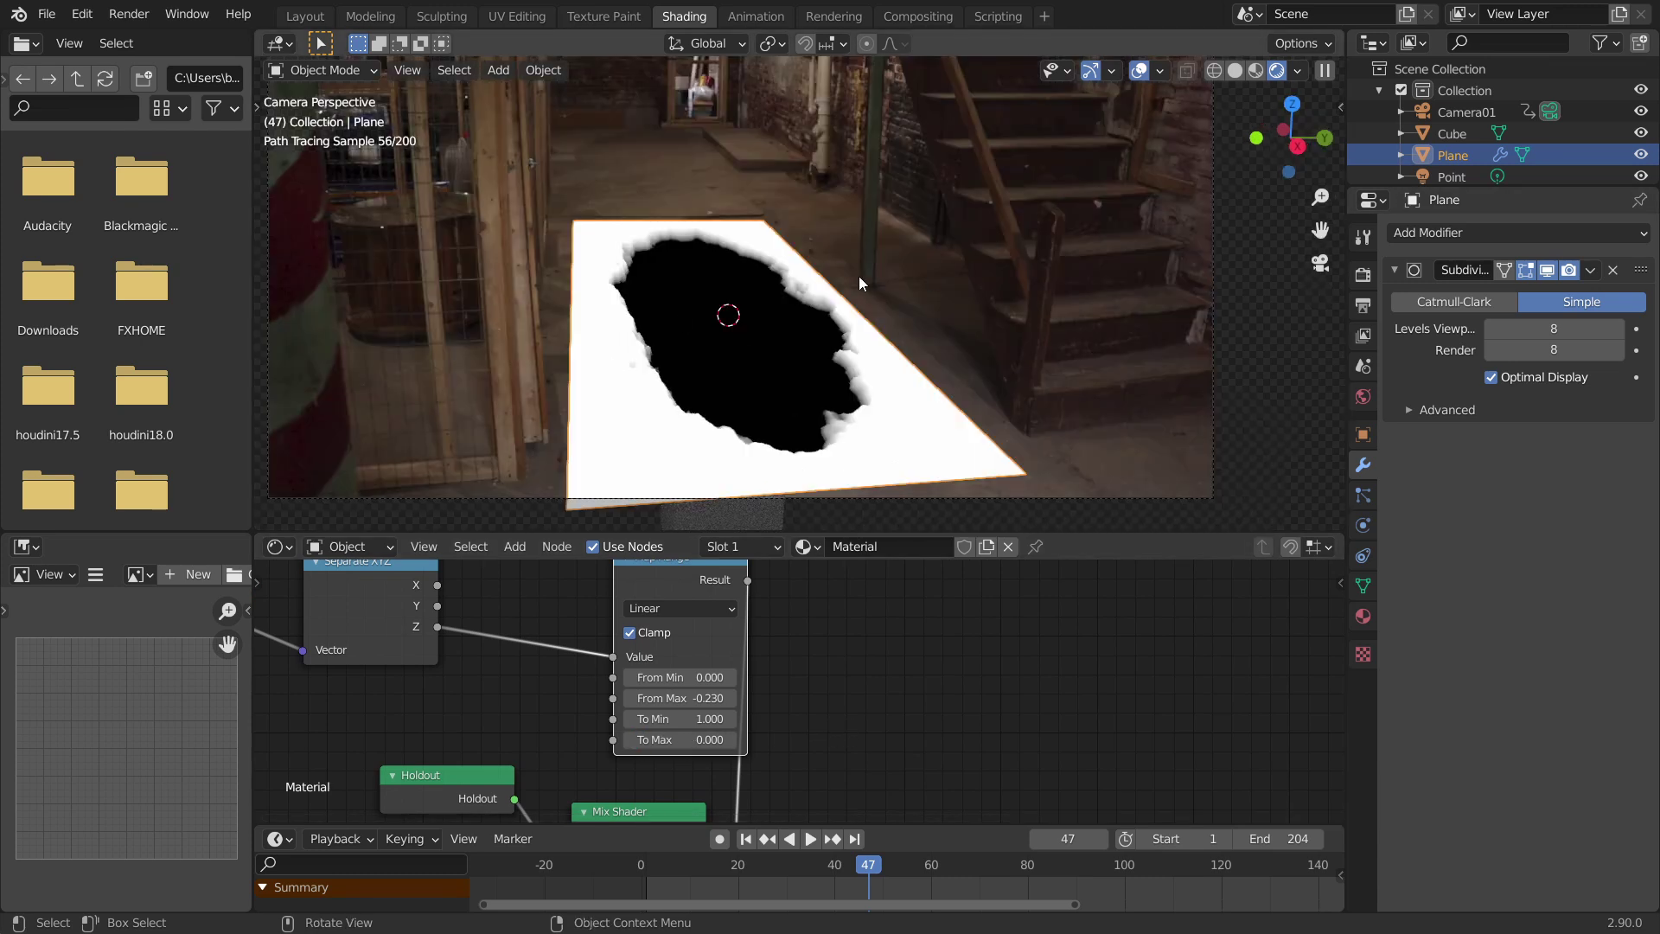
middle_drag(789, 682, 786, 679)
scroll(786, 678, down, 3)
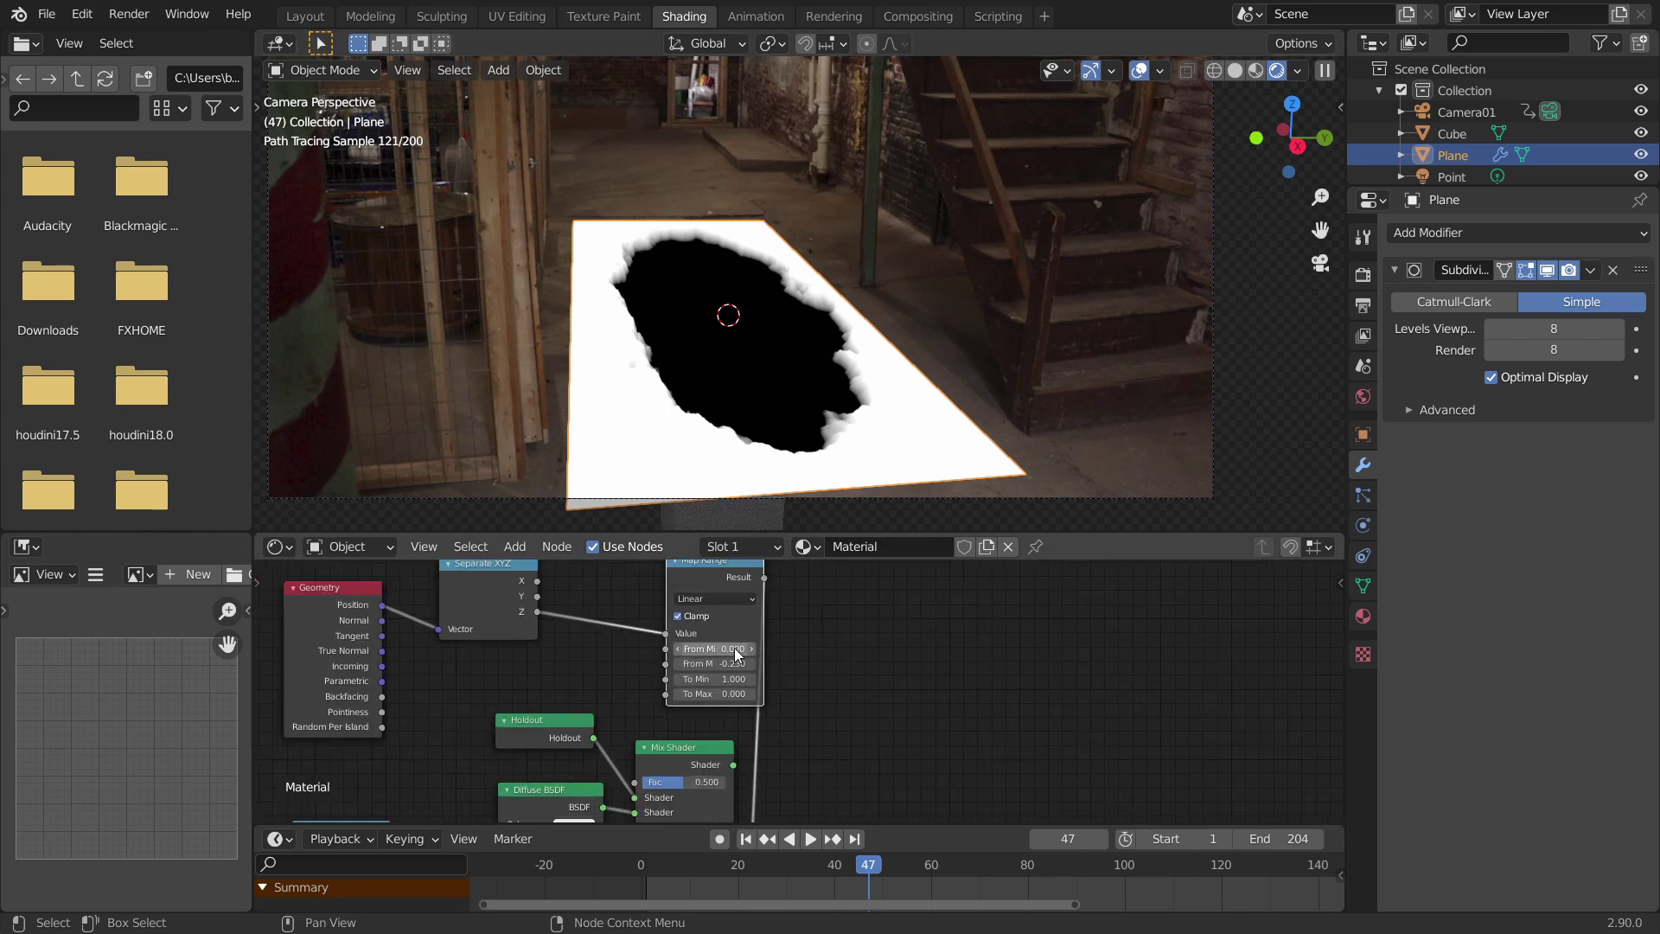
drag(769, 593, 660, 769)
ctrl+shift+click(698, 749)
middle_drag(697, 735, 718, 696)
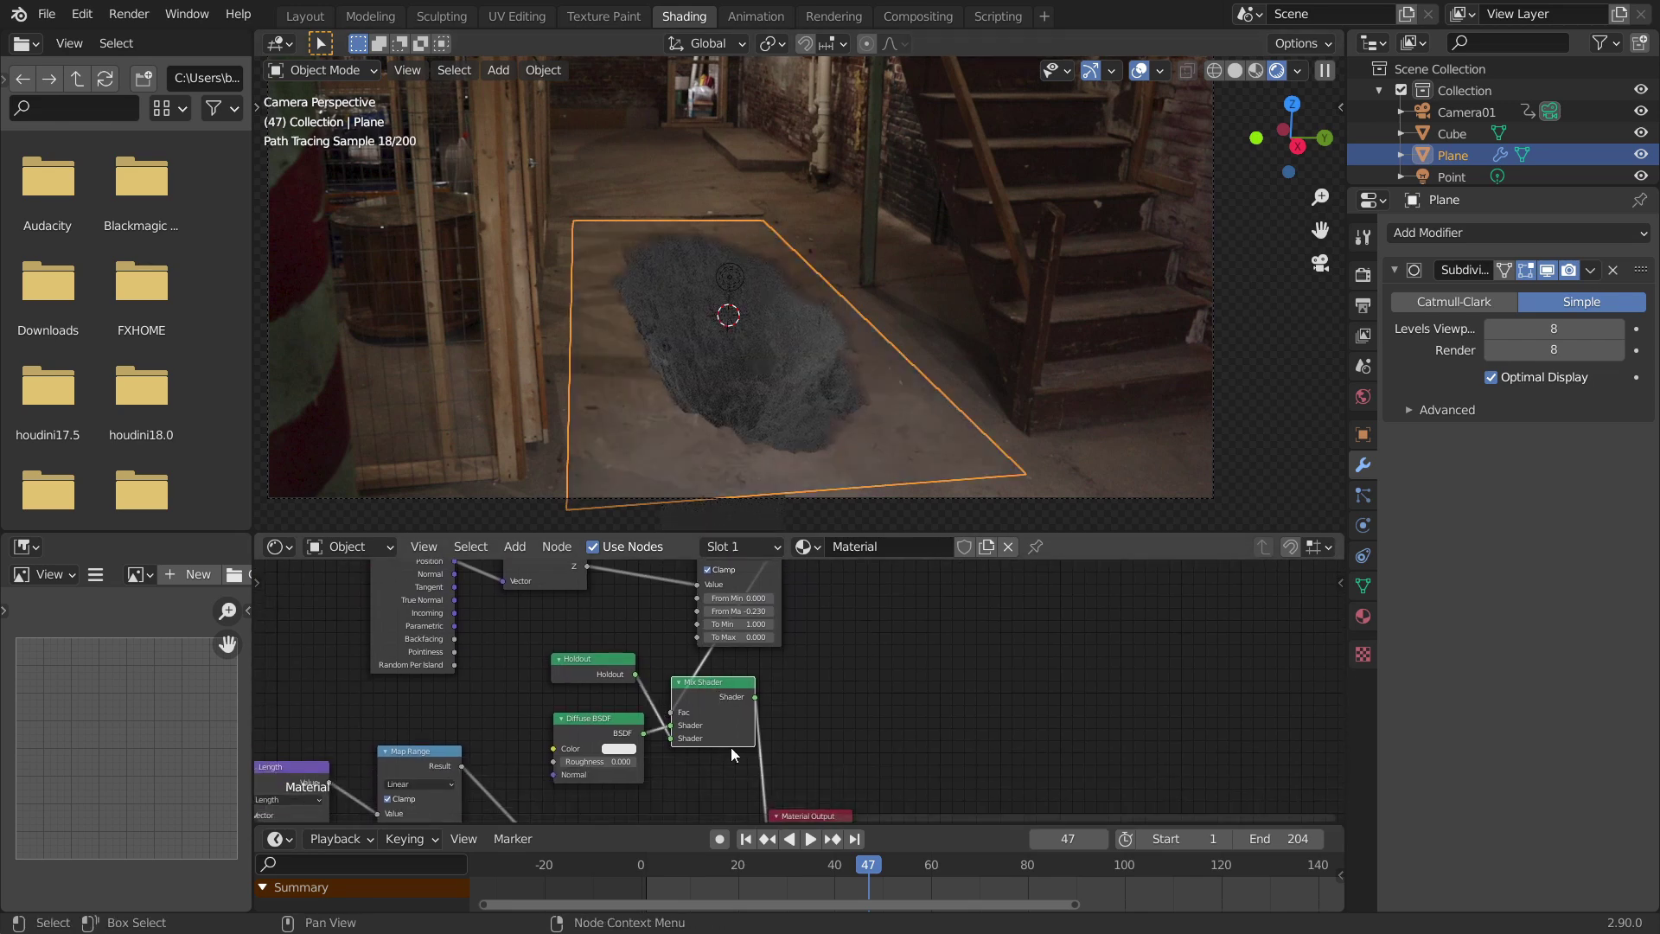
Deselect the plane and review the masked ravine over the tracked footage at frames 94 and 29
click(748, 864)
key(space)
drag(748, 865, 1095, 833)
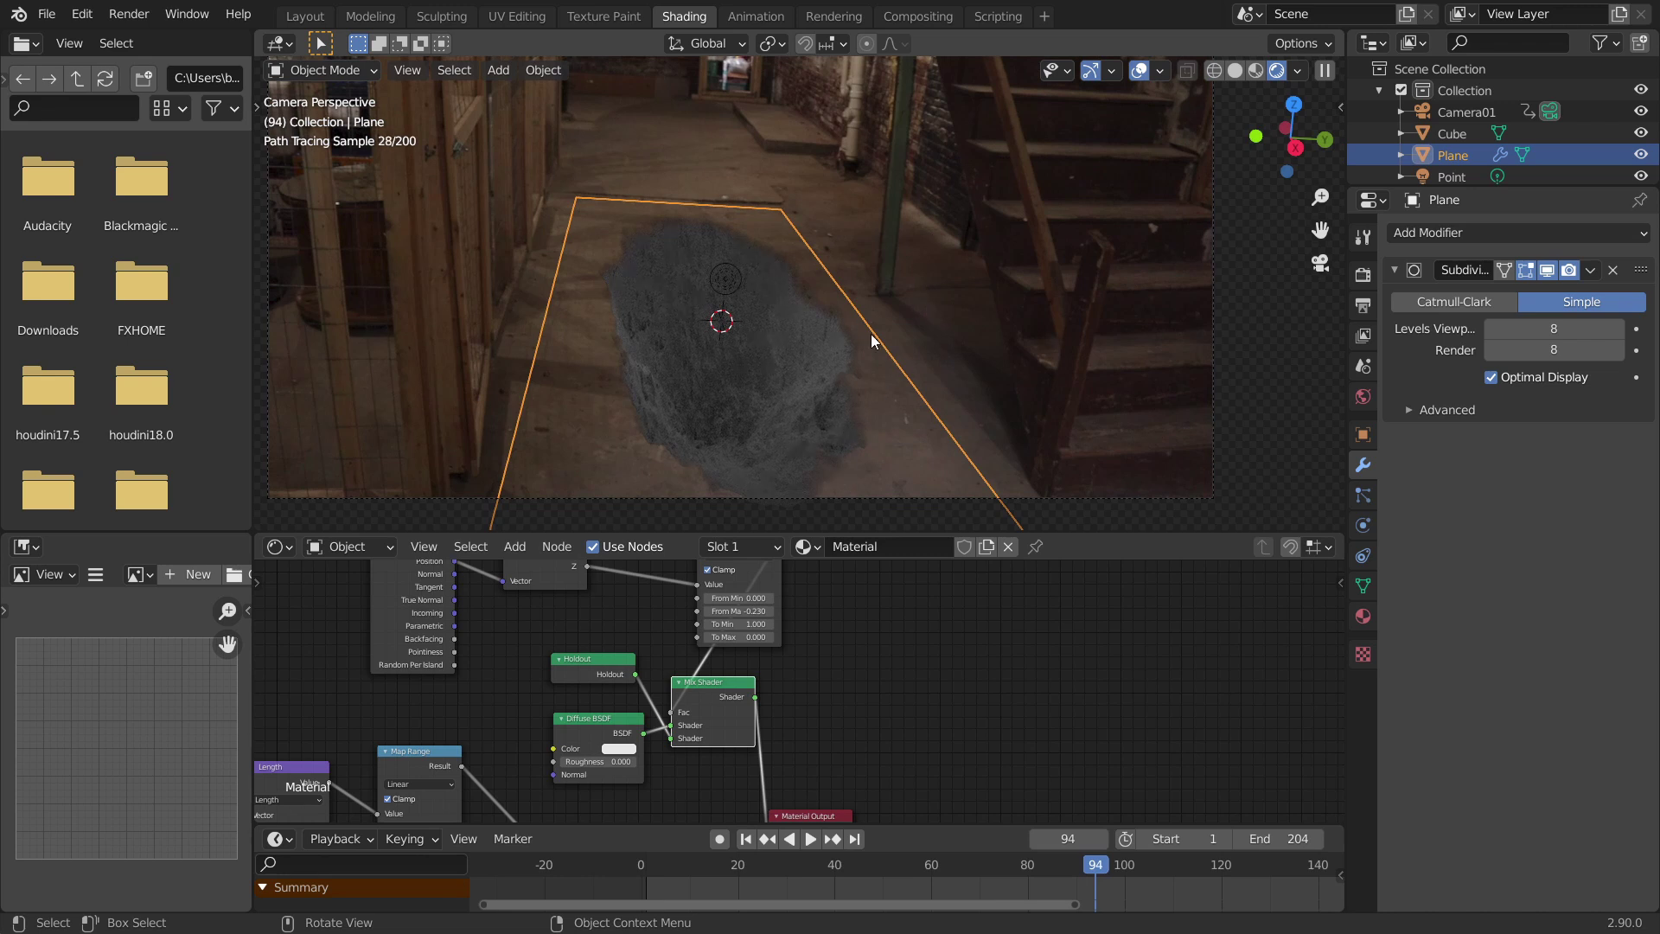
click(933, 244)
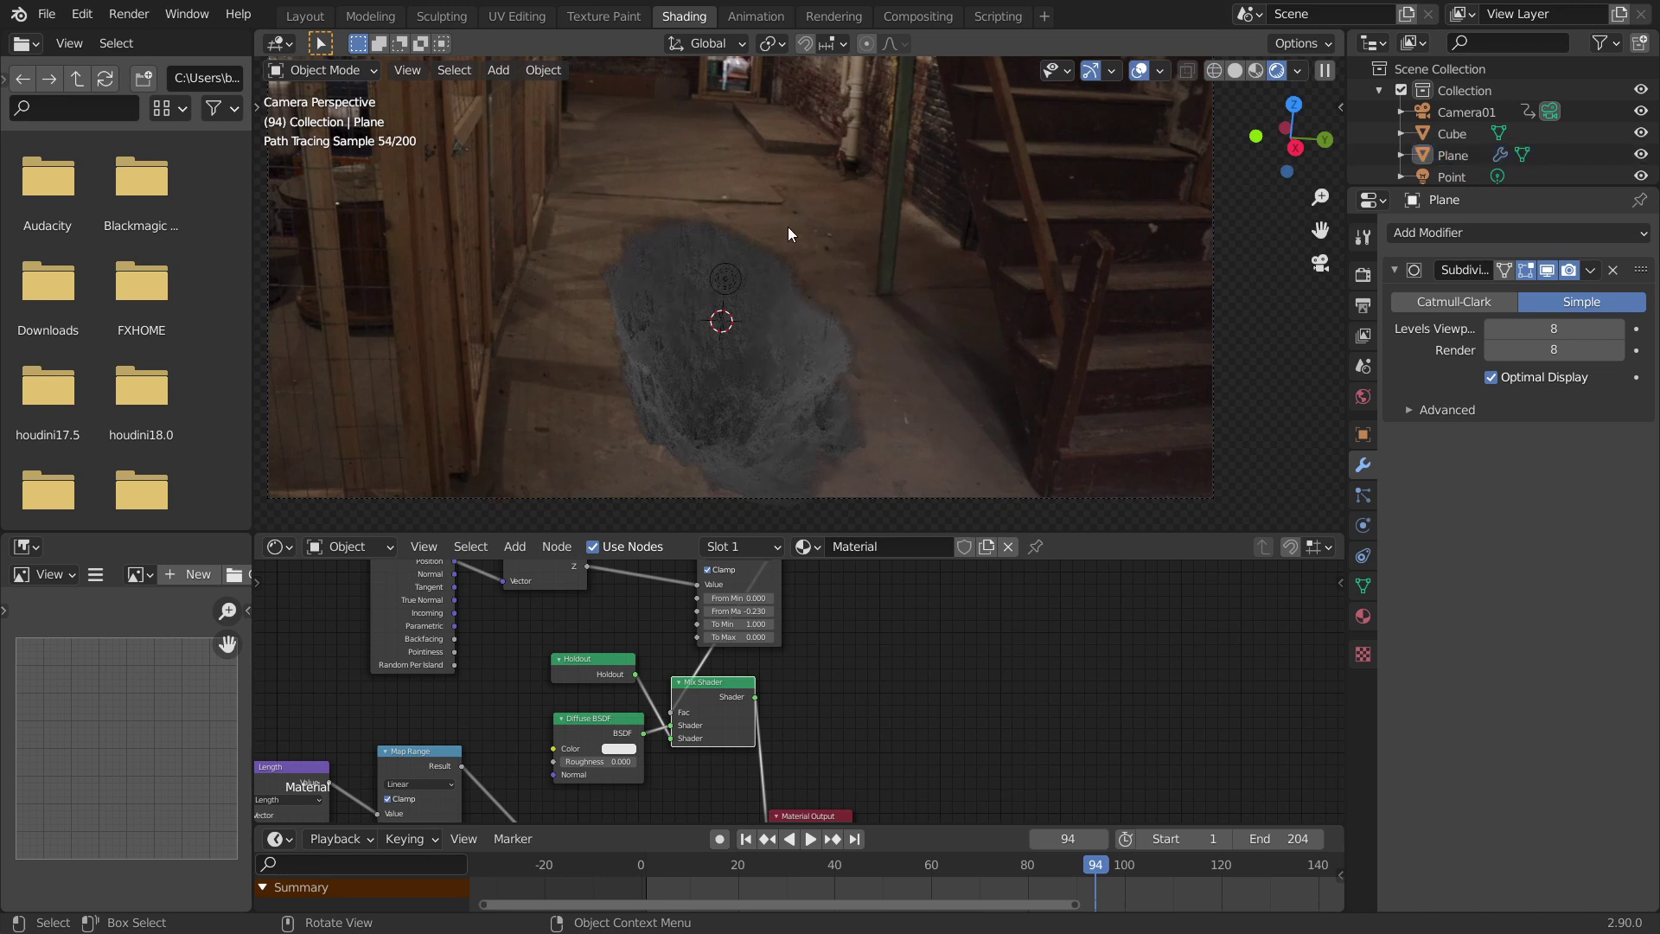
drag(1084, 868, 781, 864)
Try another interpolation type on the Map Range node, inspect the ravine's edge up close and undo the change
scroll(817, 679, up, 4)
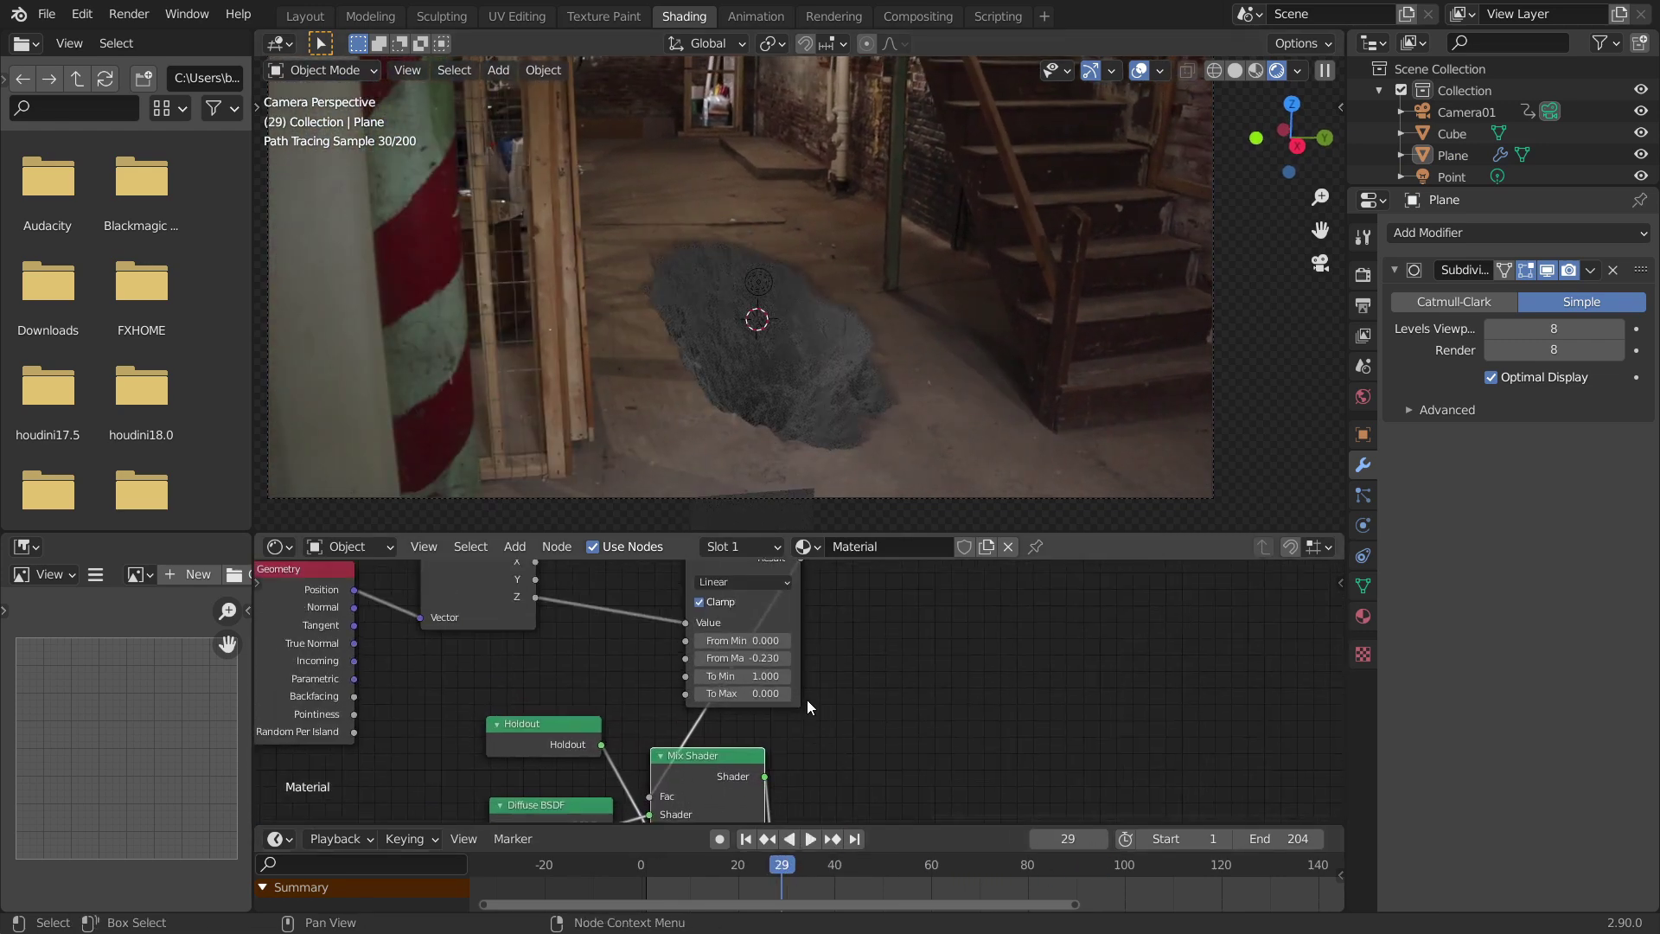
scroll(811, 679, up, 3)
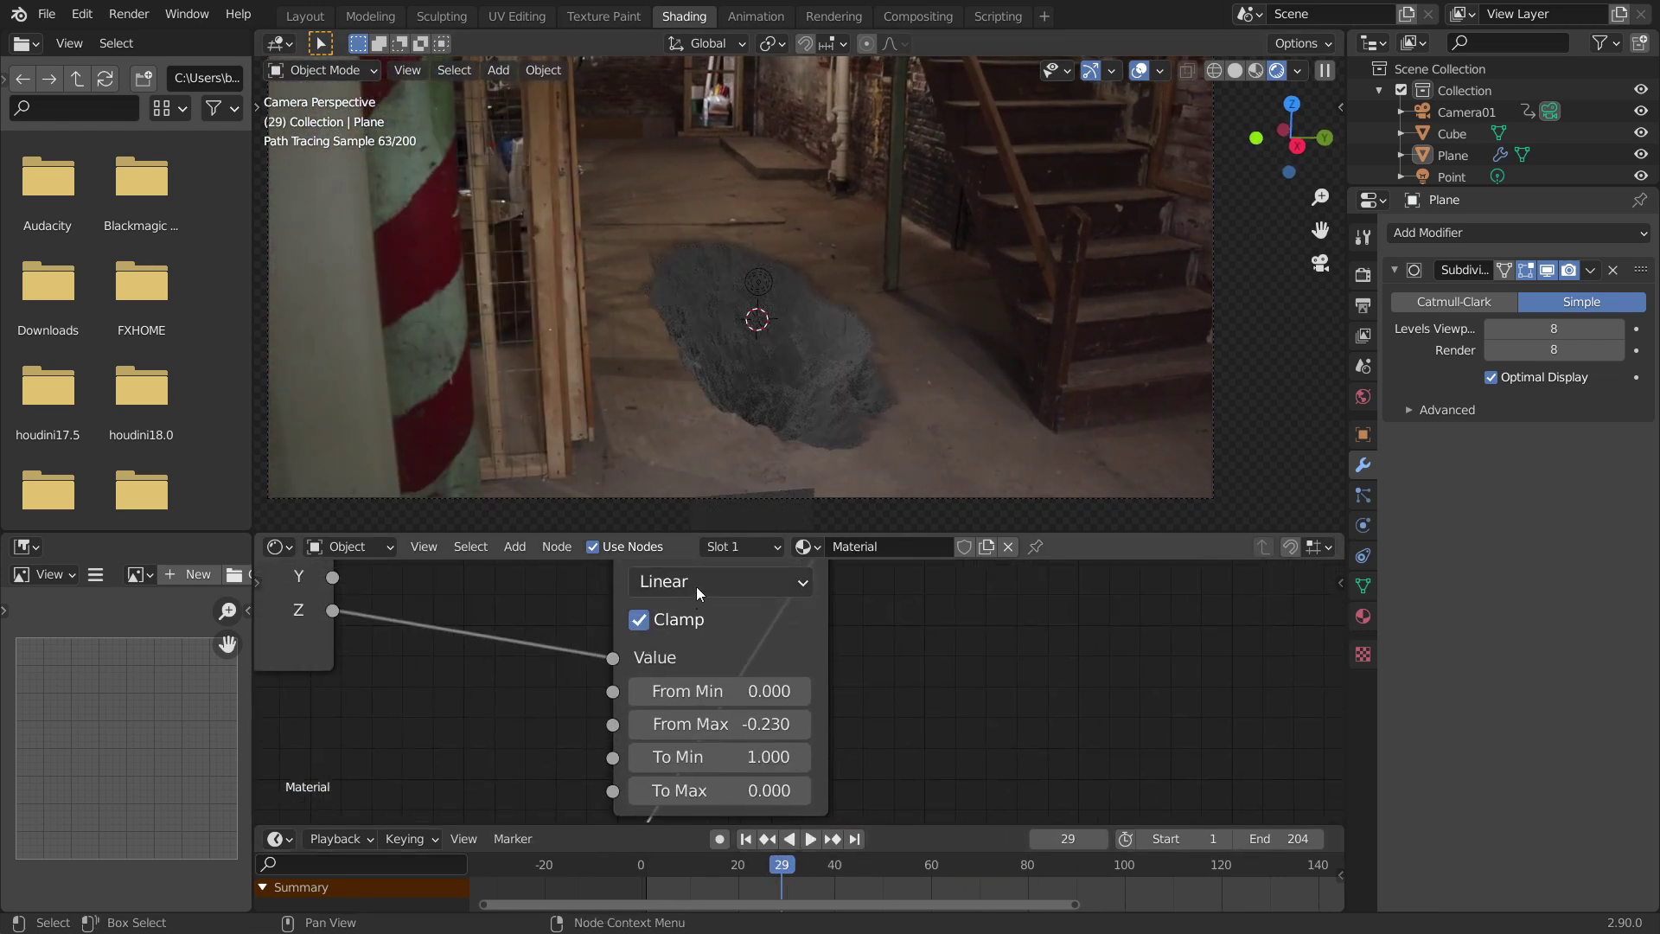
click(697, 588)
click(692, 714)
mouse_move(874, 396)
ctrl+middle_down()
mouse_move(853, 377)
mouse_move(912, 288)
ctrl+middle_up()
key(ctrl+z)
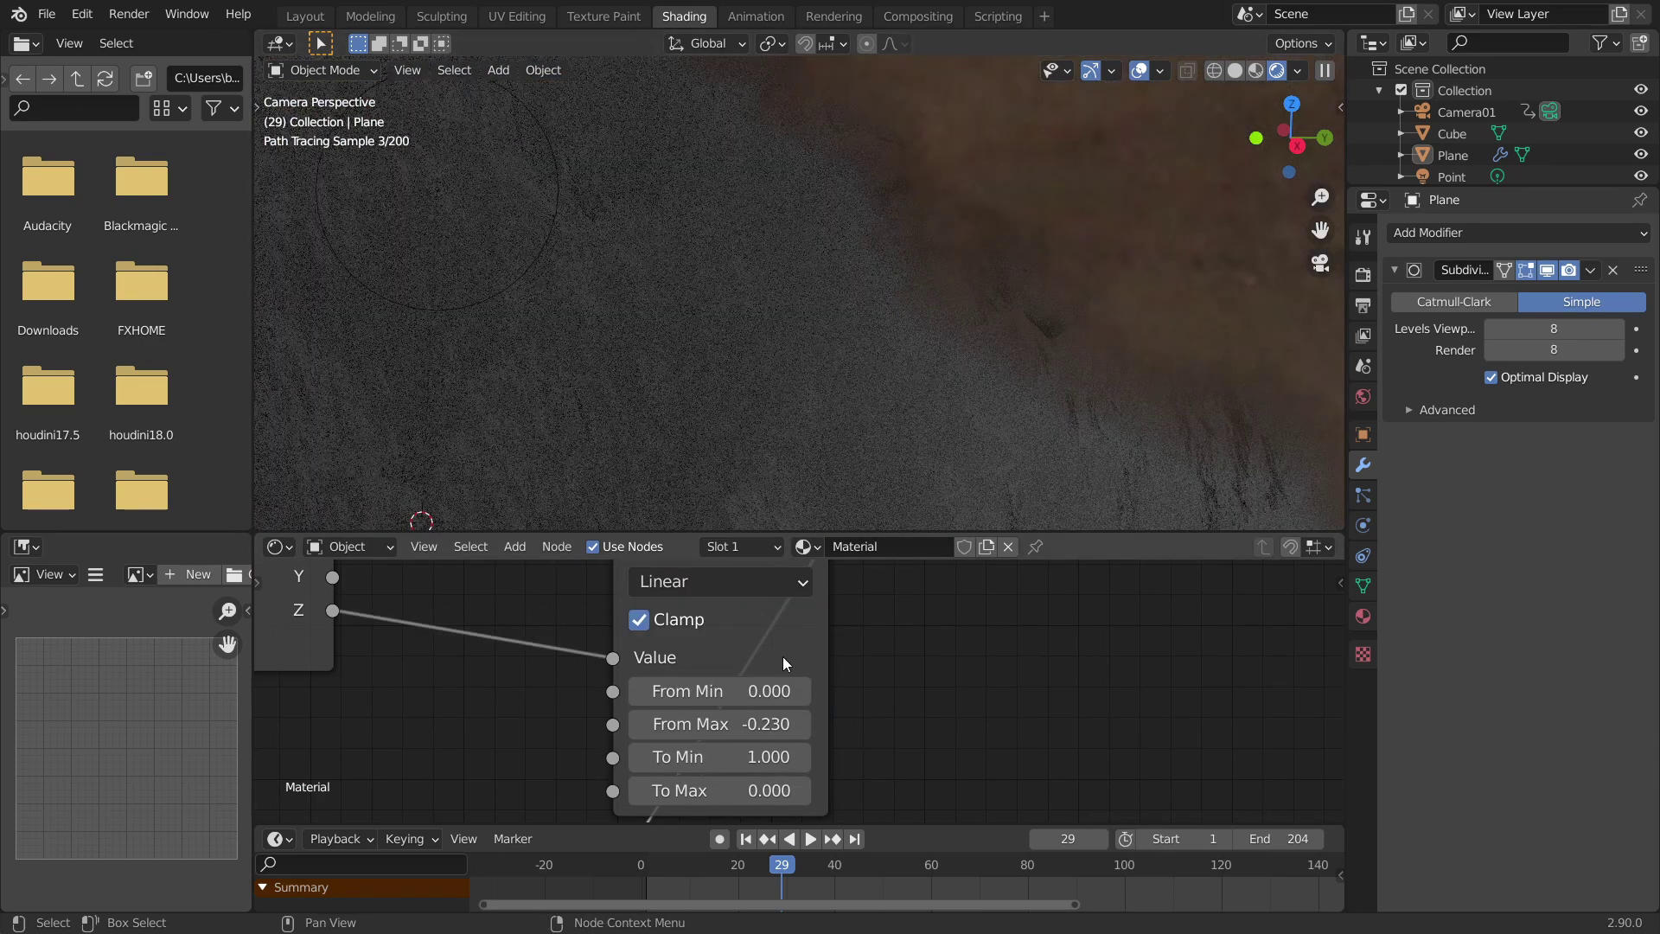
Change the mask Map Range node's interpolation to Smoother Step
click(724, 588)
click(729, 718)
scroll(988, 334, down, 5)
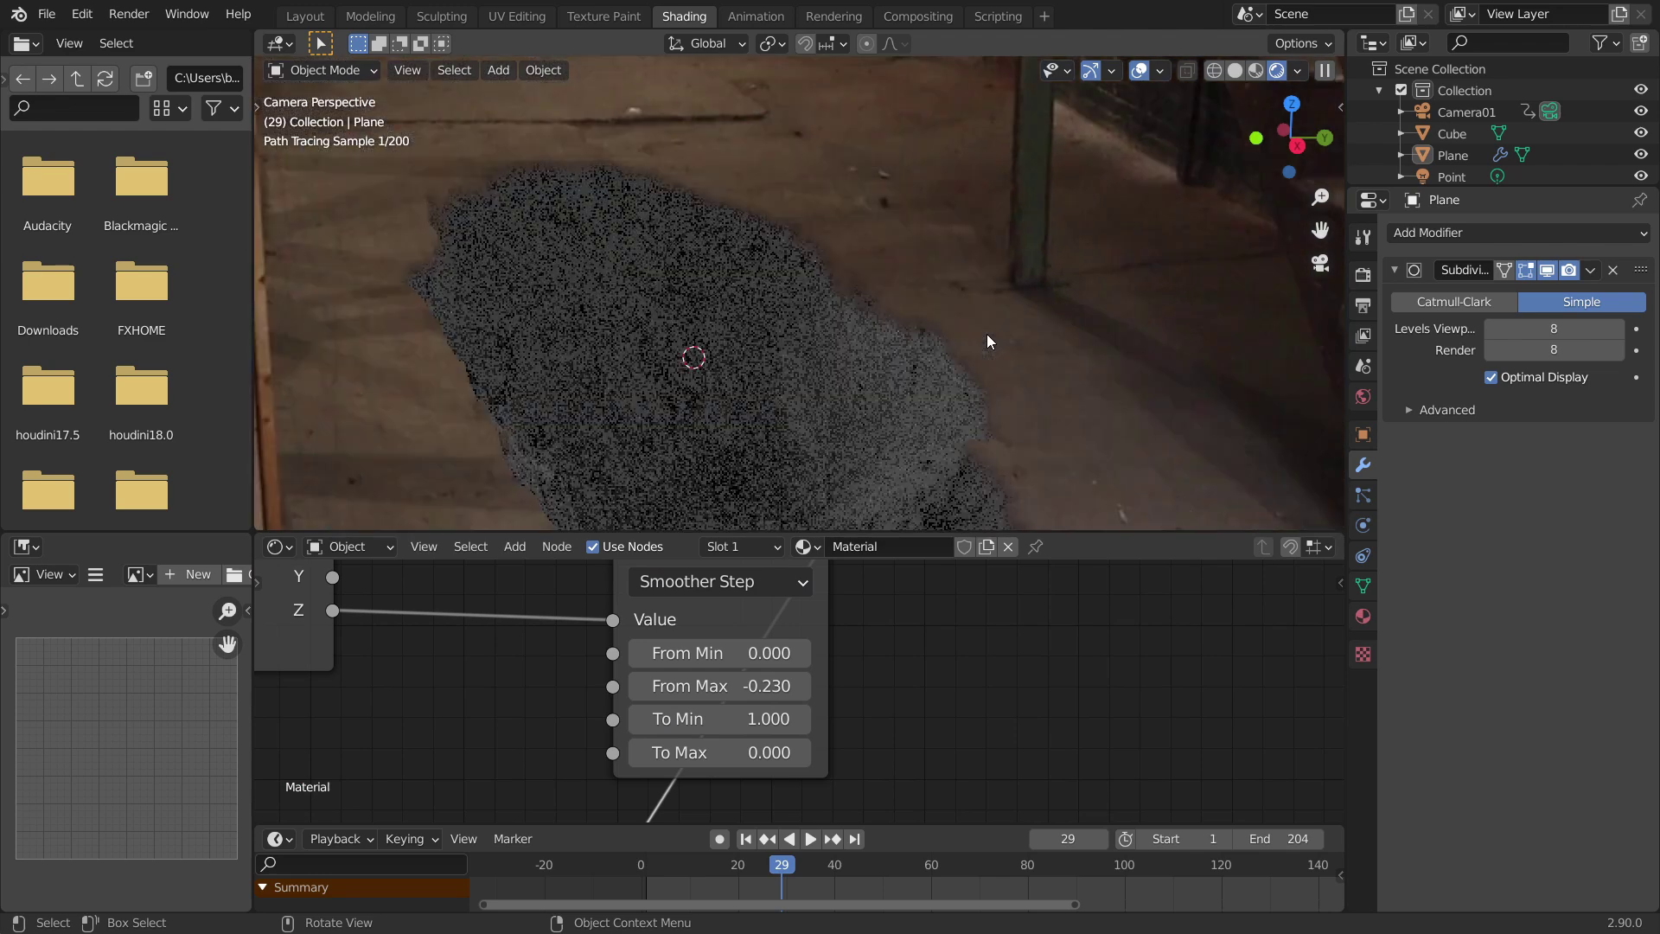
scroll(719, 363, up, 2)
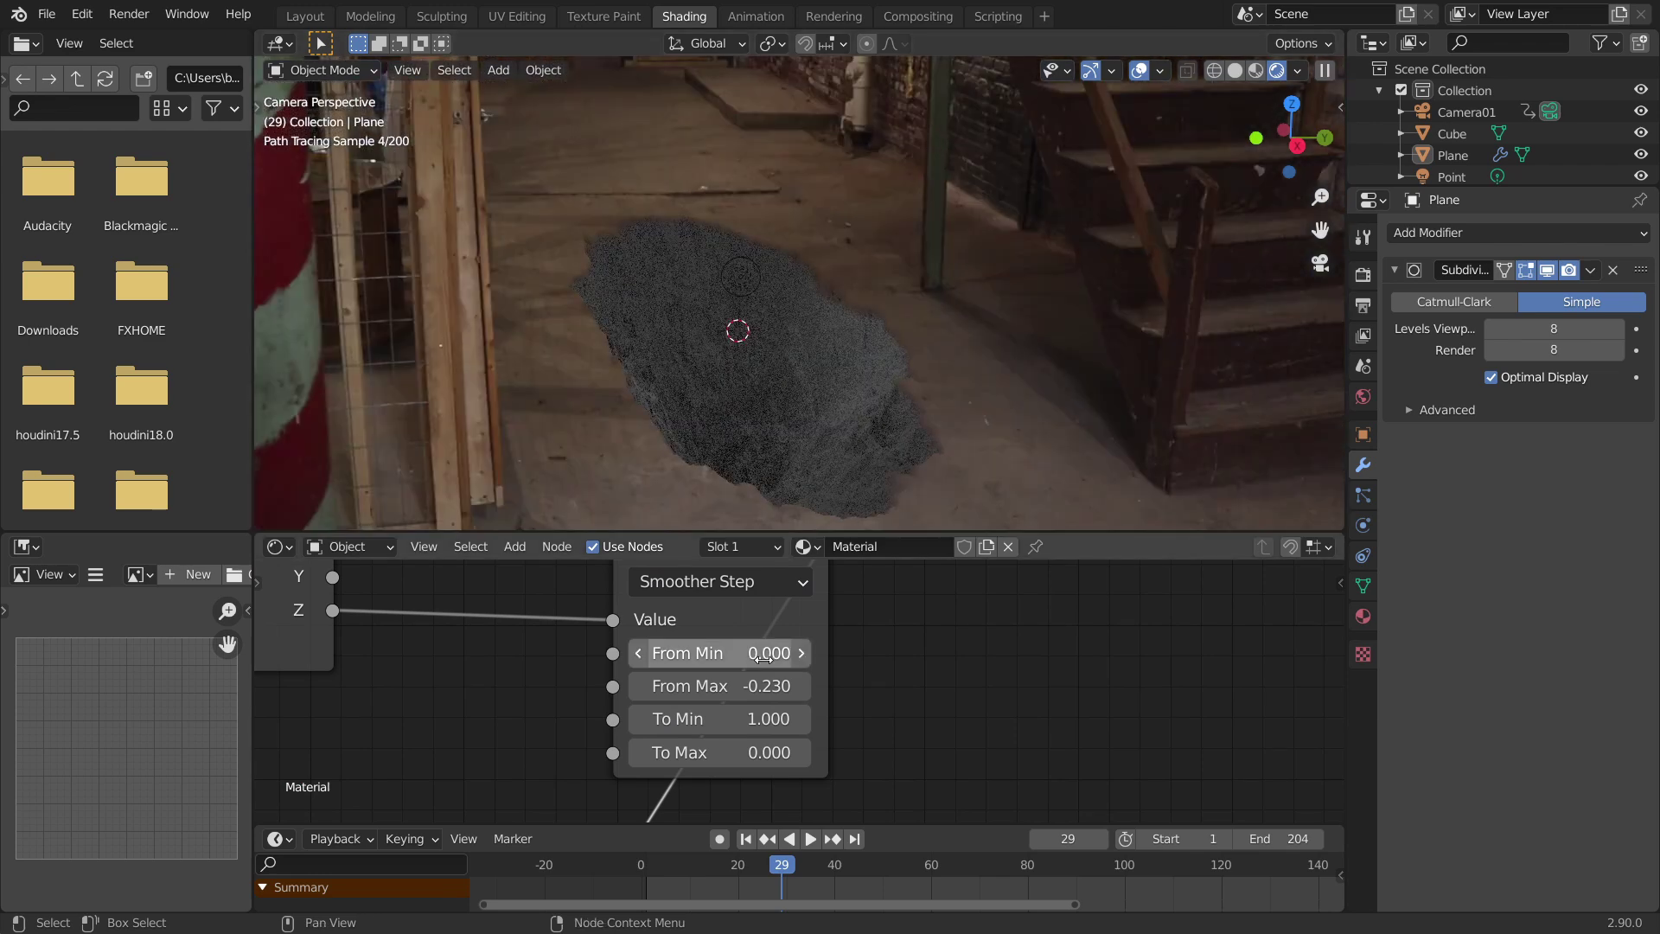
Set the mask Map Range node's From Max to -0.125
double_click(764, 688)
text(-)
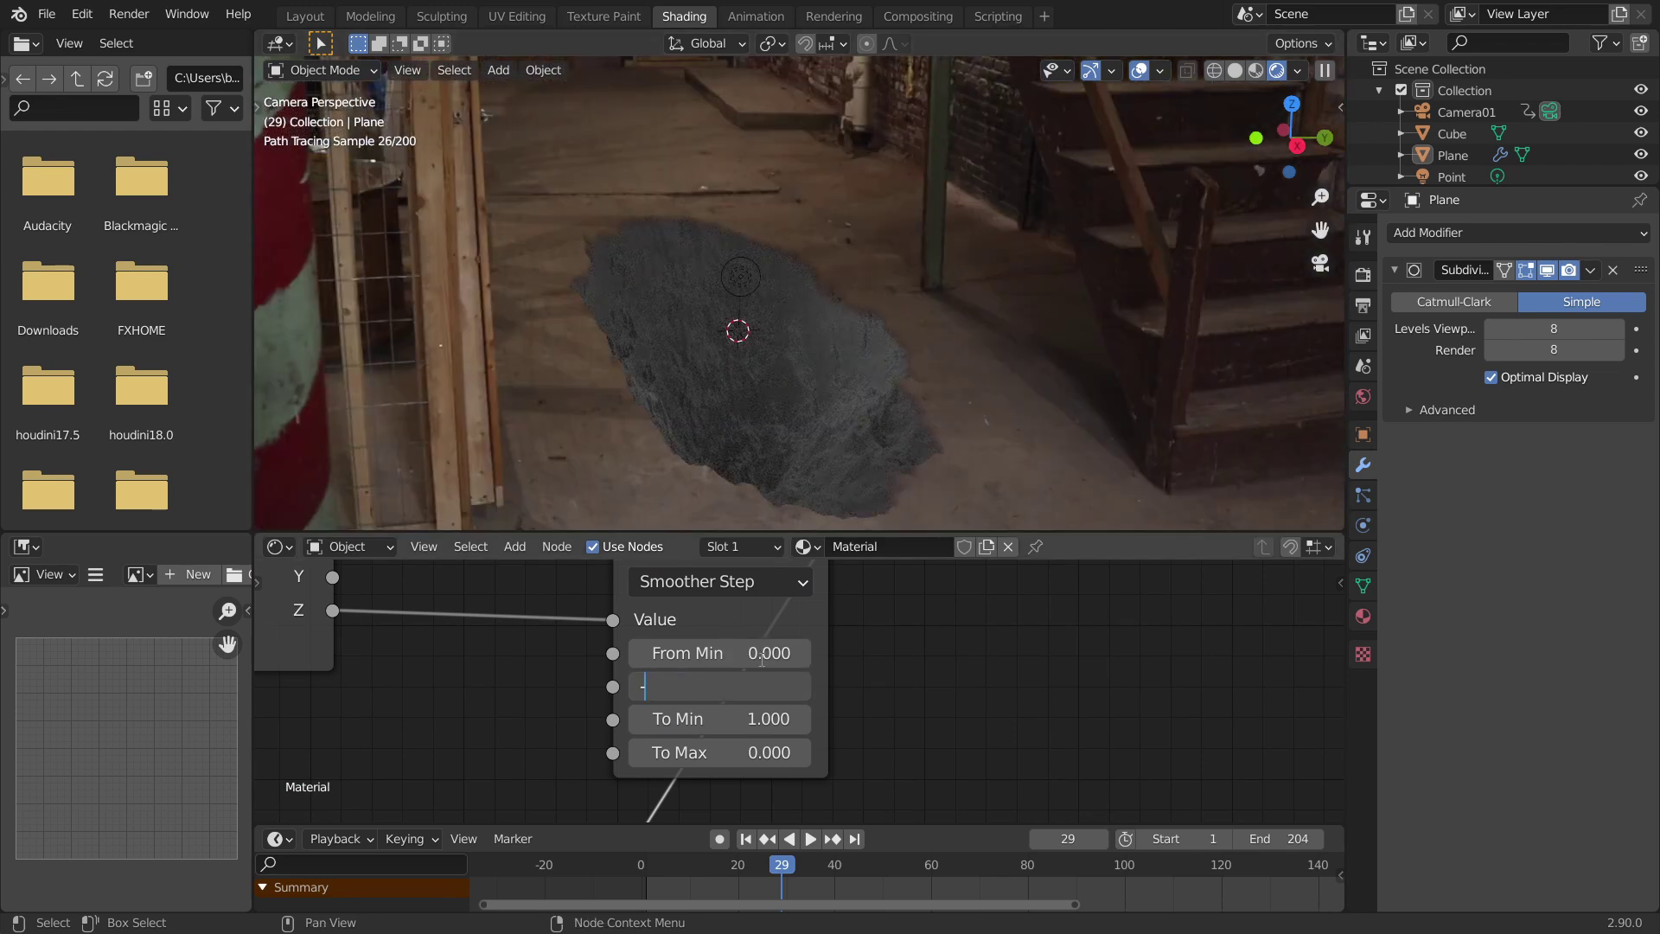
text(0.125)
key(Return)
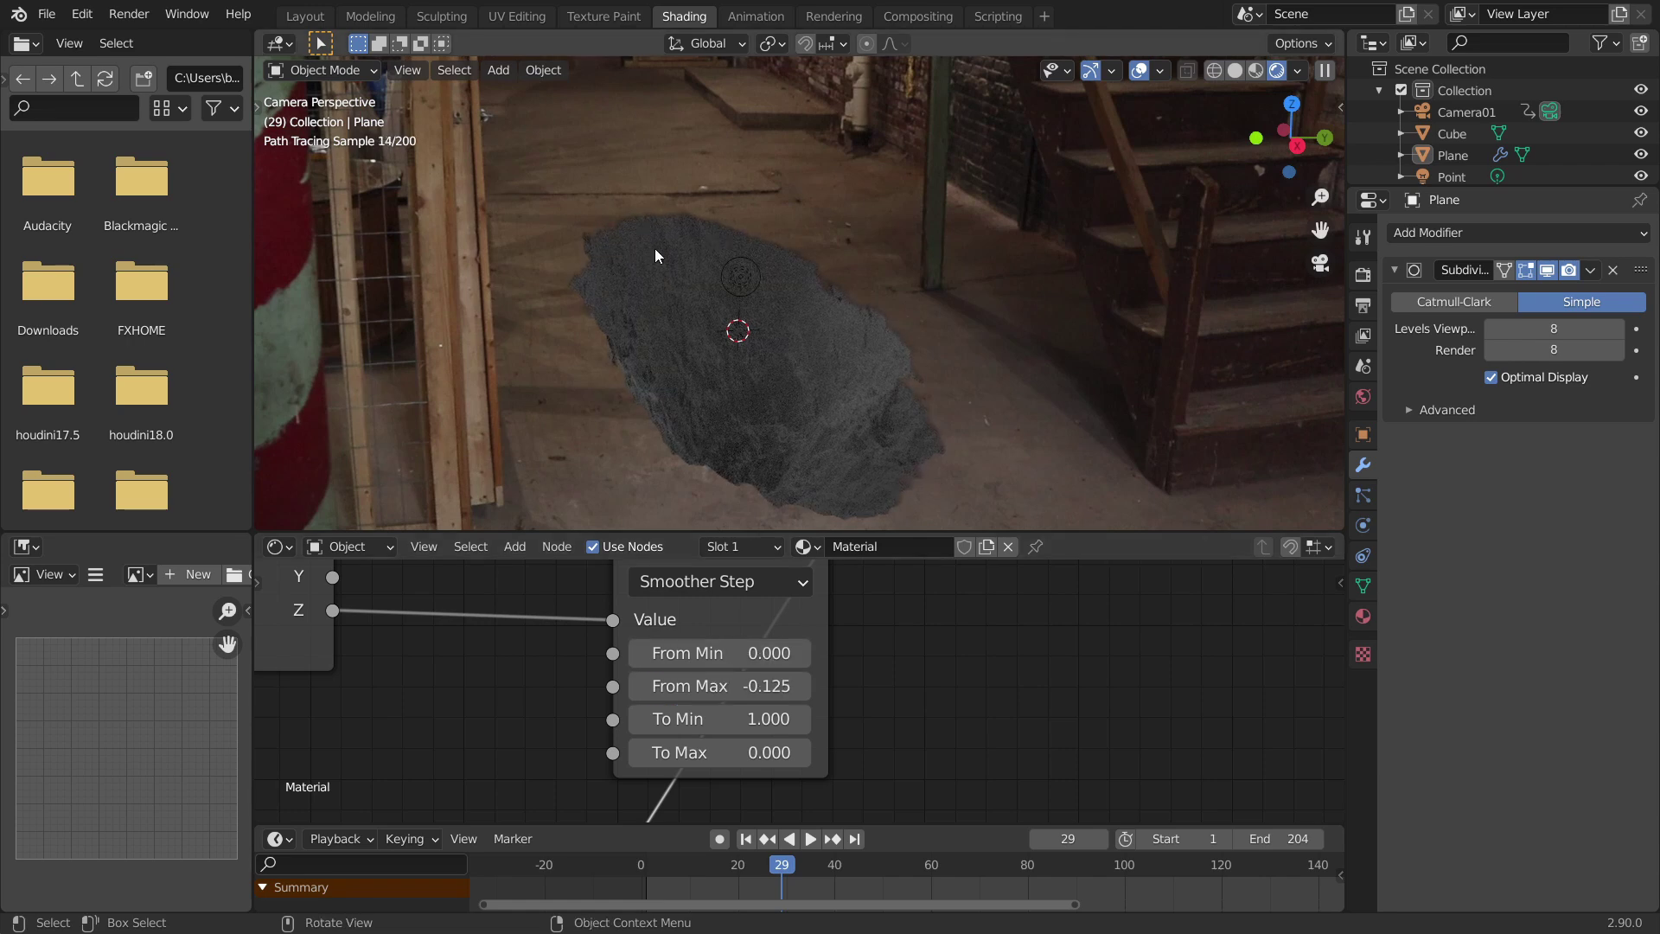
scroll(825, 477, down, 2)
scroll(825, 397, down, 2)
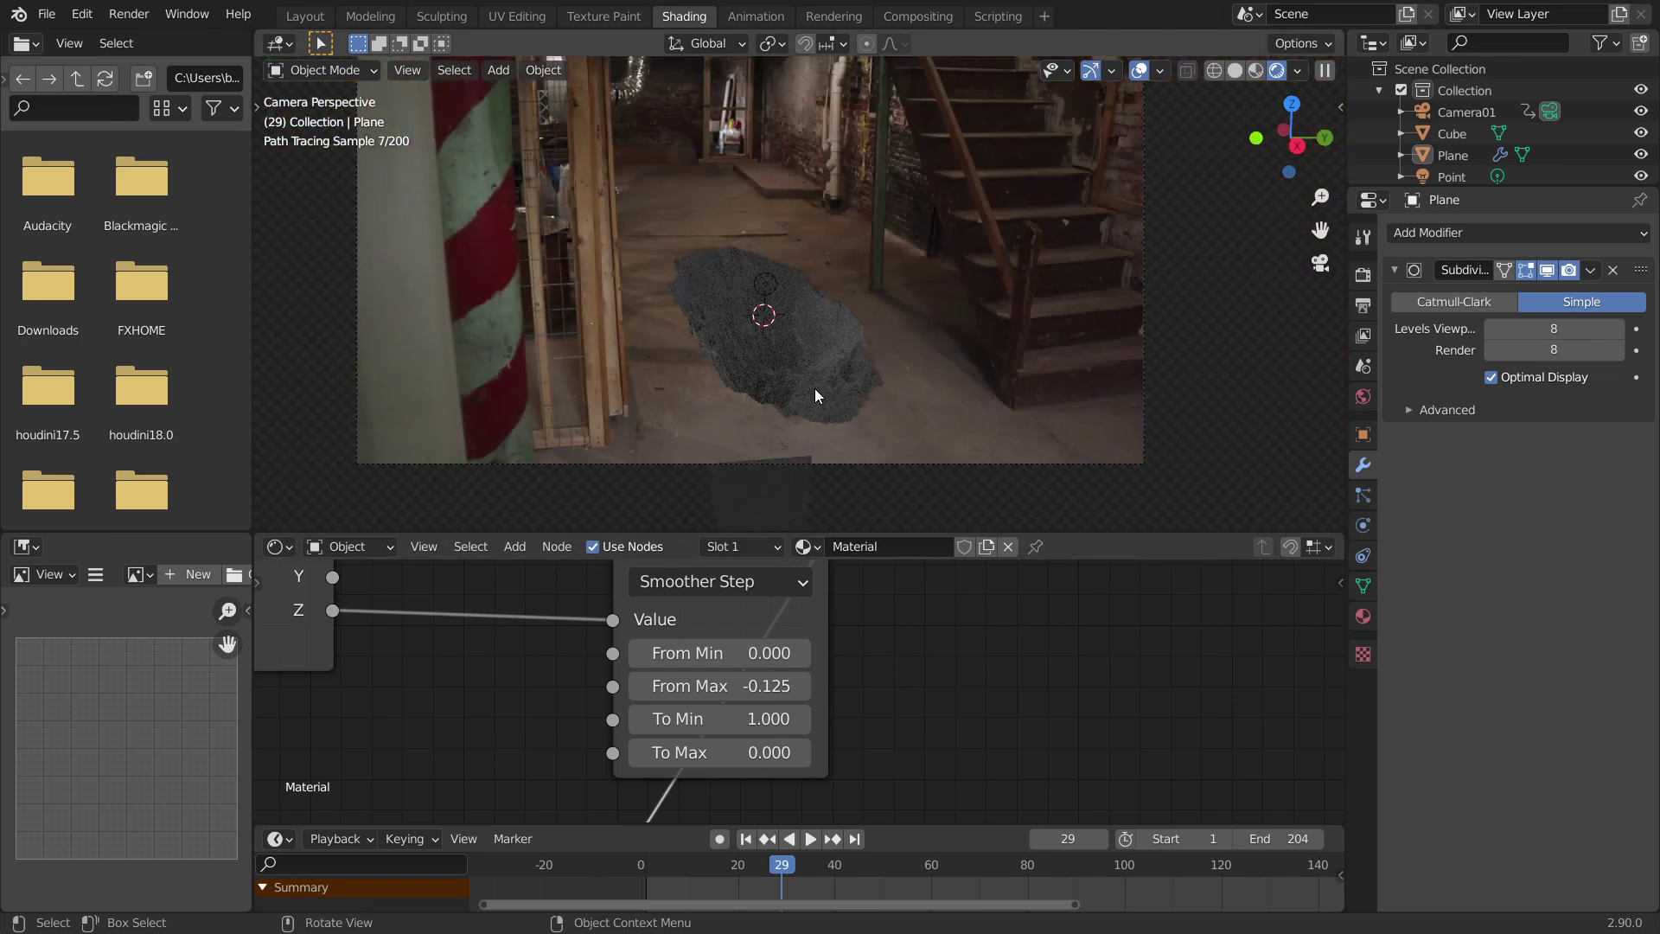
Delete the leftover cube in front of the ravine and select the floor plane
click(816, 407)
click(792, 492)
key(Delete)
click(835, 405)
Try an X value of 0.26 on the Multiply node that shapes the ravine, and undo it
scroll(535, 671, down, 6)
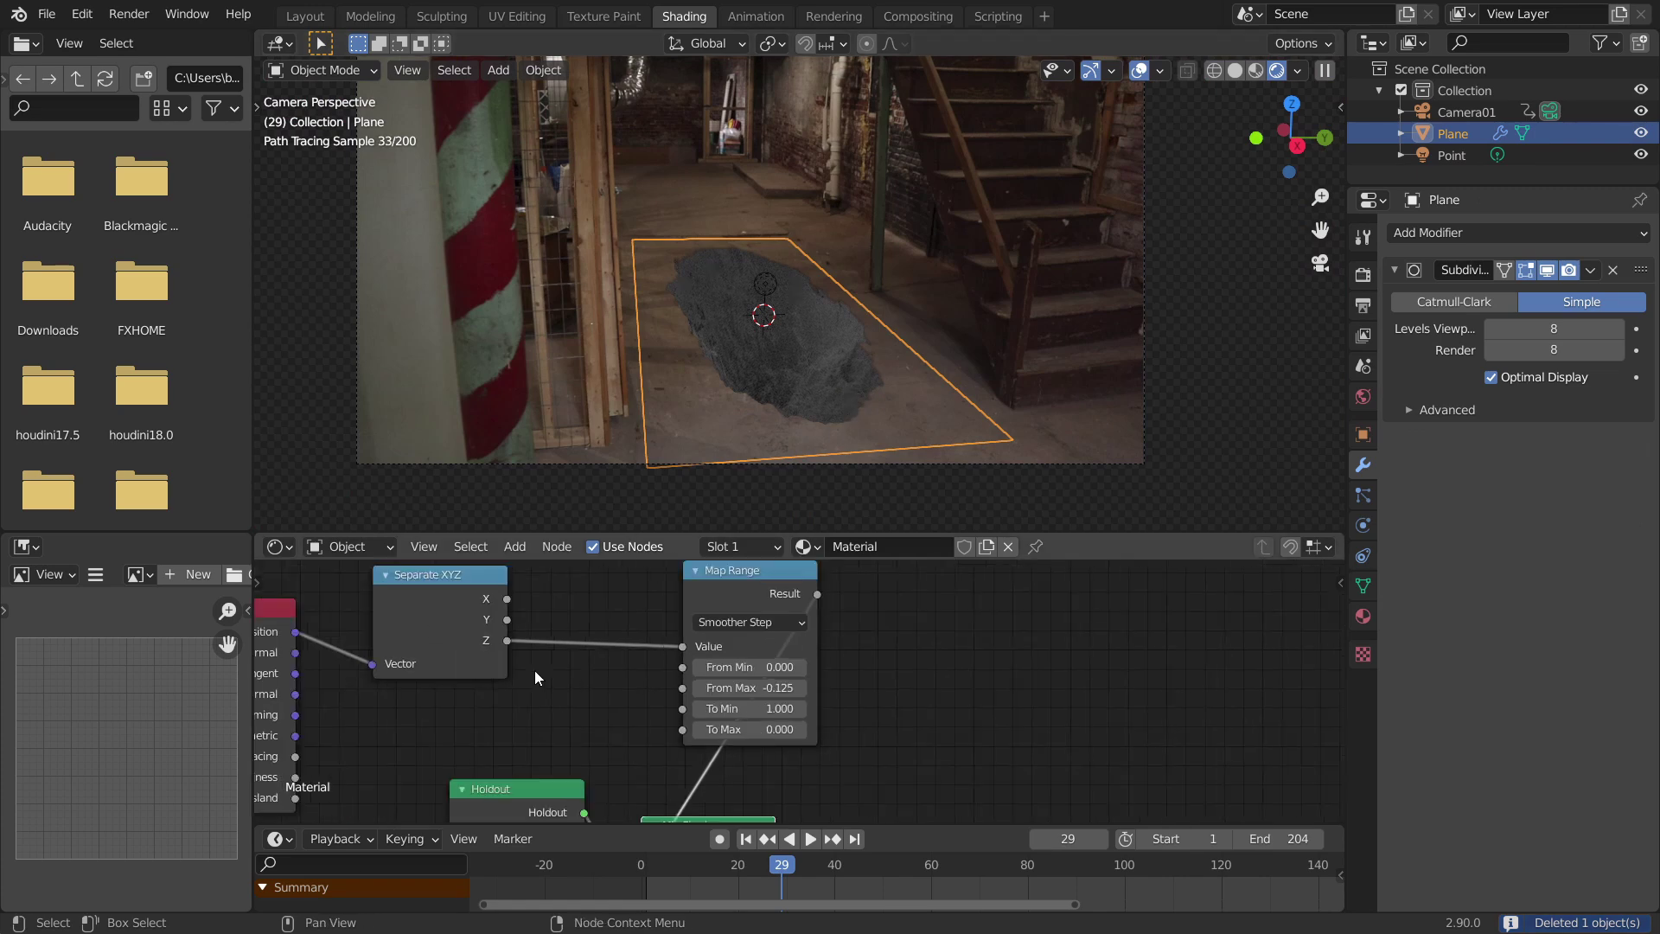
middle_drag(723, 639, 1023, 715)
scroll(515, 650, up, 6)
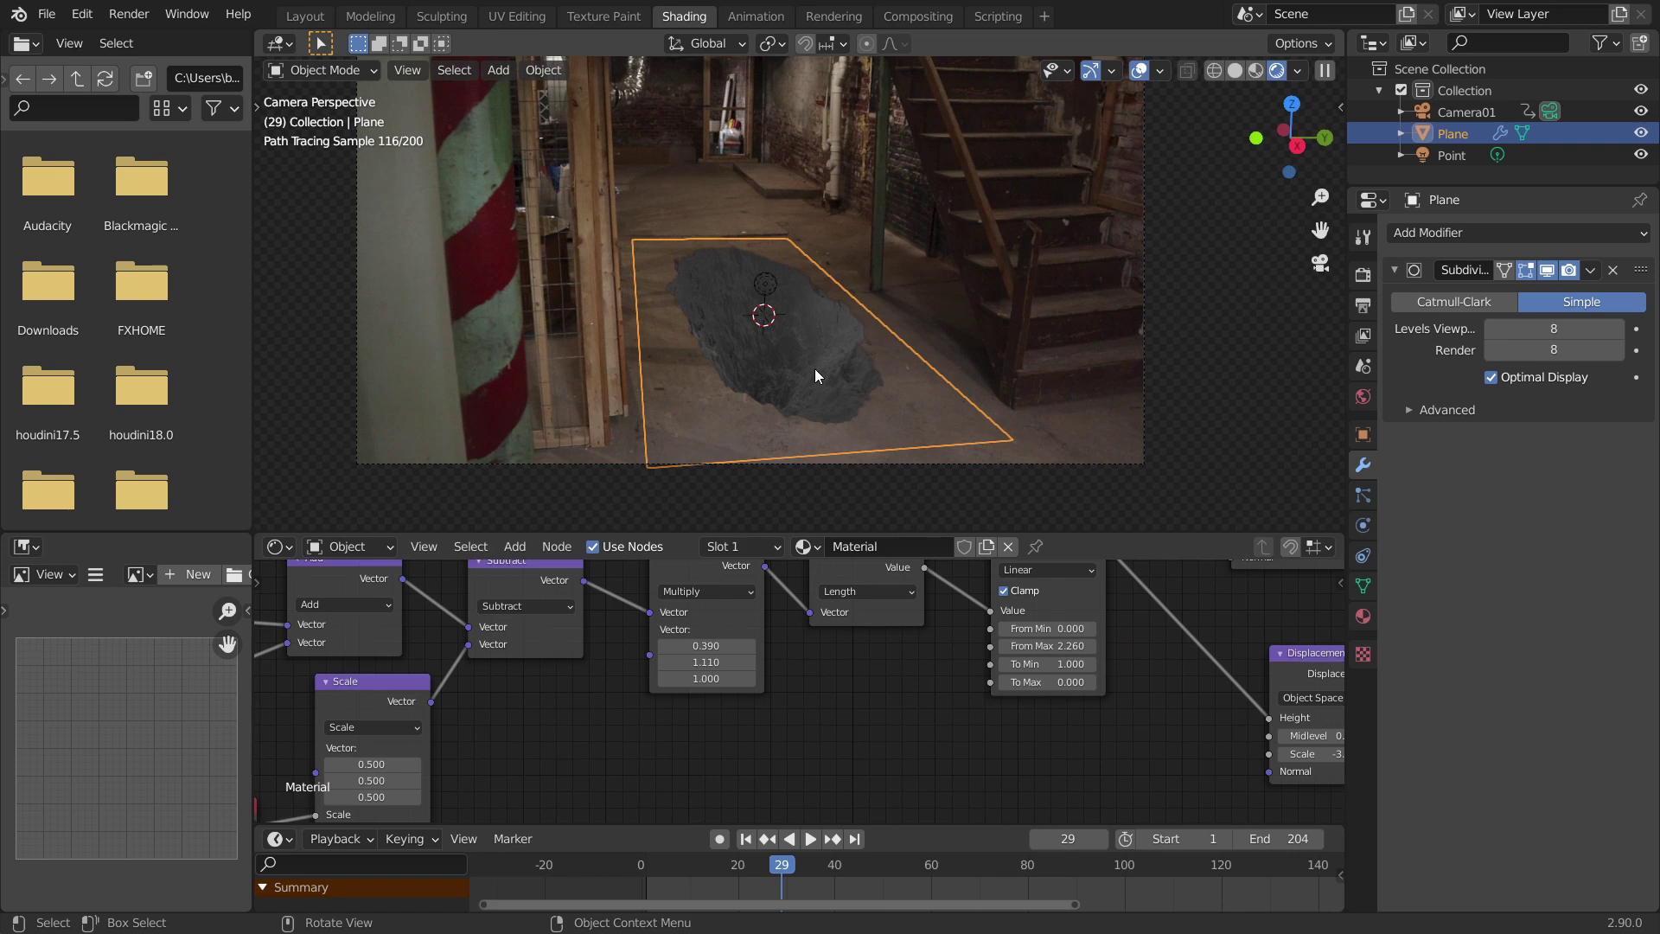
middle_drag(463, 722, 806, 729)
scroll(805, 728, up, 2)
click(806, 710)
text(0.26)
key(Return)
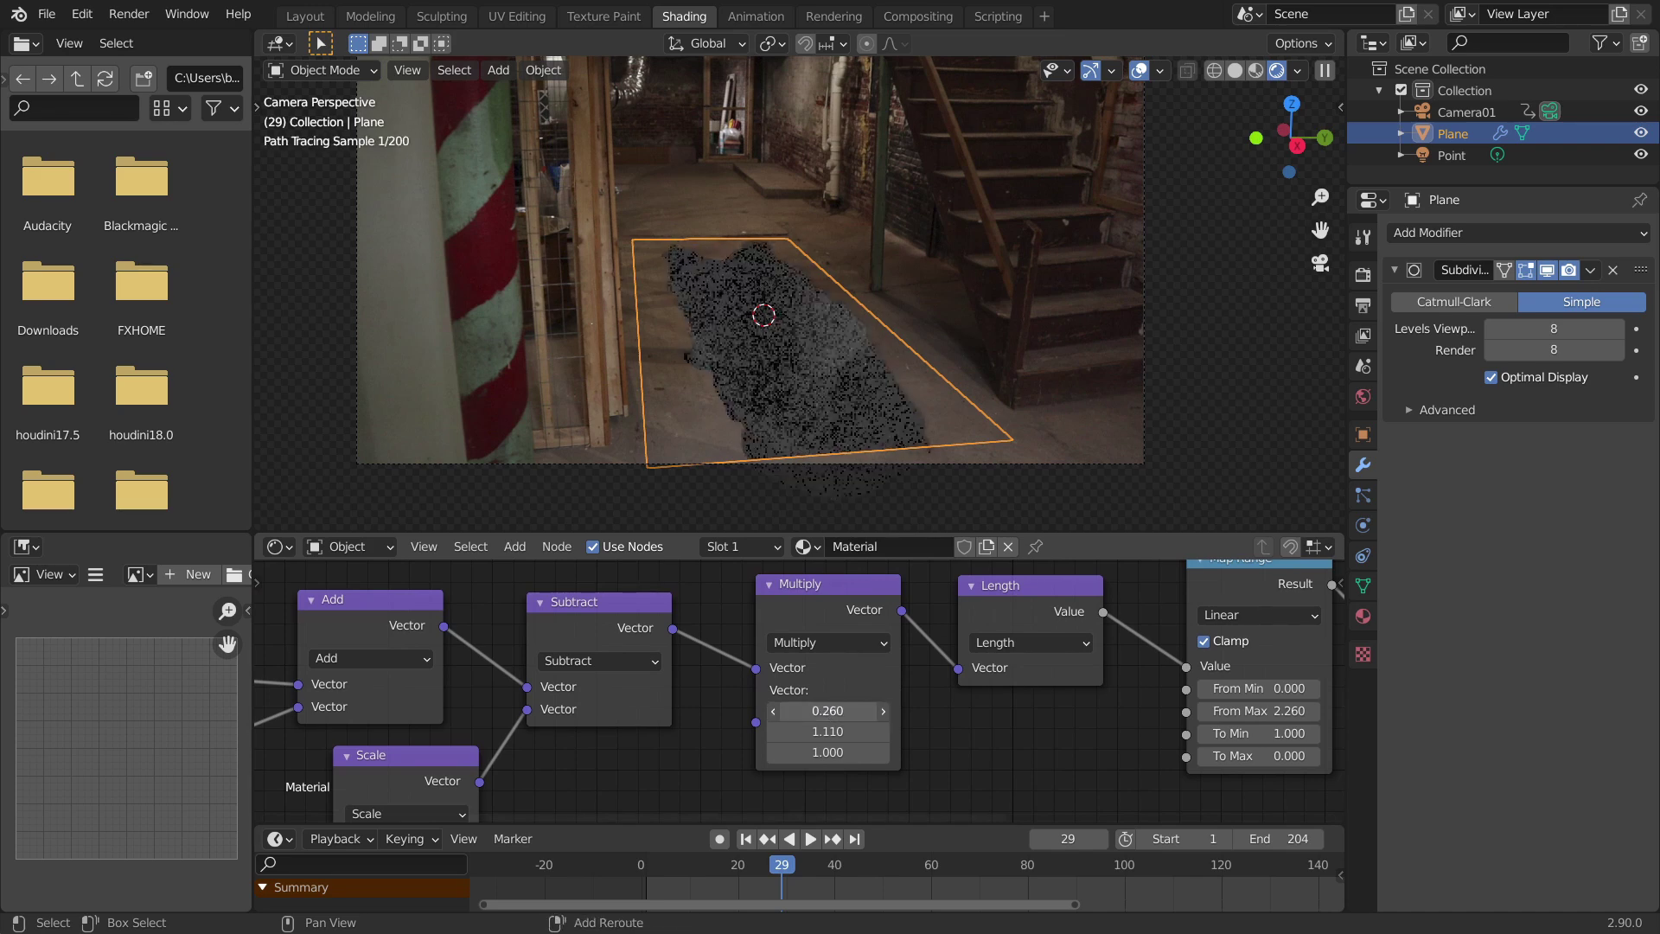
key(ctrl+z)
Set the Multiply node's Y value to 1.290 and go back to frame 1
drag(827, 731, 873, 732)
drag(828, 732, 813, 732)
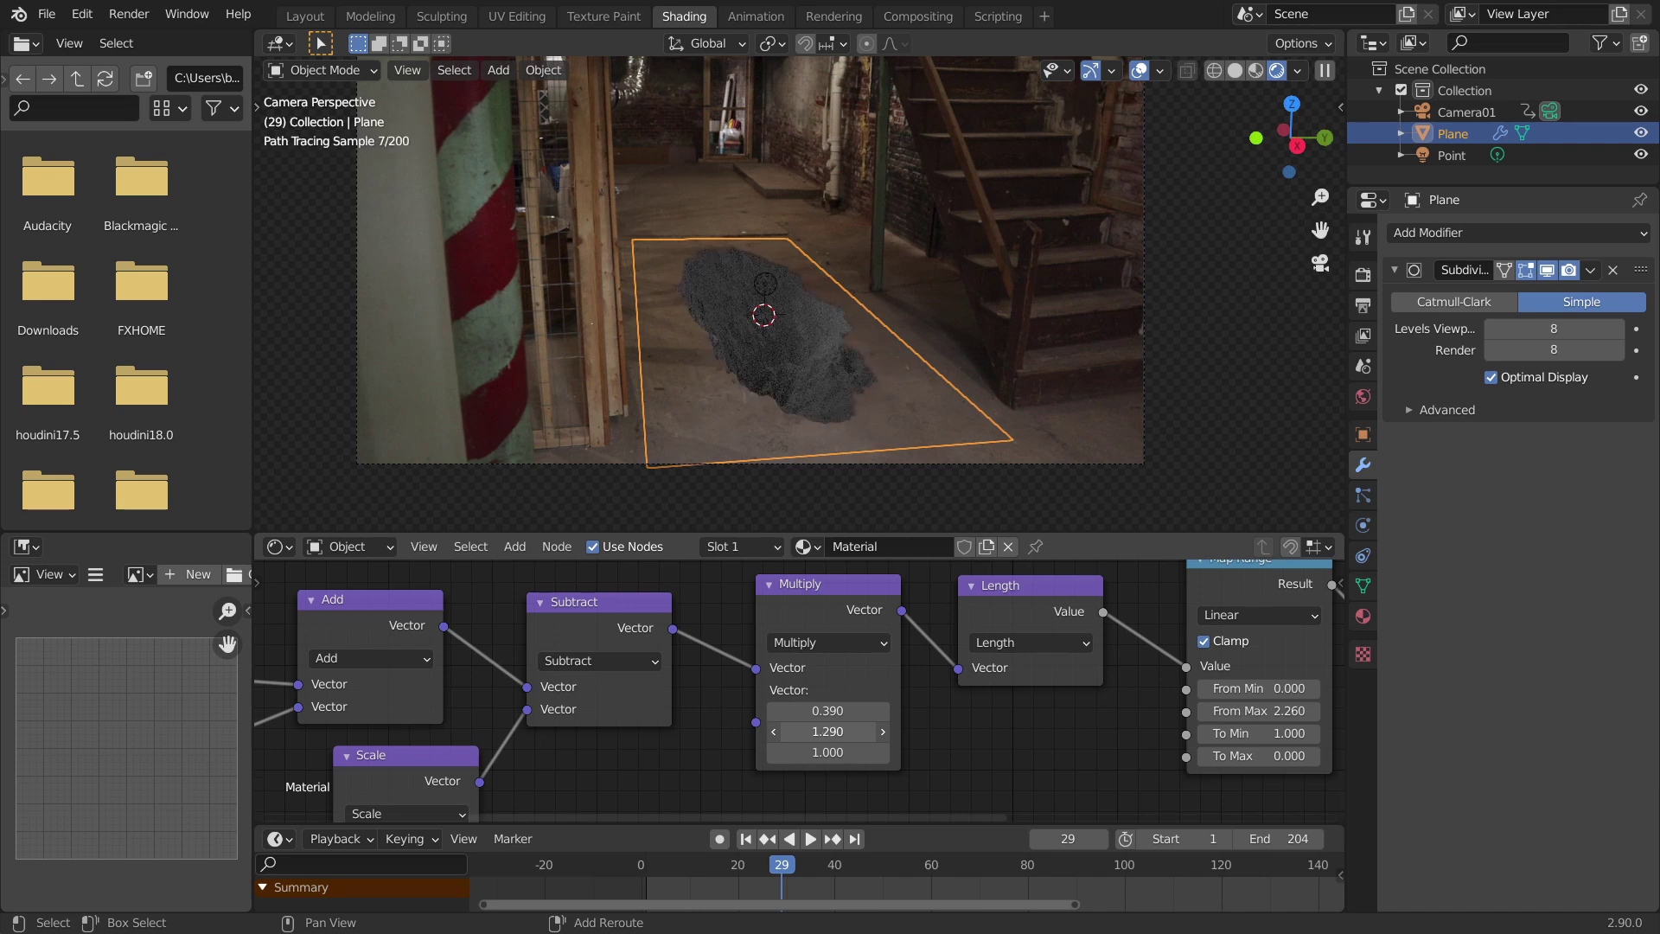
key(space)
key(space)
drag(1099, 856, 1042, 839)
key(shift+Left)
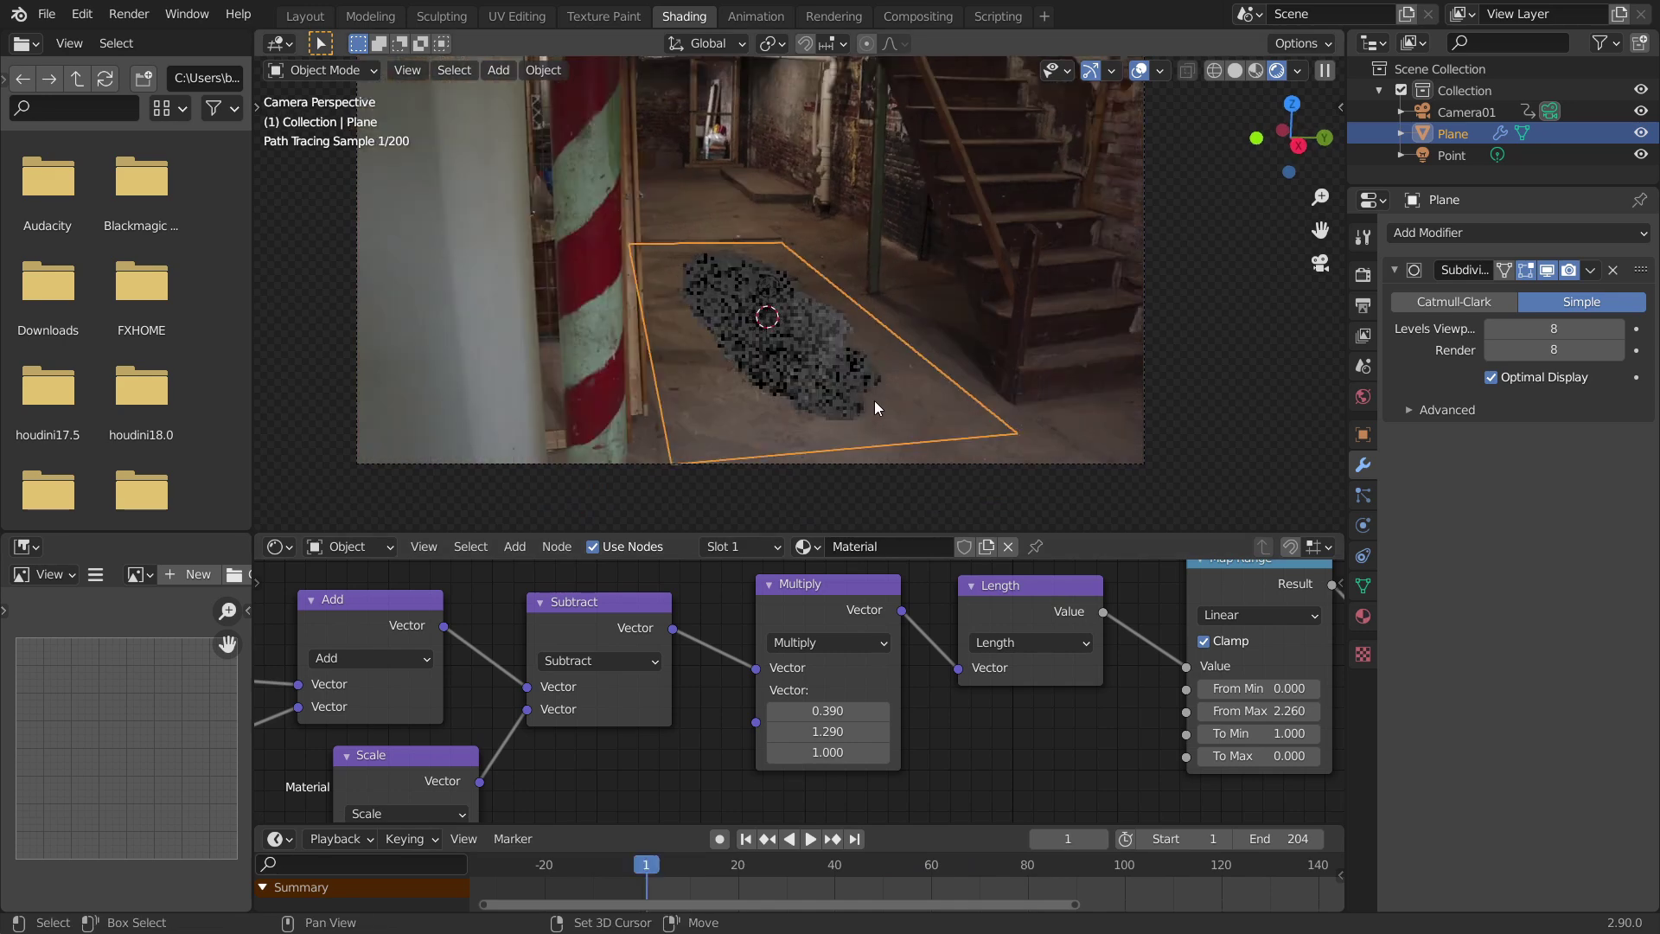
Set From Max to 0 on the Map Range driving the displacement and keyframe it at frame 20
middle_drag(1087, 650, 533, 649)
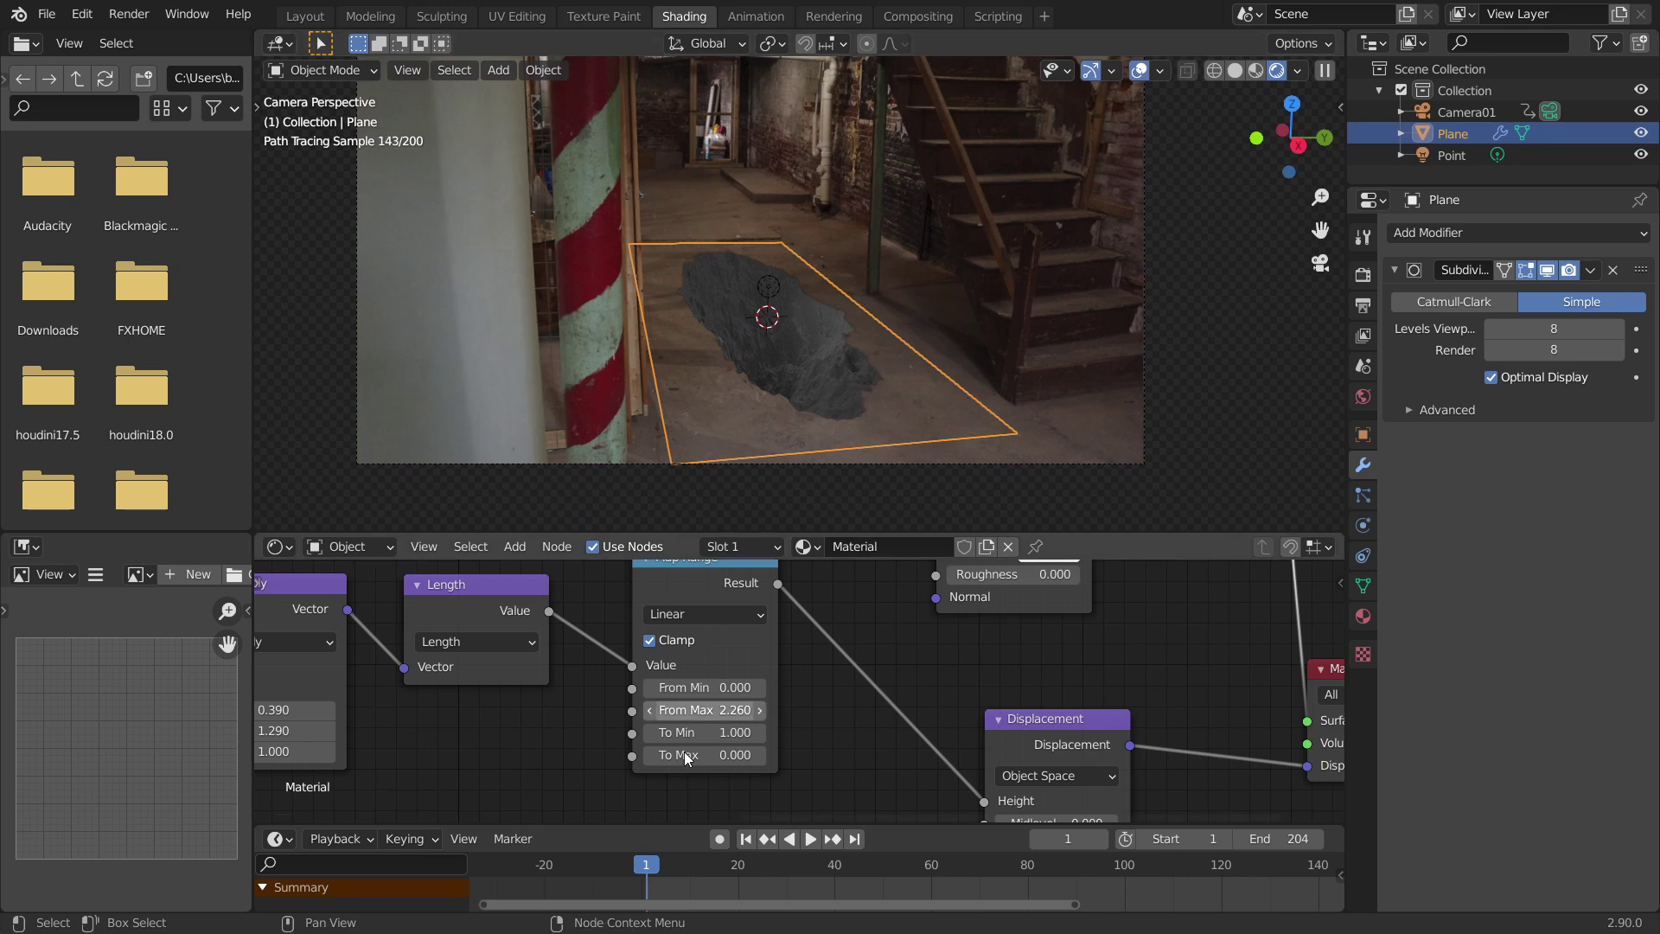
drag(738, 710, 679, 710)
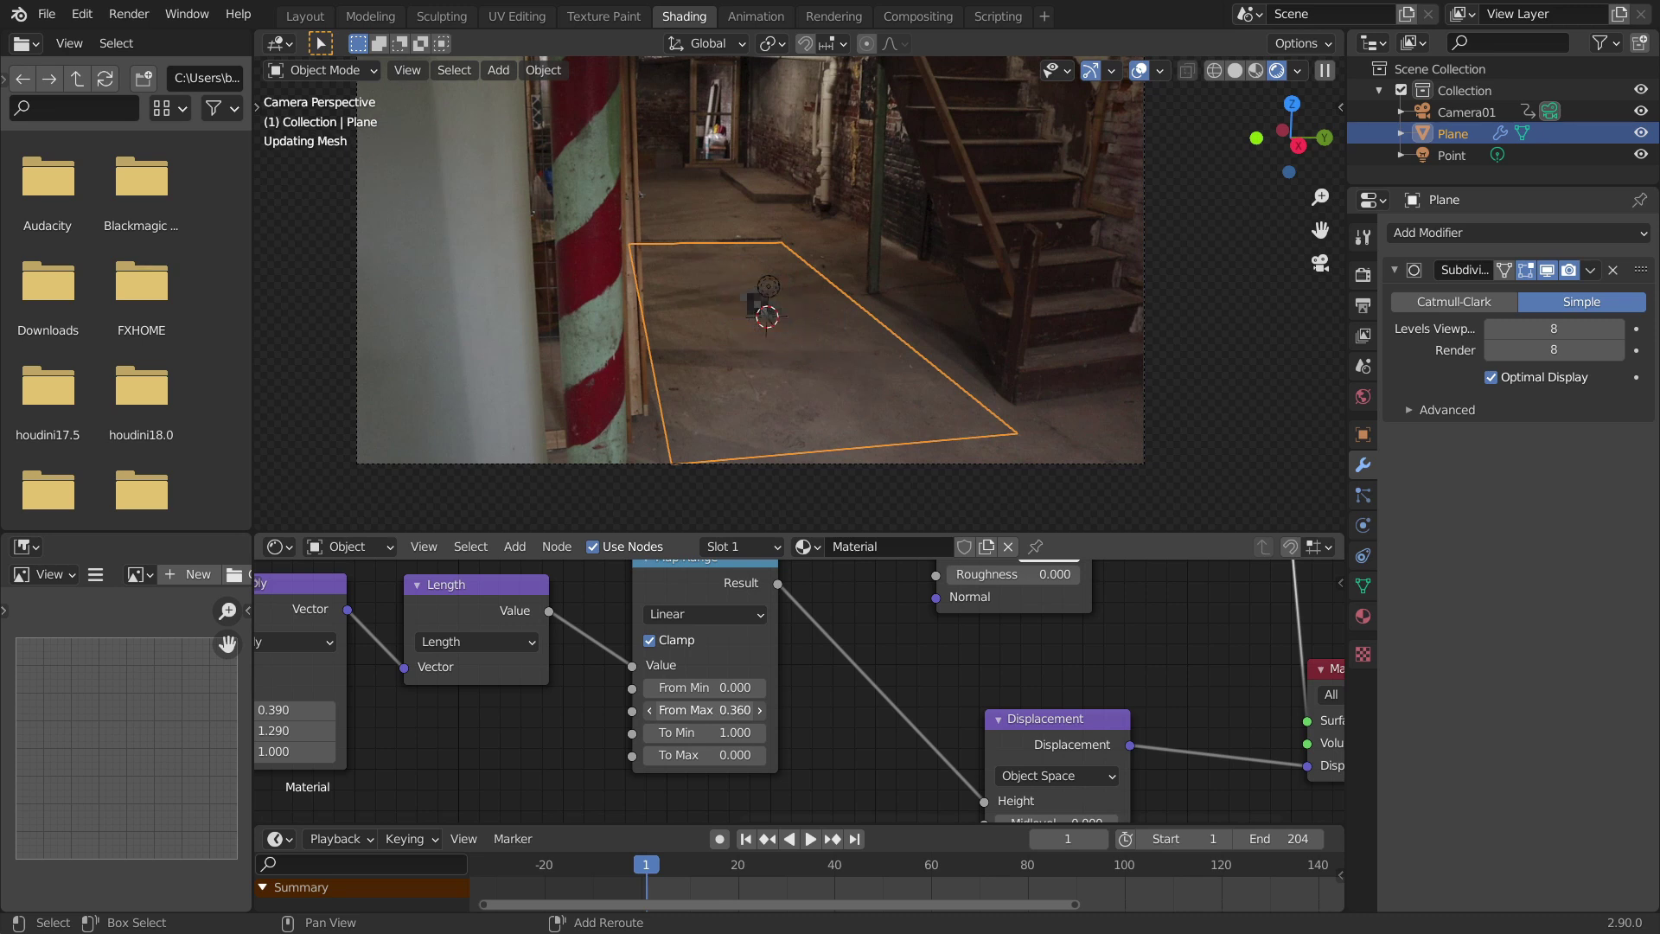
key(Return)
key(space)
click(743, 865)
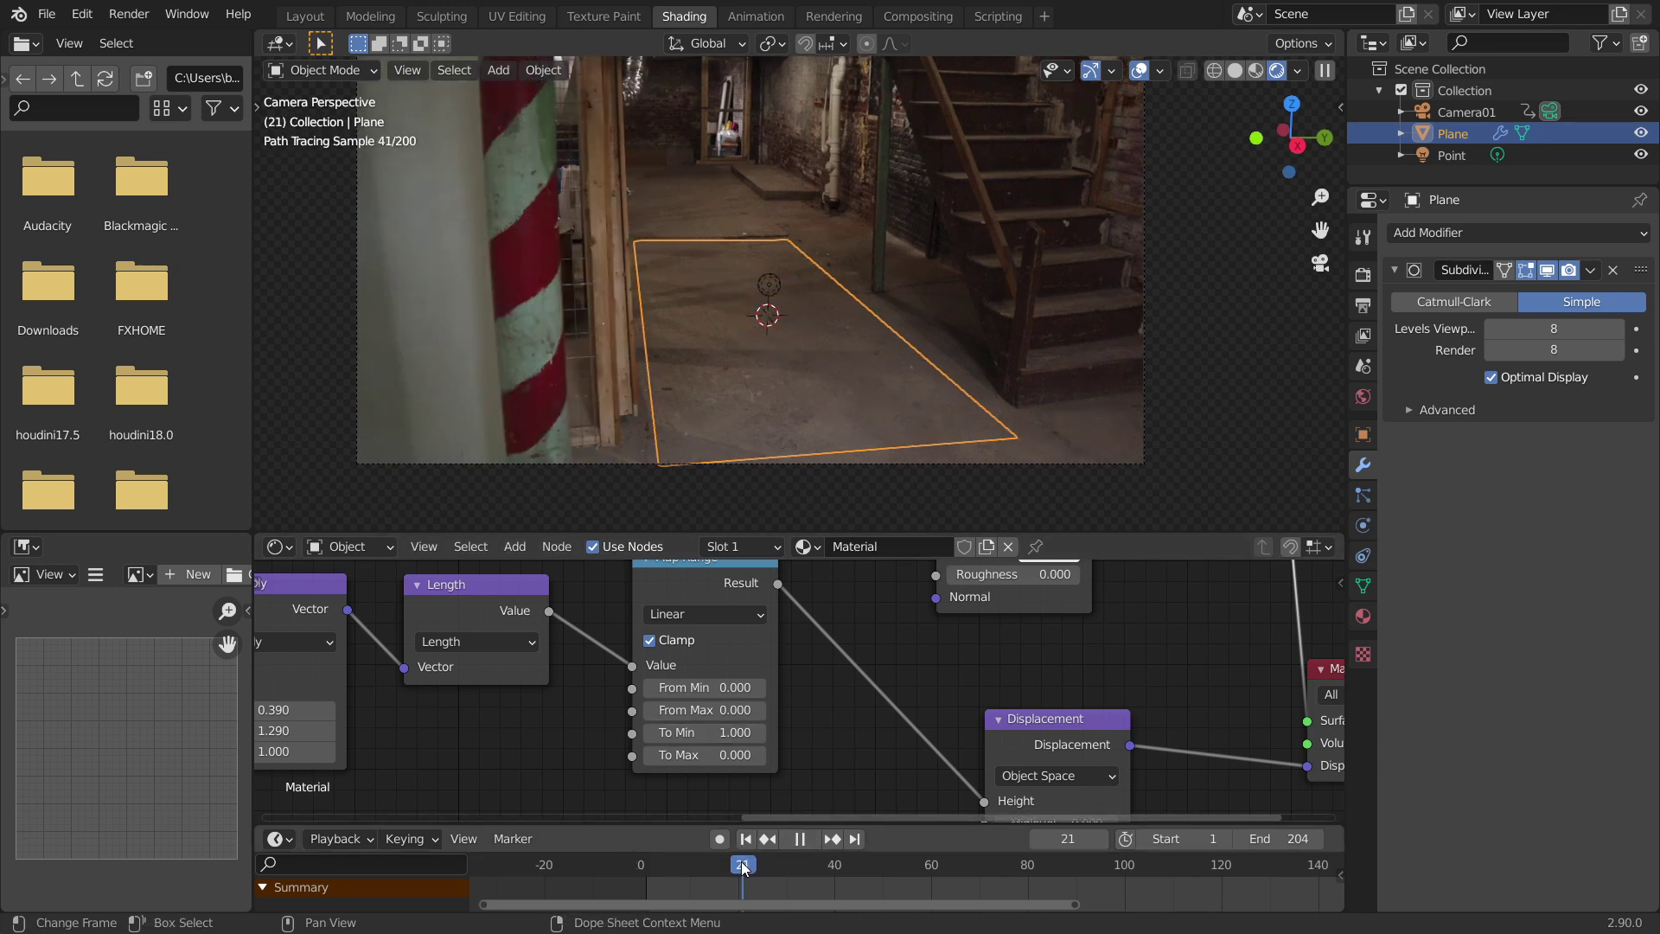
key(Escape)
key(i)
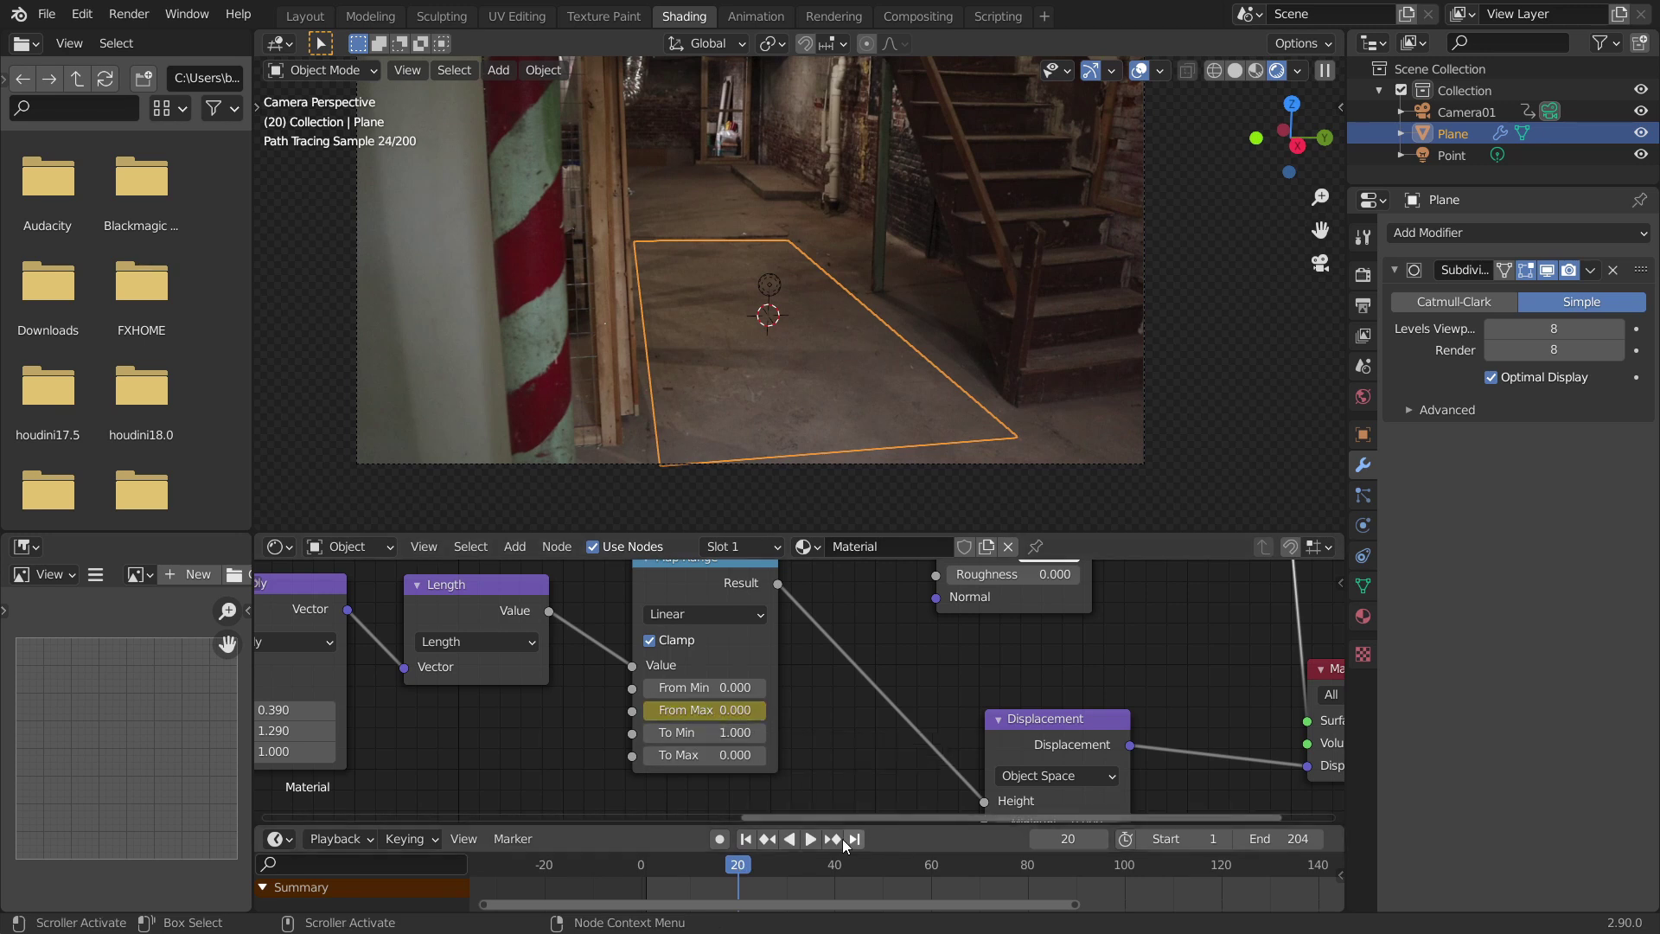
At frame 40, raise the displacement Map Range's From Max to 2.490, keyframe it and scrub the opening ravine
click(830, 865)
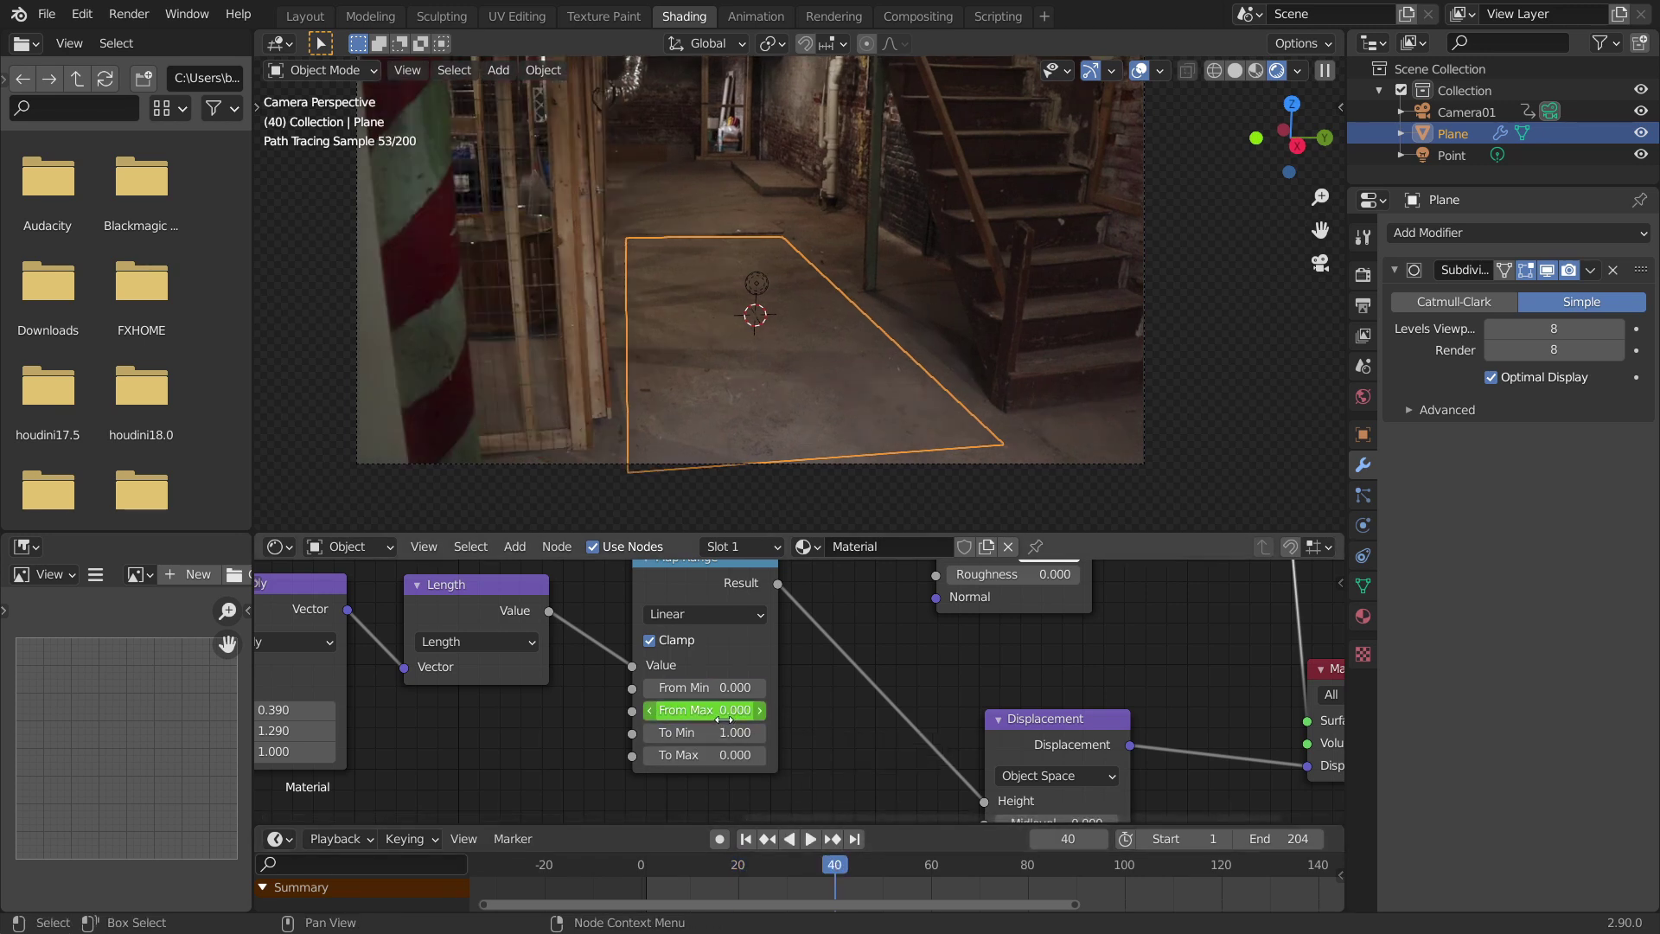
drag(705, 710, 782, 710)
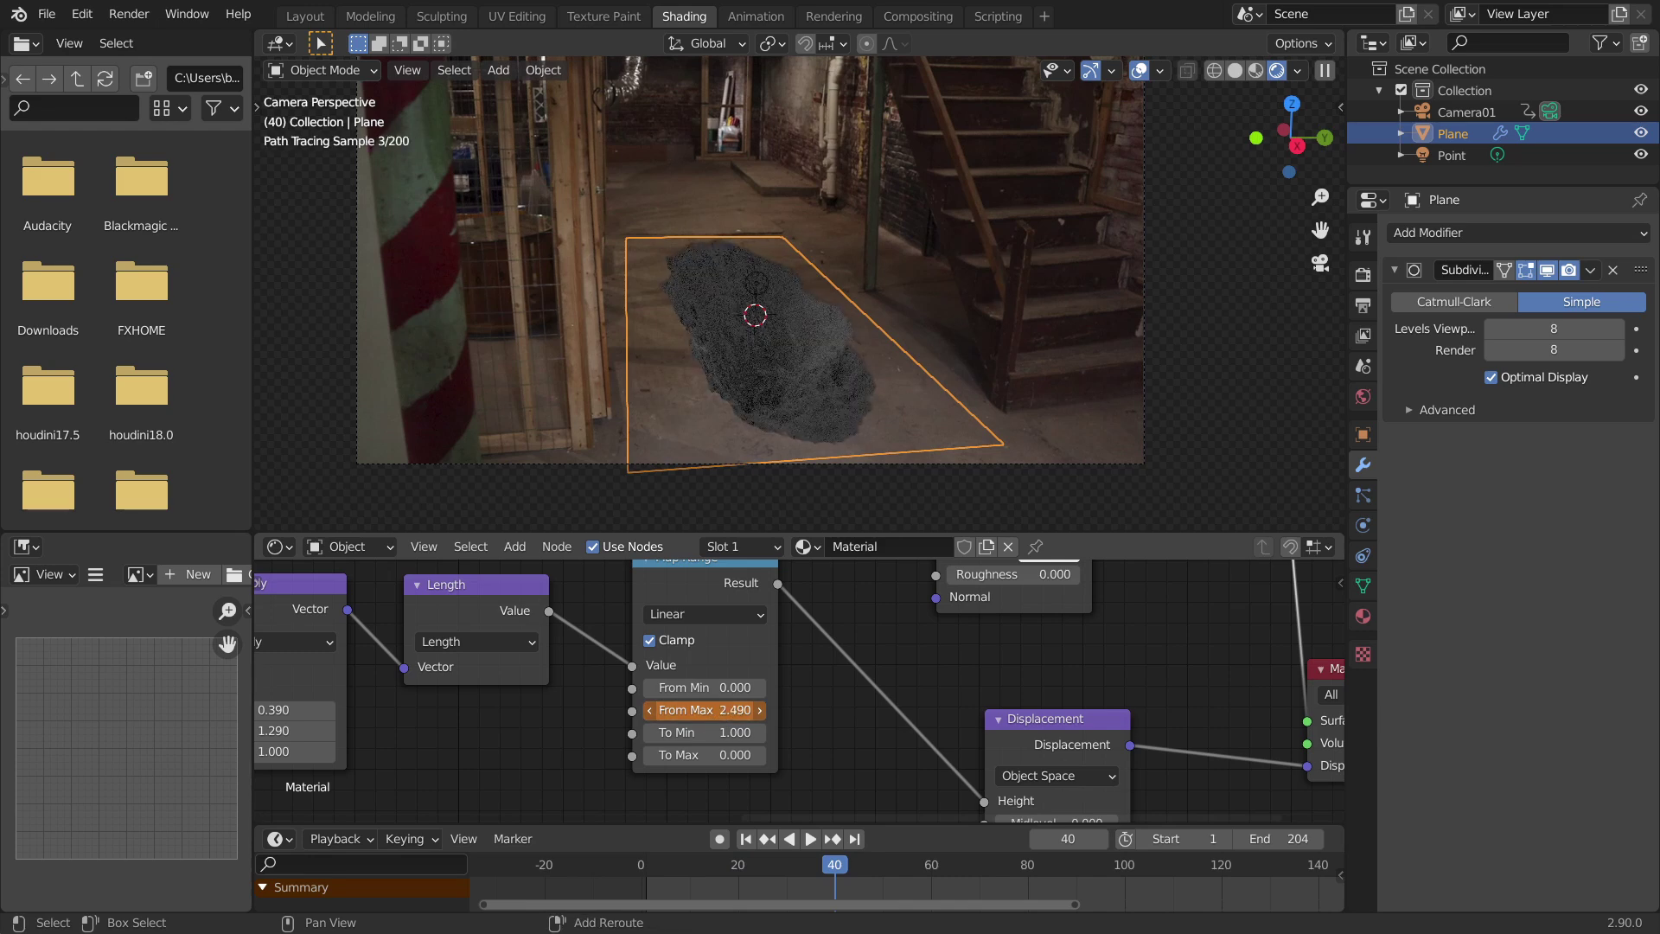
key(i)
mouse_move(810, 866)
mouse_down()
mouse_move(798, 869)
mouse_move(839, 863)
mouse_up()
Try changing the Noise Texture settings and lowering the Value node to 0.770, undoing both edits
scroll(778, 605, down, 3)
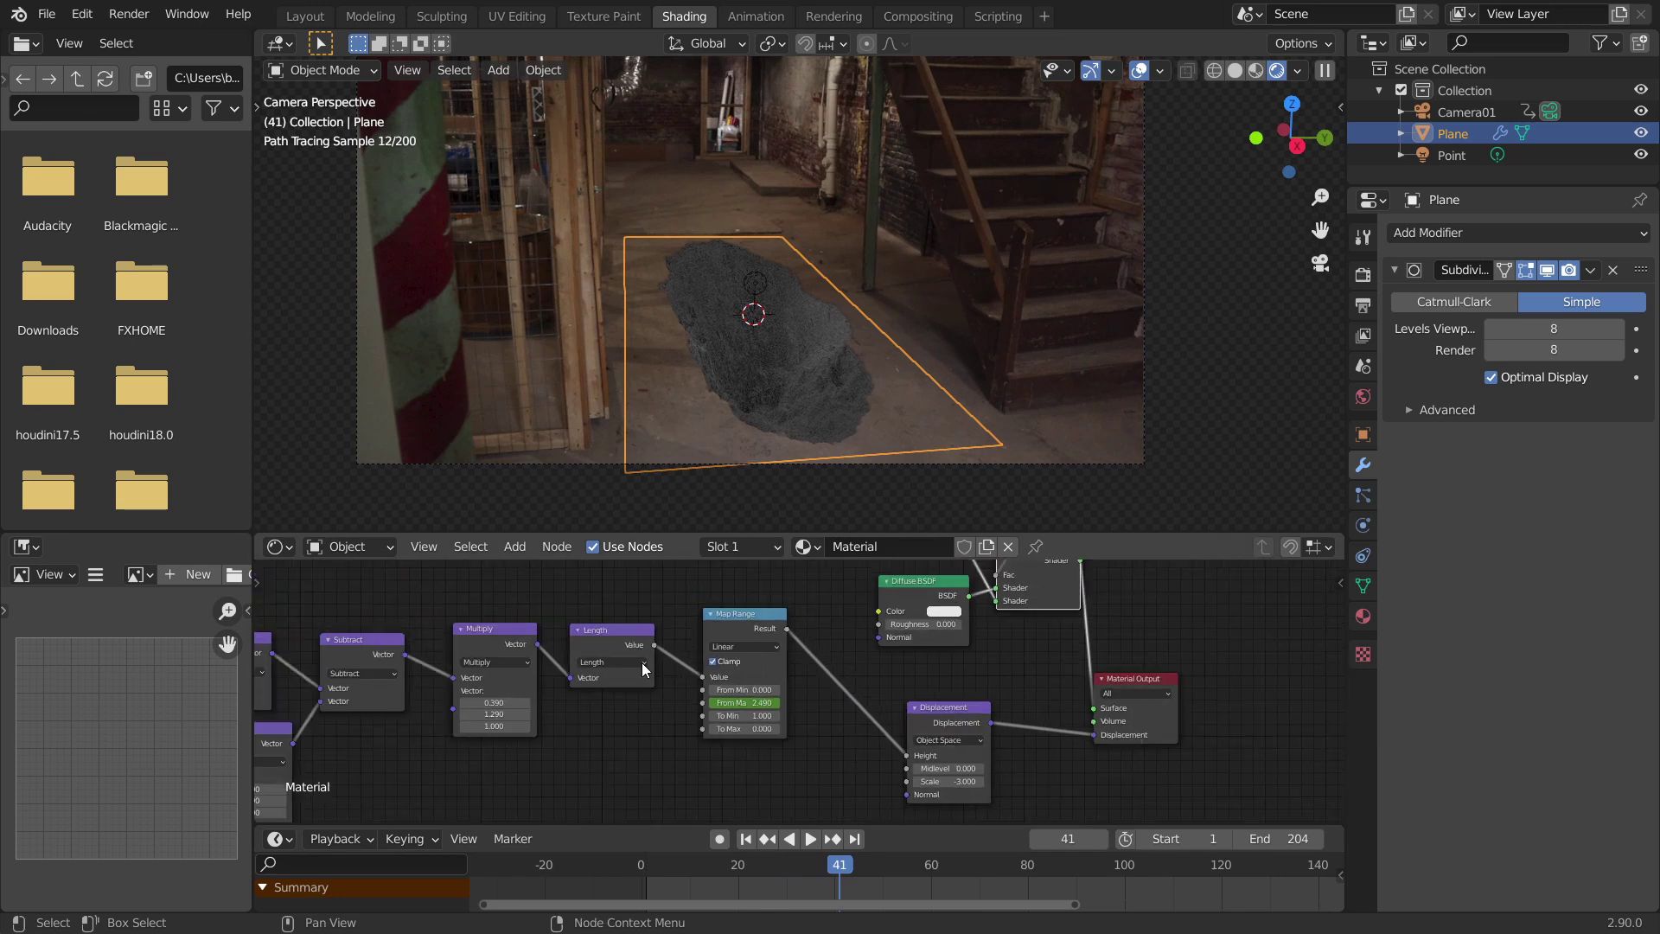
scroll(778, 618, up, 5)
middle_drag(268, 673, 818, 592)
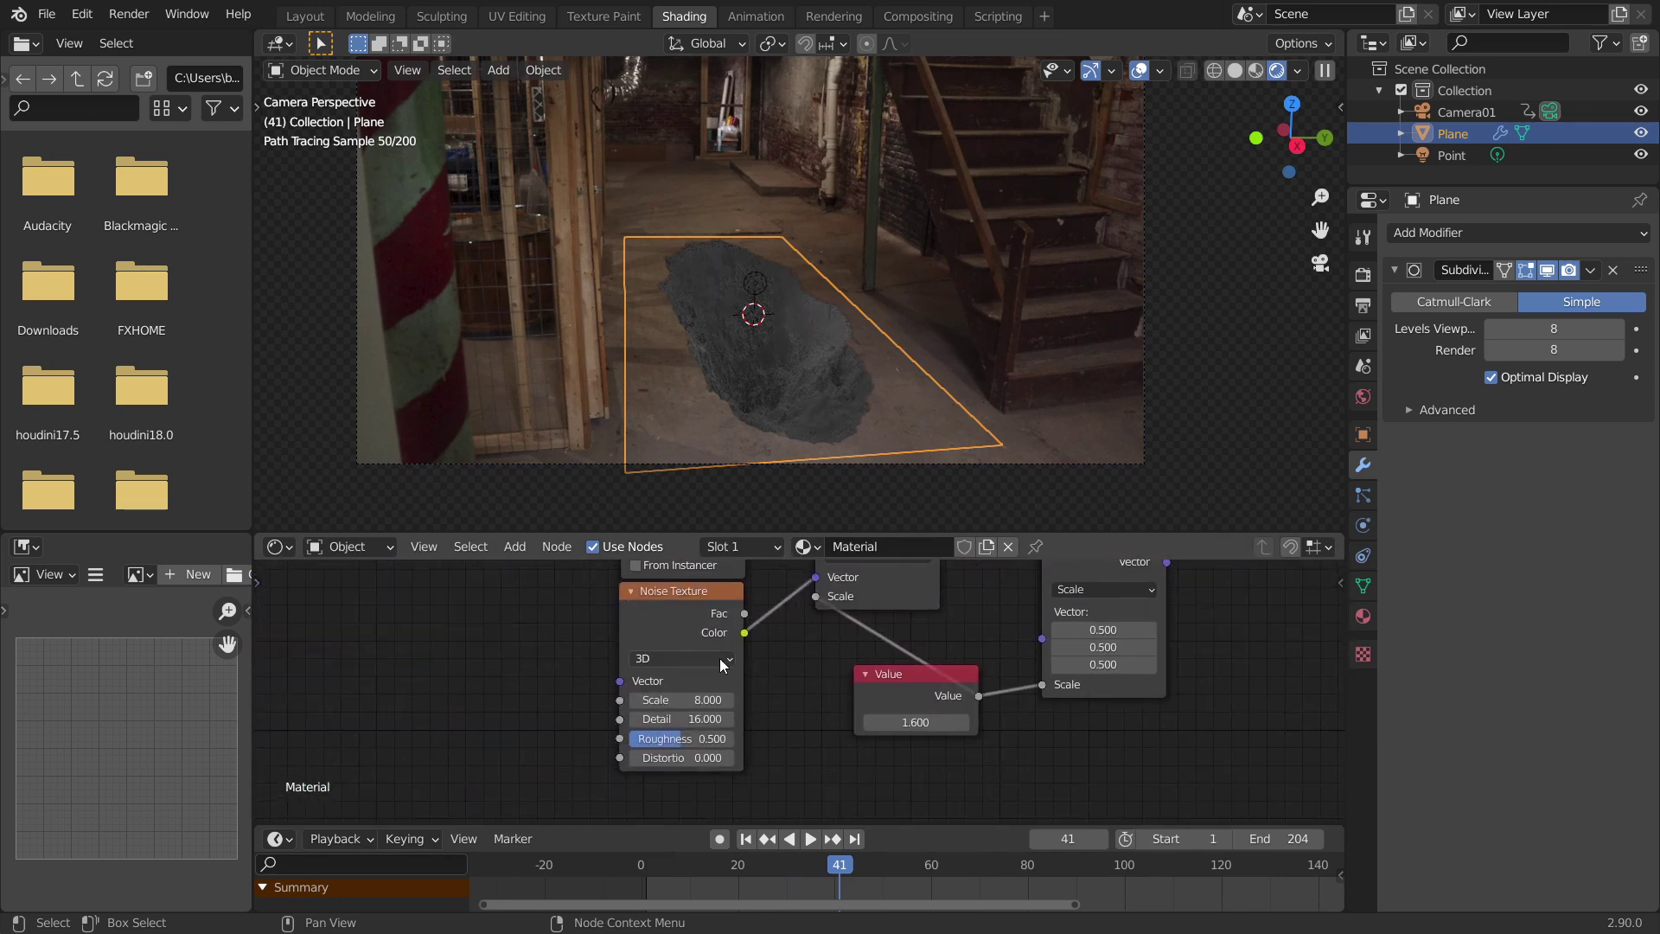
scroll(718, 670, up, 5)
mouse_move(664, 732)
mouse_down()
mouse_move(618, 732)
mouse_move(664, 732)
mouse_up()
key(ctrl+z)
middle_drag(816, 677, 643, 694)
drag(800, 746, 726, 746)
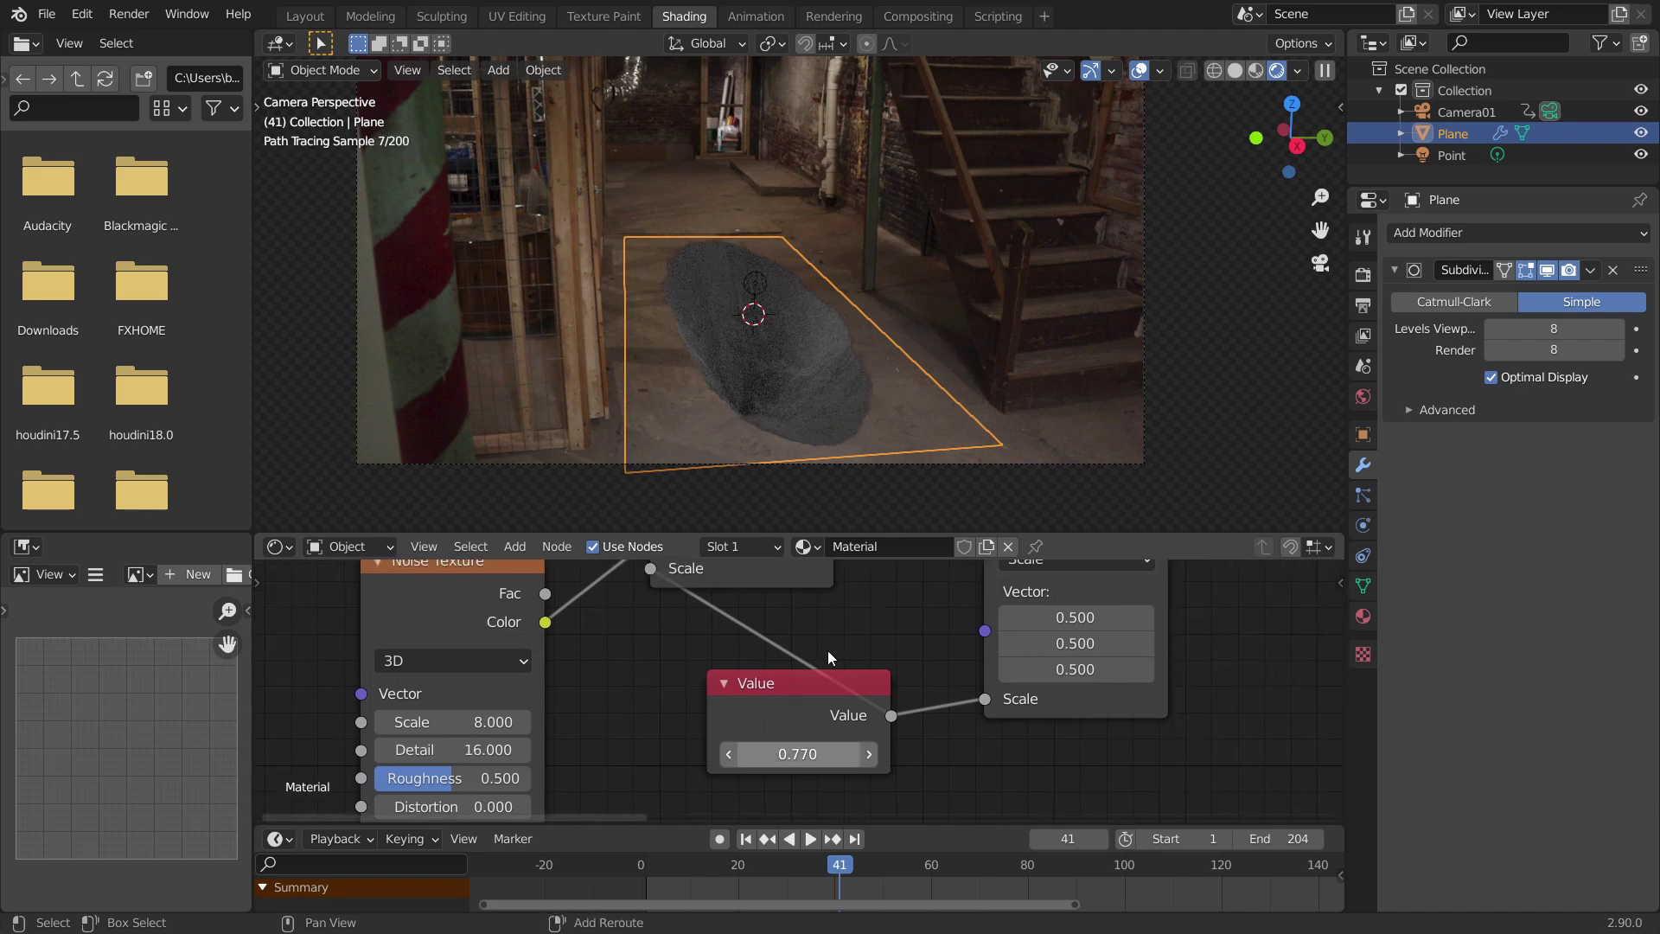
key(ctrl+z)
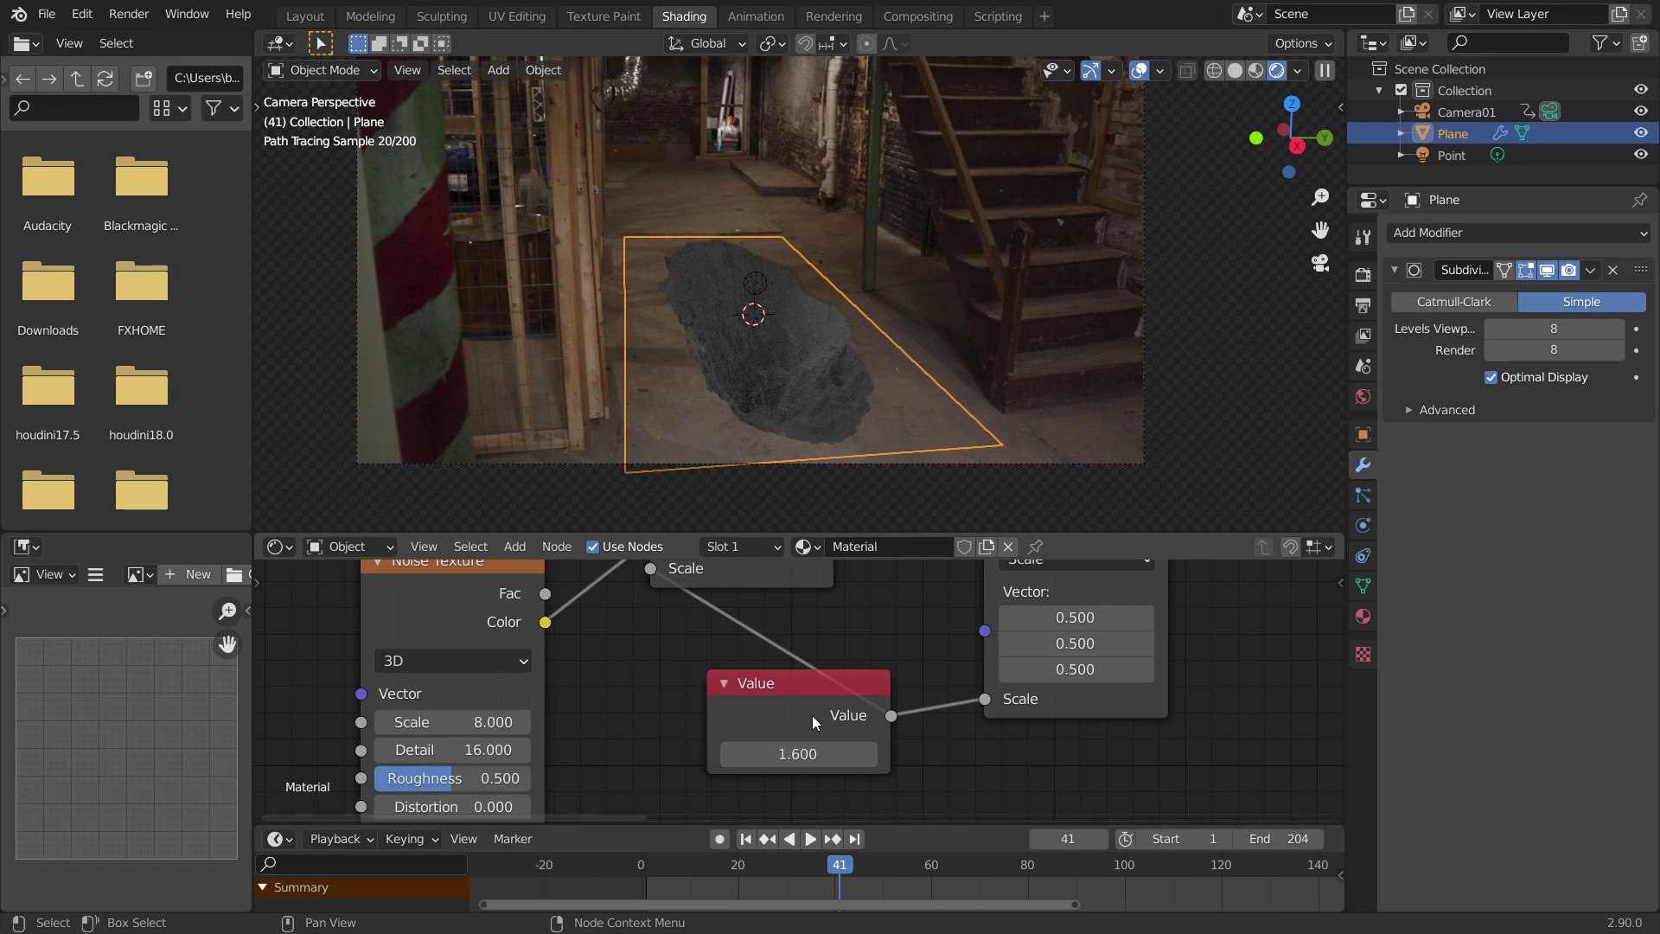
Review the ravine over the tracked footage at frame 73
click(936, 257)
click(874, 342)
middle_drag(1132, 702, 595, 802)
scroll(743, 720, down, 8)
middle_drag(1054, 623, 605, 726)
drag(896, 864, 995, 865)
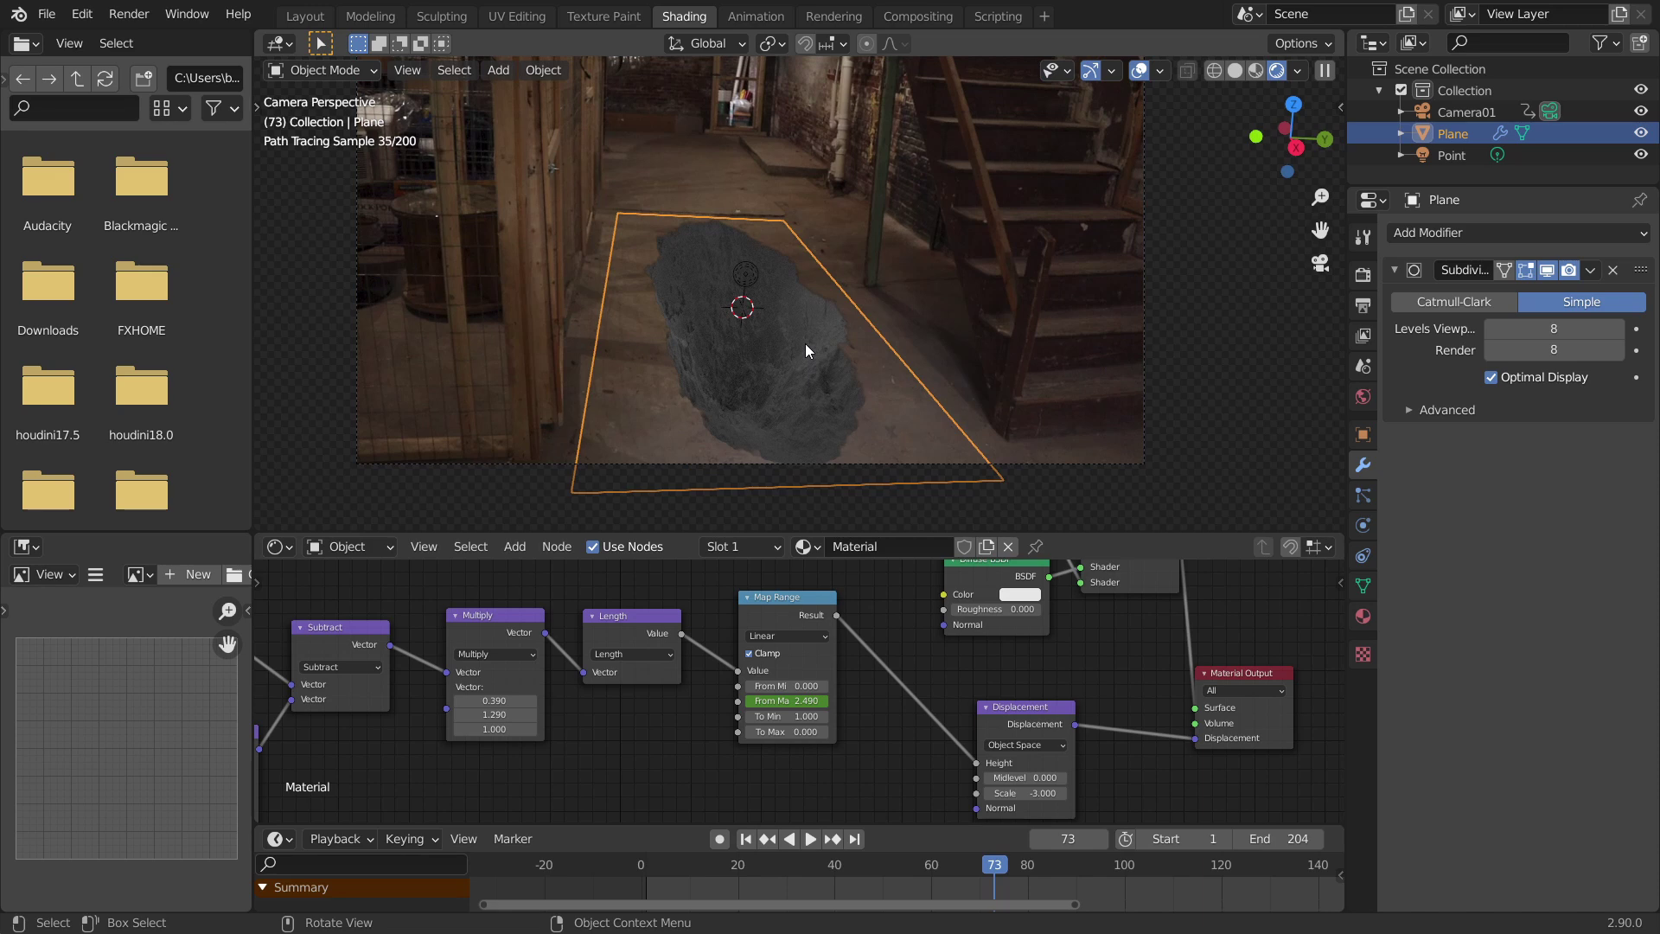
Delete the point light above the ravine and add a Sun light in its place
click(745, 275)
key(x)
click(747, 275)
key(shift+a)
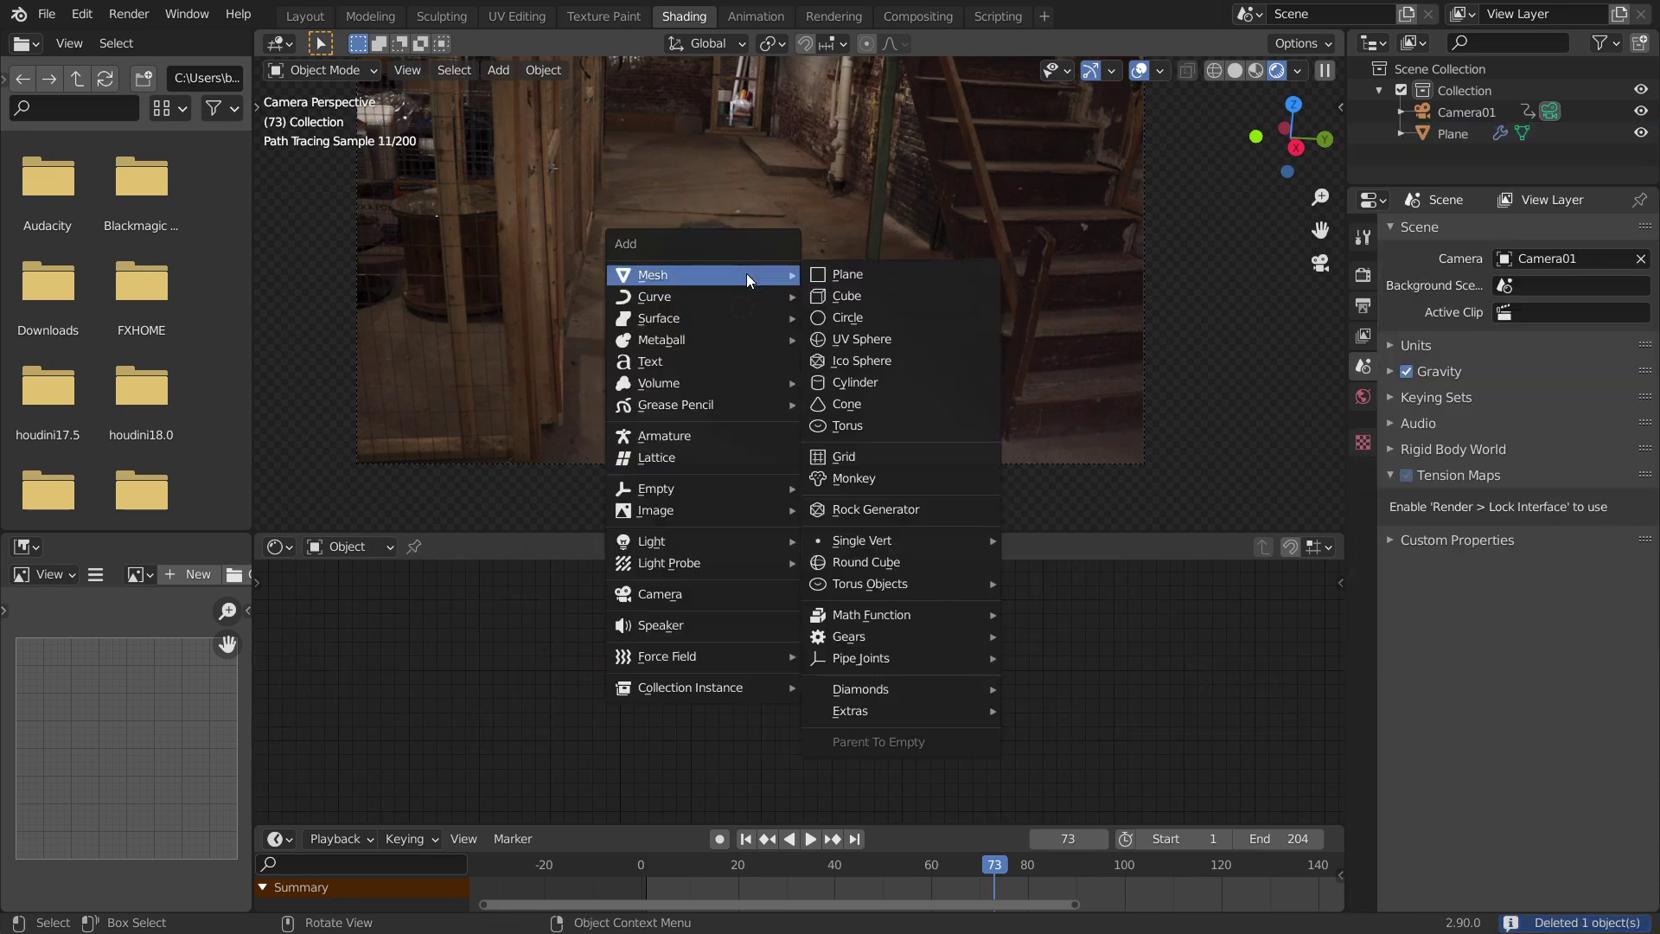
mouse_move(688, 545)
click(833, 557)
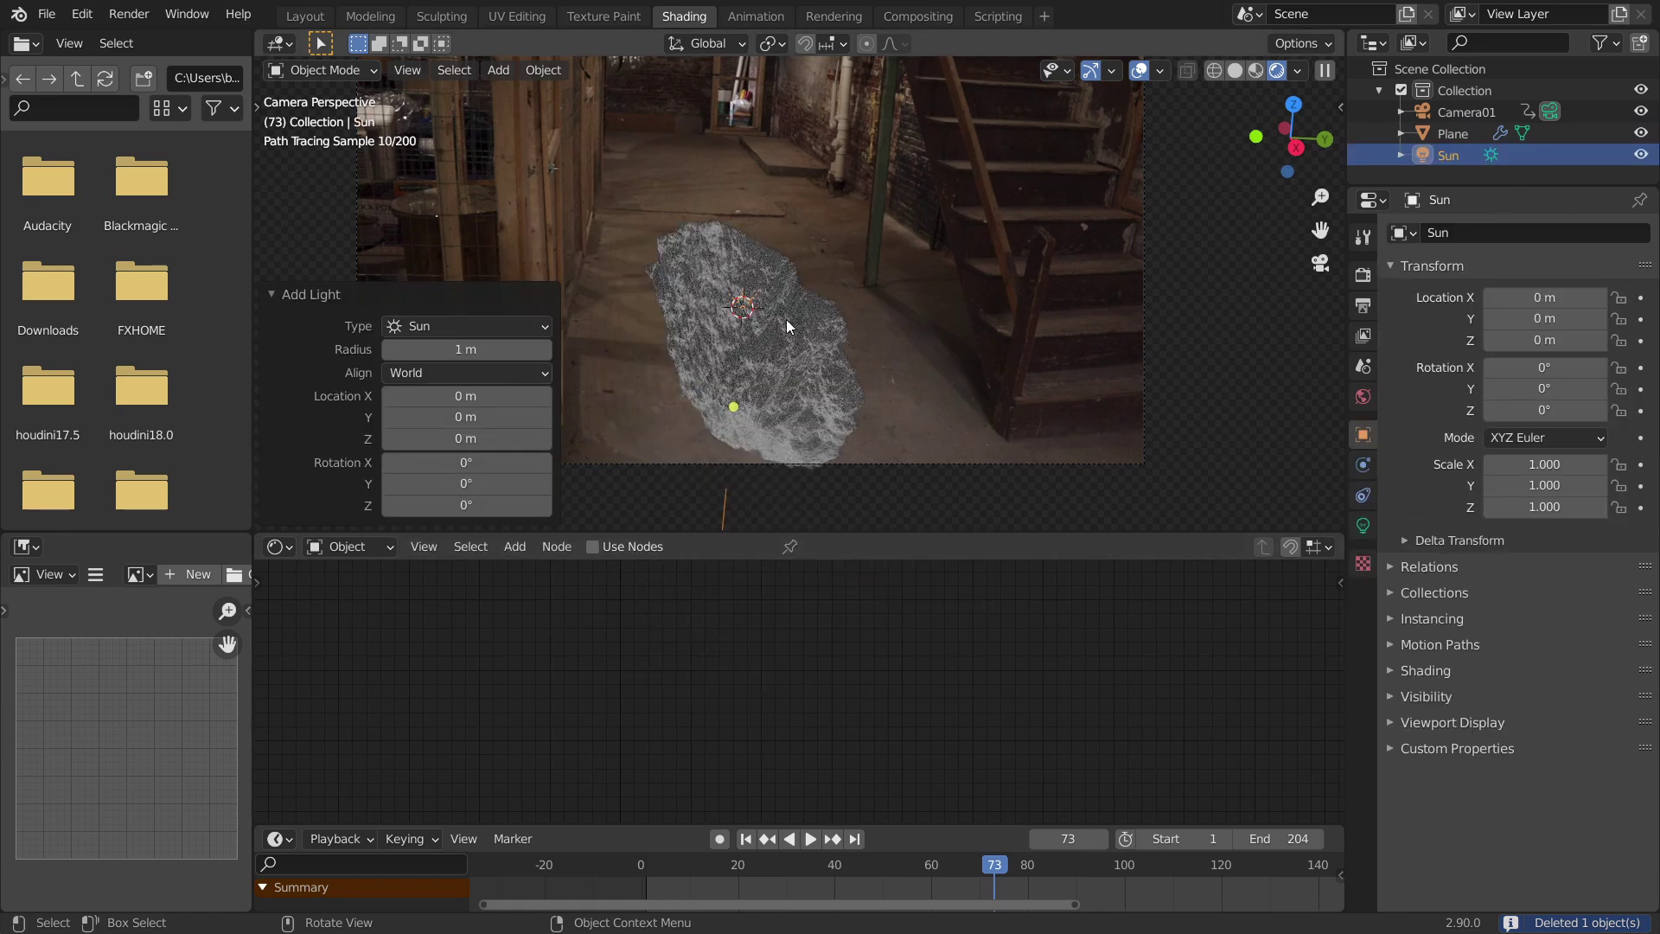
Inspect the sunlit ravine up close and set the Sun light's Angle to 15°
click(1365, 525)
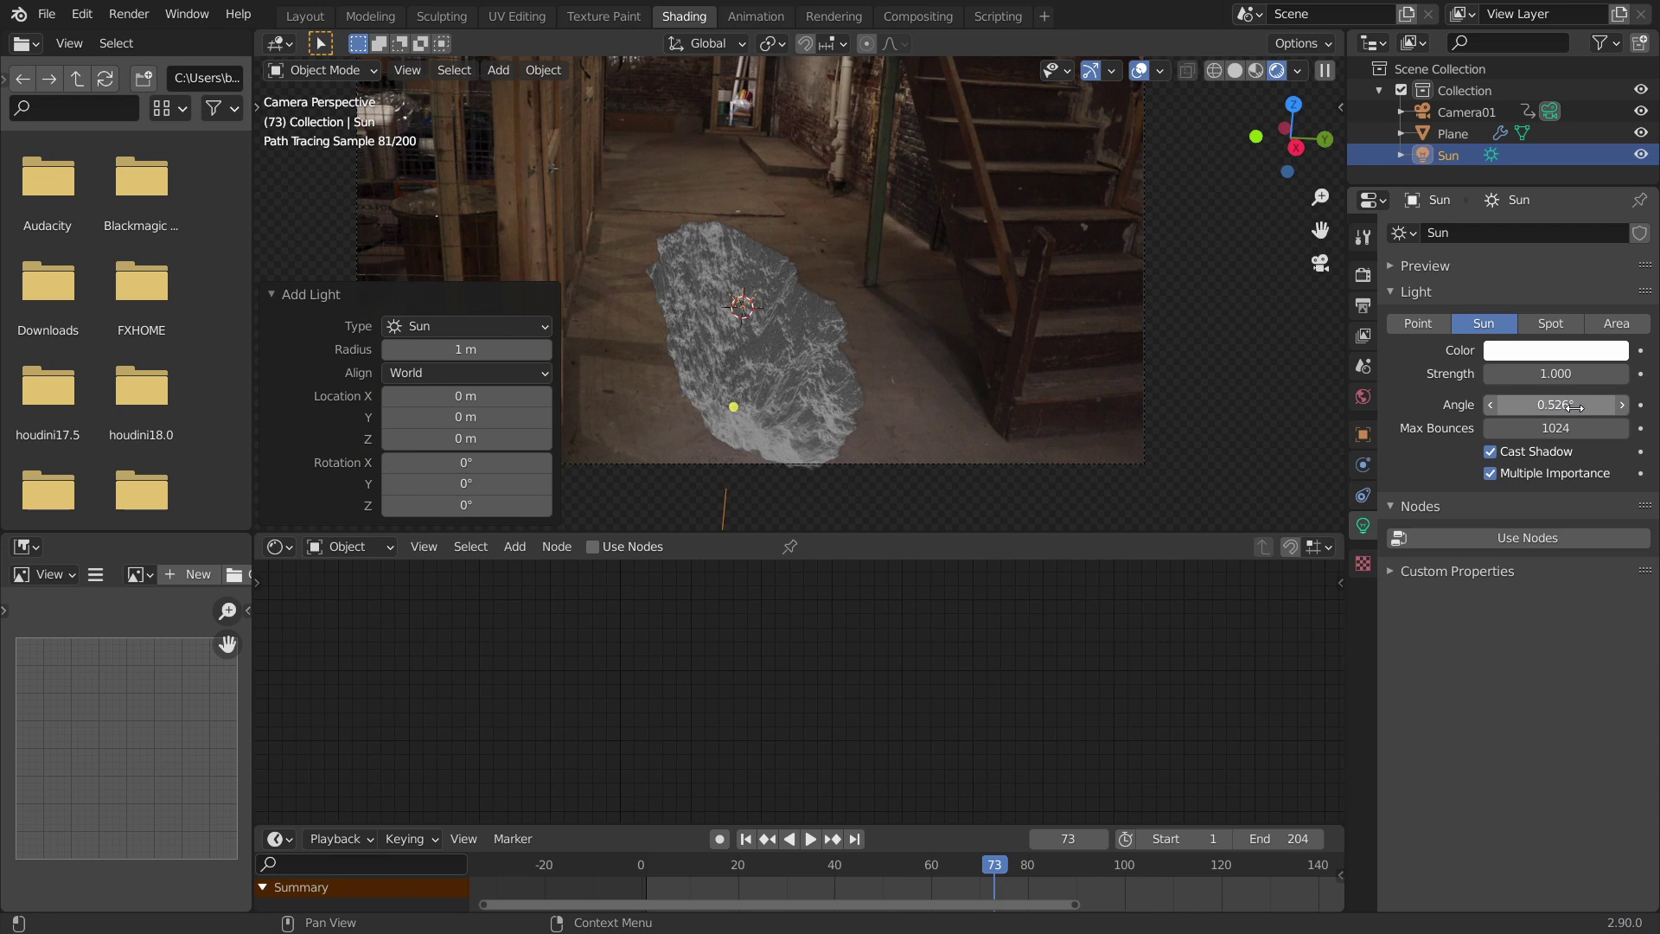
scroll(733, 331, up, 5)
shift+middle_drag(567, 285, 978, 248)
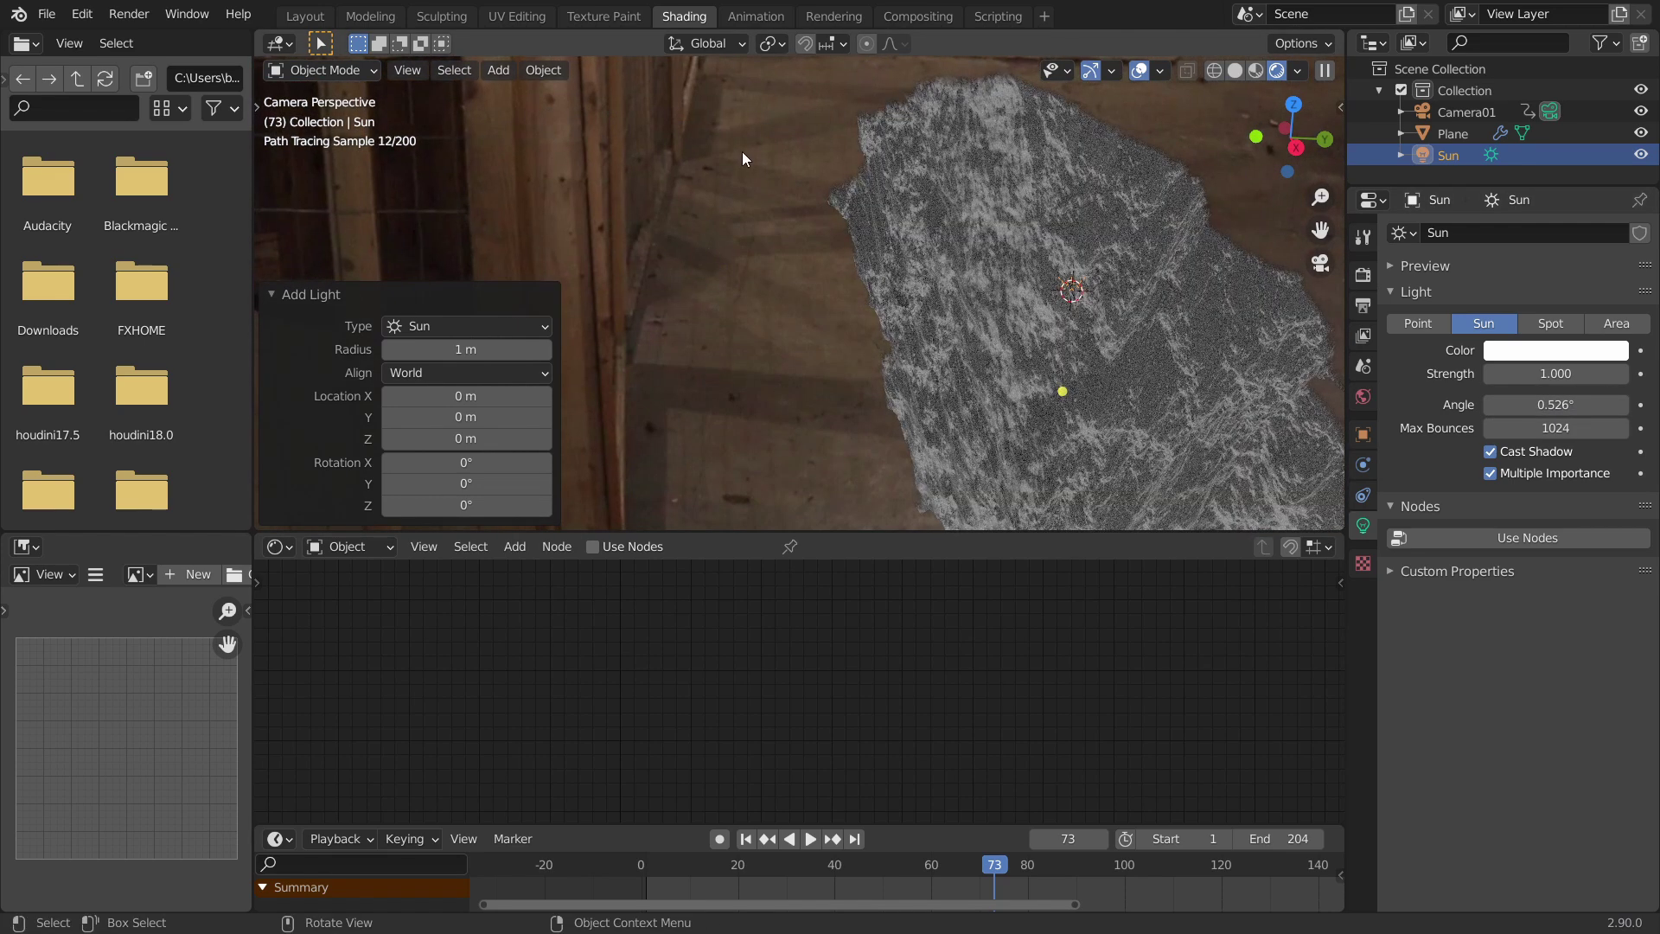
scroll(796, 224, down, 6)
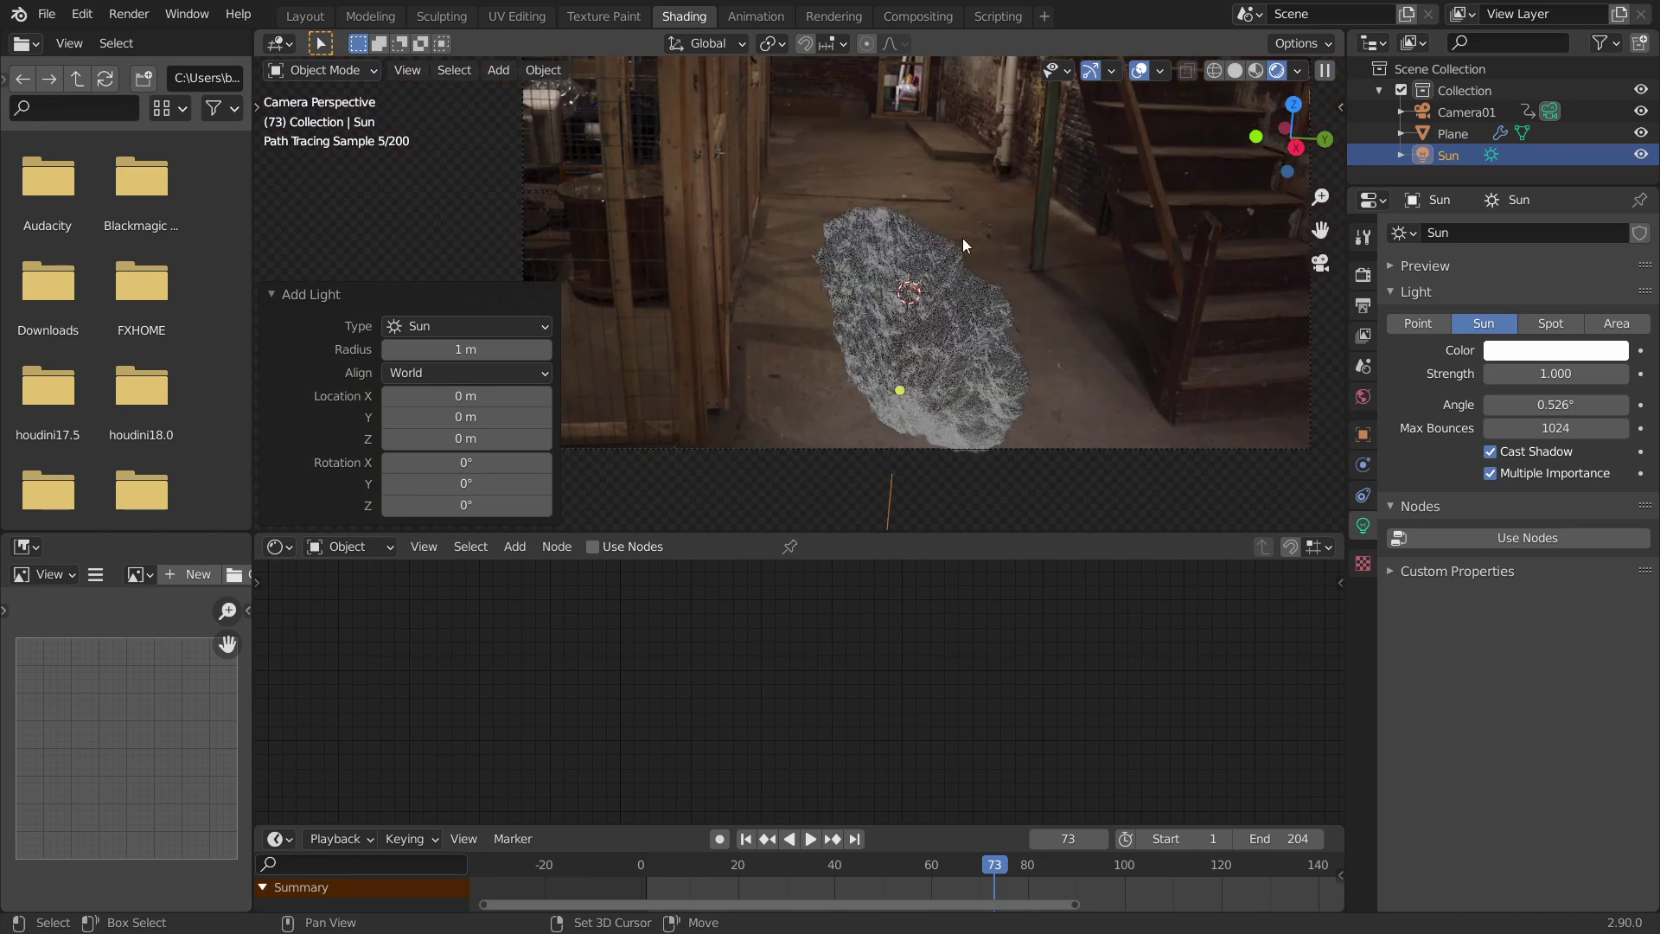
click(1584, 398)
text(1)
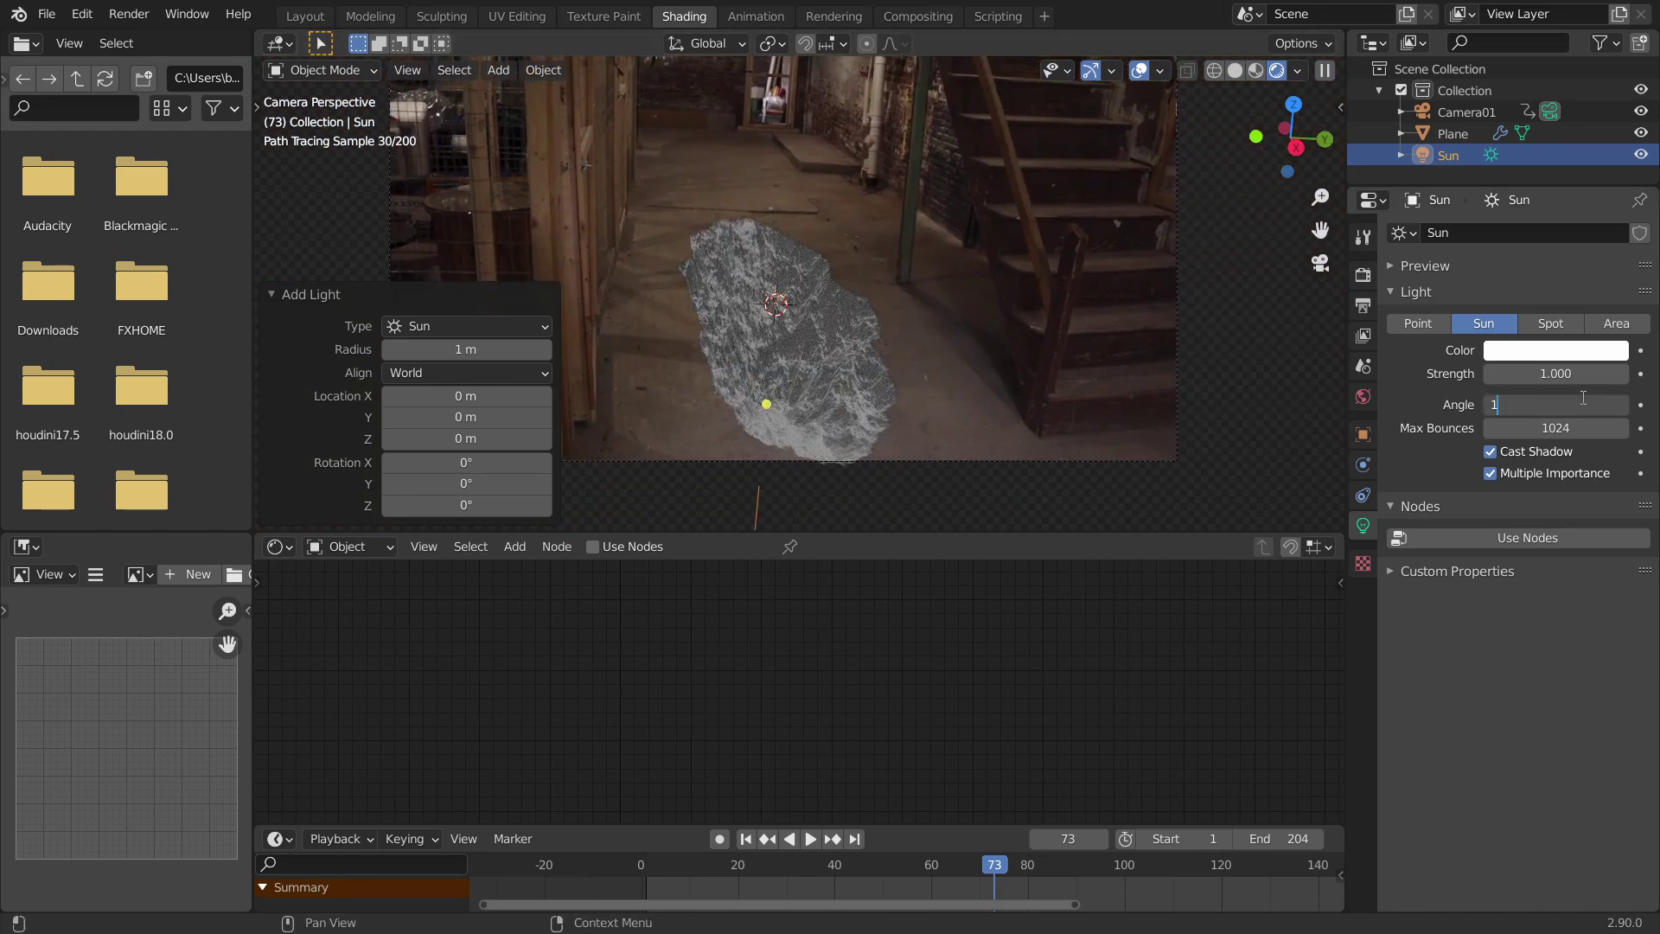
text(5)
key(Return)
Select the floor plane and reposition its Diffuse BSDF and displacement Map Range nodes slightly
click(780, 374)
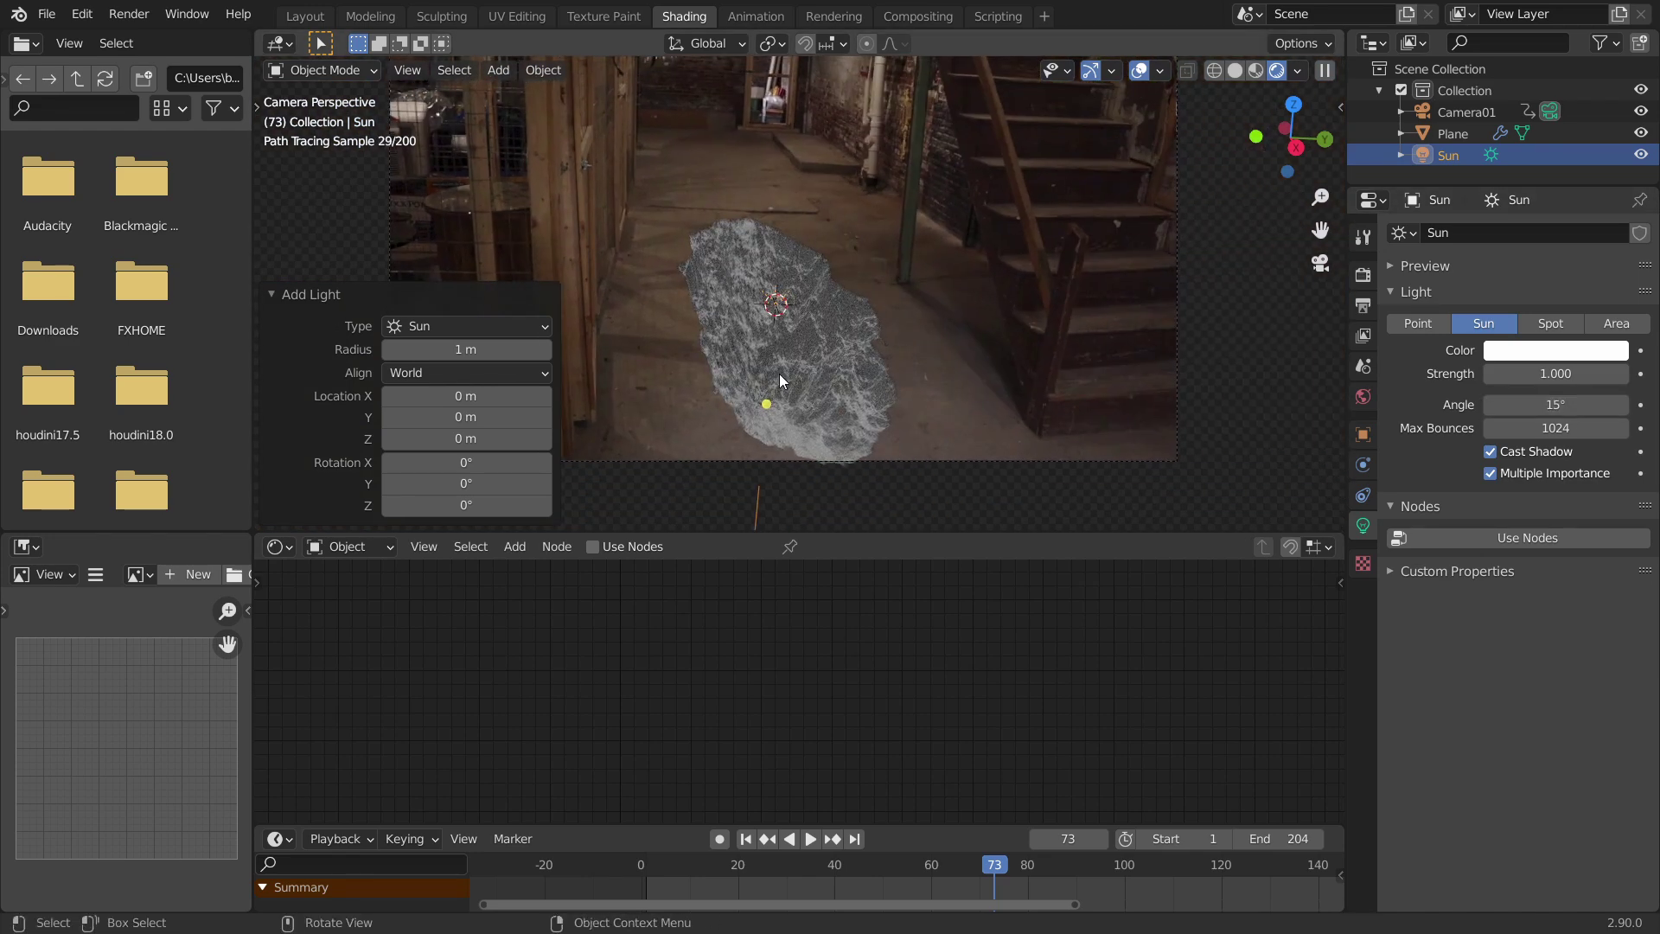
middle_drag(962, 631, 953, 698)
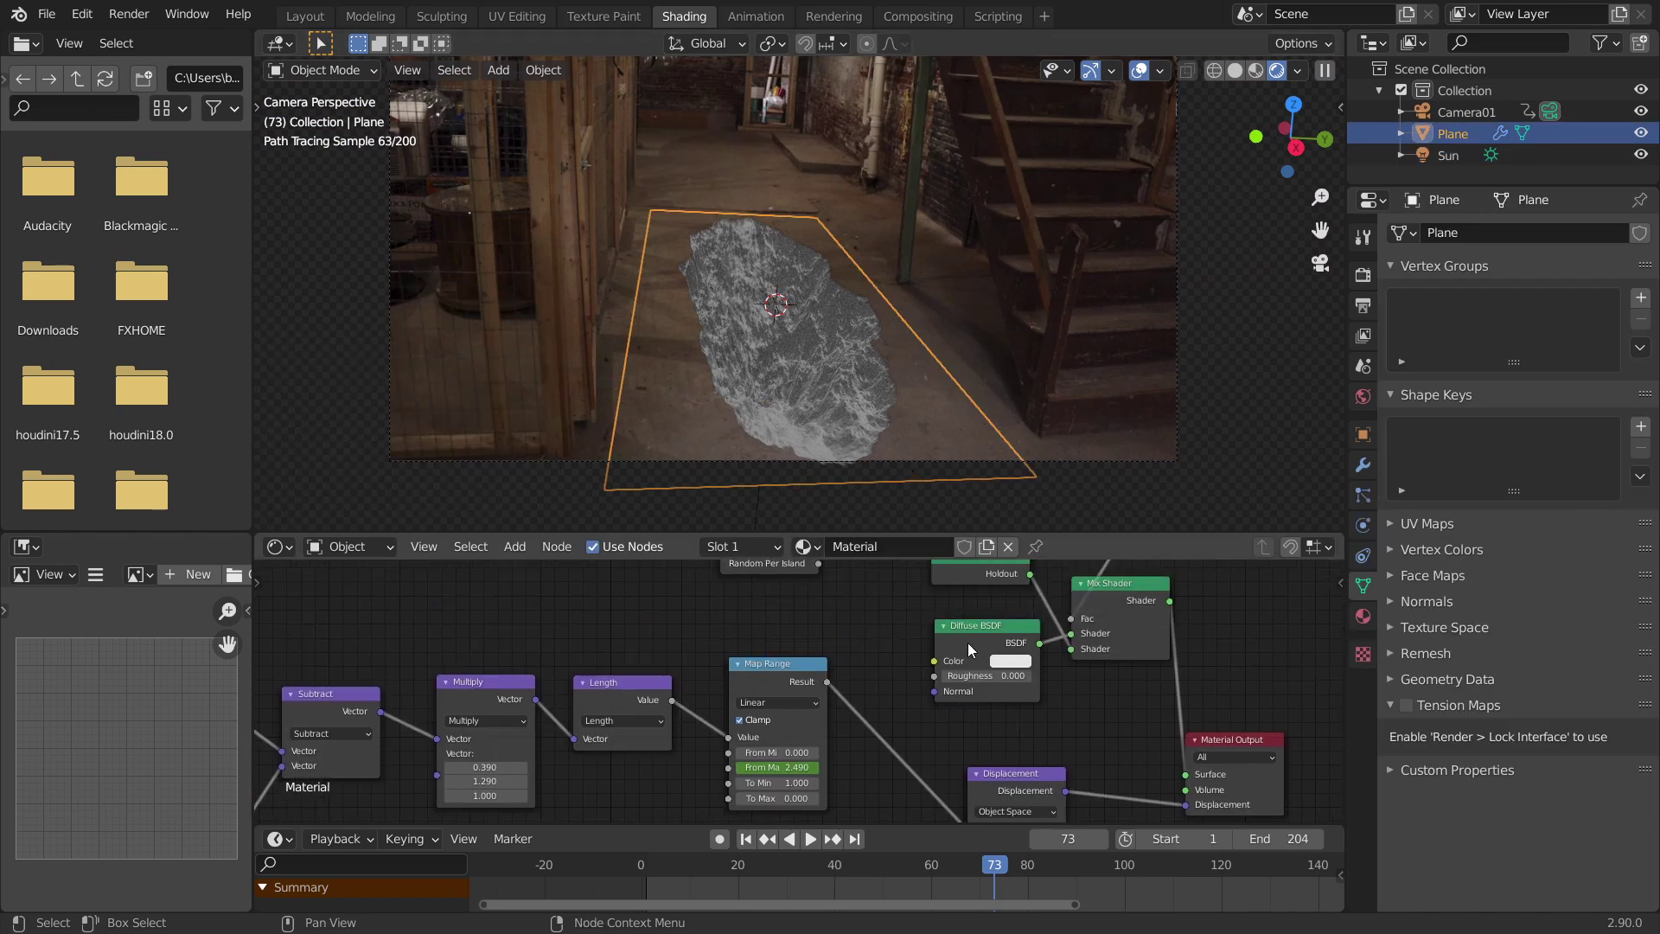
drag(981, 642, 960, 628)
click(989, 644)
drag(1052, 468, 1033, 496)
middle_drag(838, 613, 859, 643)
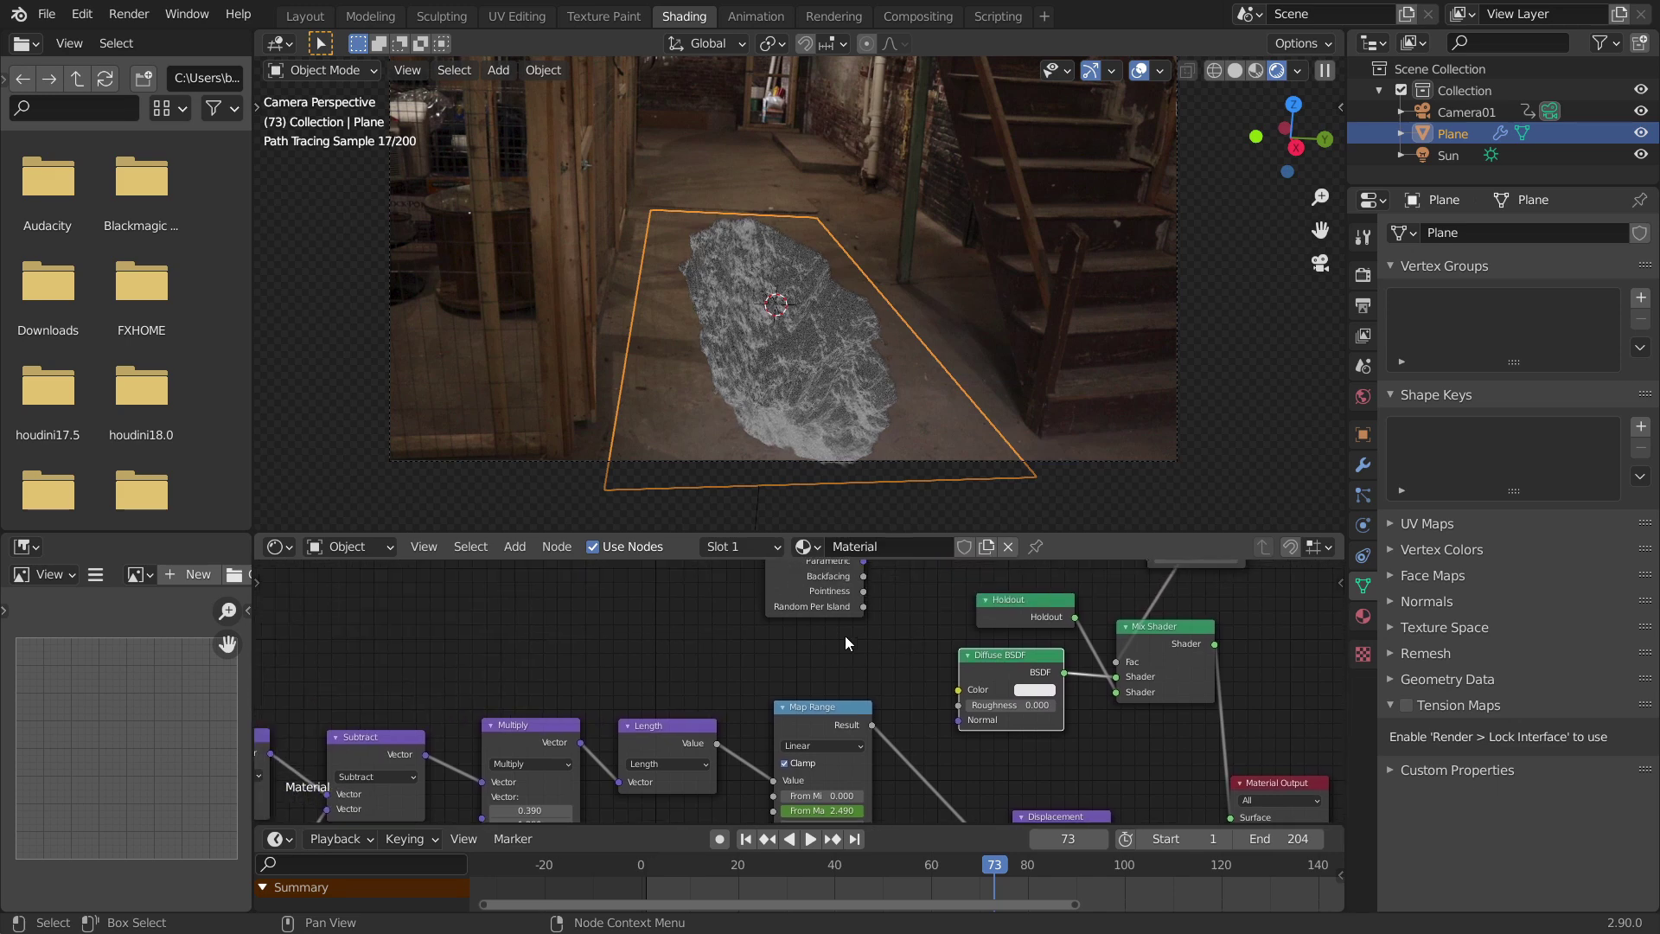
drag(822, 714, 818, 734)
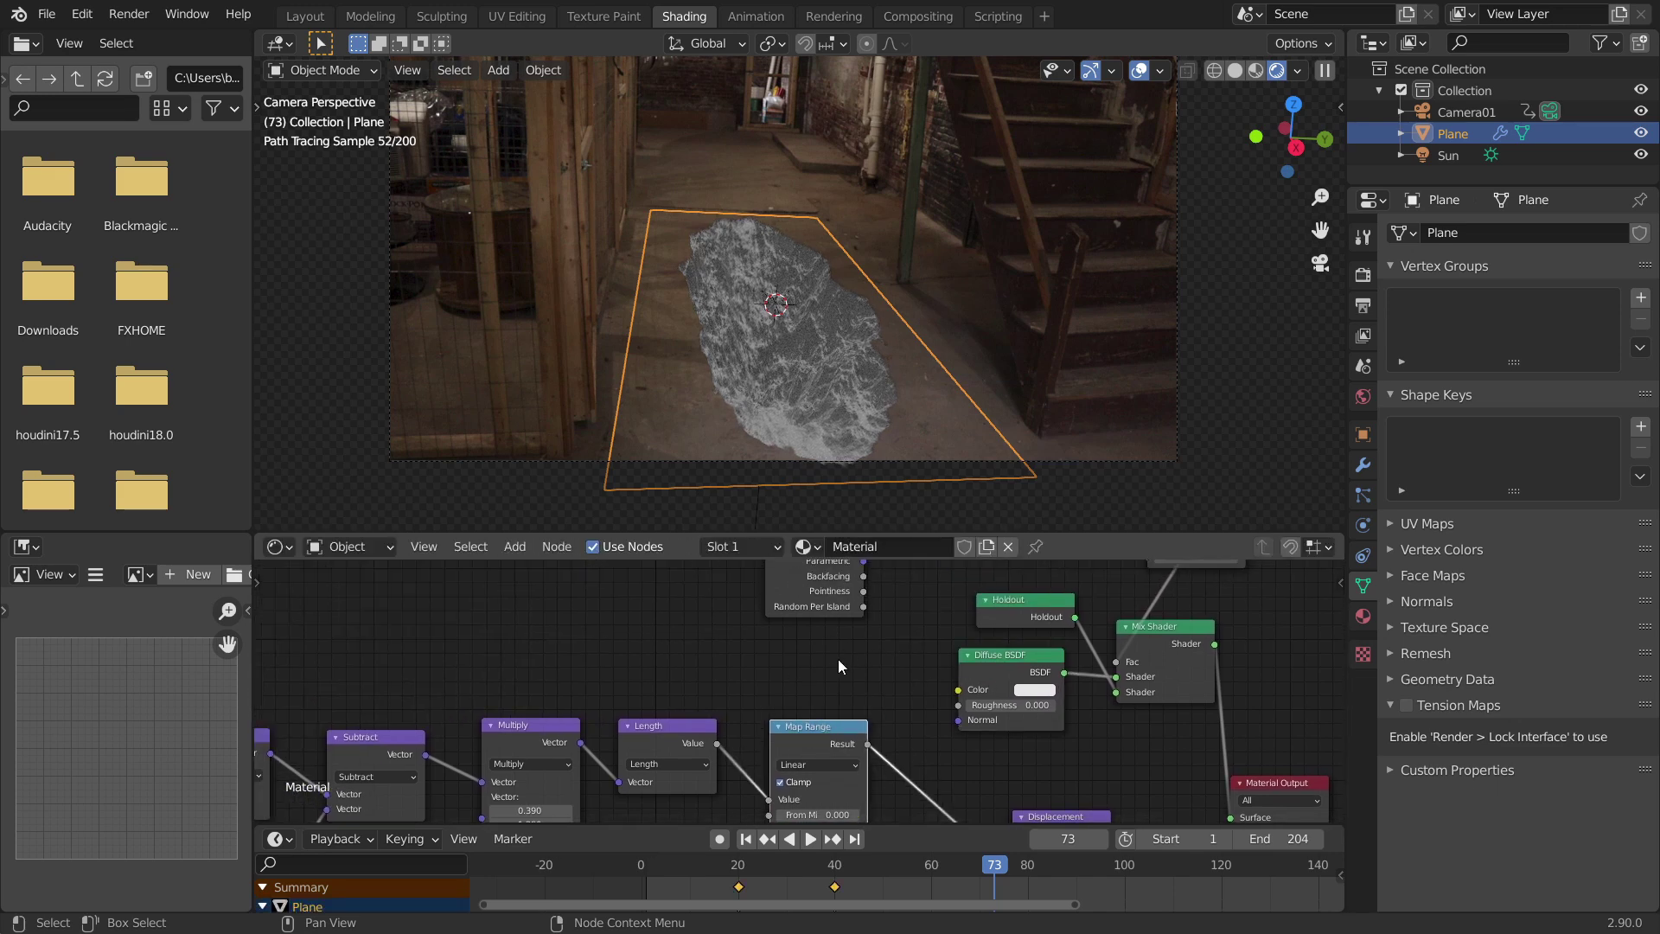
Add a ColorRamp node to the material, placing it in the free space before the Diffuse BSDF
scroll(834, 661, down, 2)
key(shift+a)
click(671, 589)
text(c)
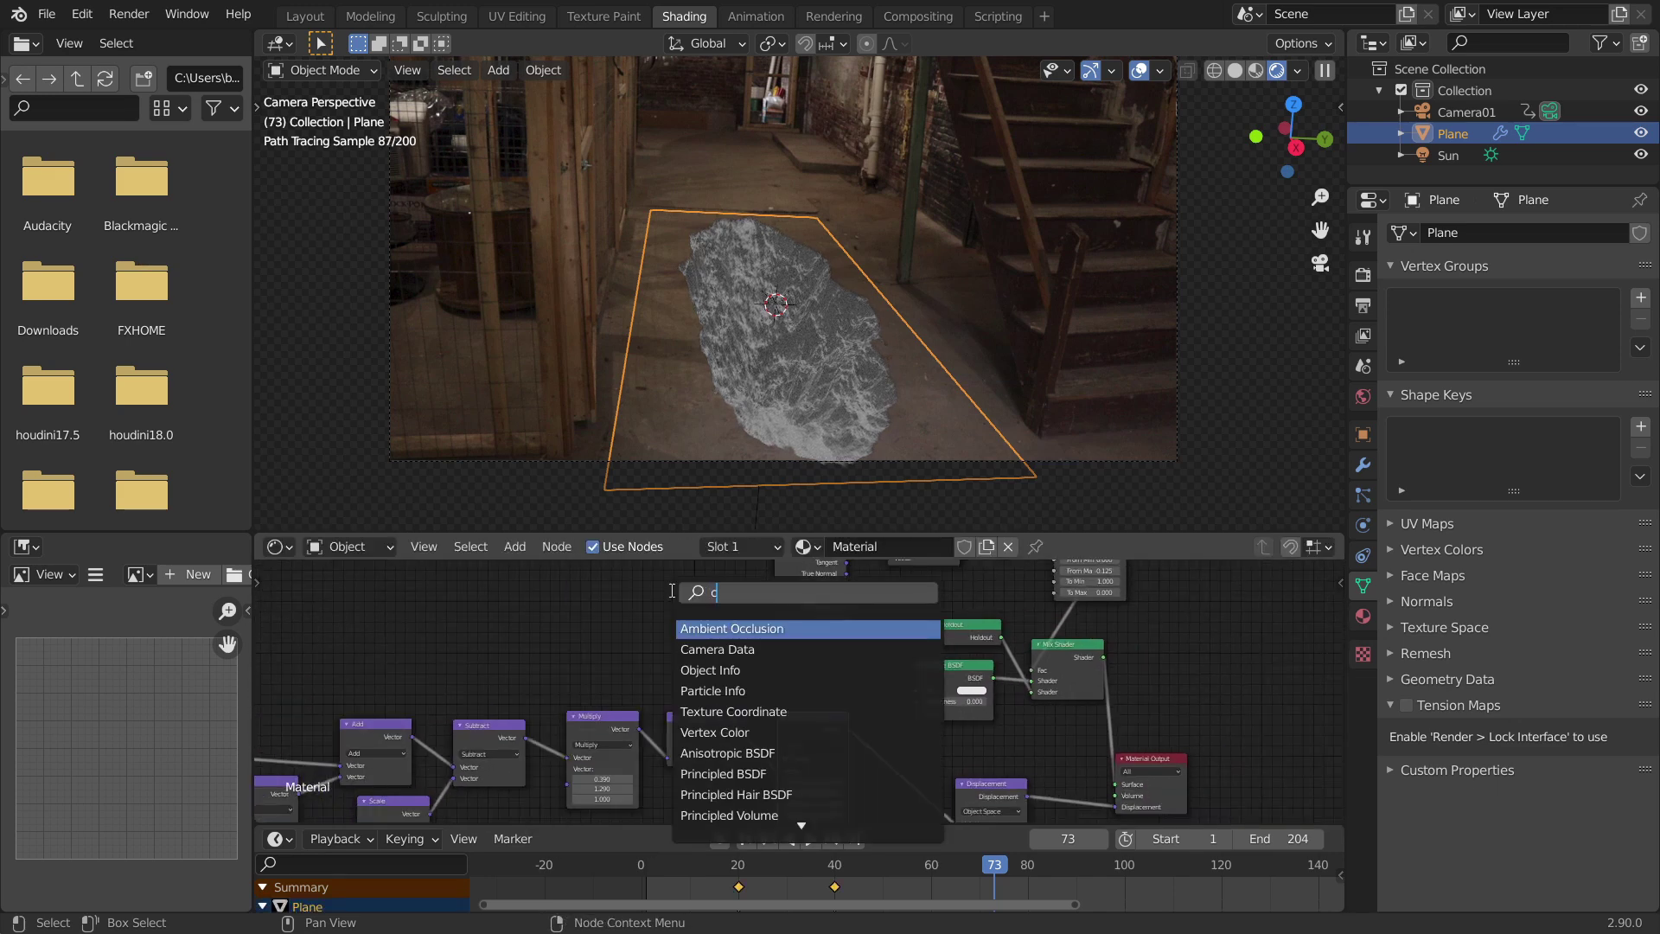
text(olo)
click(763, 648)
click(689, 625)
Connect the ColorRamp's Color output to the Diffuse BSDF's Color and save the file
scroll(723, 623, up, 3)
middle_drag(727, 620, 696, 664)
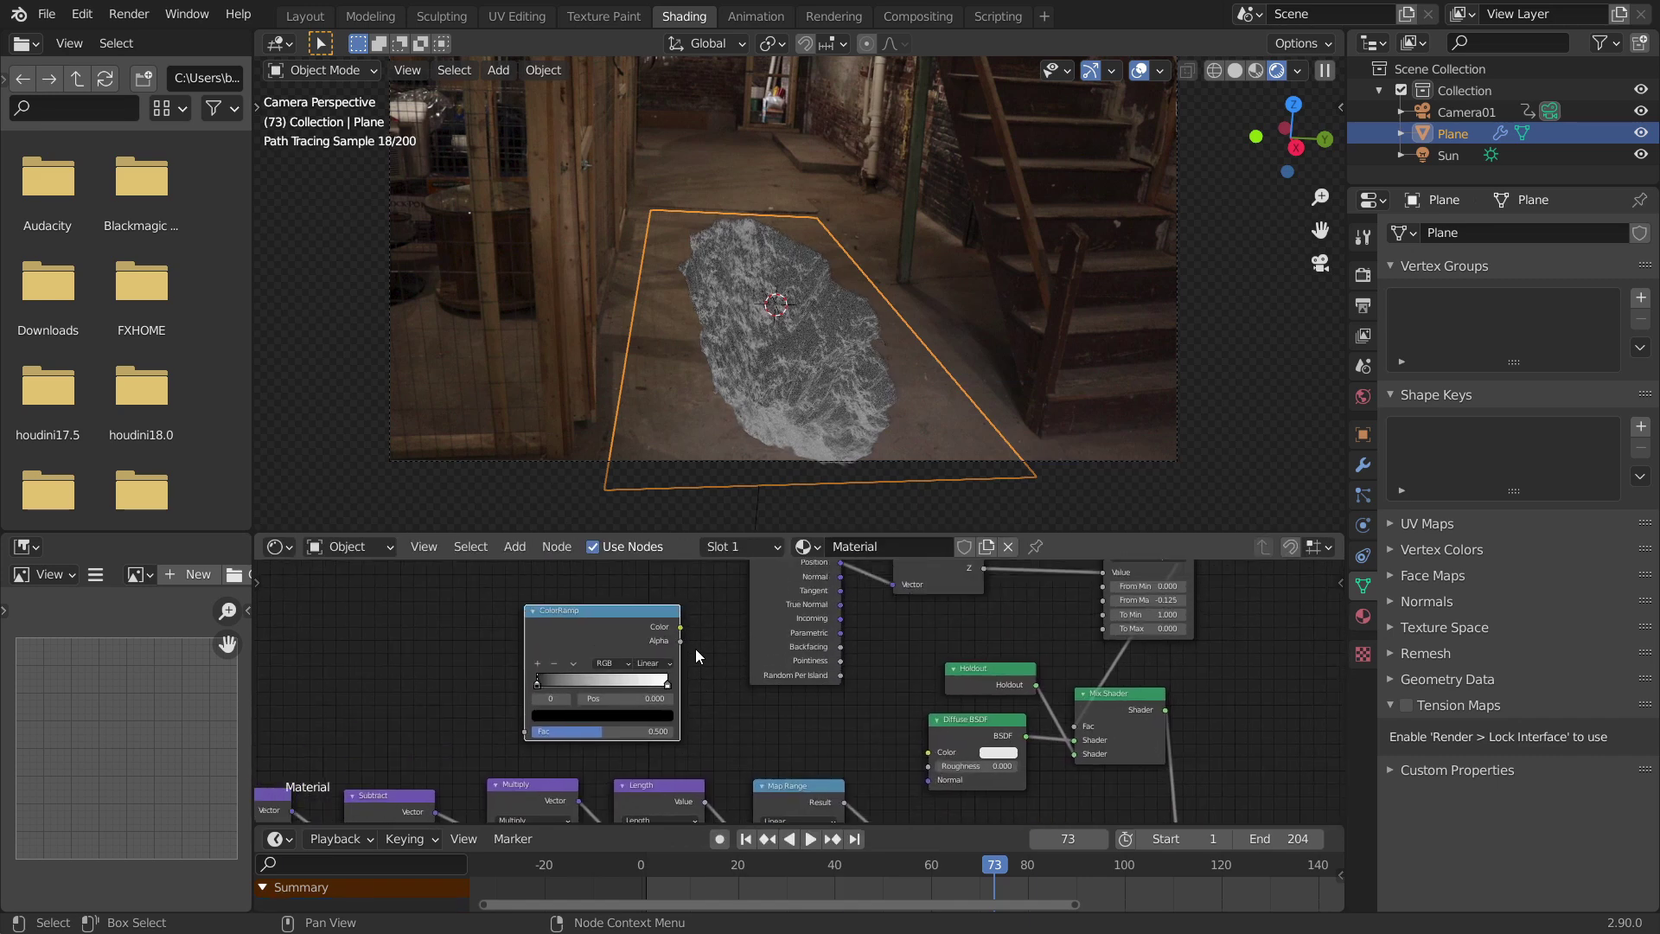
drag(681, 626, 928, 751)
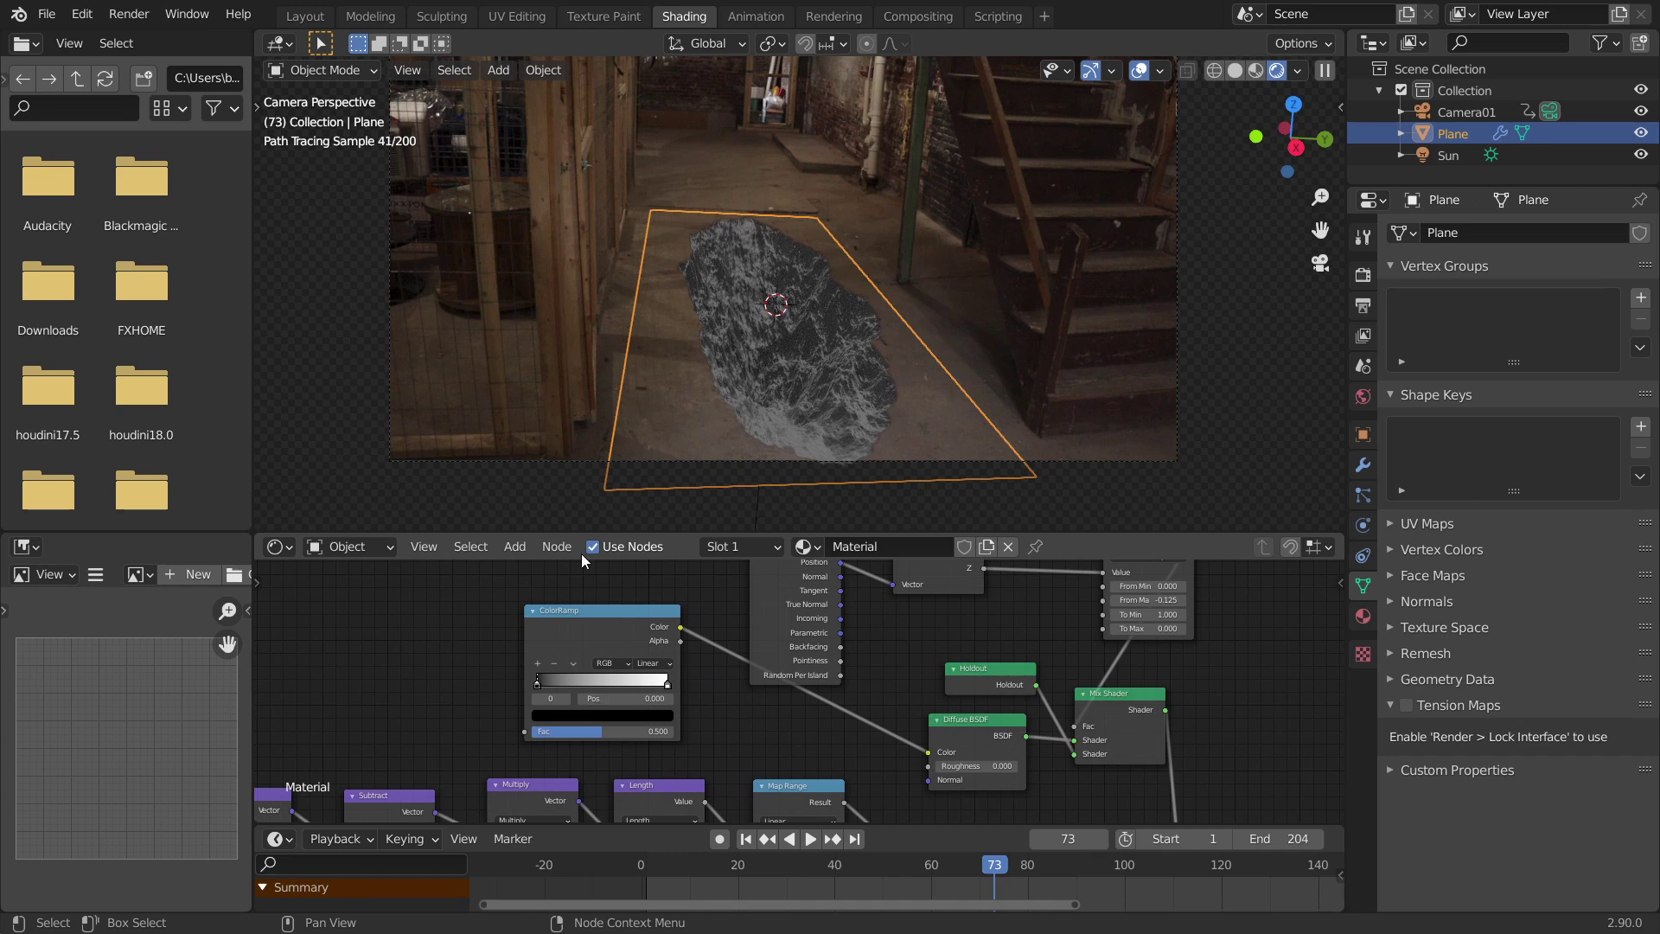
key(ctrl+s)
scroll(785, 589, down, 4)
middle_drag(526, 697, 578, 766)
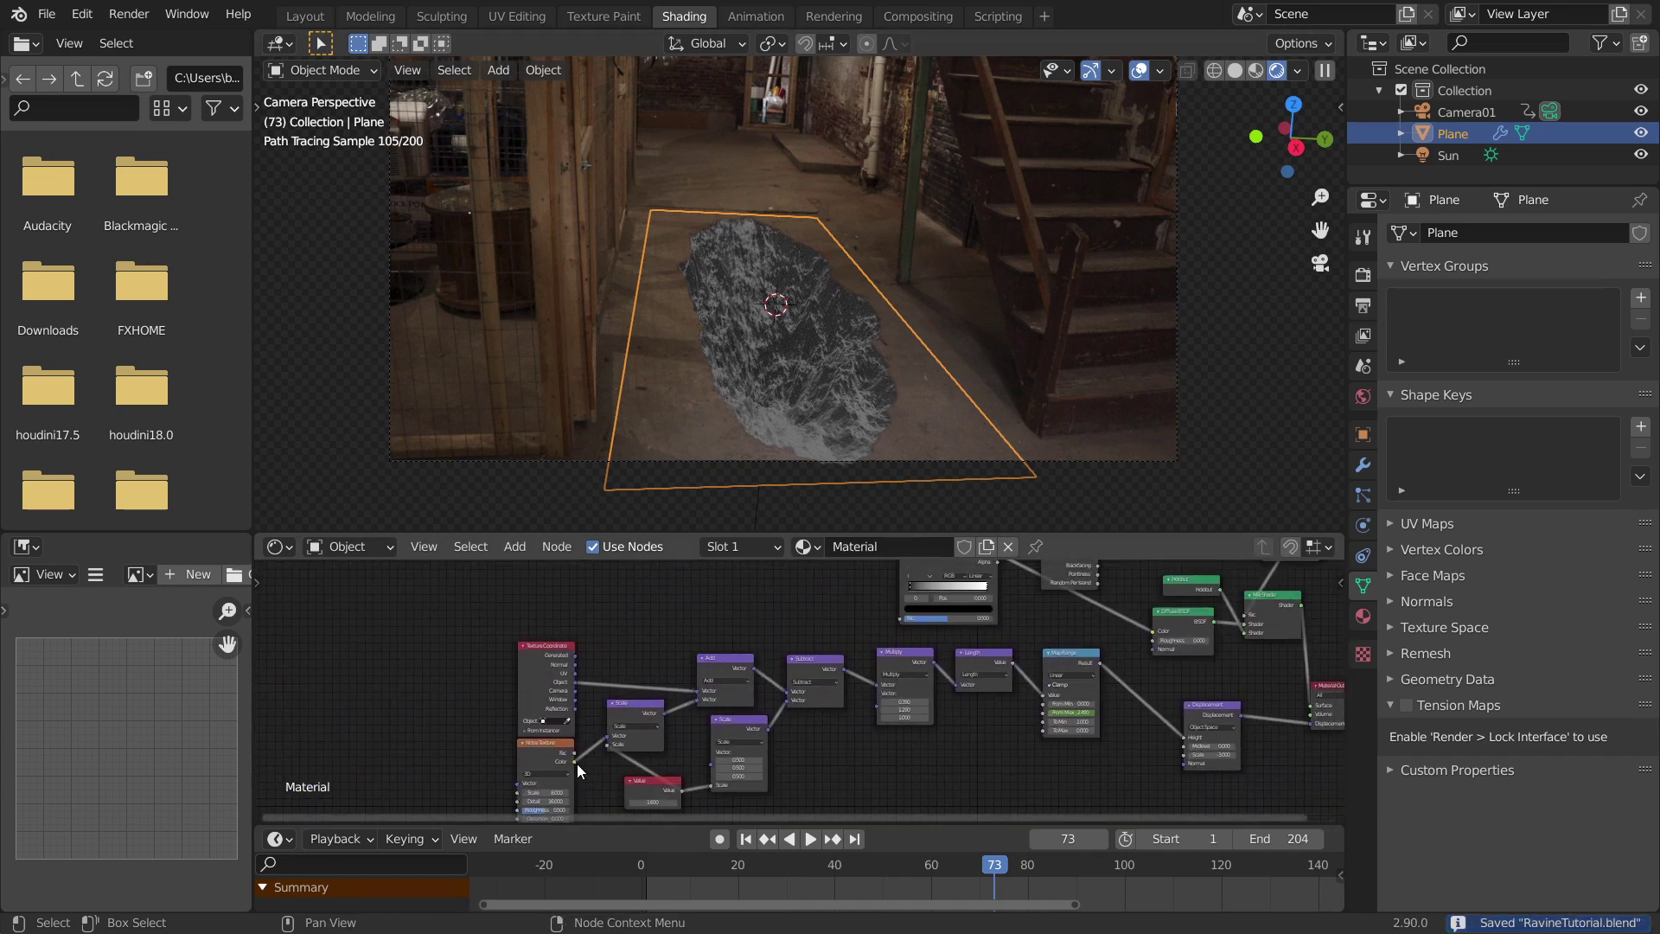
Preview the Noise Texture, connect its output to the ColorRamp's Fac, and restore the Mix Shader as the surface output
ctrl+shift+click(553, 745)
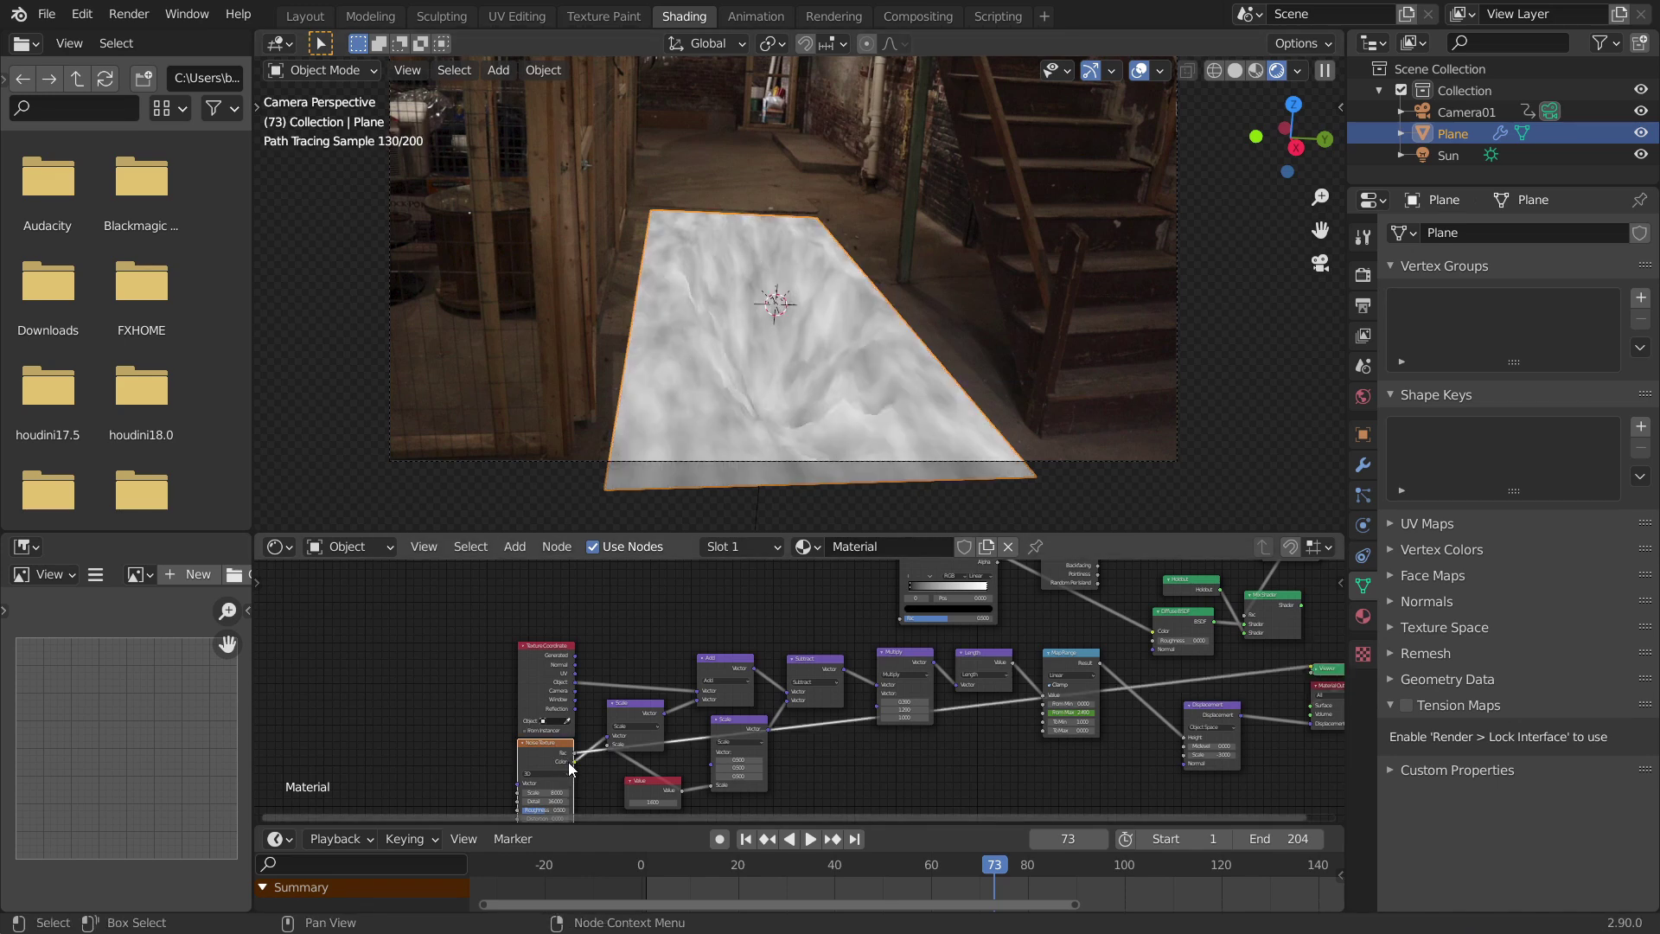
drag(571, 761, 903, 619)
middle_drag(861, 624, 534, 631)
ctrl+shift+click(937, 605)
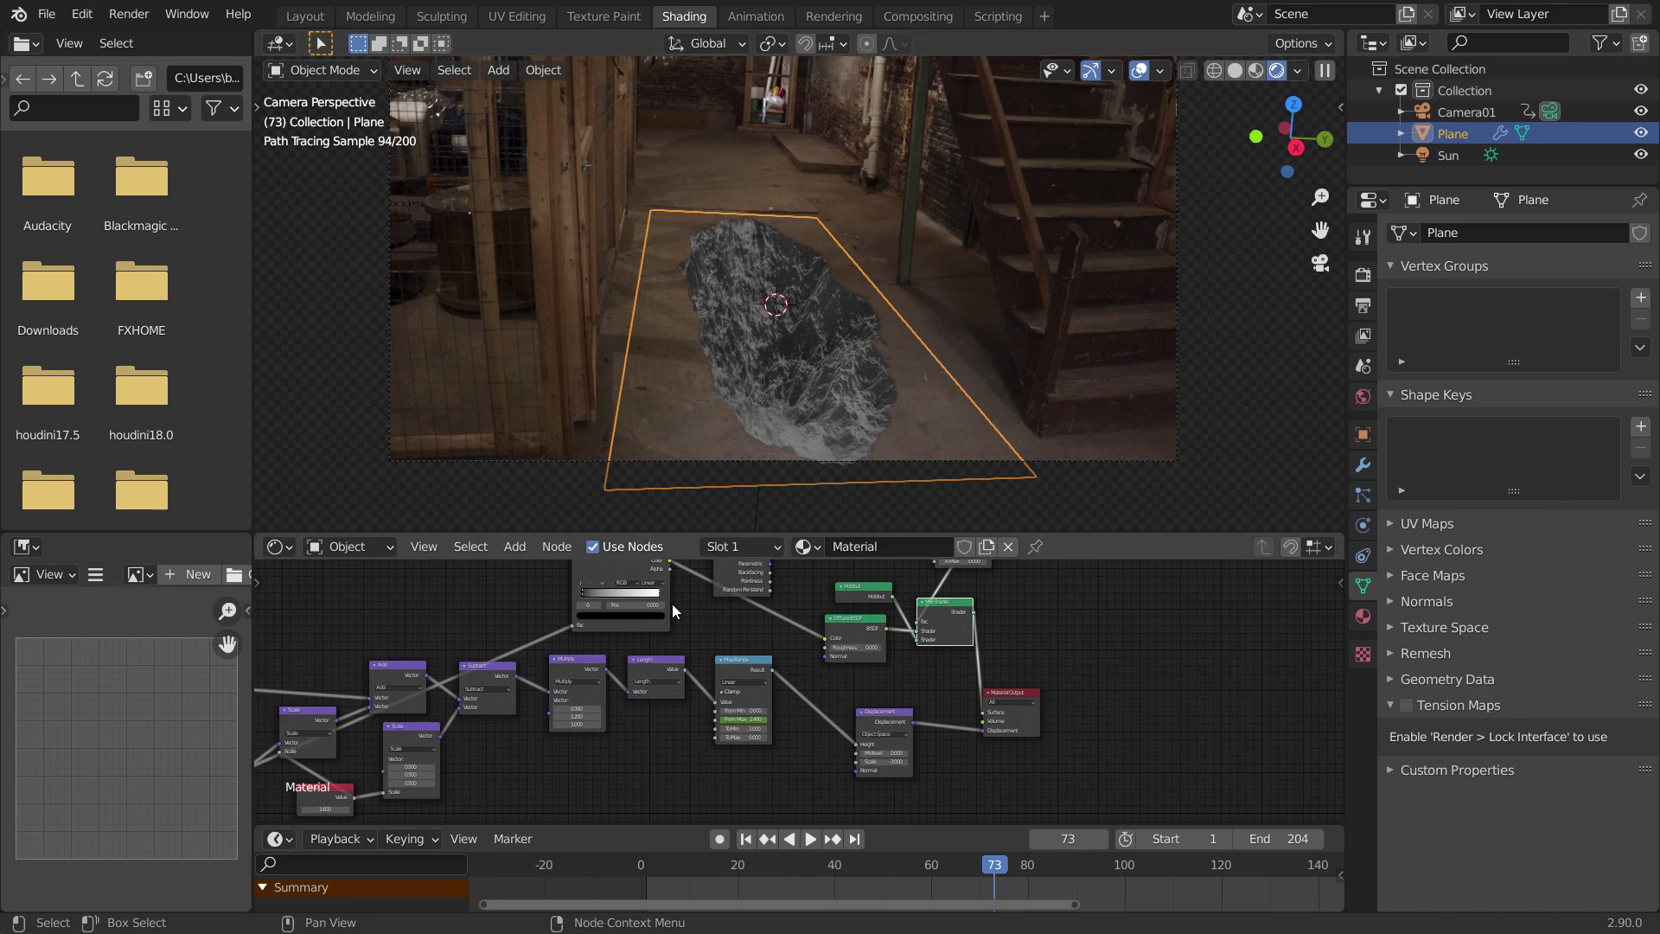
Set both ColorRamp stops to floor colours sampled from the footage, one beside the ravine and one at its far edge
scroll(783, 623, up, 5)
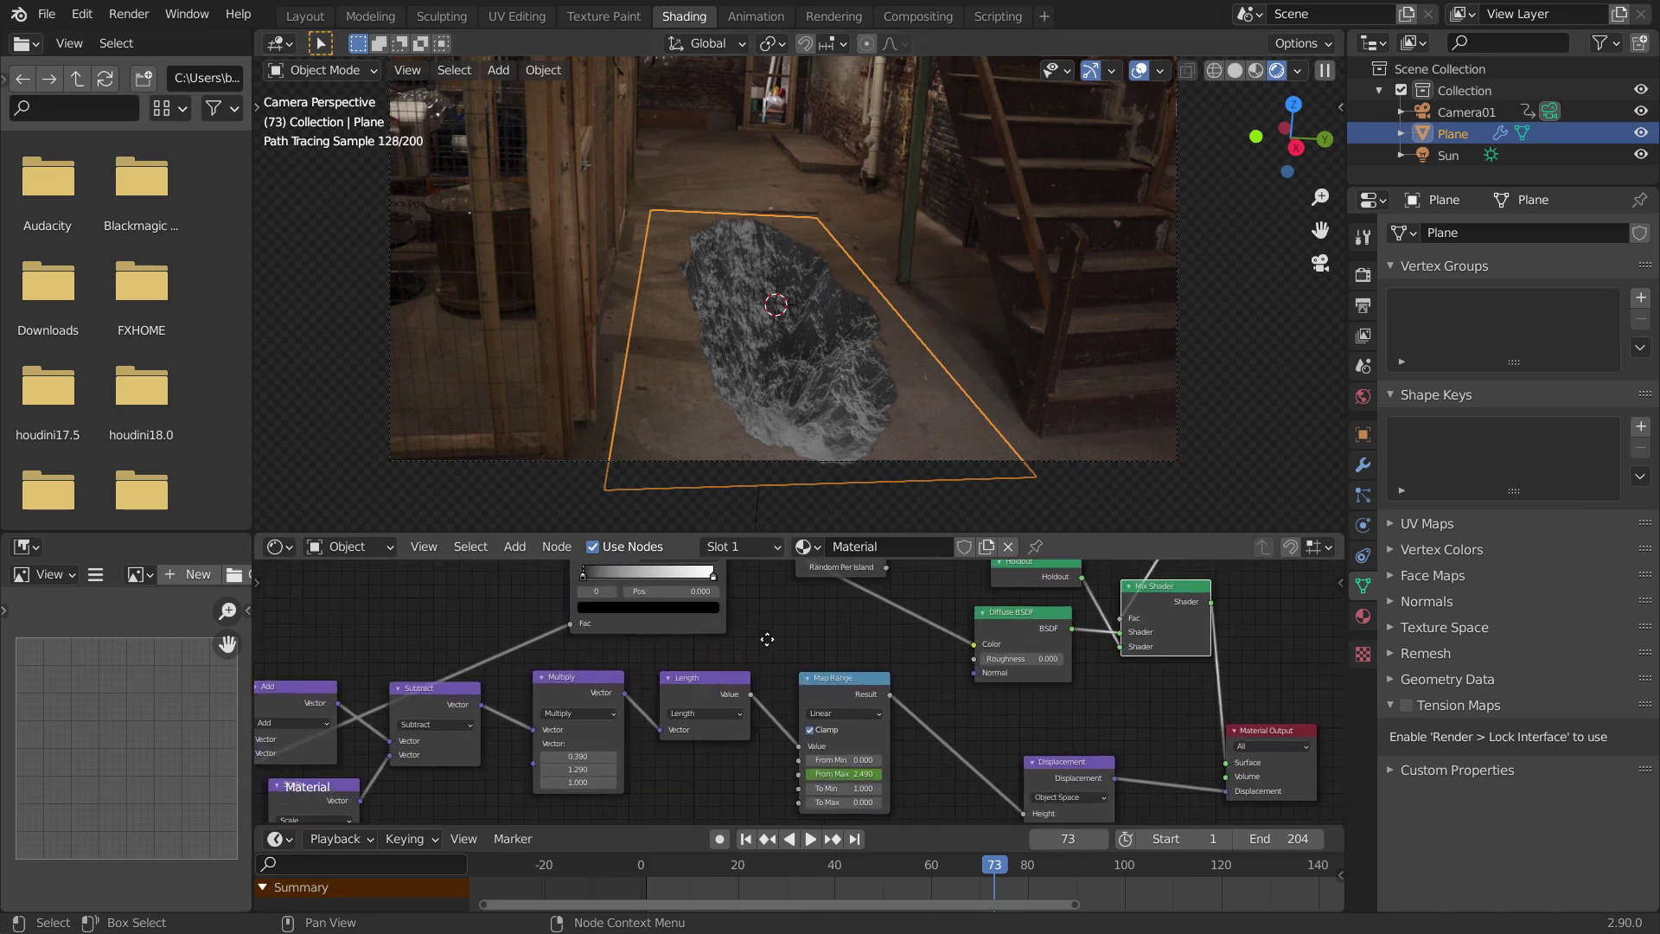
middle_drag(792, 646, 839, 688)
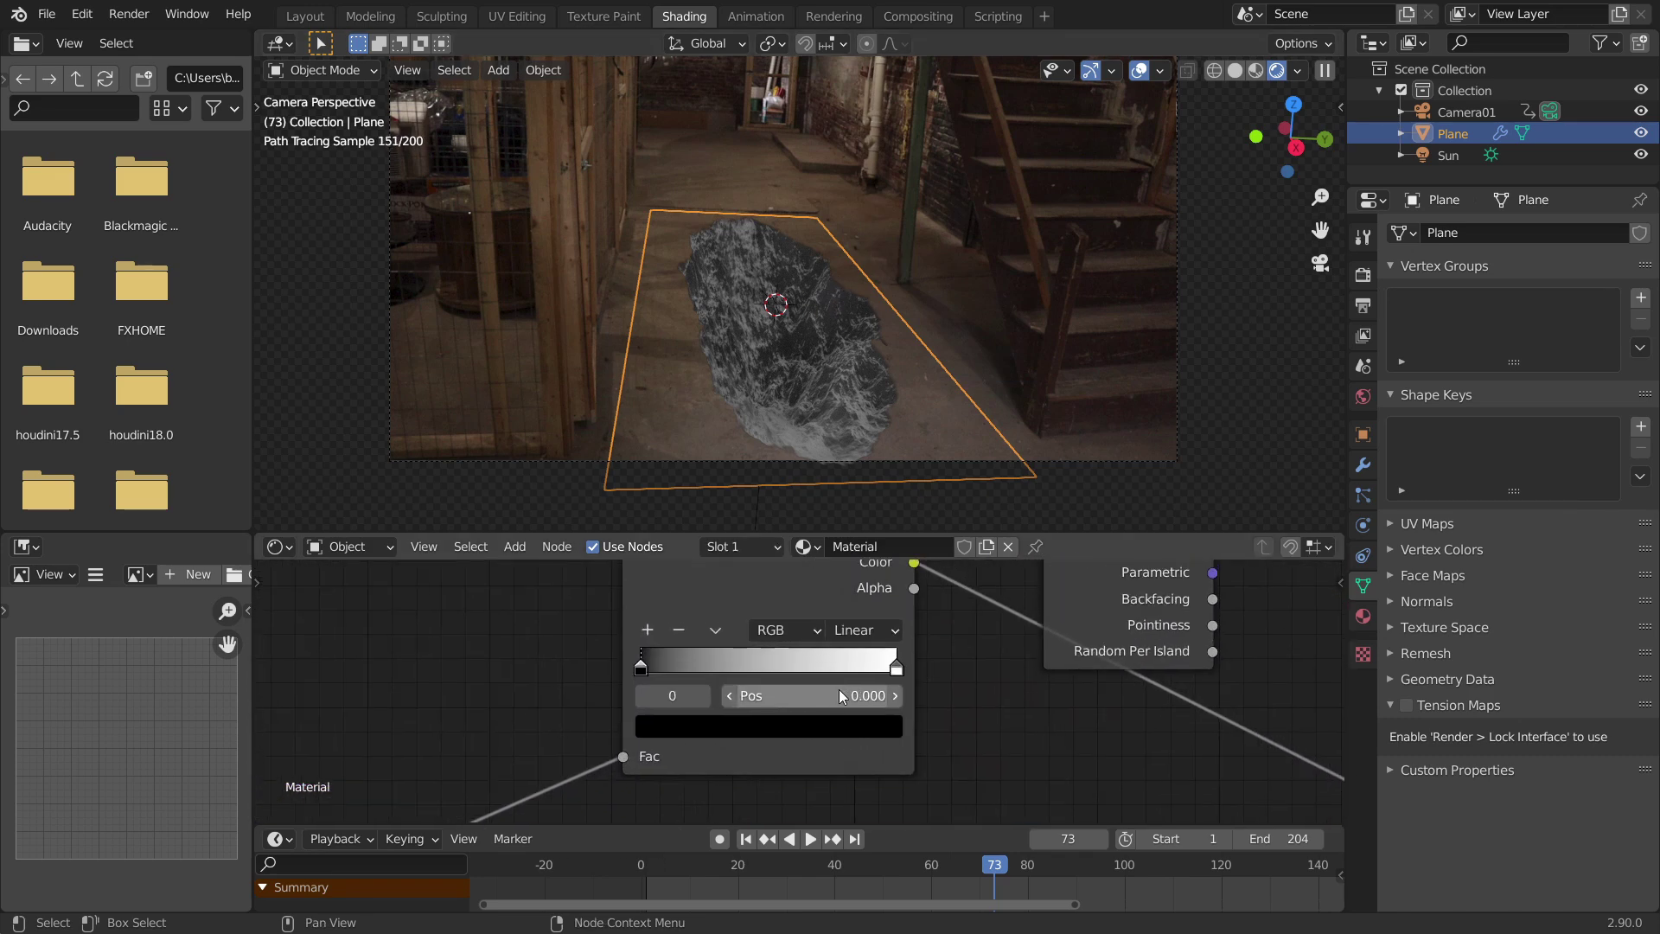
click(703, 725)
click(838, 617)
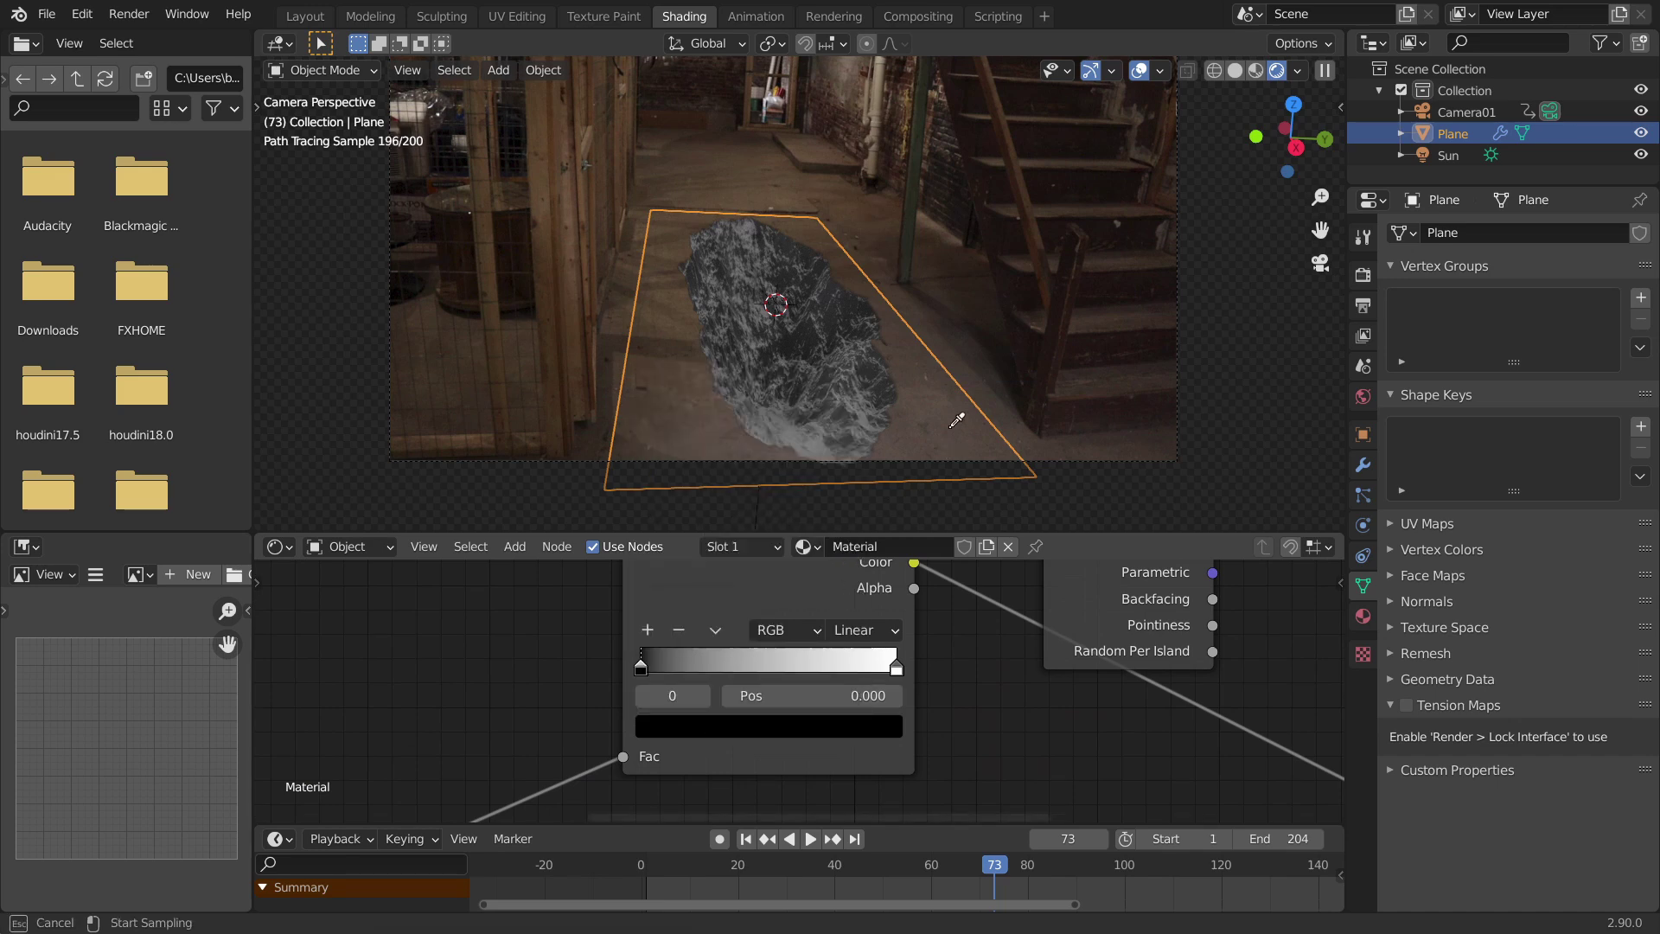
click(957, 422)
click(896, 667)
click(729, 726)
click(863, 598)
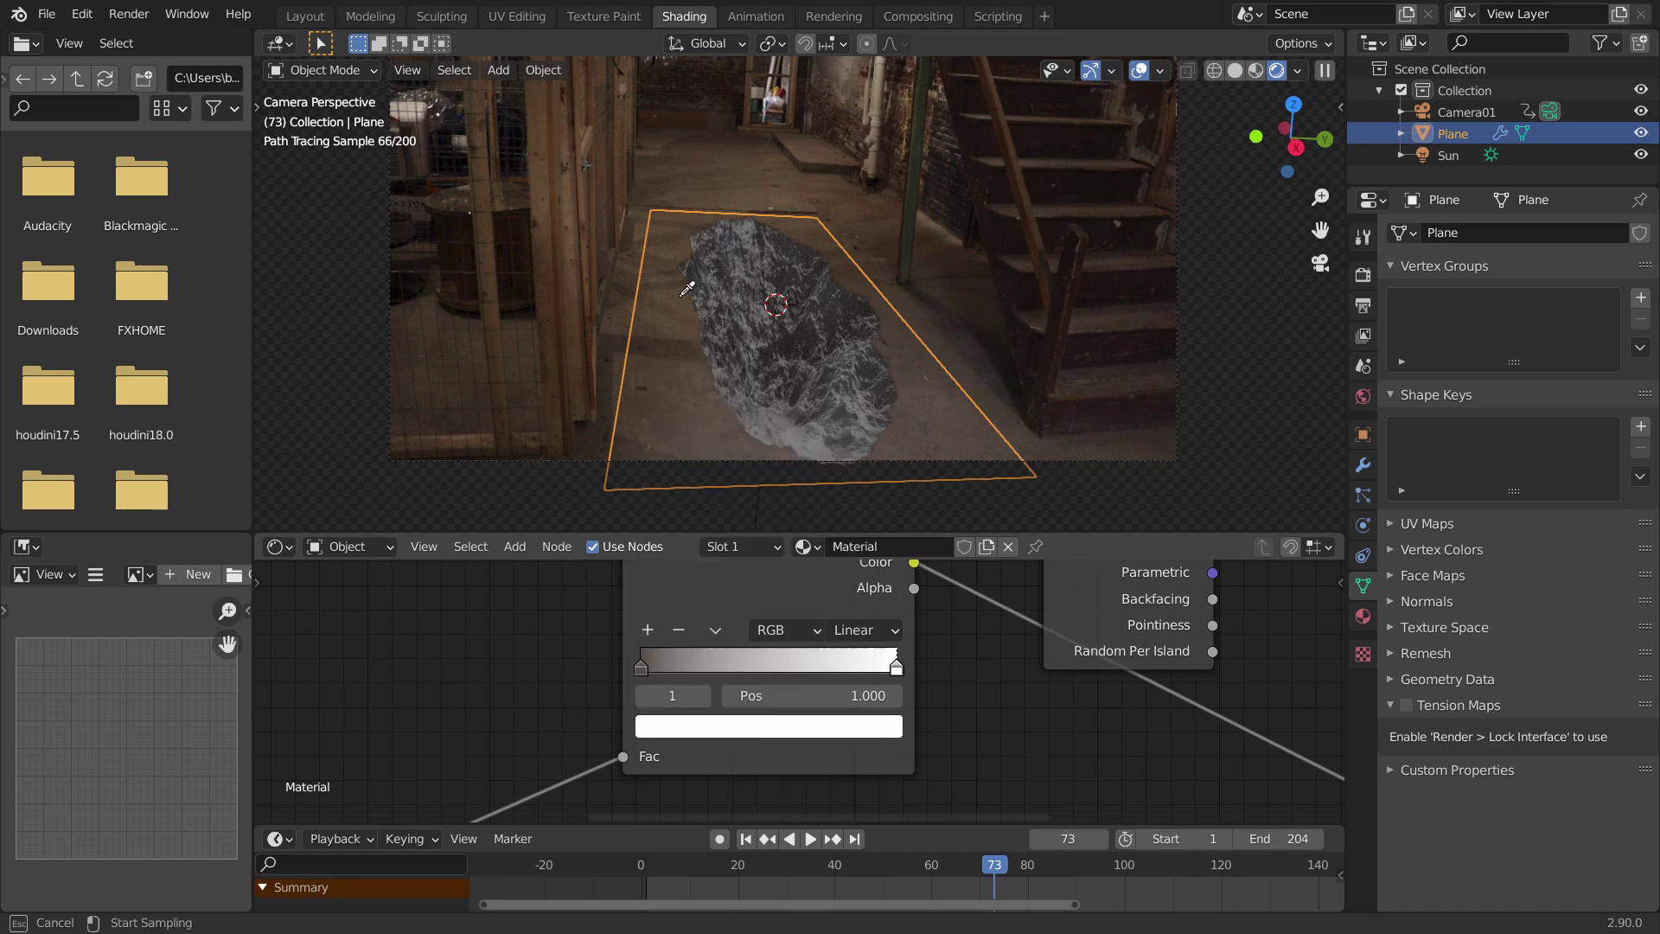
click(683, 294)
Move the ColorRamp's two stops closer together, placing the second stop at position 0.590
click(644, 696)
mouse_move(805, 695)
mouse_down()
mouse_move(882, 696)
mouse_move(788, 701)
mouse_up()
click(703, 695)
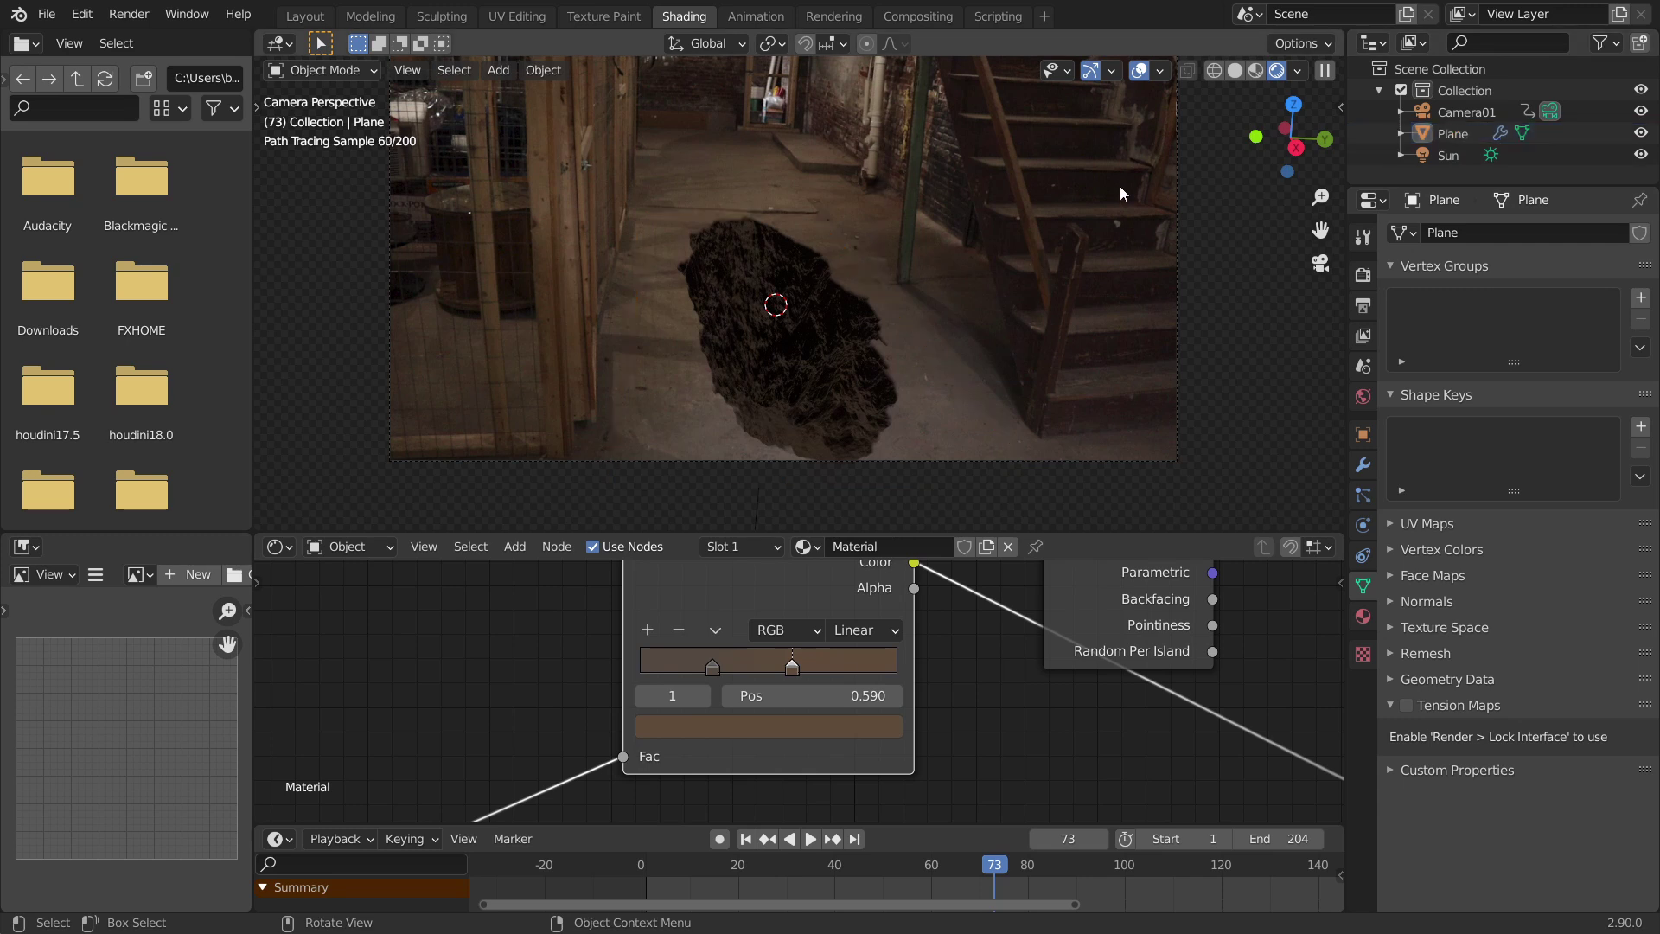
Select the Sun light and set its Strength to 2
click(1448, 154)
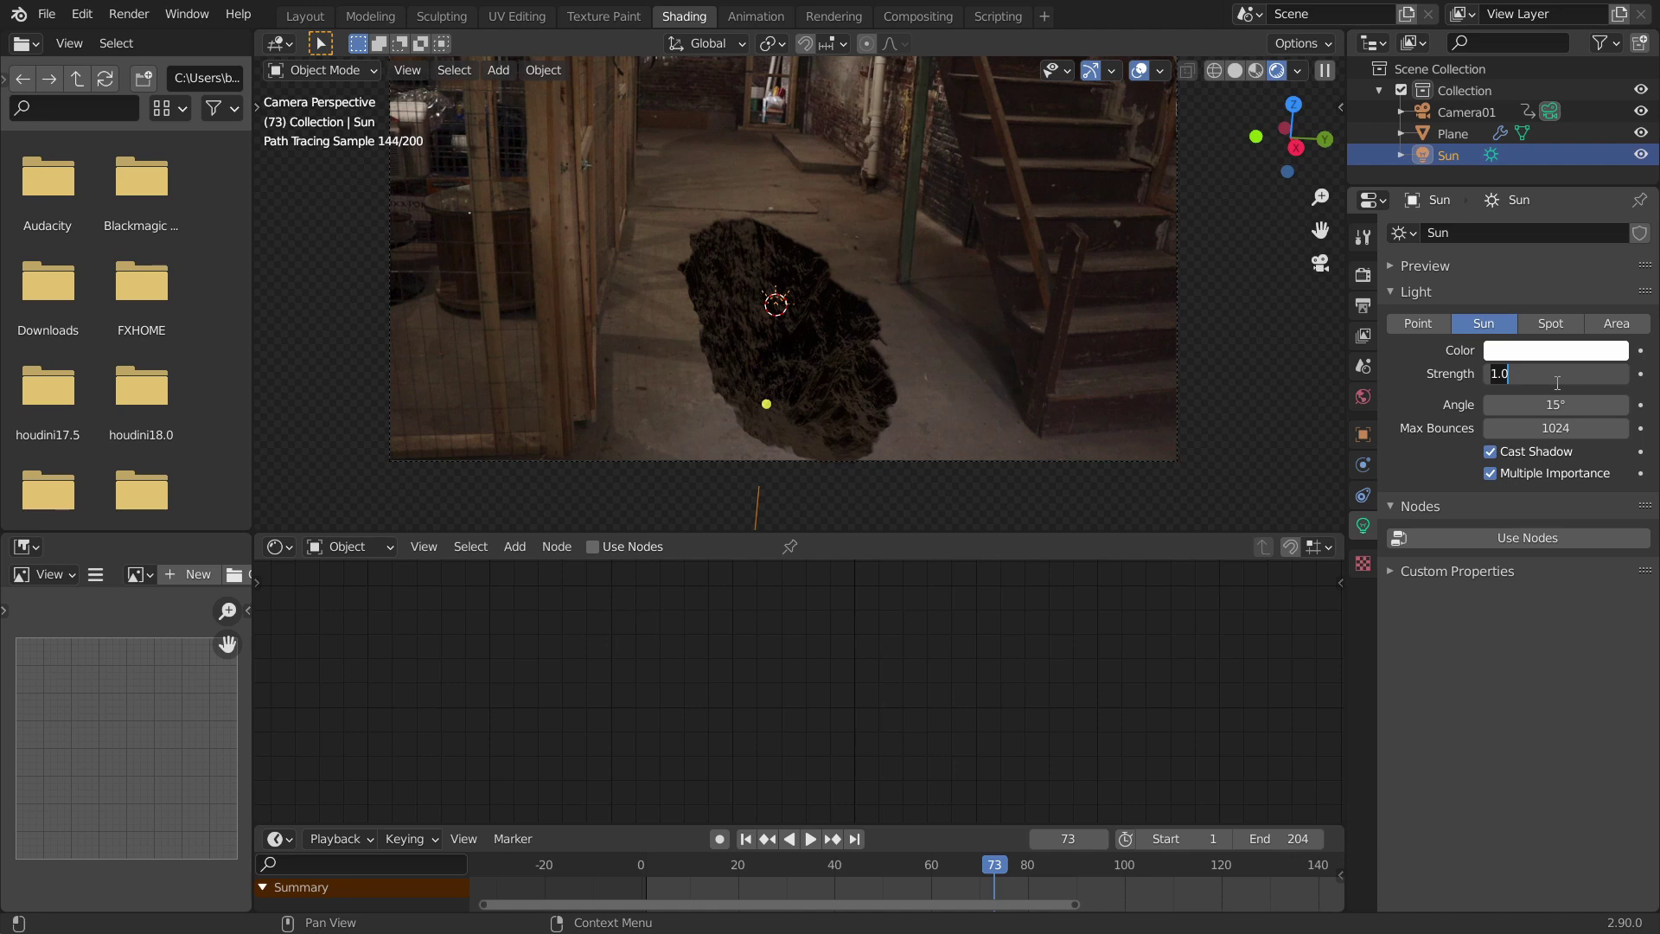
text(2)
key(Return)
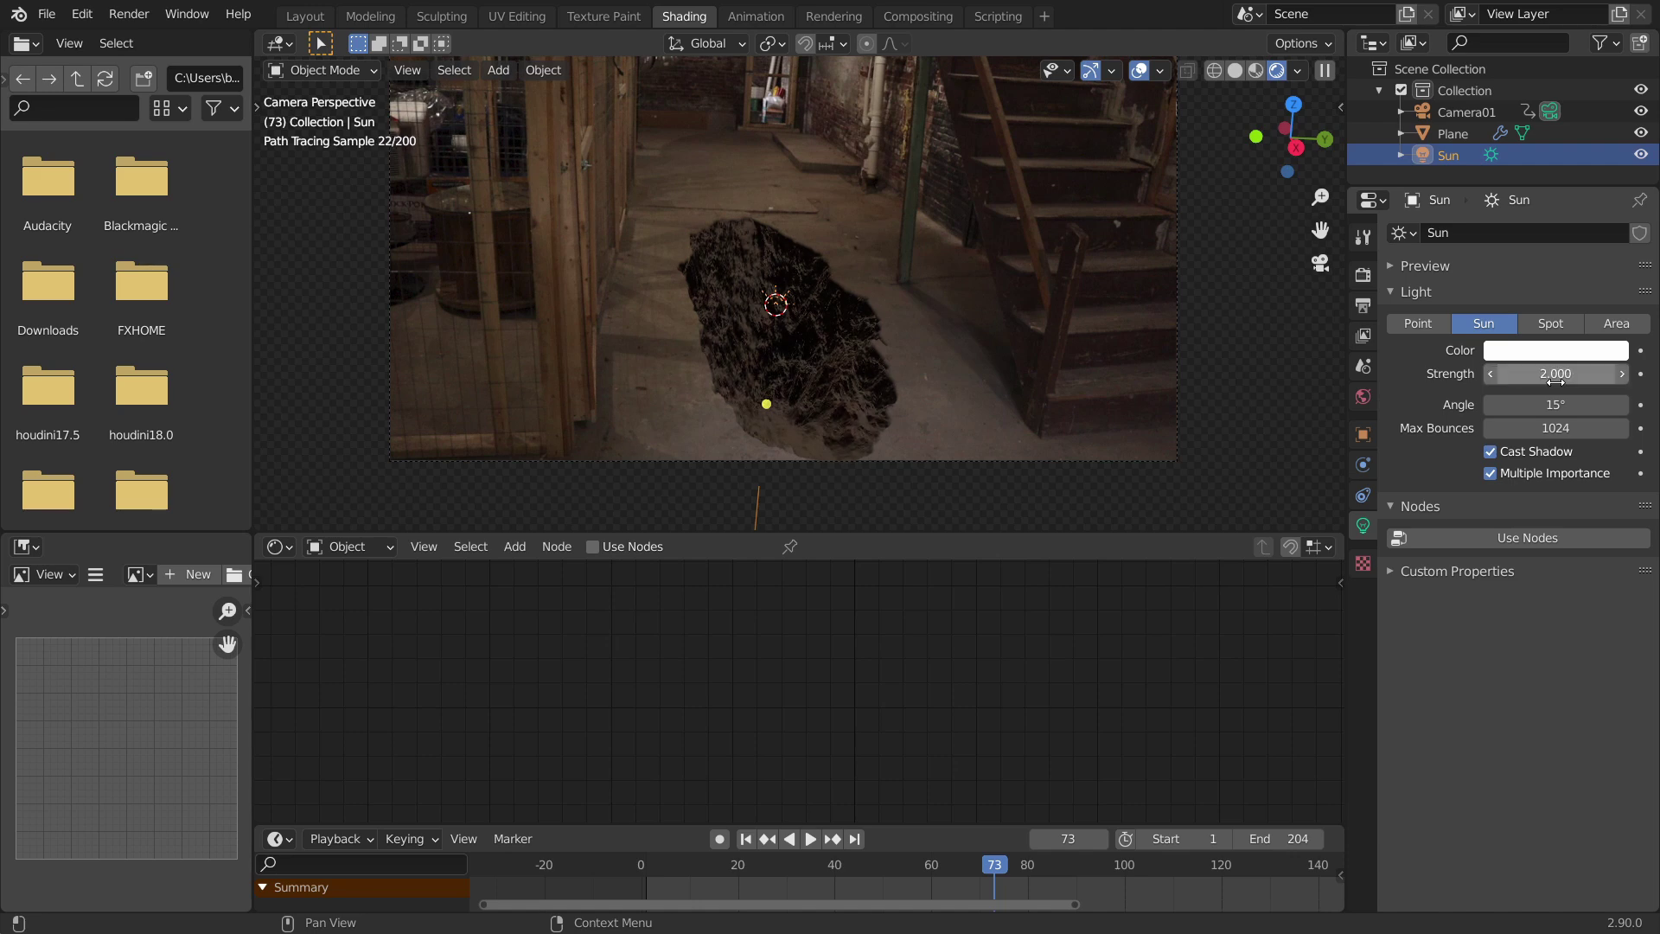
Select the plane and insert a Hue Saturation Value node on the link after the ColorRamp
click(834, 345)
middle_drag(791, 547, 698, 603)
key(shift+a)
click(746, 593)
text(hu)
key(Return)
click(758, 600)
Set the Hue Saturation Value node's Saturation to 0.65 and check the ravine's colour at frame 68
click(834, 678)
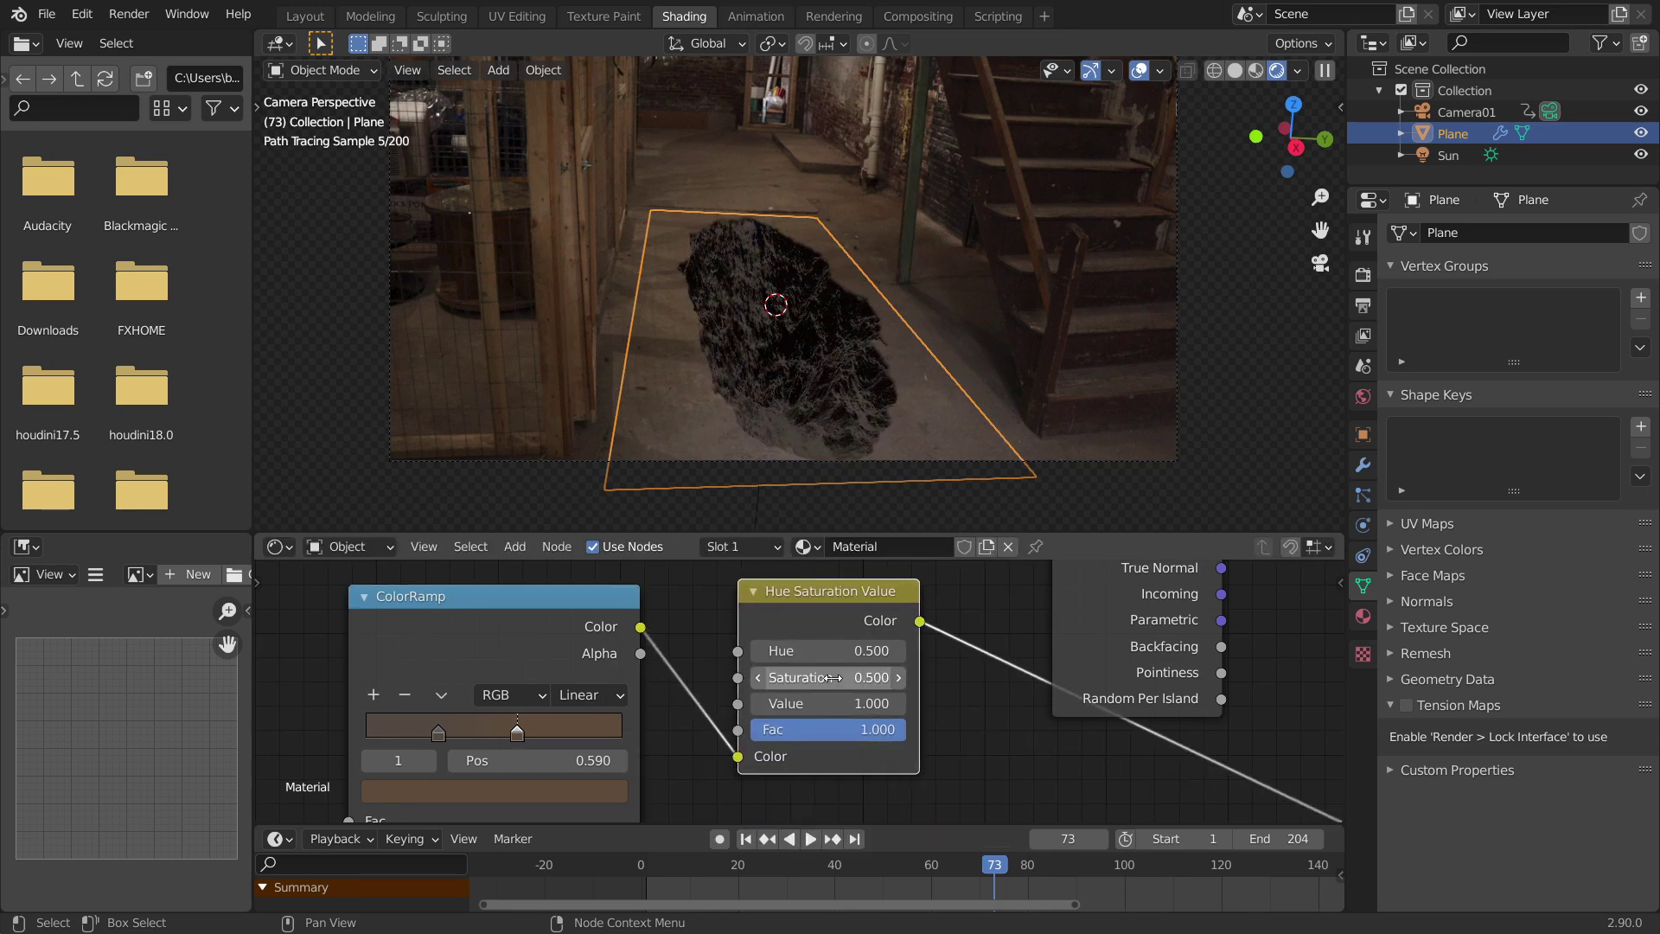
click(833, 678)
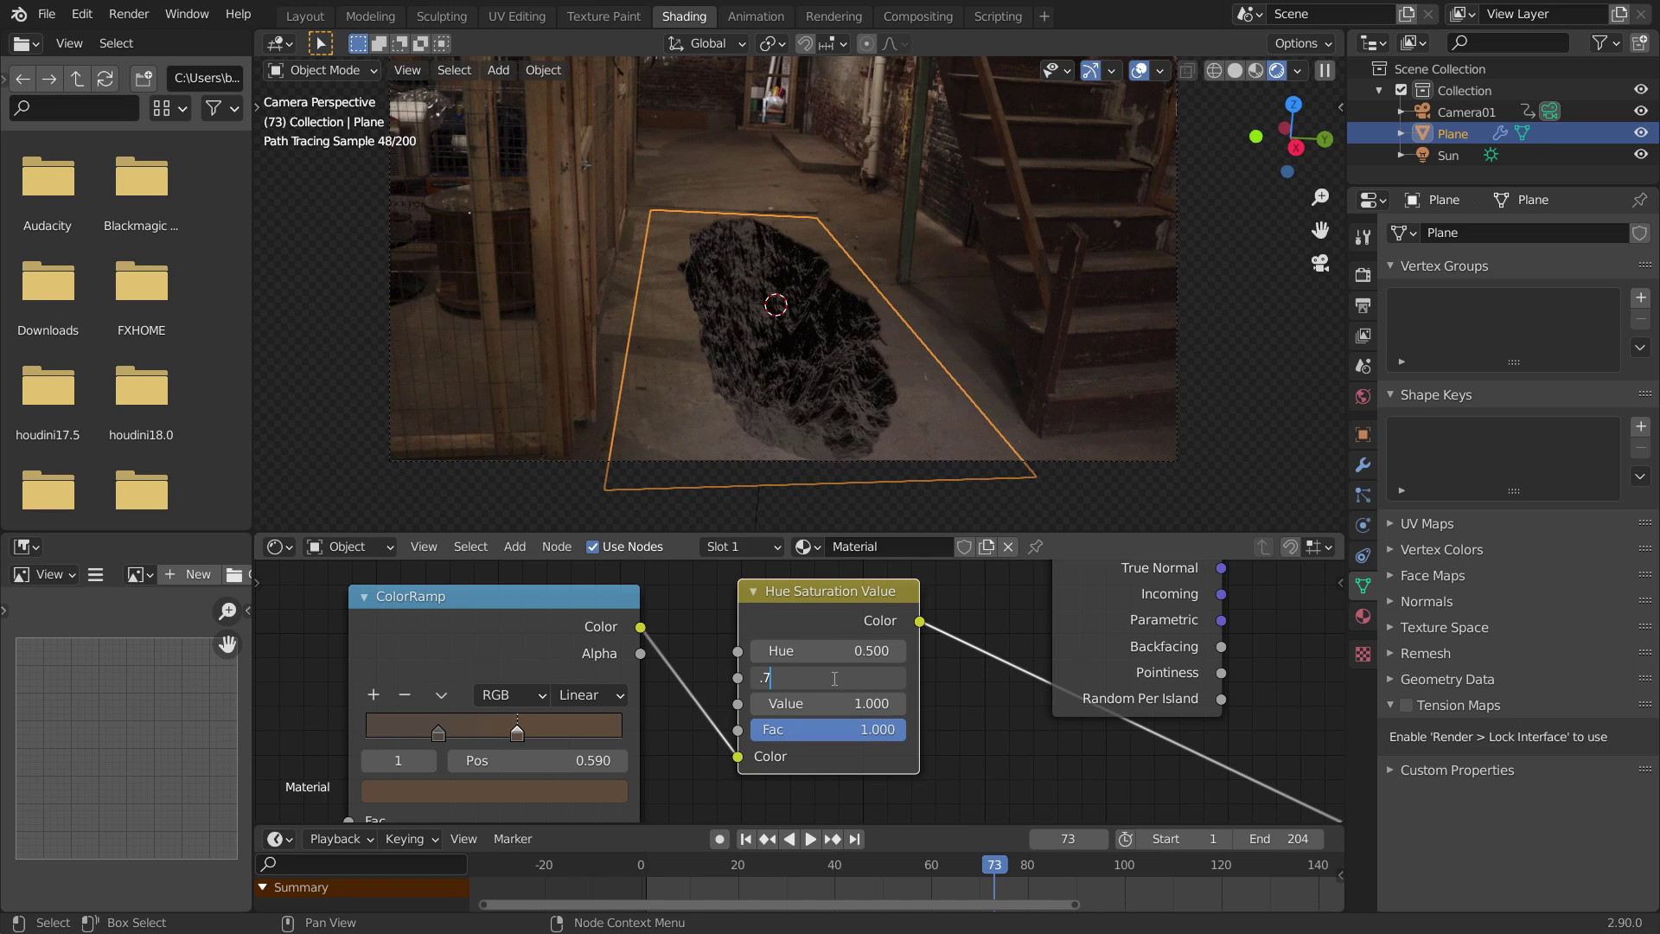
key(Return)
text(65)
key(Return)
drag(911, 865, 969, 844)
click(867, 340)
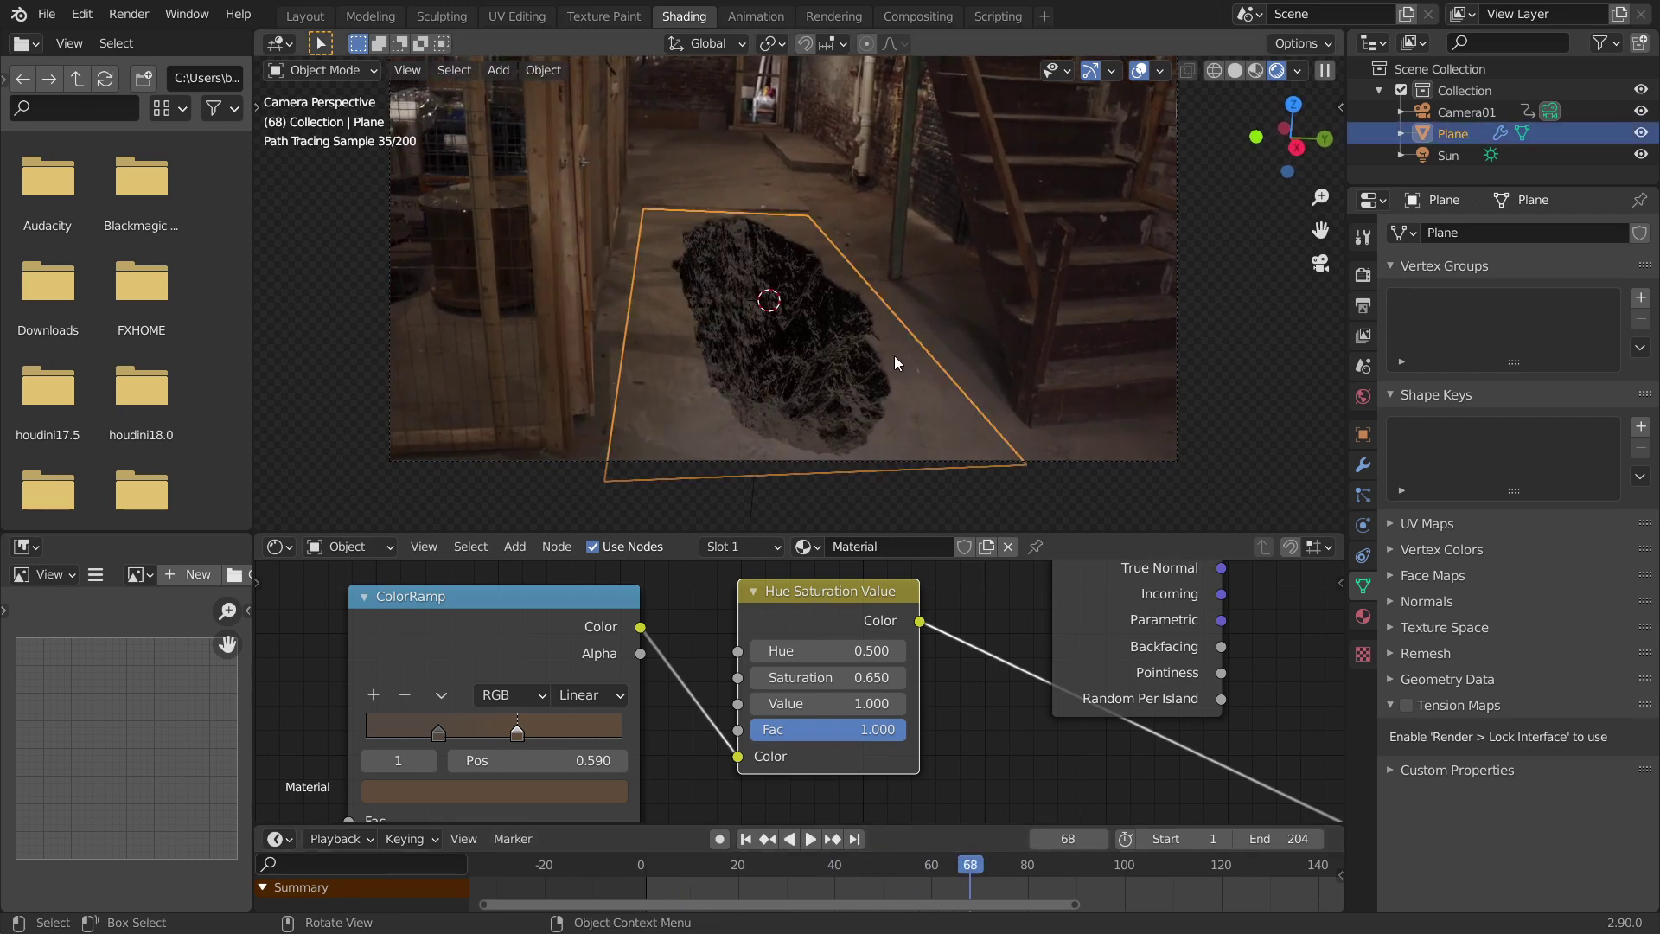
Set the Displacement node's Scale to -5 and check the deeper ravine through the camera at frame 45
scroll(848, 377, down, 2)
middle_drag(1012, 808, 287, 626)
scroll(594, 640, down, 3)
middle_drag(835, 321, 884, 285)
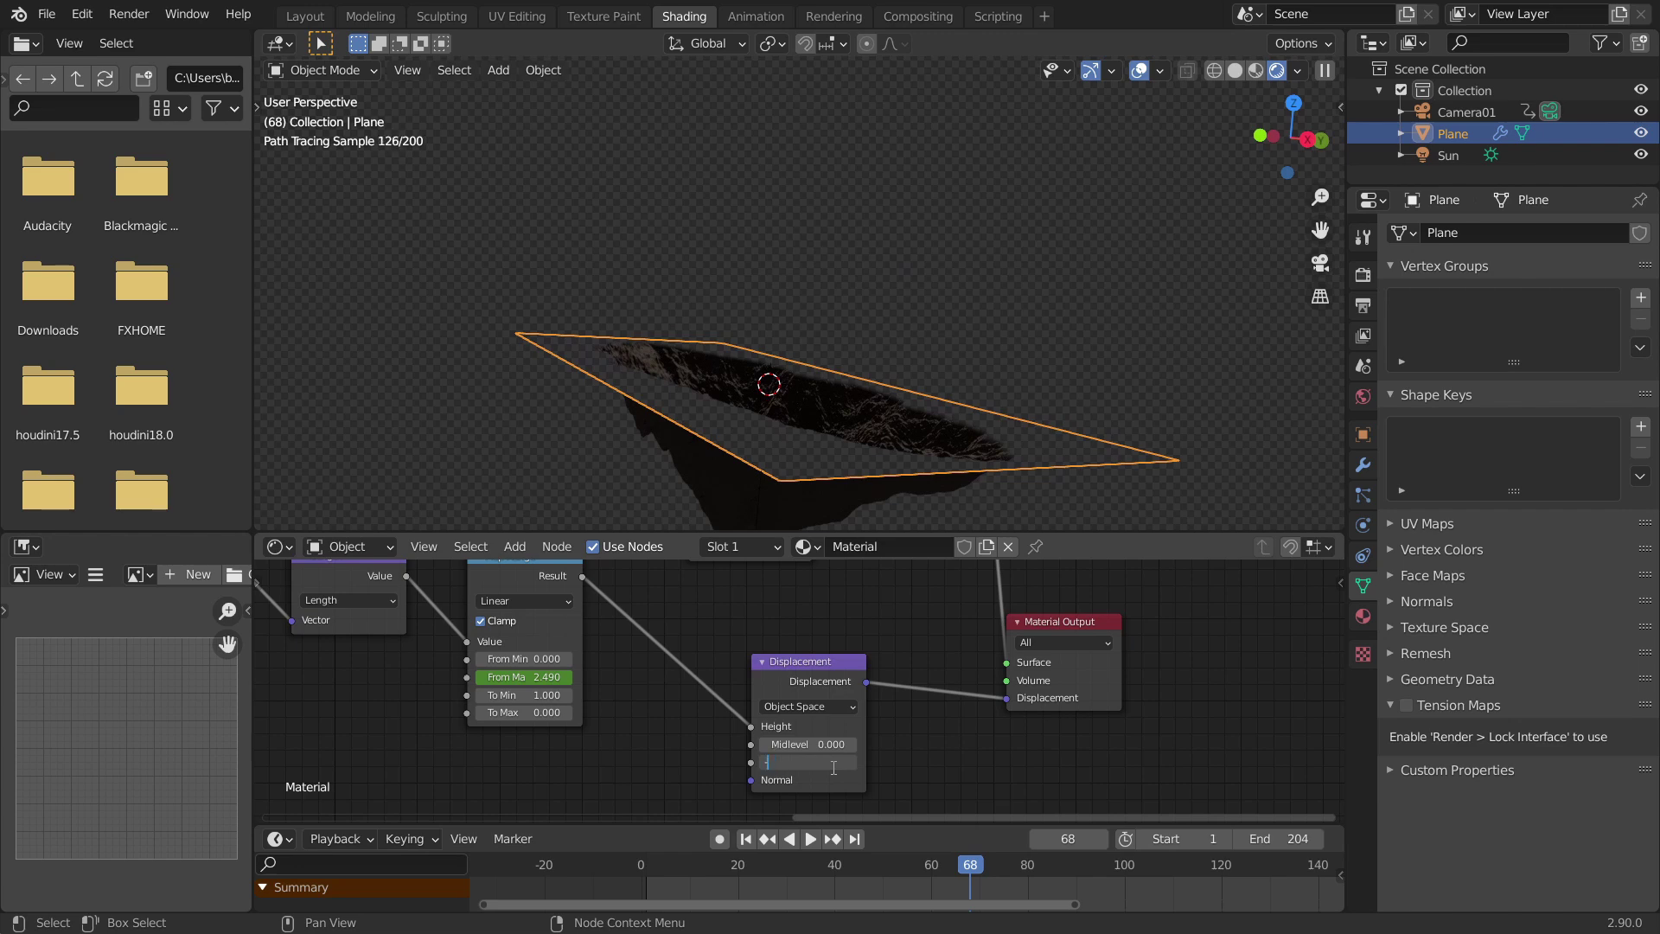
text(-5)
key(Return)
click(1321, 263)
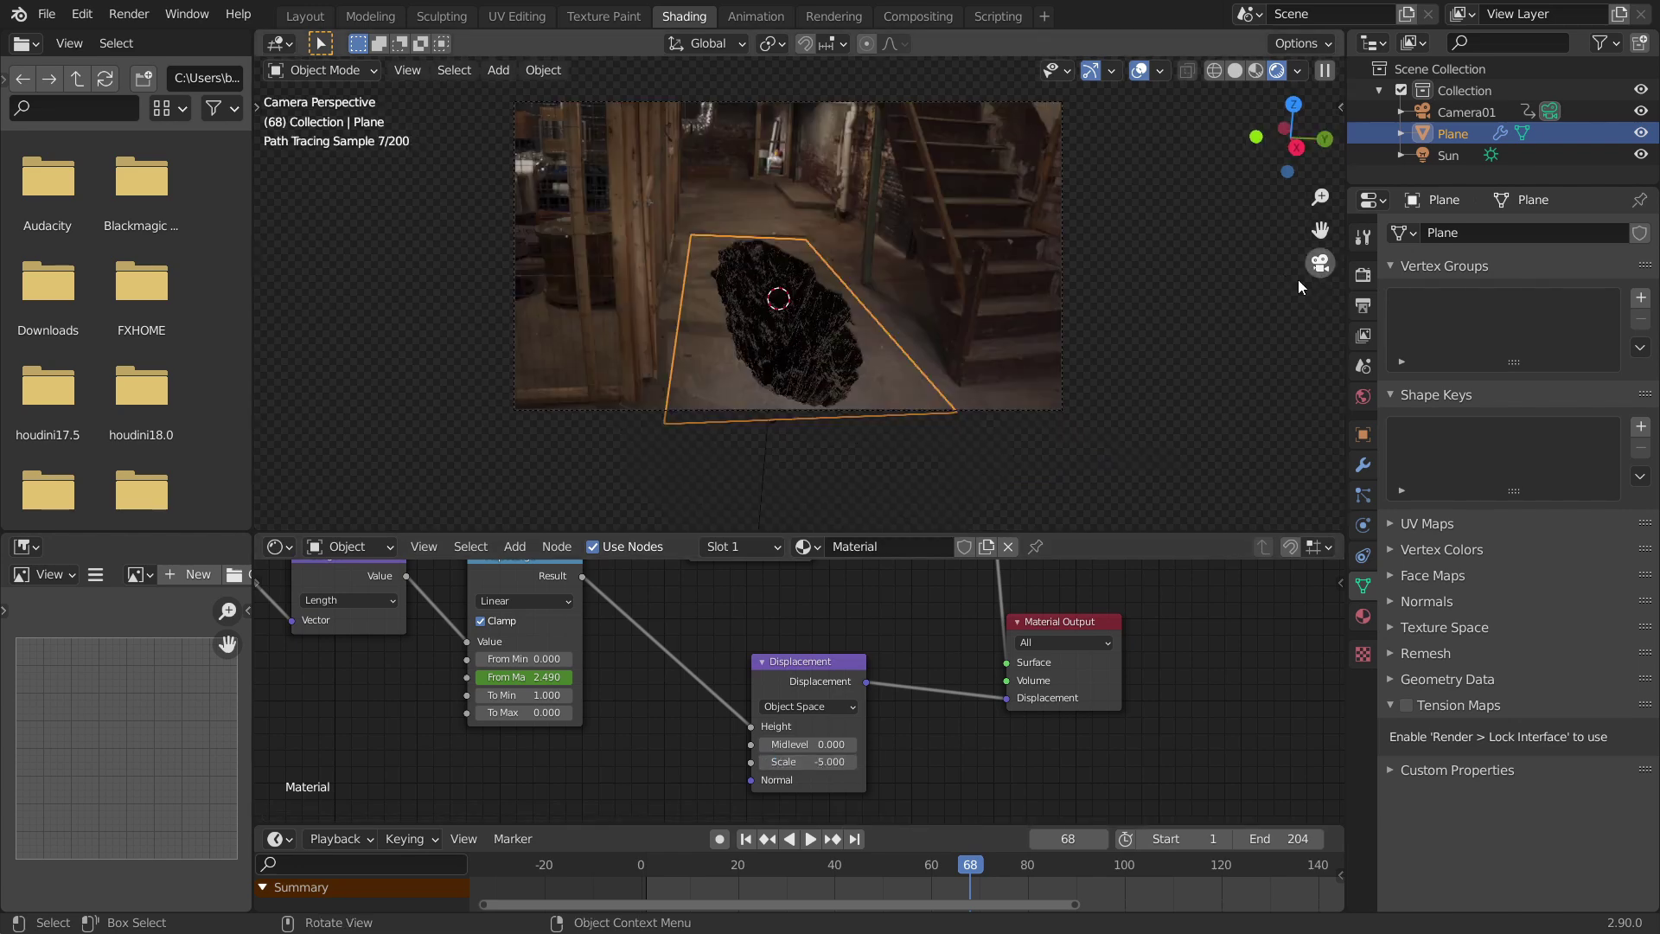
key(space)
drag(1015, 869, 859, 823)
key(space)
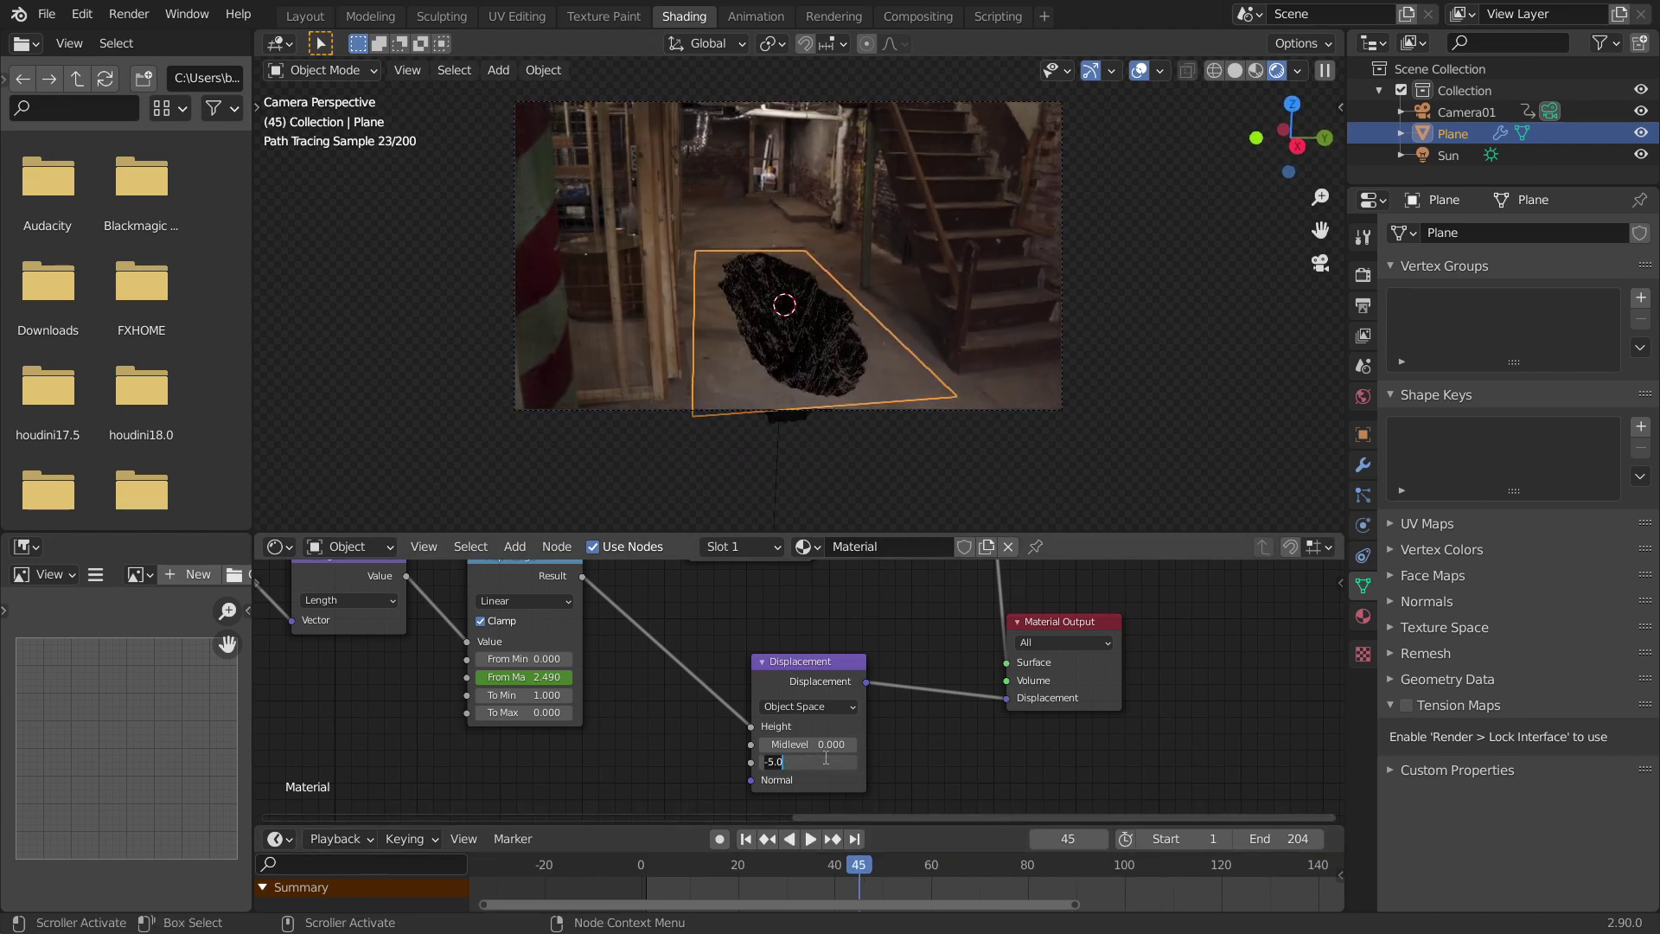
Try a Displacement Scale of -10 and undo the change
text(-10)
key(Return)
key(ctrl+z)
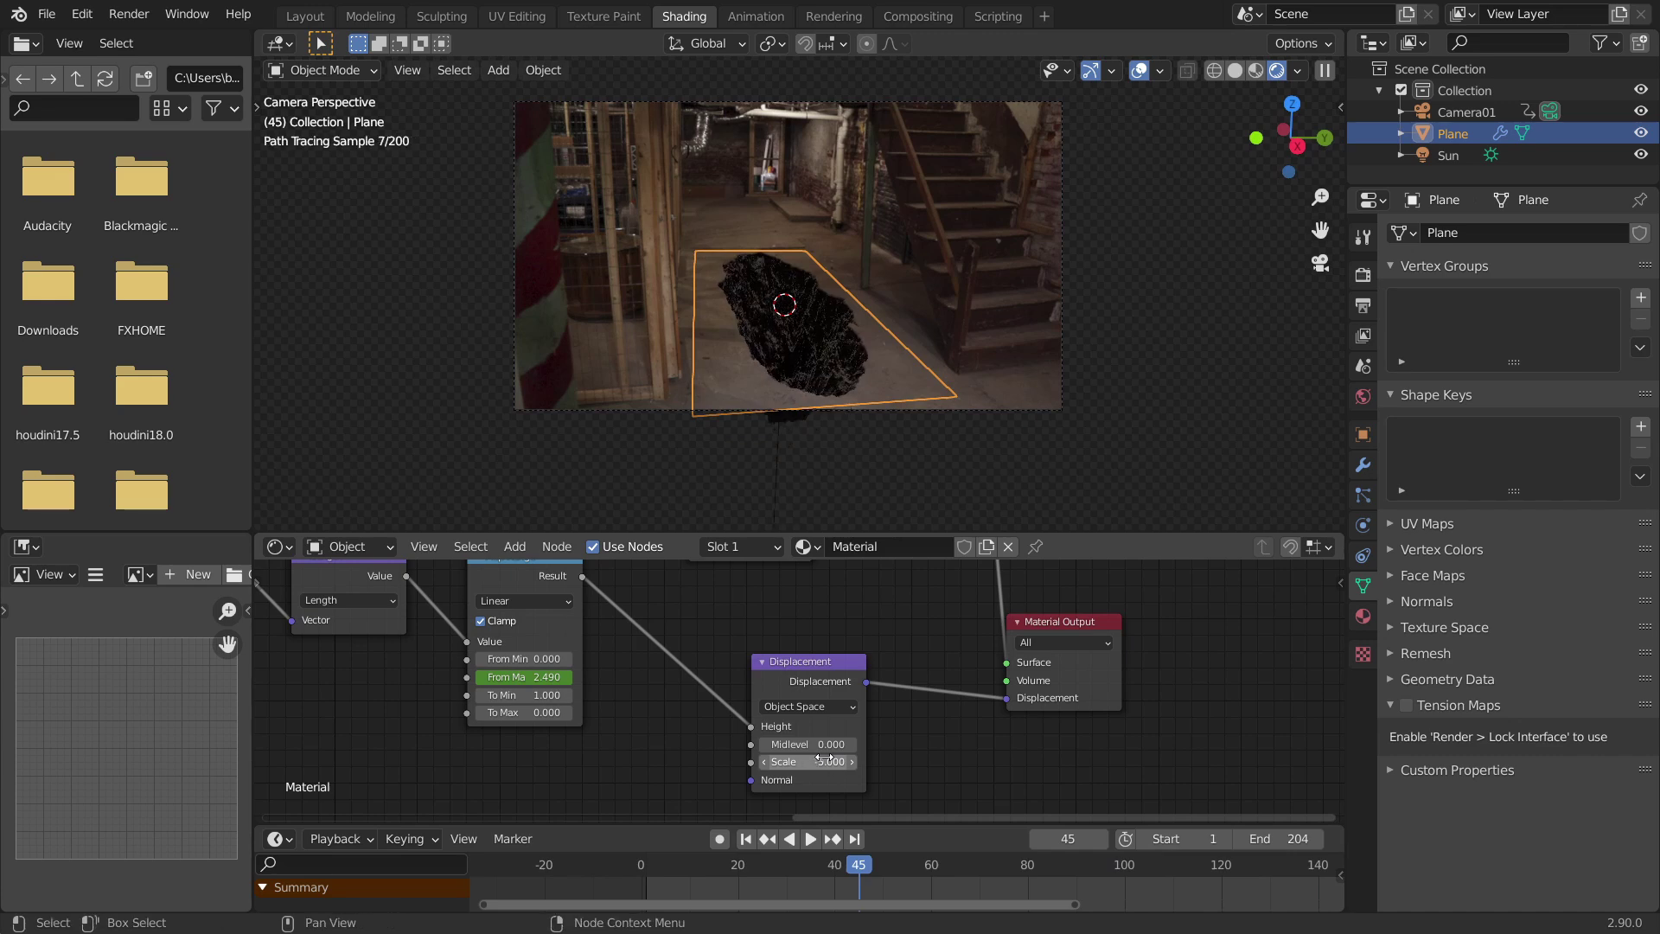
Save the file with the current ravine material
middle_drag(440, 640, 1167, 592)
scroll(744, 627, down, 6)
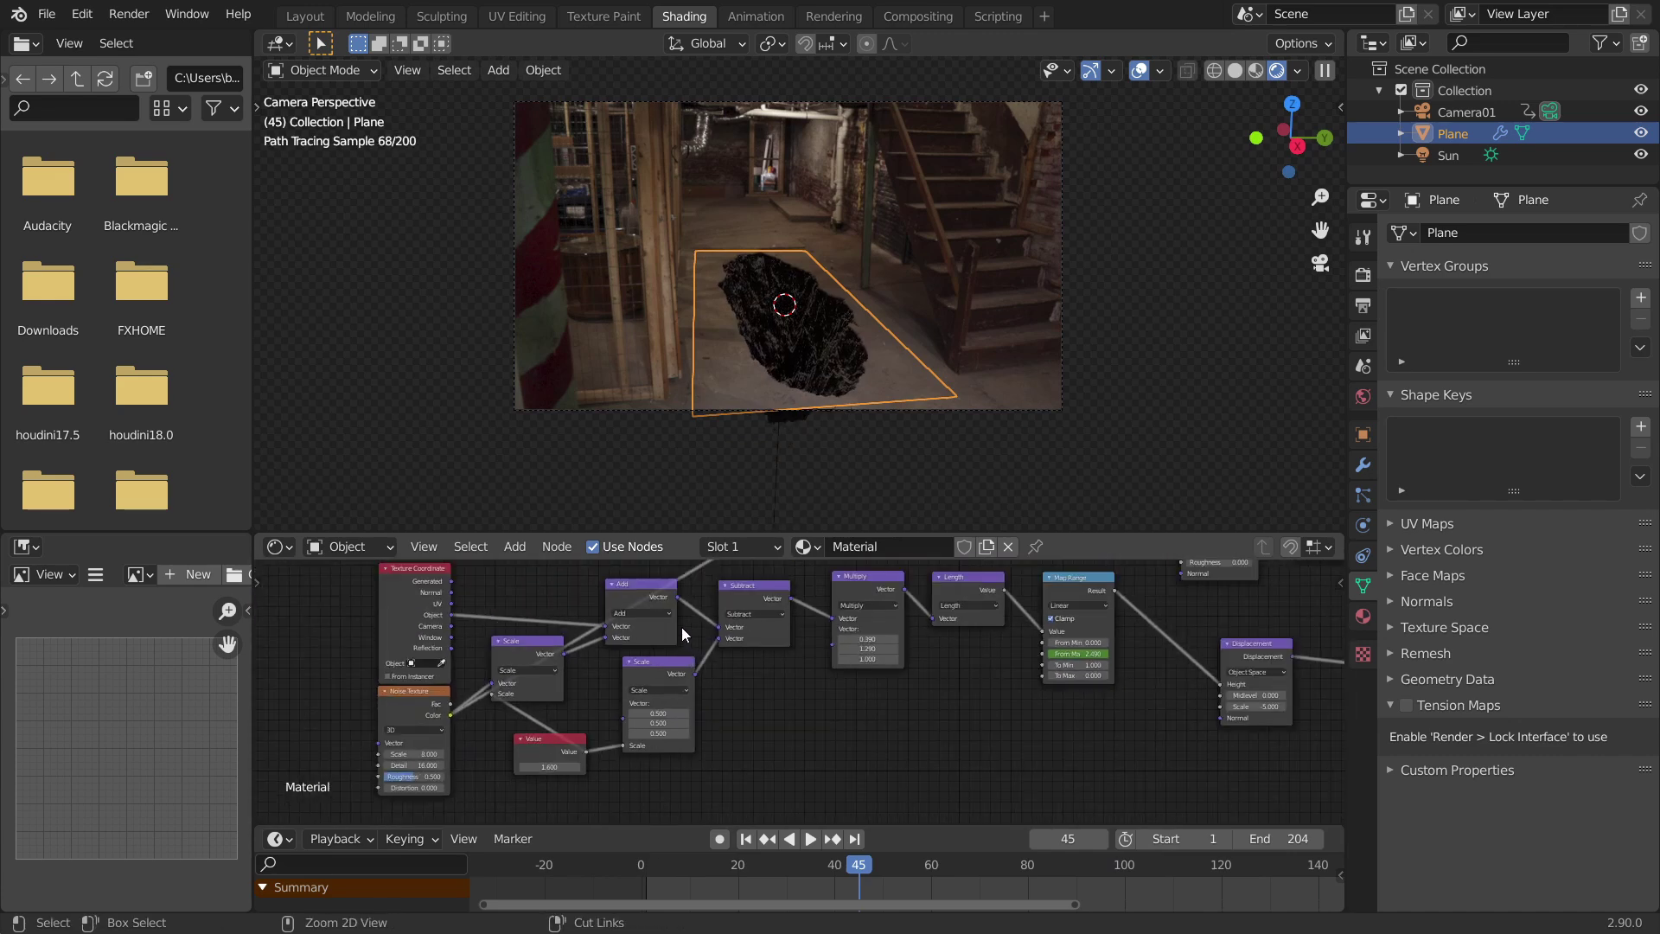
key(ctrl+s)
Set the From Min of the Map Range node feeding the displacement to 0.25
middle_drag(681, 627, 529, 742)
scroll(802, 645, up, 1)
middle_drag(714, 652, 506, 600)
scroll(709, 692, up, 11)
middle_drag(719, 712, 781, 679)
drag(765, 702, 726, 705)
scroll(852, 294, up, 5)
click(769, 706)
text(0.39)
text(5)
key(Return)
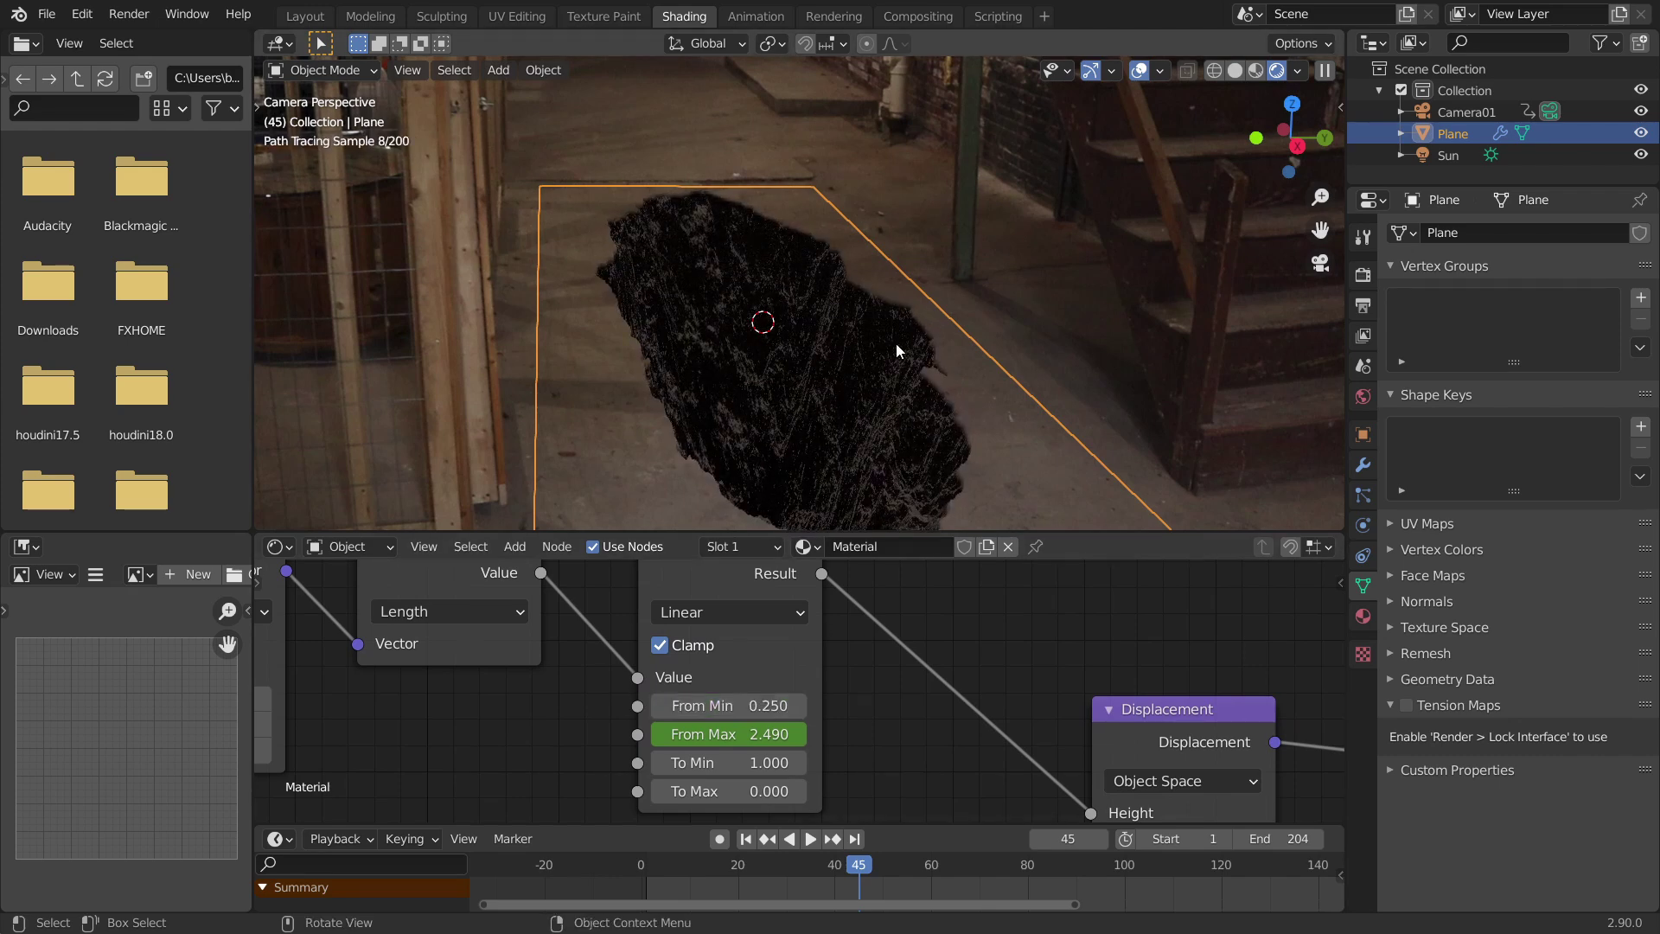
Frame the camera view, deselect the plane, play the ravine opening animation, and go to frame 35
key(Home)
click(1053, 396)
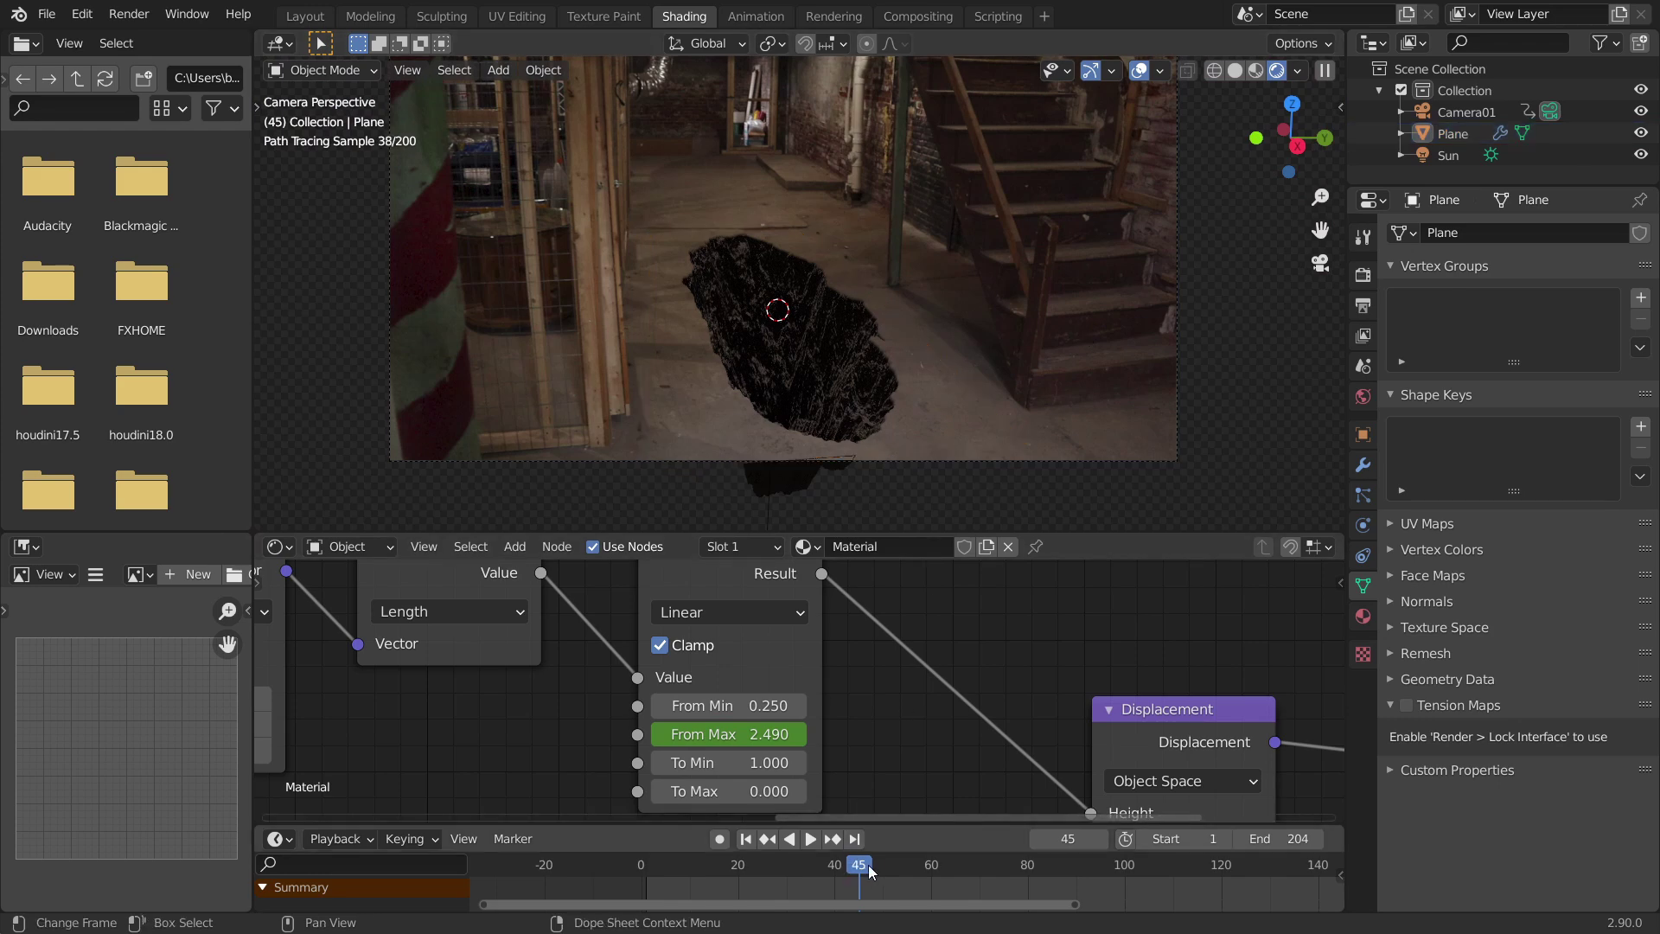
key(space)
click(800, 839)
click(810, 864)
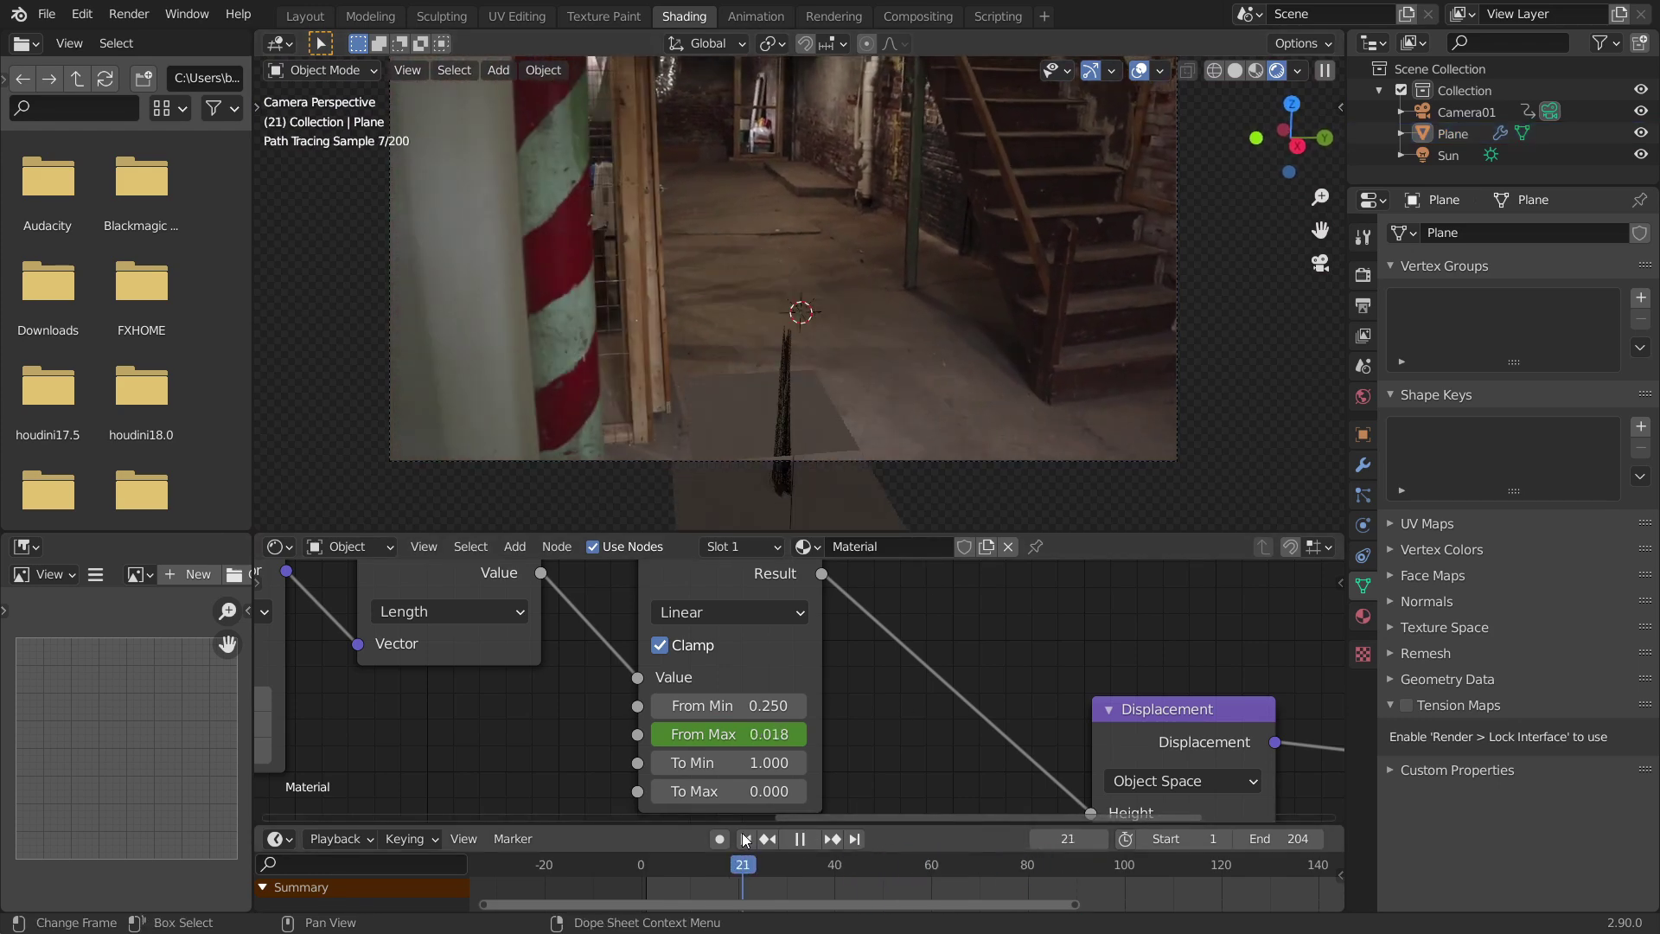
Move the plane's near edge along X toward the camera in Edit Mode, extending the plane below the frame
middle_drag(825, 445, 773, 347)
click(773, 359)
key(Tab)
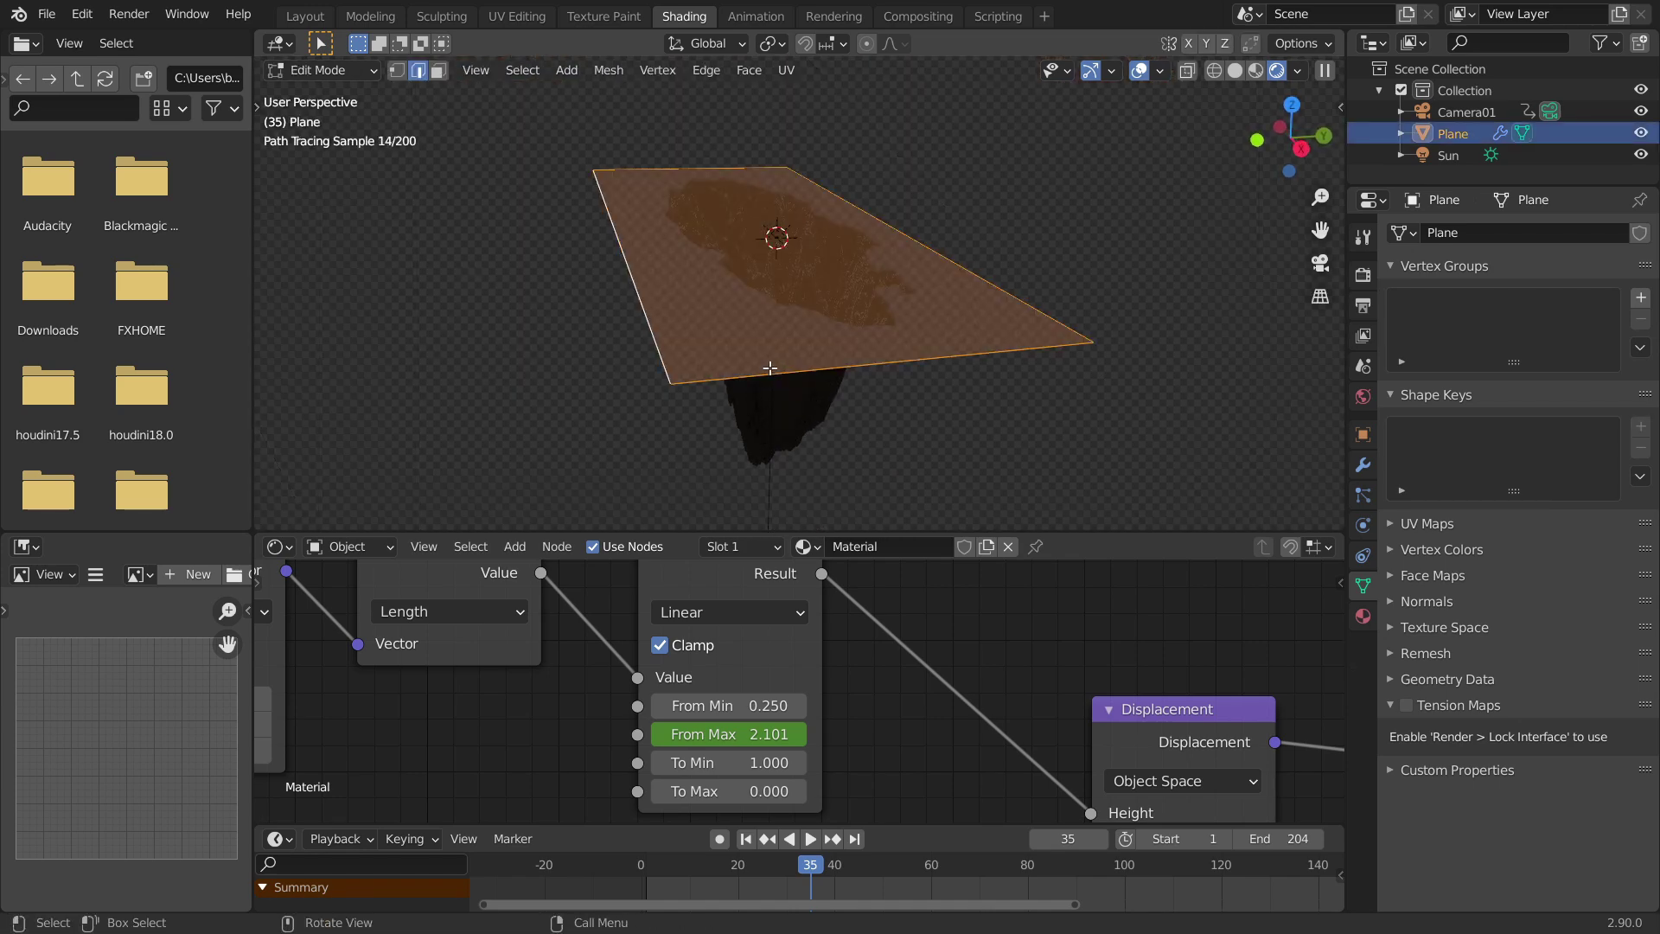
click(772, 379)
click(1329, 268)
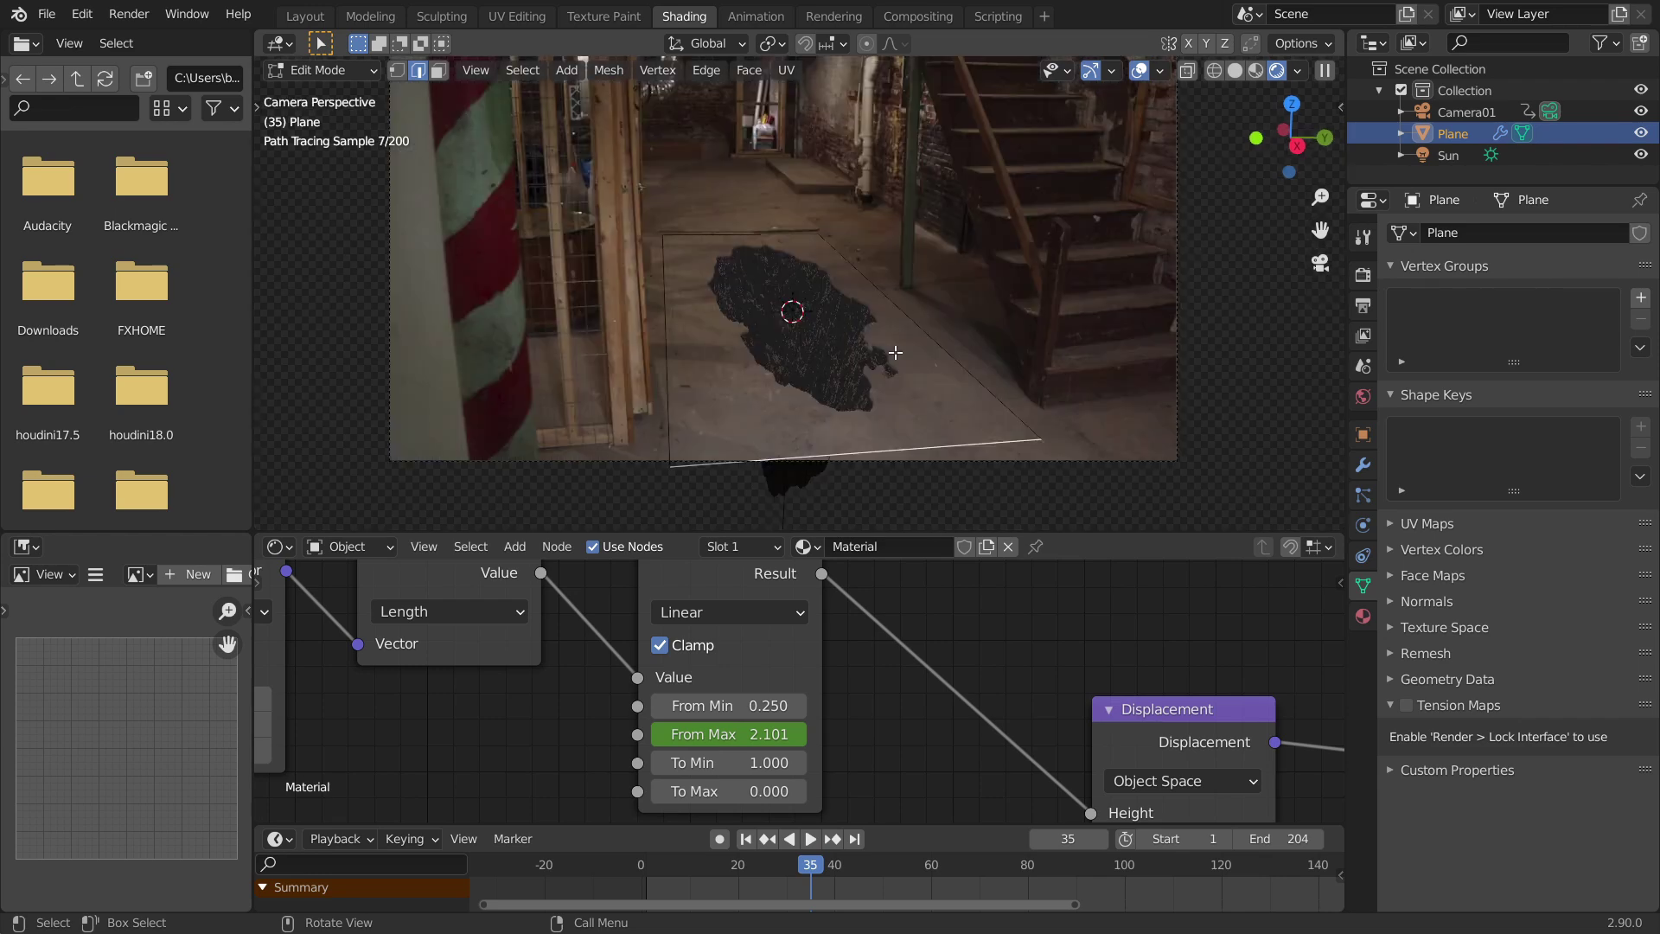
key(g)
key(x)
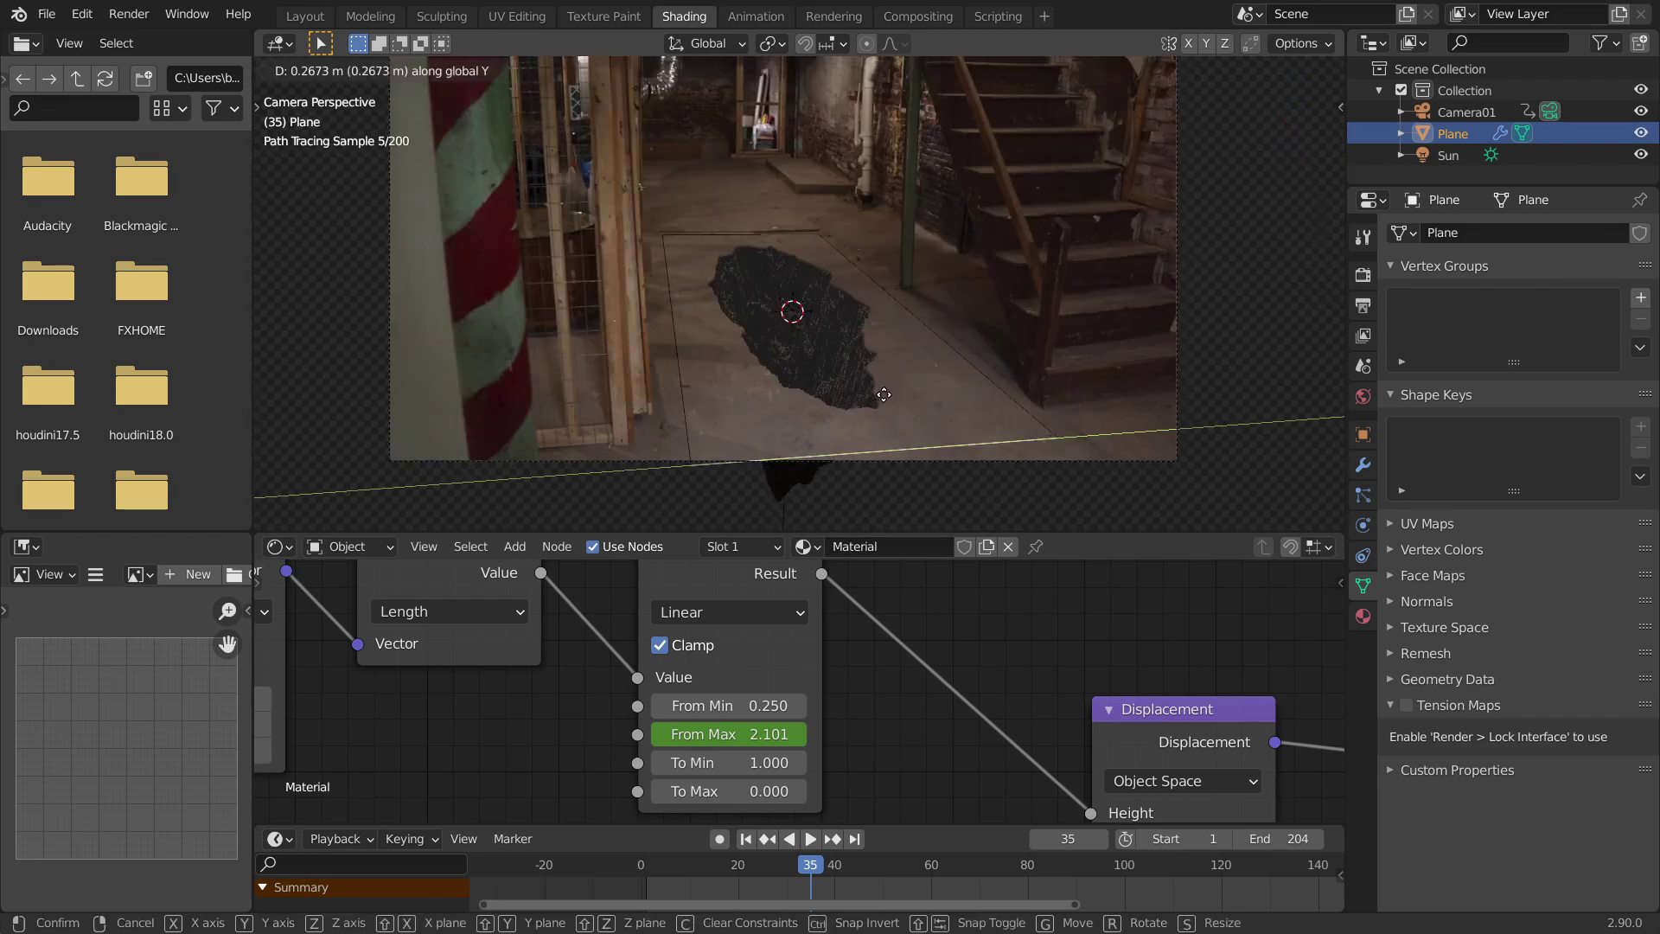
click(883, 395)
key(Tab)
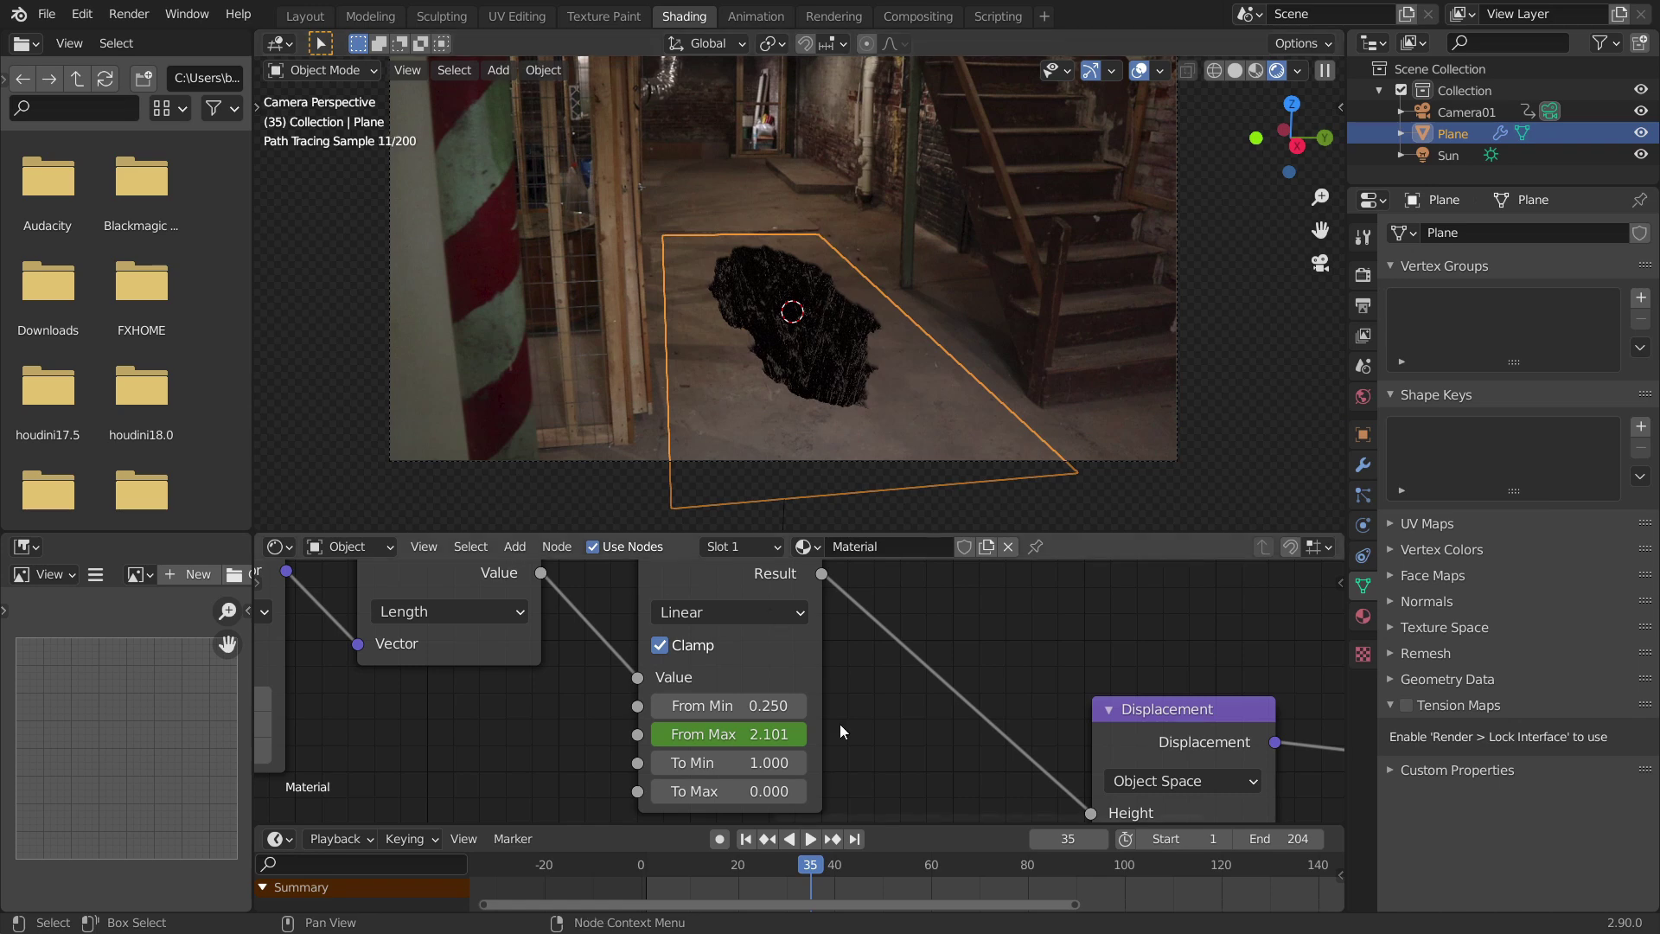
Play the ravine opening from the first frame, scrub to frame 120, and deselect the plane
click(747, 839)
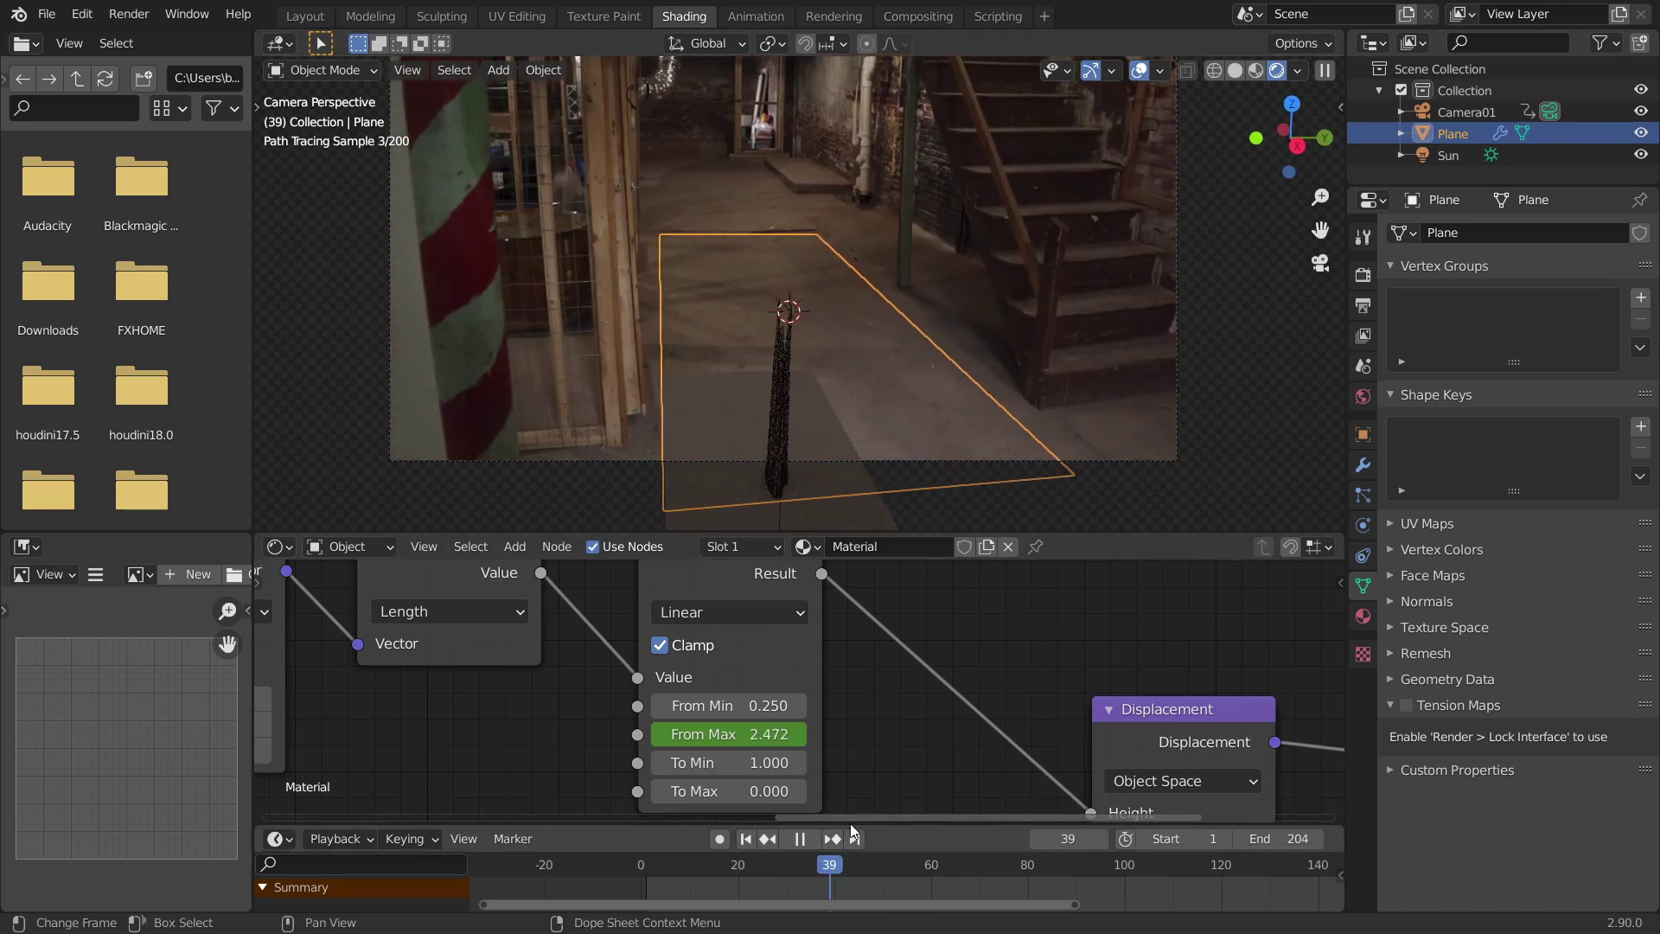
key(space)
click(807, 863)
drag(809, 860, 1221, 854)
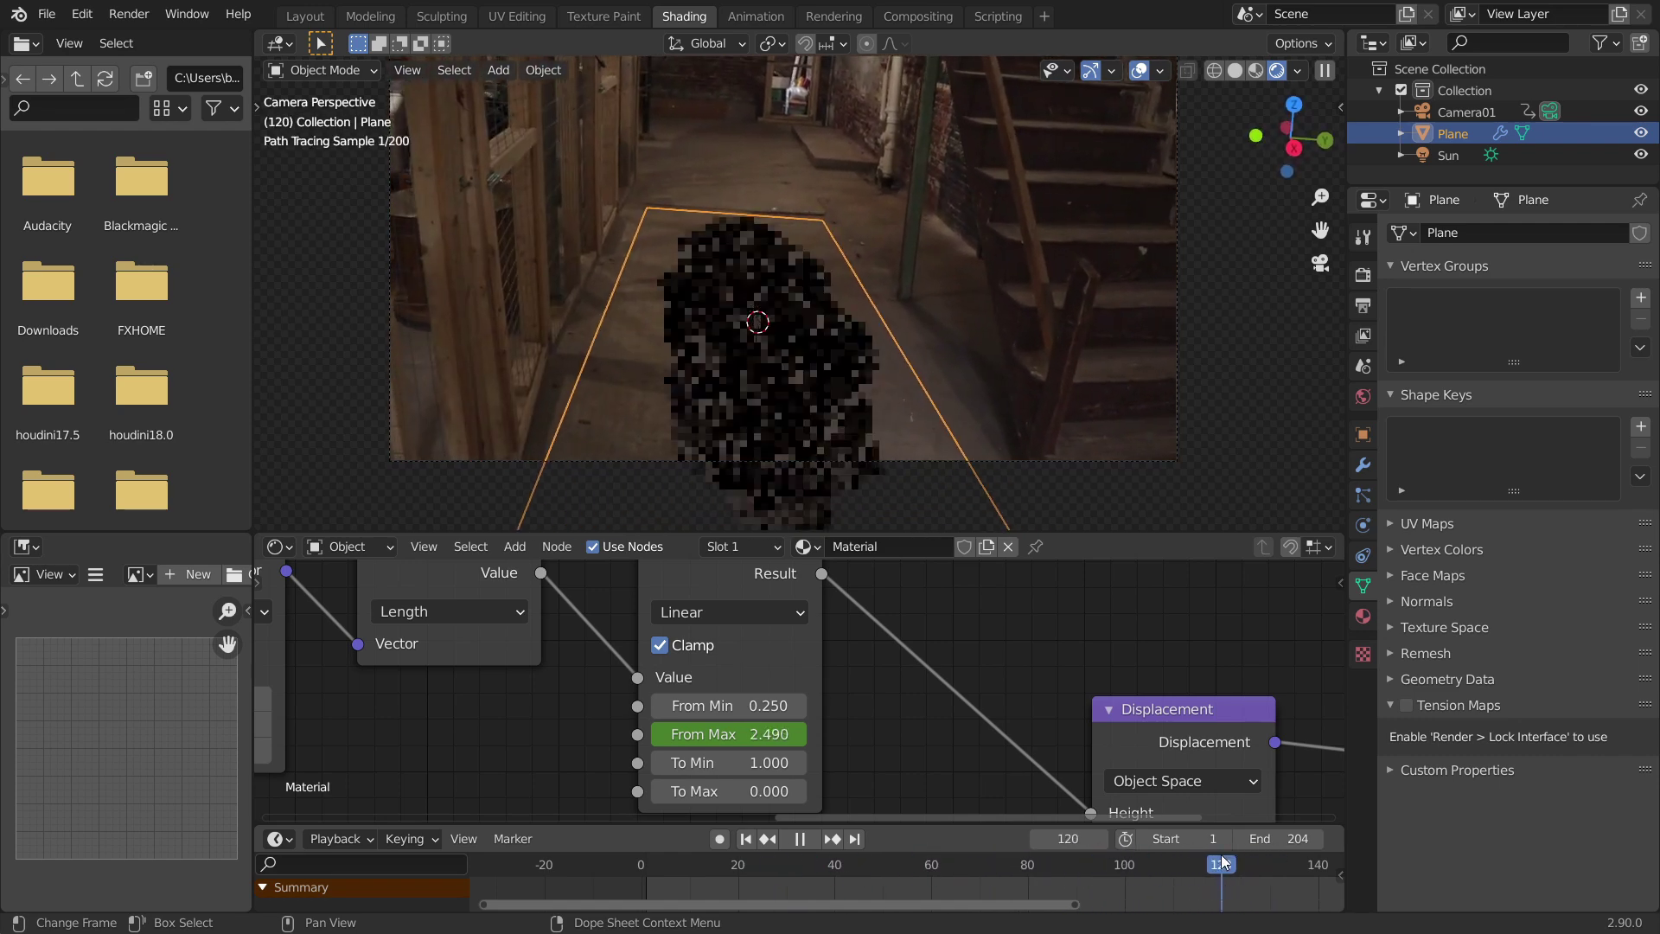
click(977, 299)
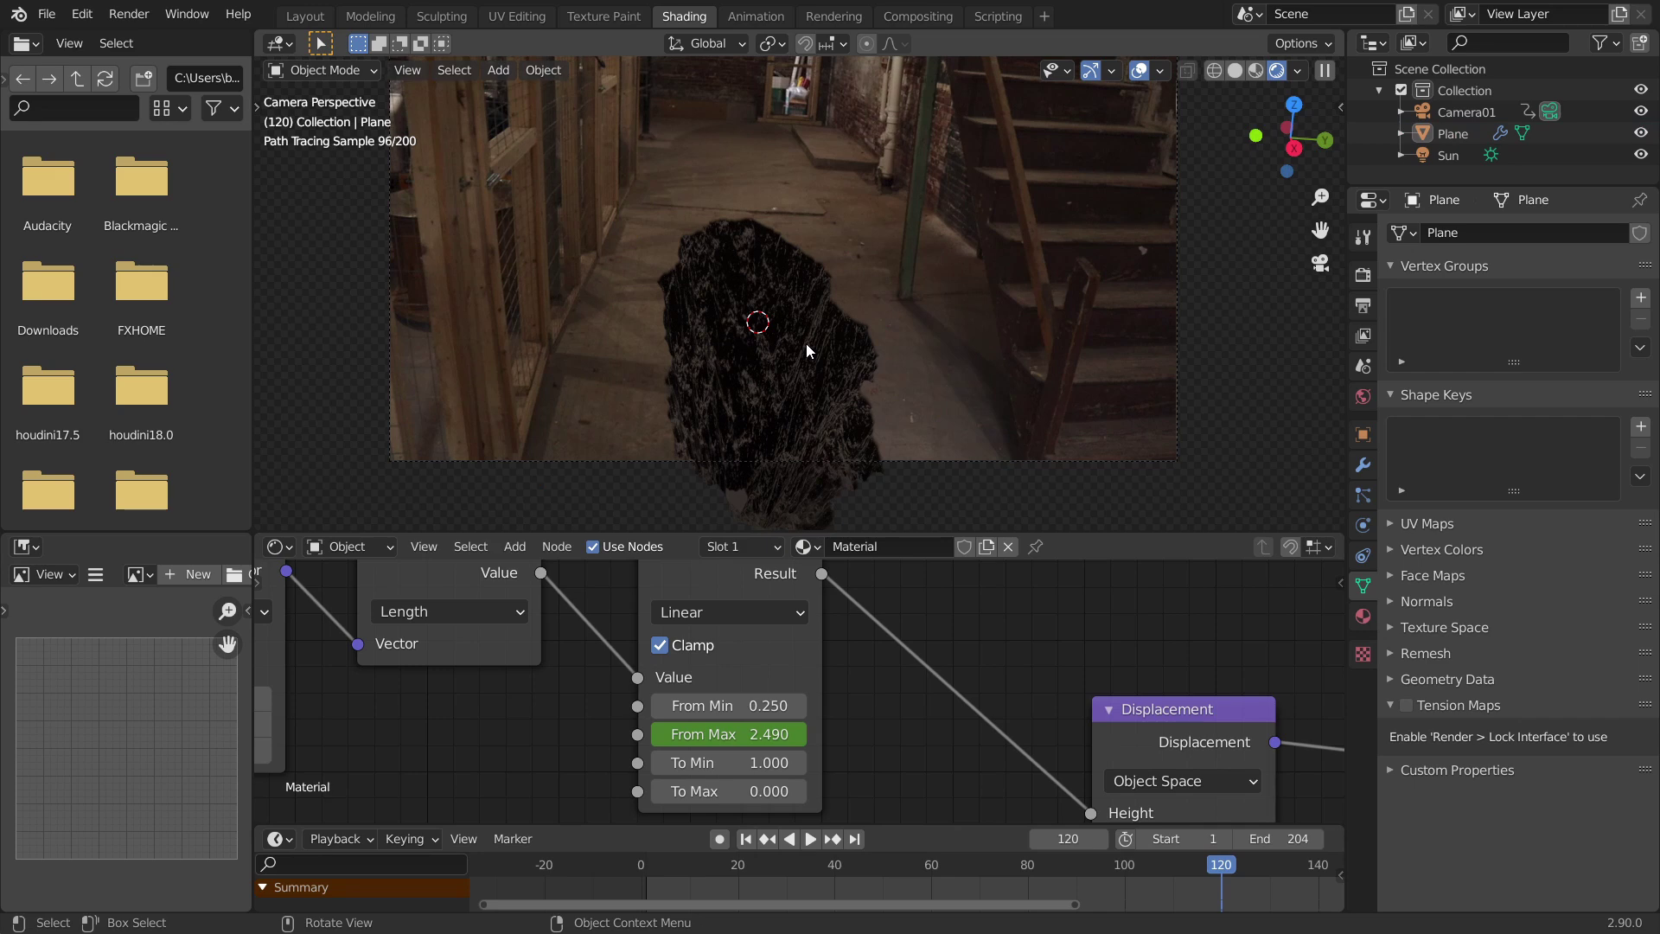
Hide the viewport overlays to isolate the rendered ravine from the background footage
shift+middle_drag(724, 259, 713, 300)
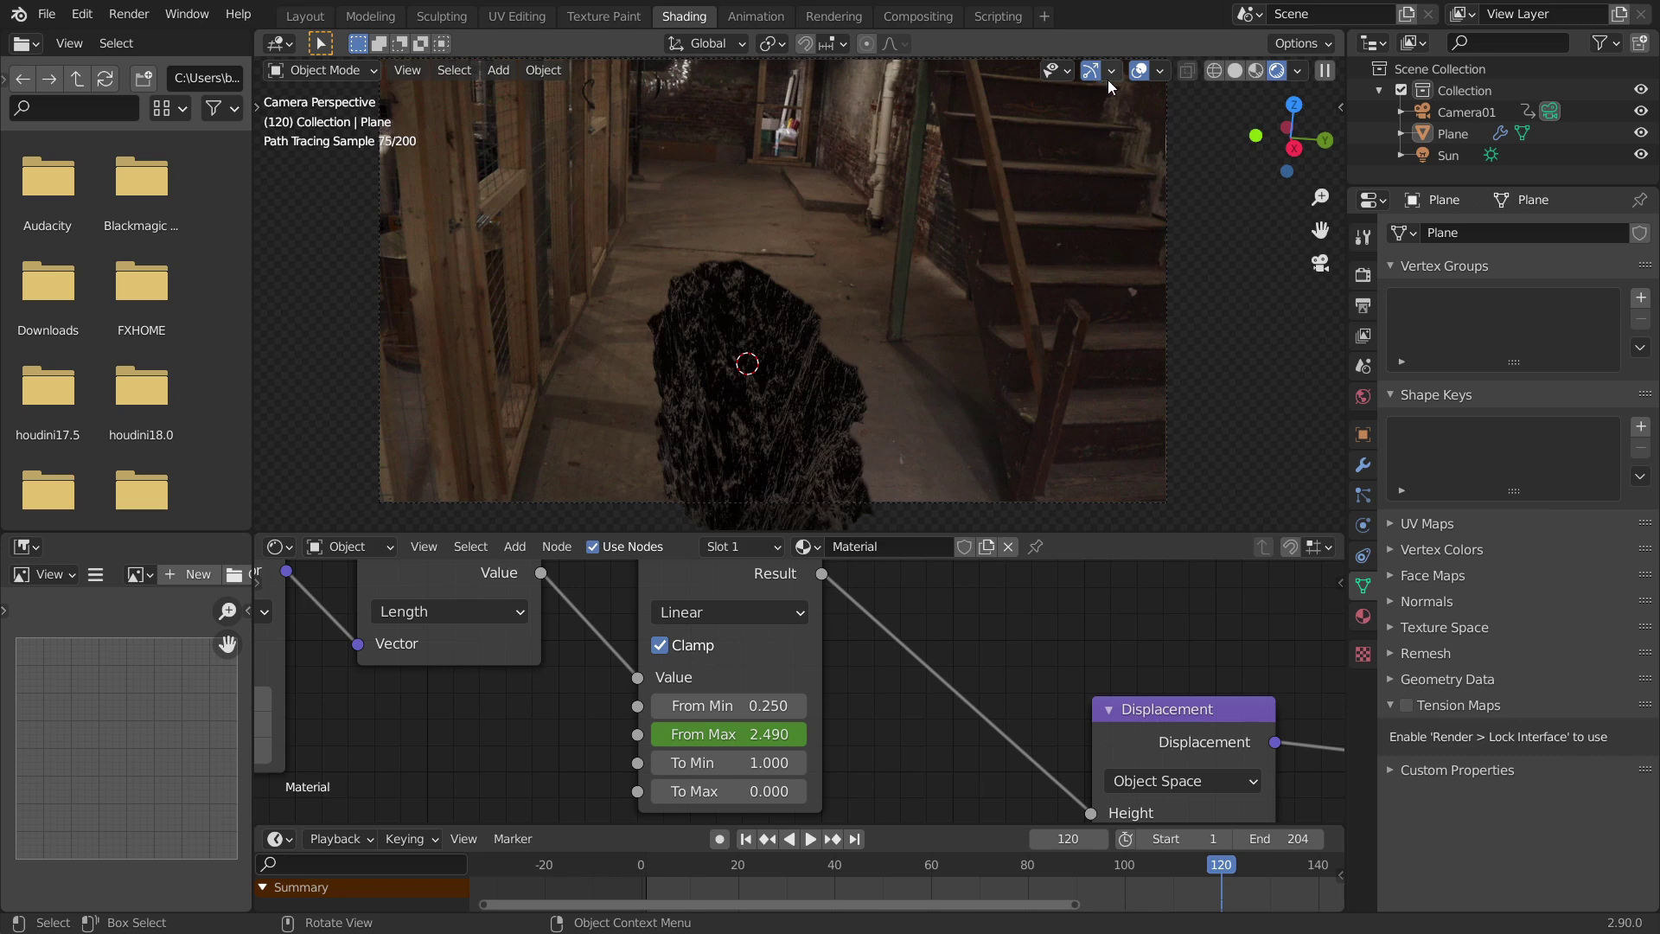
click(1139, 71)
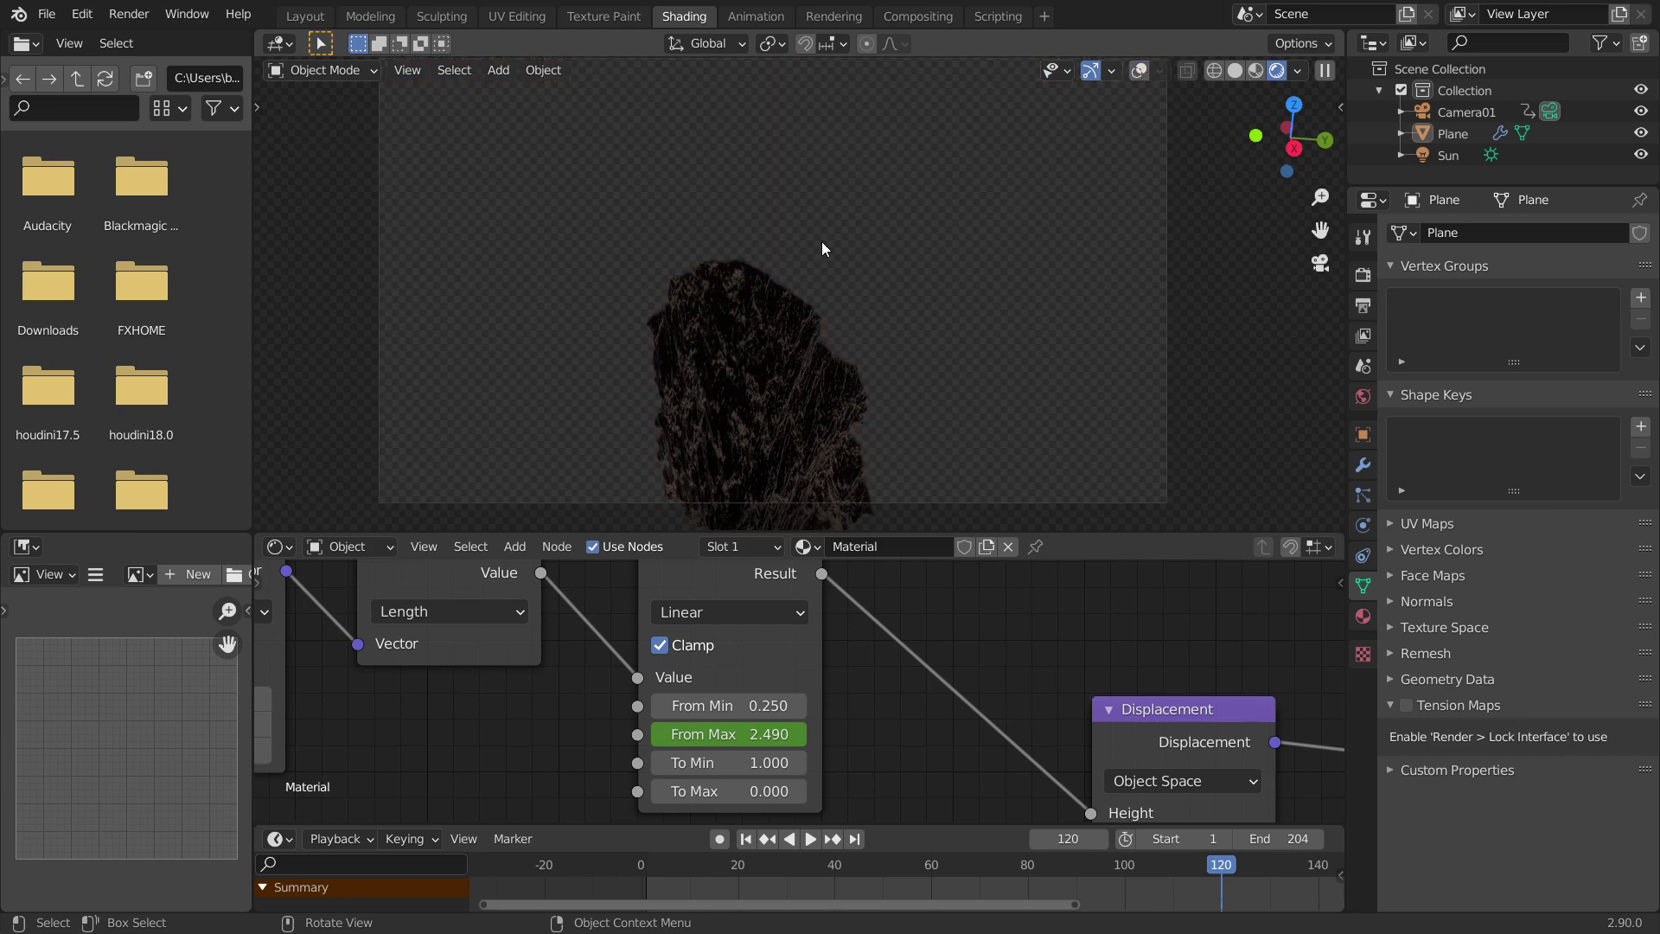
mouse_move(874, 245)
shift+middle_down()
mouse_move(862, 296)
mouse_move(868, 256)
shift+middle_up()
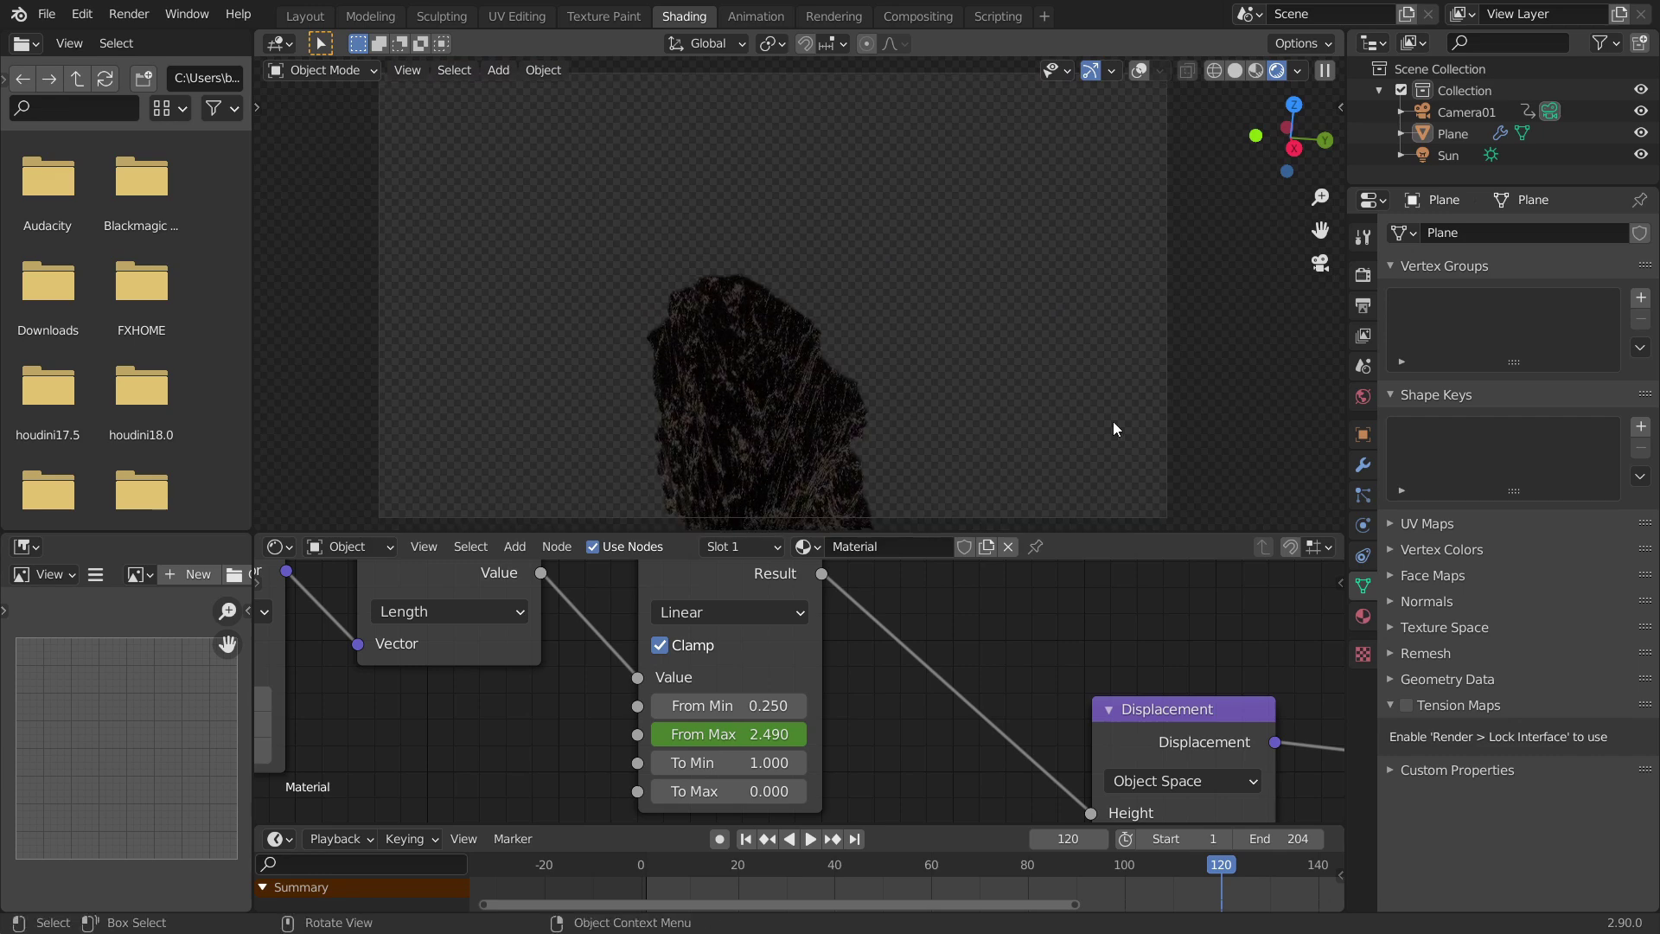
Open the render properties and switch the Film's Transparent option off and back on to compare the background
click(1362, 275)
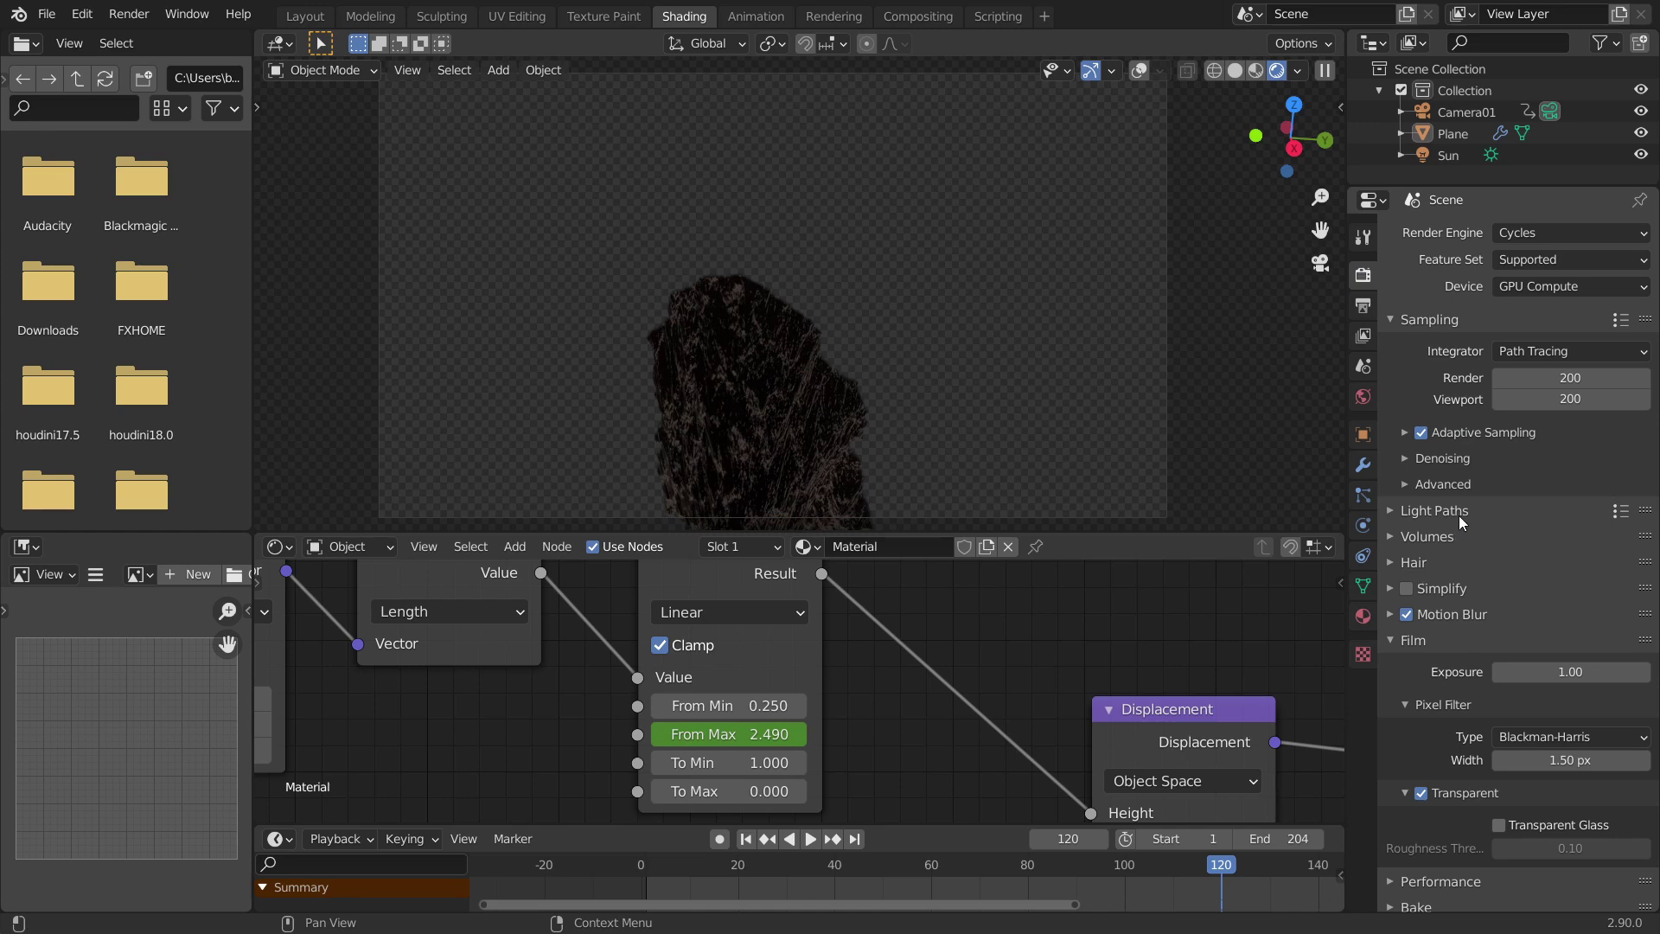
click(1423, 649)
click(1431, 642)
click(1421, 793)
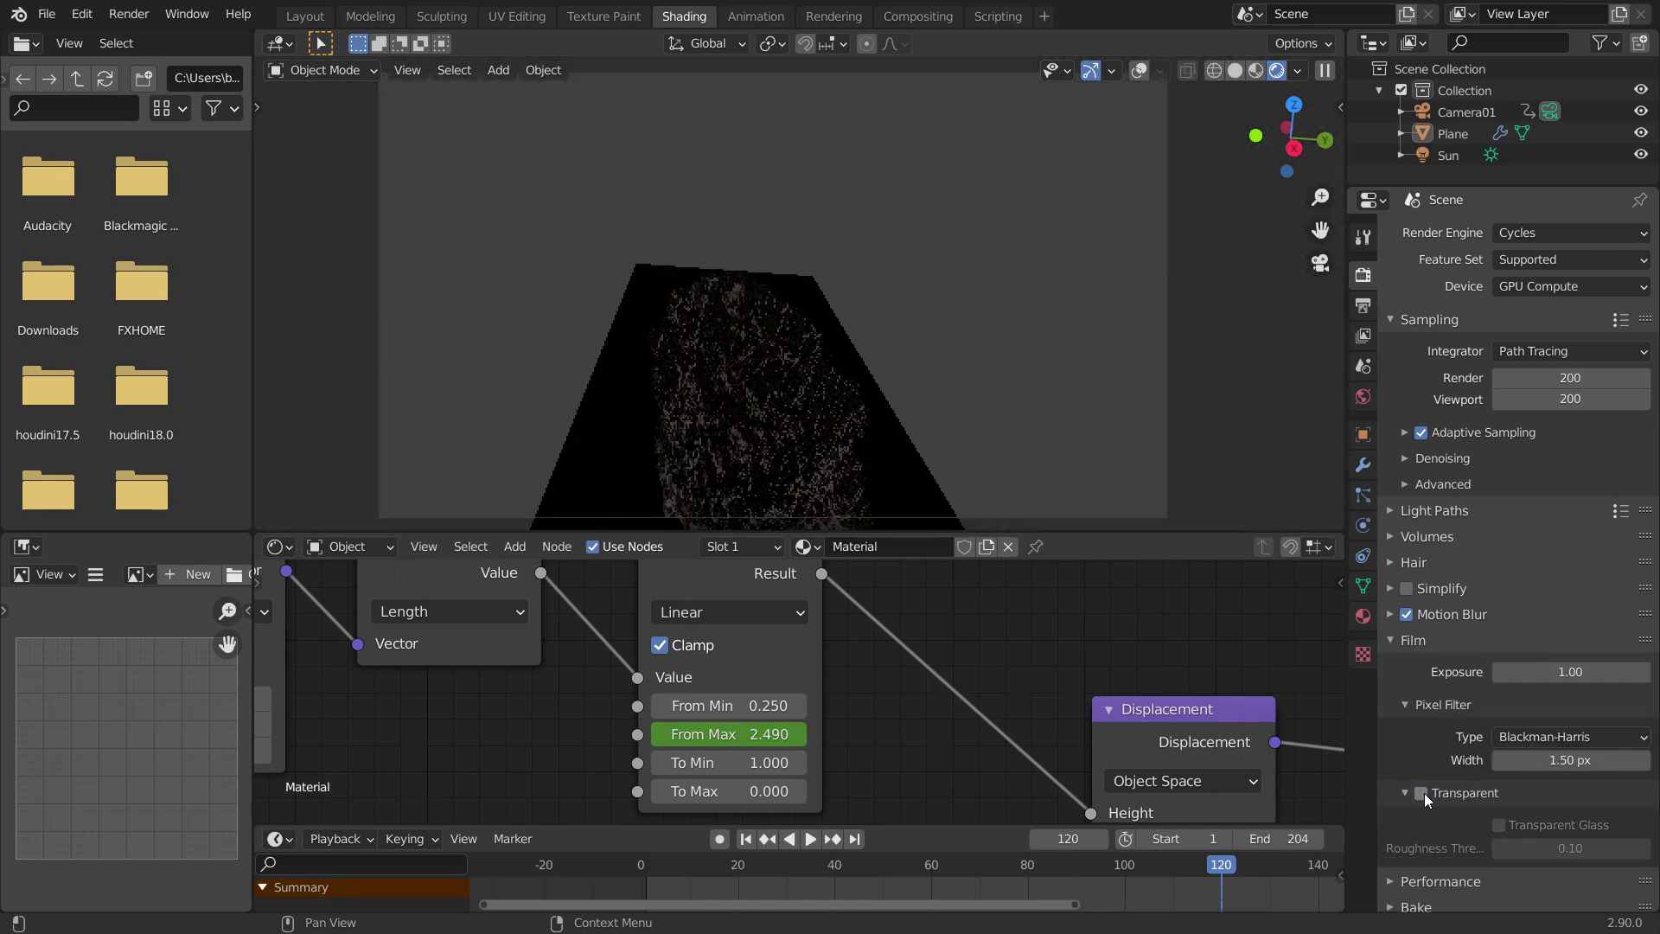
click(1420, 793)
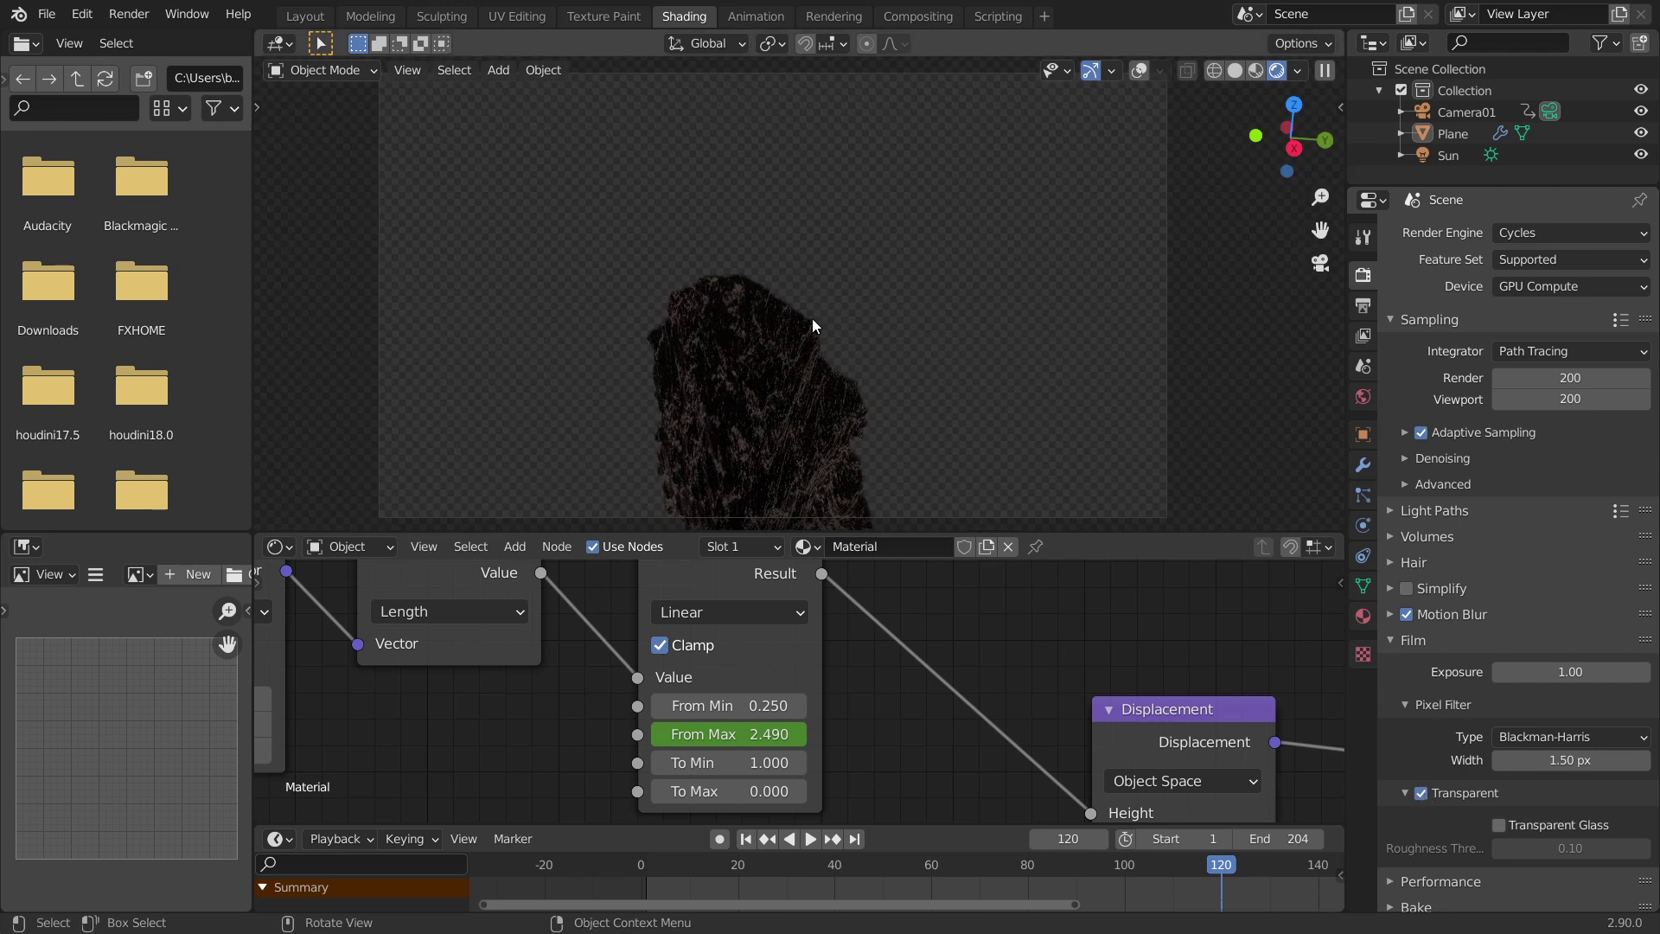
Toggle Motion Blur off and back on, and scrub back through the ravine animation
click(1405, 613)
click(1406, 614)
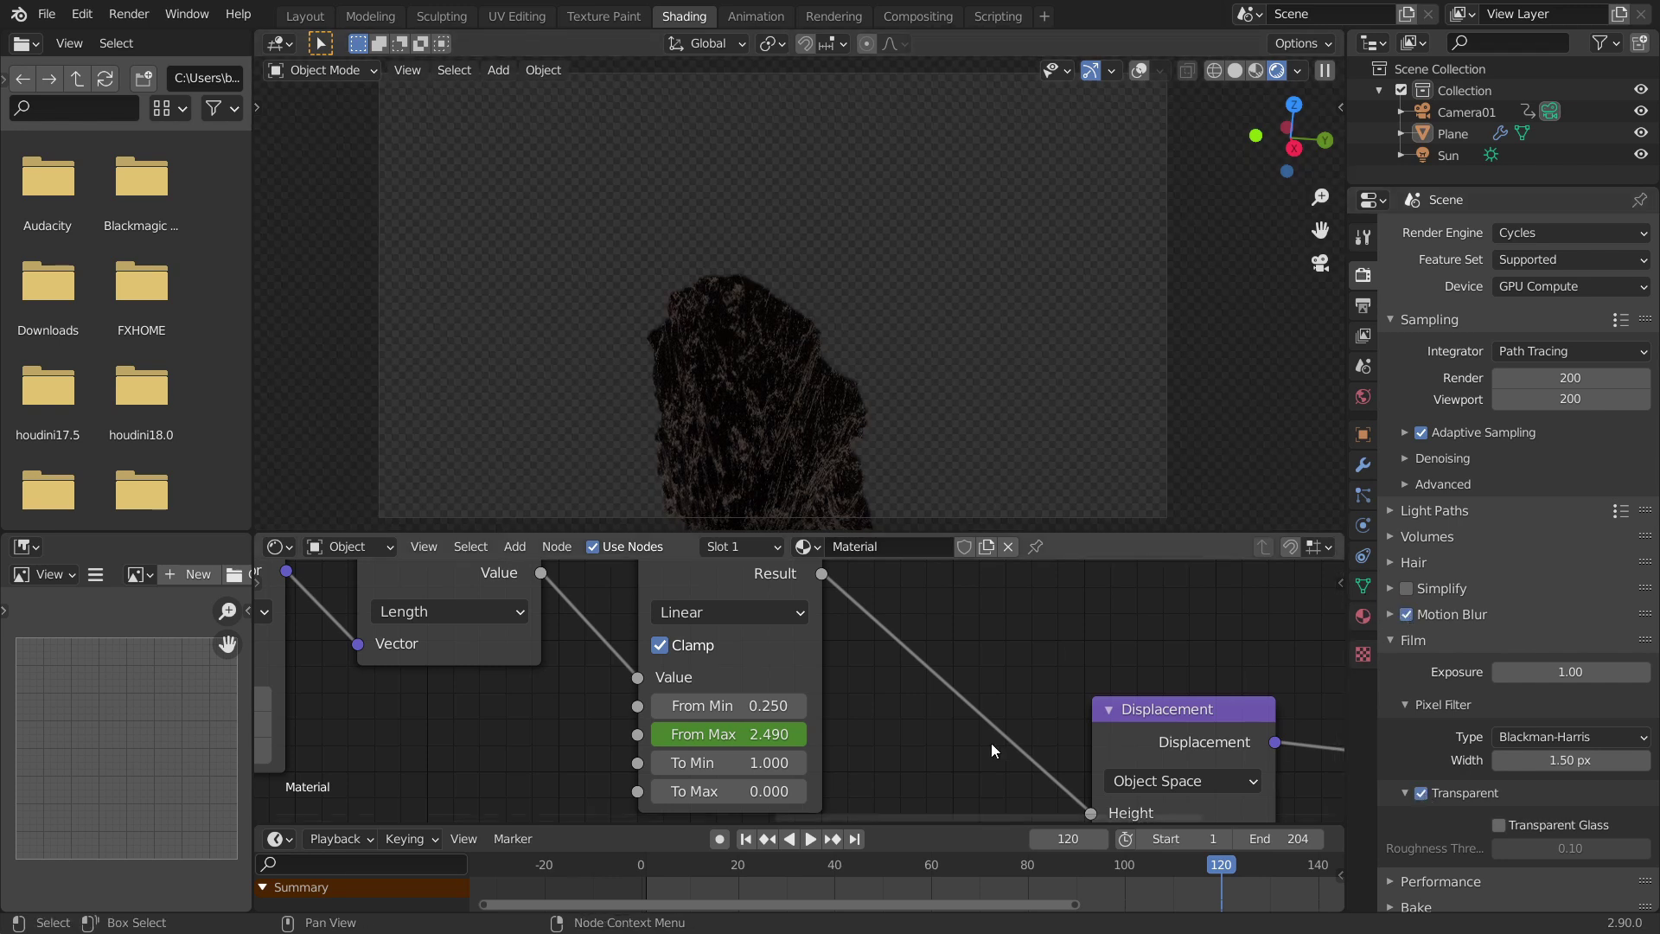
drag(1031, 861, 869, 860)
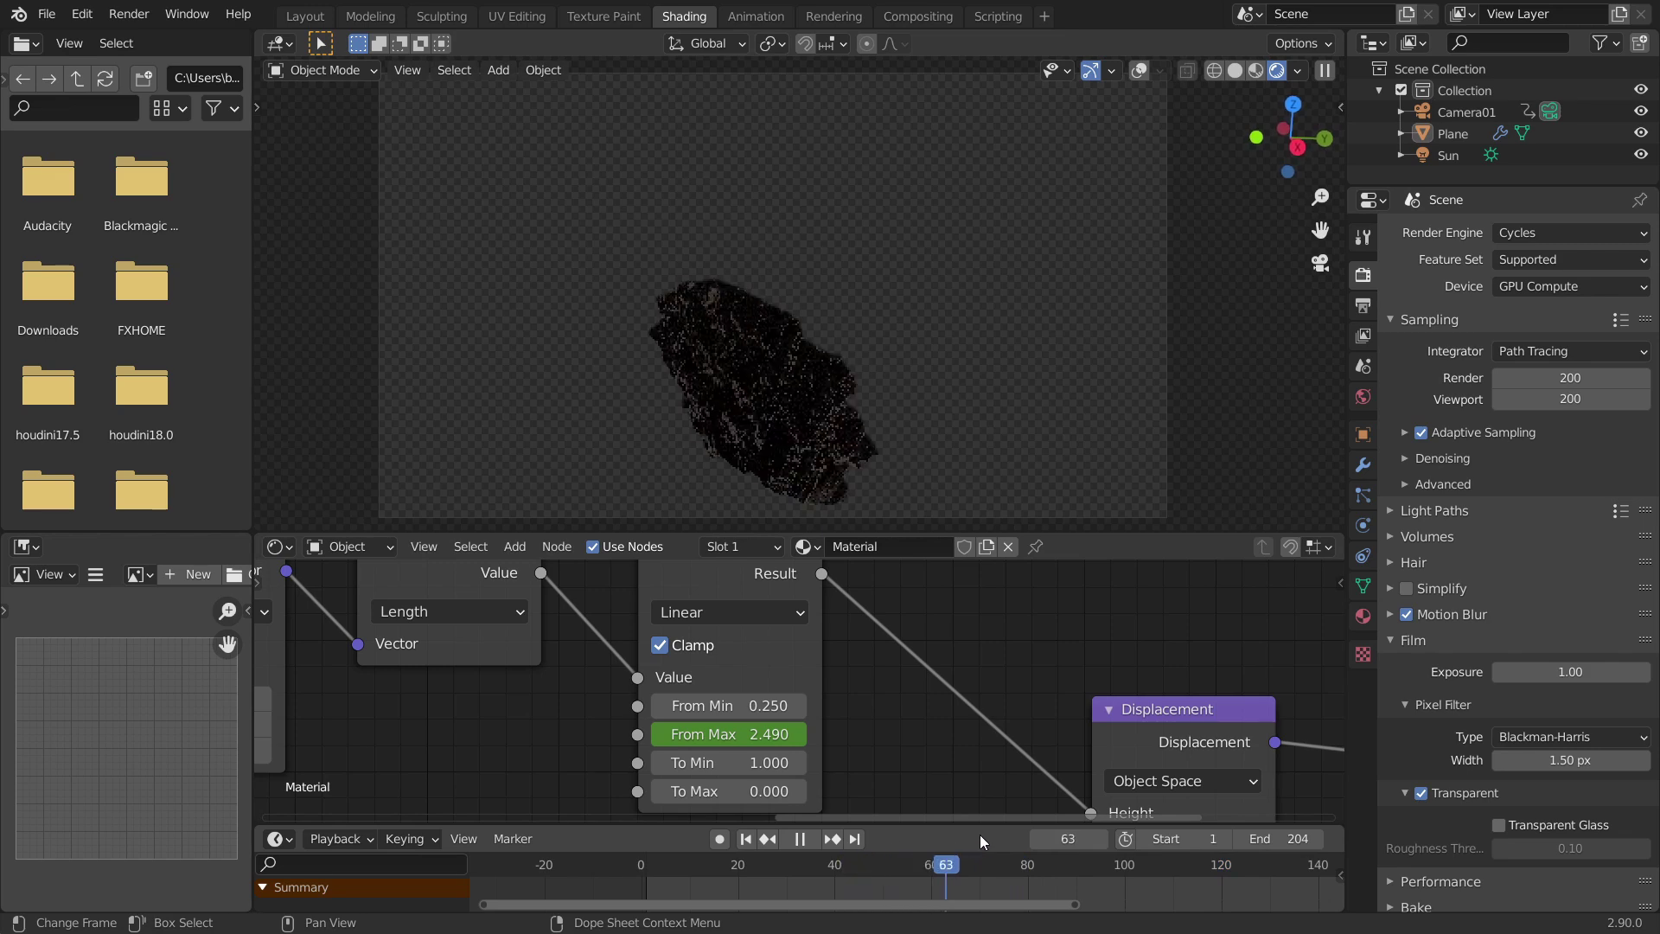
Stop the playback, expand the Color Management settings in the render properties, and try adjusting the gamma
key(space)
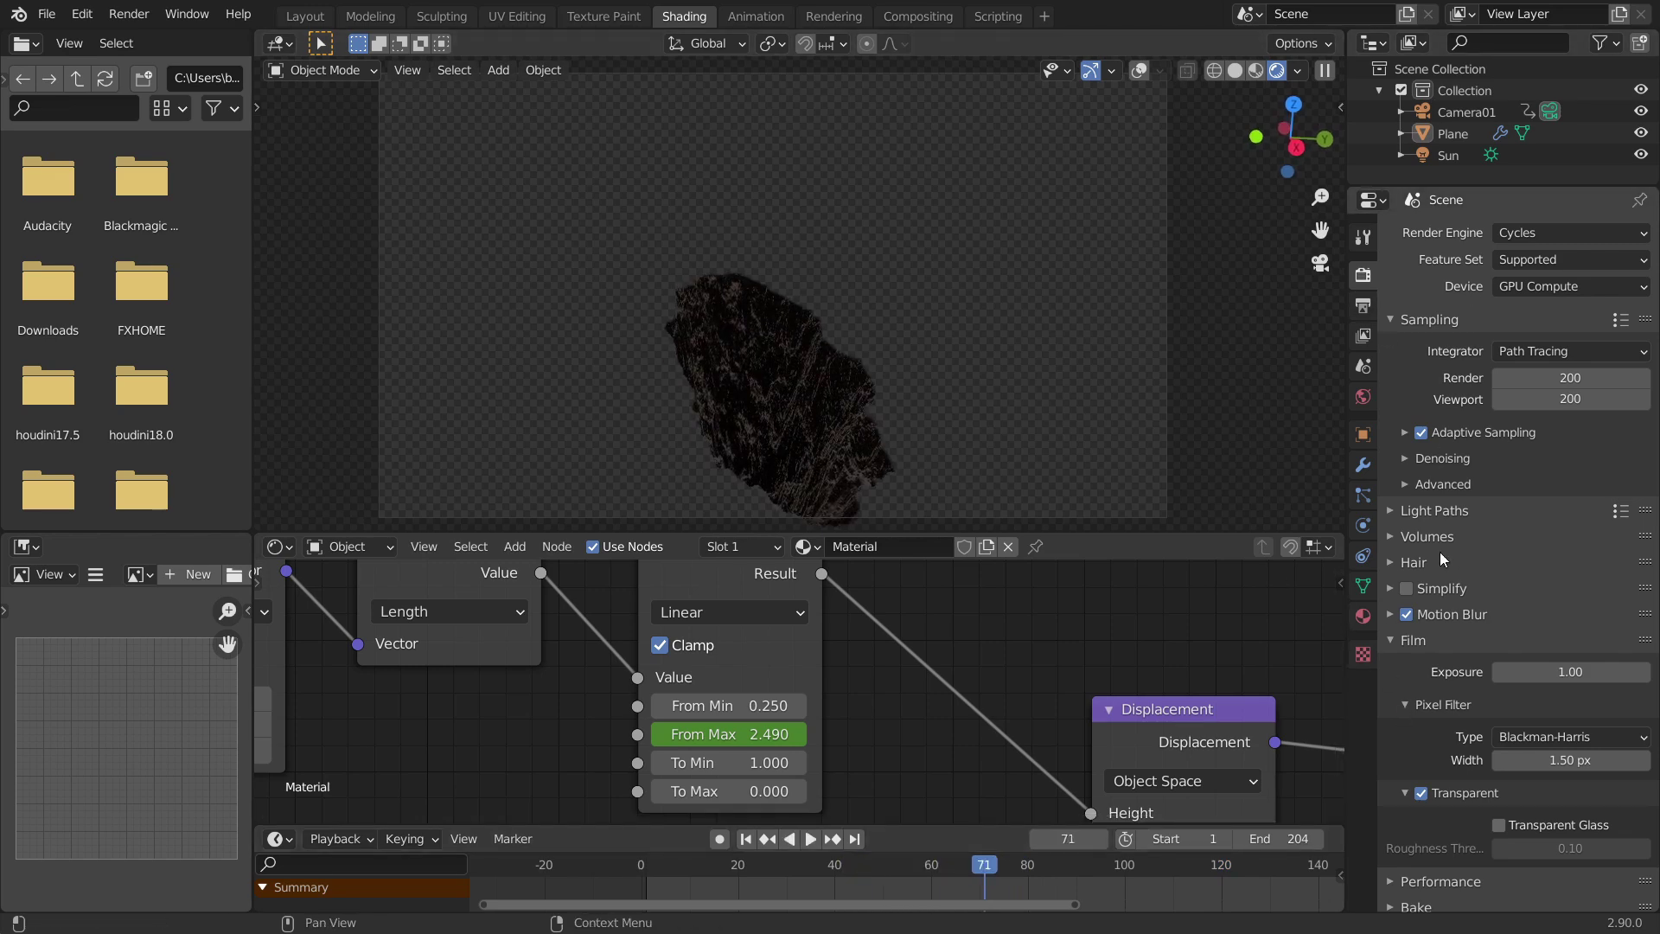
scroll(1461, 553, down, 2)
click(1440, 903)
scroll(1442, 898, down, 5)
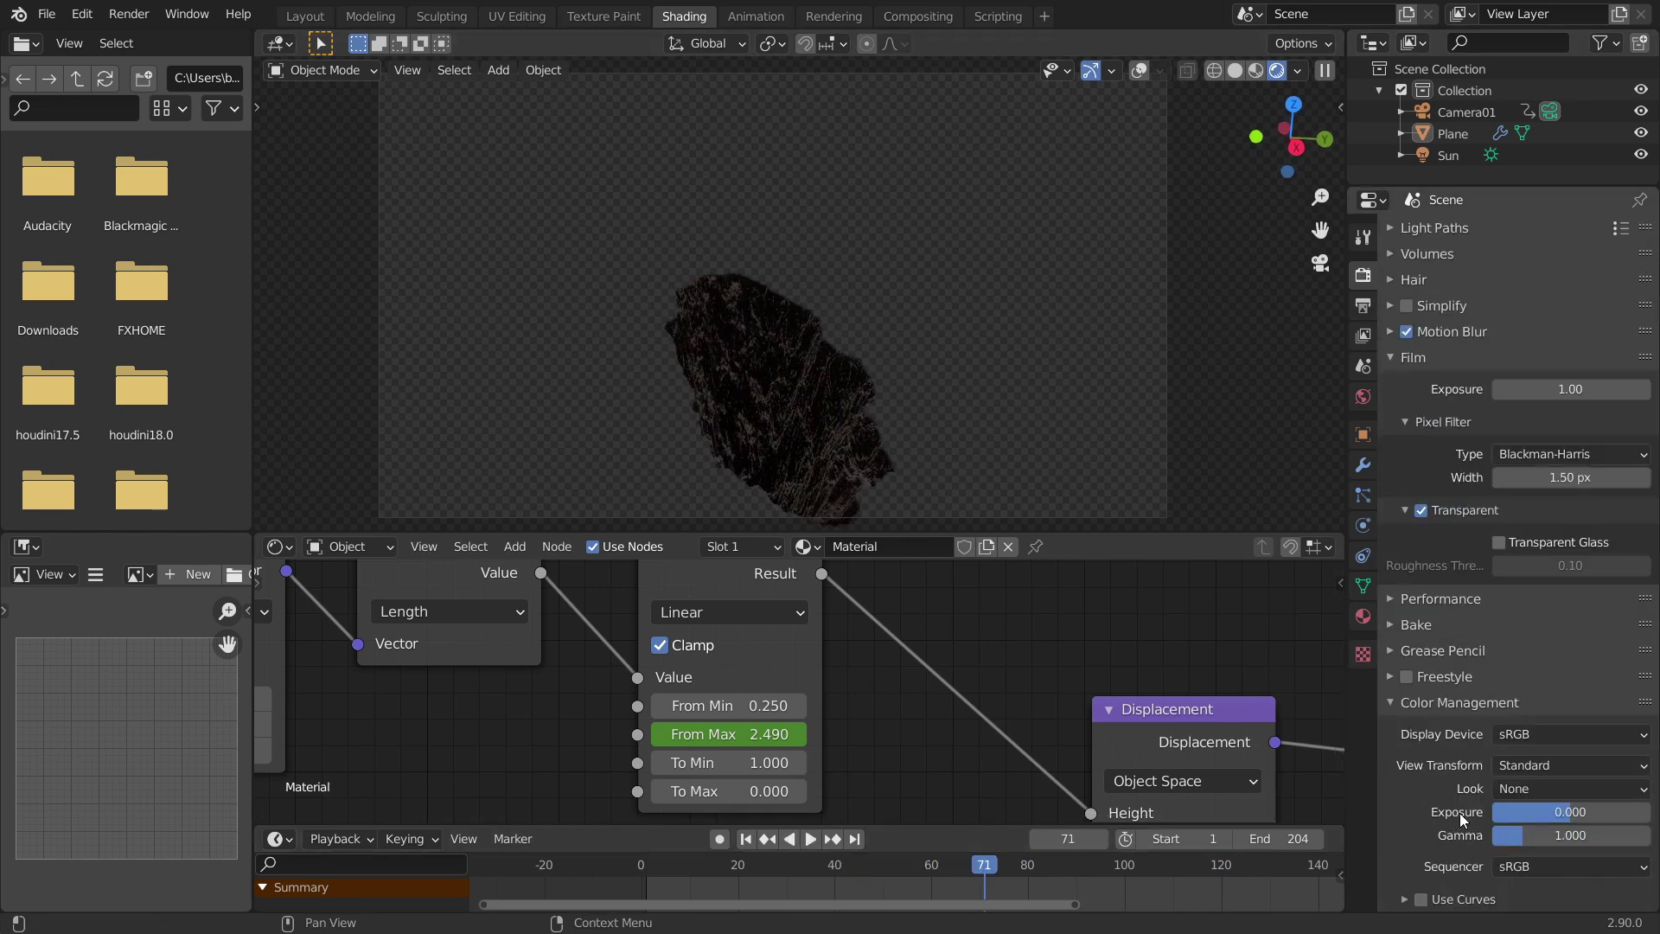
drag(1554, 838, 1591, 816)
key(ctrl+alt+z)
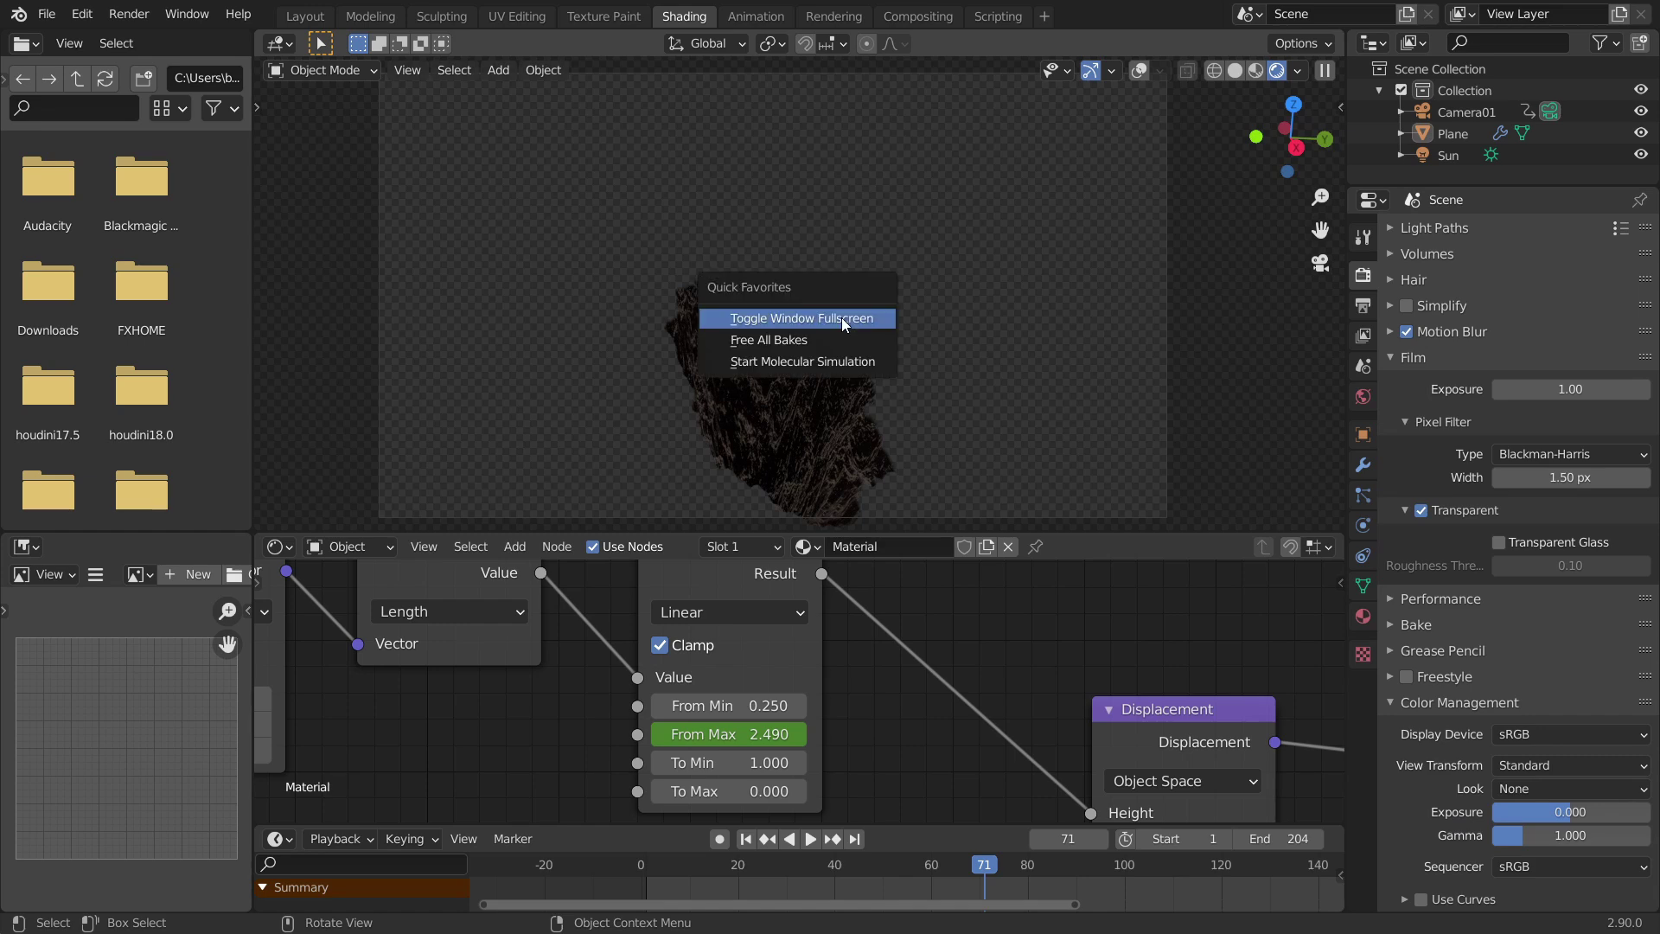
click(842, 318)
Keyframe the plane's visibility as enabled in both viewports and renders at frame 24
drag(957, 868, 754, 846)
click(1363, 435)
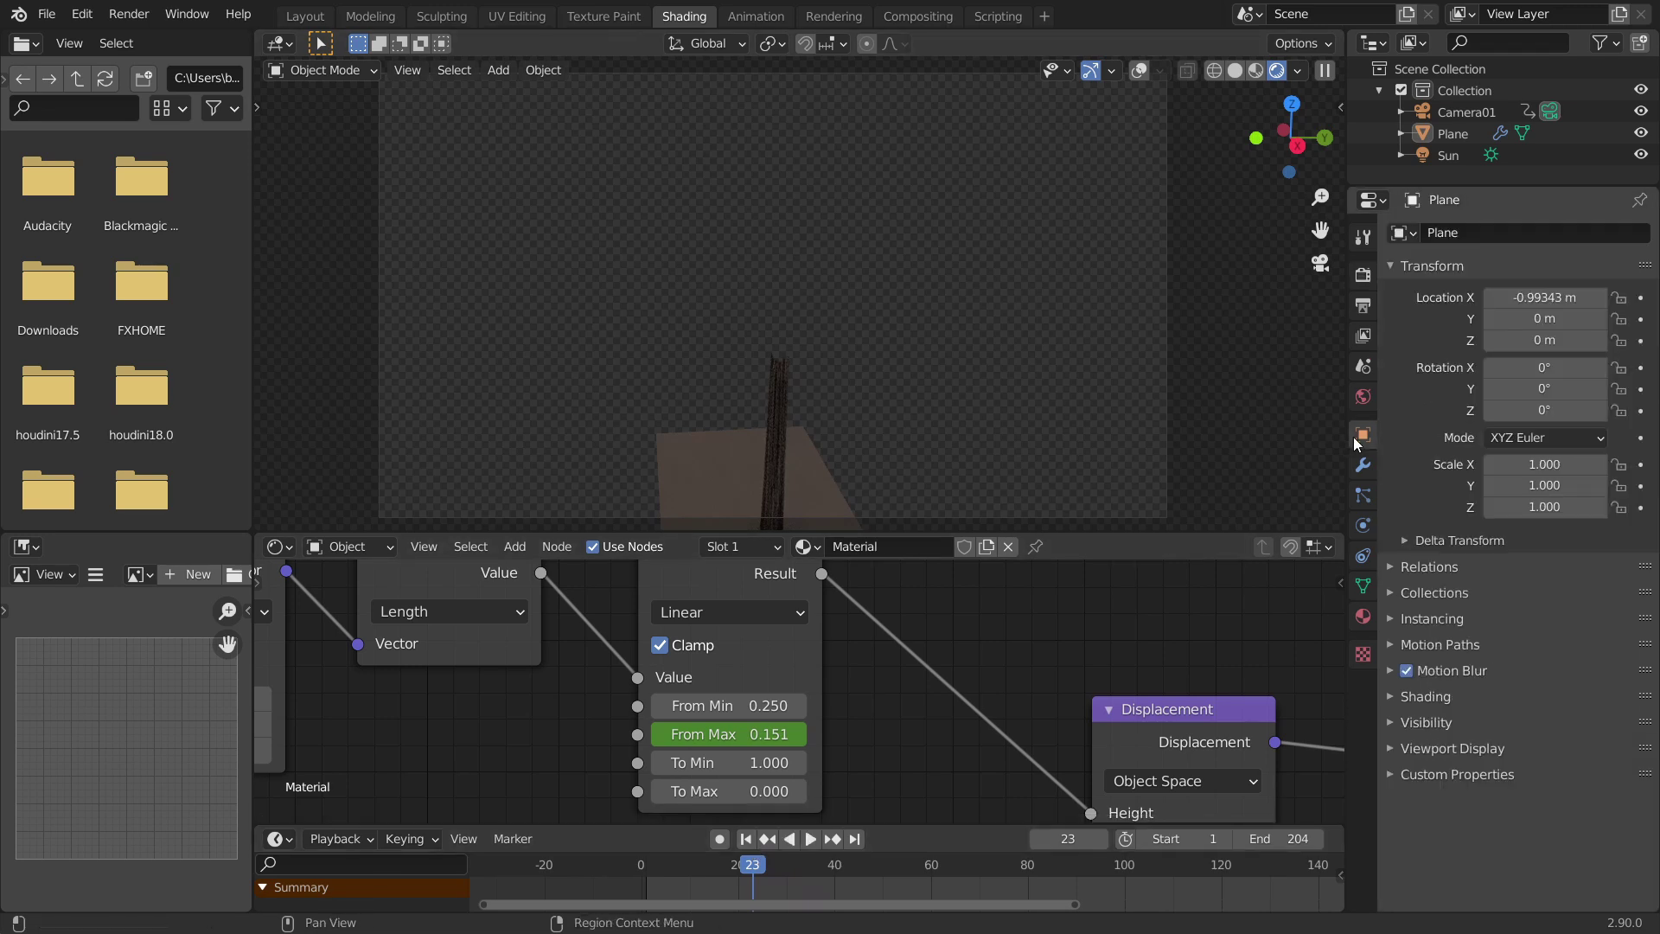
key(Right)
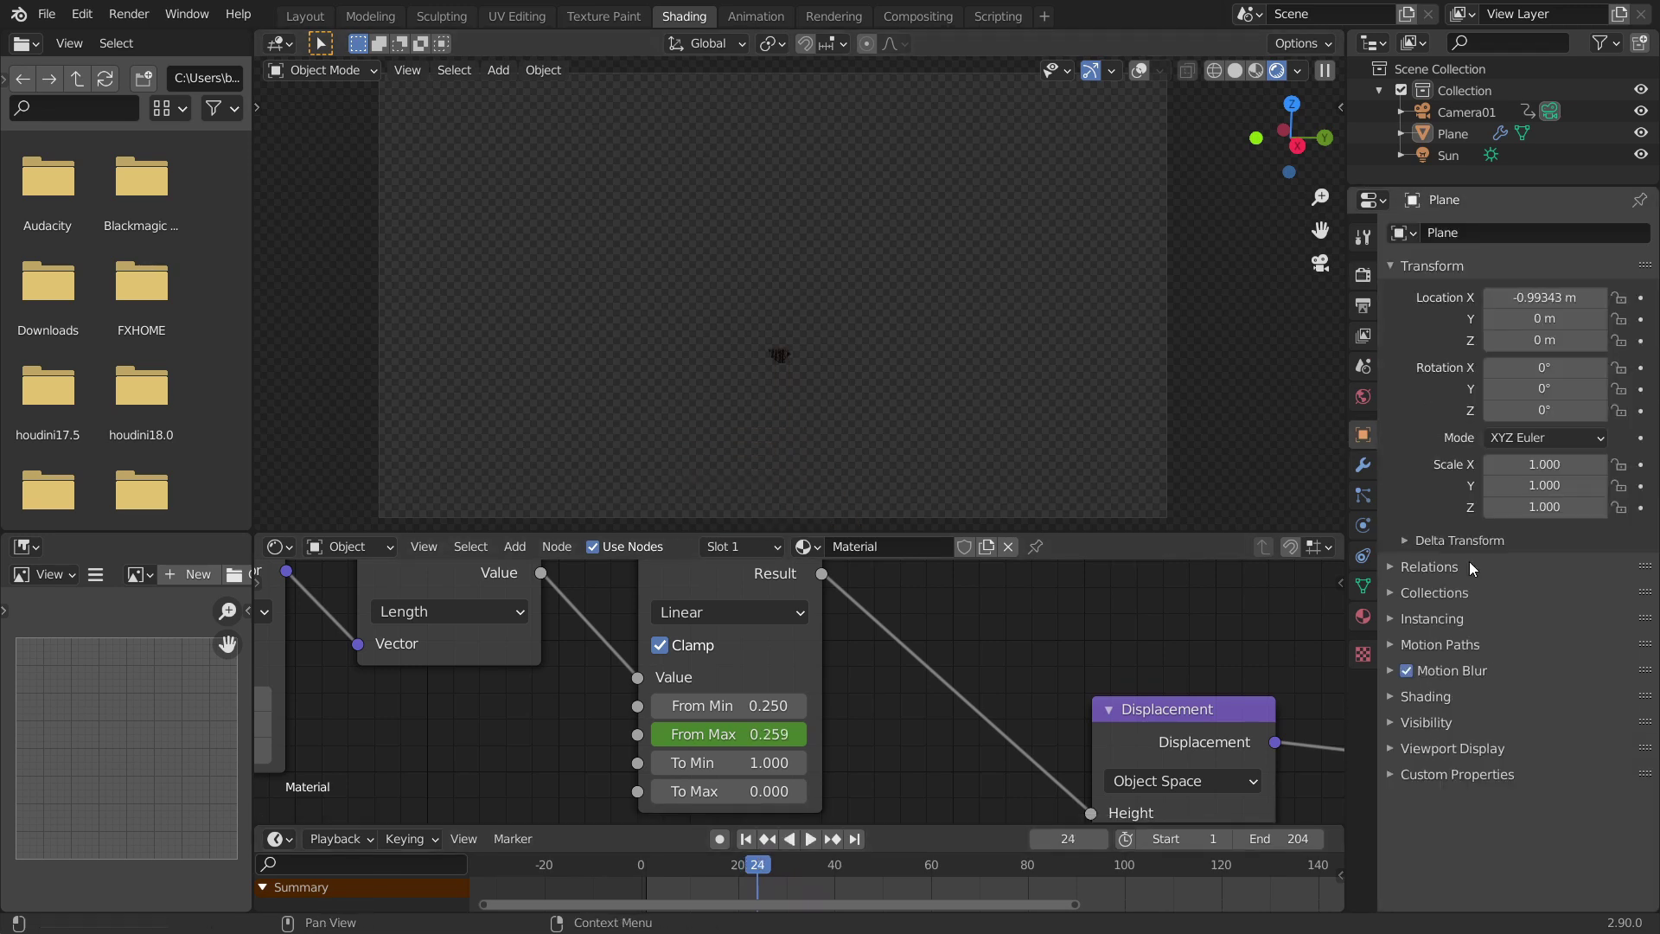
click(1428, 722)
scroll(1493, 739, down, 1)
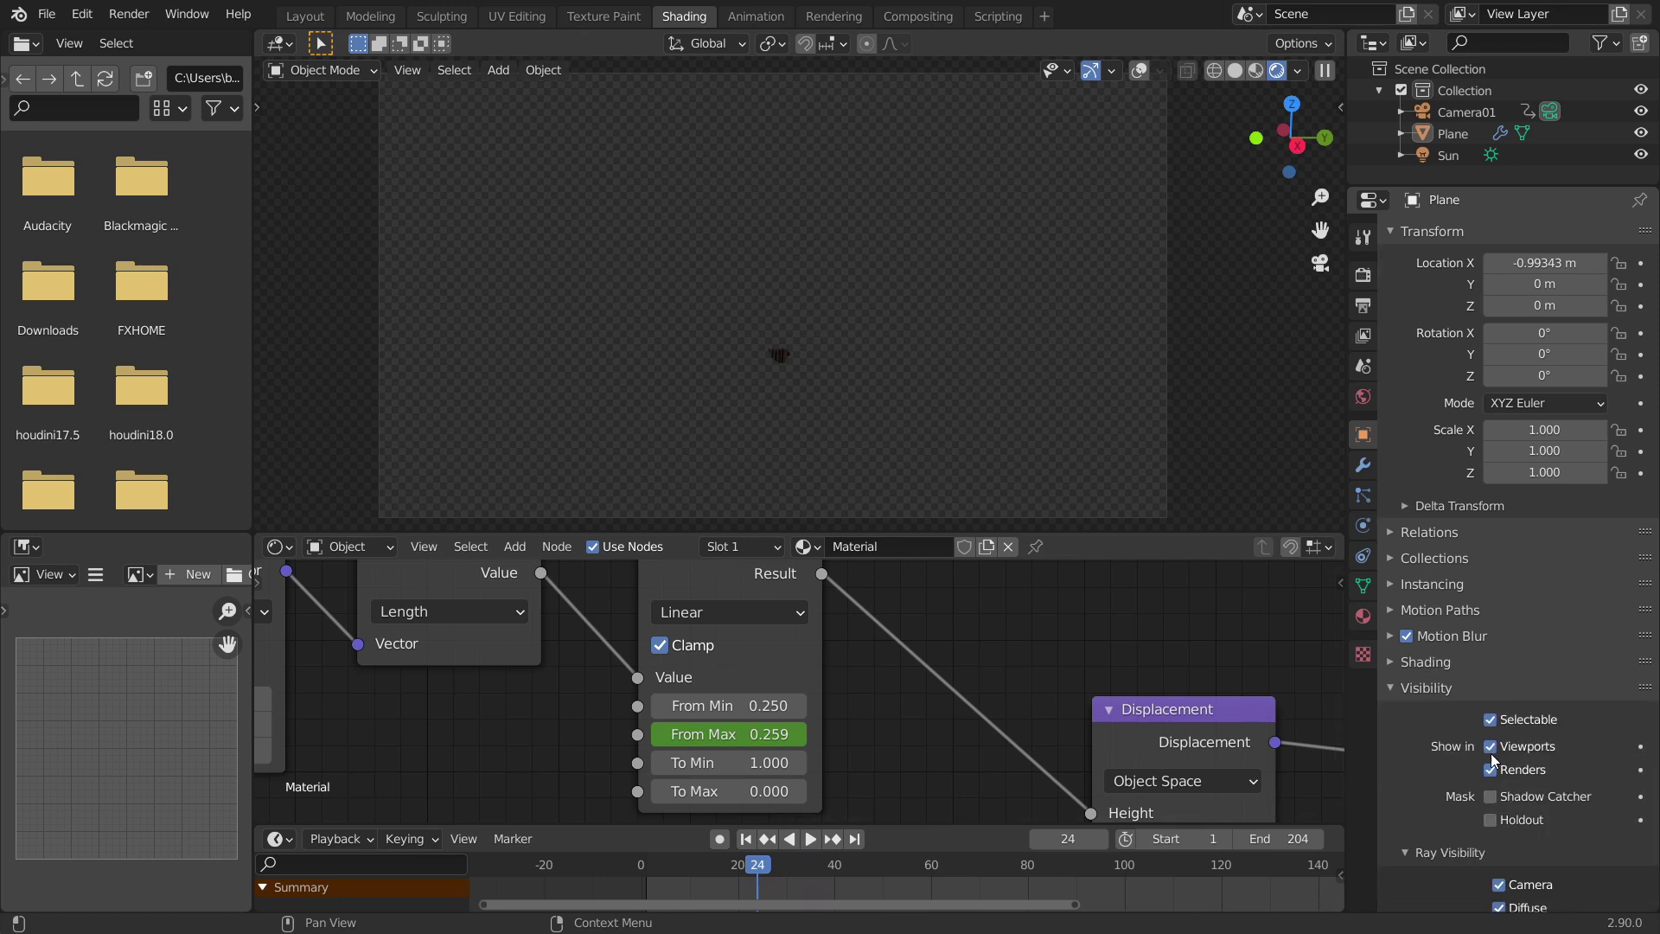
key(i)
Keyframe the plane as hidden in both viewports and renders at frame 23, and play the animation to check it
key(Left)
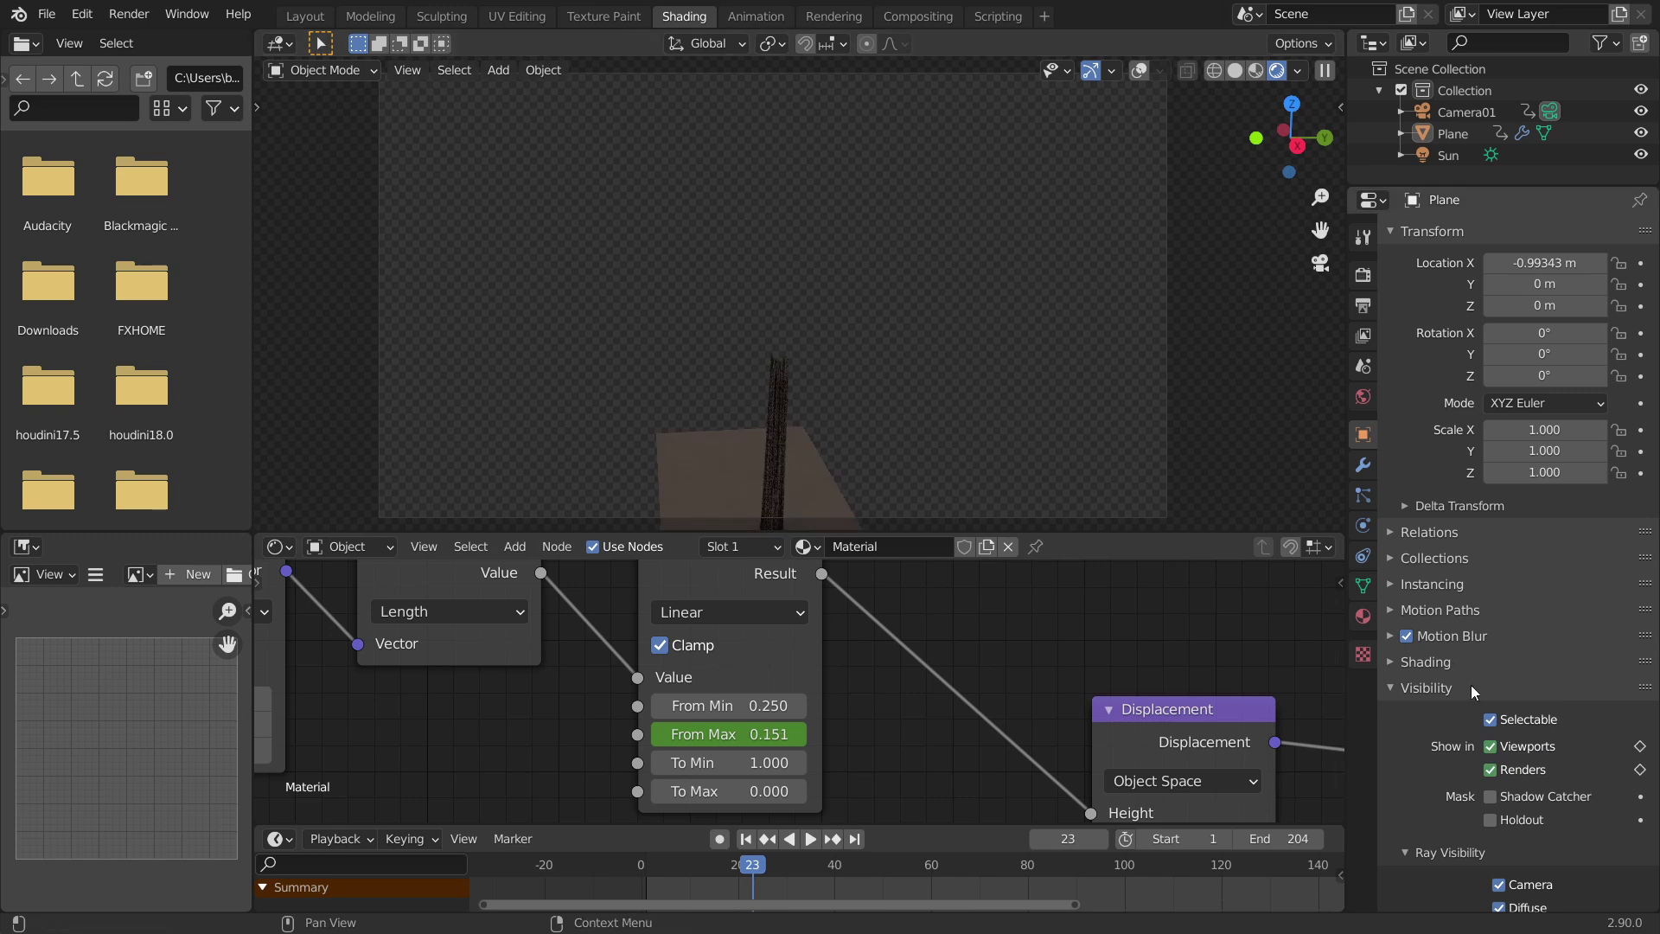
click(1492, 749)
key(i)
key(i)
key(space)
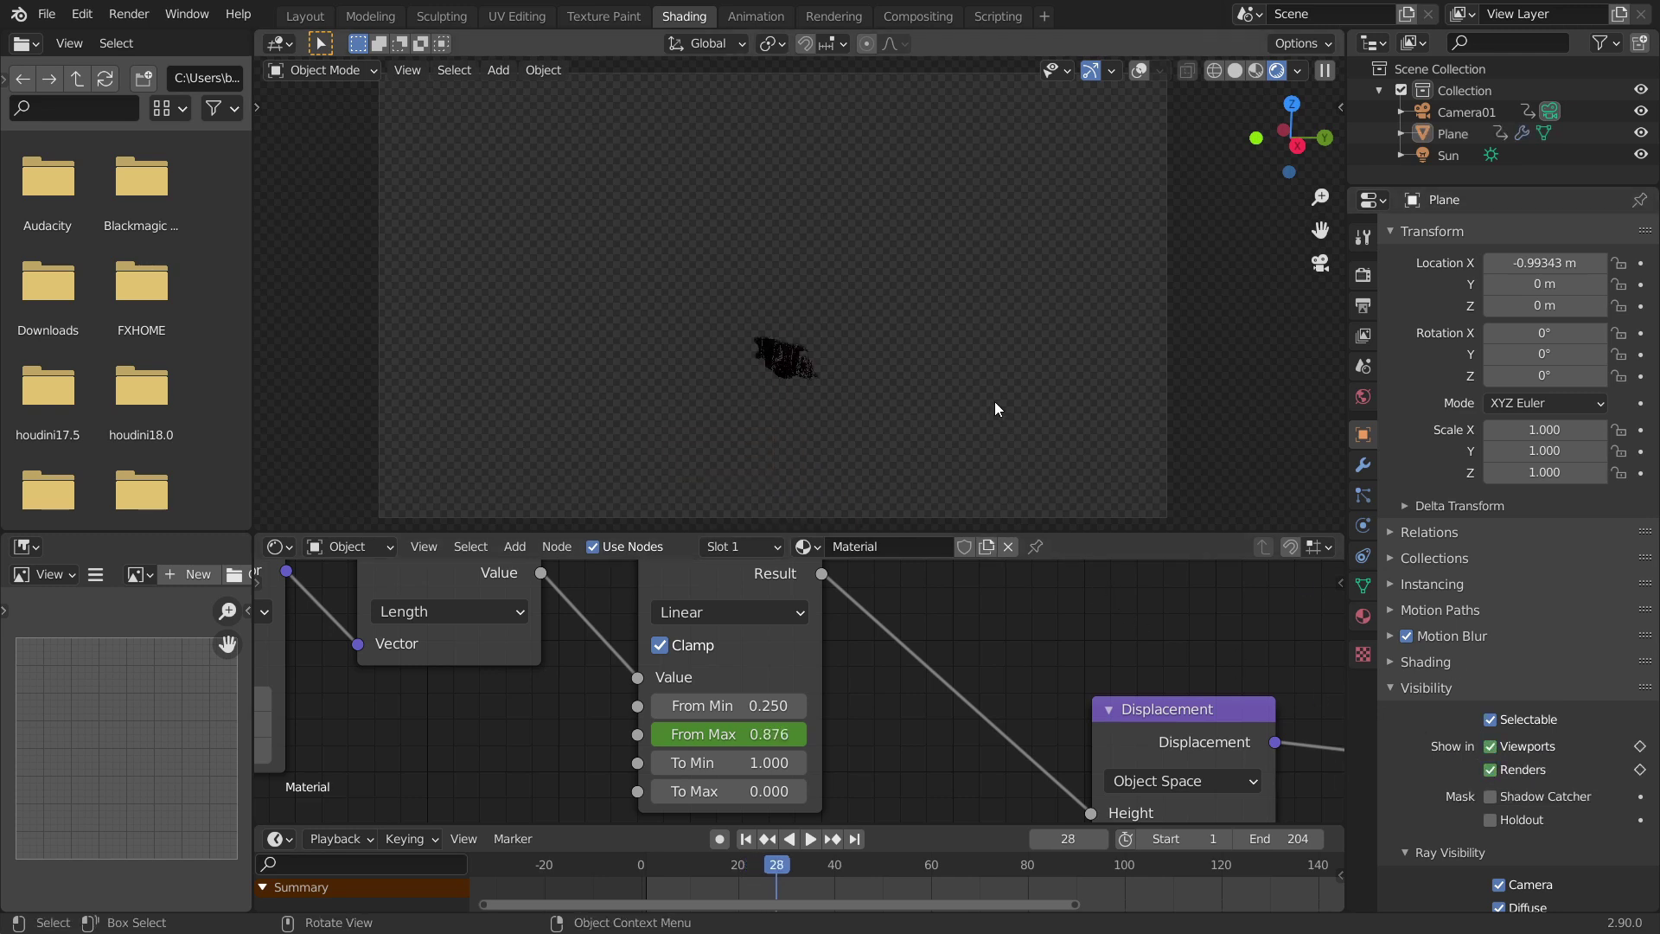
key(shift+ctrl+space)
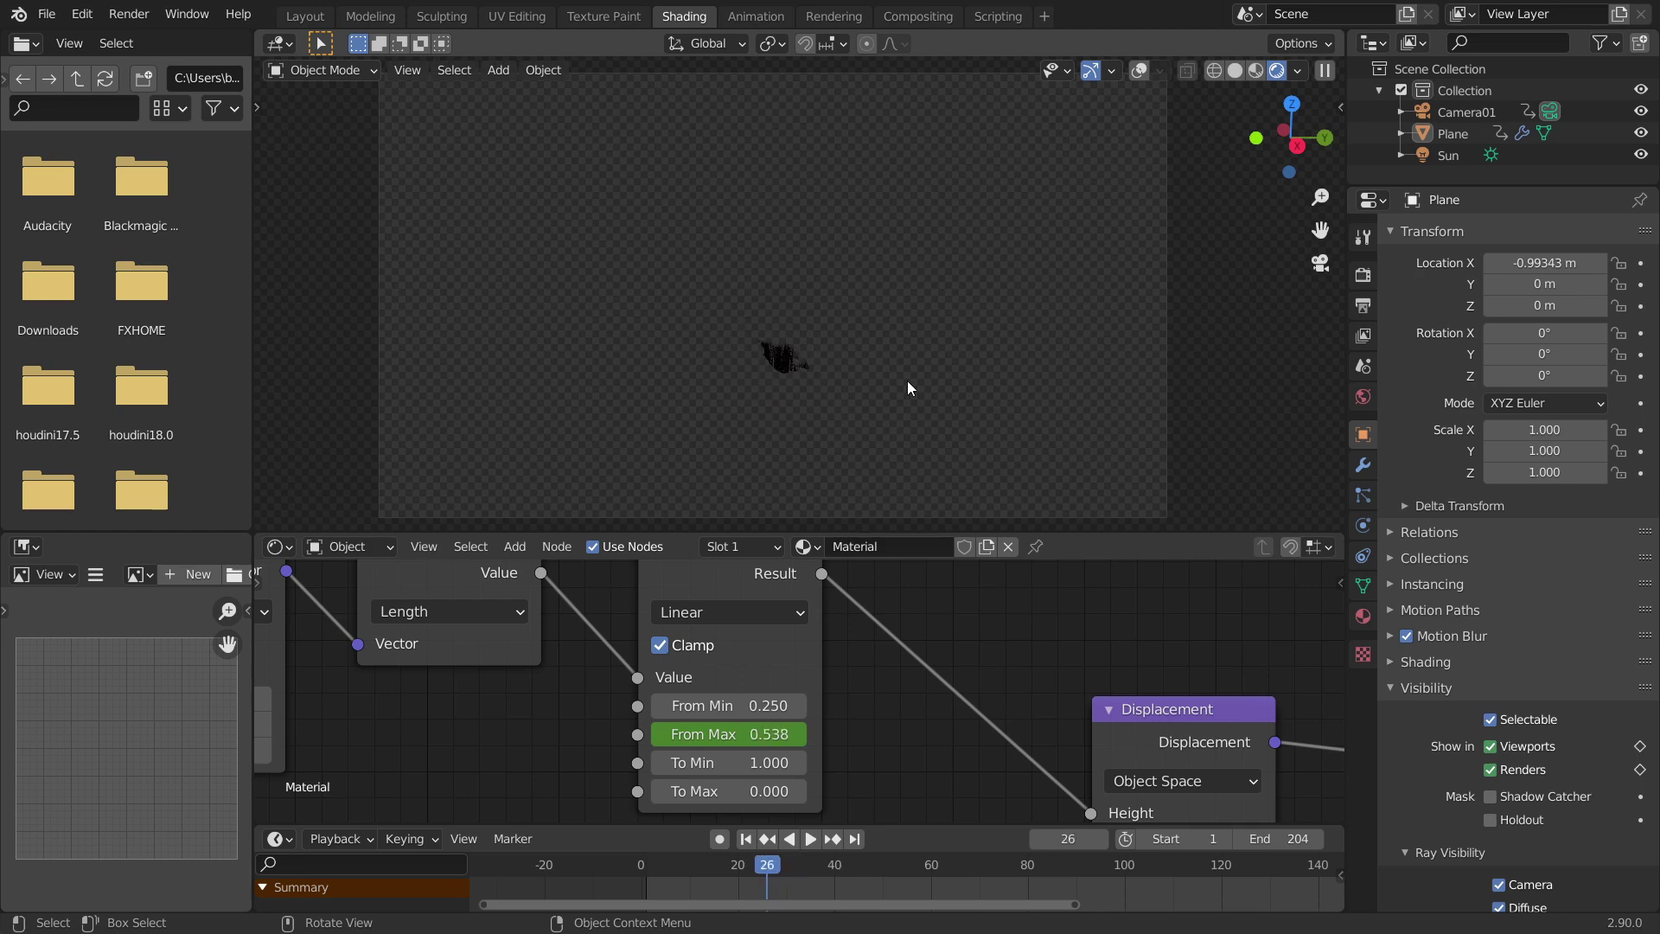
Leave the fullscreen window, show the desktop, and open the RavineVFX video in VLC media player
key(q)
click(749, 320)
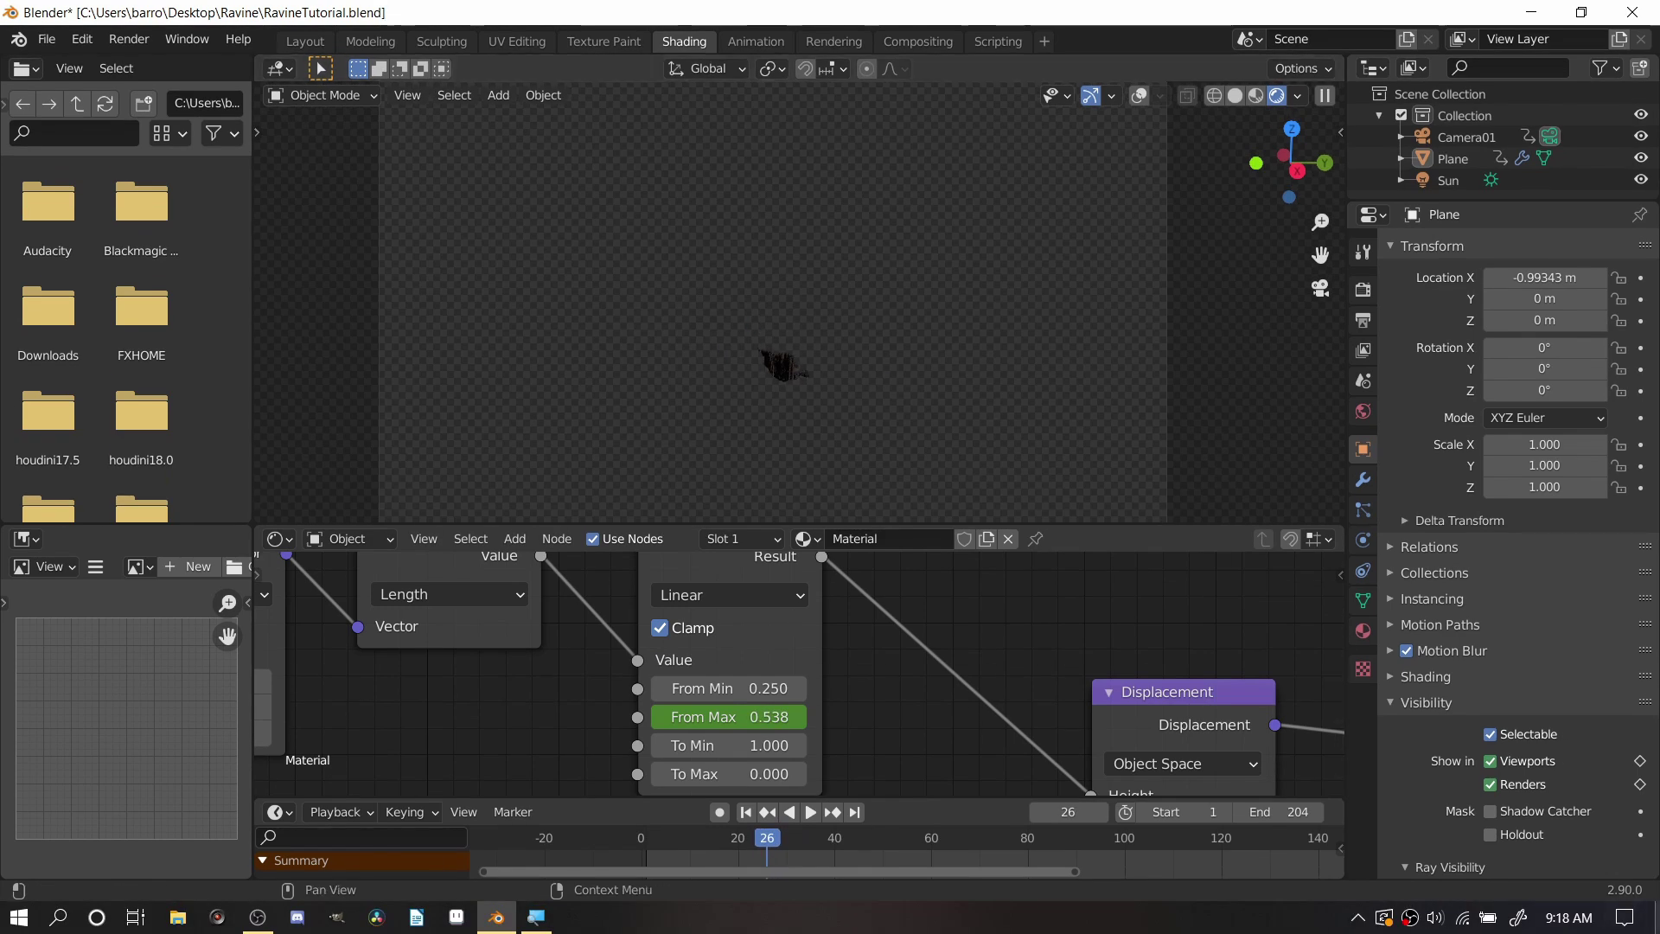
click(1658, 920)
right_click(1576, 60)
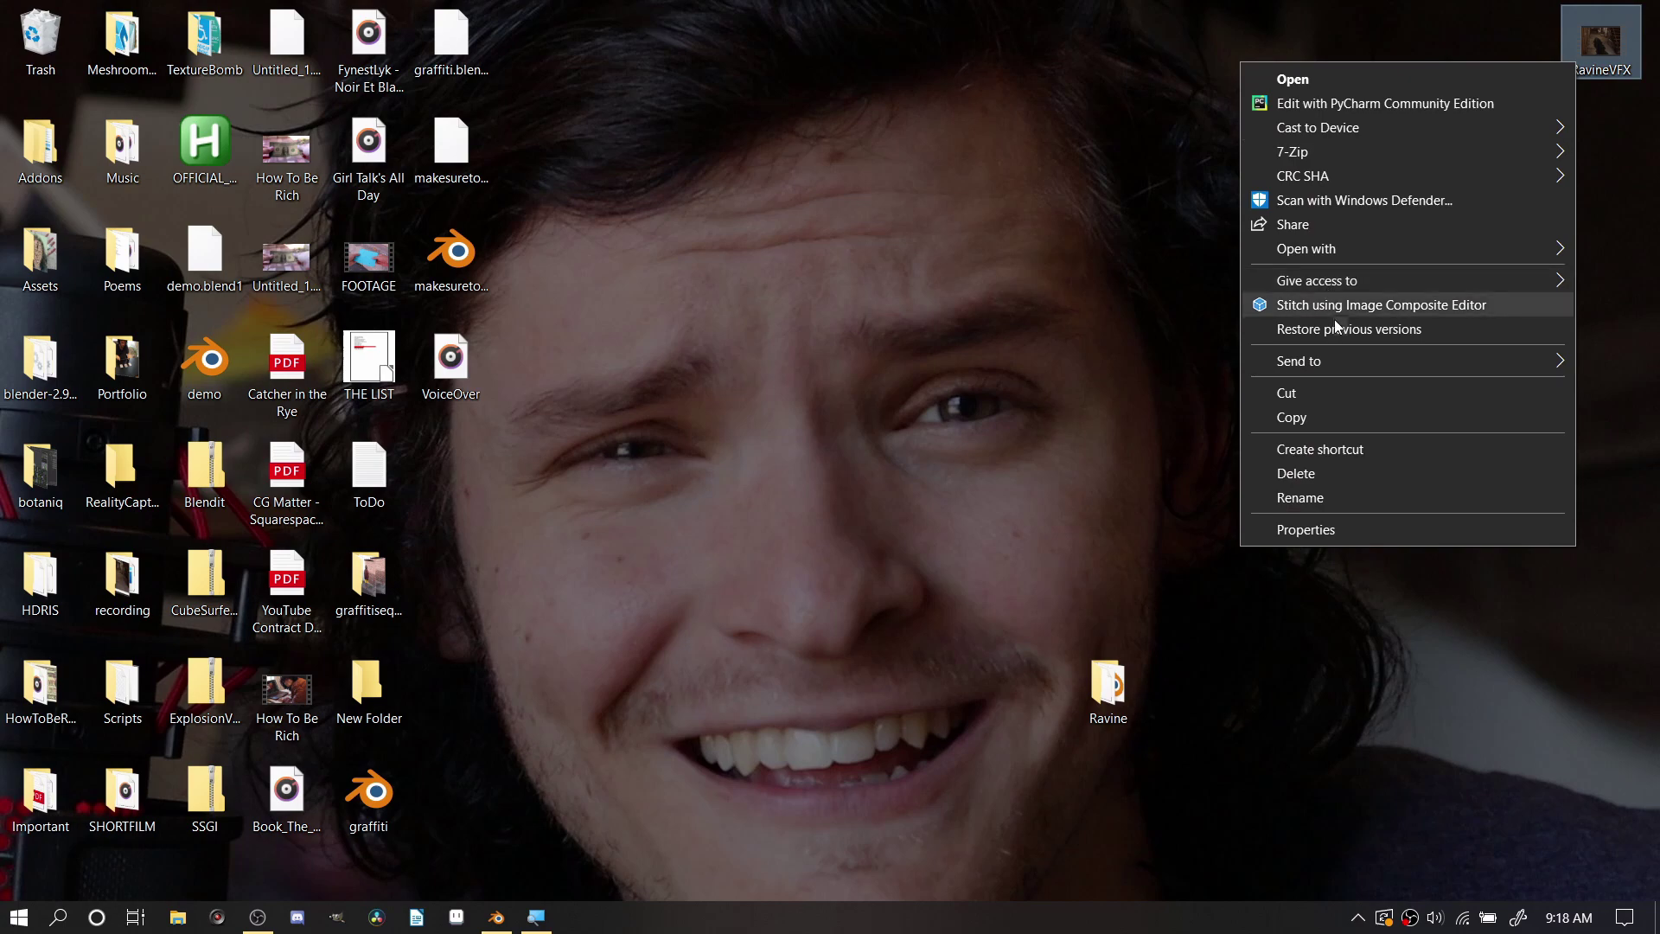
mouse_move(1335, 244)
click(1113, 325)
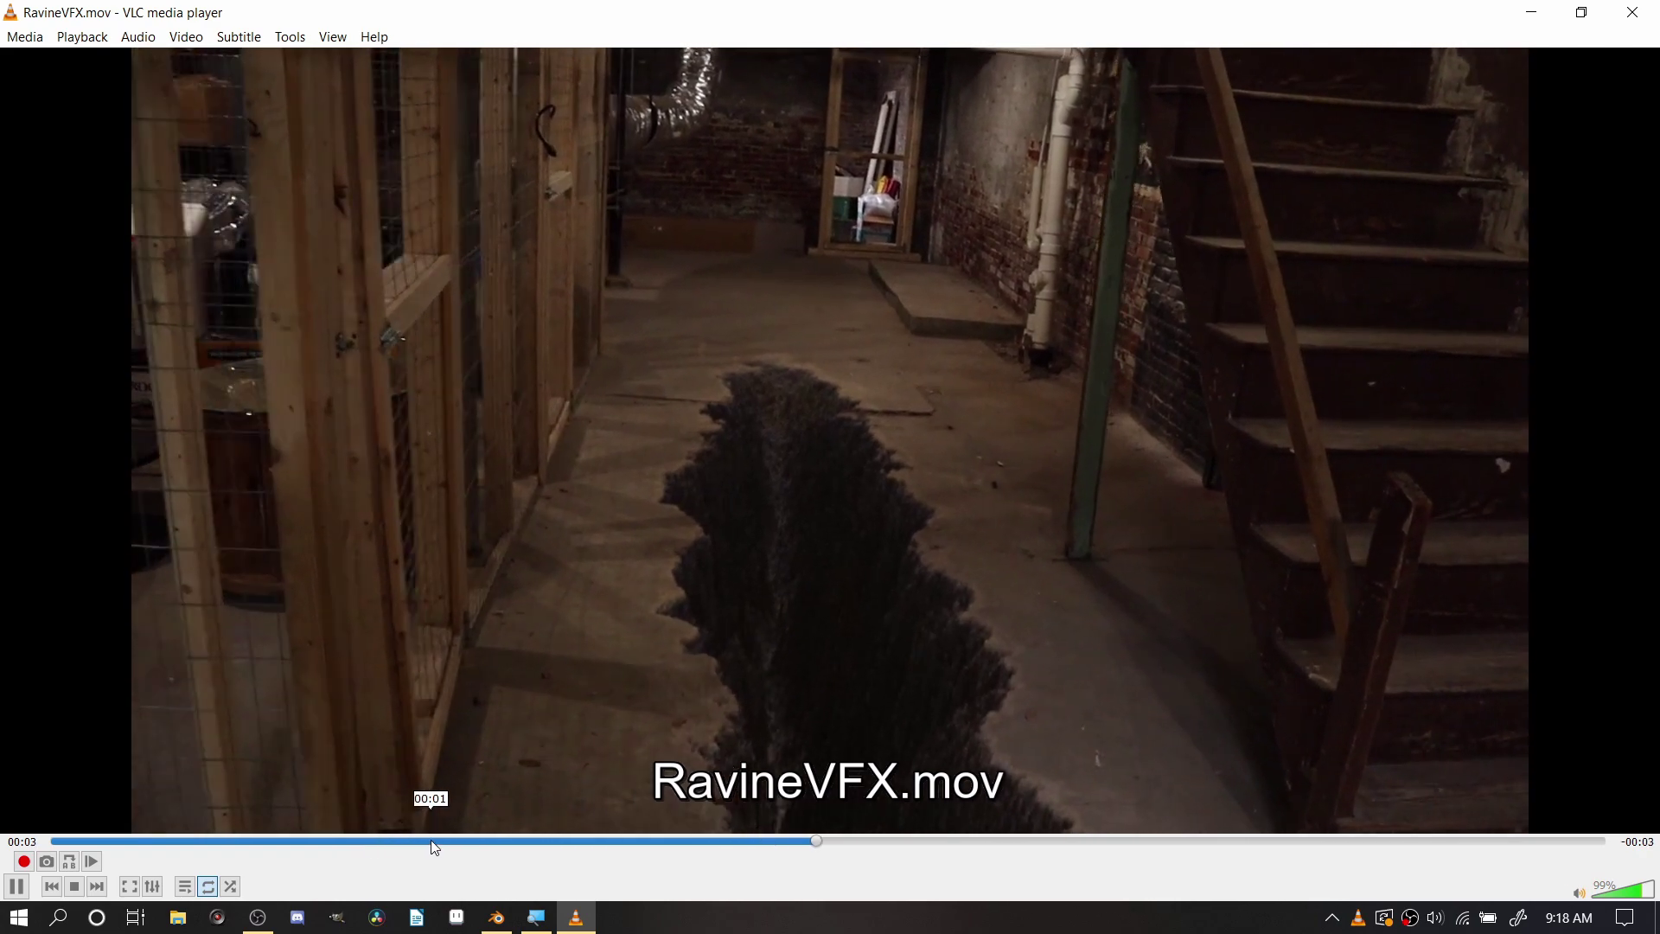
Replay the RavineVFX video from near its start, pause it, and scrub through the ravine shot
click(241, 841)
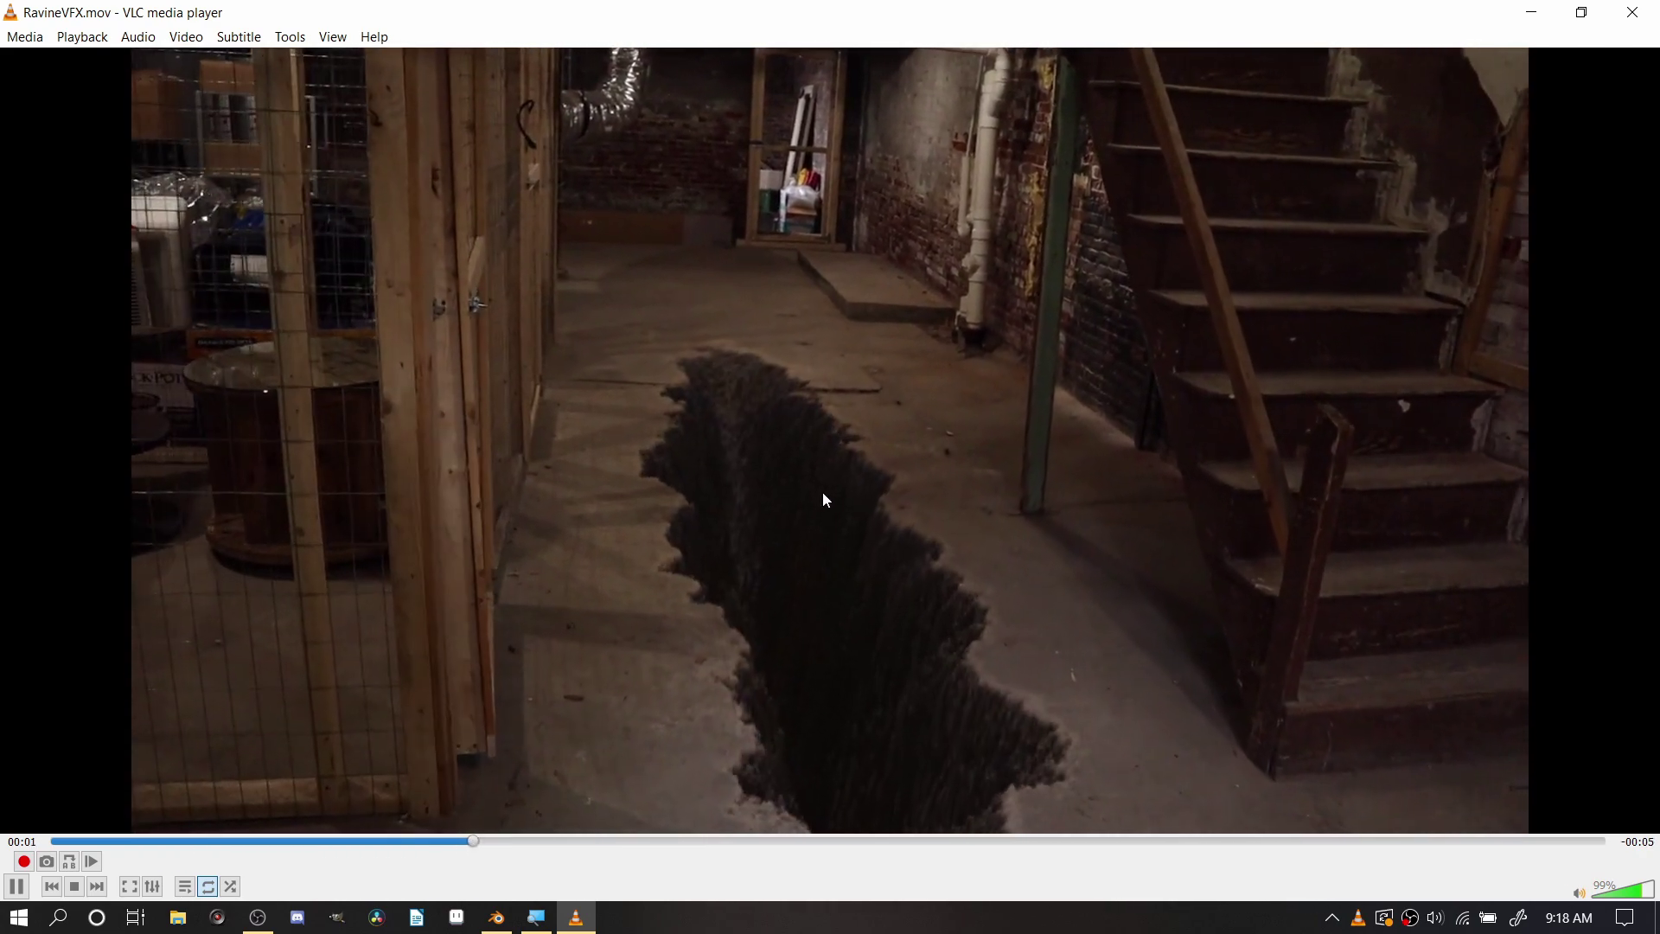
click(17, 887)
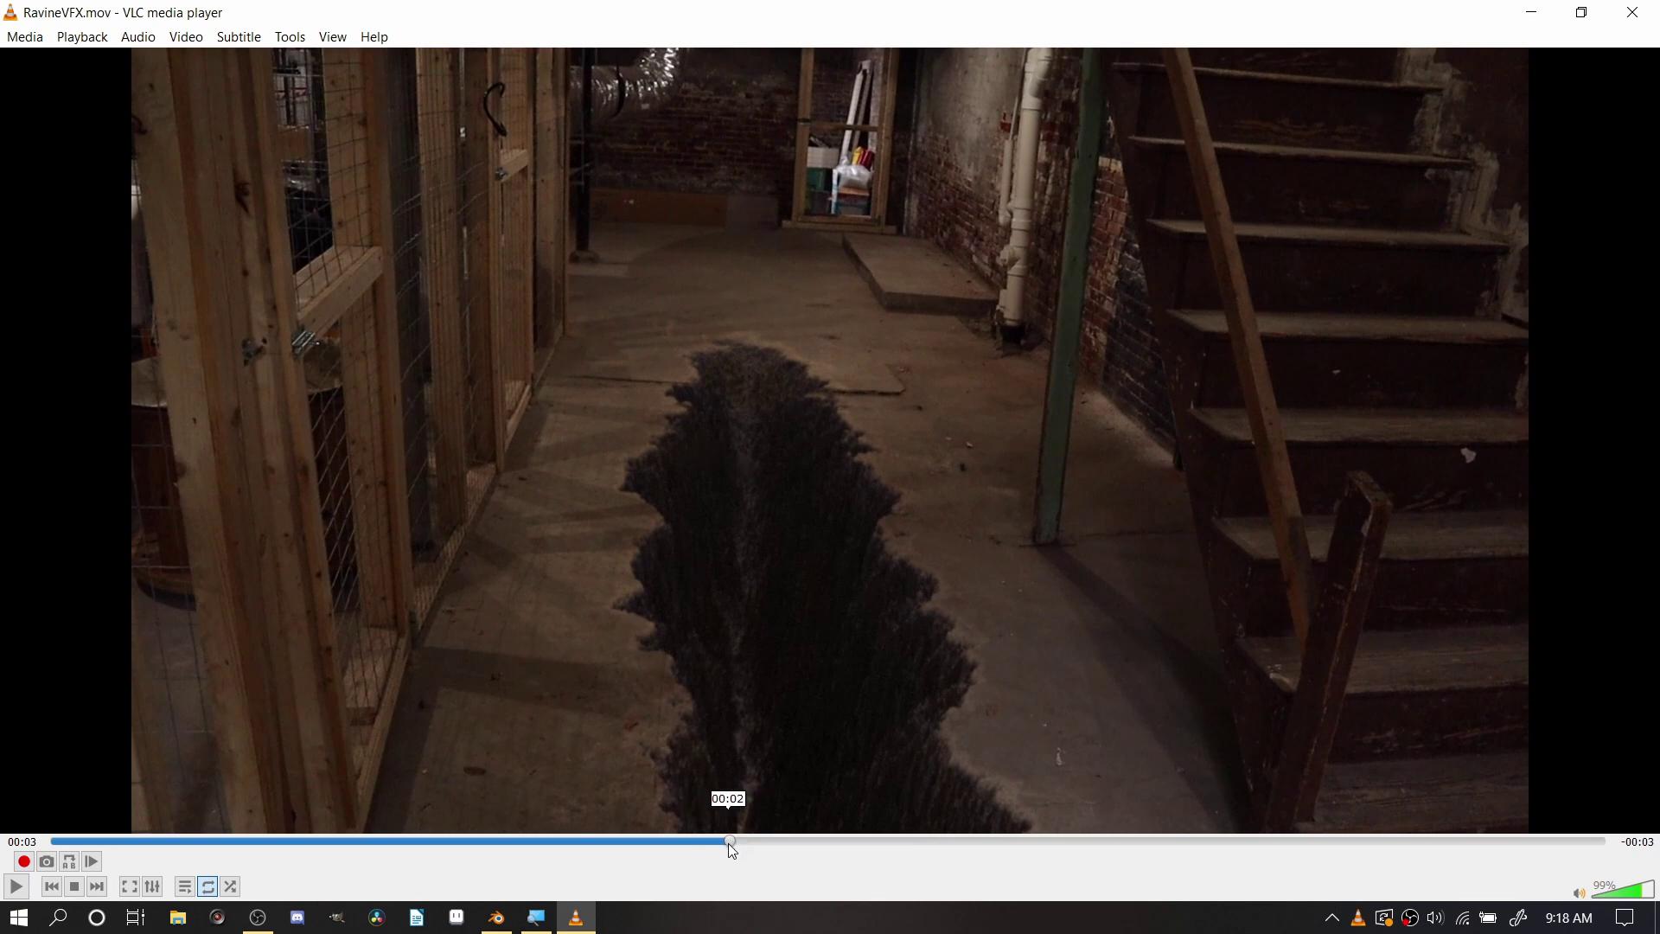
drag(728, 843, 742, 800)
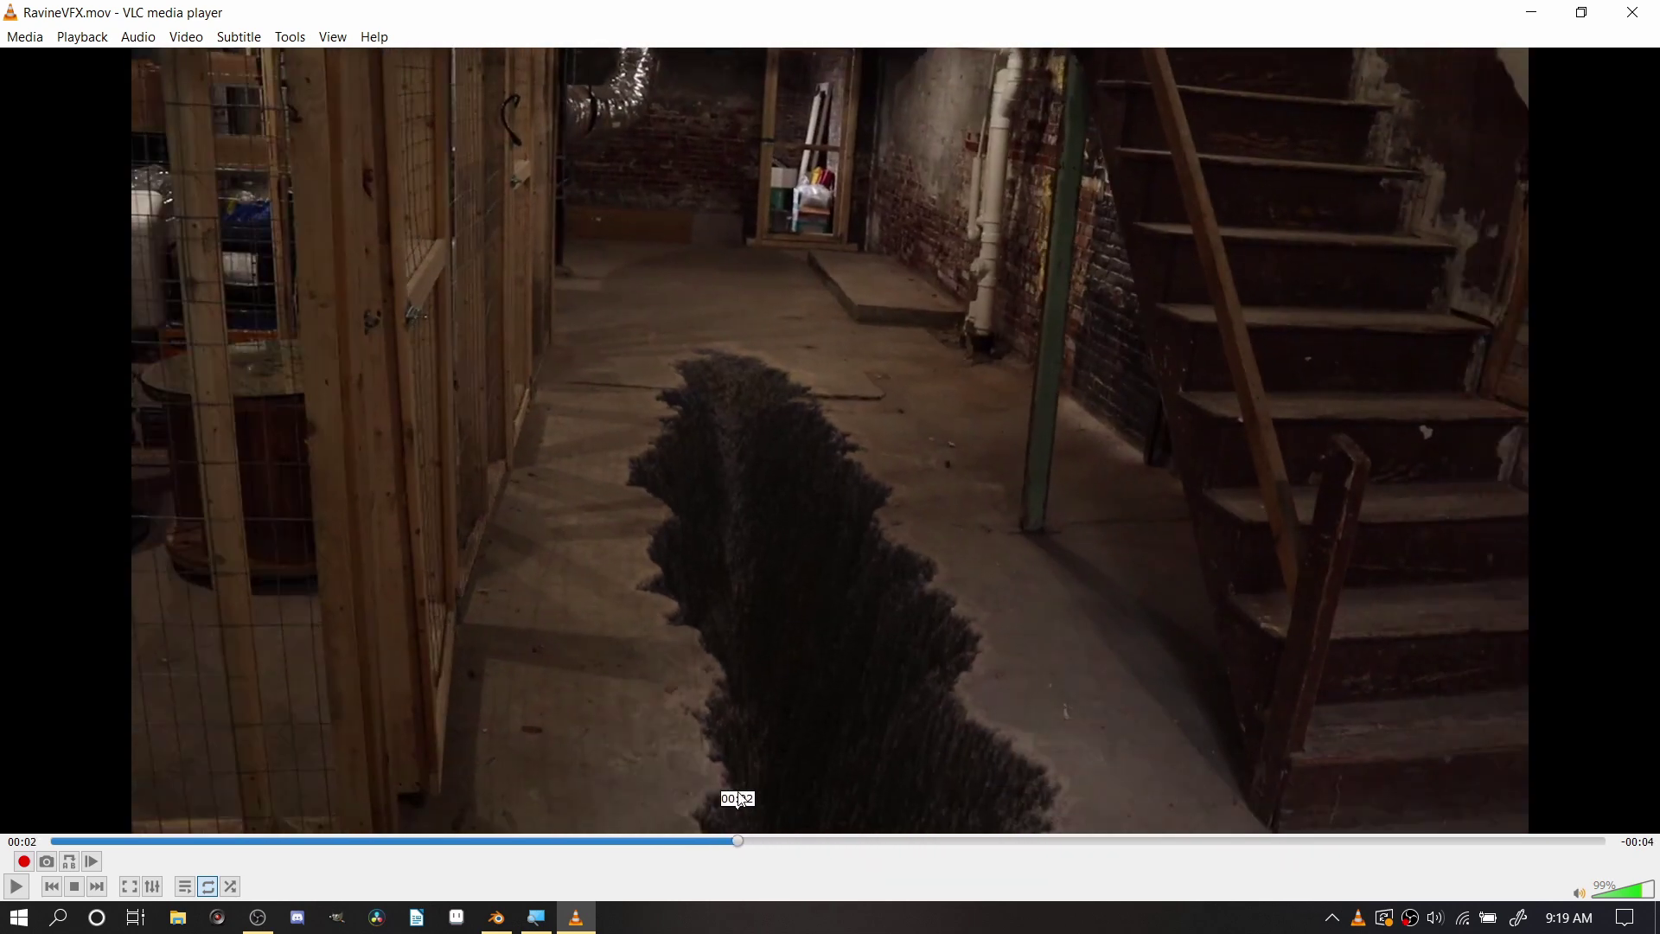
Switch to Blender, scrub forward through the ravine animation, and return to the finished video in VLC
click(501, 918)
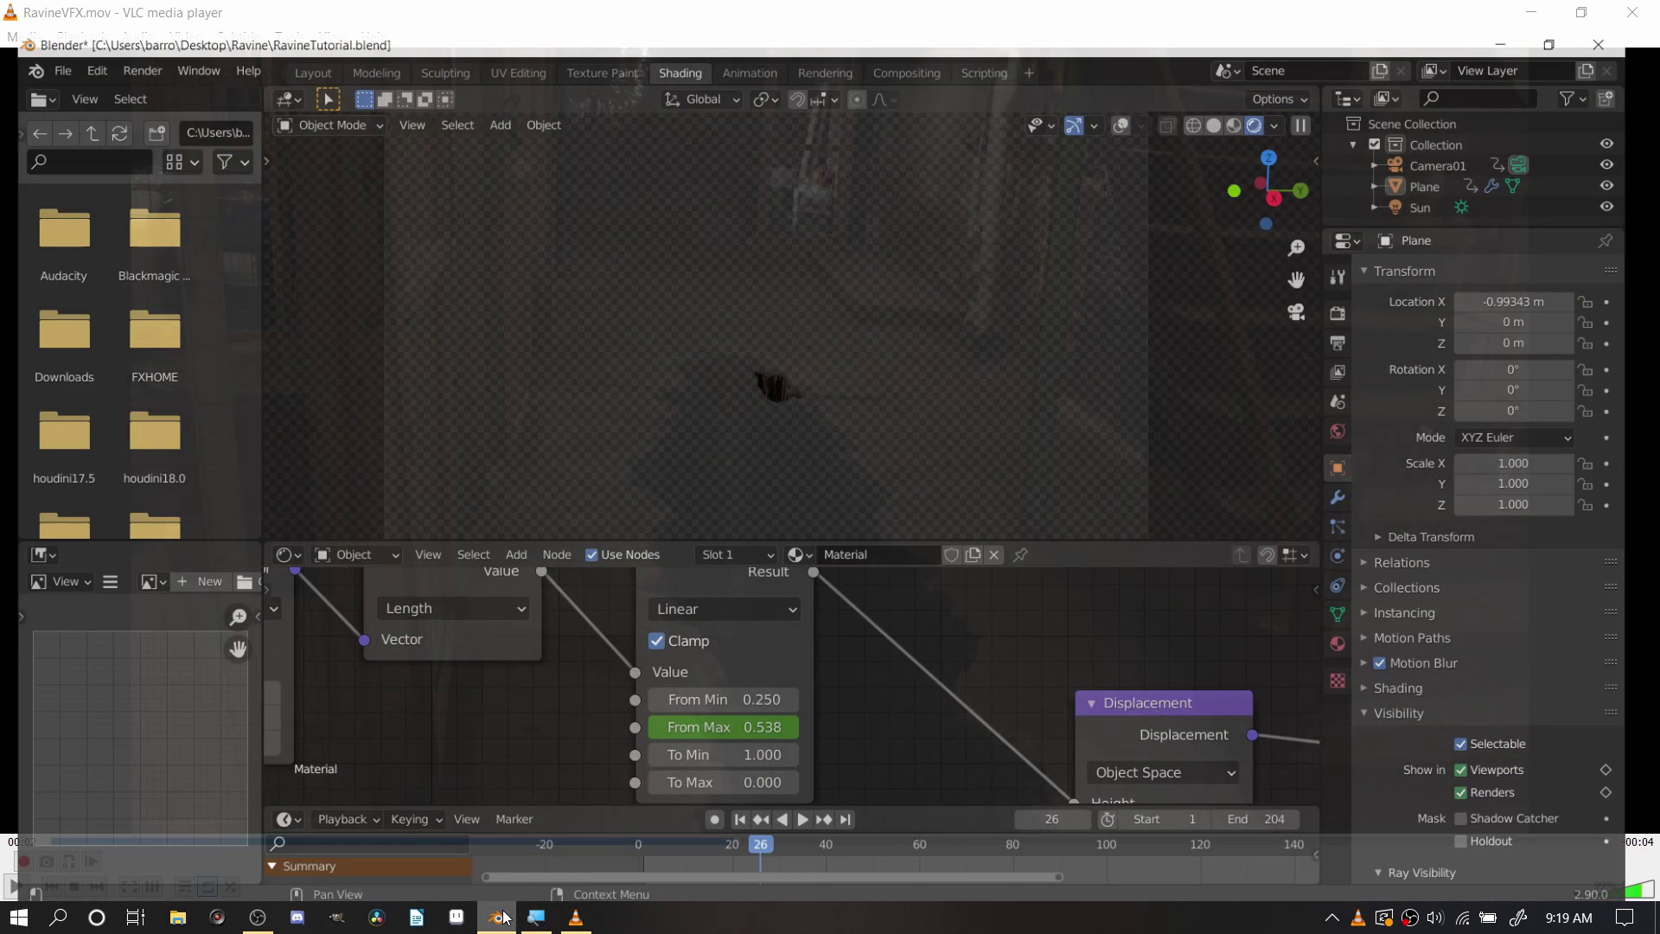
drag(785, 837, 868, 837)
key(alt+Tab)
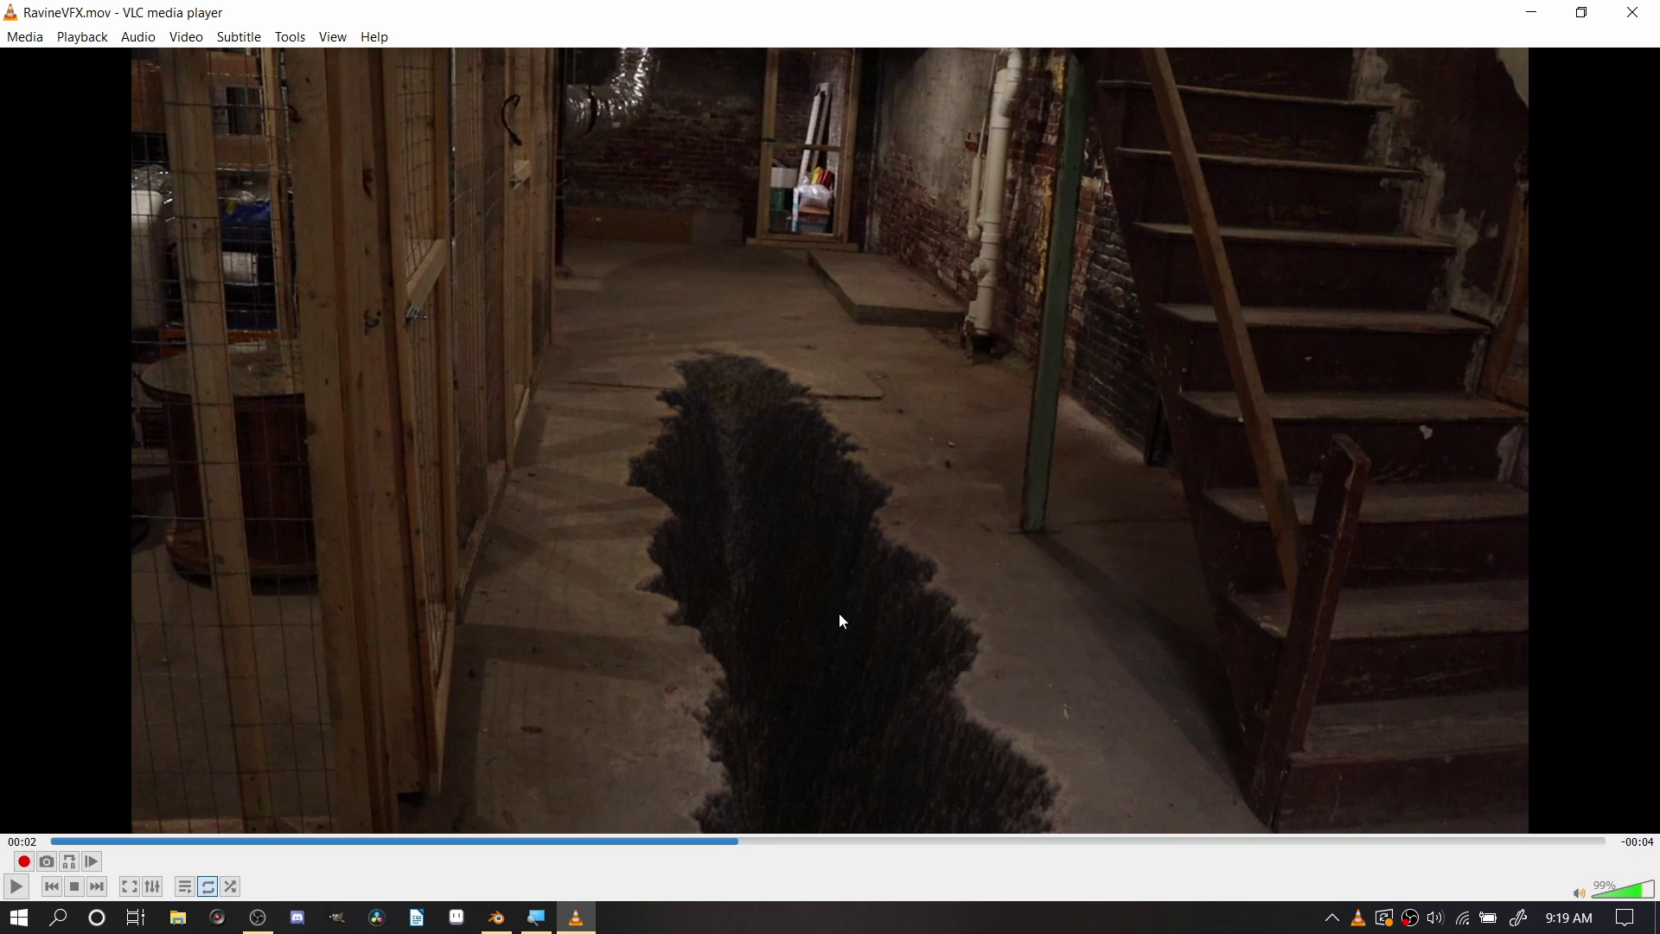
Scrub back and forth through the RavineVFX video to examine the finished ravine in the basement floor
drag(784, 840, 704, 839)
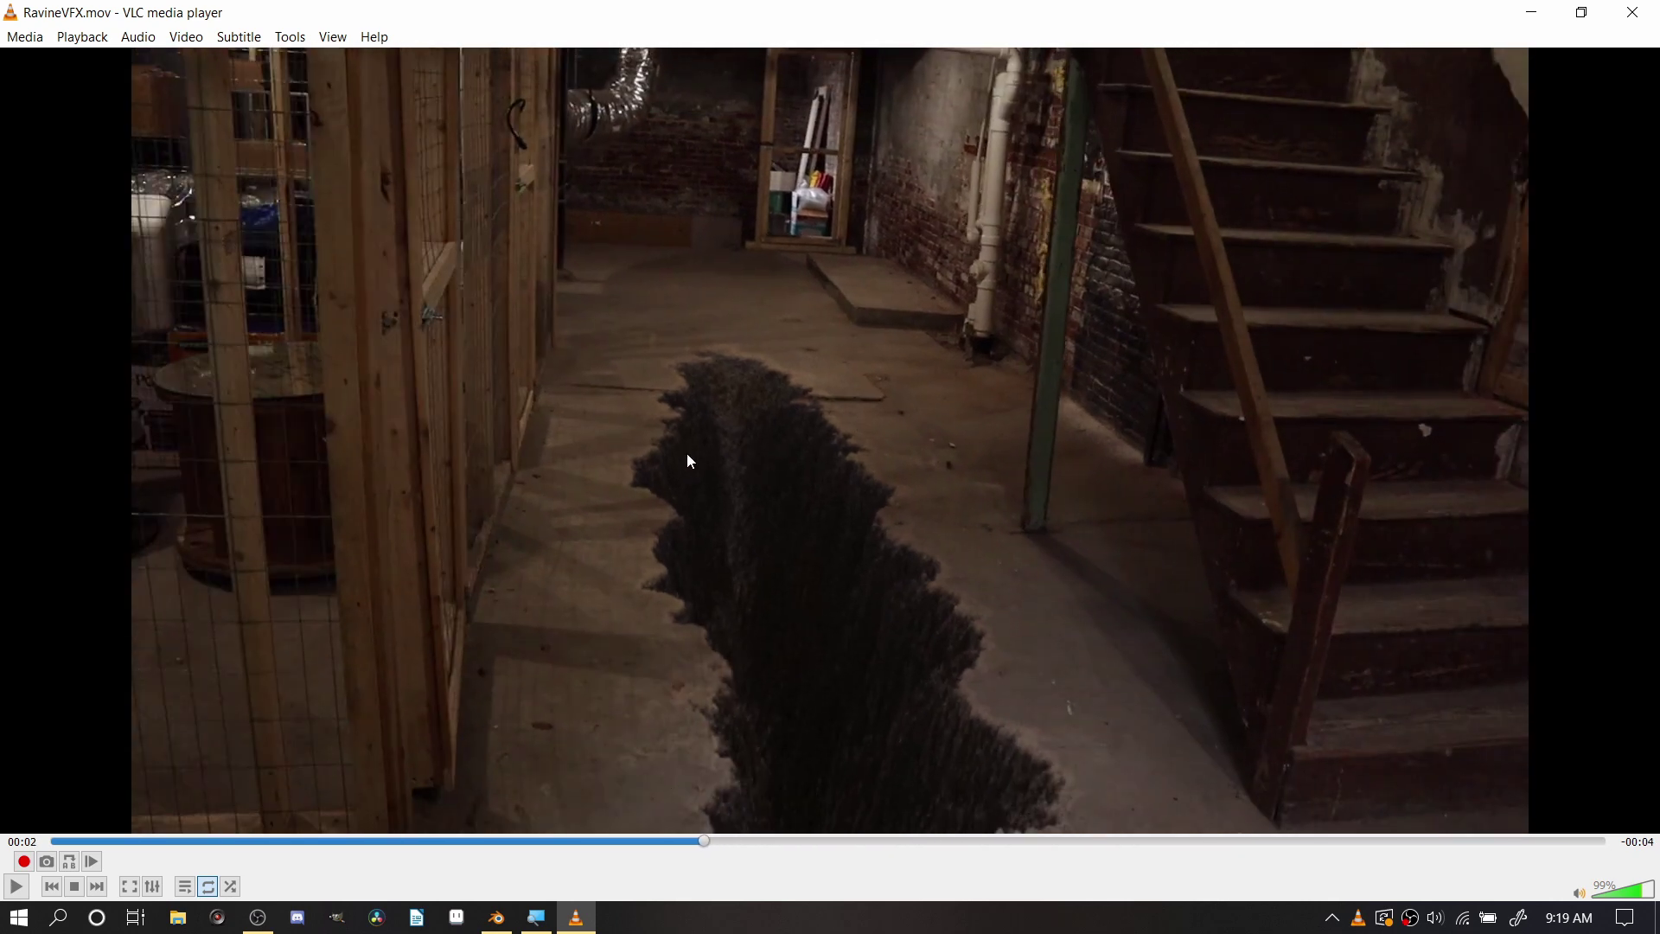
click(473, 841)
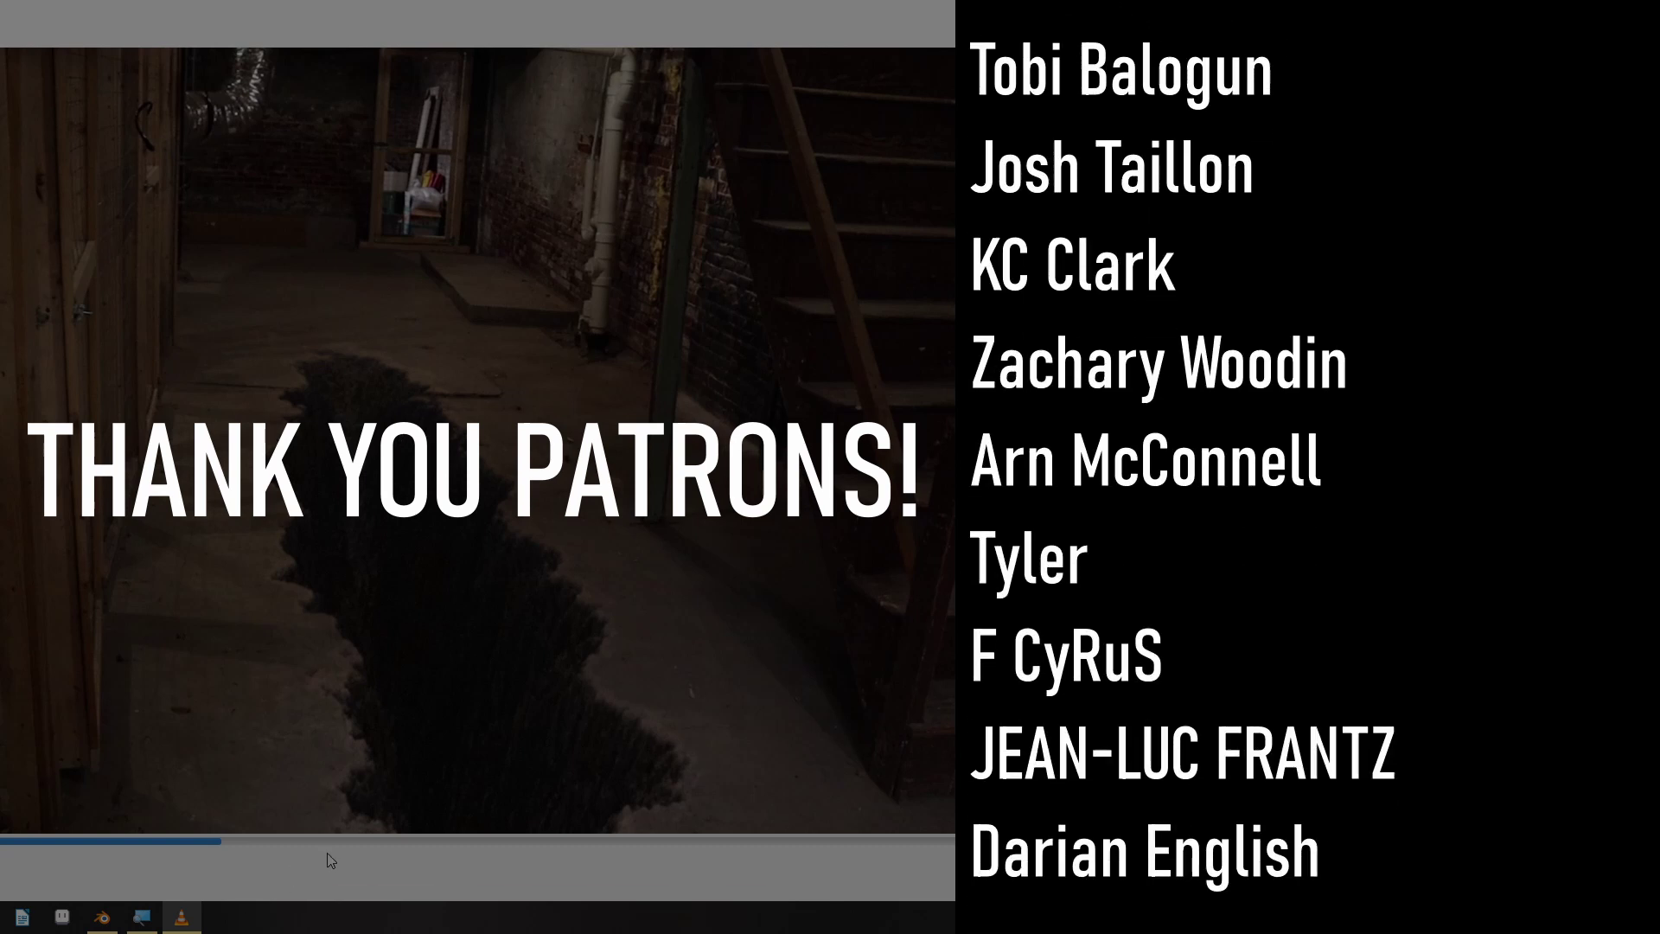
click(427, 842)
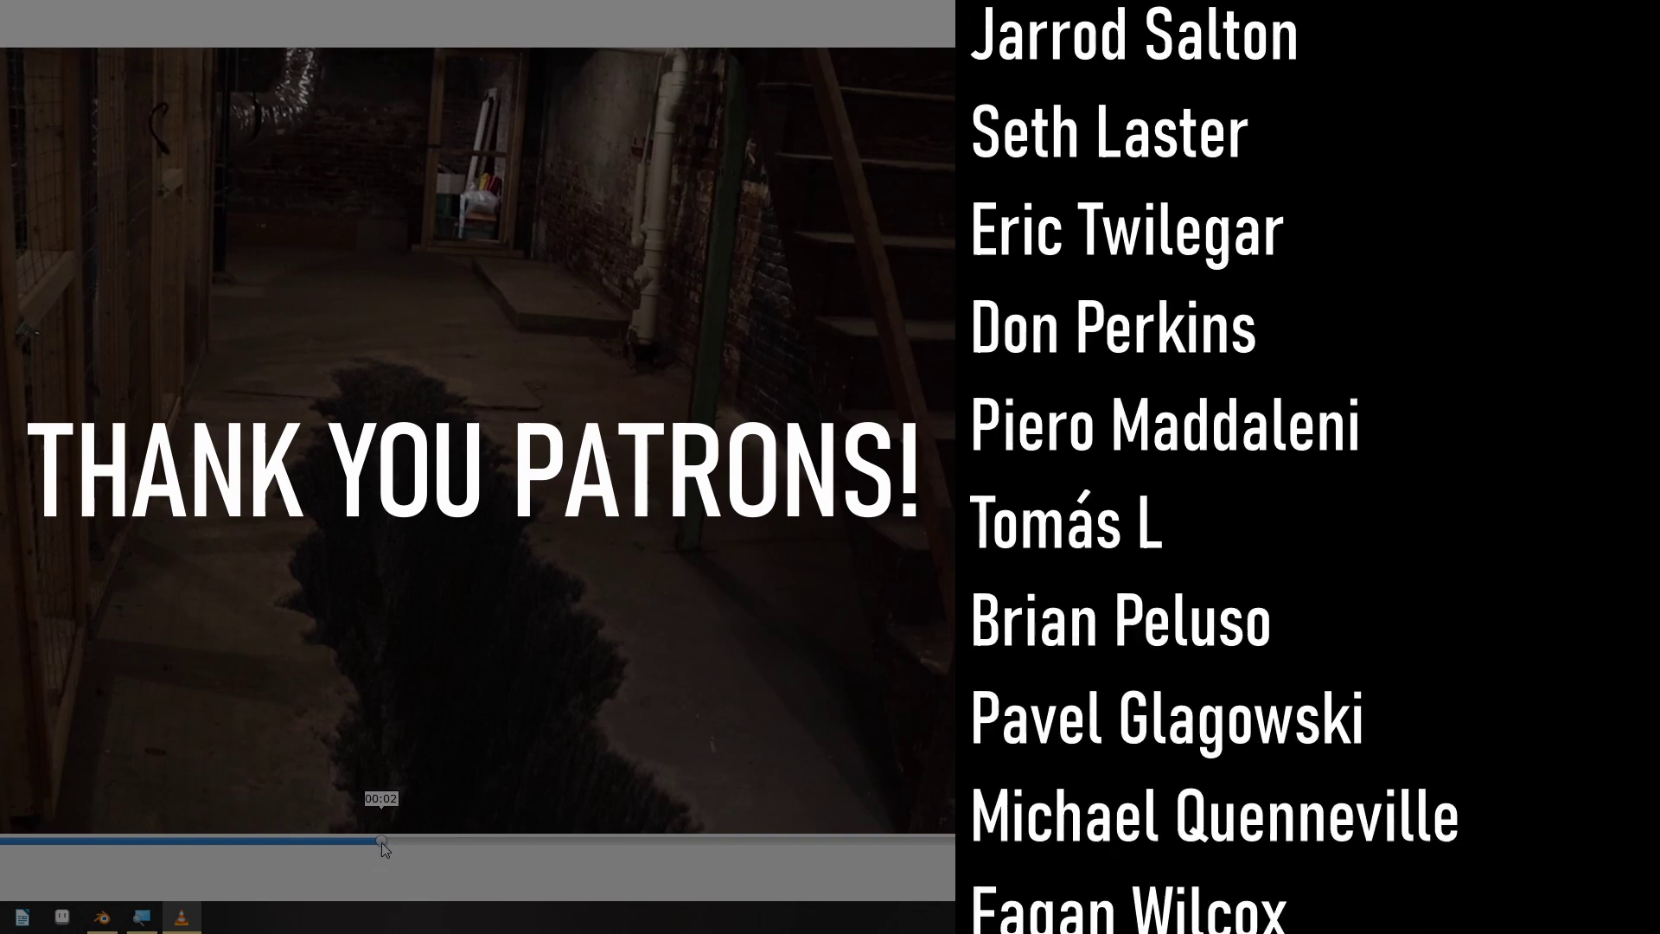
drag(381, 843, 105, 864)
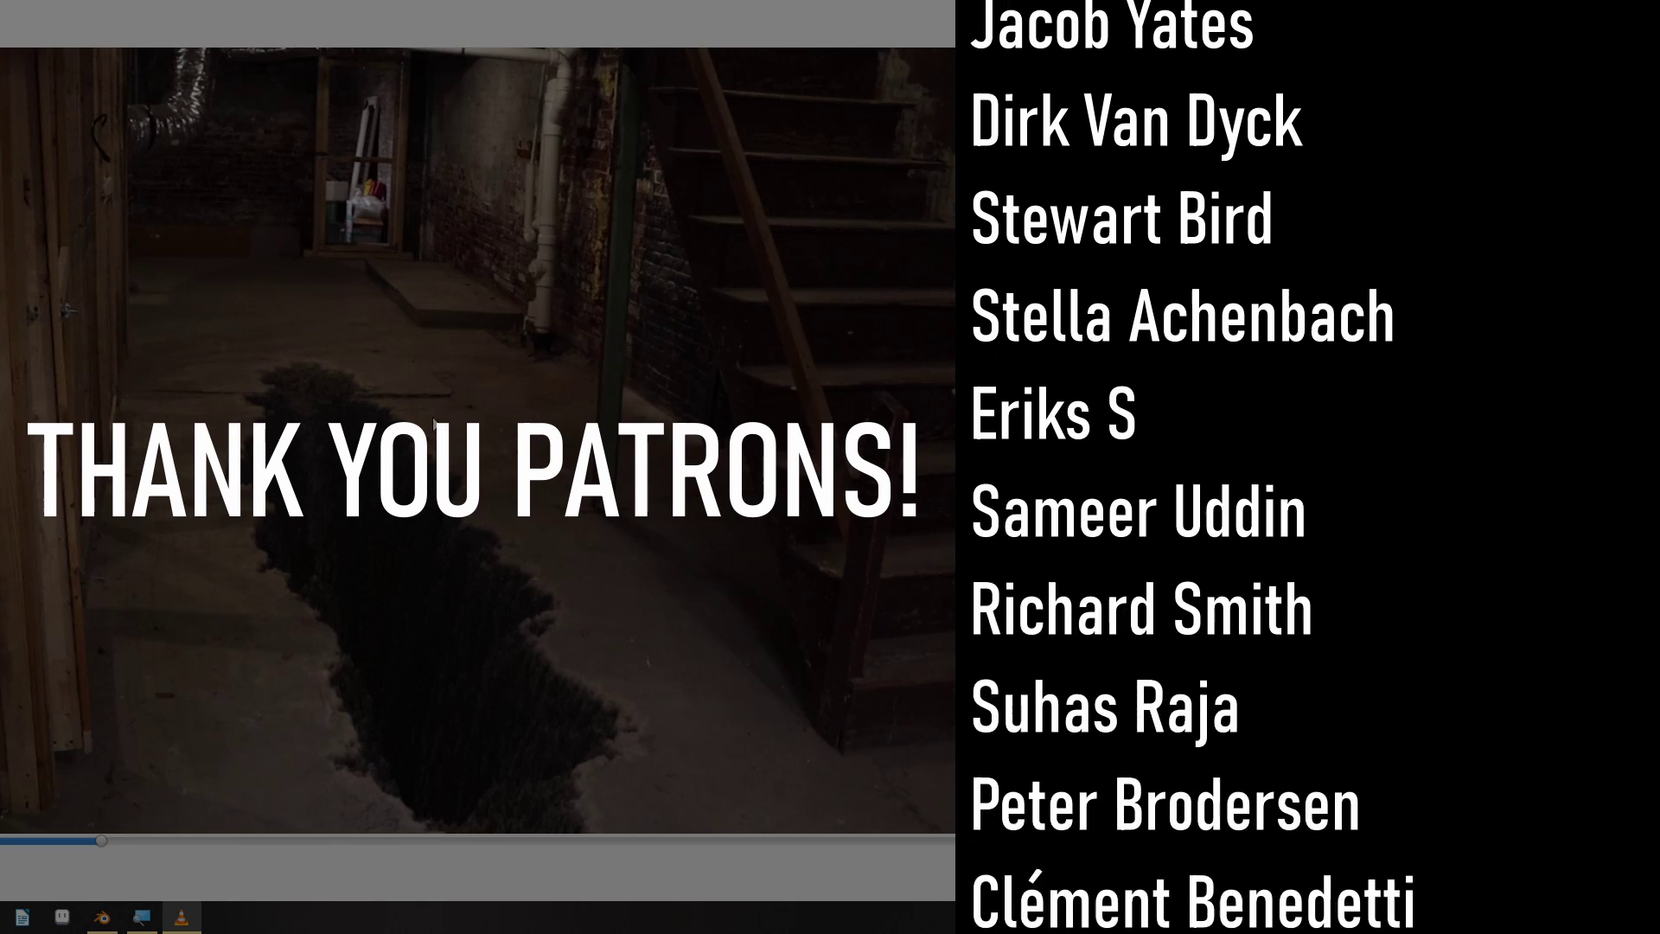